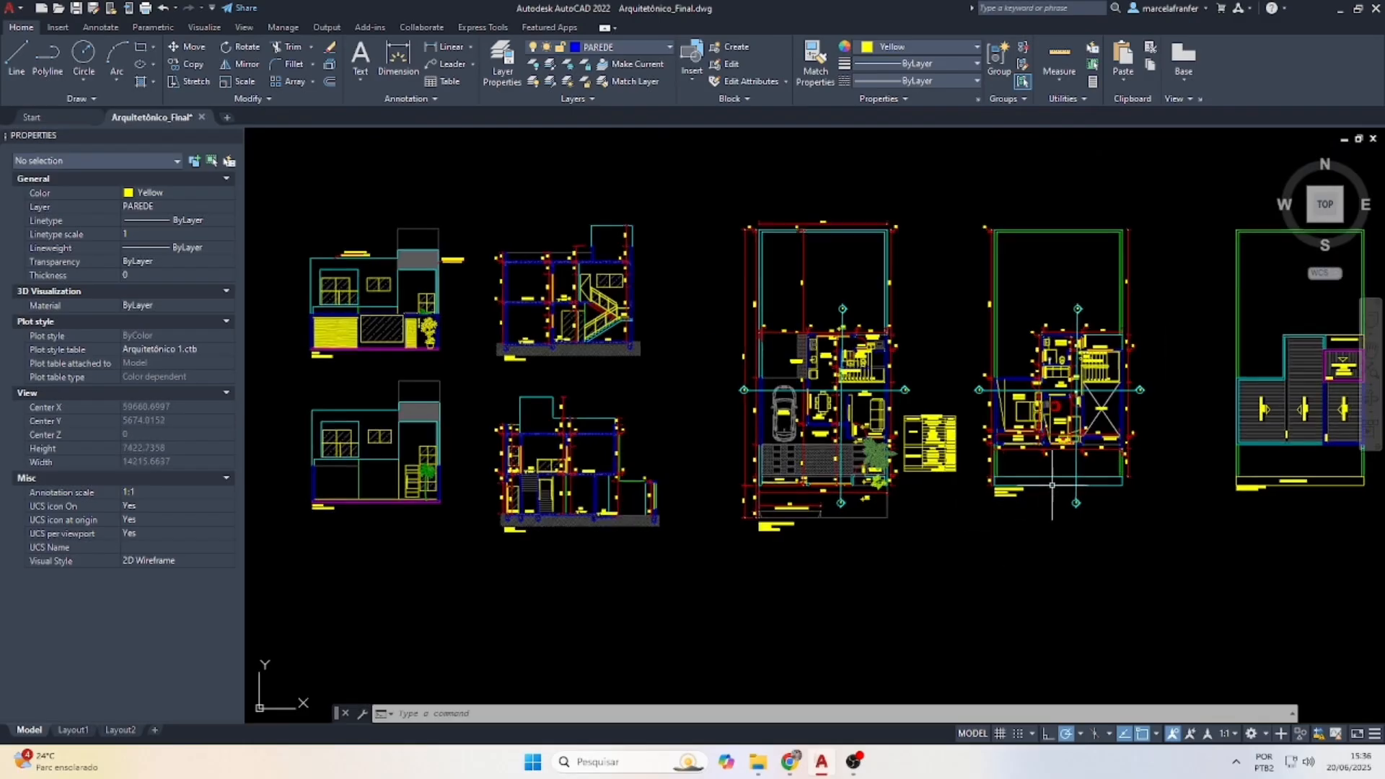
Window-select the Quadro de Áreas table and move it below the plans, near the roof diagram
{"action": "scroll", "coordinate": [967, 505], "scroll_direction": "up", "scroll_amount": 5}
{"action": "scroll", "coordinate": [889, 490], "scroll_direction": "down", "scroll_amount": 1}
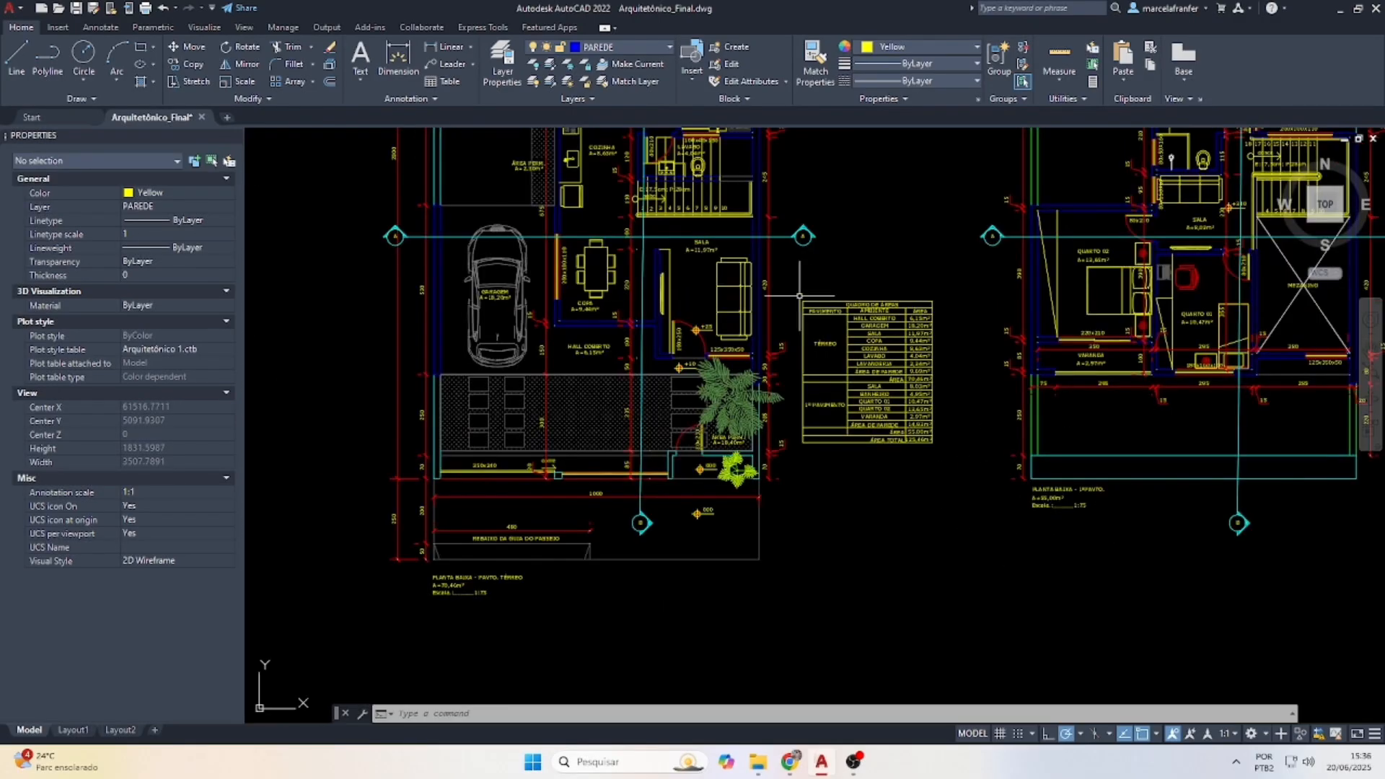
{"action": "left_click", "coordinate": [794, 287]}
{"action": "left_click", "coordinate": [988, 498]}
{"action": "key", "text": "Return"}
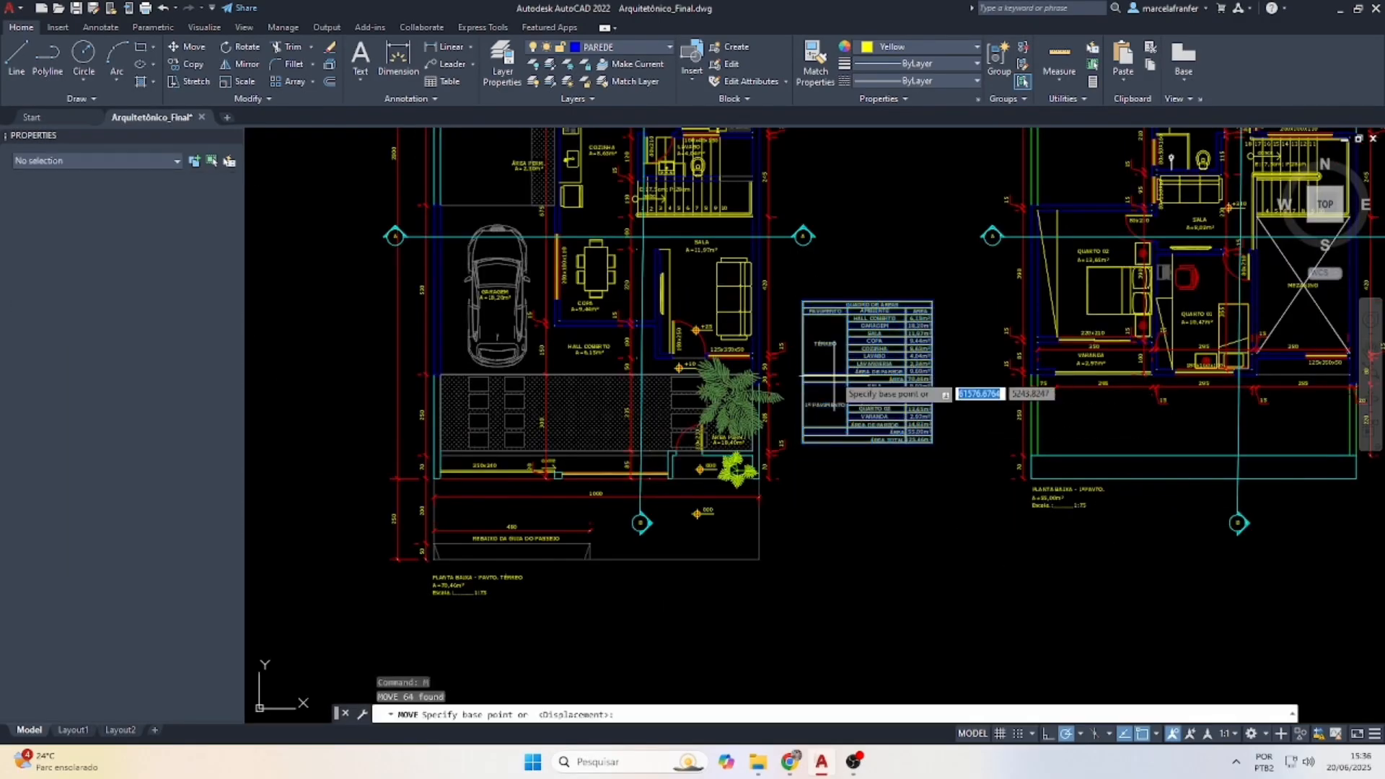
{"action": "scroll", "coordinate": [736, 346], "scroll_direction": "down", "scroll_amount": 4}
{"action": "left_click", "coordinate": [789, 338]}
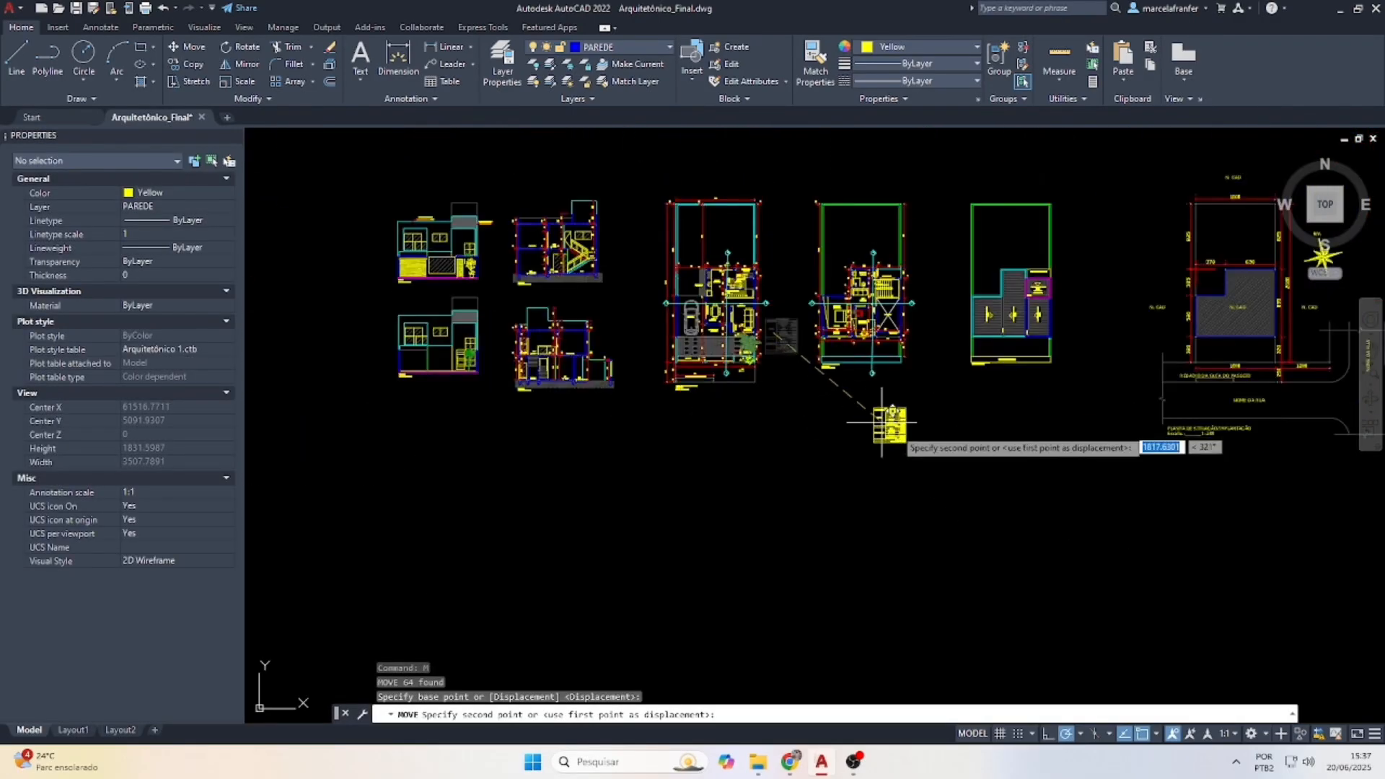
{"action": "left_click", "coordinate": [1018, 425]}
{"action": "key", "text": "Escape"}
{"action": "scroll", "coordinate": [1003, 354], "scroll_direction": "up", "scroll_amount": 4}
{"action": "scroll", "coordinate": [1003, 353], "scroll_direction": "up", "scroll_amount": 5}
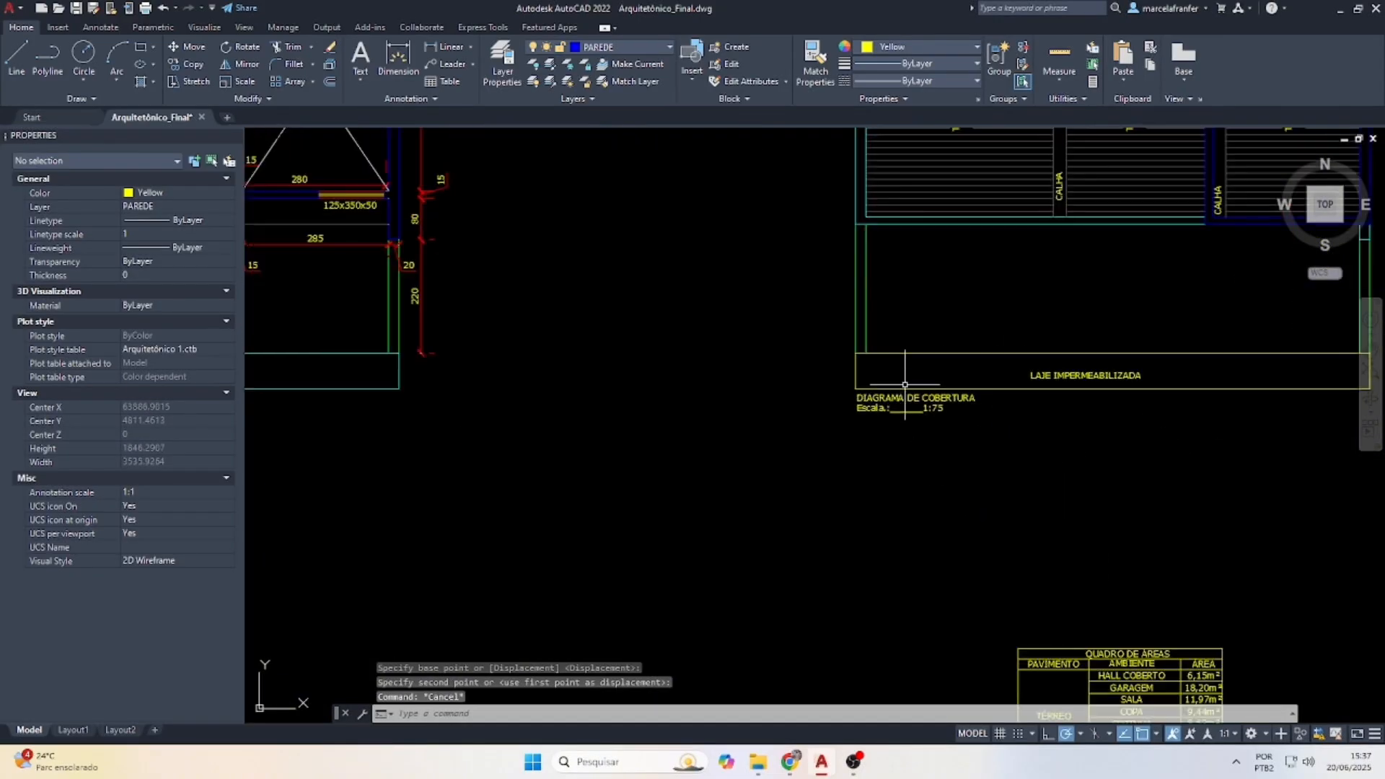
{"action": "scroll", "coordinate": [958, 402], "scroll_direction": "down", "scroll_amount": 6}
{"action": "scroll", "coordinate": [1067, 433], "scroll_direction": "up", "scroll_amount": 5}
{"action": "scroll", "coordinate": [1090, 426], "scroll_direction": "down", "scroll_amount": 5}
{"action": "scroll", "coordinate": [1091, 426], "scroll_direction": "down", "scroll_amount": 2}
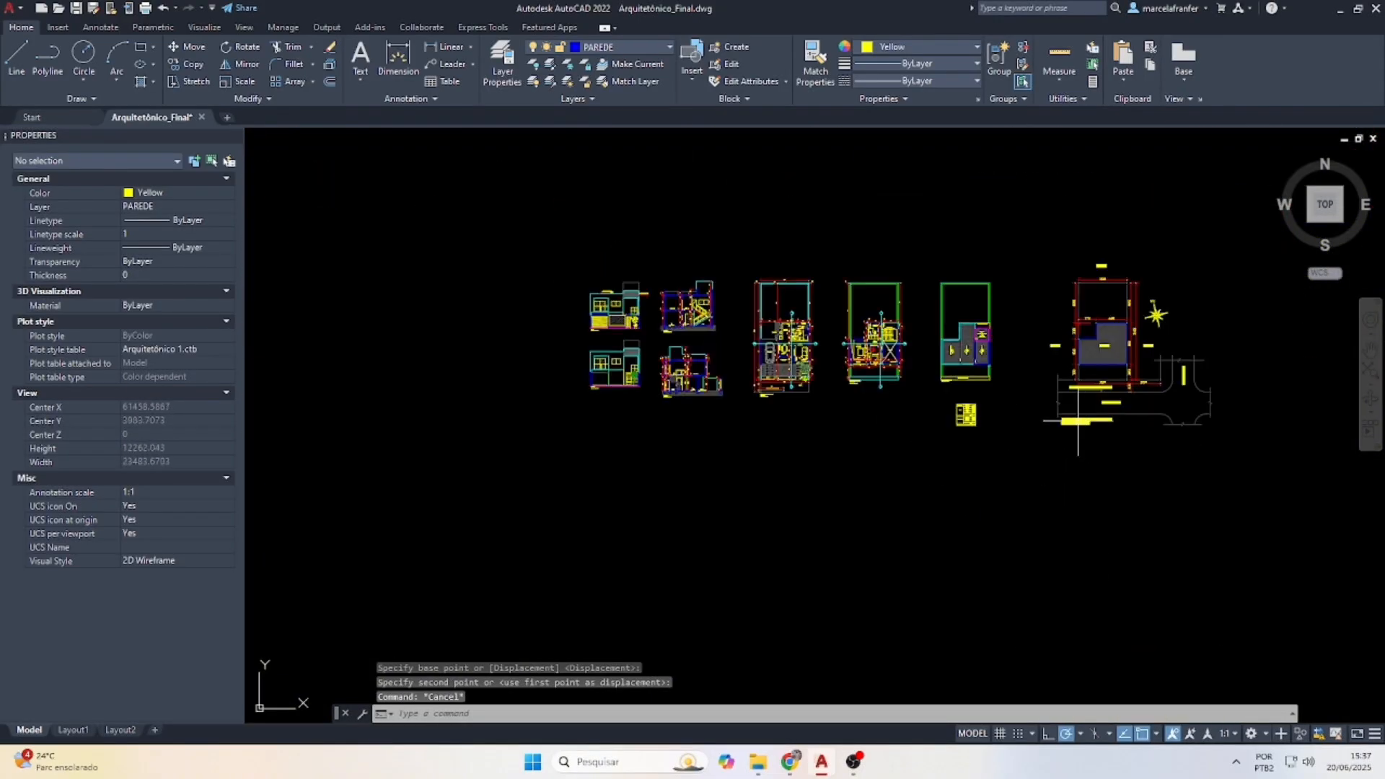
On Layout1, copy the 114-object title block into the larger frame's bottom-right corner
{"action": "left_click", "coordinate": [73, 731]}
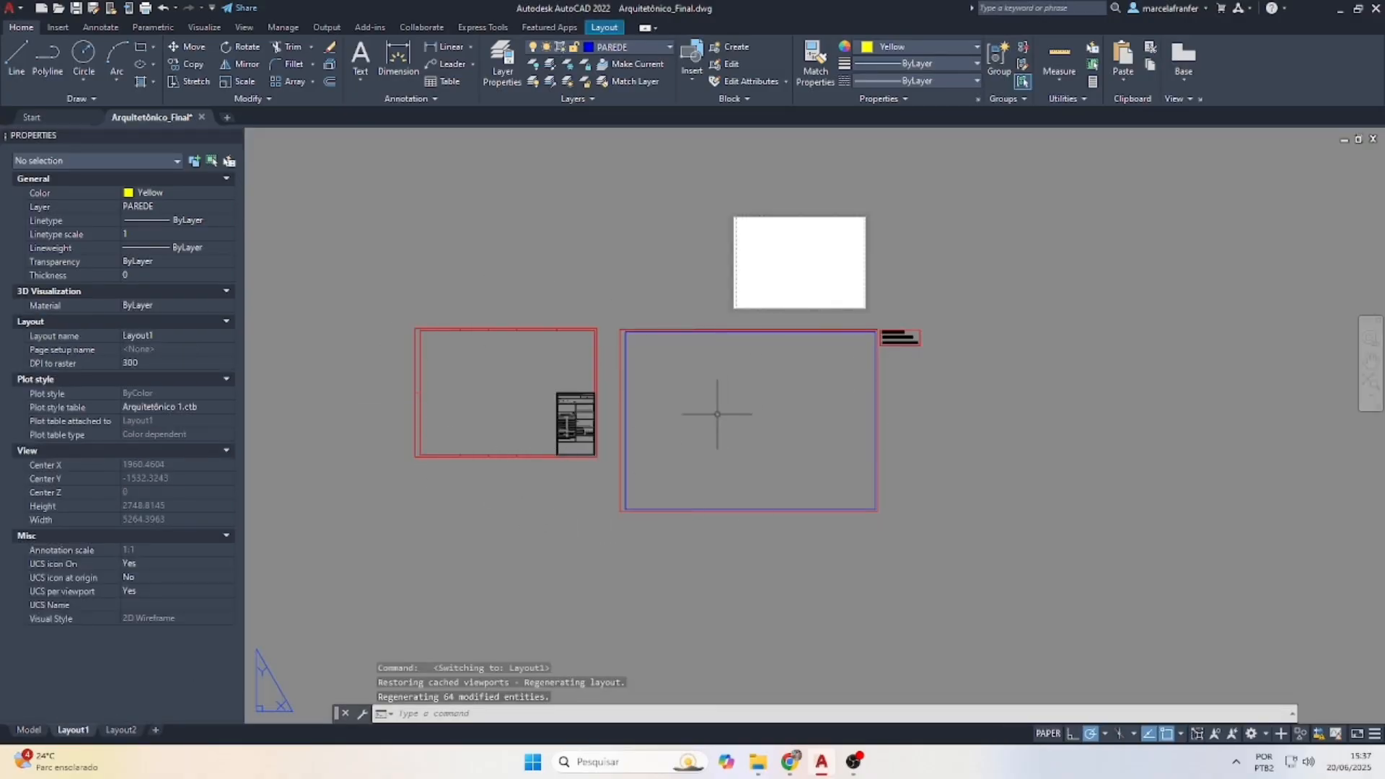
{"action": "scroll", "coordinate": [572, 417], "scroll_direction": "up", "scroll_amount": 3}
{"action": "left_click", "coordinate": [548, 343]}
{"action": "left_click", "coordinate": [653, 543]}
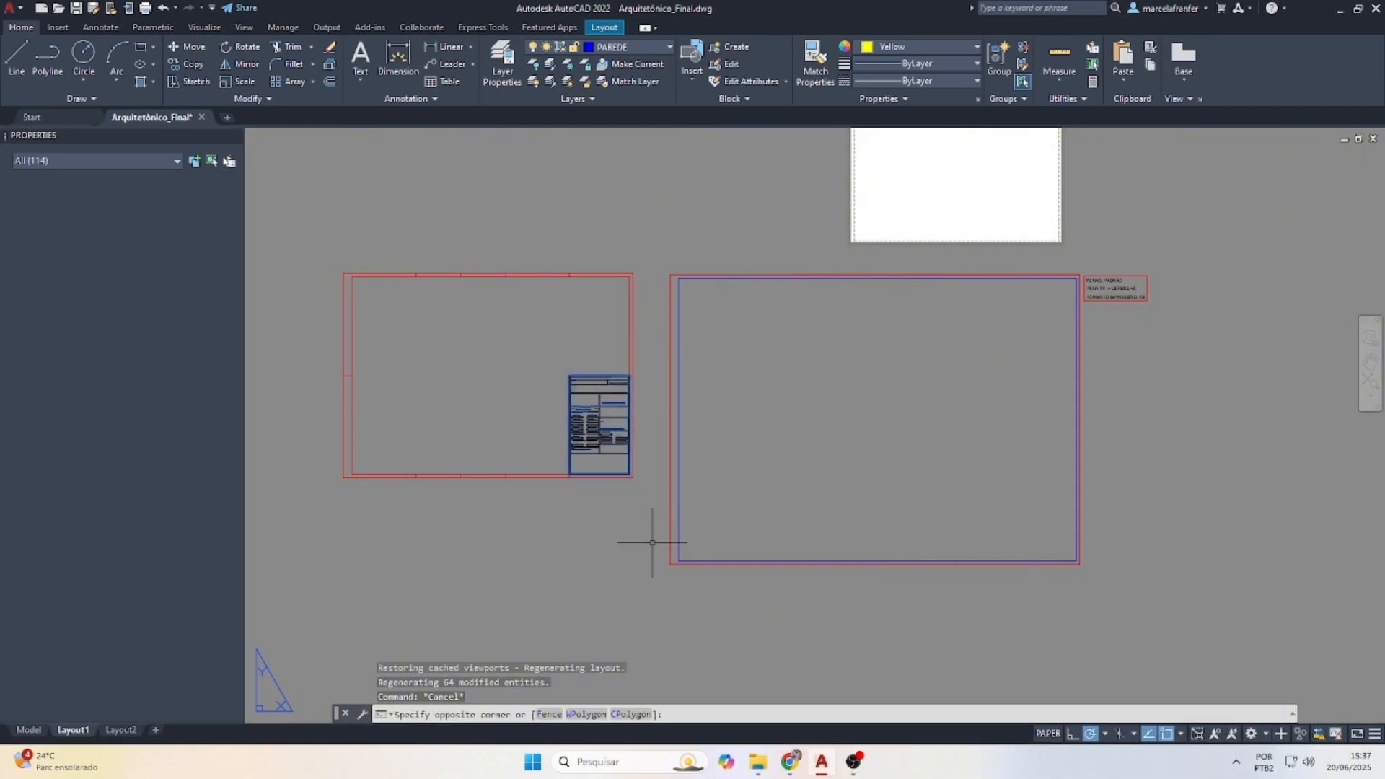
{"action": "type", "text": "cp"}
{"action": "key", "text": "Return"}
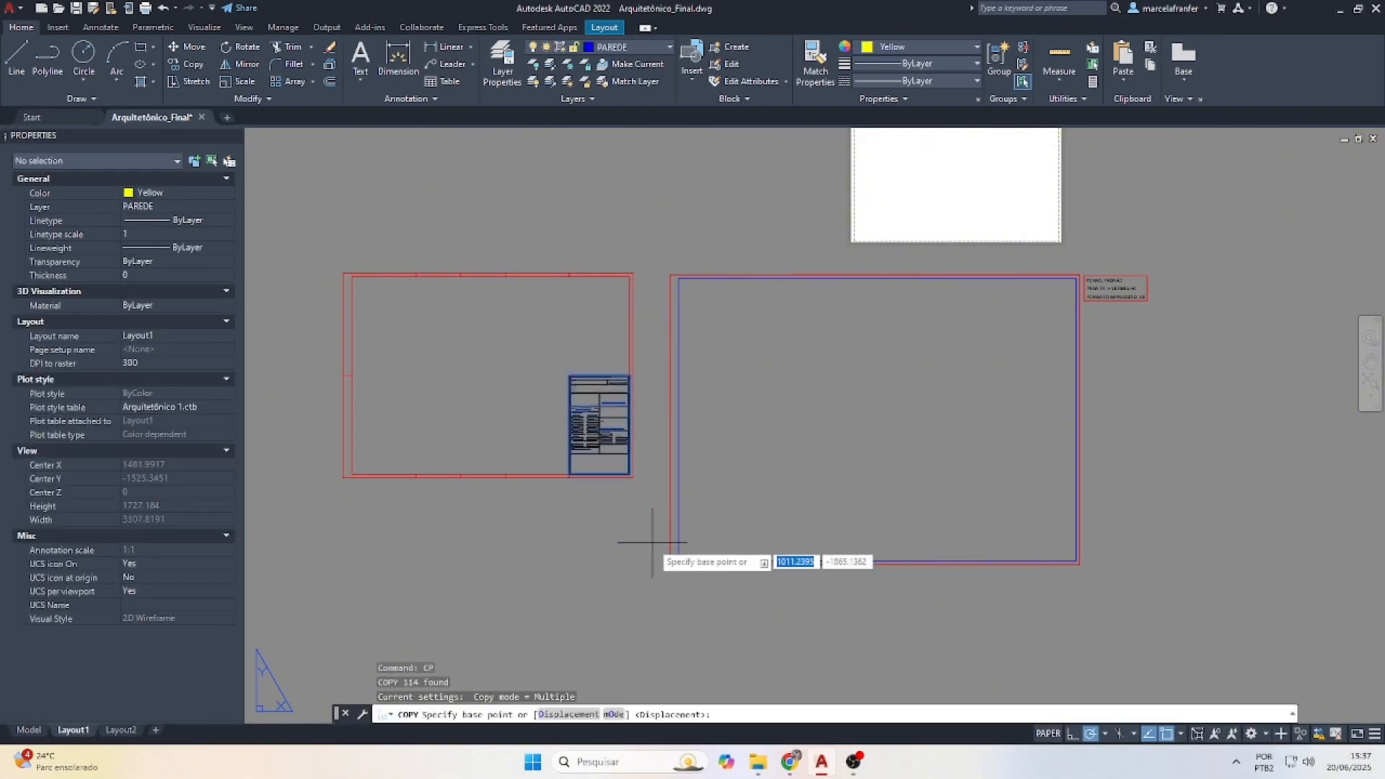
{"action": "left_click", "coordinate": [633, 477]}
{"action": "scroll", "coordinate": [1053, 566], "scroll_direction": "up", "scroll_amount": 5}
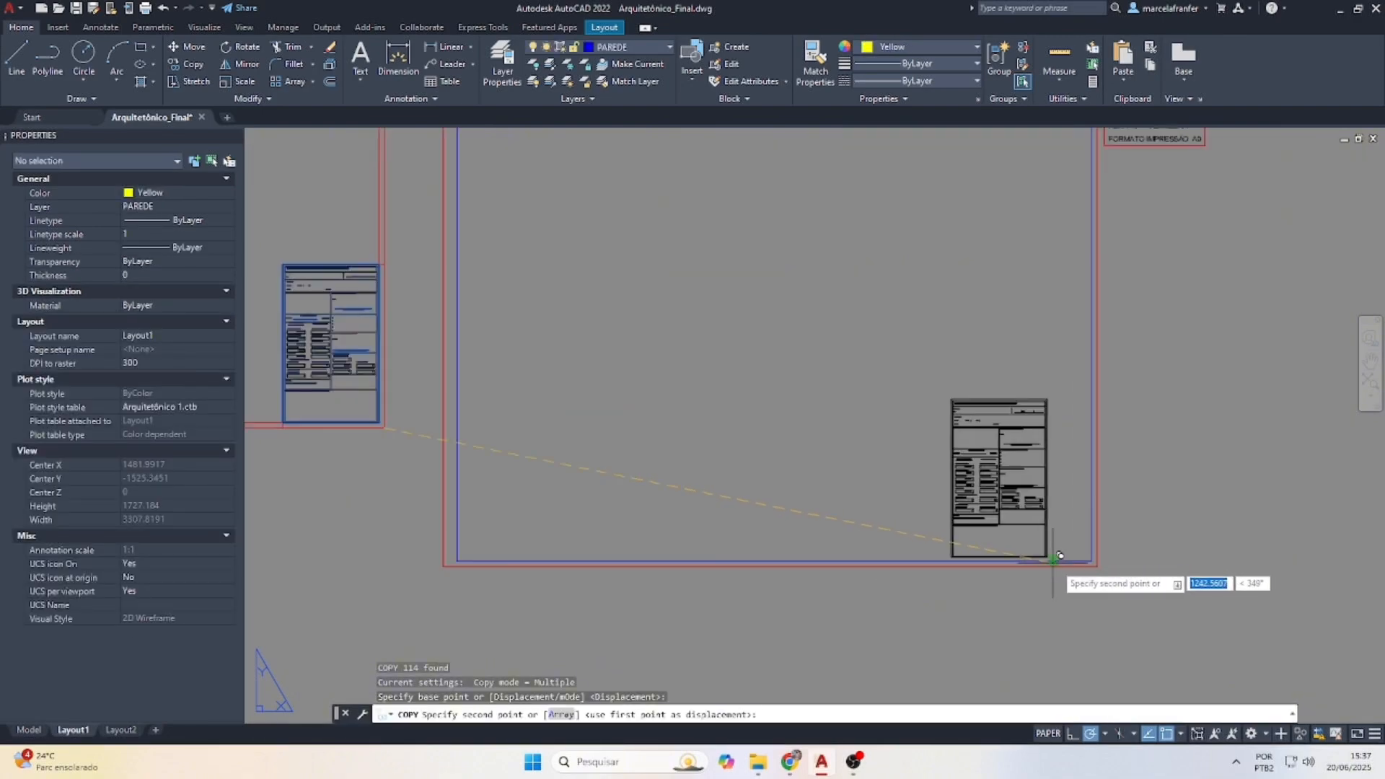
{"action": "left_click", "coordinate": [1122, 567]}
{"action": "key", "text": "Escape"}
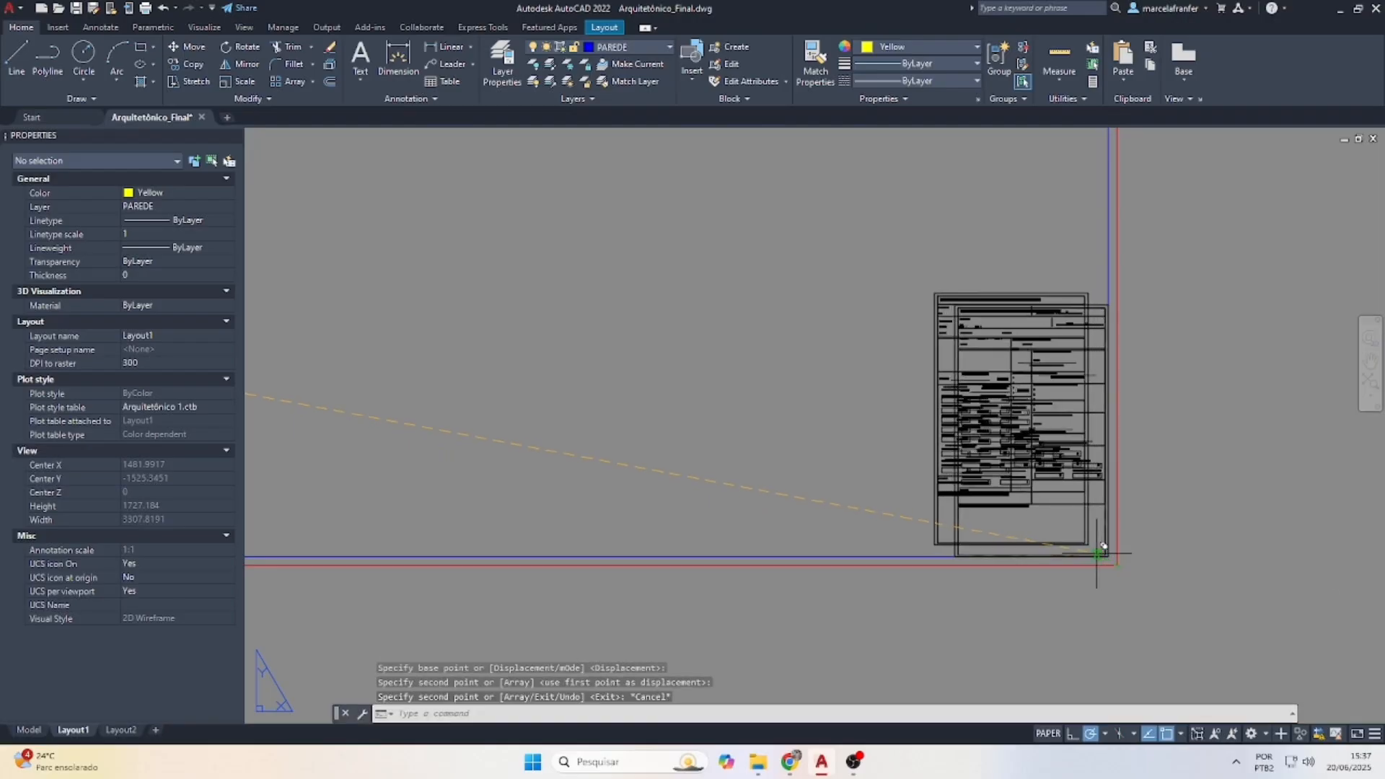
{"action": "scroll", "coordinate": [1076, 442], "scroll_direction": "up", "scroll_amount": 5}
Copy the FINALIDADE: label text to a spot right beside itself
{"action": "scroll", "coordinate": [1049, 170], "scroll_direction": "up", "scroll_amount": 5}
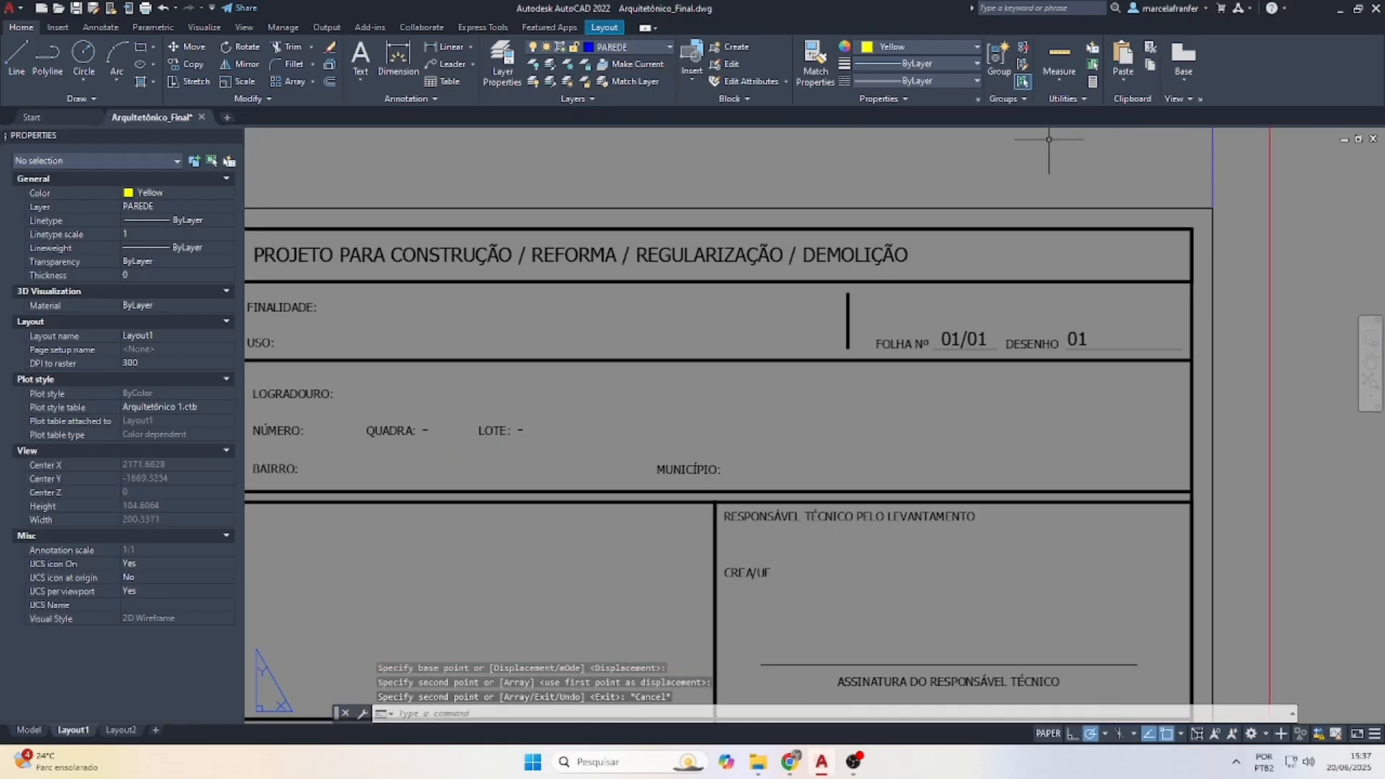
{"action": "scroll", "coordinate": [989, 171], "scroll_direction": "down", "scroll_amount": 2}
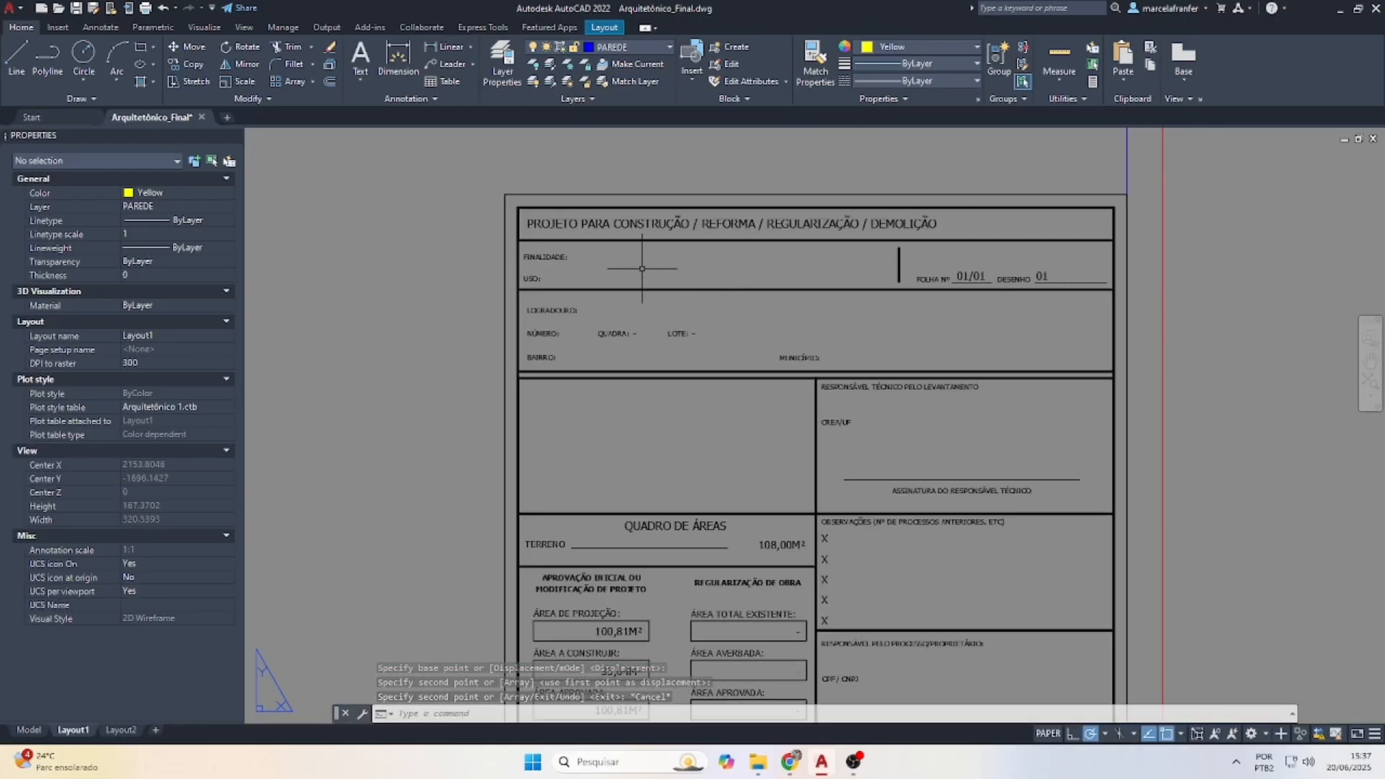
{"action": "scroll", "coordinate": [549, 258], "scroll_direction": "up", "scroll_amount": 3}
{"action": "left_click", "coordinate": [547, 257]}
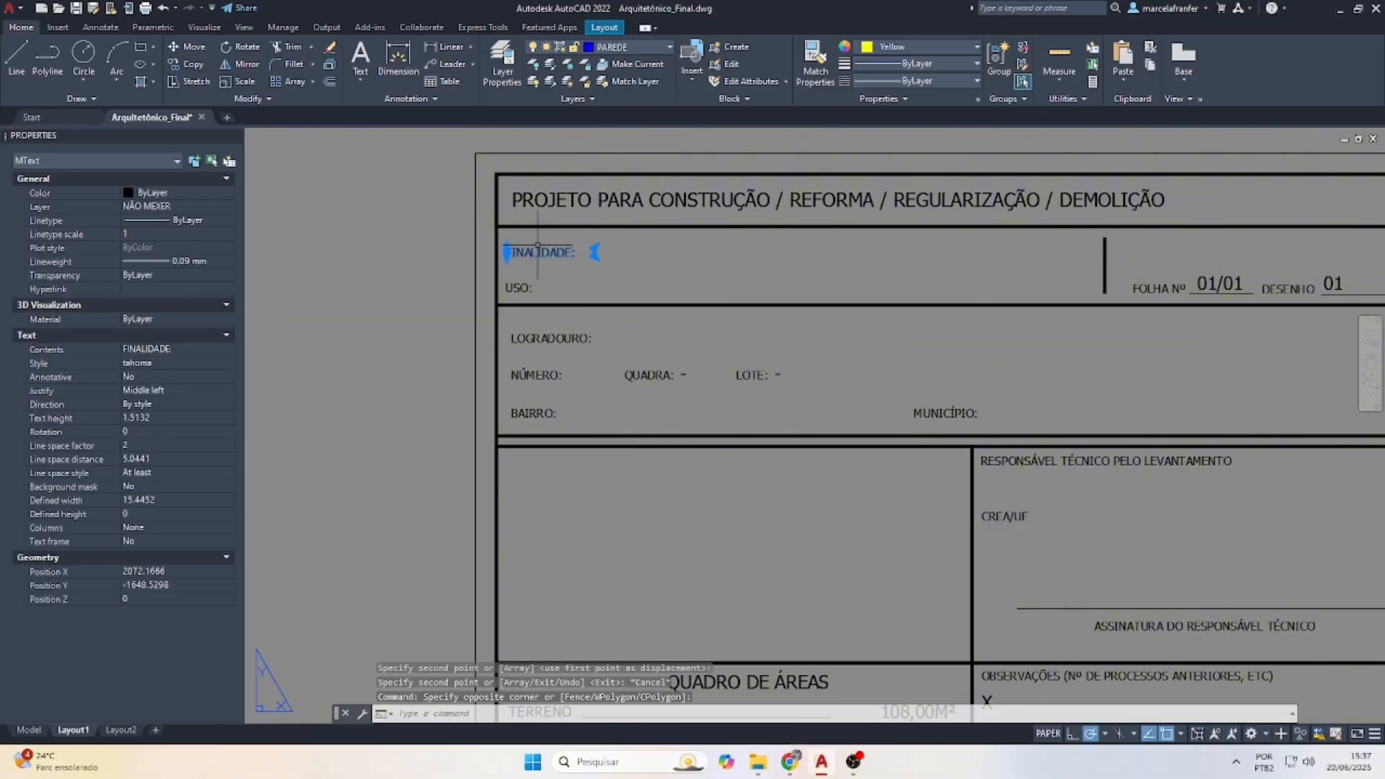
{"action": "key", "text": "Return"}
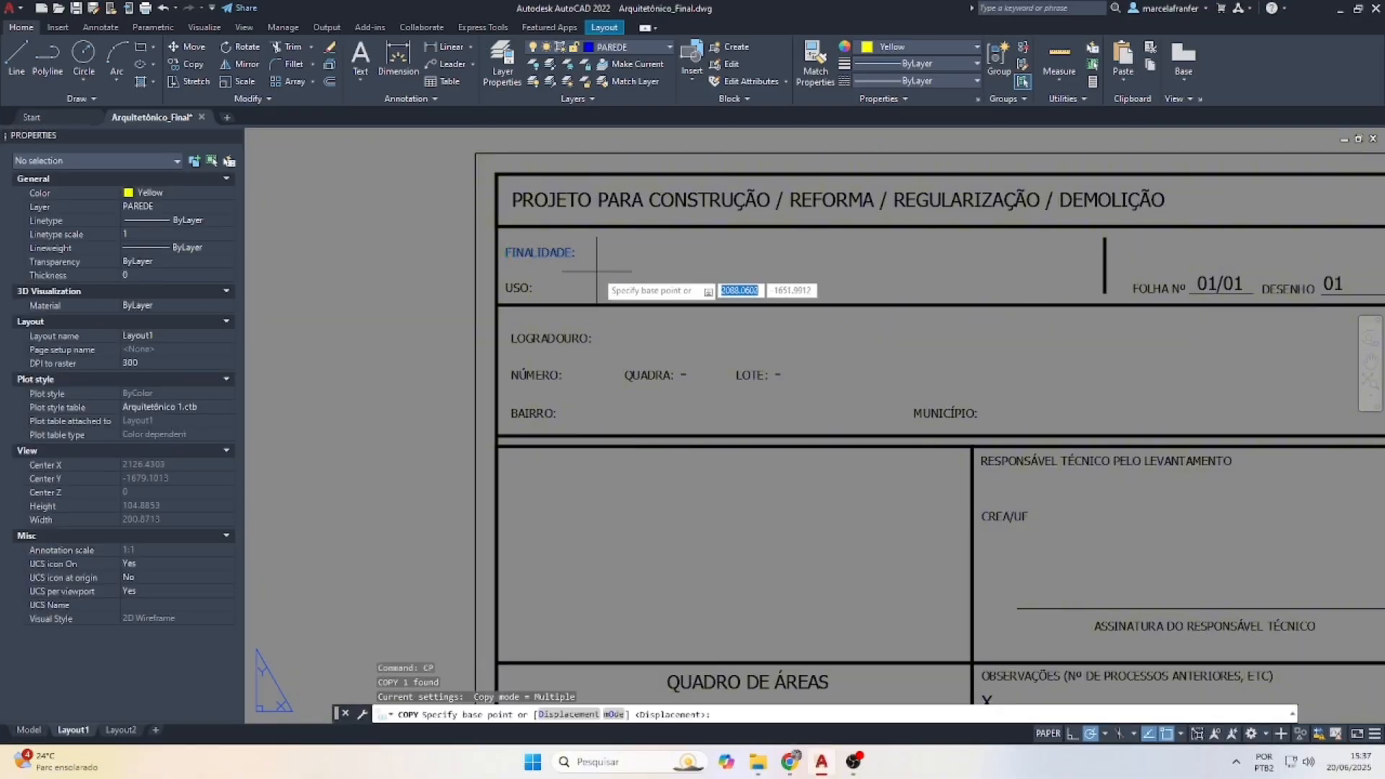
{"action": "left_click", "coordinate": [594, 252]}
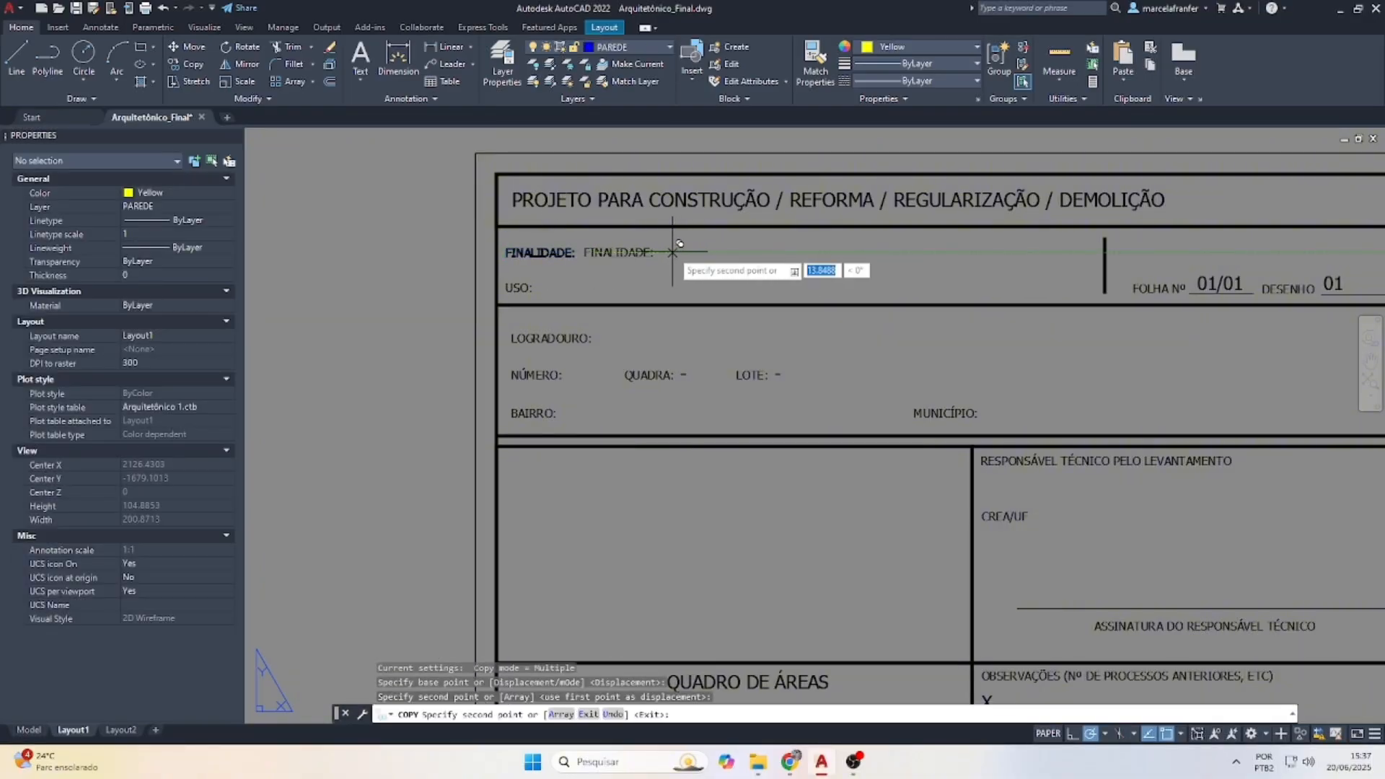
{"action": "key", "text": "Escape"}
{"action": "key", "text": "Escape"}
Replace the copy's text with APROVAÇÃO INICIAL and widen it to fit one line
{"action": "double_click", "coordinate": [616, 253]}
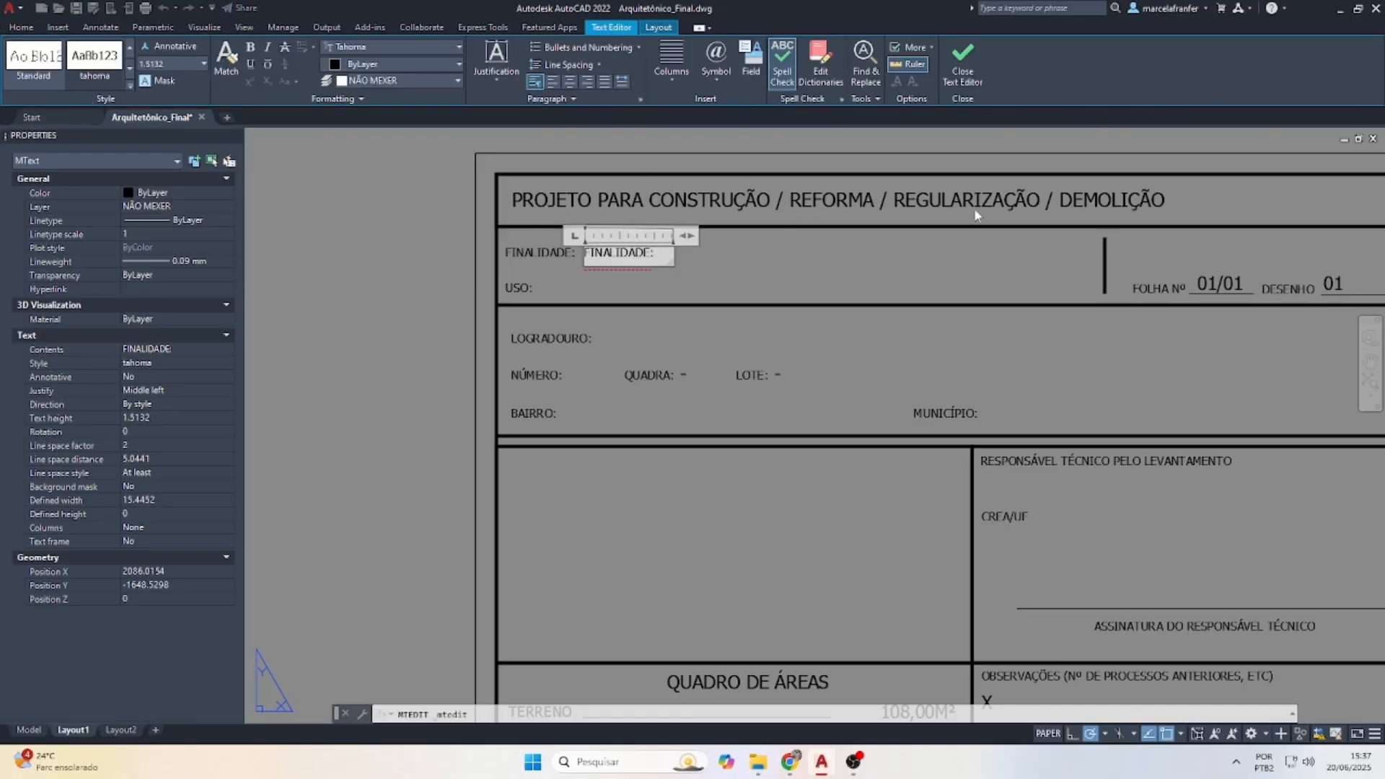
{"action": "left_click_drag", "start_coordinate": [663, 256], "coordinate": [578, 252]}
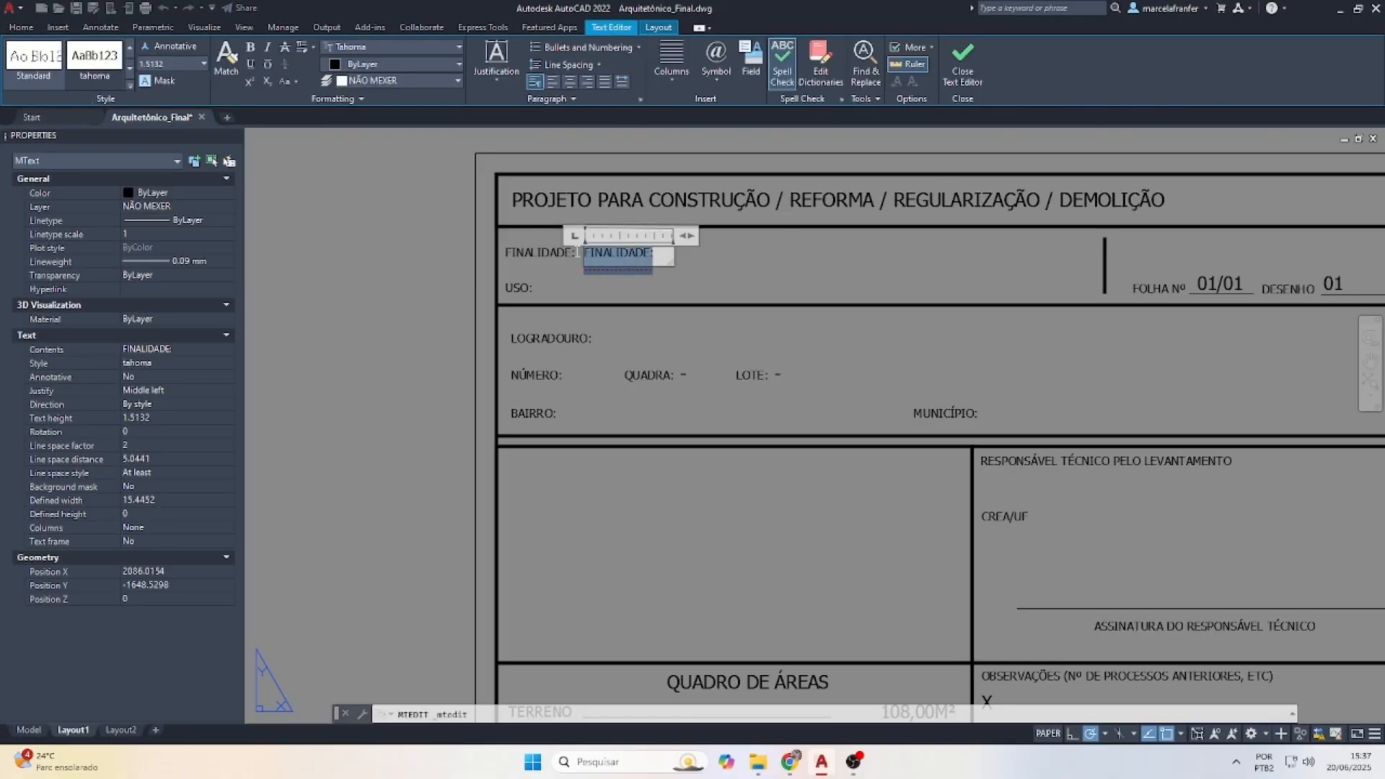
{"action": "type", "text": "AP"}
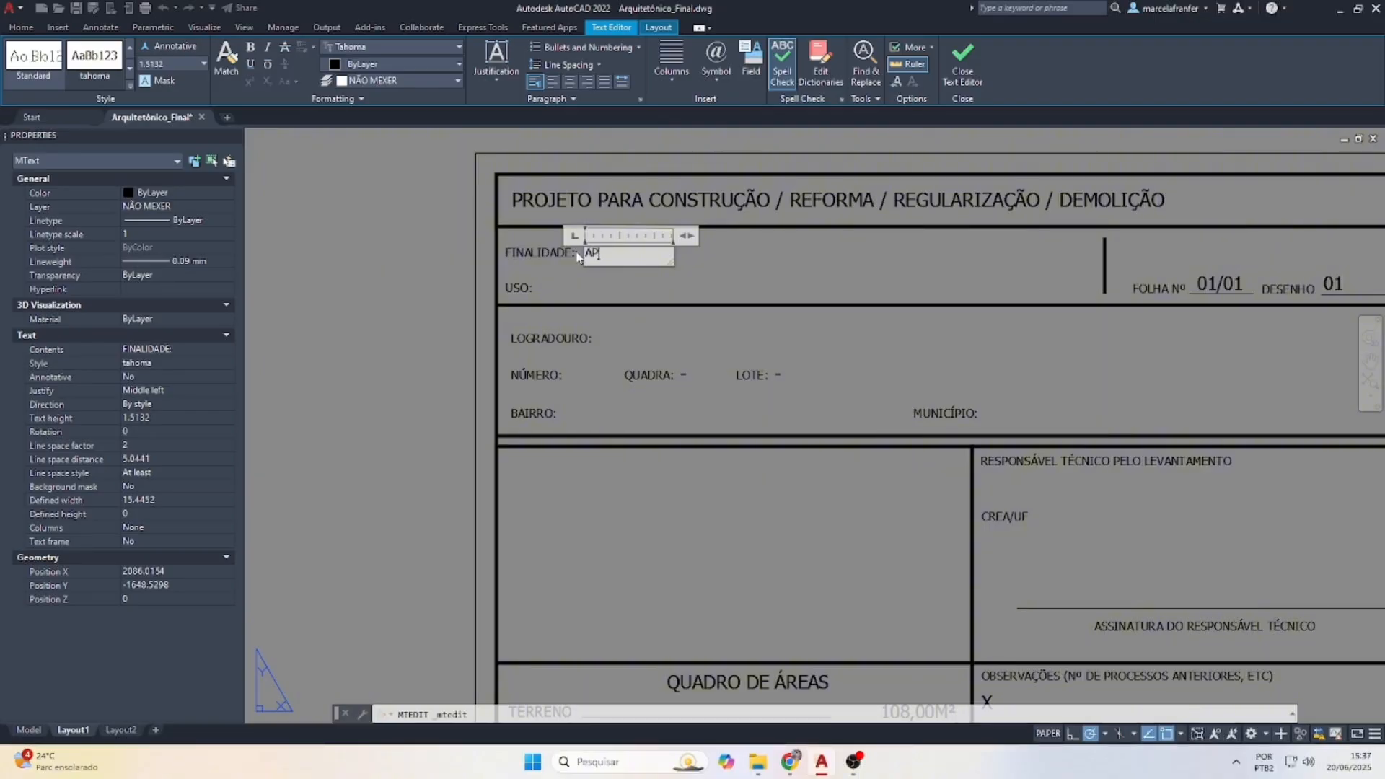
{"action": "type", "text": "ROVAÇÃO"}
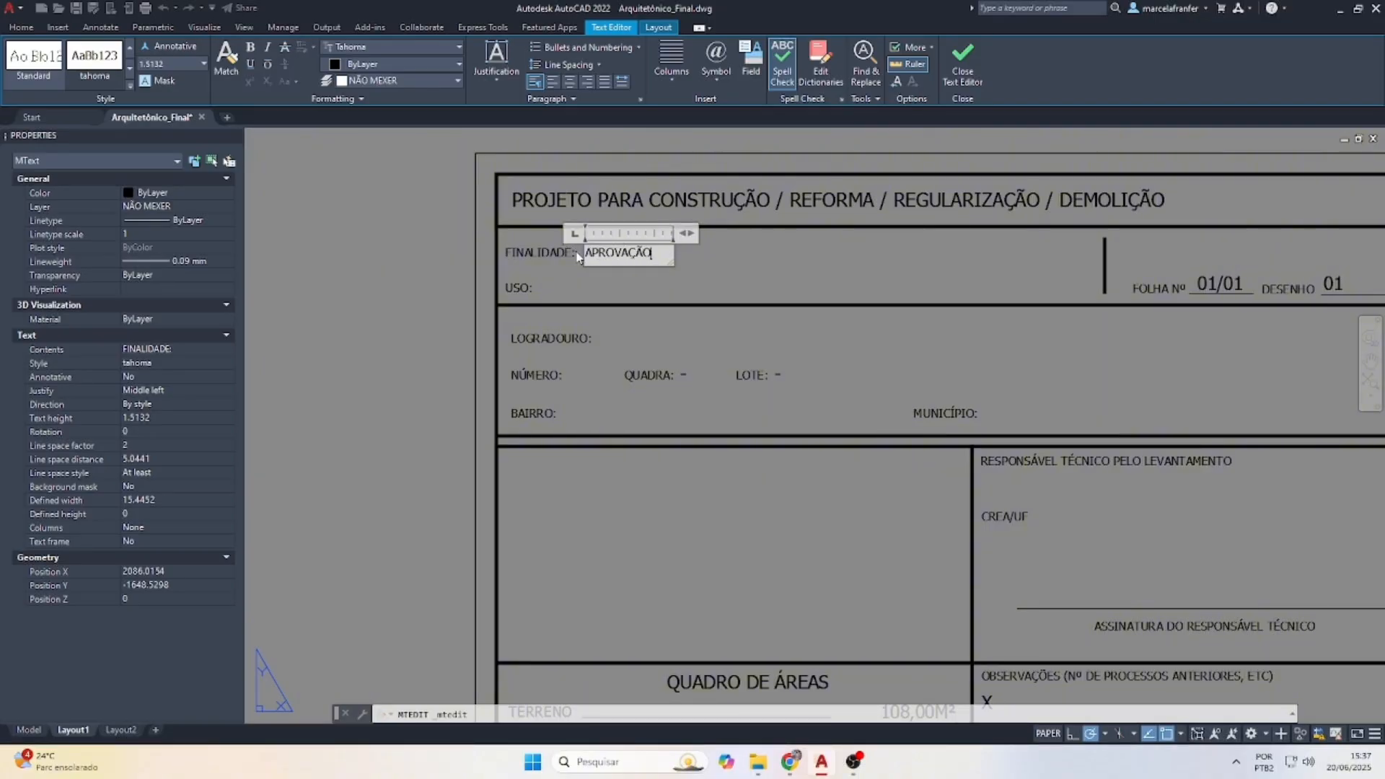
{"action": "key", "text": "Return"}
{"action": "type", "text": "INICIAL"}
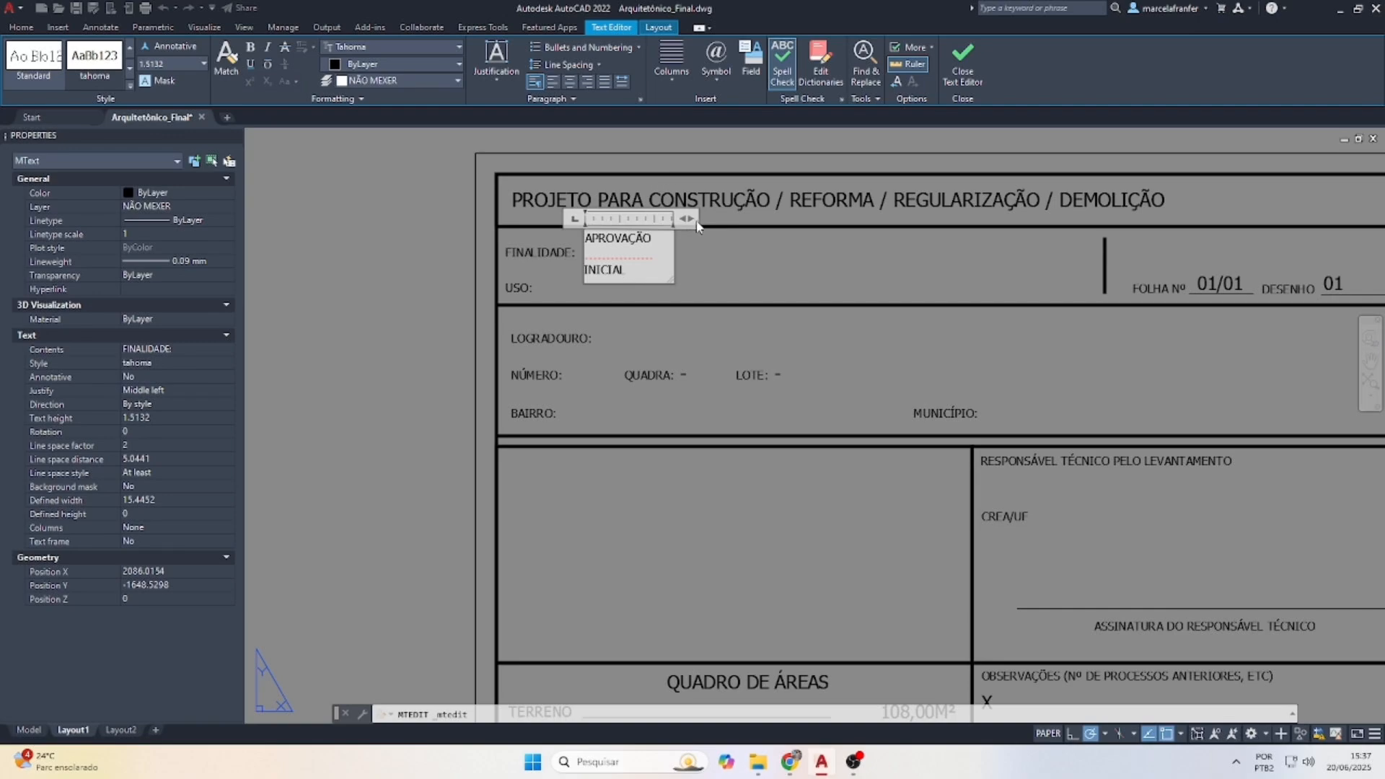
{"action": "left_click_drag", "start_coordinate": [695, 222], "coordinate": [844, 253]}
{"action": "left_click", "coordinate": [849, 281]}
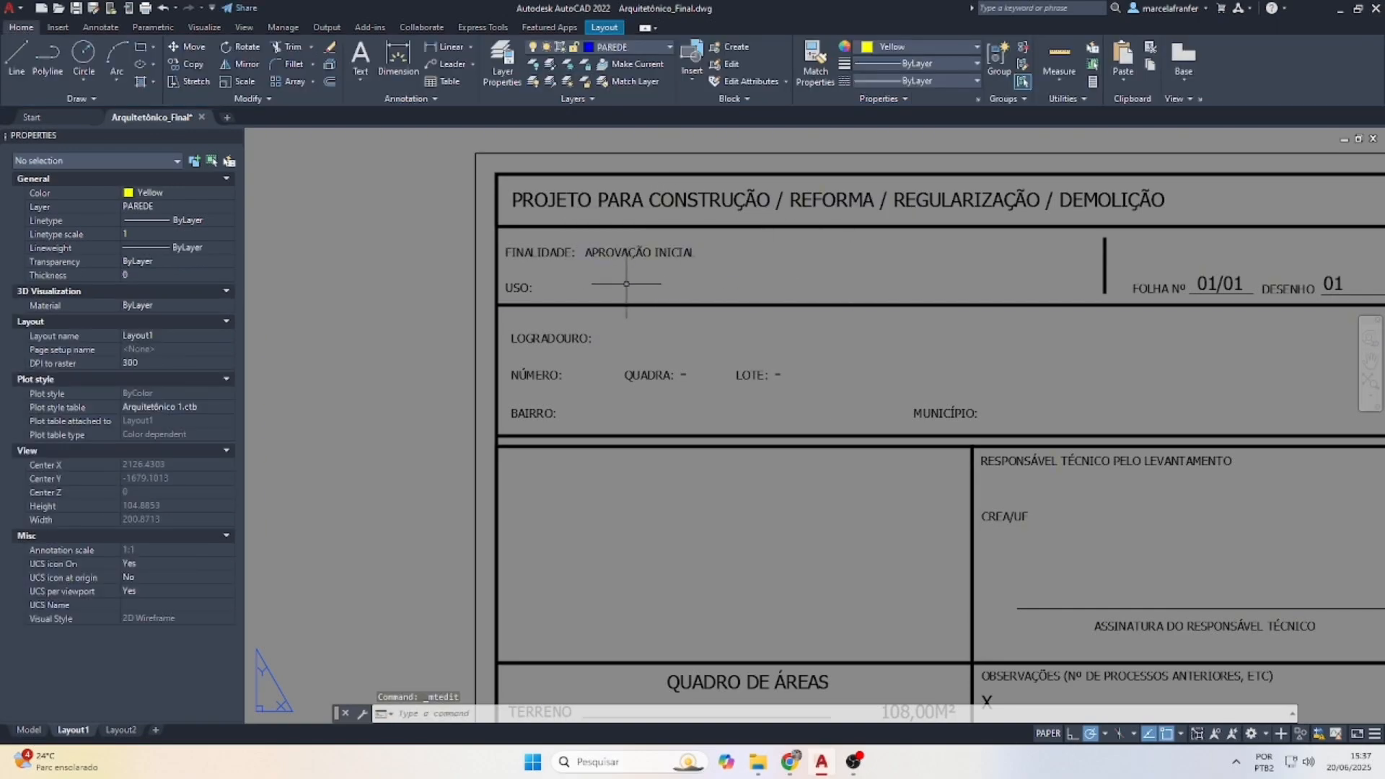
{"action": "left_click", "coordinate": [626, 252]}
Copy the APROVAÇÃO INICIAL text beside the USO label and change it to RESIDENCIAL
{"action": "type", "text": "cp"}
{"action": "key", "text": "Return"}
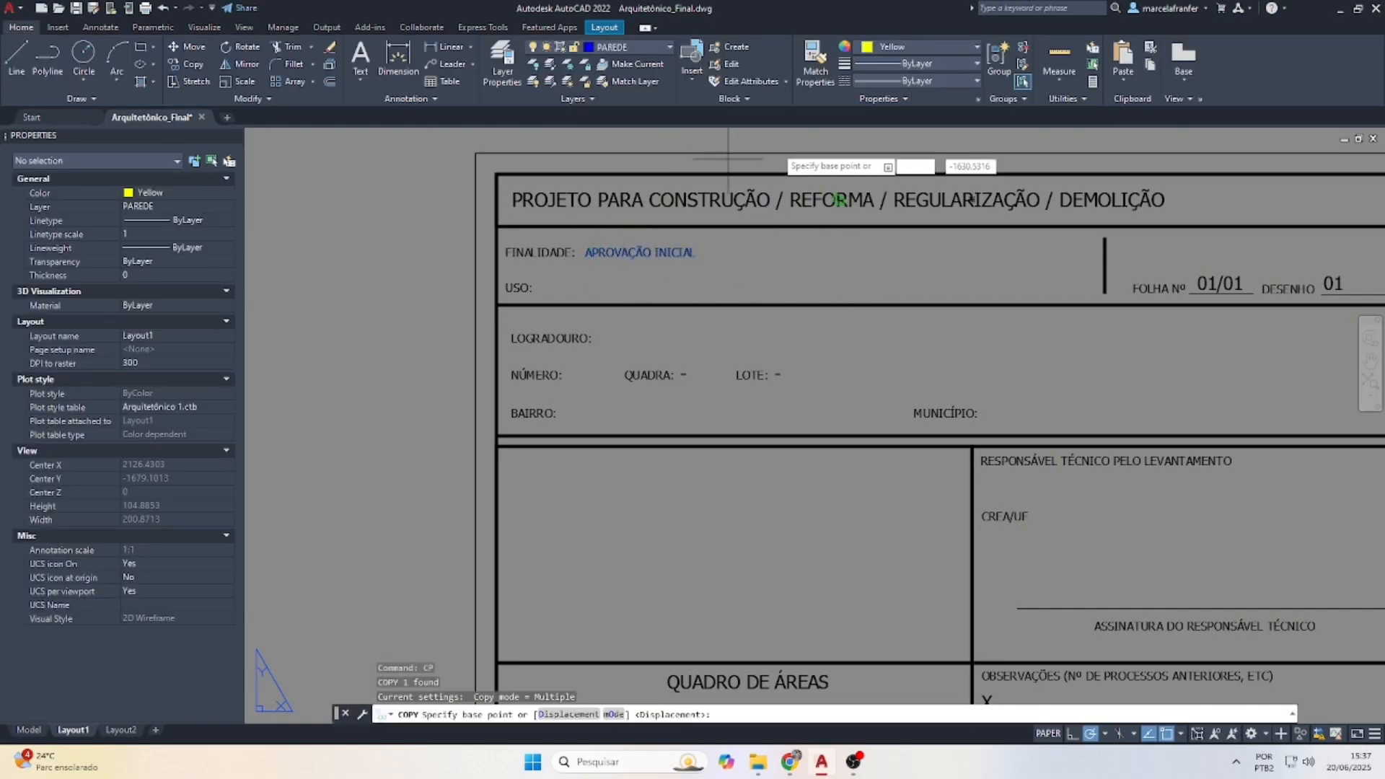
{"action": "left_click", "coordinate": [752, 239]}
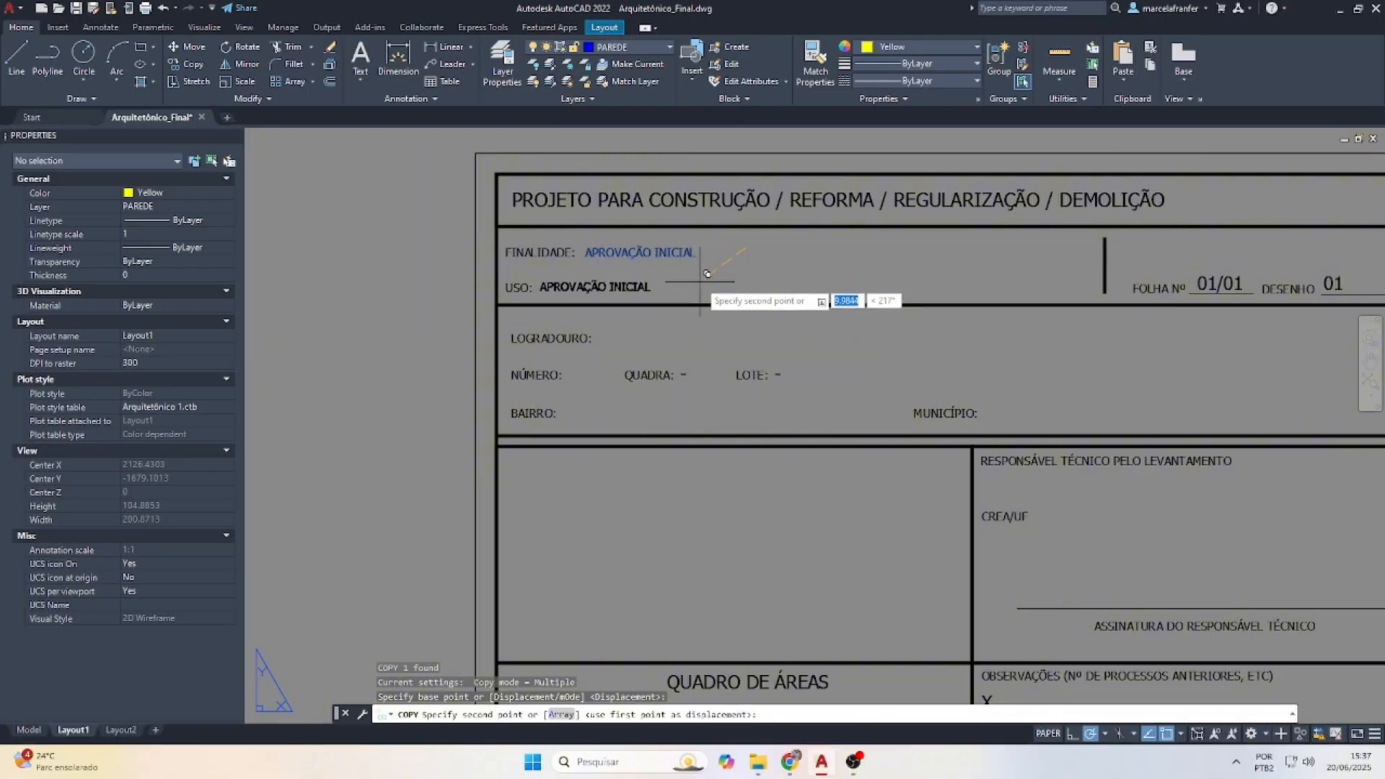
{"action": "left_click", "coordinate": [707, 275]}
{"action": "key", "text": "Escape"}
{"action": "double_click", "coordinate": [695, 285]}
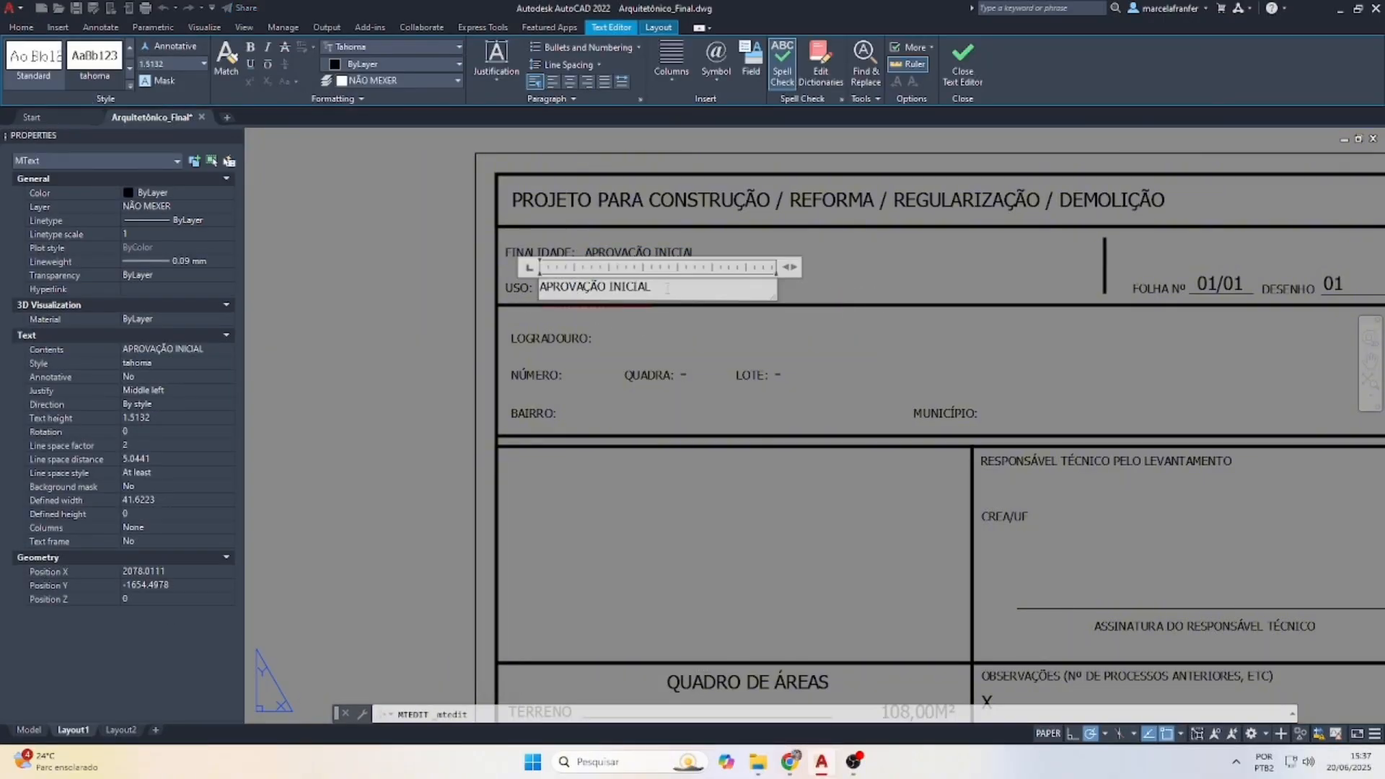
{"action": "left_click_drag", "start_coordinate": [668, 288], "coordinate": [538, 287]}
{"action": "type", "text": "RESIDENC"}
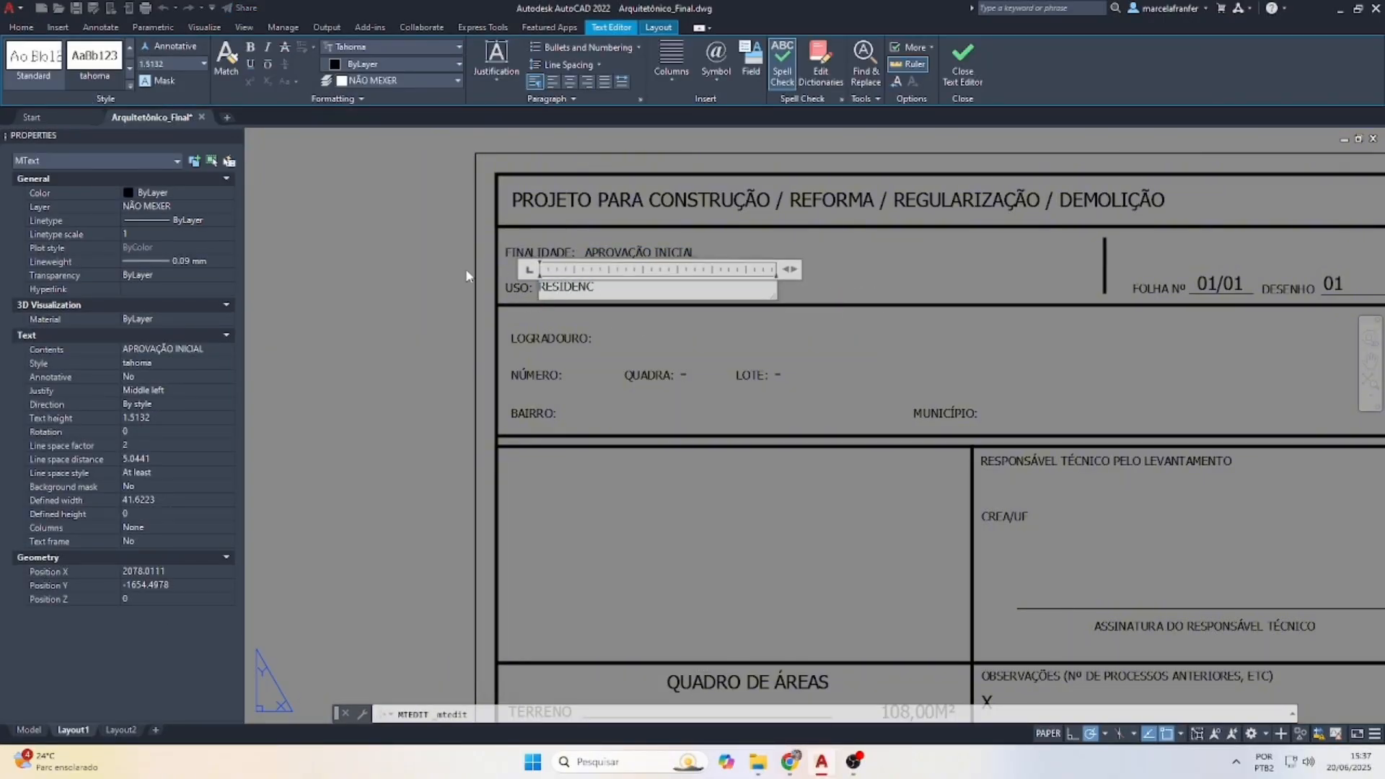
{"action": "type", "text": "IAL"}
{"action": "left_click", "coordinate": [966, 275]}
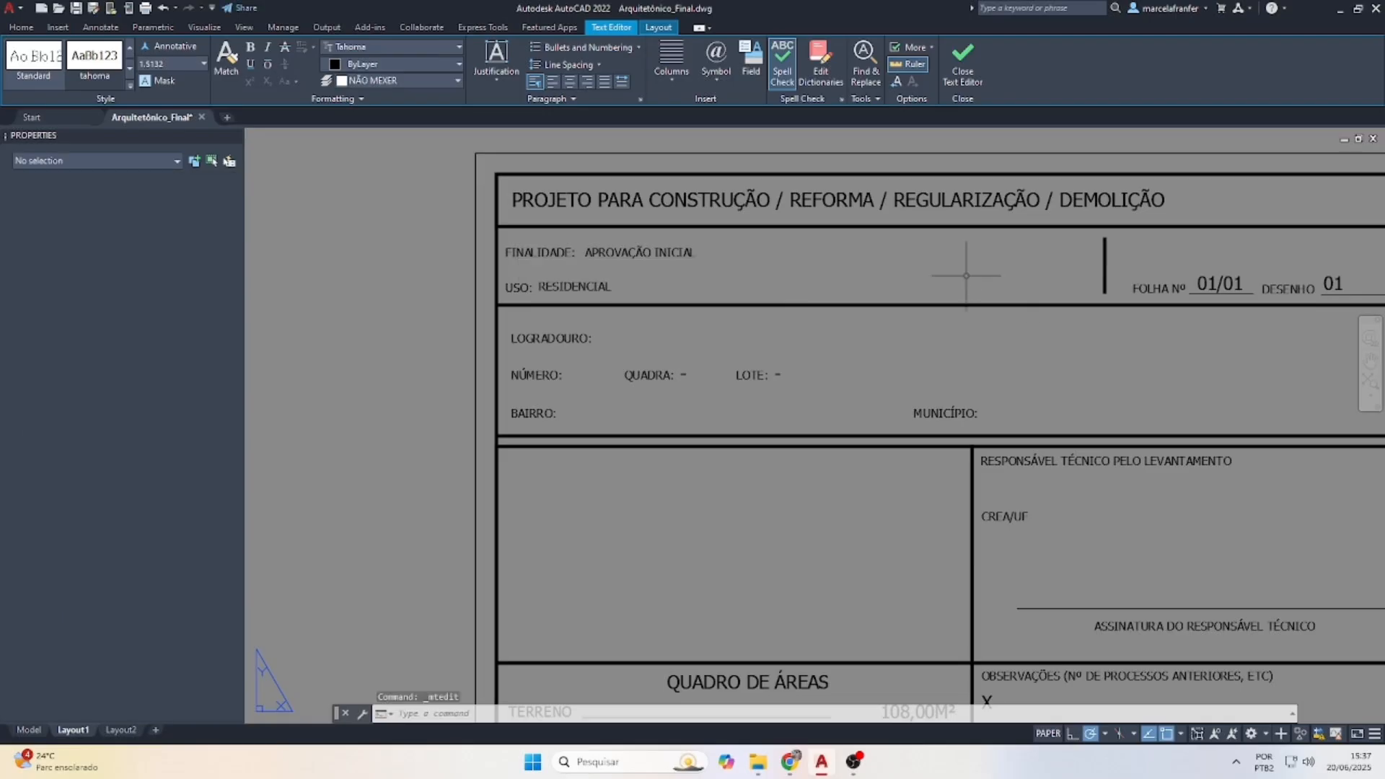
{"action": "key", "text": "Escape"}
Copy the APROVAÇÃO INICIAL text down toward the LOGRADOURO label
{"action": "scroll", "coordinate": [550, 282], "scroll_direction": "down", "scroll_amount": 2}
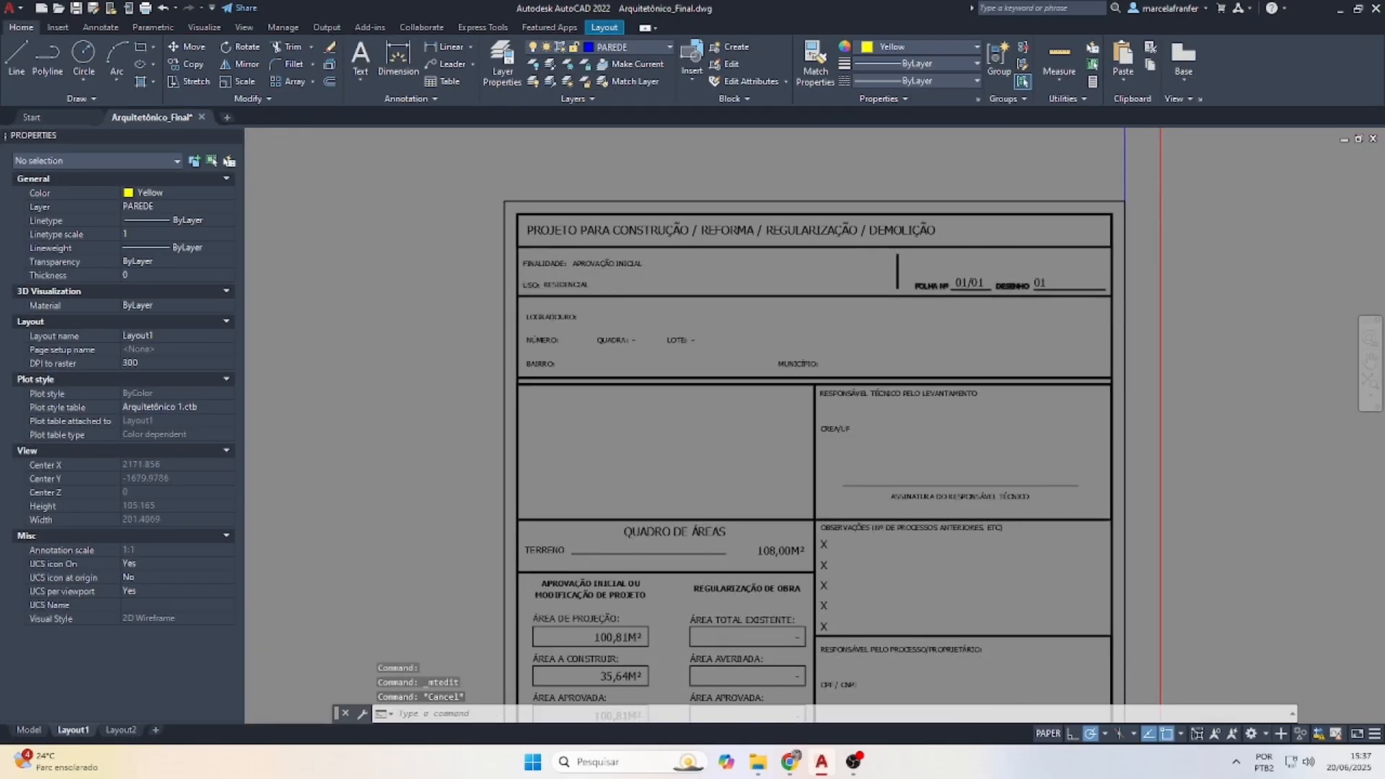
{"action": "scroll", "coordinate": [976, 284], "scroll_direction": "up", "scroll_amount": 2}
{"action": "scroll", "coordinate": [1026, 282], "scroll_direction": "down", "scroll_amount": 2}
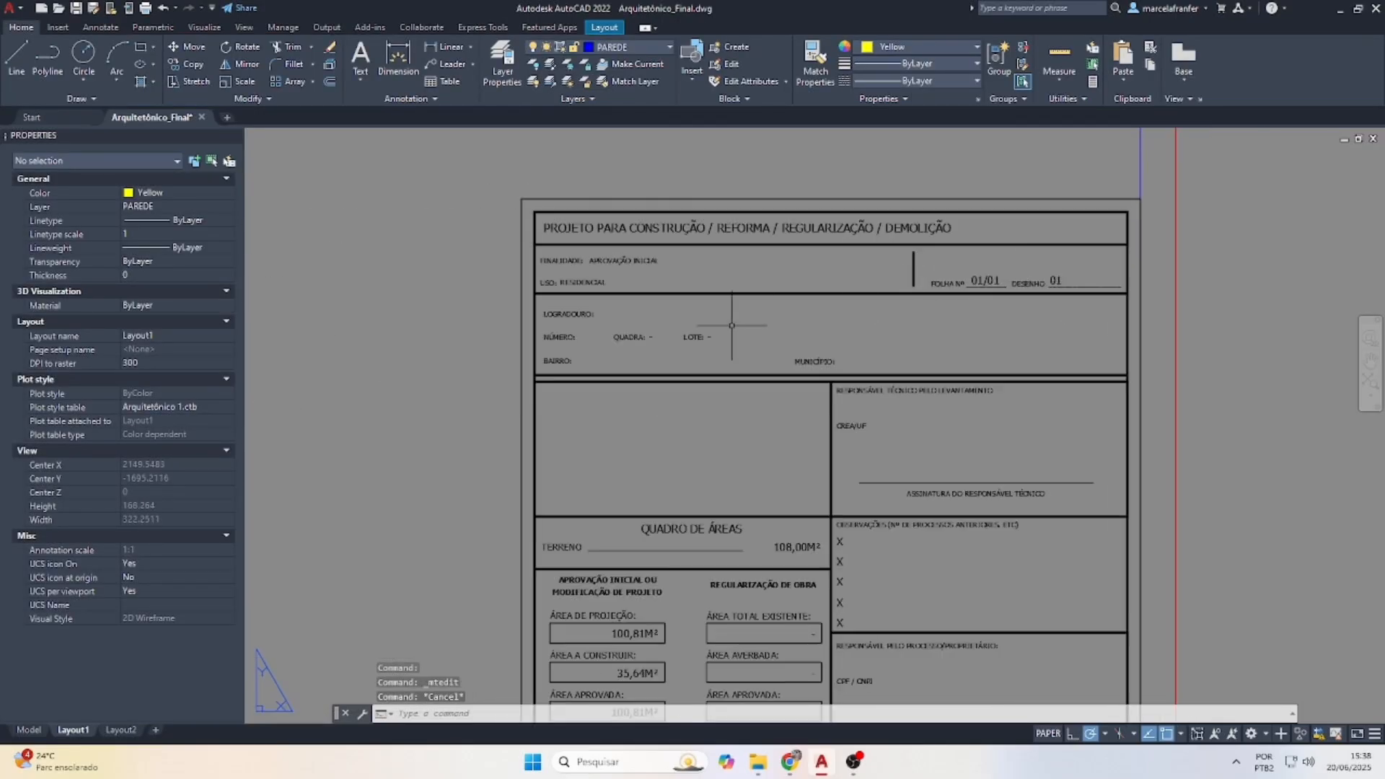
{"action": "scroll", "coordinate": [638, 323], "scroll_direction": "up", "scroll_amount": 2}
{"action": "double_click", "coordinate": [610, 227]}
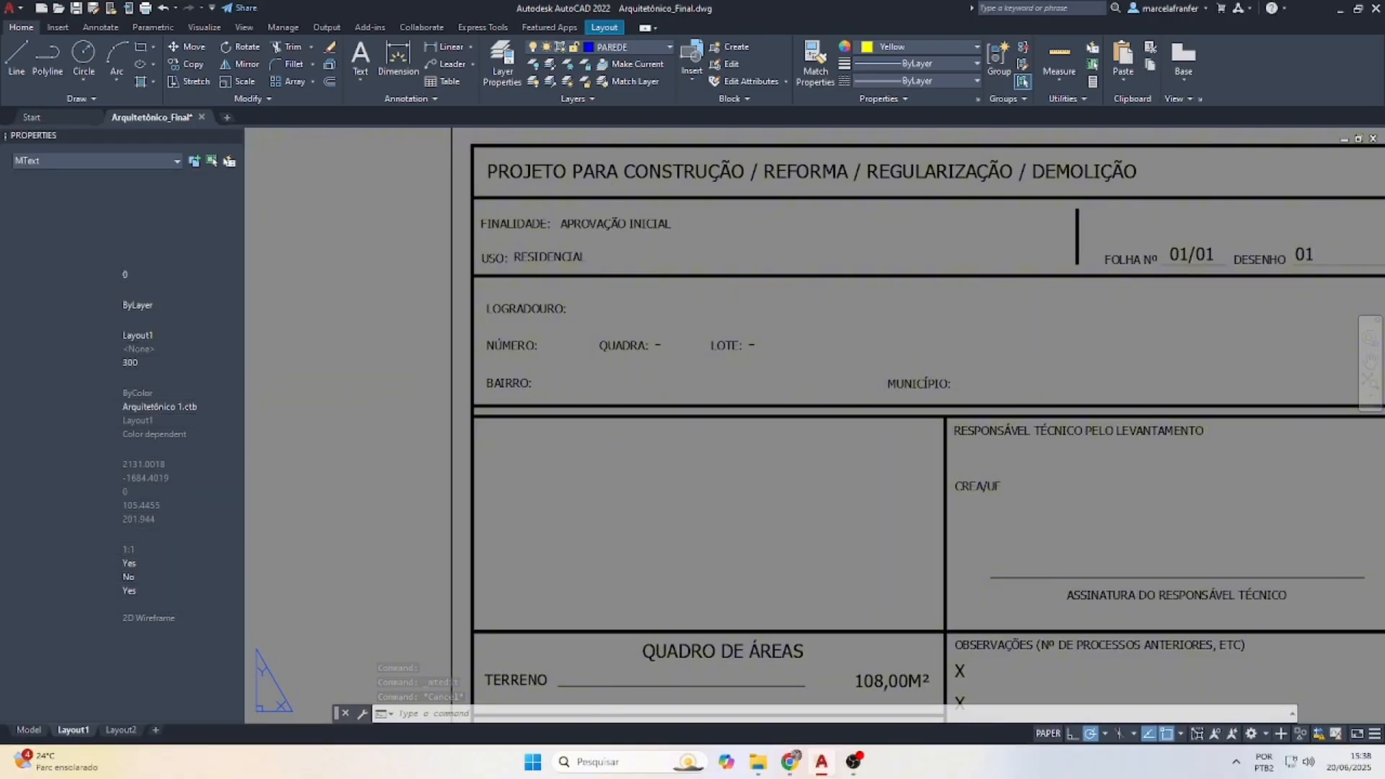
{"action": "key", "text": "Return"}
{"action": "left_click", "coordinate": [615, 223]}
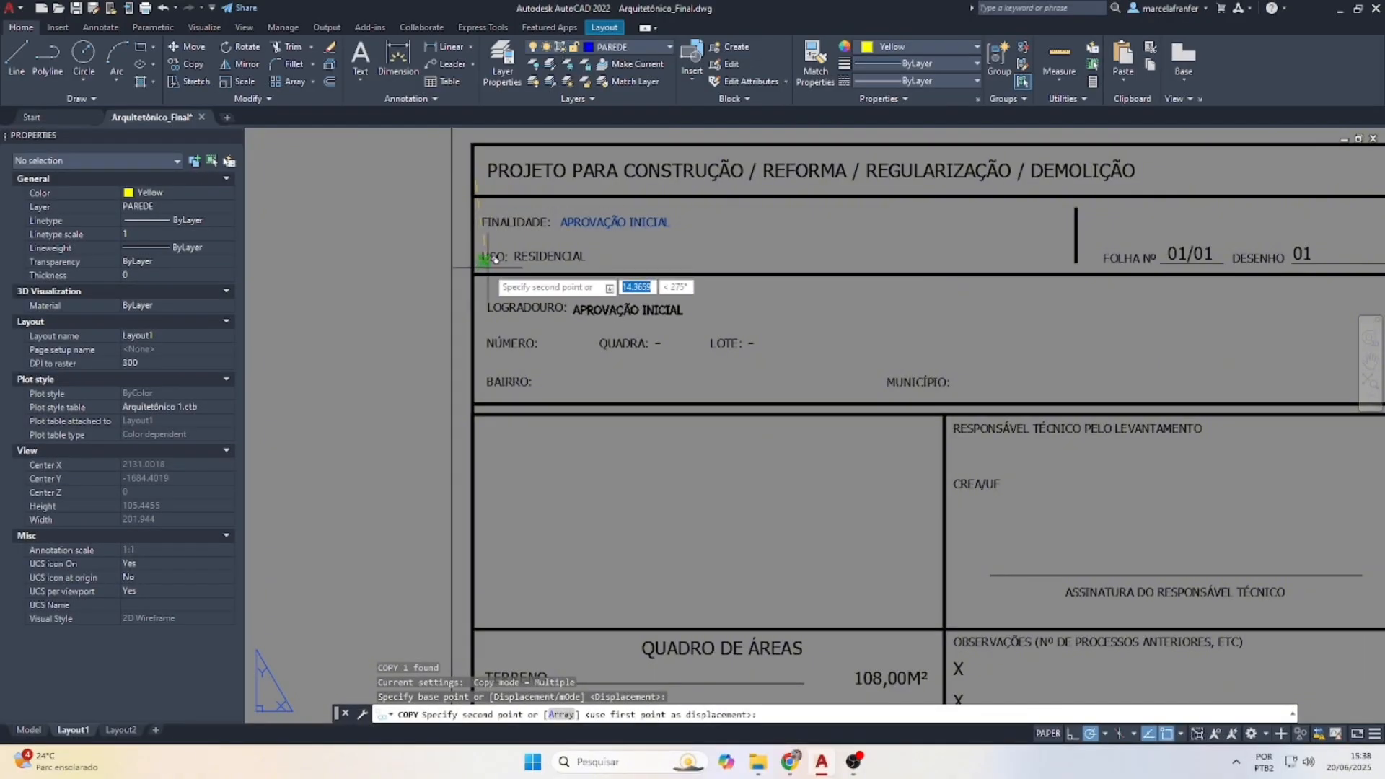
{"action": "scroll", "coordinate": [496, 258], "scroll_direction": "up", "scroll_amount": 3}
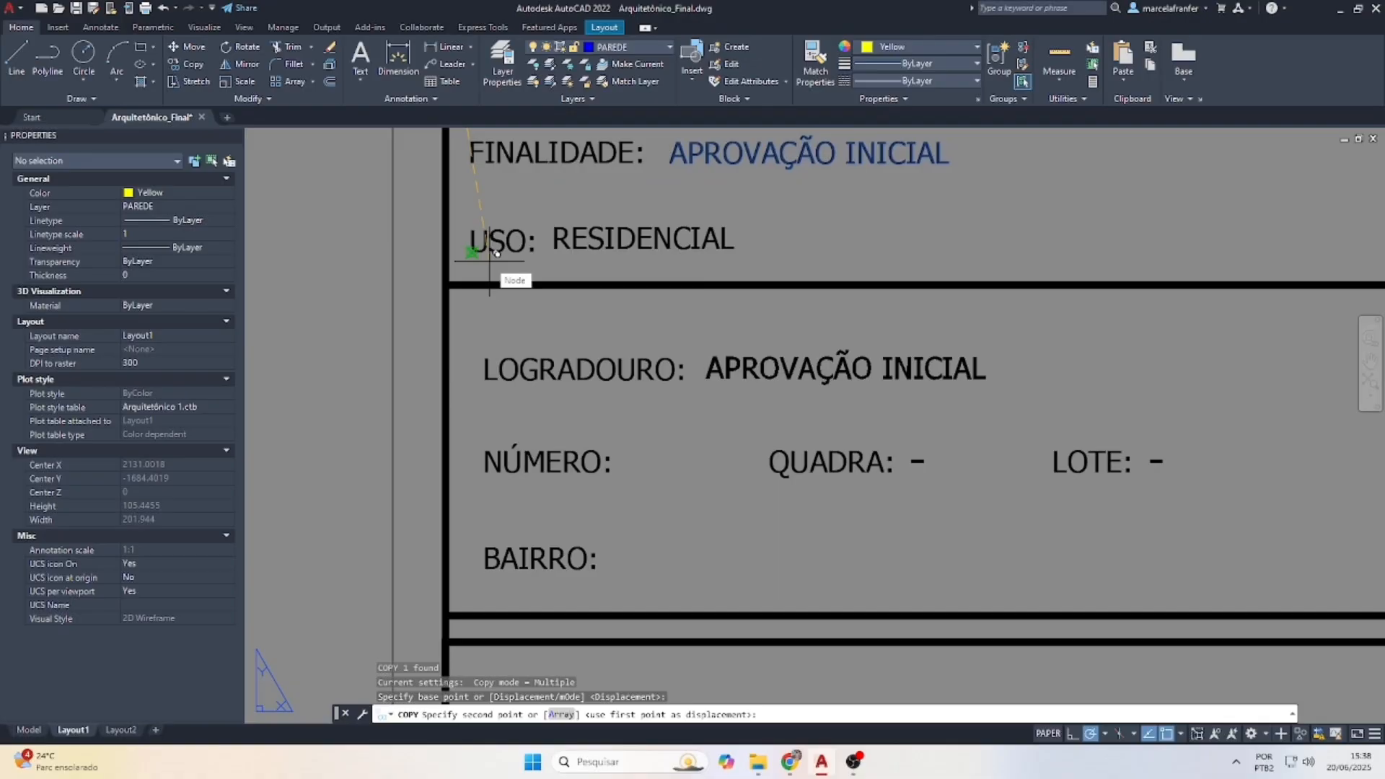
{"action": "left_click", "coordinate": [496, 253]}
{"action": "key", "text": "Escape"}
{"action": "key", "text": "Escape"}
Move the copy right after LOGRADOURO: and change its text to RUA XXXXXXX
{"action": "left_click", "coordinate": [757, 335]}
{"action": "left_click", "coordinate": [736, 394]}
{"action": "scroll", "coordinate": [736, 394], "scroll_direction": "up", "scroll_amount": 2}
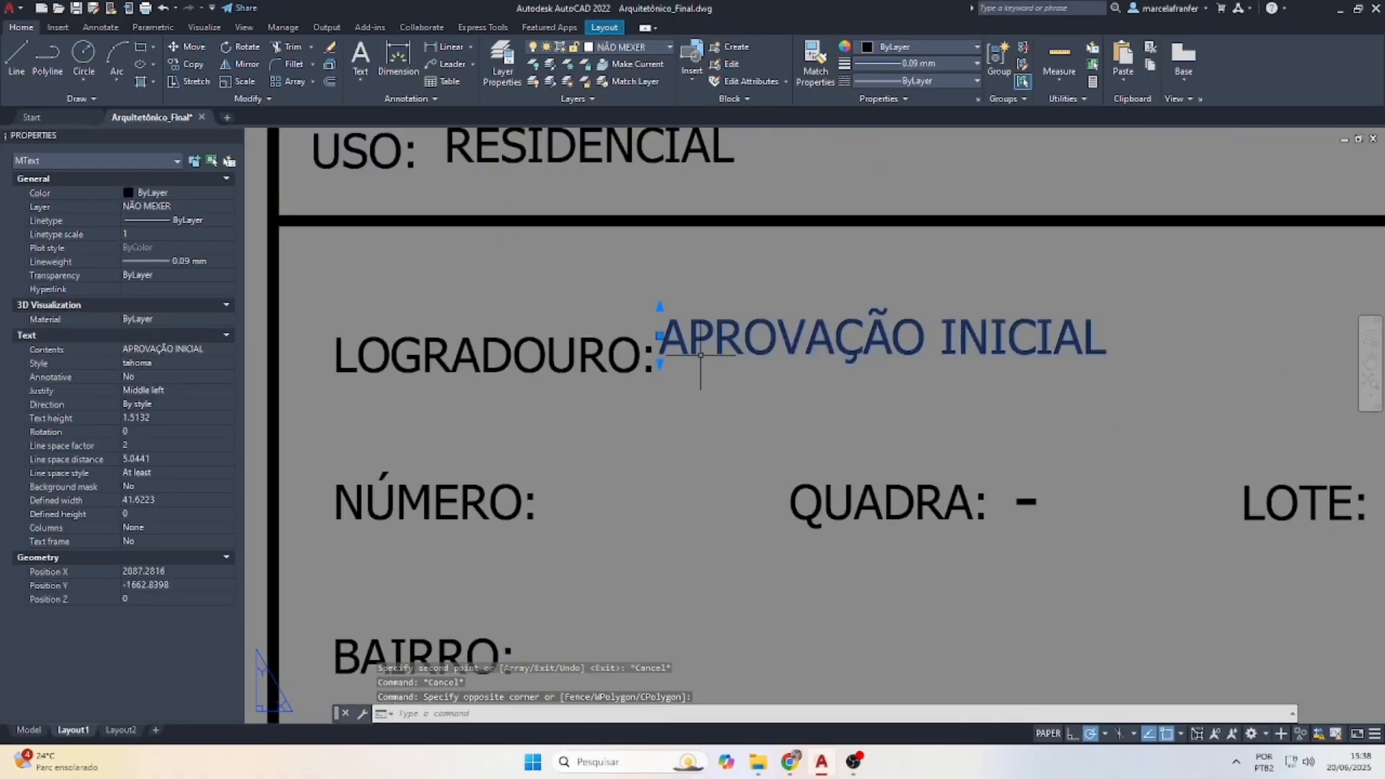
{"action": "left_click", "coordinate": [659, 333]}
{"action": "scroll", "coordinate": [681, 353], "scroll_direction": "up", "scroll_amount": 2}
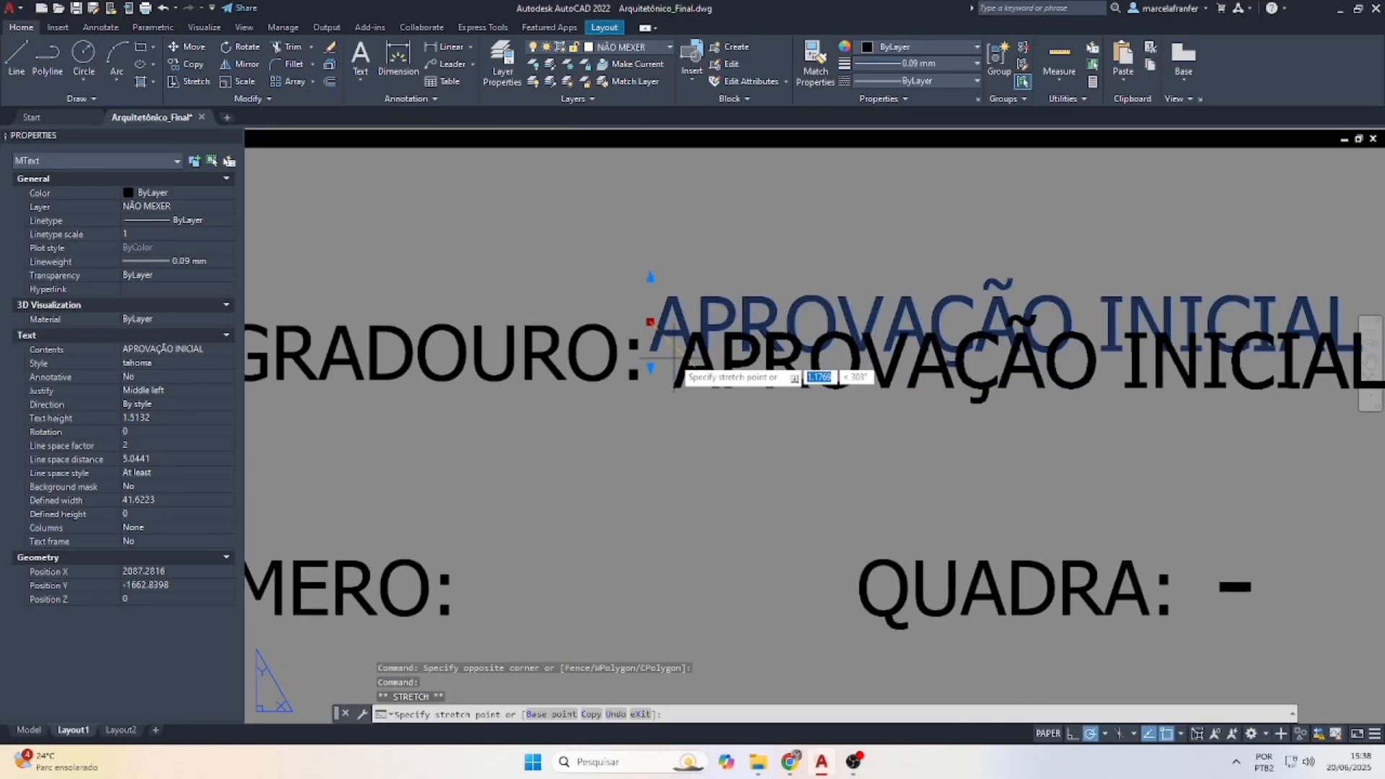
{"action": "left_click", "coordinate": [681, 354]}
{"action": "scroll", "coordinate": [681, 353], "scroll_direction": "down", "scroll_amount": 3}
{"action": "double_click", "coordinate": [672, 353]}
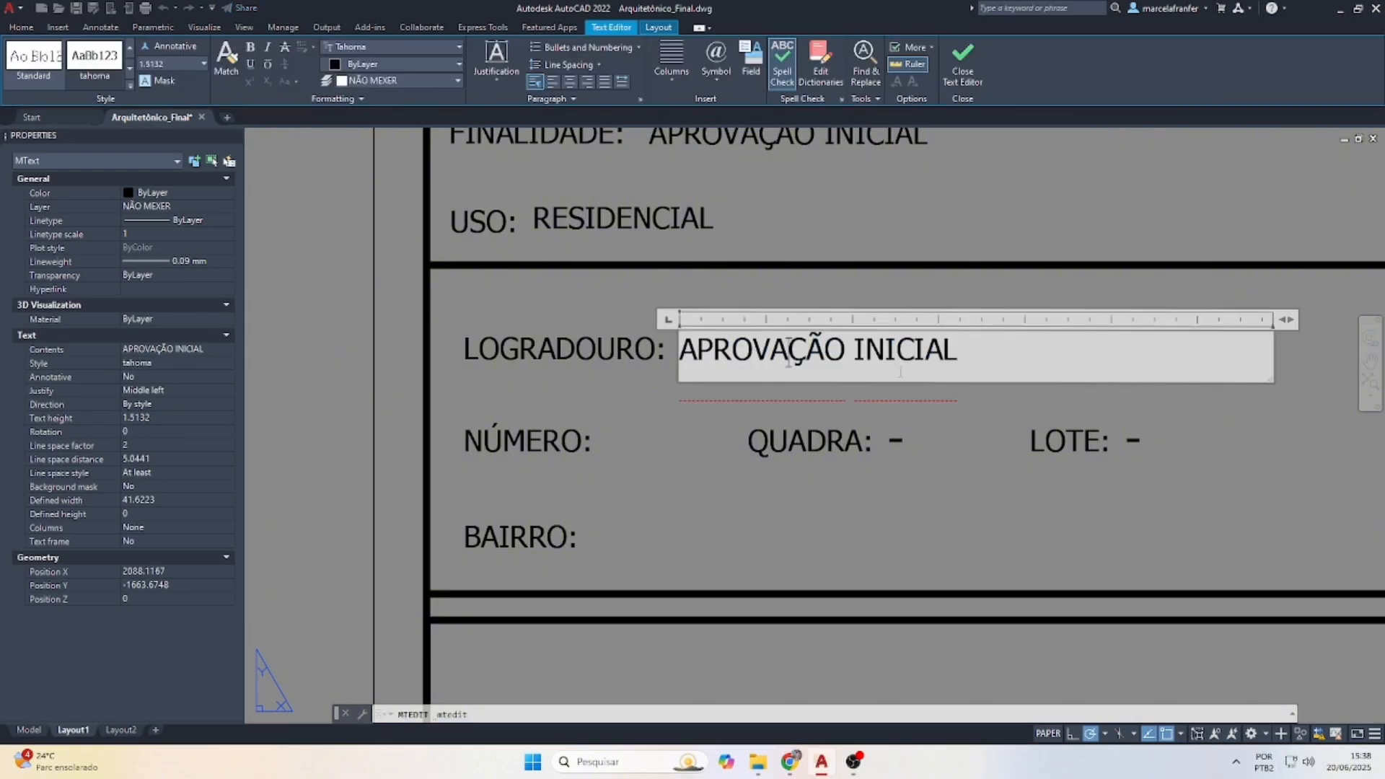
{"action": "key", "text": "ctrl+a"}
{"action": "type", "text": "RUA"}
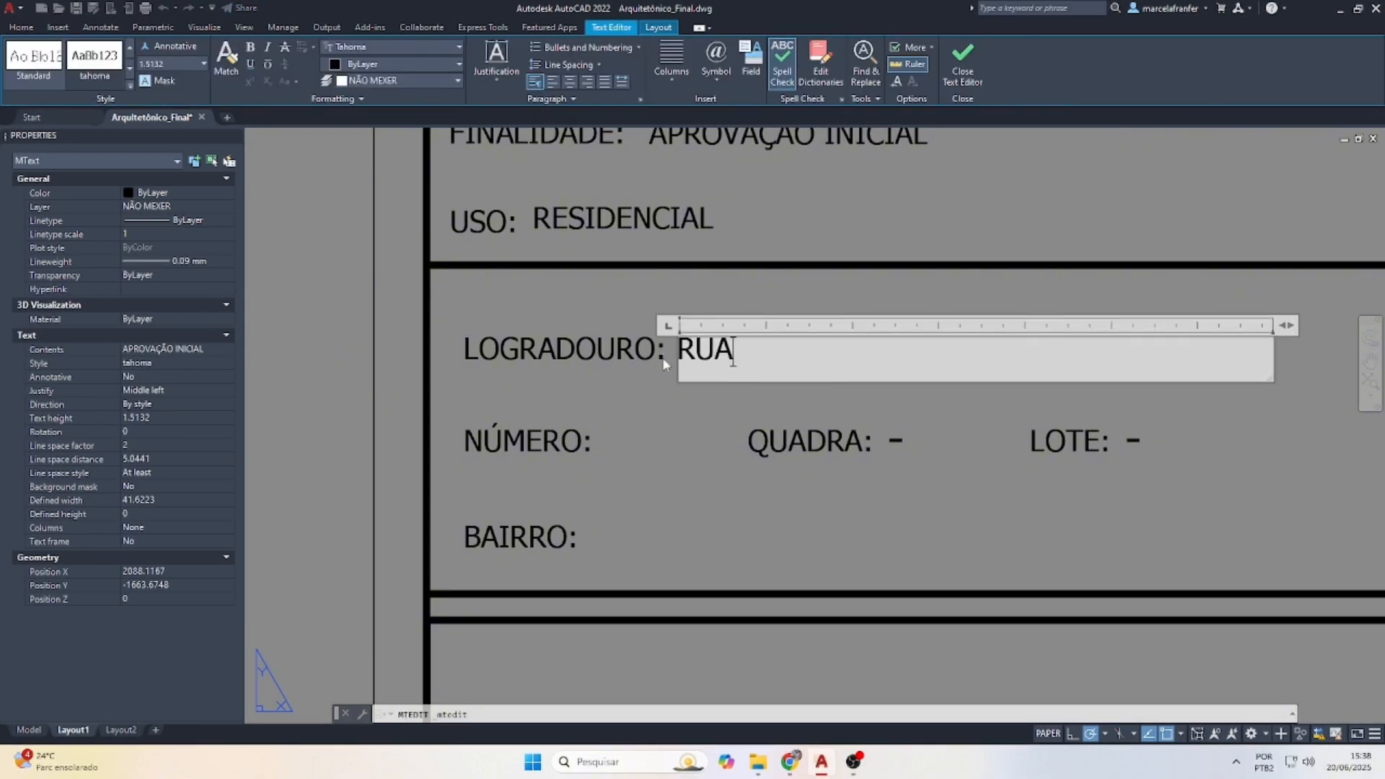
{"action": "type", "text": " XXXXXXX"}
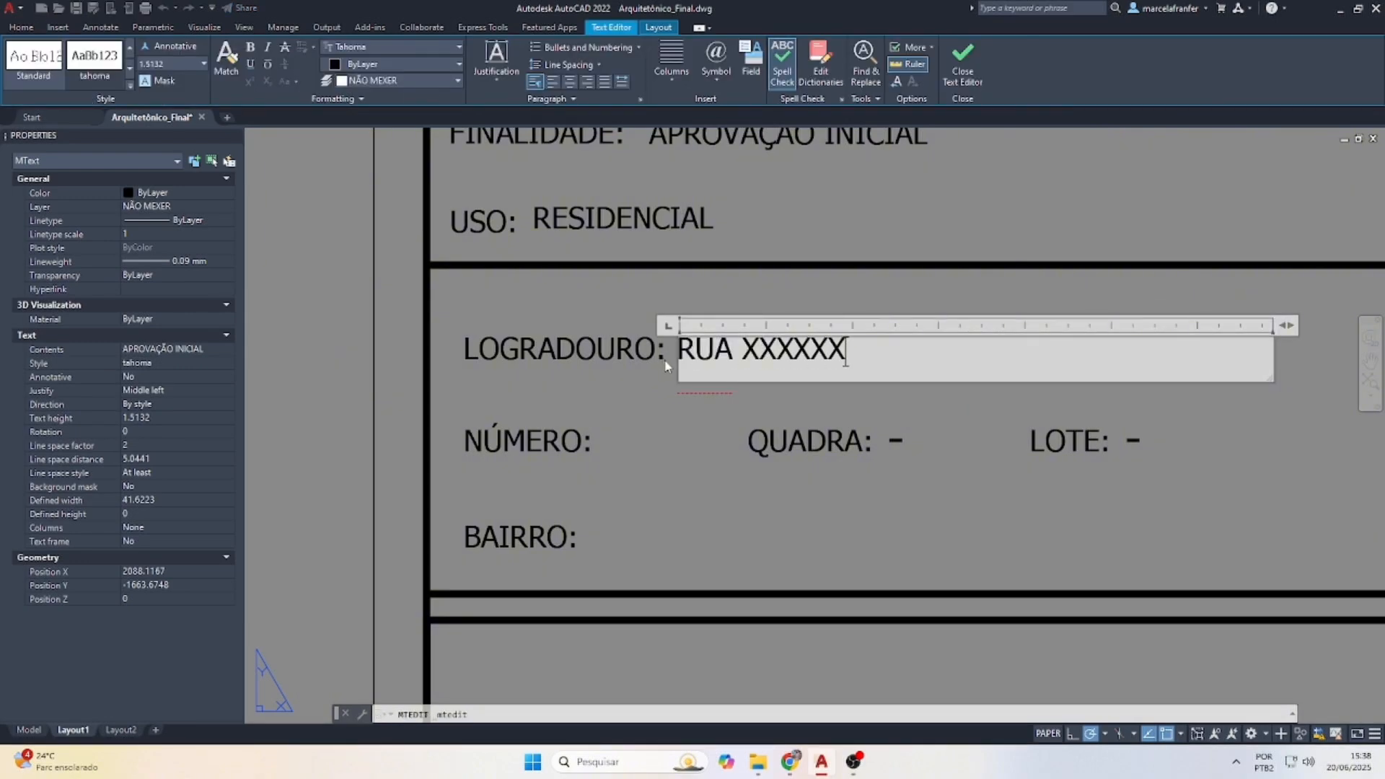
{"action": "left_click", "coordinate": [663, 358]}
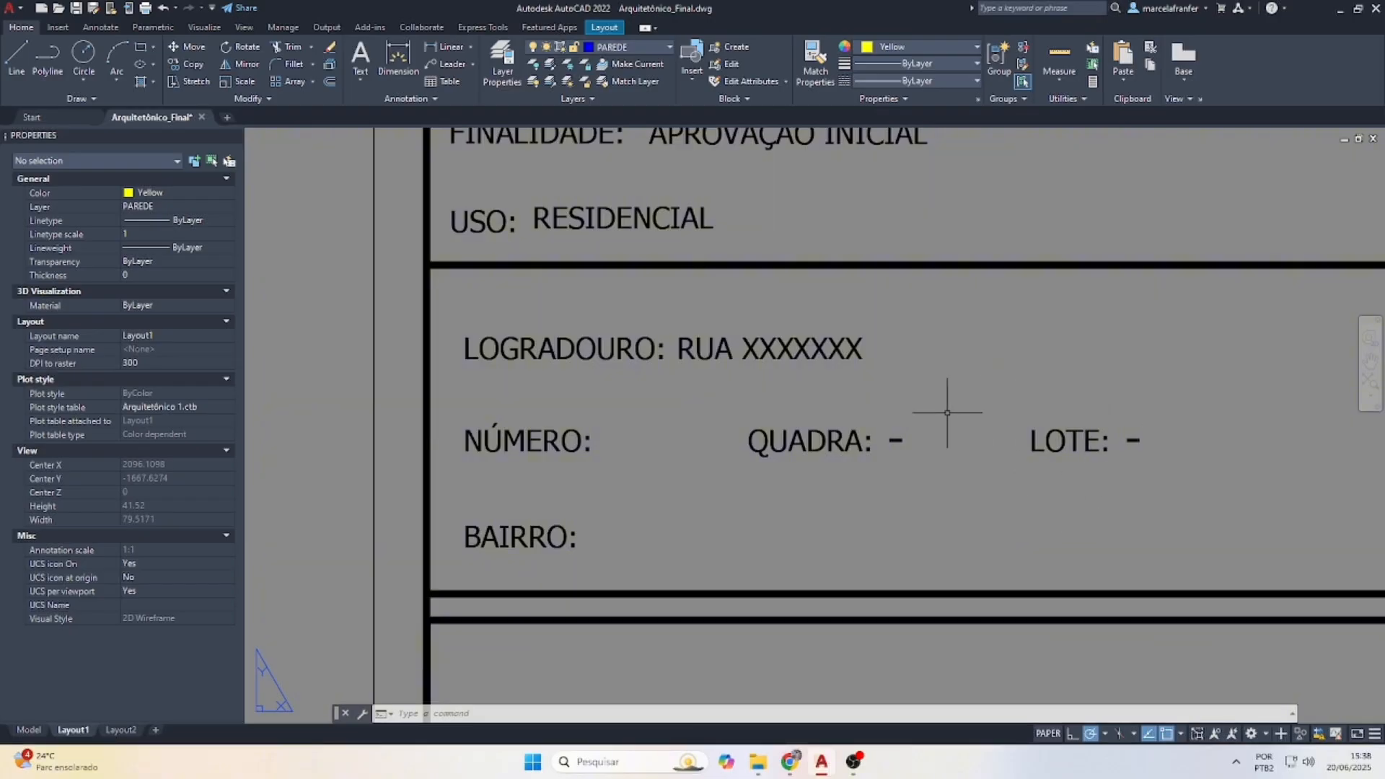
Copy the RESPONSÁVEL TÉCNICO PELO LEVANTAMENTO heading below itself and replace it with the surveyor's name
{"action": "scroll", "coordinate": [462, 451], "scroll_direction": "down", "scroll_amount": 2}
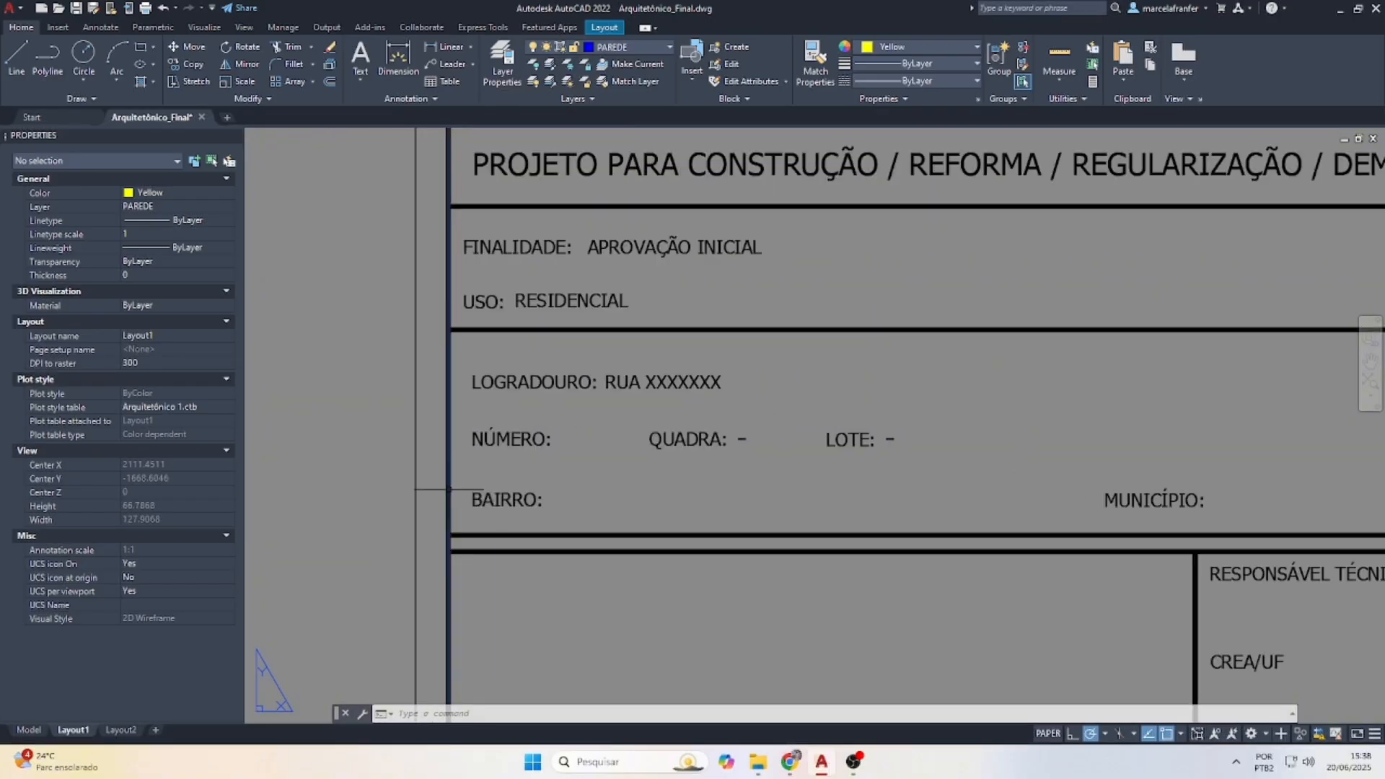
{"action": "scroll", "coordinate": [448, 490], "scroll_direction": "down", "scroll_amount": 2}
{"action": "scroll", "coordinate": [983, 489], "scroll_direction": "up", "scroll_amount": 2}
{"action": "scroll", "coordinate": [842, 483], "scroll_direction": "down", "scroll_amount": 2}
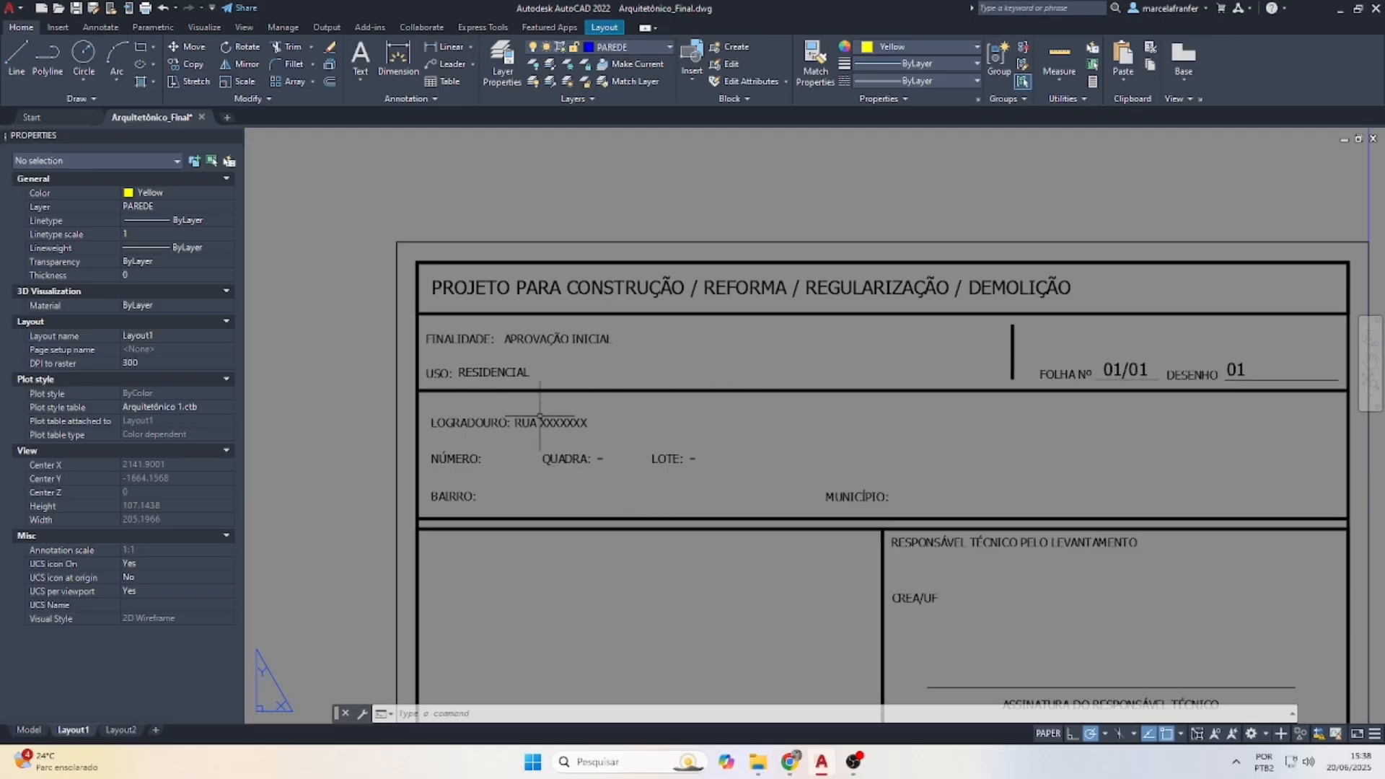
{"action": "scroll", "coordinate": [543, 418], "scroll_direction": "down", "scroll_amount": 2}
{"action": "scroll", "coordinate": [962, 596], "scroll_direction": "up", "scroll_amount": 2}
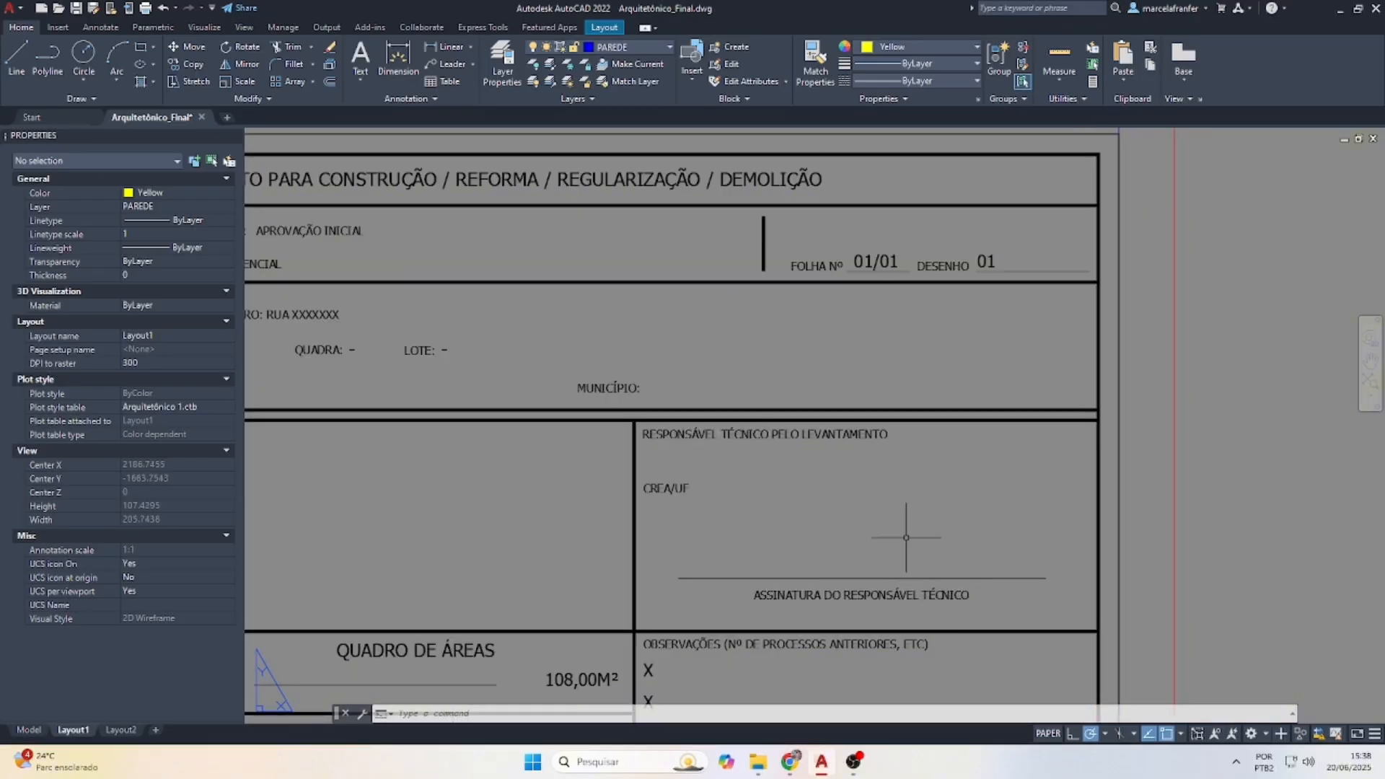
{"action": "scroll", "coordinate": [698, 539], "scroll_direction": "up", "scroll_amount": 3}
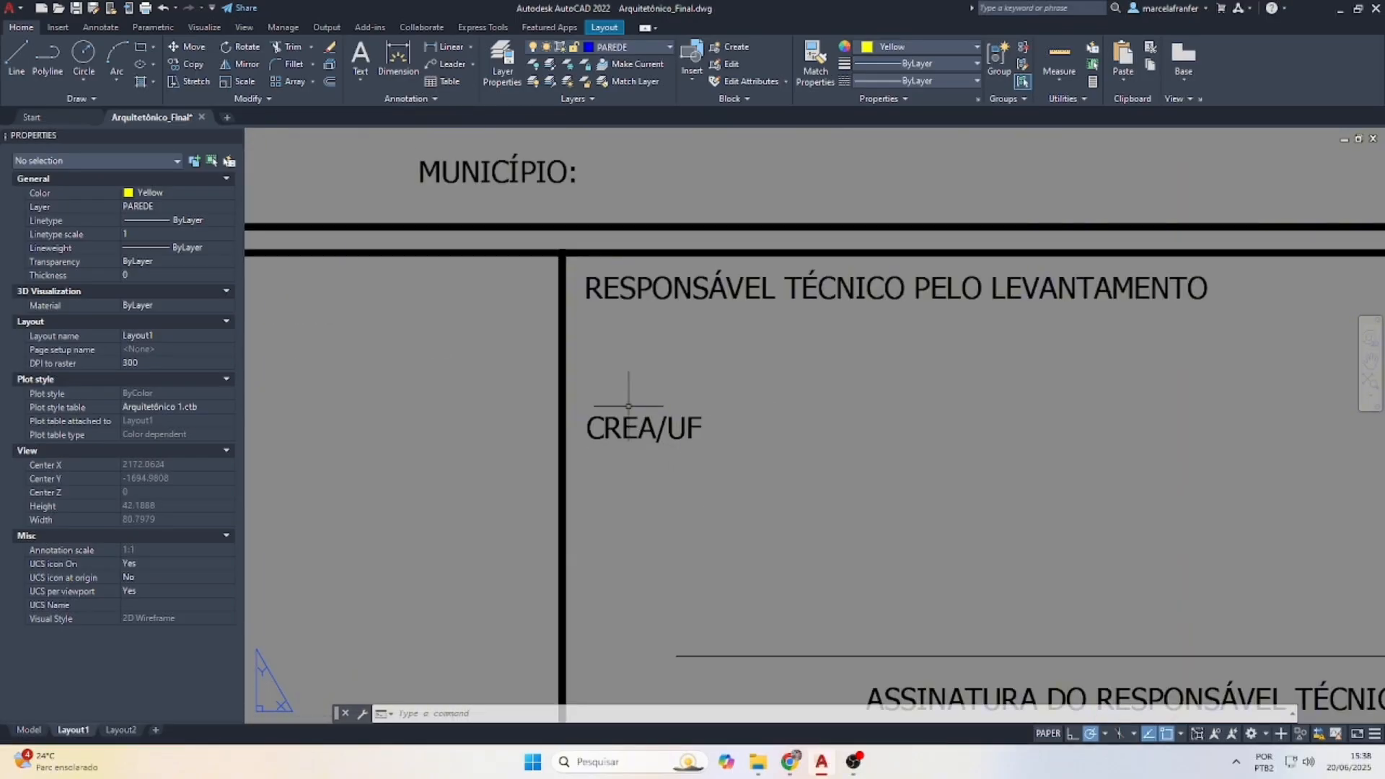
{"action": "scroll", "coordinate": [628, 407], "scroll_direction": "down", "scroll_amount": 1}
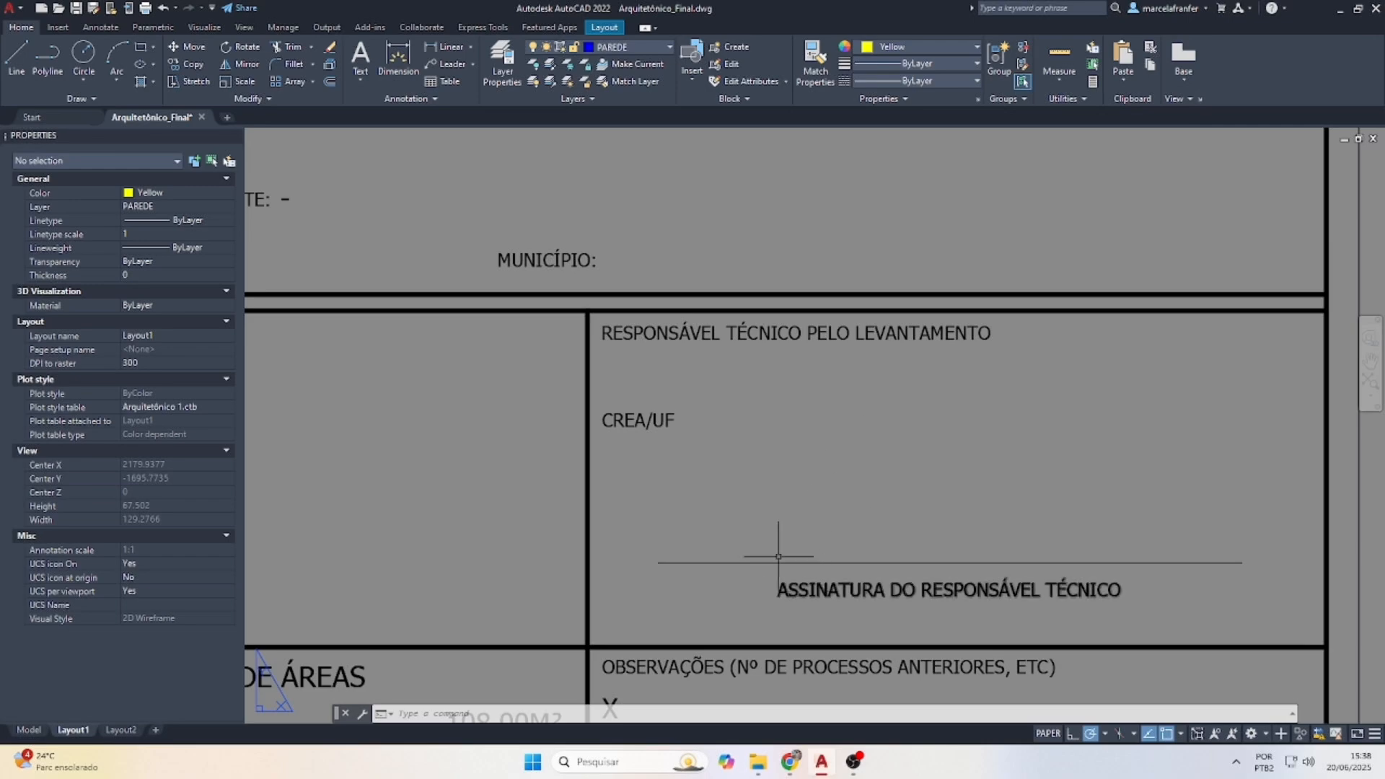
{"action": "left_click", "coordinate": [713, 335]}
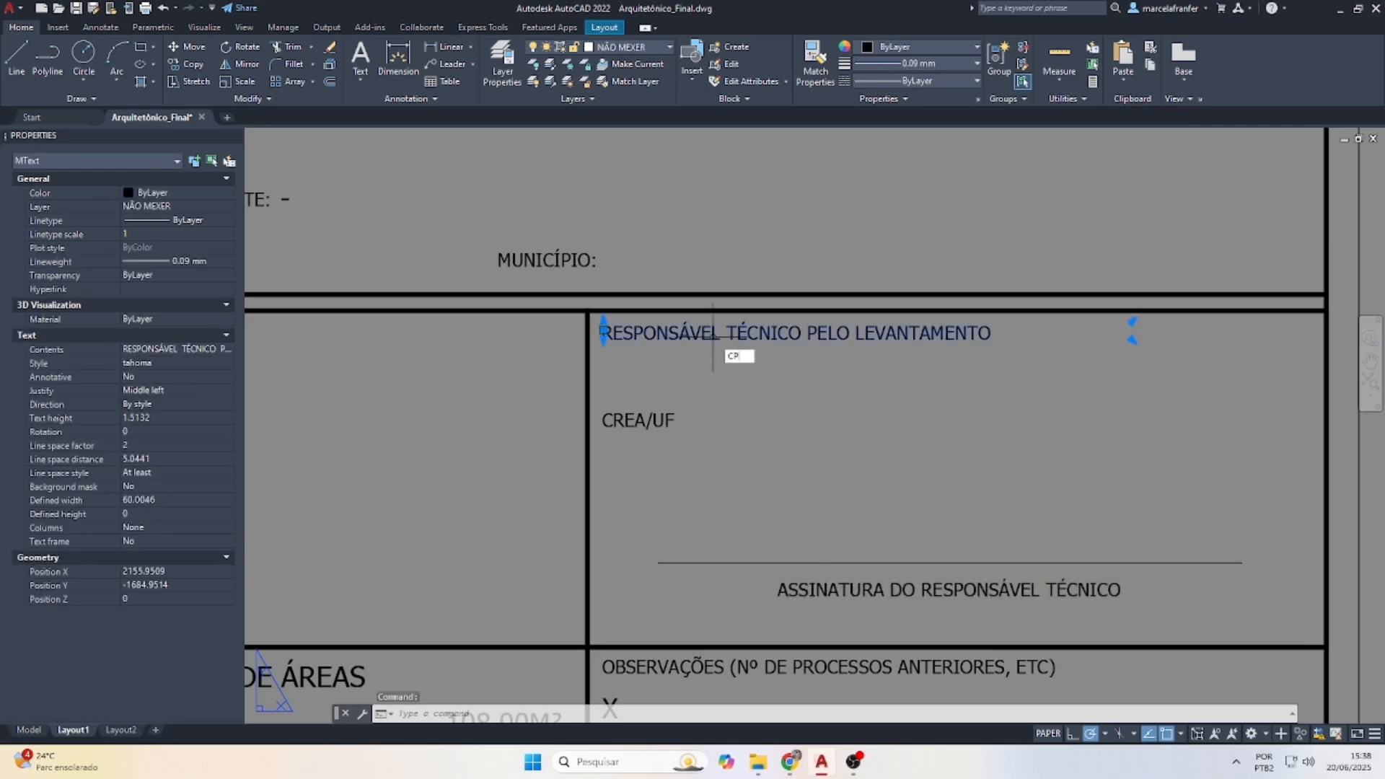
{"action": "type", "text": "cp"}
{"action": "key", "text": "Return"}
{"action": "left_click", "coordinate": [604, 332]}
{"action": "scroll", "coordinate": [593, 374], "scroll_direction": "up", "scroll_amount": 1}
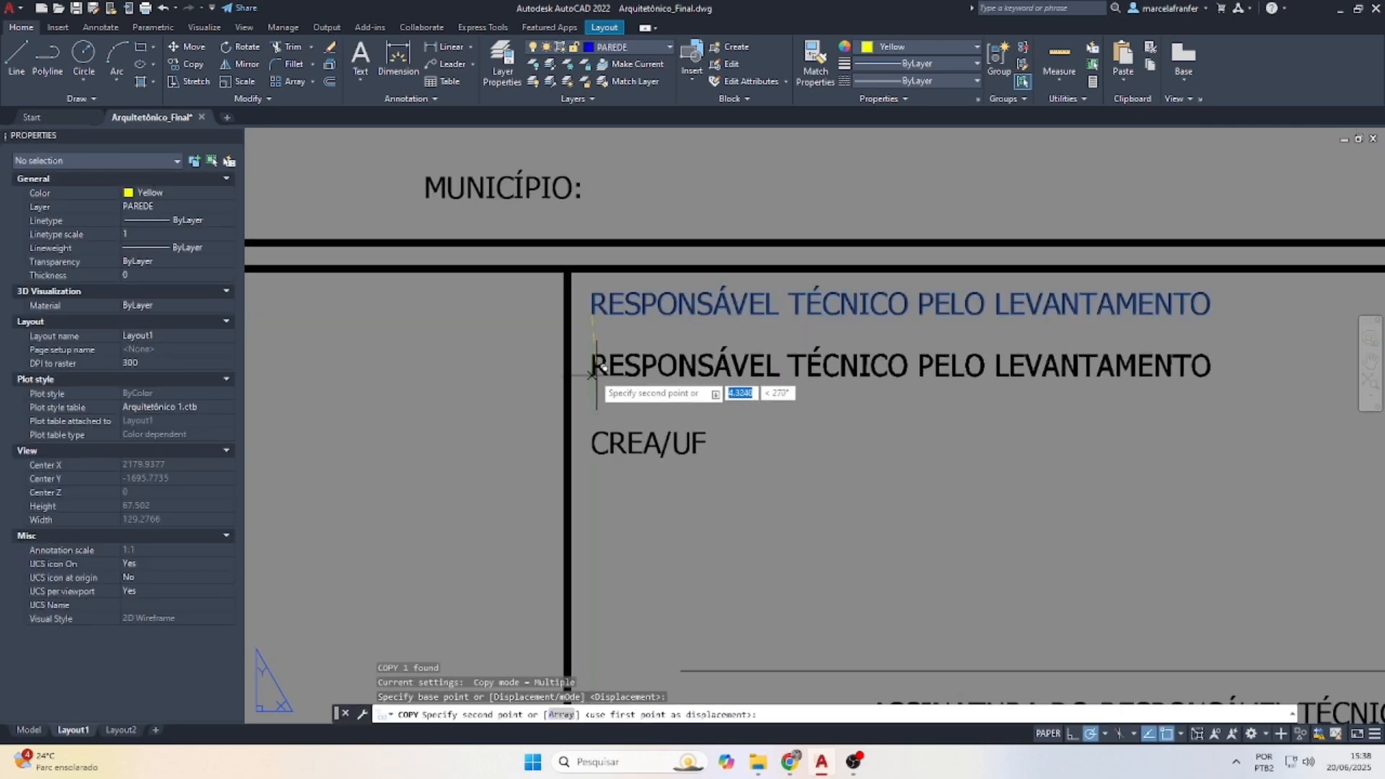
{"action": "left_click", "coordinate": [593, 372]}
{"action": "key", "text": "Escape"}
{"action": "double_click", "coordinate": [635, 374]}
{"action": "double_click", "coordinate": [634, 369]}
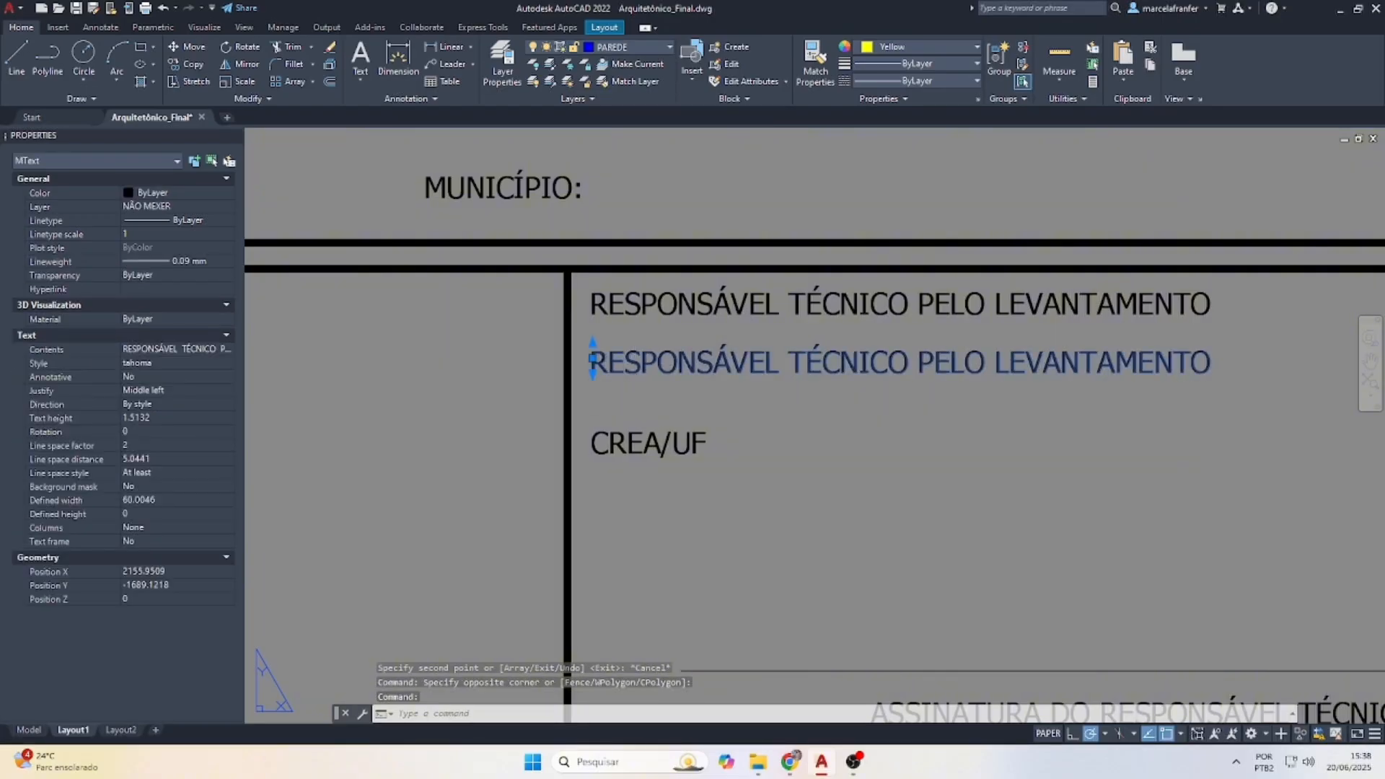
{"action": "key", "text": "ctrl+a"}
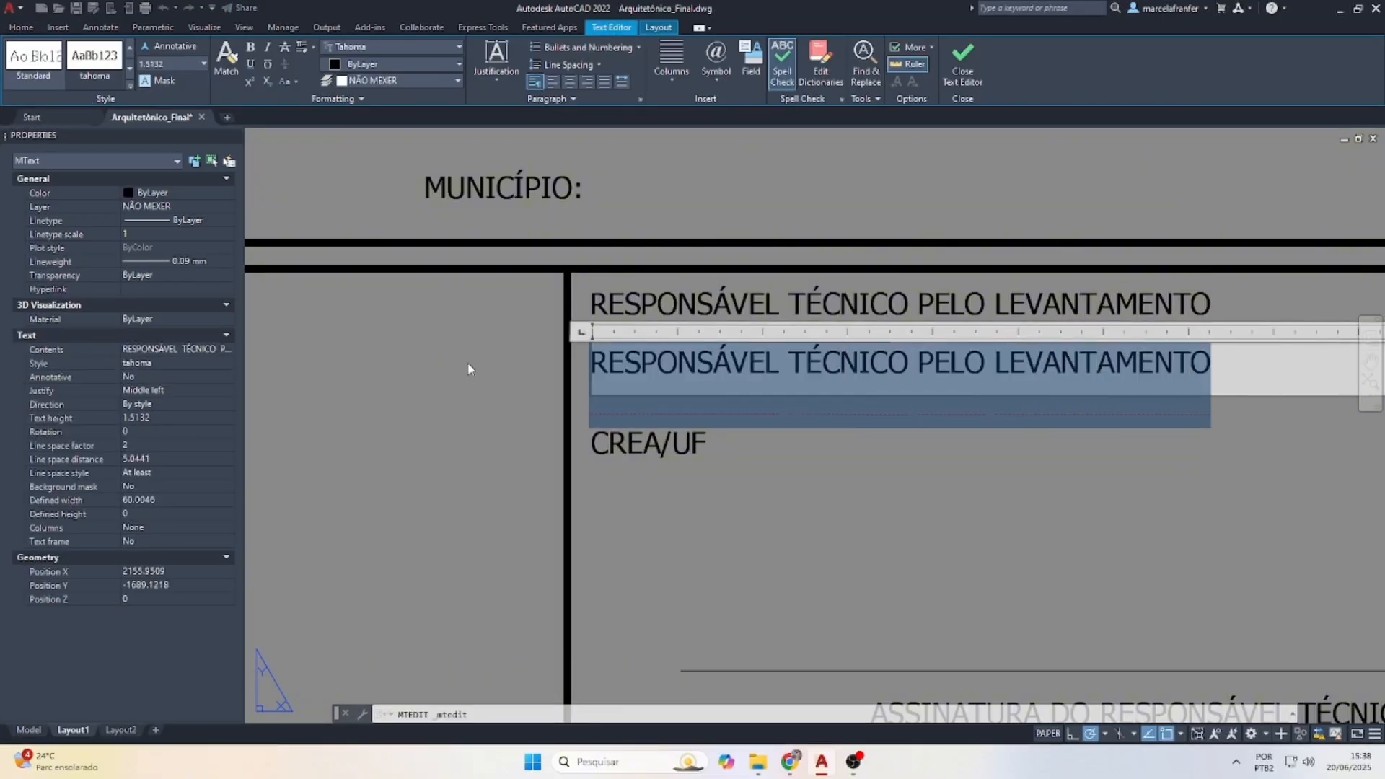
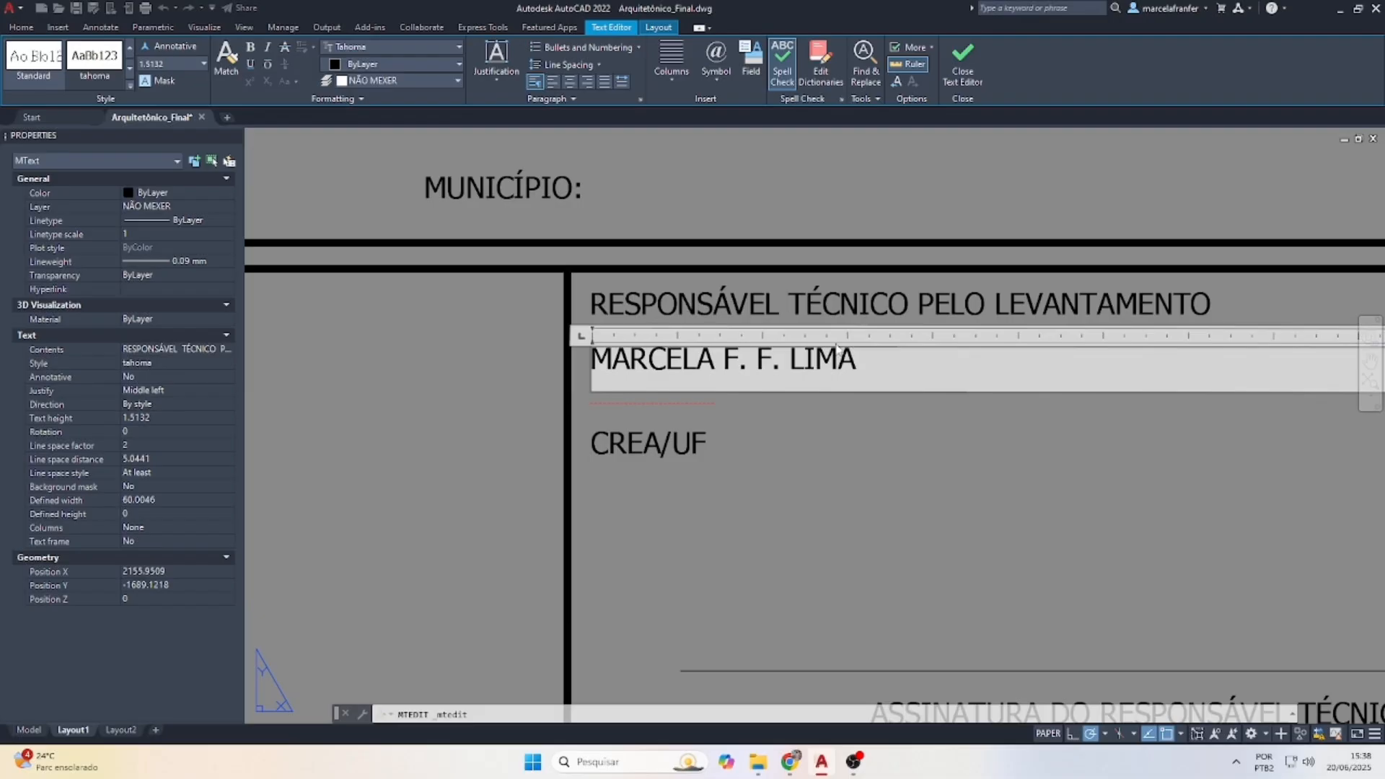
{"action": "left_click", "coordinate": [832, 463]}
Copy the name below CREA/UF and change it to the placeholder registration 000.000/D-MG
{"action": "left_click", "coordinate": [769, 361]}
{"action": "type", "text": "c"}
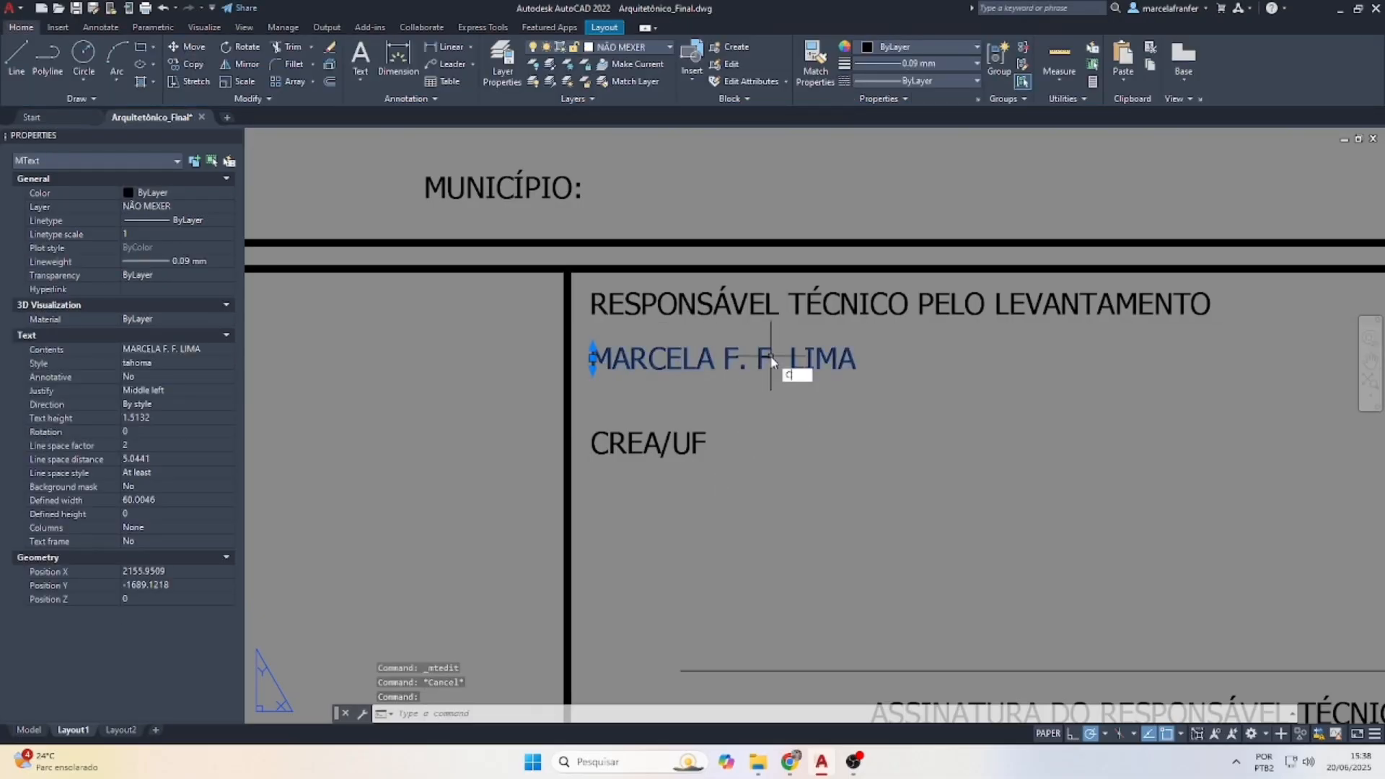
{"action": "type", "text": "o"}
{"action": "key", "text": "space"}
{"action": "left_click", "coordinate": [572, 384]}
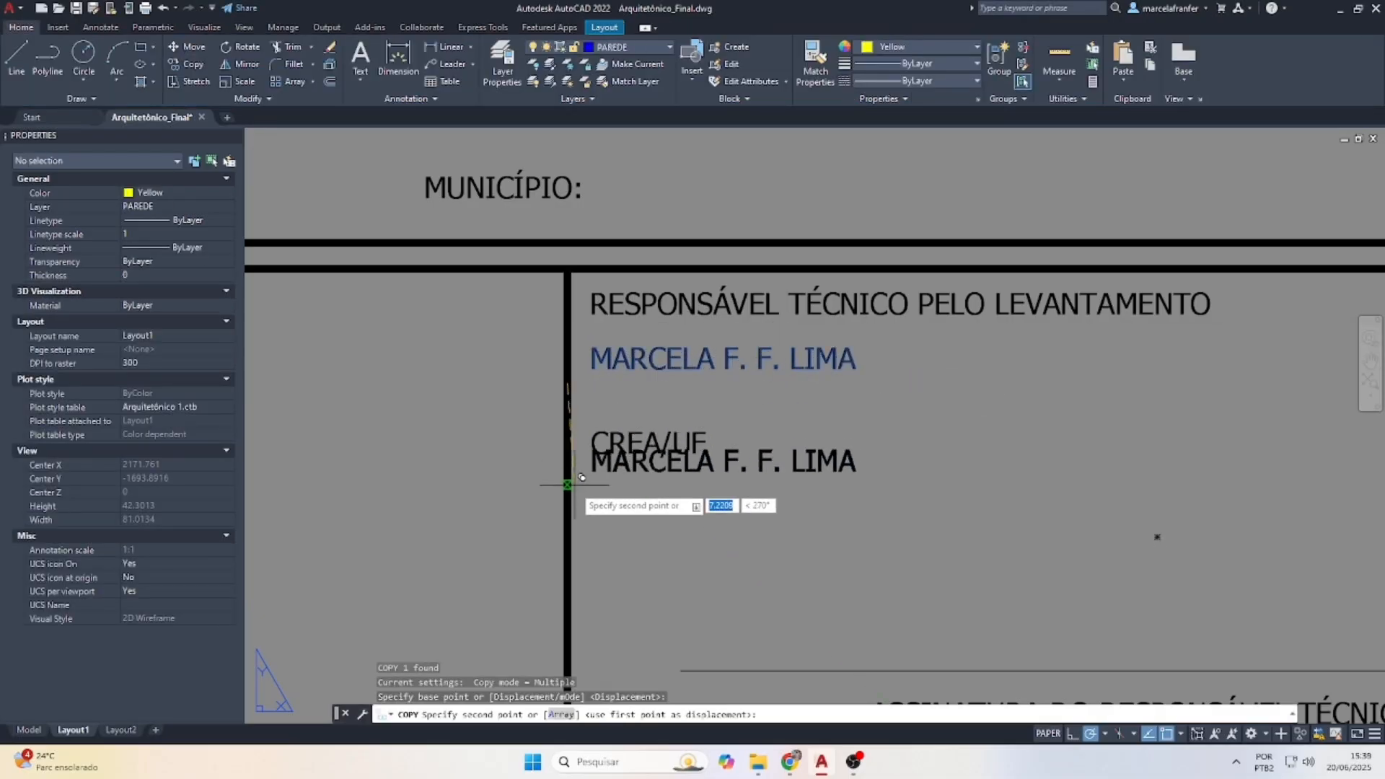
{"action": "left_click", "coordinate": [570, 515]}
{"action": "key", "text": "Escape"}
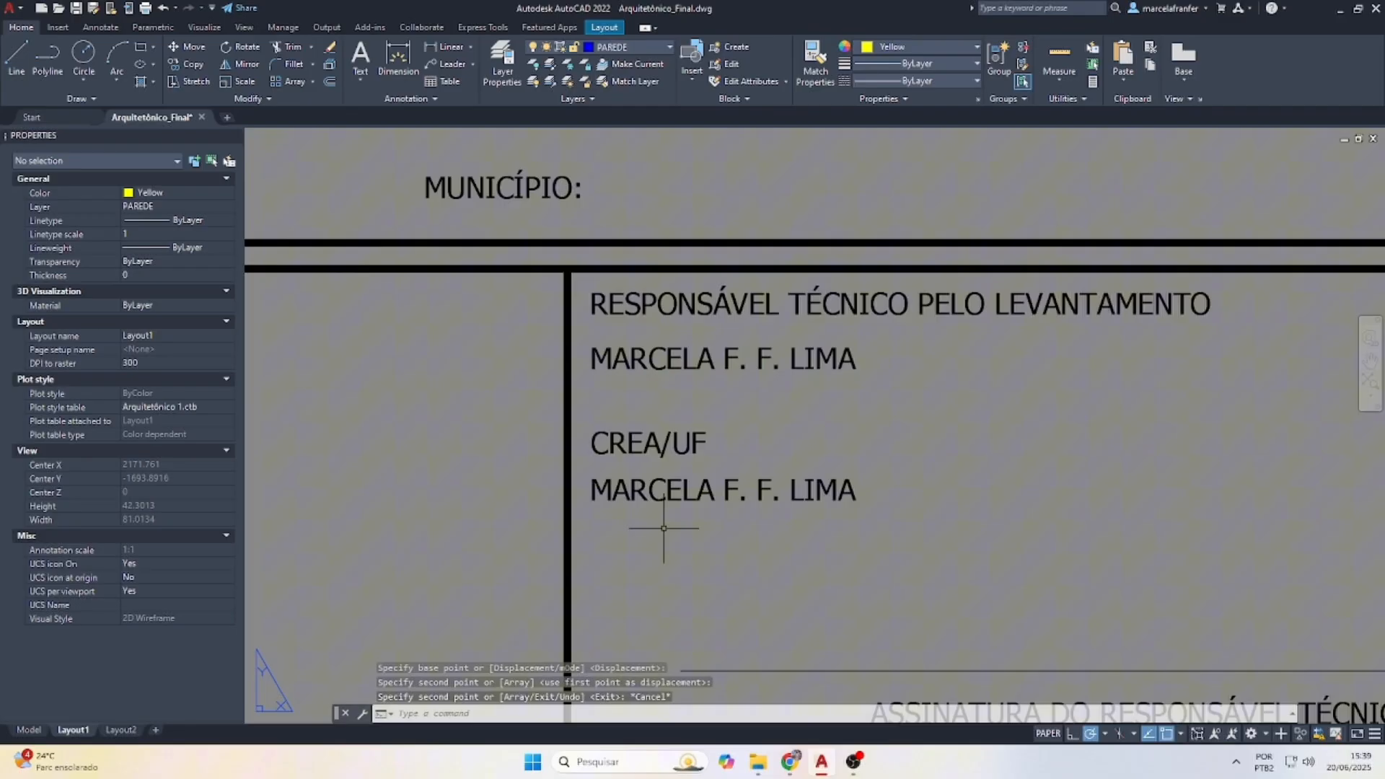
{"action": "double_click", "coordinate": [676, 490]}
{"action": "key", "text": "ctrl+a"}
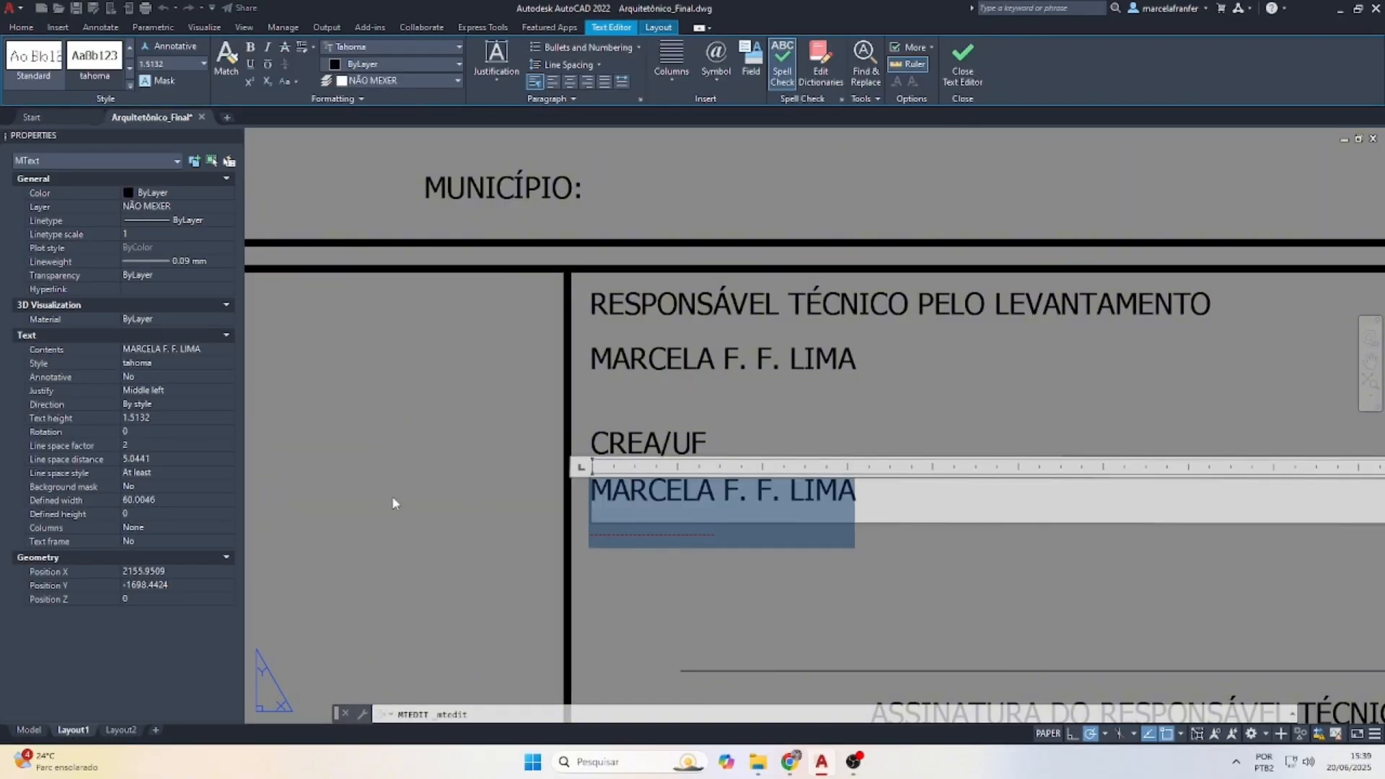
{"action": "type", "text": "000.000"}
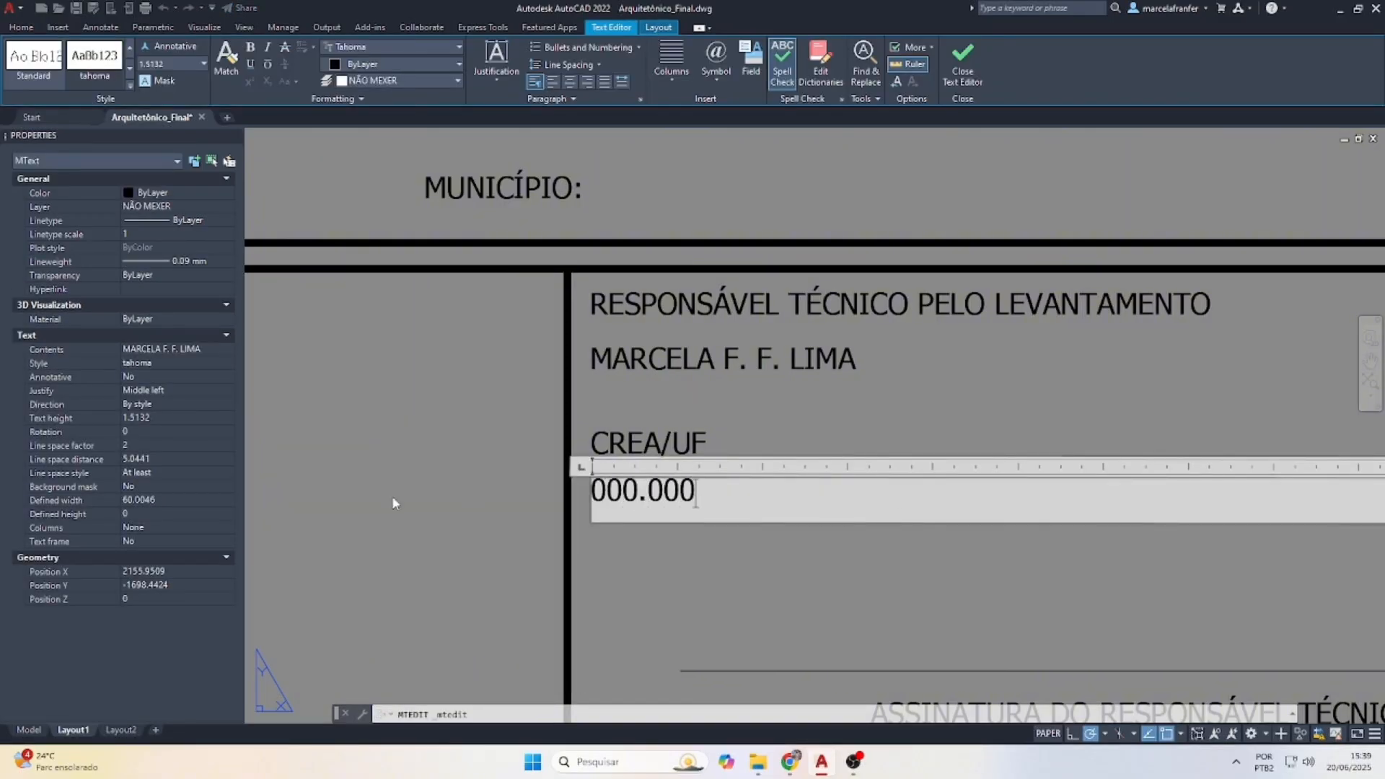
{"action": "type", "text": "/D"}
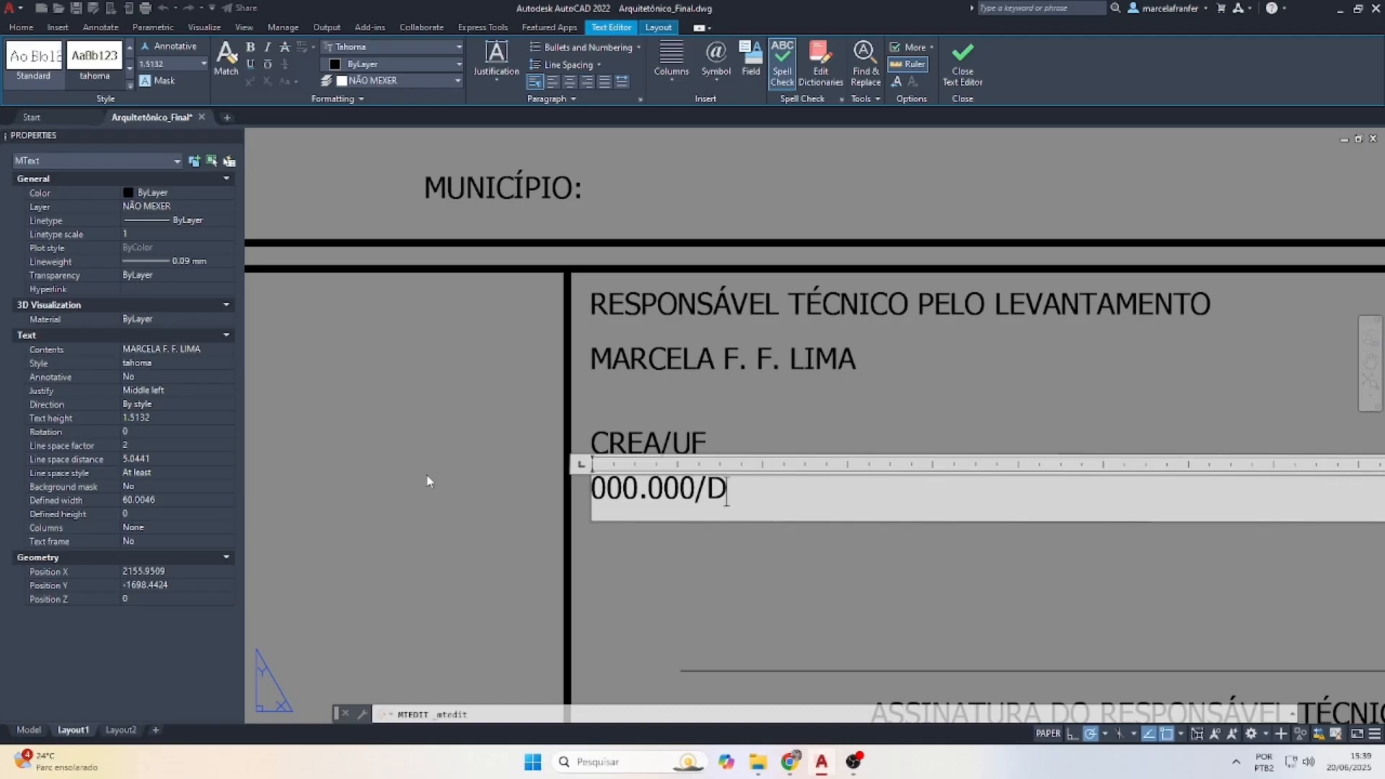
{"action": "type", "text": "-MG"}
{"action": "key", "text": "Escape"}
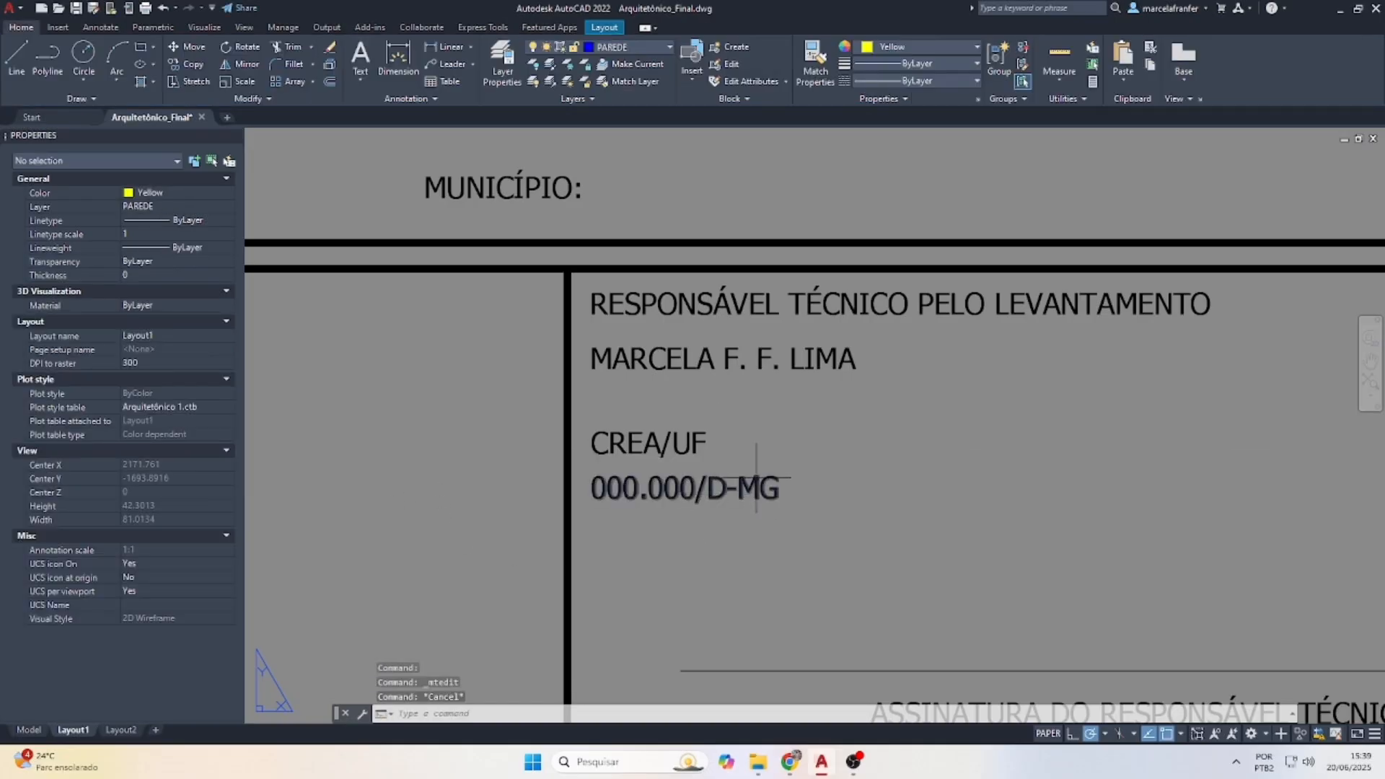
{"action": "scroll", "coordinate": [756, 478], "scroll_direction": "down", "scroll_amount": 3}
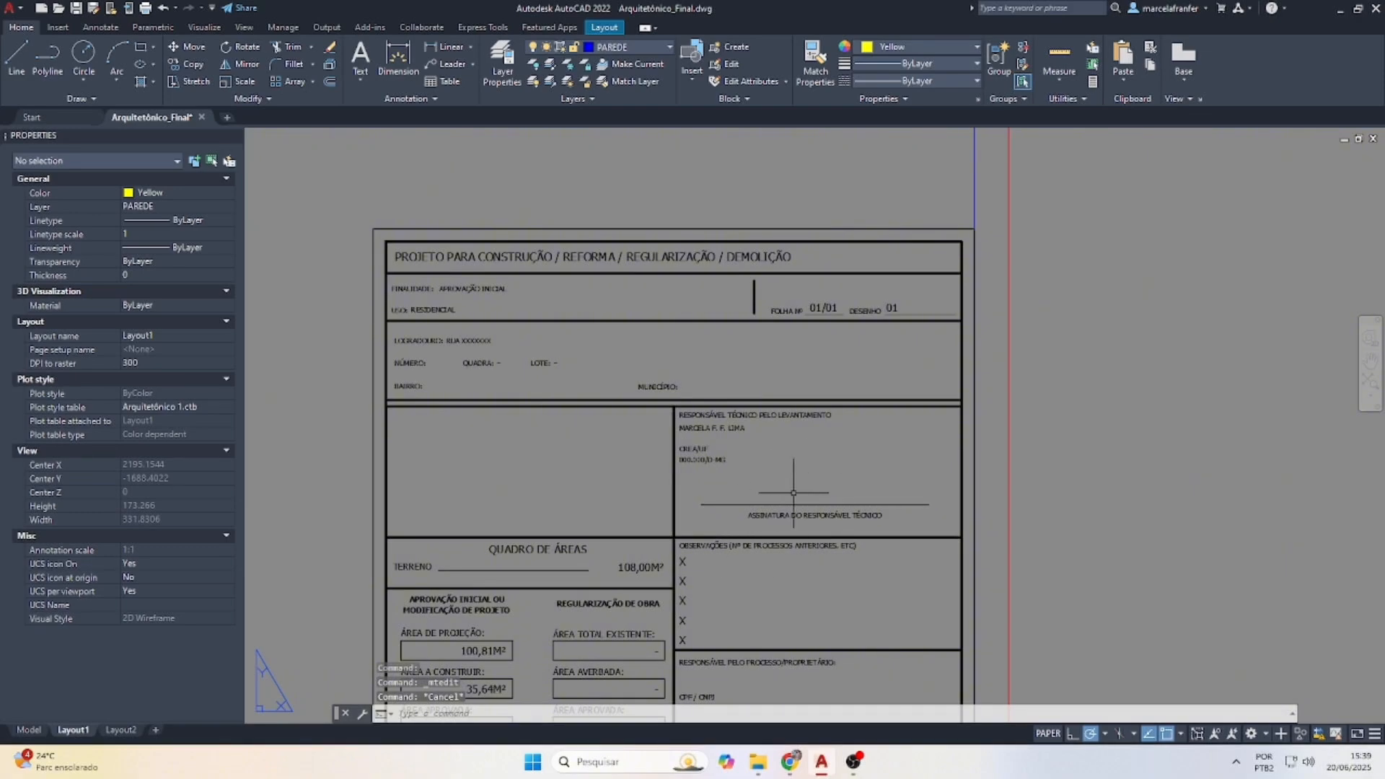
In model space, measure the lot's area with AREA by picking its four corners
{"action": "scroll", "coordinate": [785, 500], "scroll_direction": "up", "scroll_amount": 2}
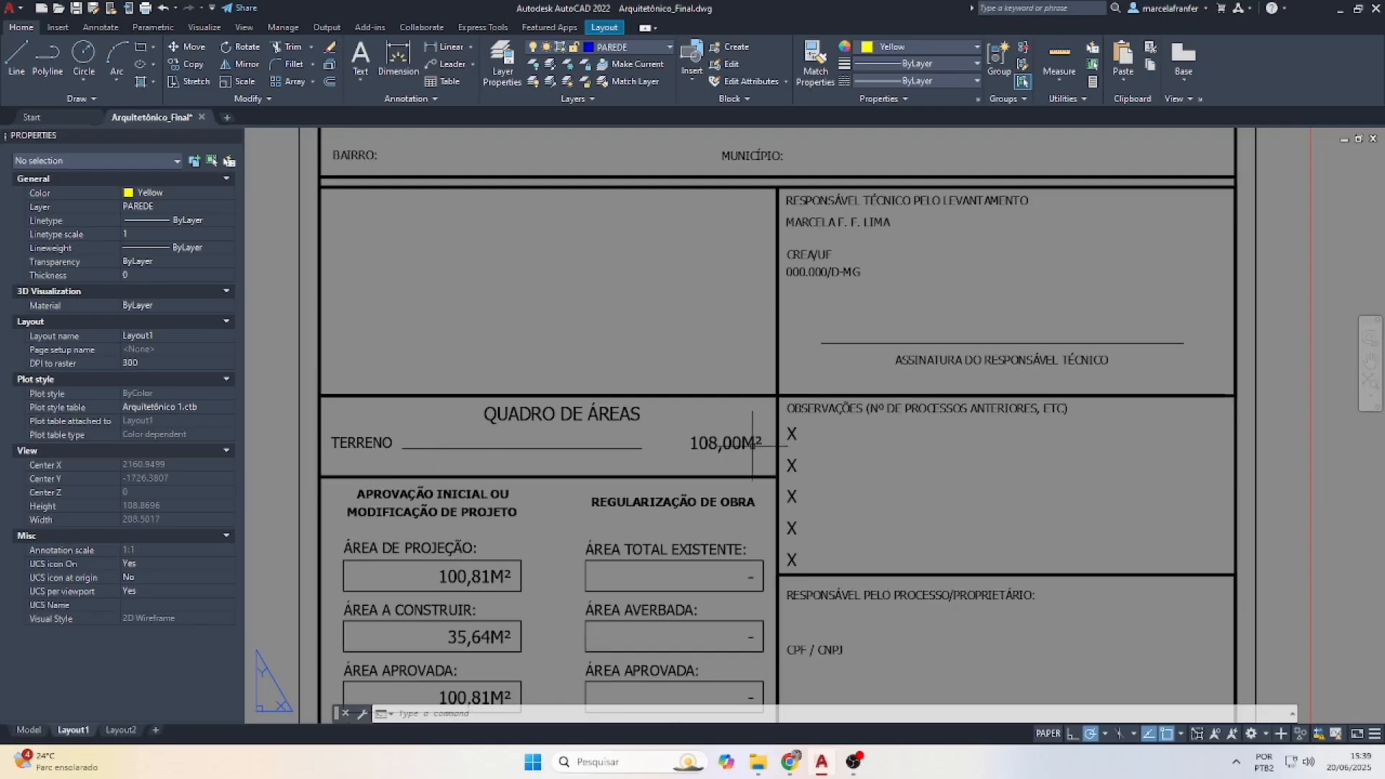
{"action": "left_click", "coordinate": [31, 730]}
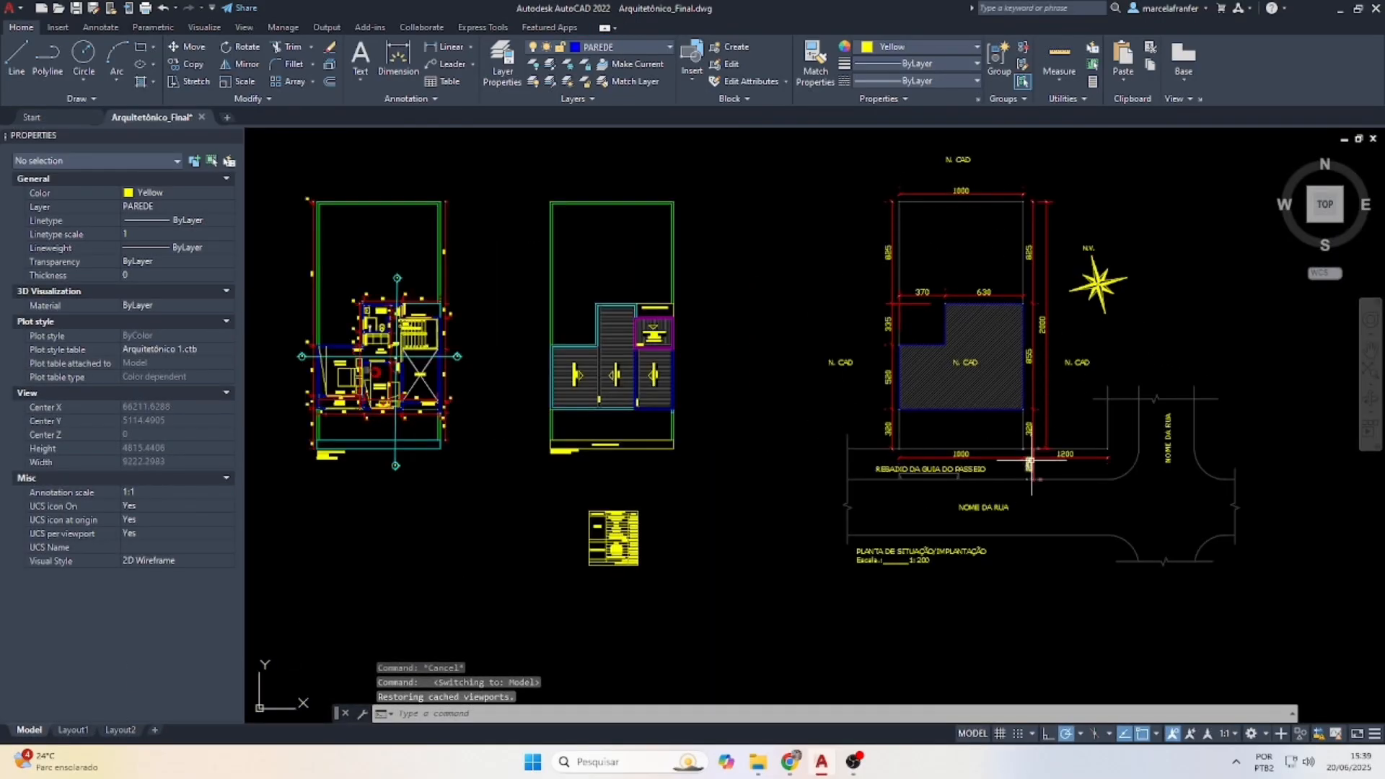
{"action": "key", "text": "Escape"}
{"action": "type", "text": "ARE"}
{"action": "type", "text": "AA"}
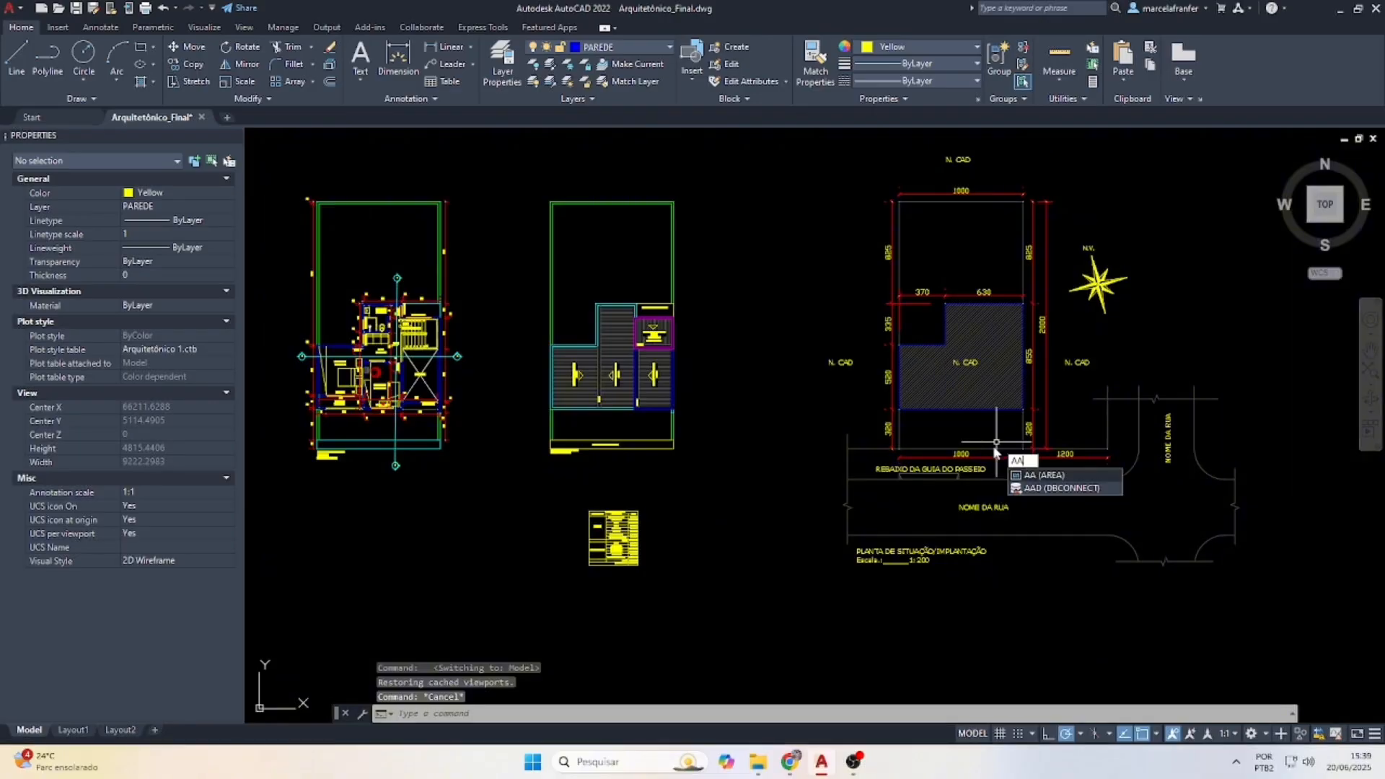
{"action": "key", "text": "Return"}
{"action": "scroll", "coordinate": [996, 441], "scroll_direction": "up", "scroll_amount": 5}
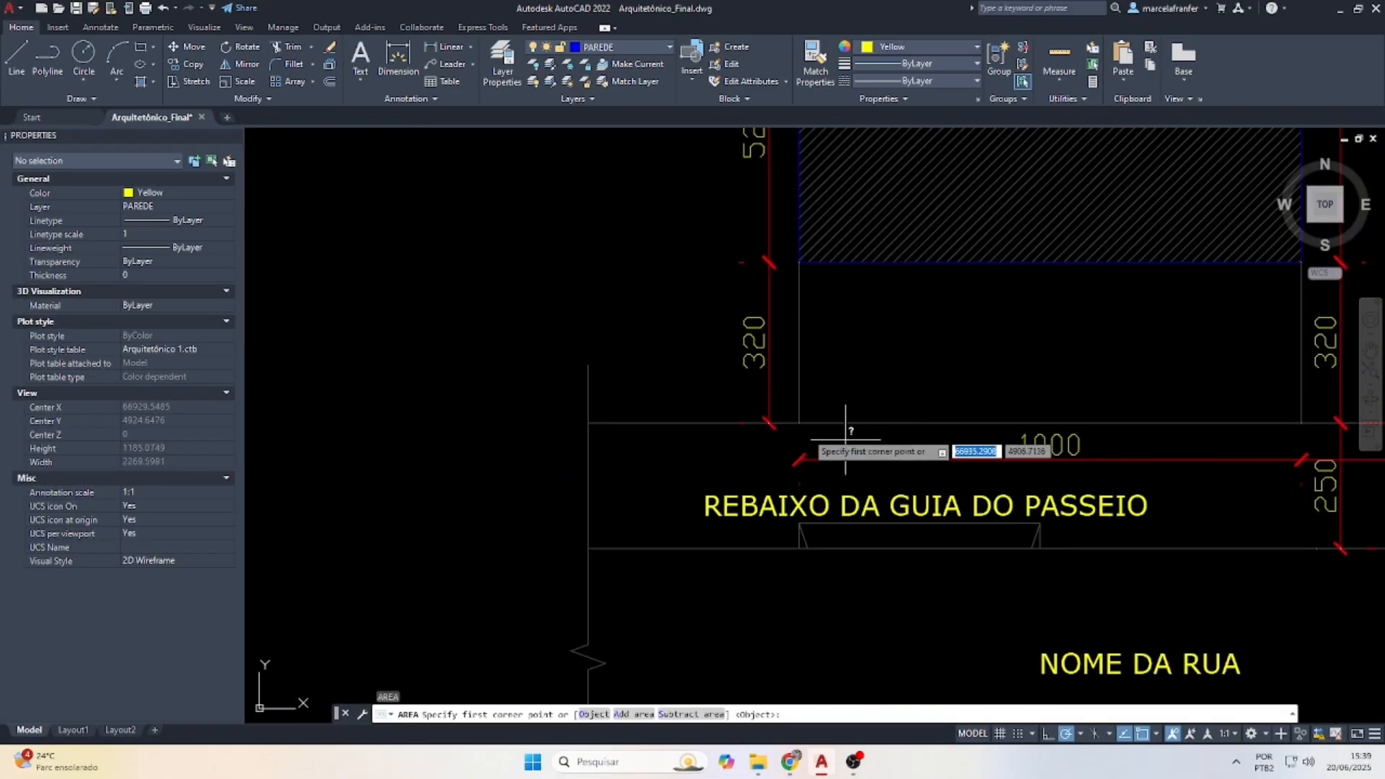
{"action": "left_click", "coordinate": [799, 423]}
{"action": "left_click", "coordinate": [1301, 423]}
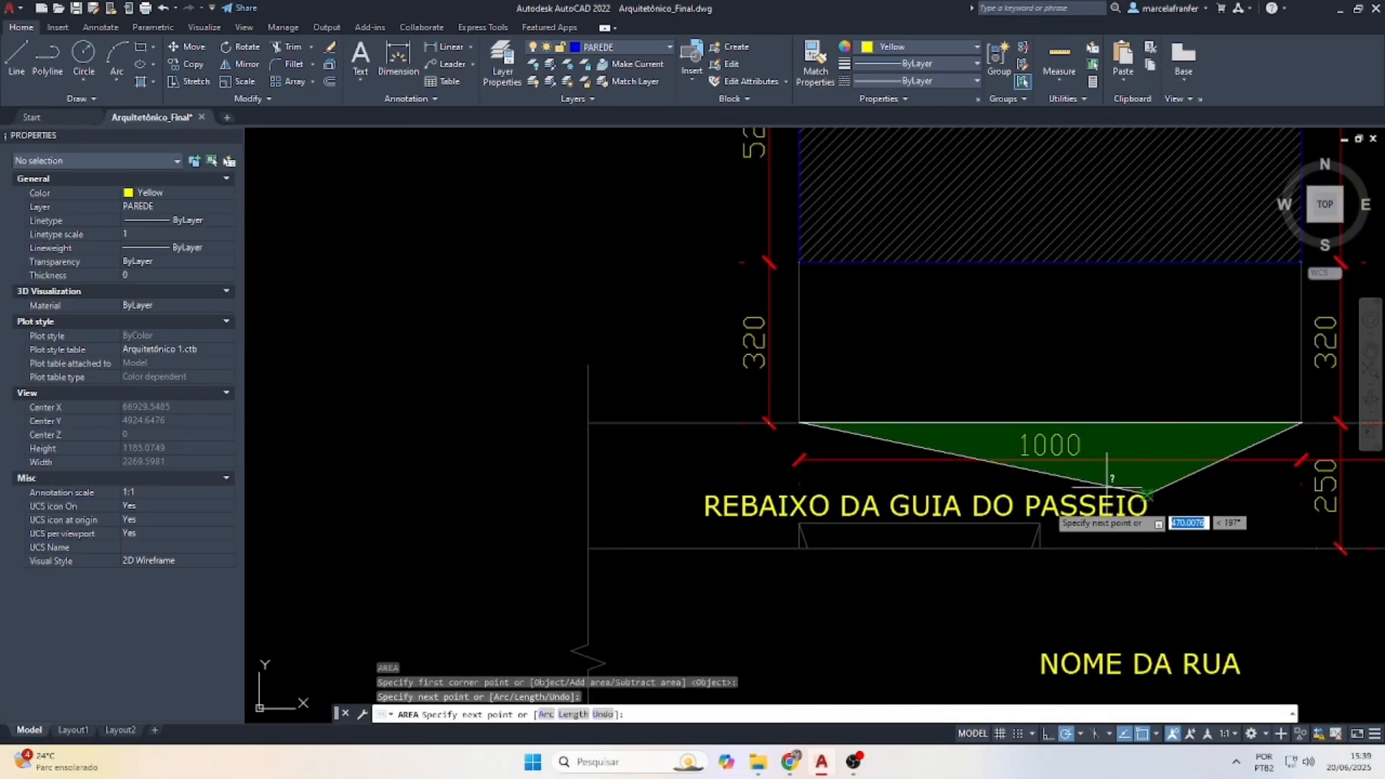
{"action": "scroll", "coordinate": [1262, 447], "scroll_direction": "down", "scroll_amount": 5}
{"action": "scroll", "coordinate": [1090, 289], "scroll_direction": "up", "scroll_amount": 4}
{"action": "left_click", "coordinate": [1072, 324]}
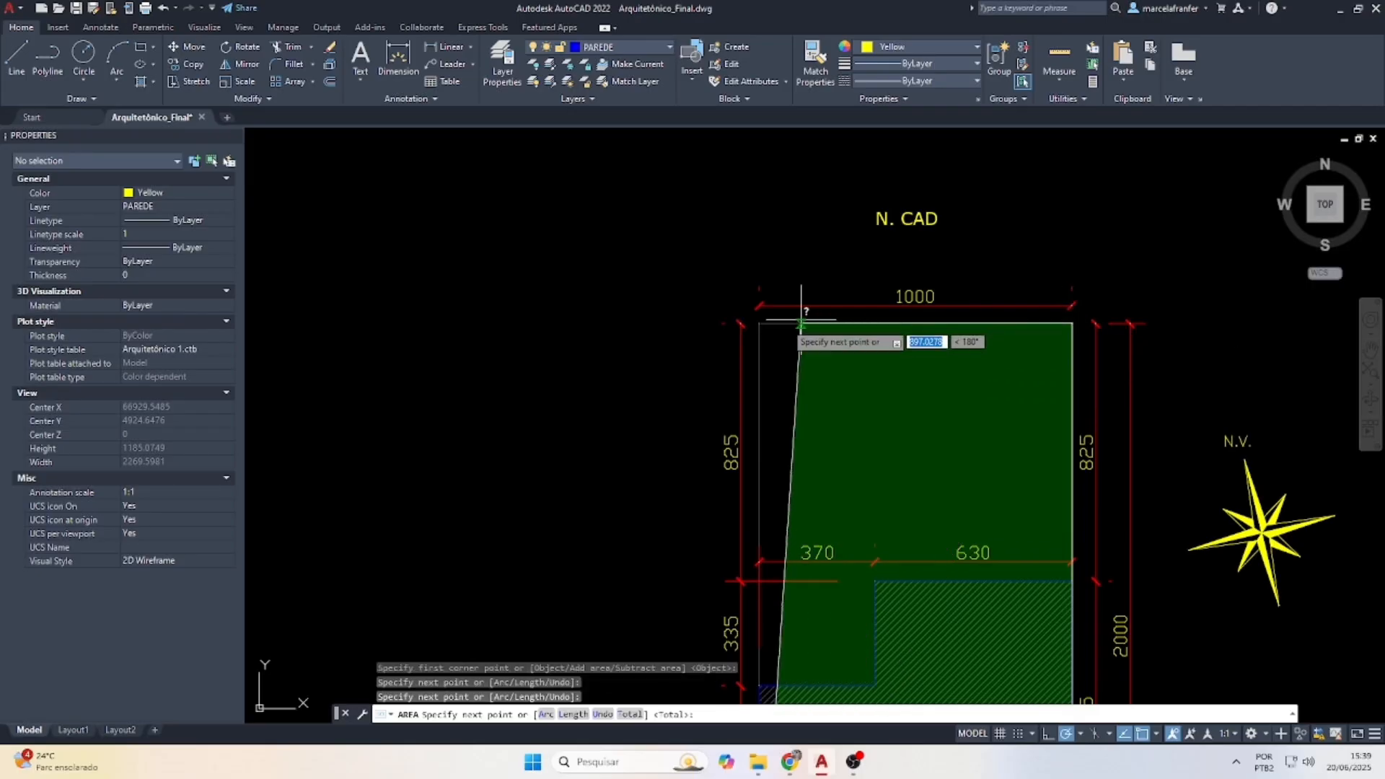
{"action": "left_click", "coordinate": [759, 324]}
{"action": "key", "text": "Return"}
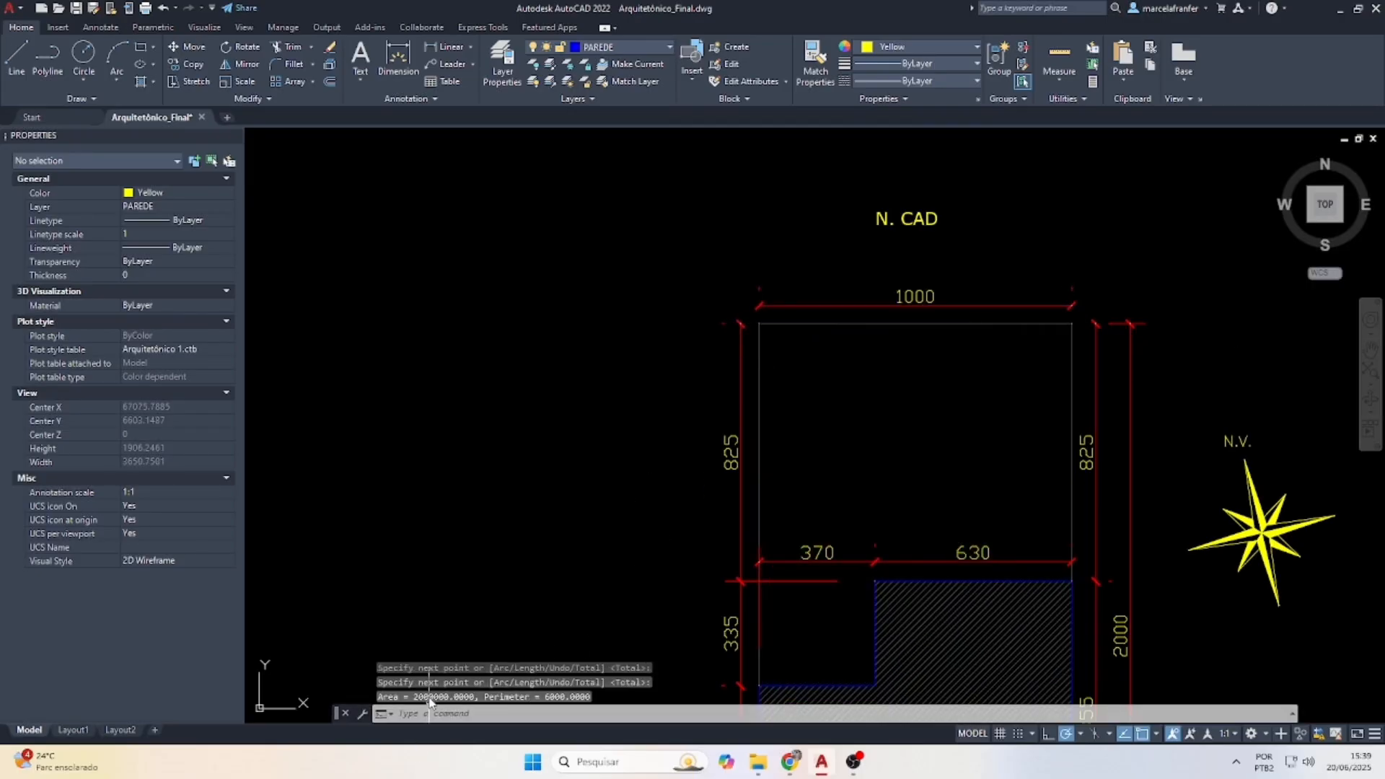
Back on Layout1, change the TERRENO area from 108,00M² to 200,00M²
{"action": "left_click", "coordinate": [73, 730]}
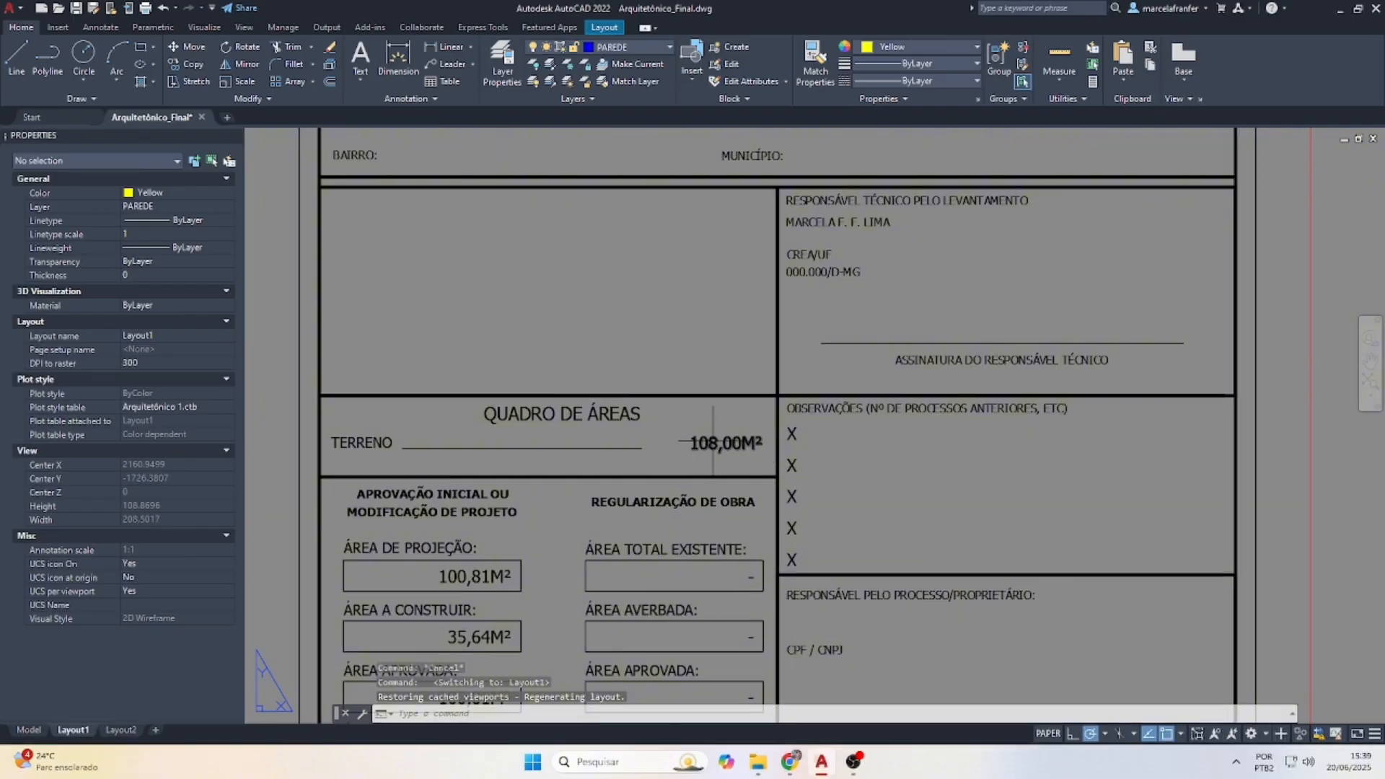
{"action": "double_click", "coordinate": [725, 443]}
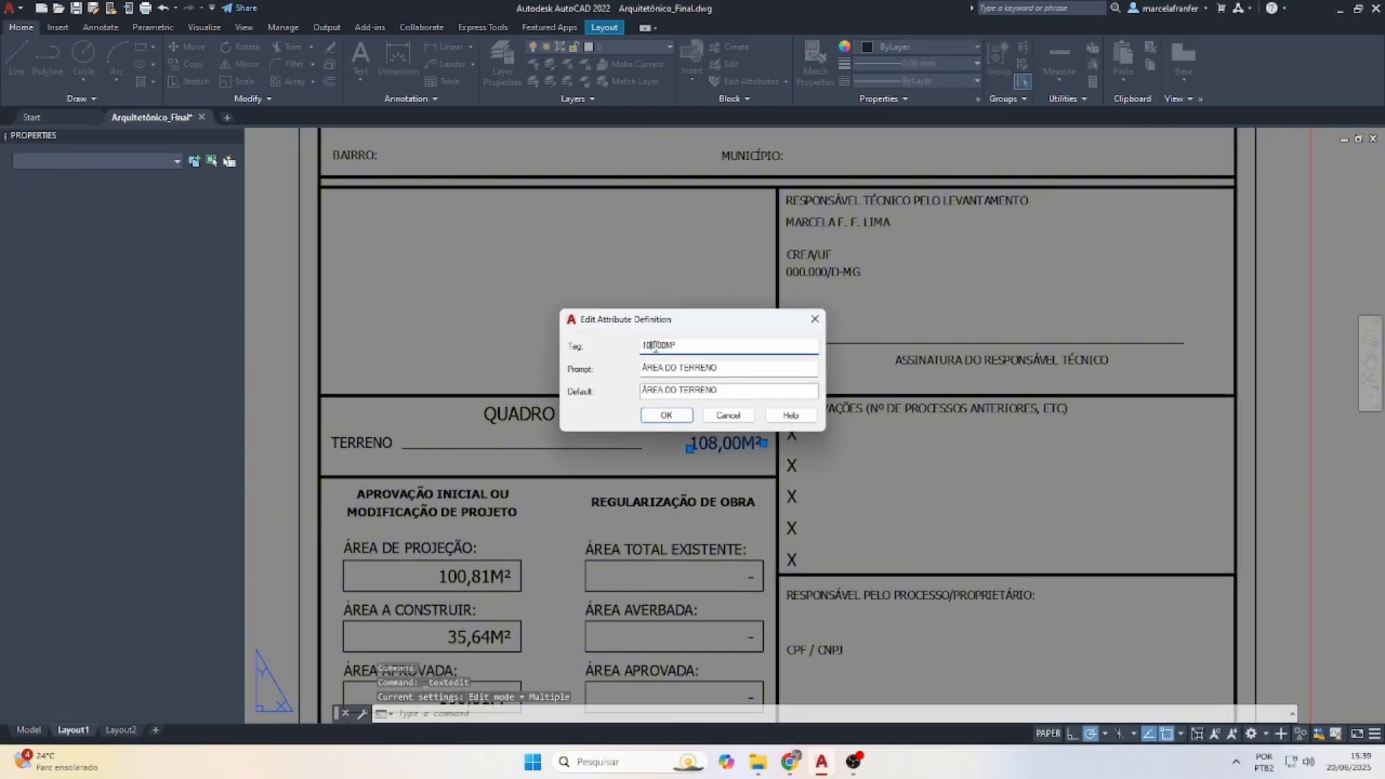
{"action": "type", "text": "200"}
{"action": "key", "text": "Return"}
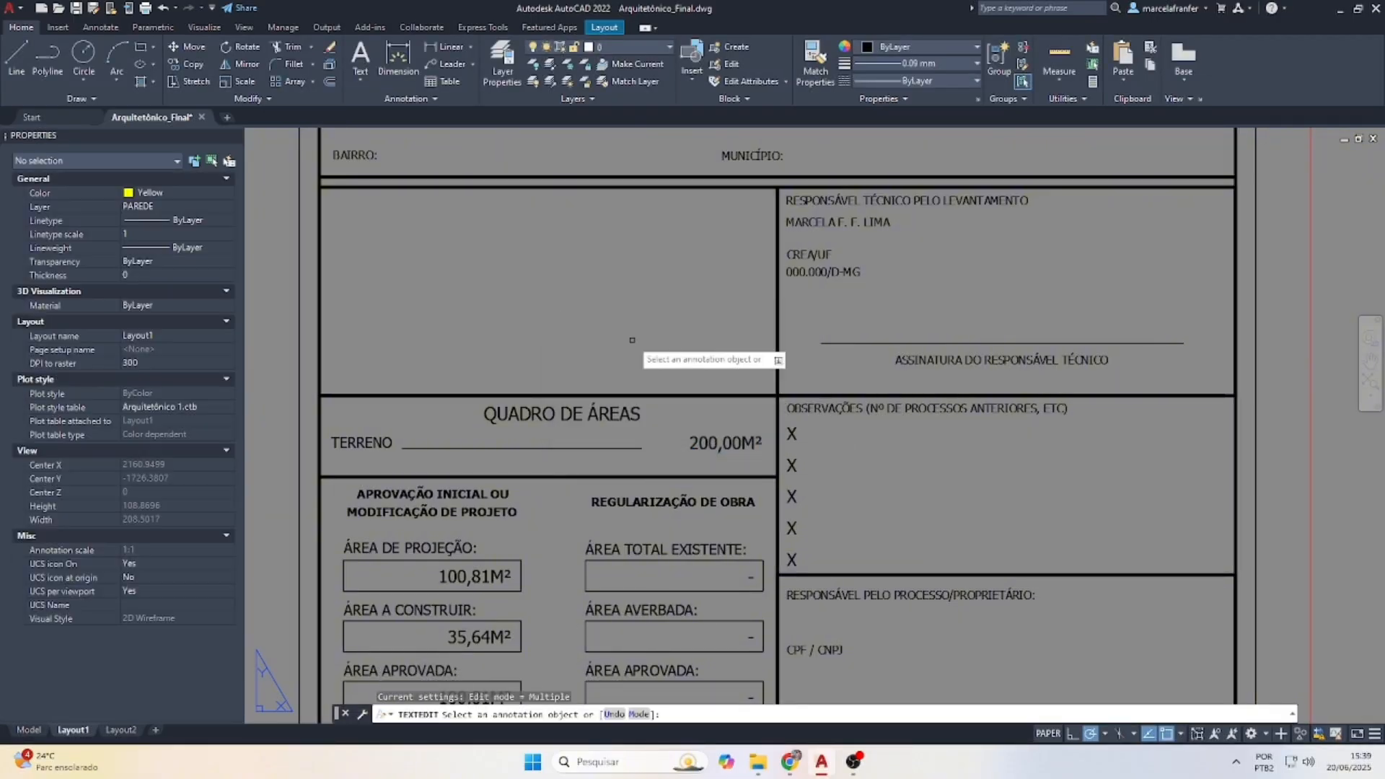
{"action": "scroll", "coordinate": [634, 331], "scroll_direction": "down", "scroll_amount": 3}
{"action": "scroll", "coordinate": [618, 442], "scroll_direction": "up", "scroll_amount": 2}
{"action": "key", "text": "Escape"}
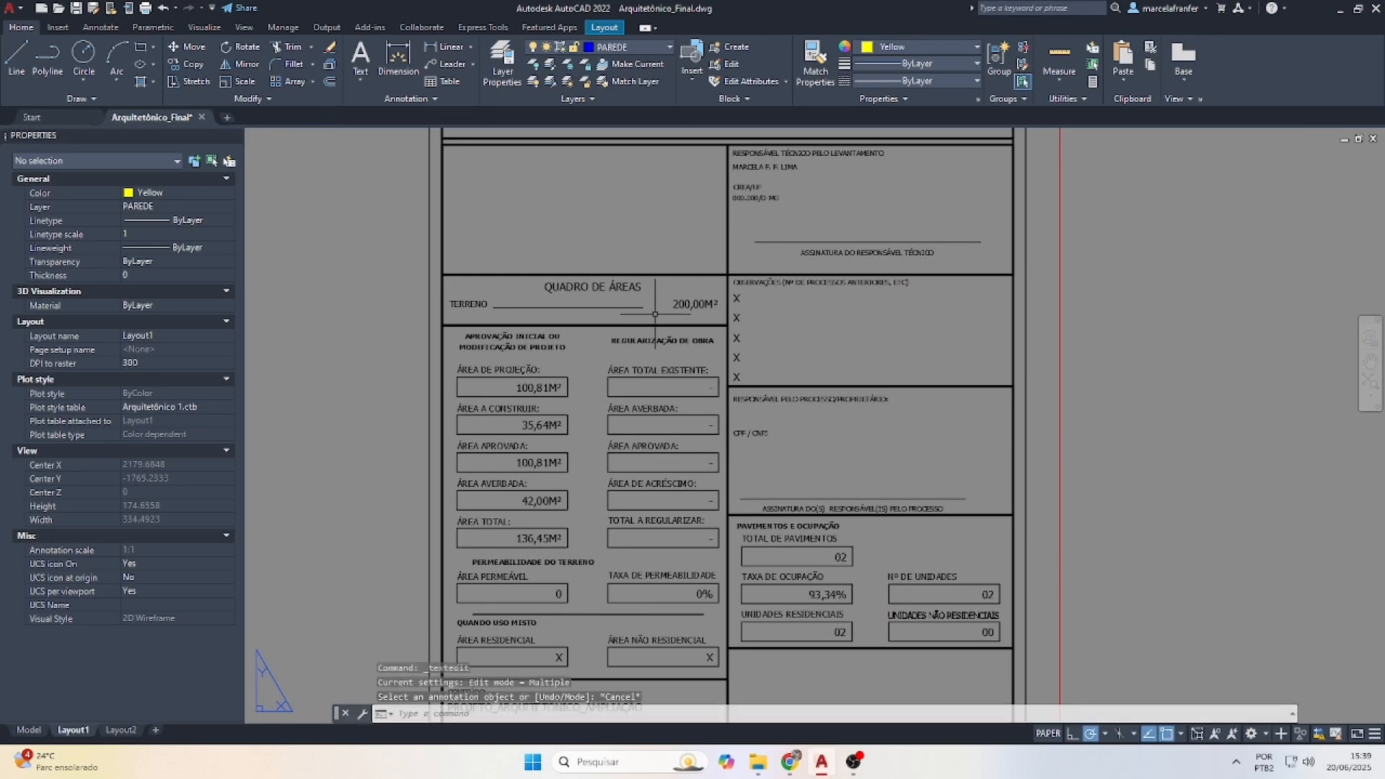
{"action": "scroll", "coordinate": [830, 298], "scroll_direction": "up", "scroll_amount": 2}
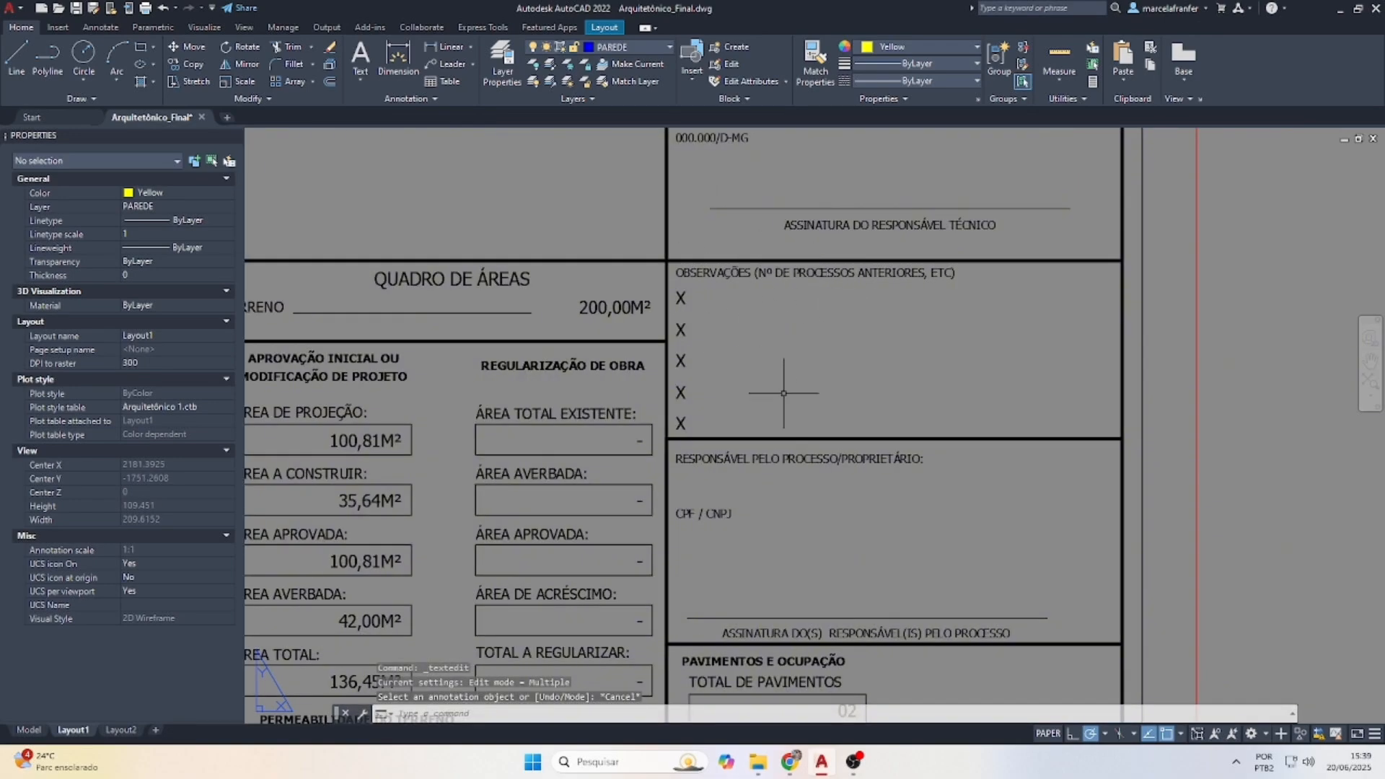
{"action": "scroll", "coordinate": [903, 309], "scroll_direction": "down", "scroll_amount": 2}
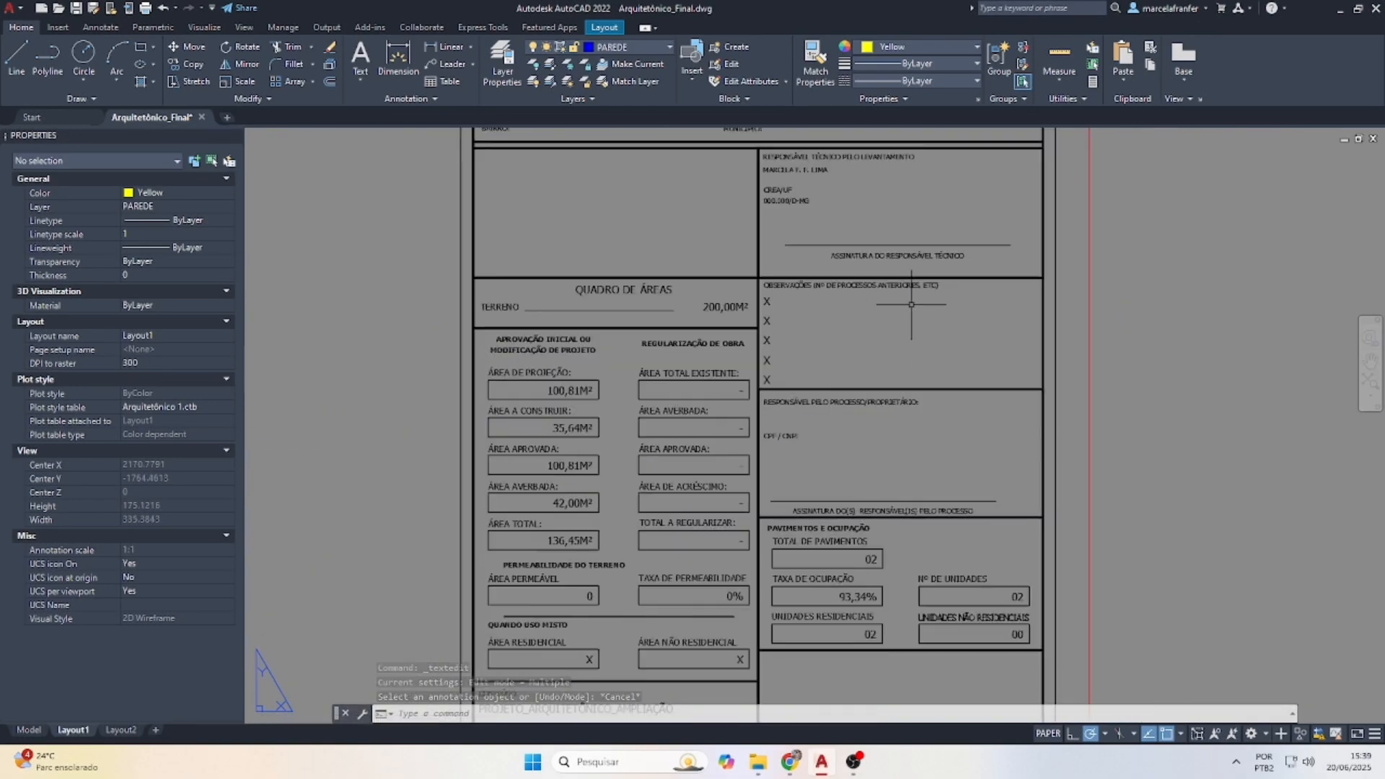
{"action": "scroll", "coordinate": [576, 415], "scroll_direction": "up", "scroll_amount": 2}
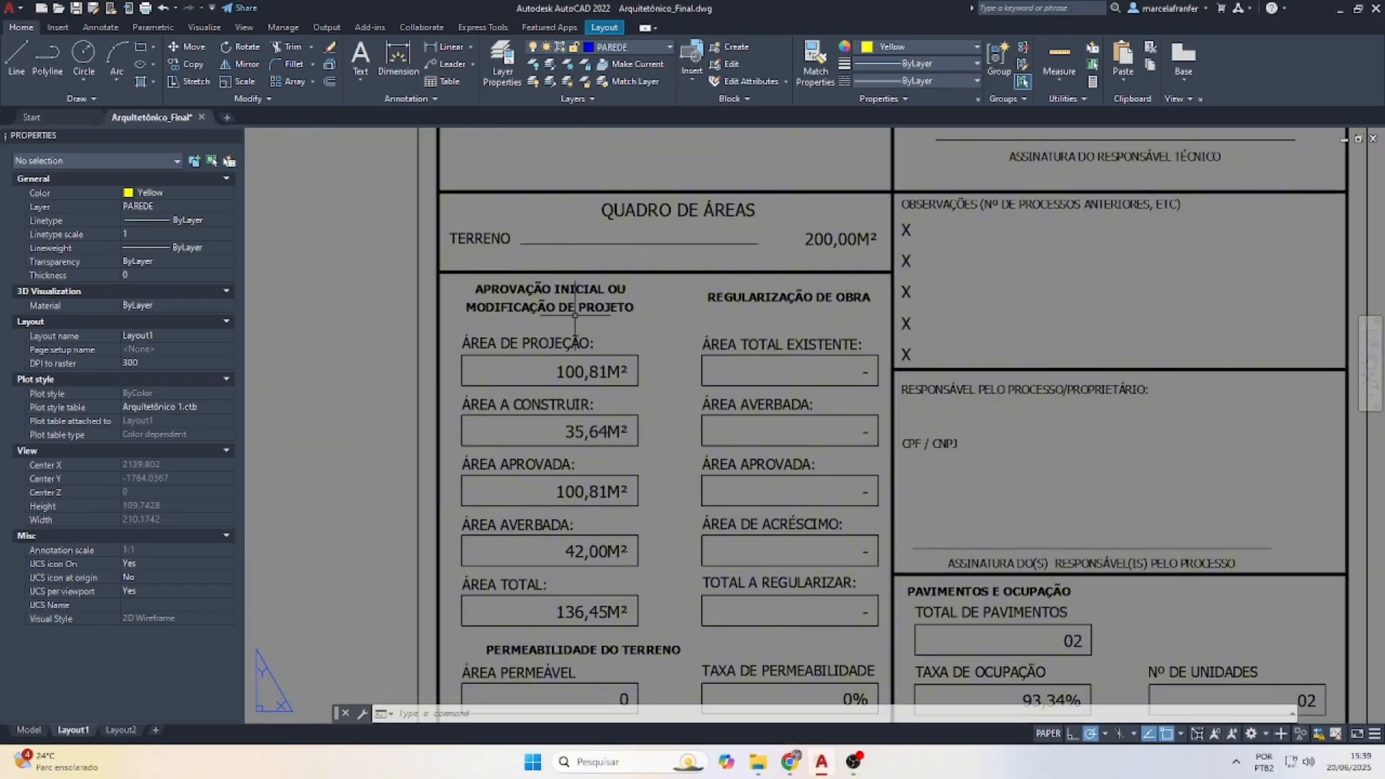
{"action": "scroll", "coordinate": [658, 298], "scroll_direction": "down", "scroll_amount": 2}
{"action": "scroll", "coordinate": [639, 502], "scroll_direction": "up", "scroll_amount": 2}
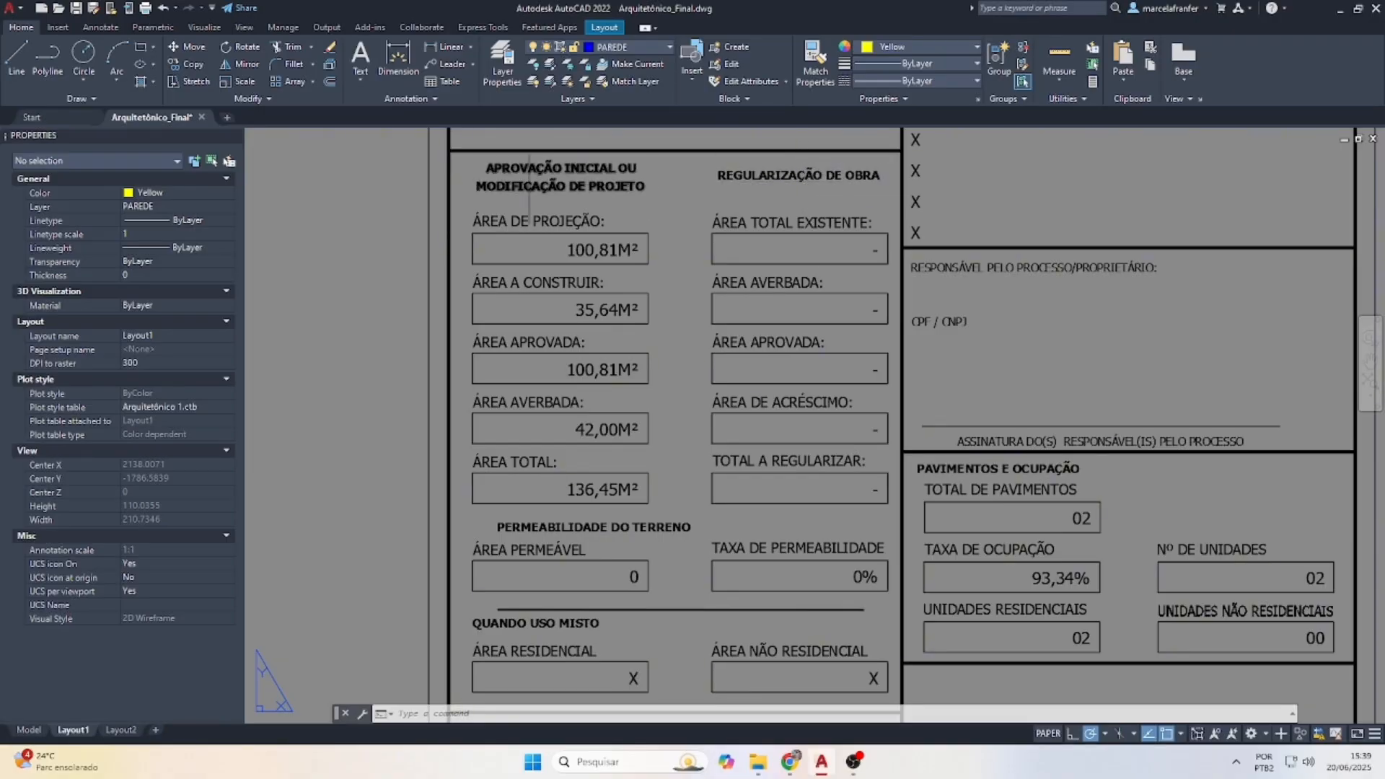
{"action": "scroll", "coordinate": [530, 173], "scroll_direction": "down", "scroll_amount": 5}
{"action": "scroll", "coordinate": [568, 299], "scroll_direction": "up", "scroll_amount": 3}
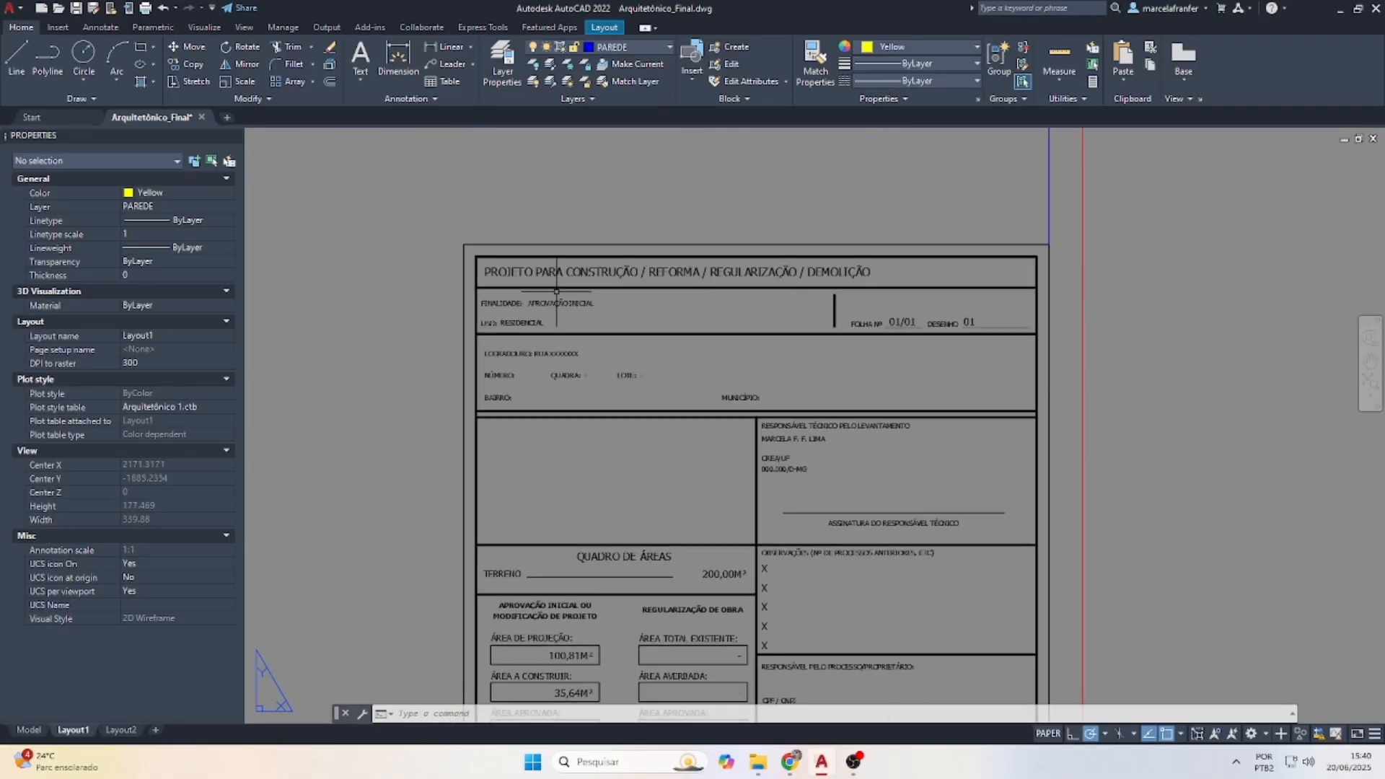
{"action": "scroll", "coordinate": [568, 299], "scroll_direction": "up", "scroll_amount": 3}
{"action": "scroll", "coordinate": [570, 399], "scroll_direction": "down", "scroll_amount": 5}
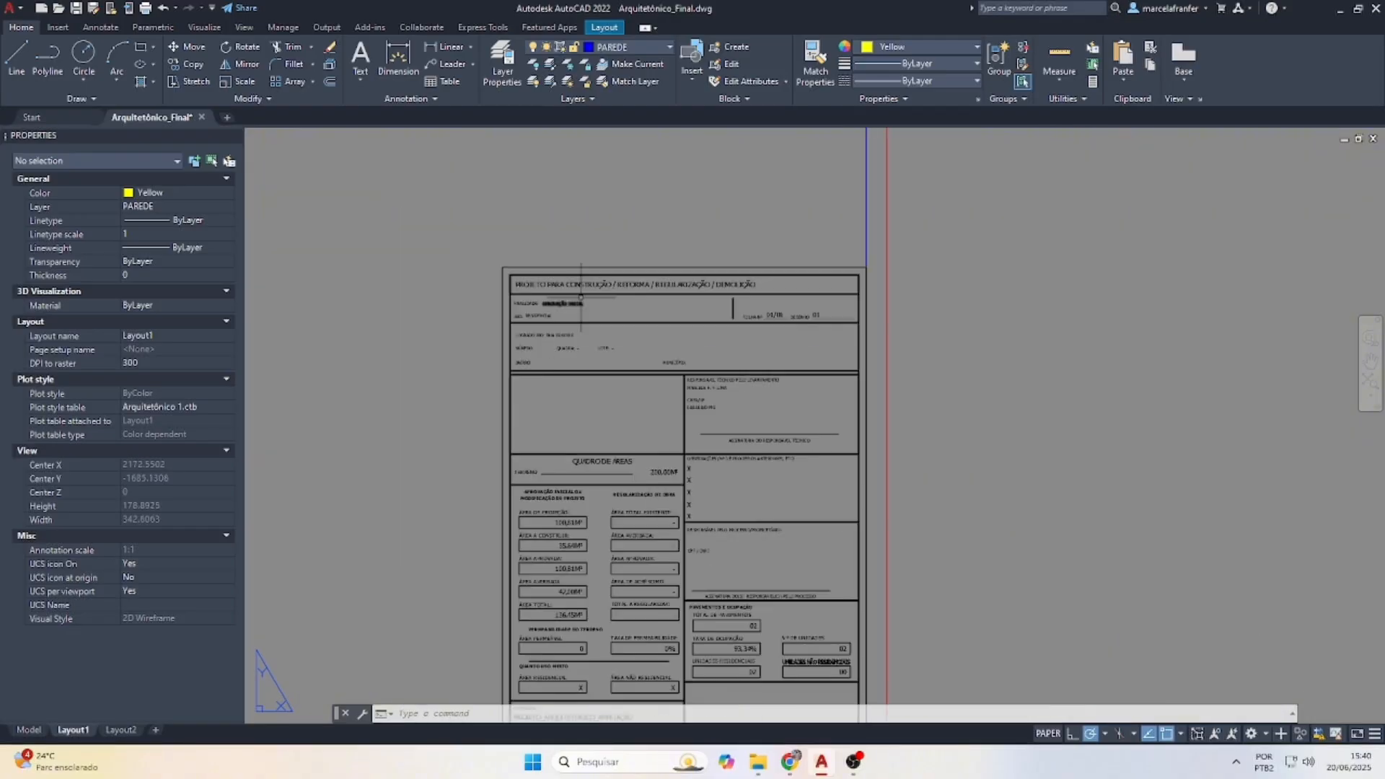
{"action": "scroll", "coordinate": [570, 399], "scroll_direction": "up", "scroll_amount": 5}
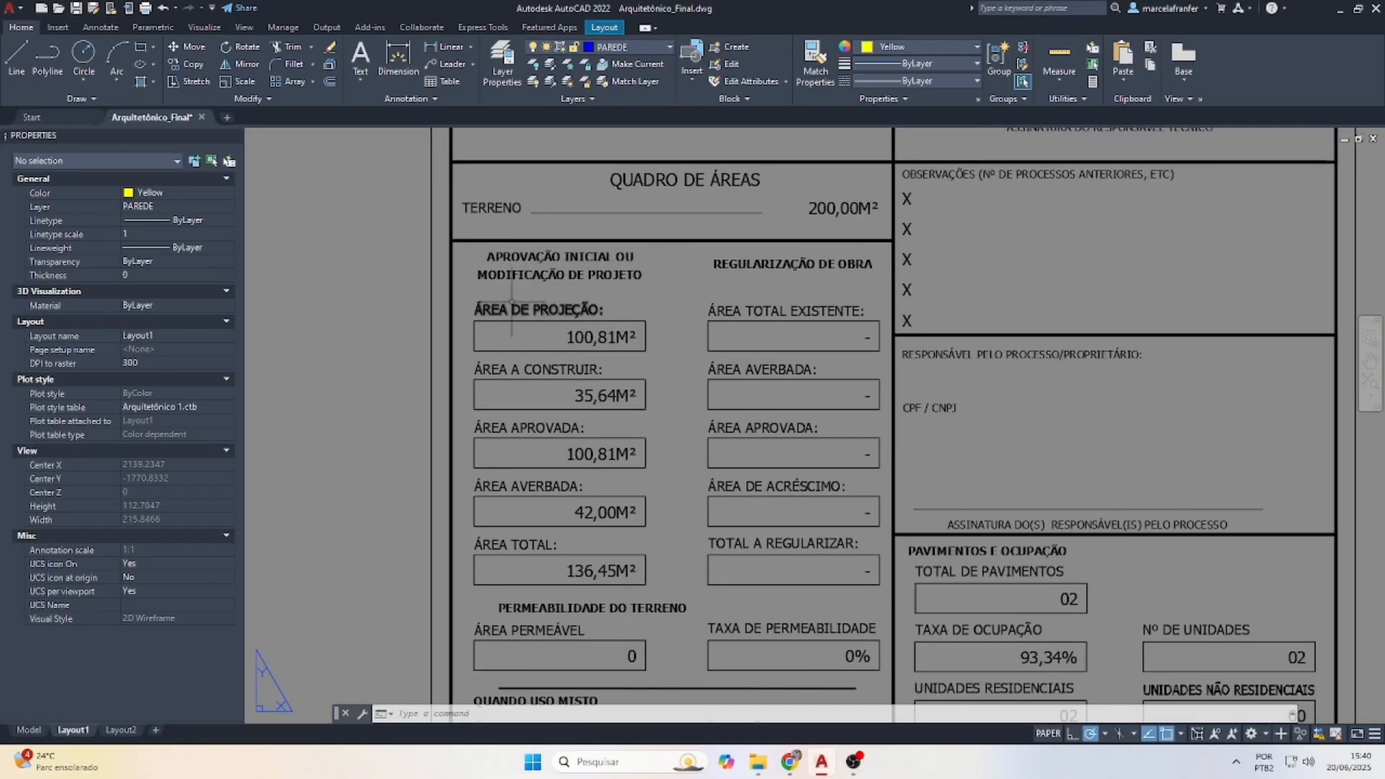
In model space, measure the notched ground-floor footprint area with AREA by tracing its corners
{"action": "left_click", "coordinate": [29, 730]}
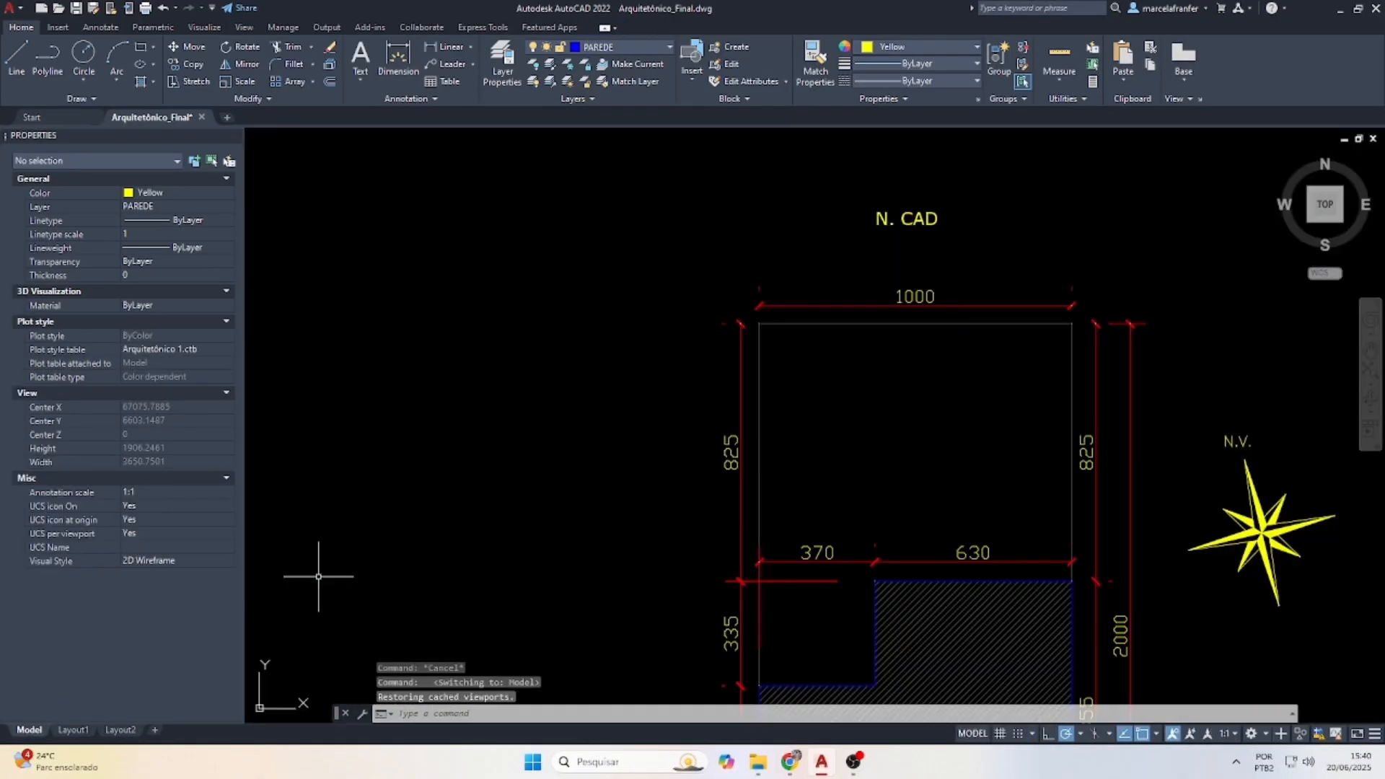
{"action": "scroll", "coordinate": [563, 387], "scroll_direction": "down", "scroll_amount": 3}
{"action": "scroll", "coordinate": [616, 518], "scroll_direction": "up", "scroll_amount": 3}
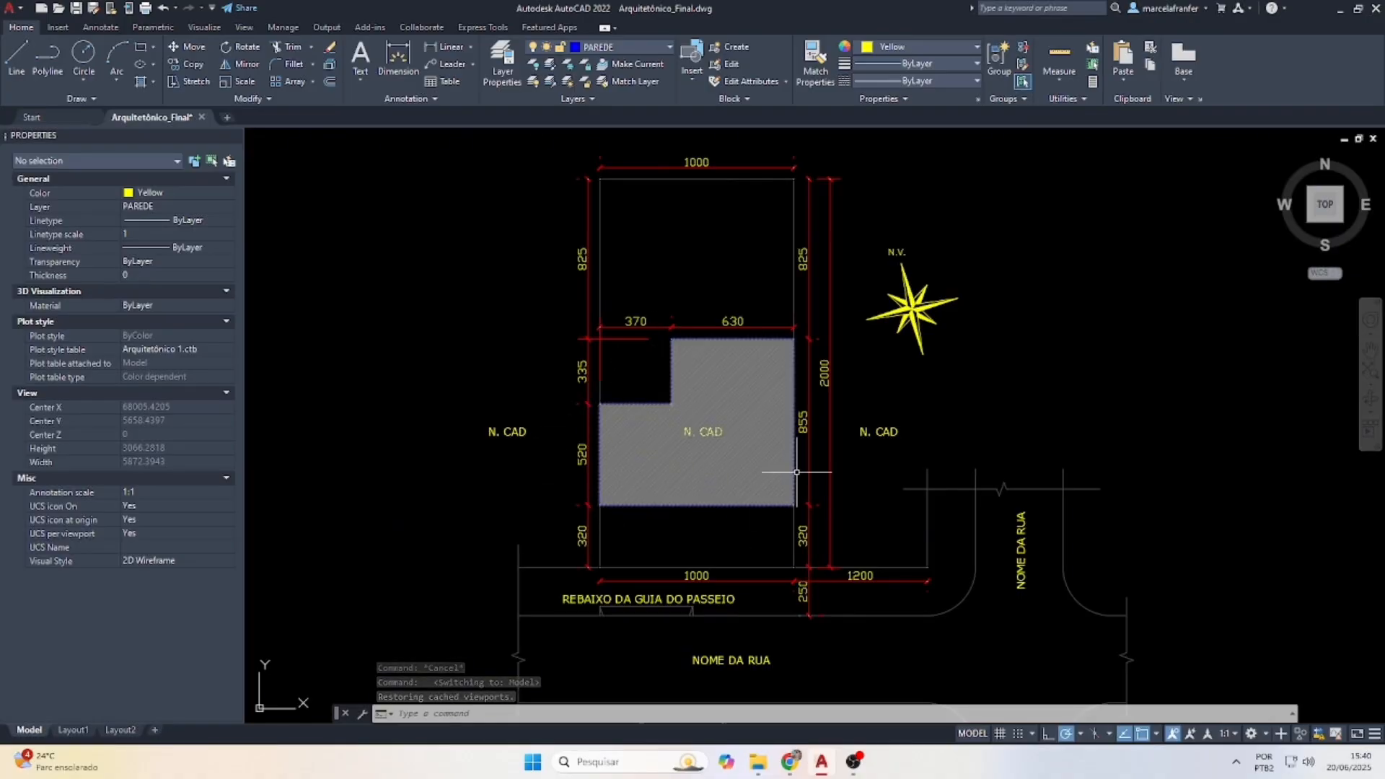
{"action": "scroll", "coordinate": [941, 399], "scroll_direction": "down", "scroll_amount": 4}
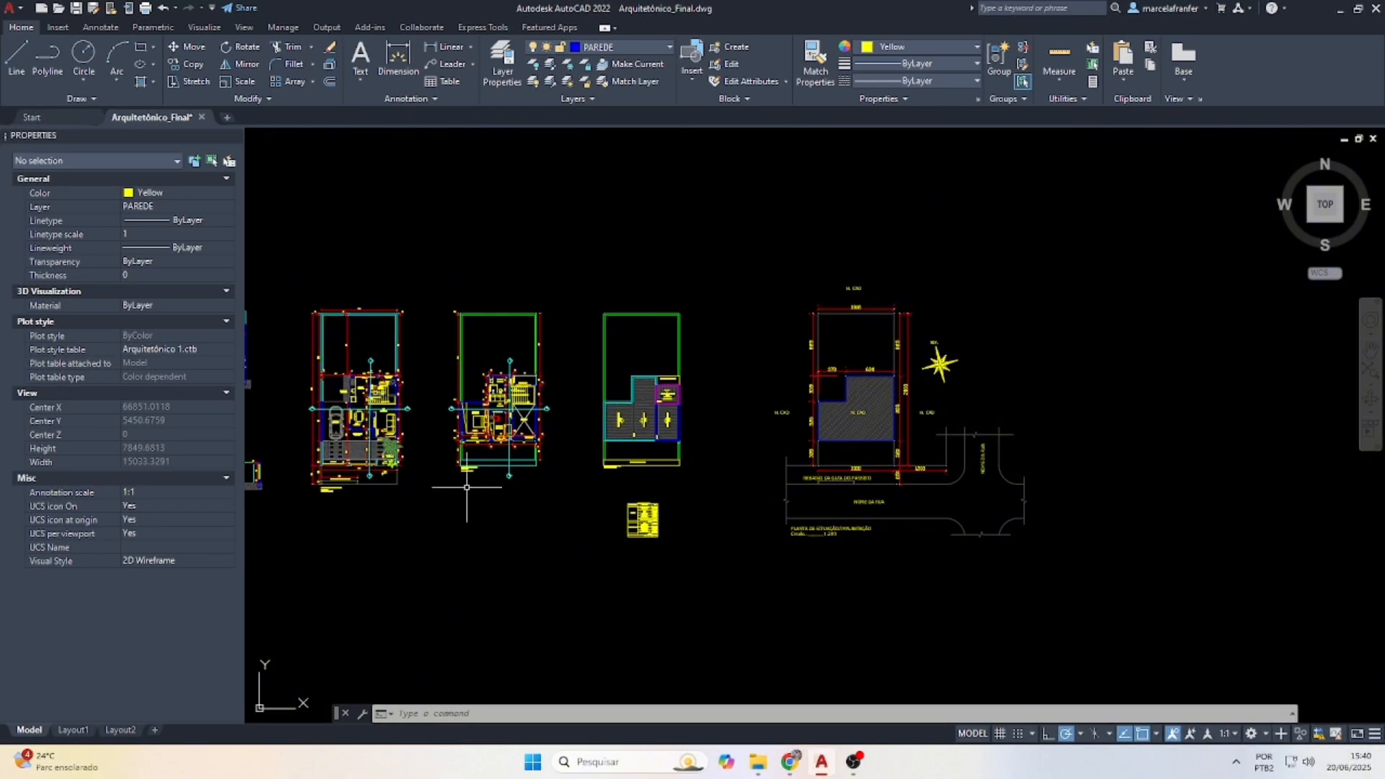
{"action": "type", "text": "area"}
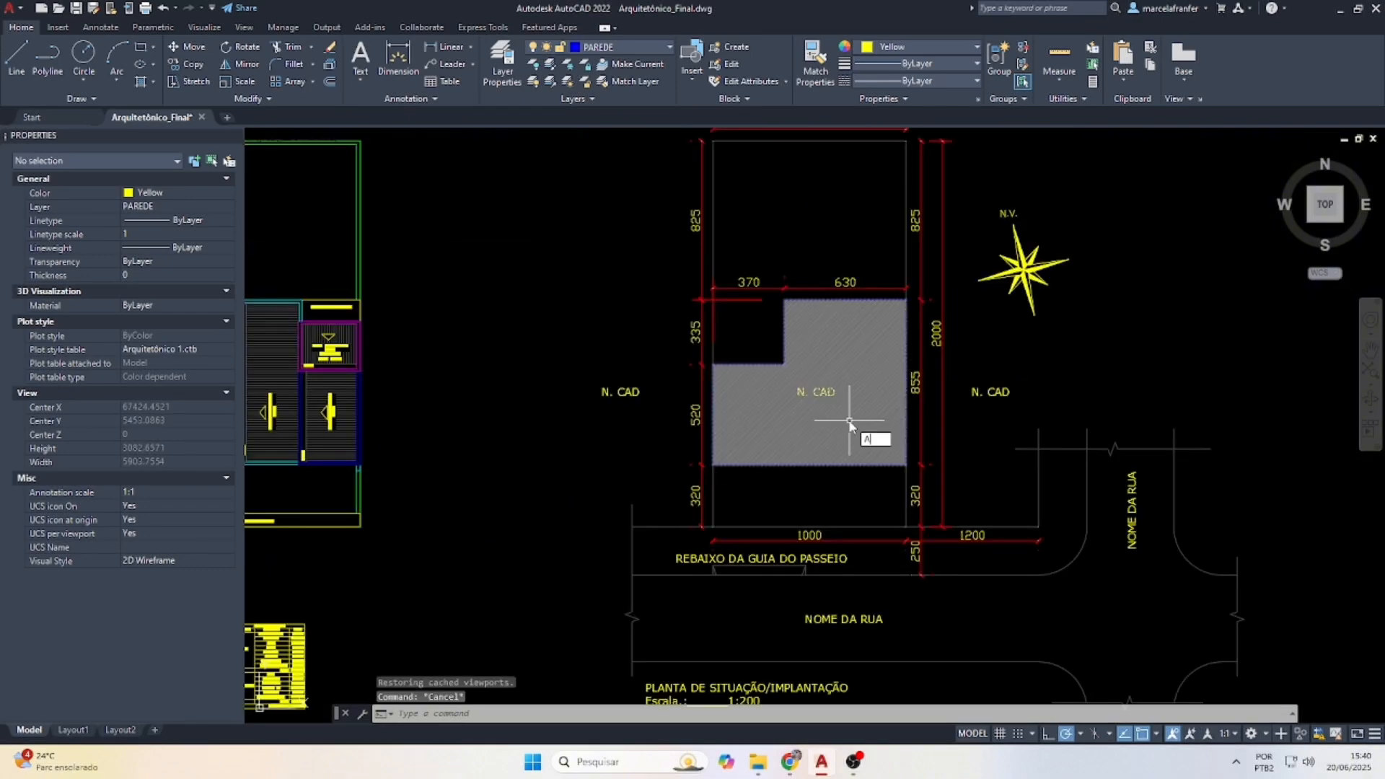
{"action": "key", "text": "Return"}
{"action": "scroll", "coordinate": [782, 442], "scroll_direction": "down", "scroll_amount": 2}
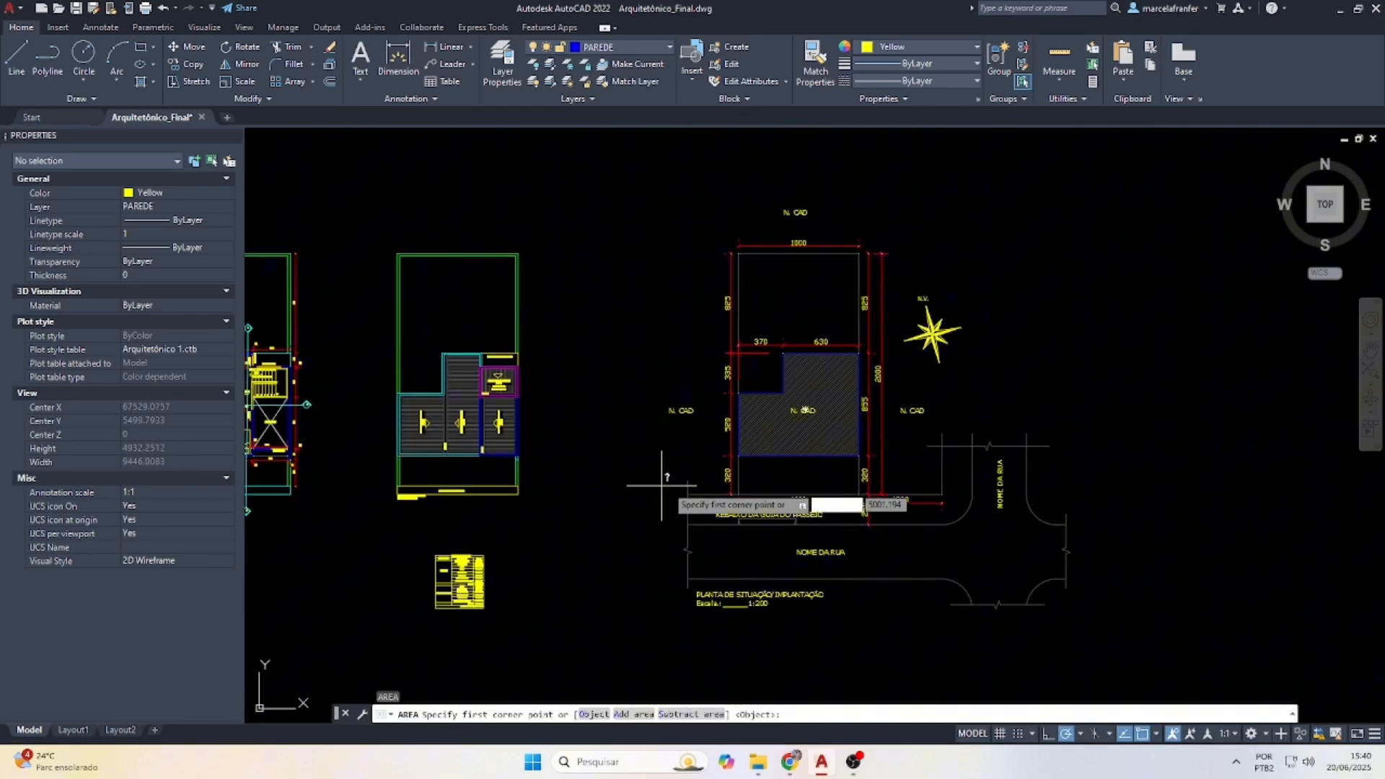
{"action": "left_click", "coordinate": [739, 455]}
{"action": "scroll", "coordinate": [837, 448], "scroll_direction": "up", "scroll_amount": 4}
{"action": "left_click", "coordinate": [879, 472]}
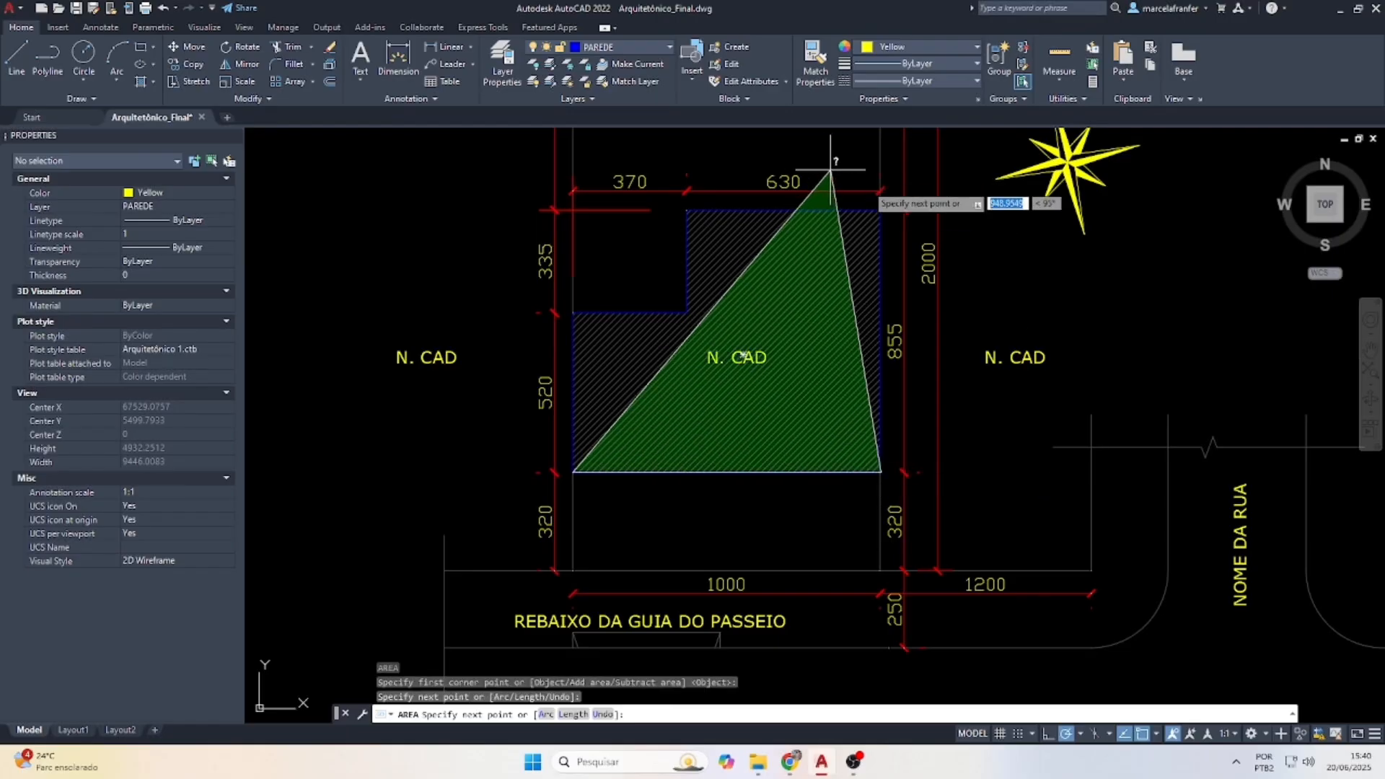
{"action": "left_click", "coordinate": [881, 210]}
{"action": "left_click", "coordinate": [687, 209]}
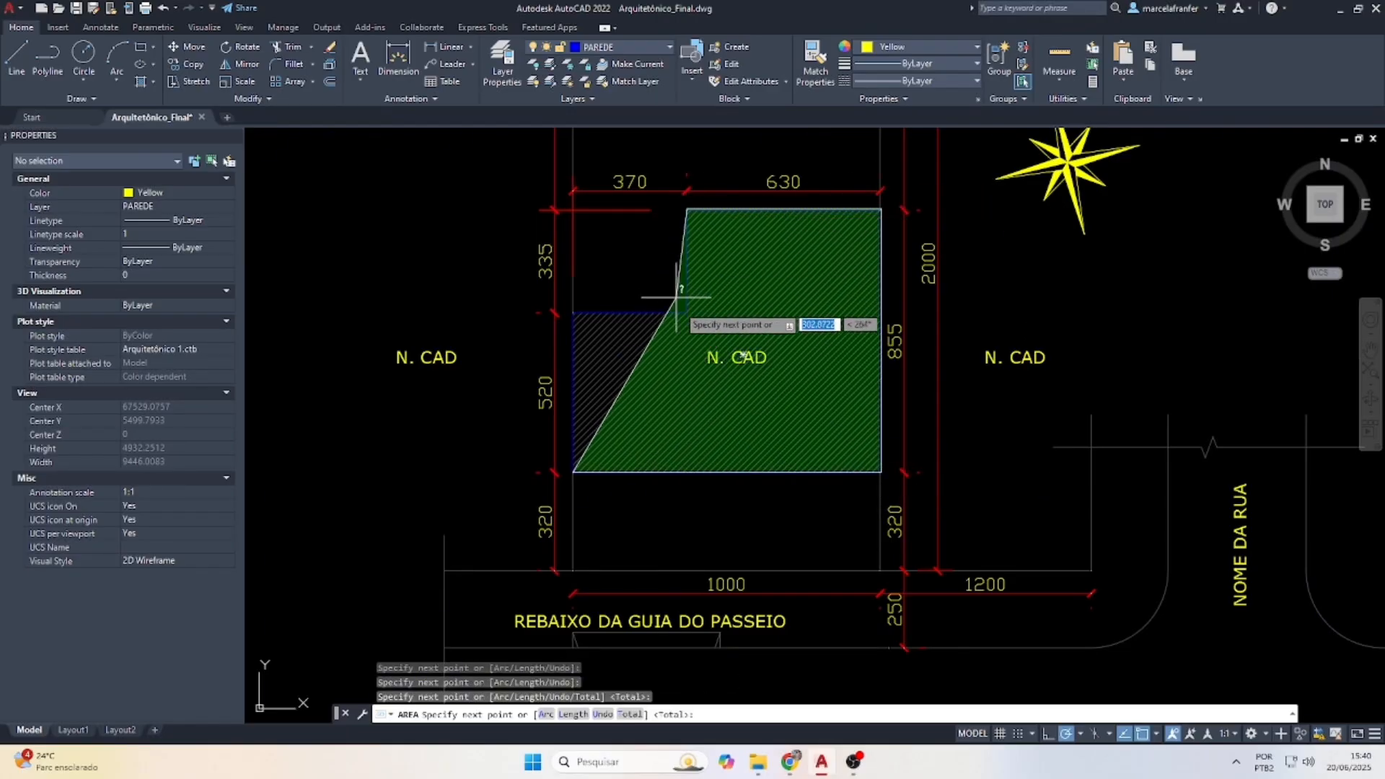
{"action": "left_click", "coordinate": [687, 313]}
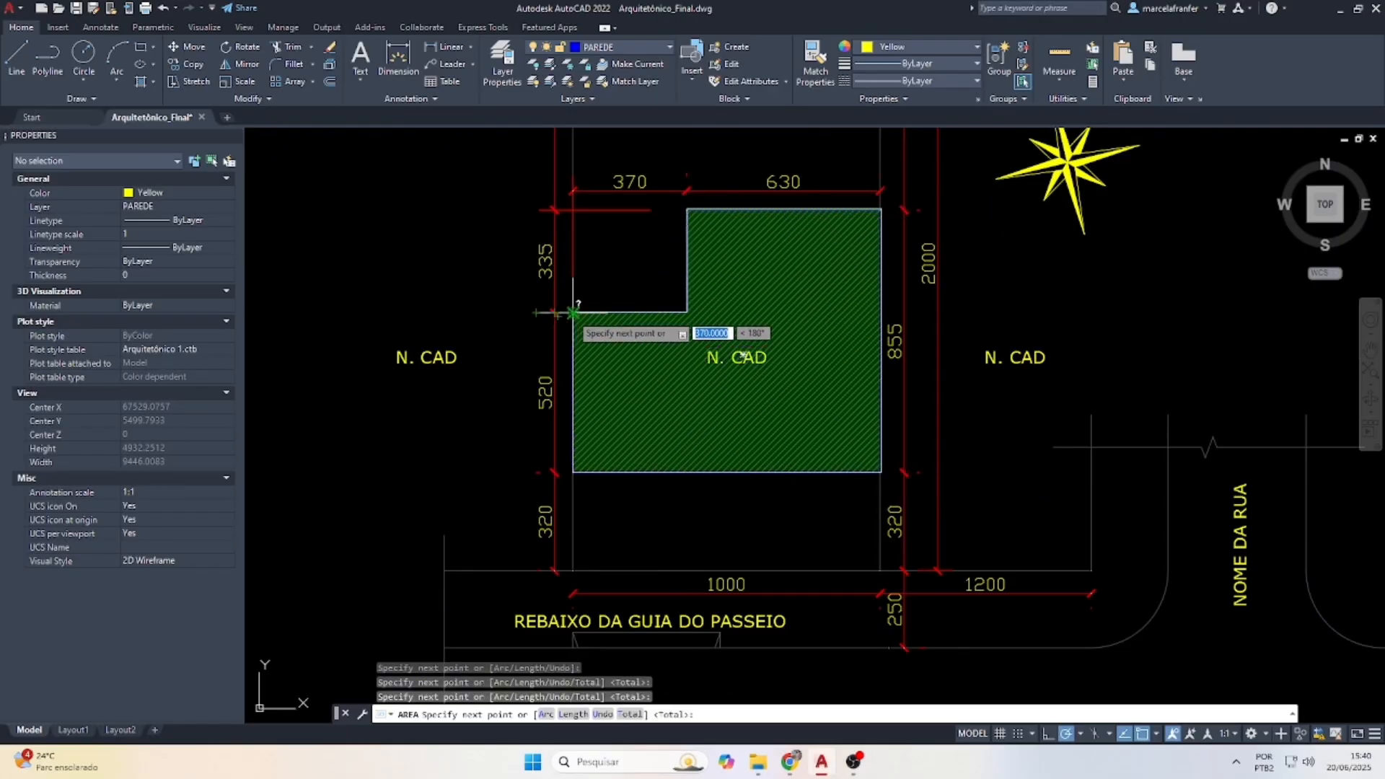
{"action": "left_click", "coordinate": [573, 312]}
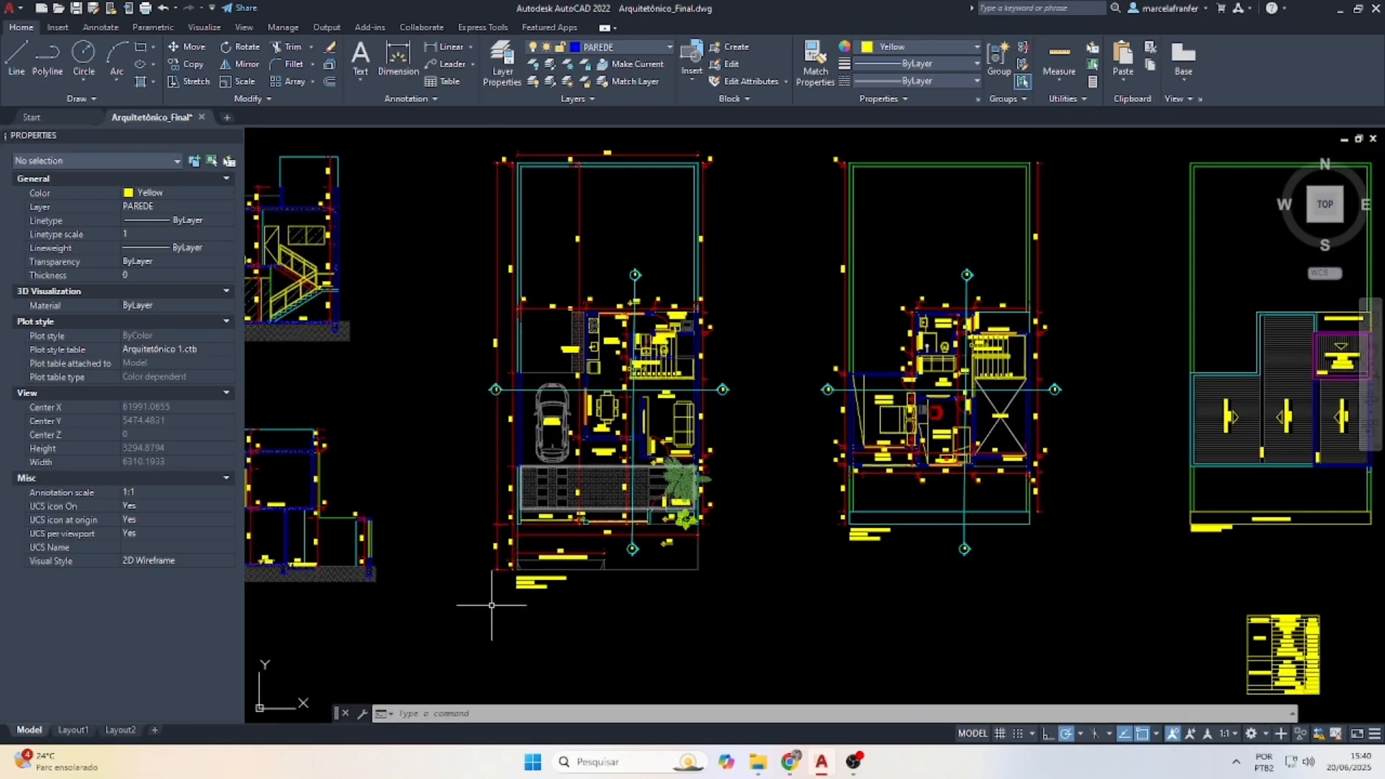
On Layout1, change ÁREA DE PROJEÇÃO from 100,81M² to 70,46M²
{"action": "scroll", "coordinate": [520, 605], "scroll_direction": "up", "scroll_amount": 2}
{"action": "scroll", "coordinate": [520, 605], "scroll_direction": "up", "scroll_amount": 5}
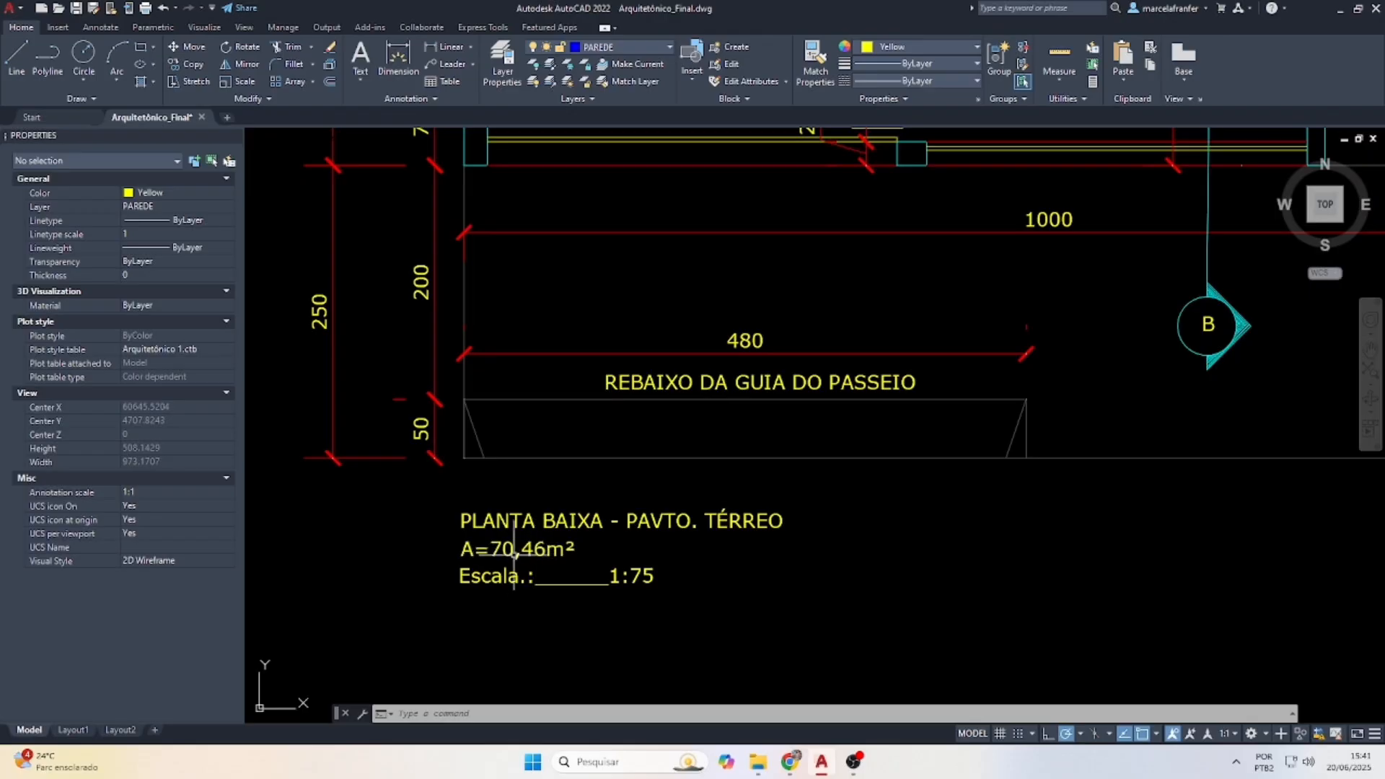
{"action": "left_click", "coordinate": [72, 730]}
{"action": "double_click", "coordinate": [584, 337]}
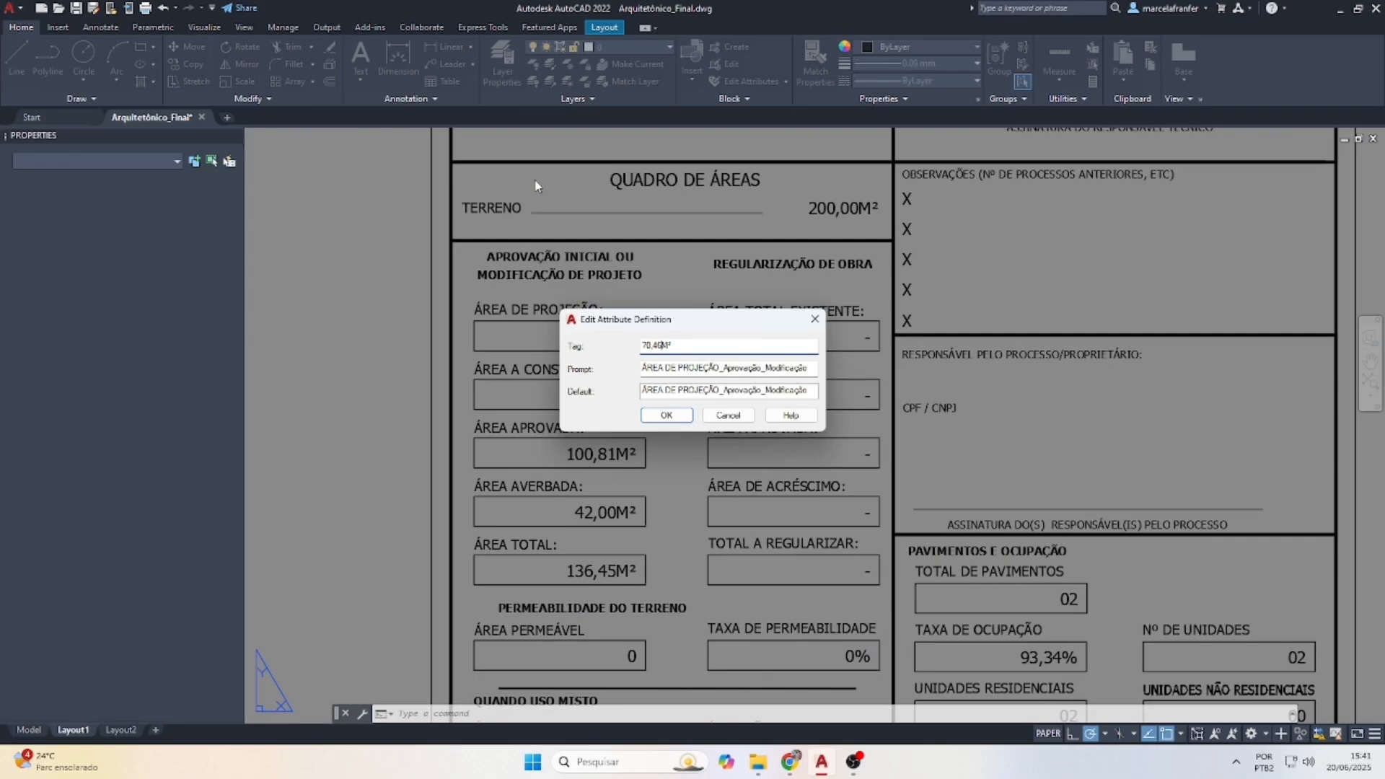
{"action": "left_click", "coordinate": [675, 419]}
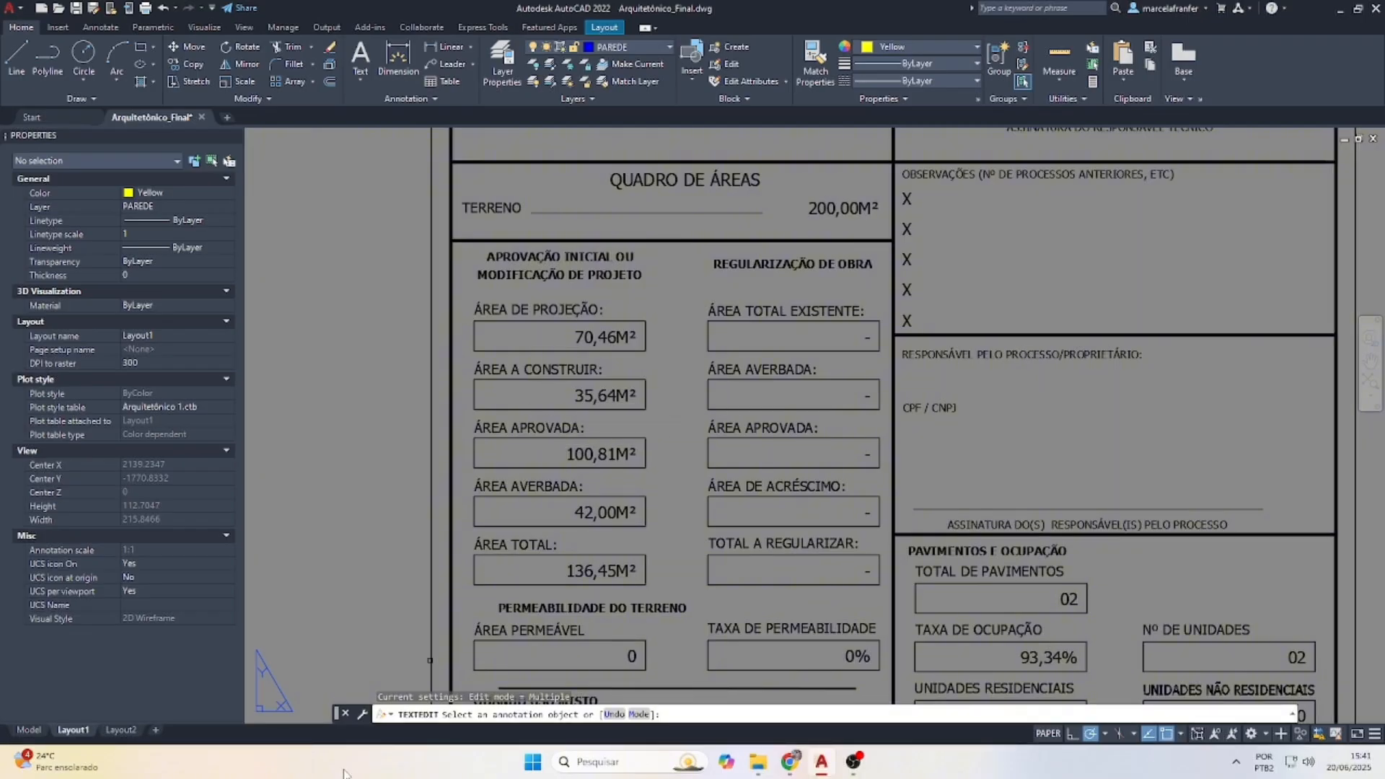
Recheck the plan in model space, then begin editing ÁREA A CONSTRUIR (35,64M²) on Layout1
{"action": "mouse_move", "coordinate": [34, 731]}
{"action": "key", "text": "Escape"}
{"action": "key", "text": "Escape"}
{"action": "left_click", "coordinate": [29, 731]}
{"action": "scroll", "coordinate": [628, 485], "scroll_direction": "down", "scroll_amount": 6}
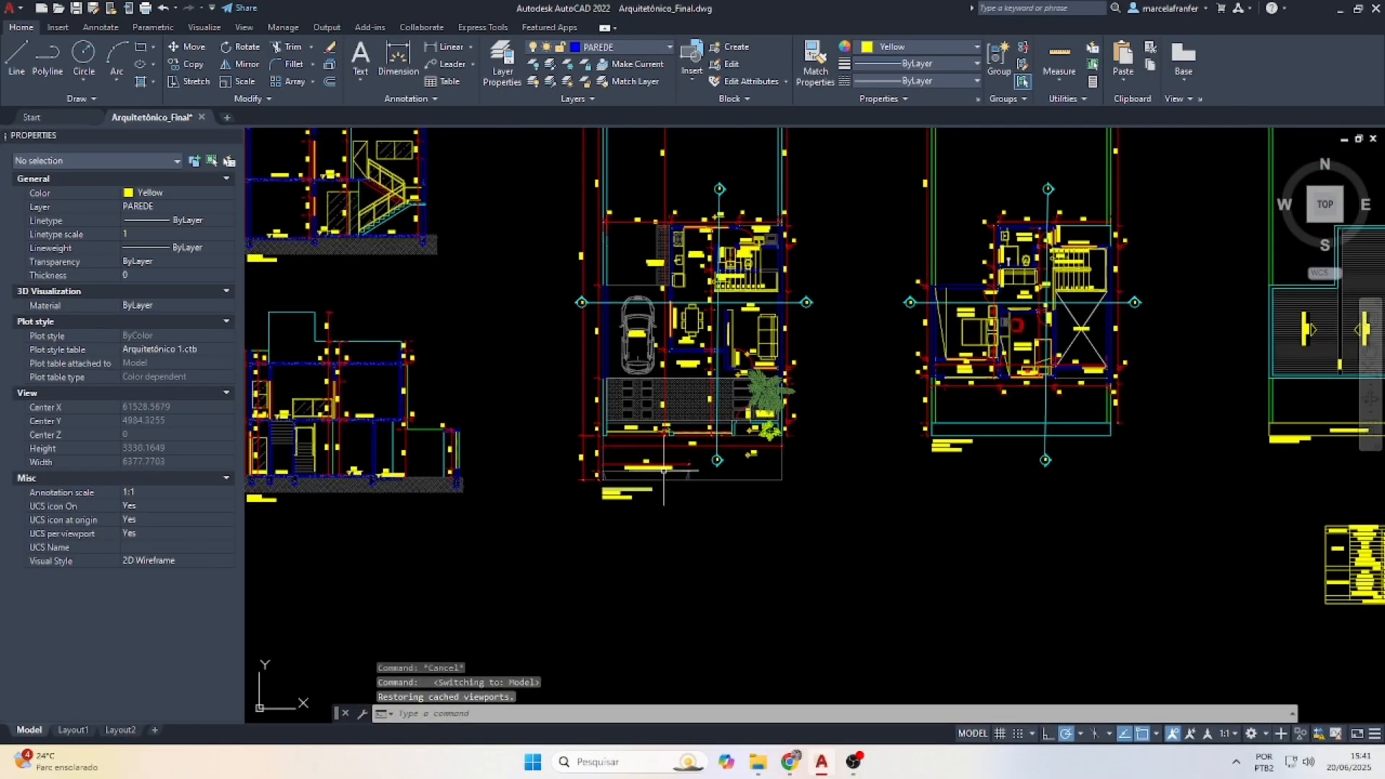
{"action": "scroll", "coordinate": [664, 470], "scroll_direction": "down", "scroll_amount": 3}
{"action": "scroll", "coordinate": [967, 519], "scroll_direction": "up", "scroll_amount": 8}
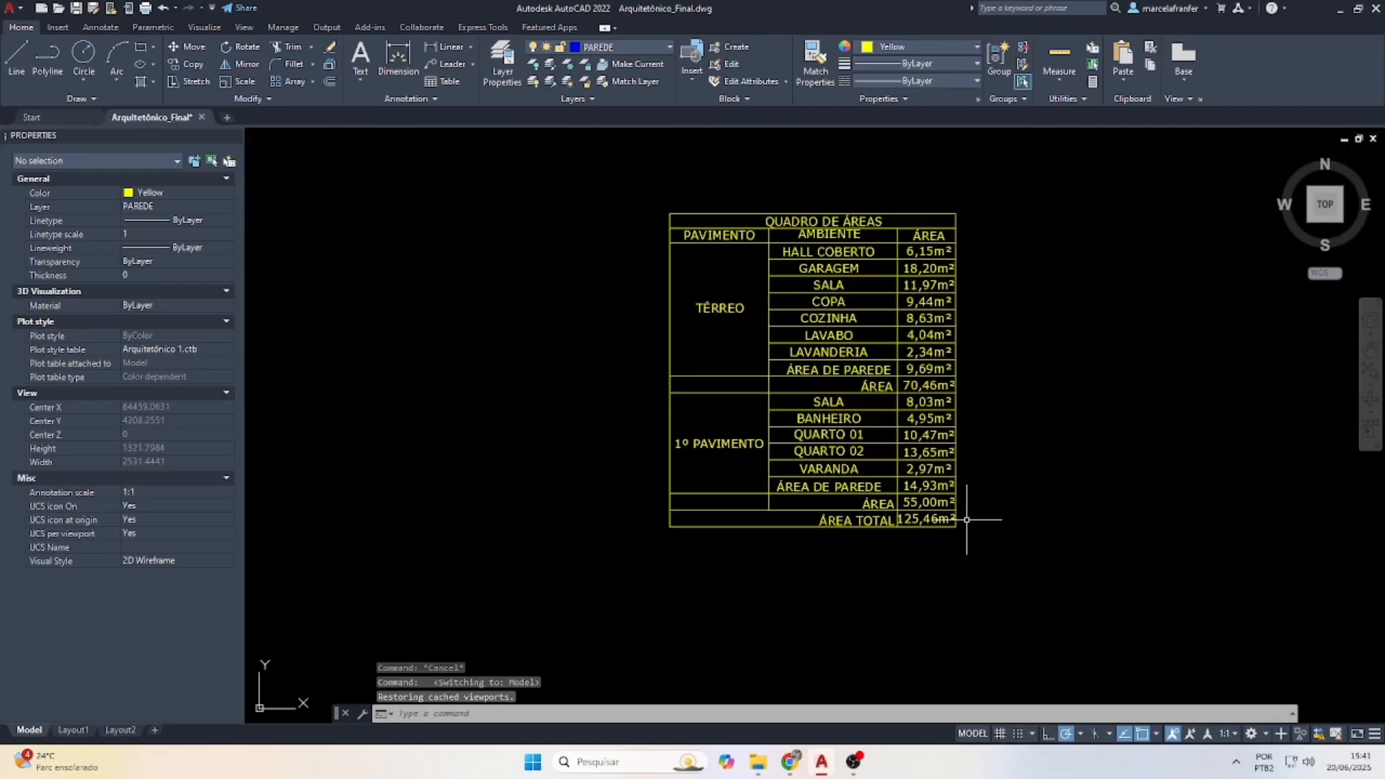
{"action": "scroll", "coordinate": [967, 520], "scroll_direction": "up", "scroll_amount": 4}
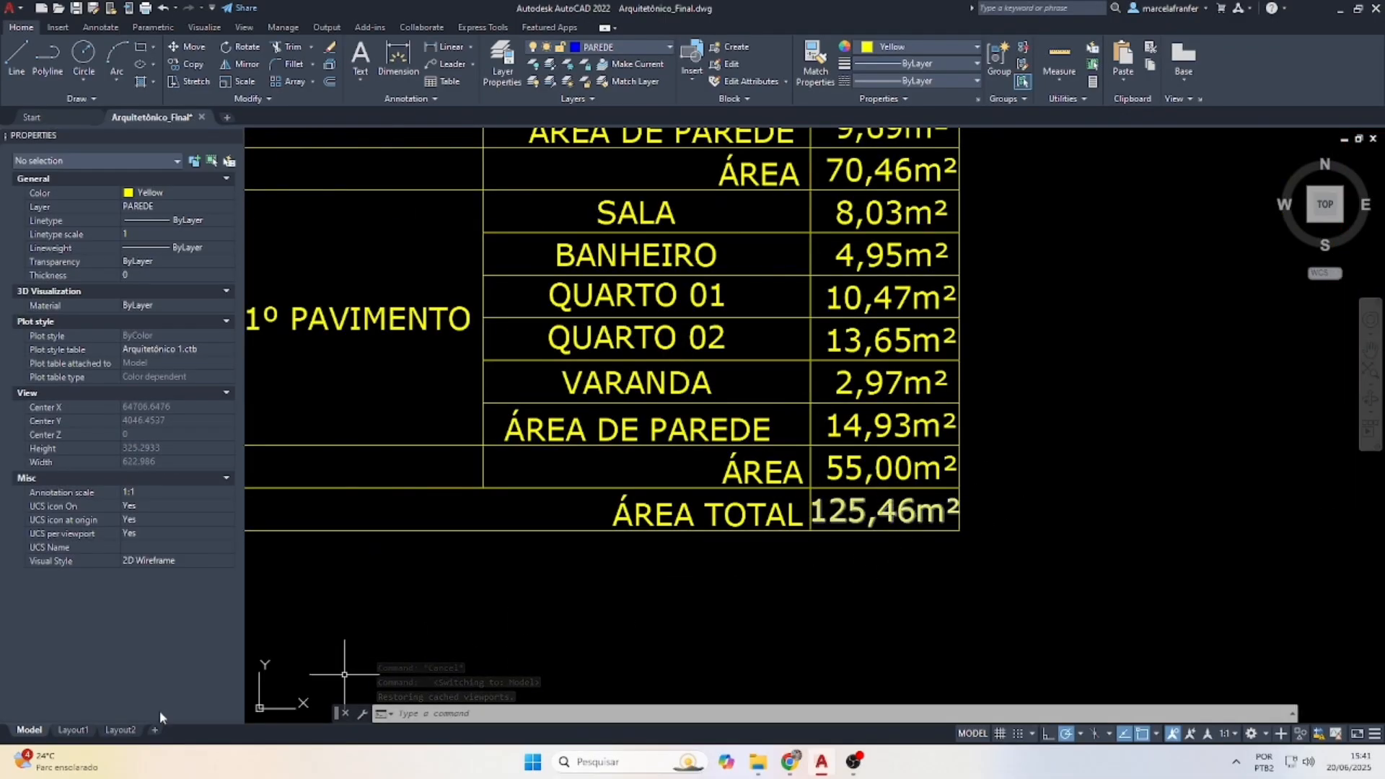
{"action": "left_click", "coordinate": [73, 730]}
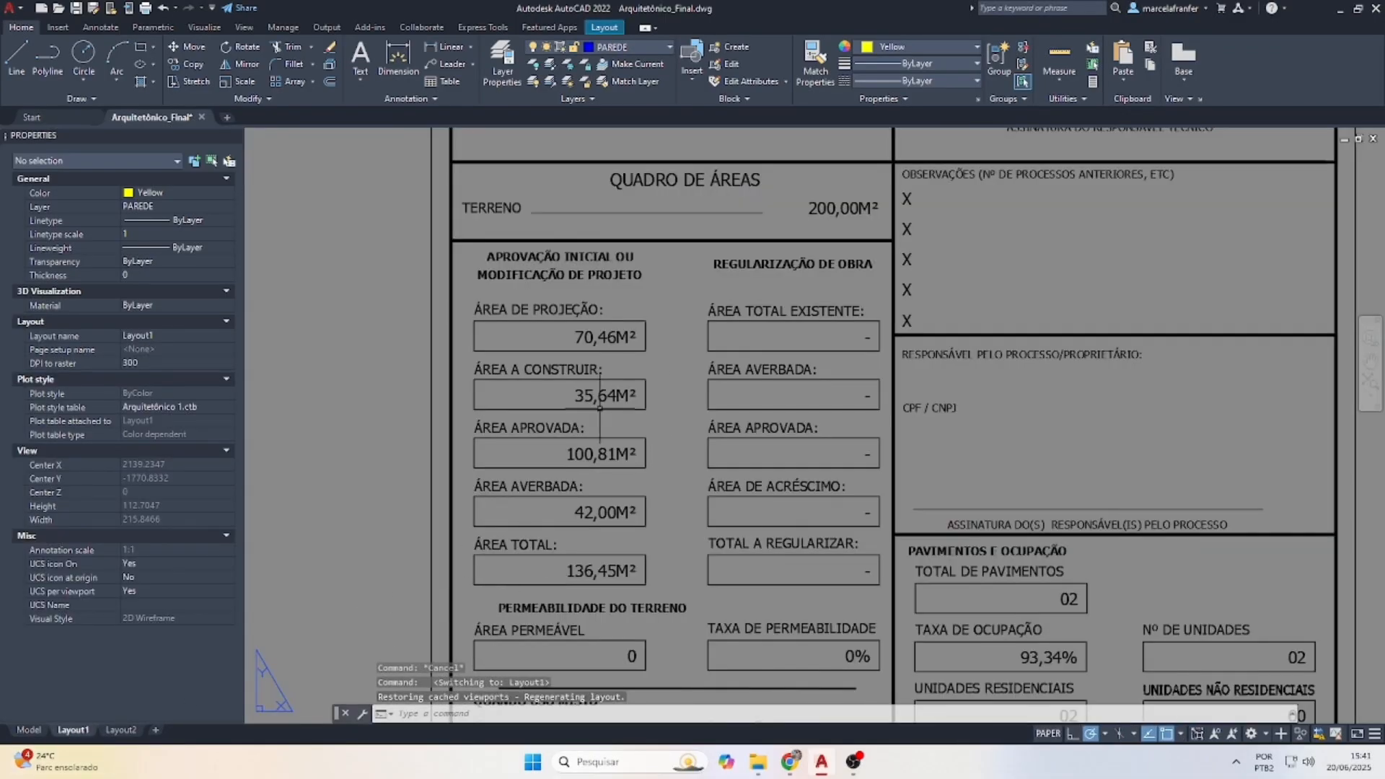
{"action": "double_click", "coordinate": [600, 396]}
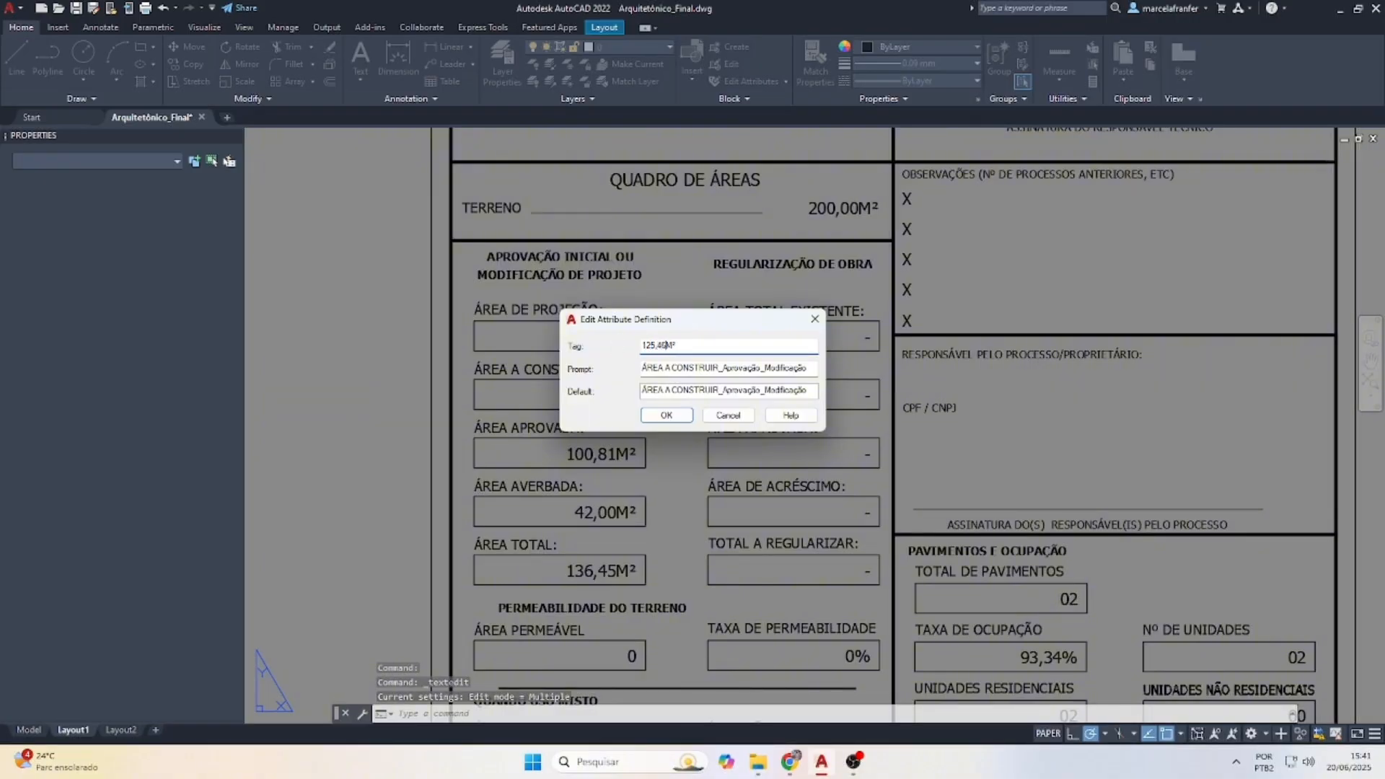
Set ÁREA A CONSTRUIR to 125,46M², and ÁREA APROVADA and ÁREA AVERBADA to 0
{"action": "left_click", "coordinate": [667, 415]}
{"action": "left_click", "coordinate": [577, 460]}
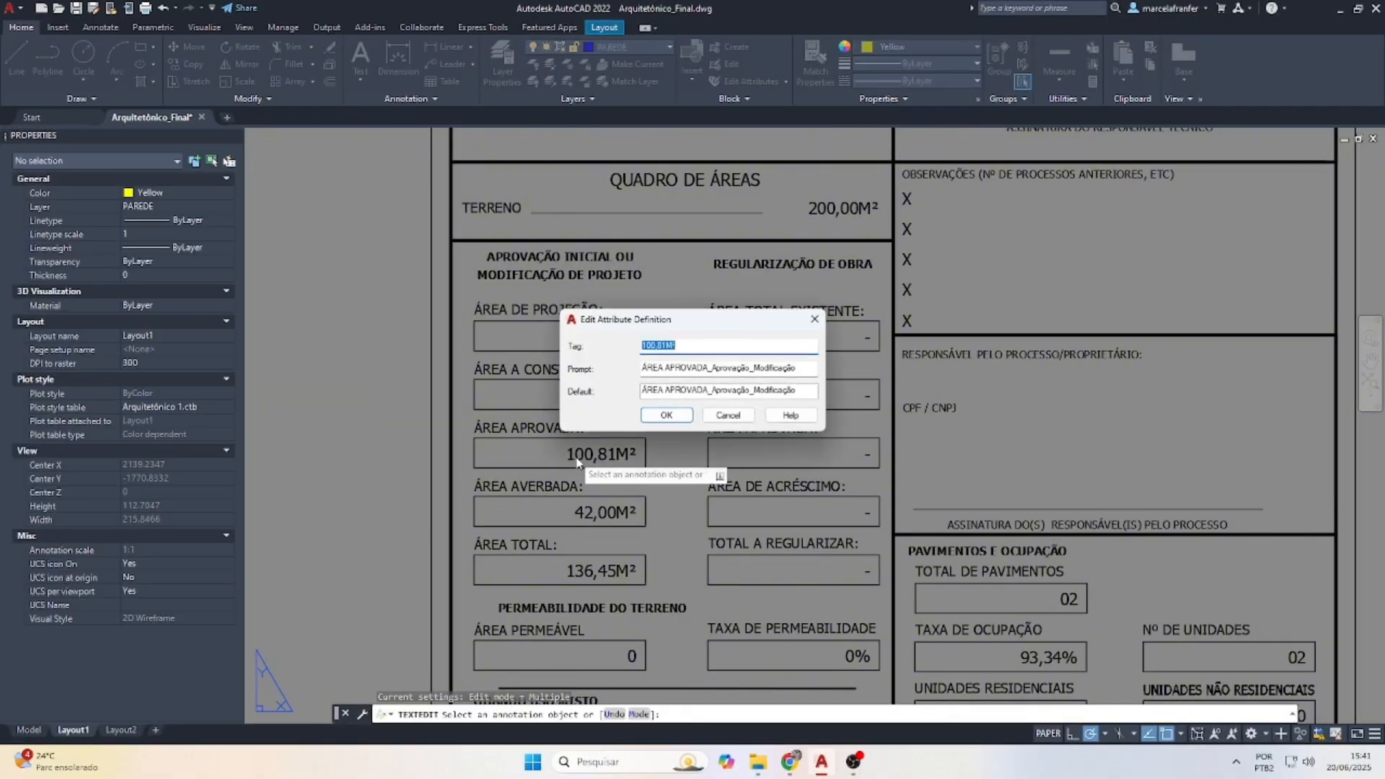
{"action": "type", "text": "0"}
{"action": "key", "text": "Return"}
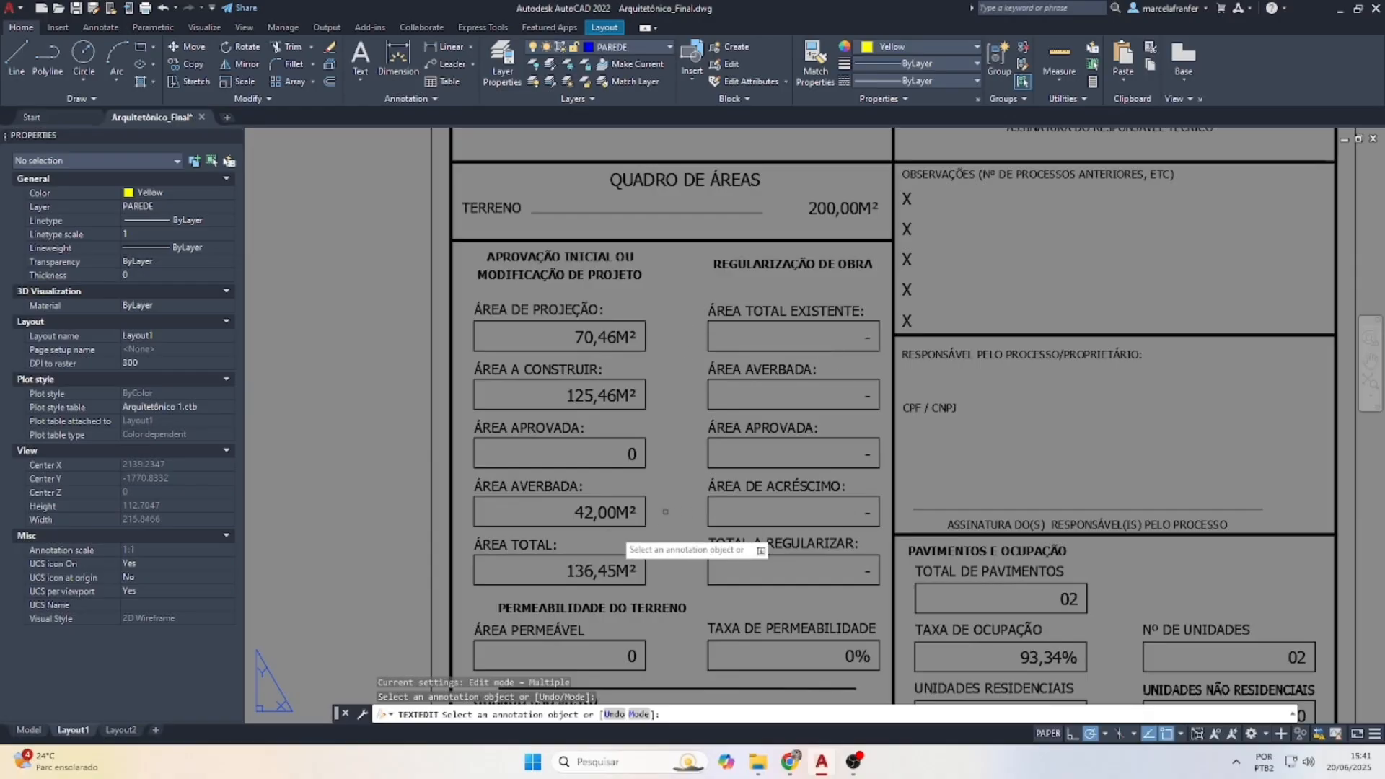
{"action": "left_click", "coordinate": [609, 525]}
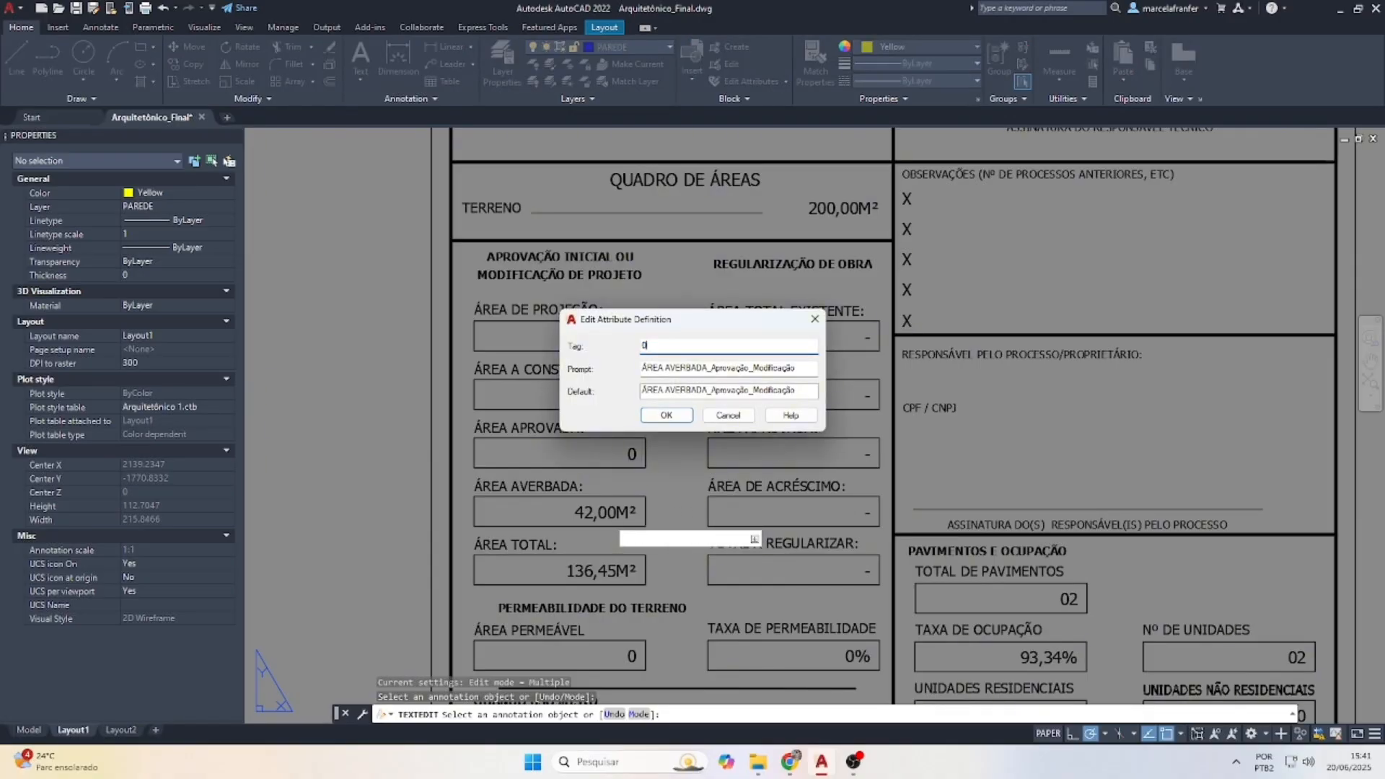
{"action": "key", "text": "Return"}
Change ÁREA TOTAL from 136,45M² to 125,46M²
{"action": "scroll", "coordinate": [624, 468], "scroll_direction": "down", "scroll_amount": 3}
{"action": "scroll", "coordinate": [600, 534], "scroll_direction": "up", "scroll_amount": 3}
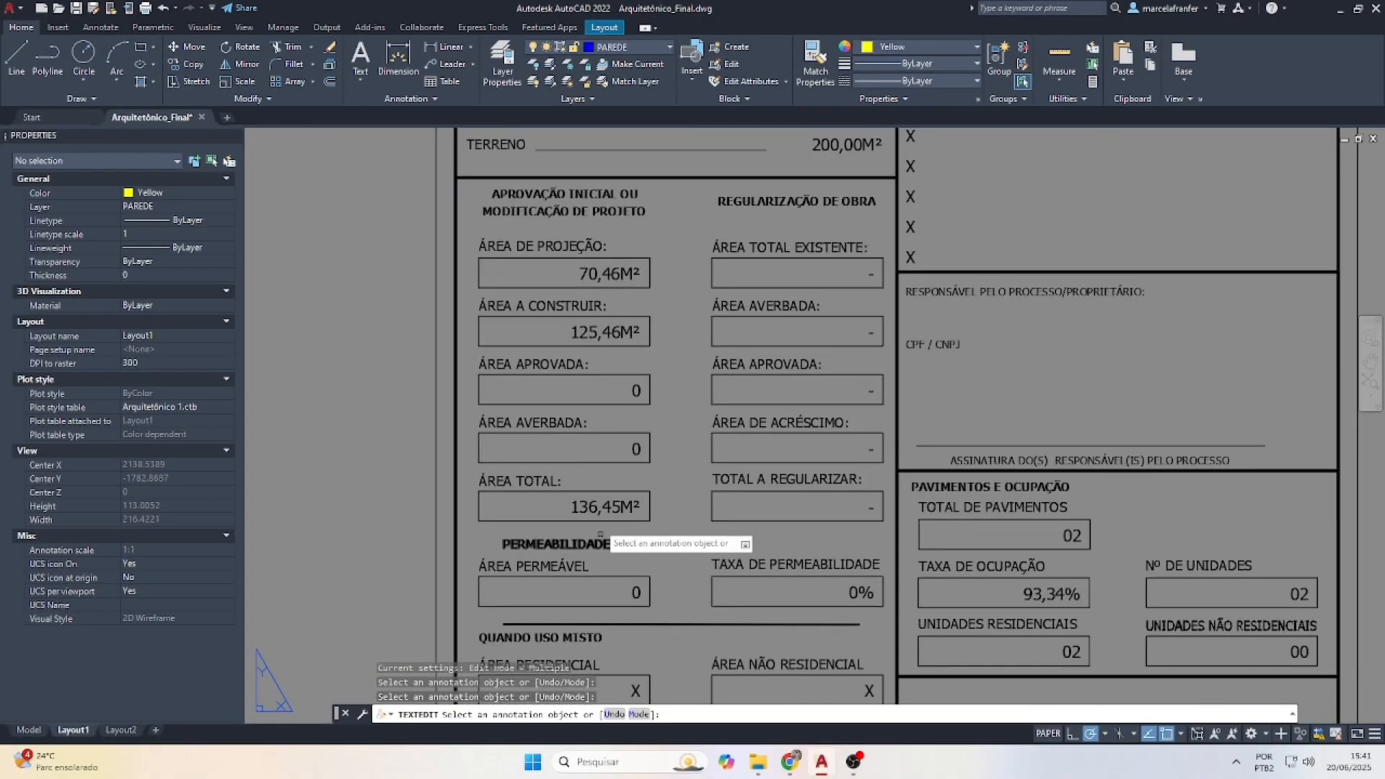
{"action": "left_click", "coordinate": [605, 507]}
{"action": "left_click_drag", "start_coordinate": [702, 312], "coordinate": [795, 378]}
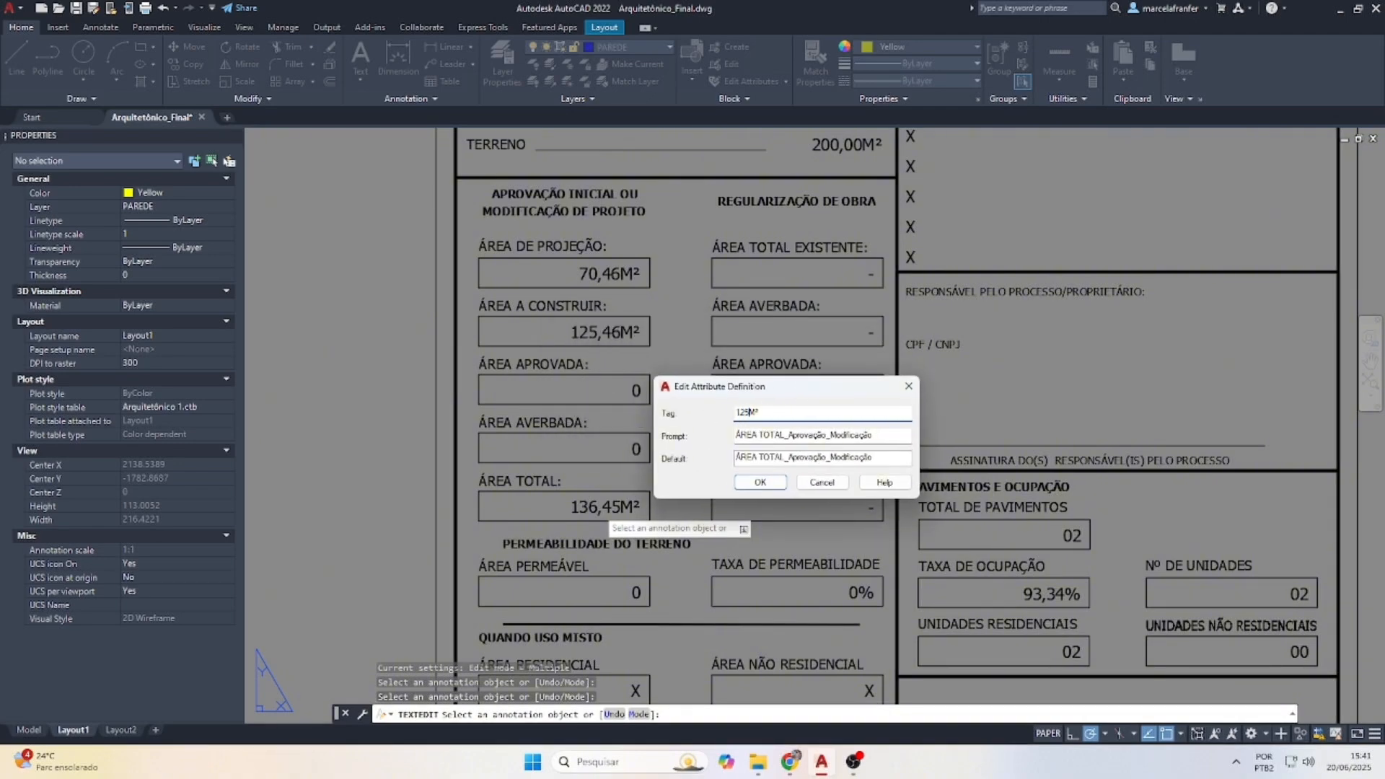
{"action": "left_click", "coordinate": [780, 486]}
{"action": "scroll", "coordinate": [608, 516], "scroll_direction": "down", "scroll_amount": 2}
{"action": "scroll", "coordinate": [608, 516], "scroll_direction": "up", "scroll_amount": 2}
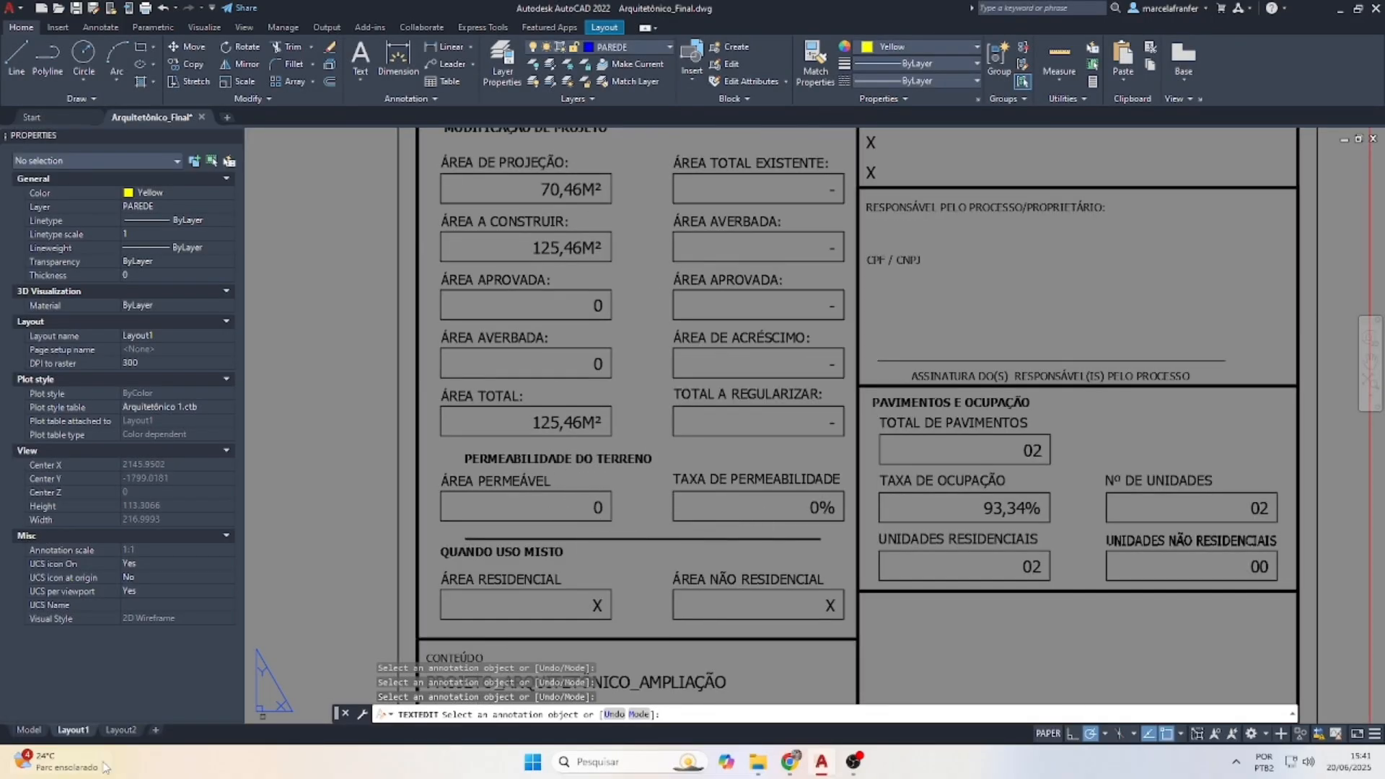
{"action": "left_click", "coordinate": [30, 730]}
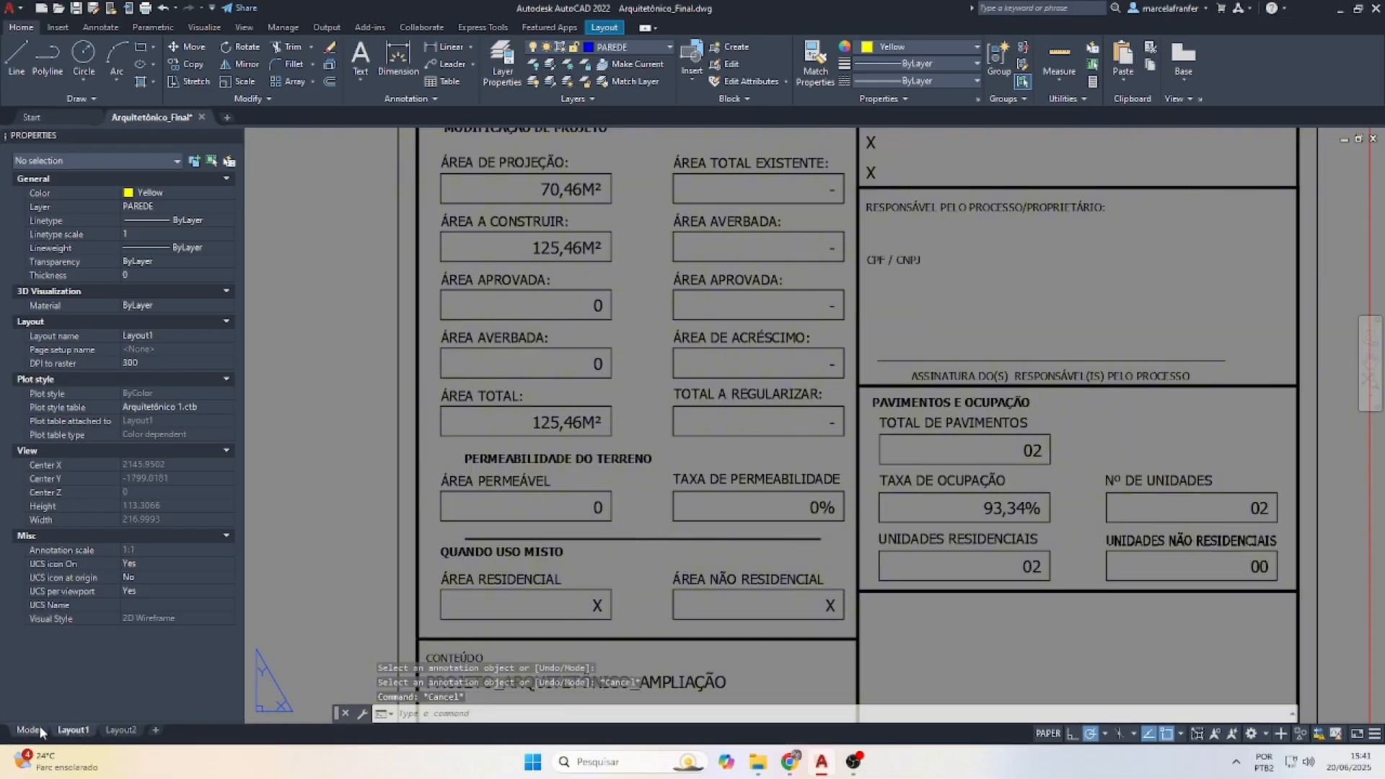
Zoom around the ground-floor plan in model space to check its areas
{"action": "scroll", "coordinate": [823, 526], "scroll_direction": "down", "scroll_amount": 10}
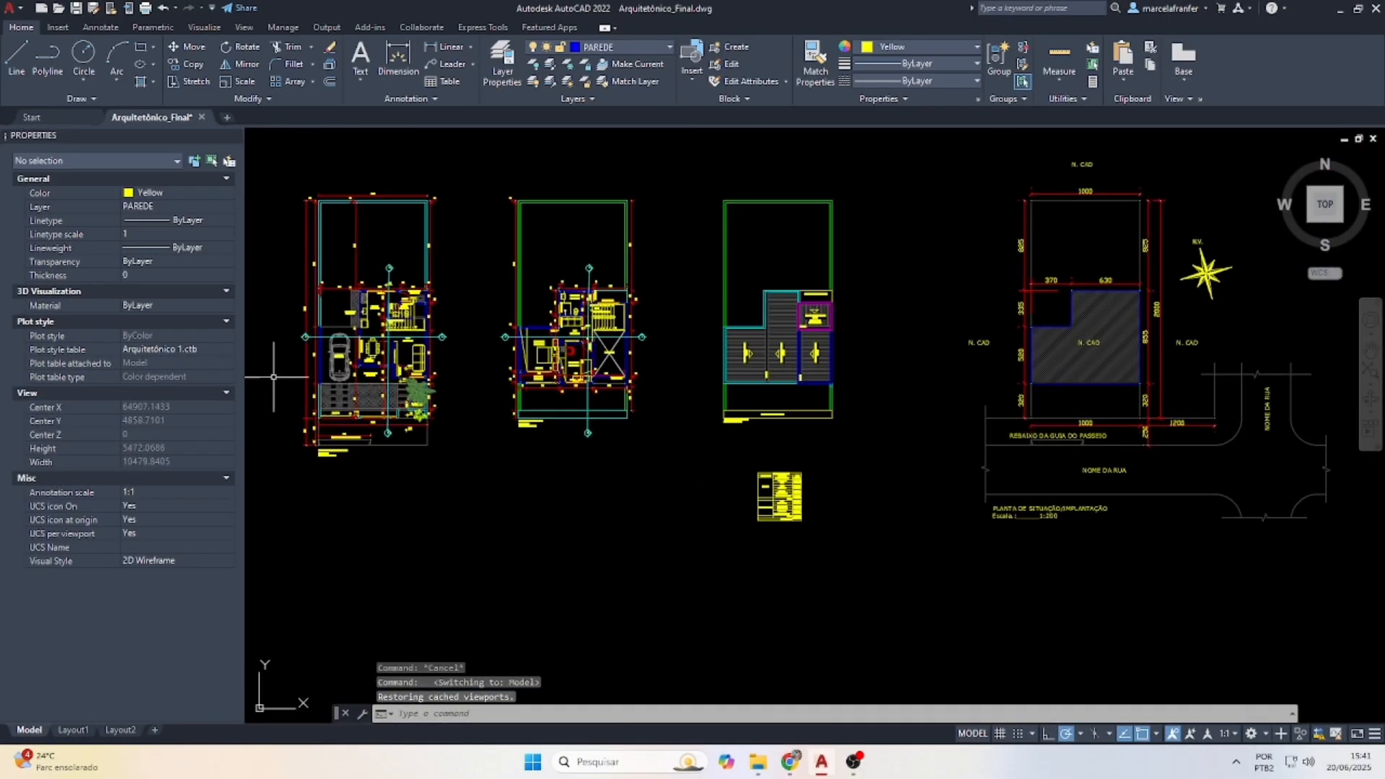
{"action": "scroll", "coordinate": [324, 386], "scroll_direction": "up", "scroll_amount": 1}
{"action": "scroll", "coordinate": [400, 398], "scroll_direction": "up", "scroll_amount": 8}
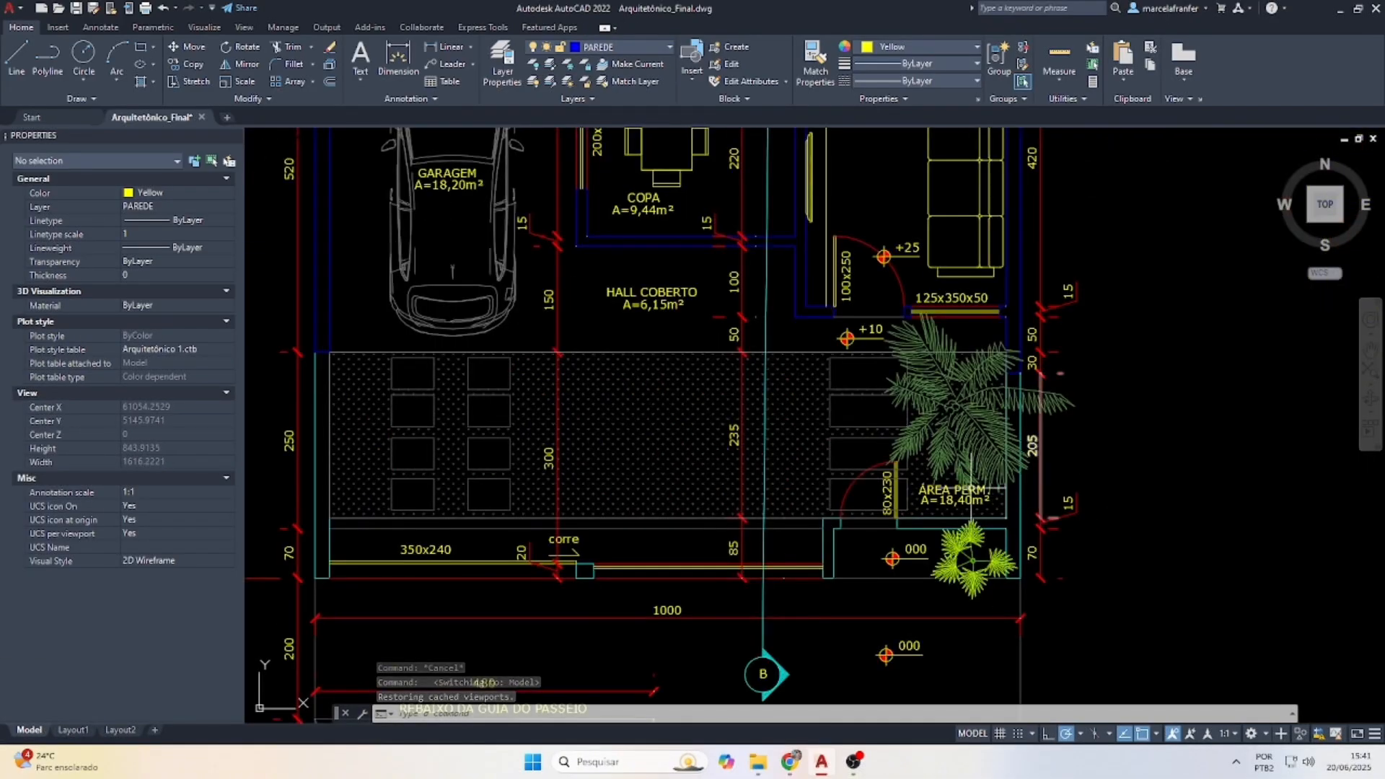
{"action": "scroll", "coordinate": [956, 498], "scroll_direction": "down", "scroll_amount": 5}
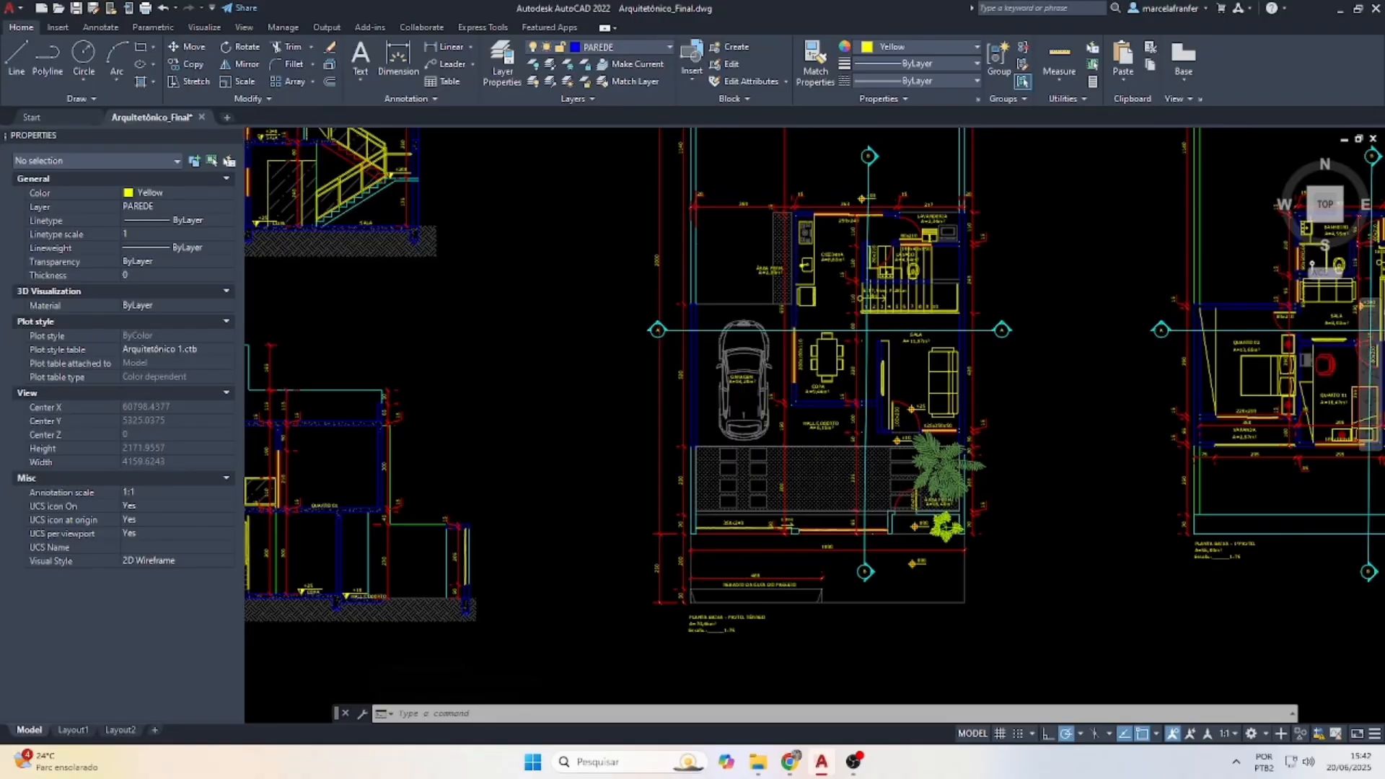
{"action": "scroll", "coordinate": [729, 267], "scroll_direction": "up", "scroll_amount": 3}
{"action": "scroll", "coordinate": [646, 276], "scroll_direction": "down", "scroll_amount": 4}
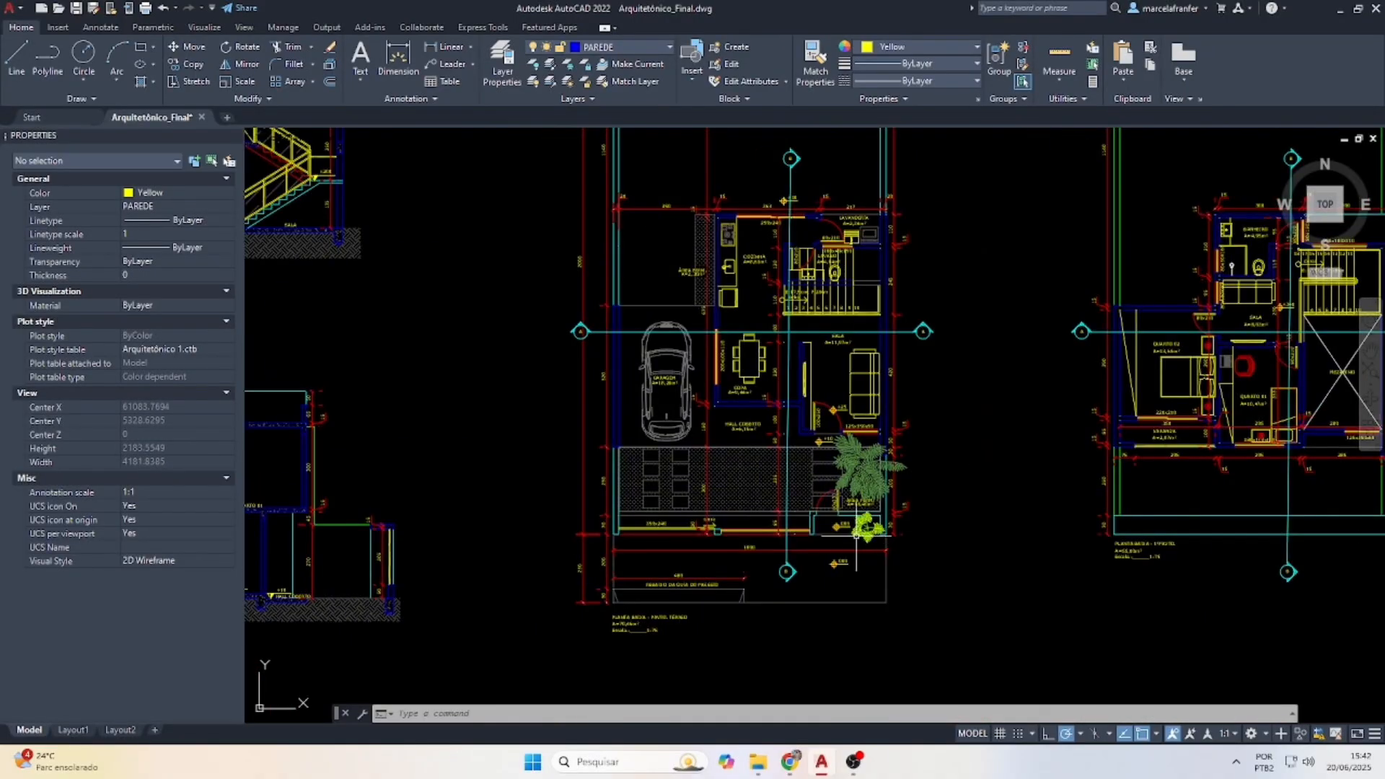
{"action": "scroll", "coordinate": [870, 494], "scroll_direction": "up", "scroll_amount": 2}
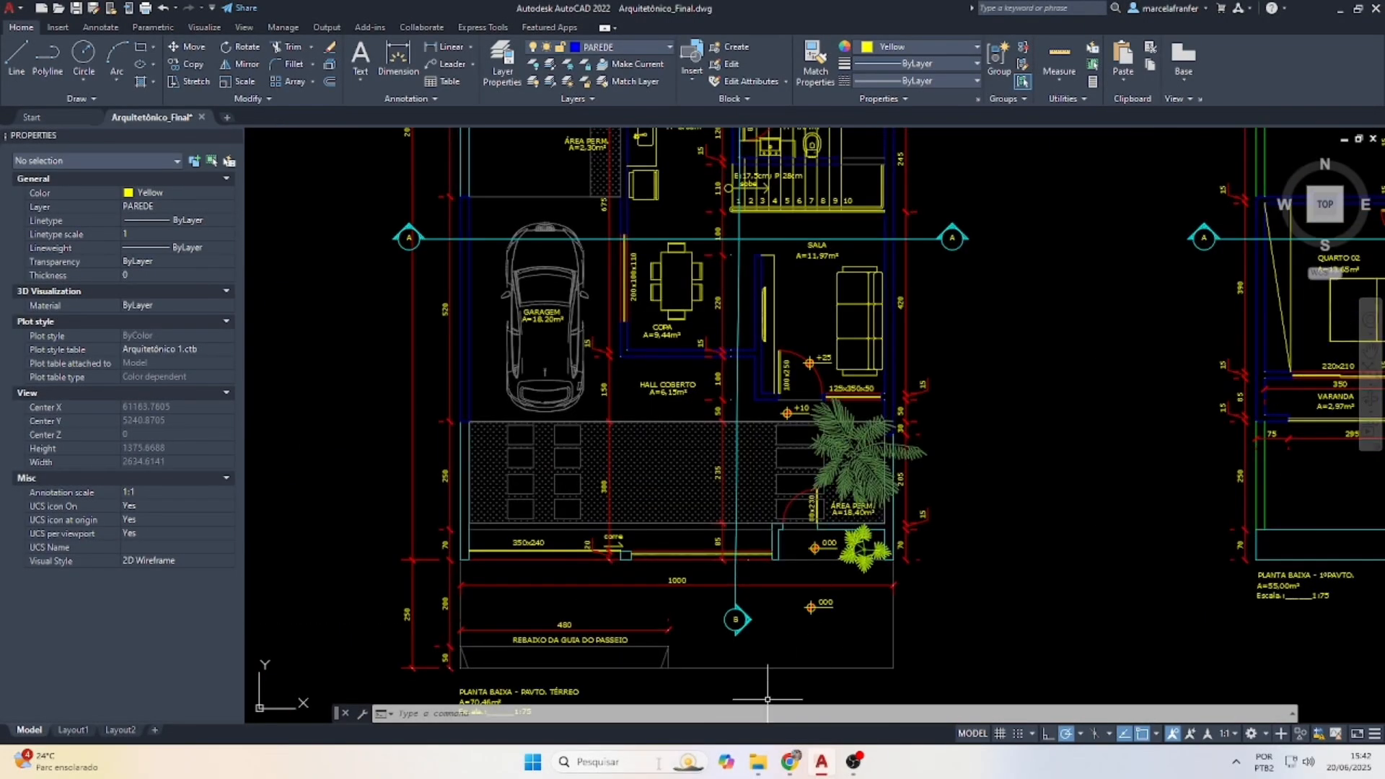
Add 14,4 + 2,3 in Windows Calculator to get 16,7, then return to Layout1
{"action": "key", "text": "super"}
{"action": "type", "text": "CALC"}
{"action": "left_click", "coordinate": [700, 328]}
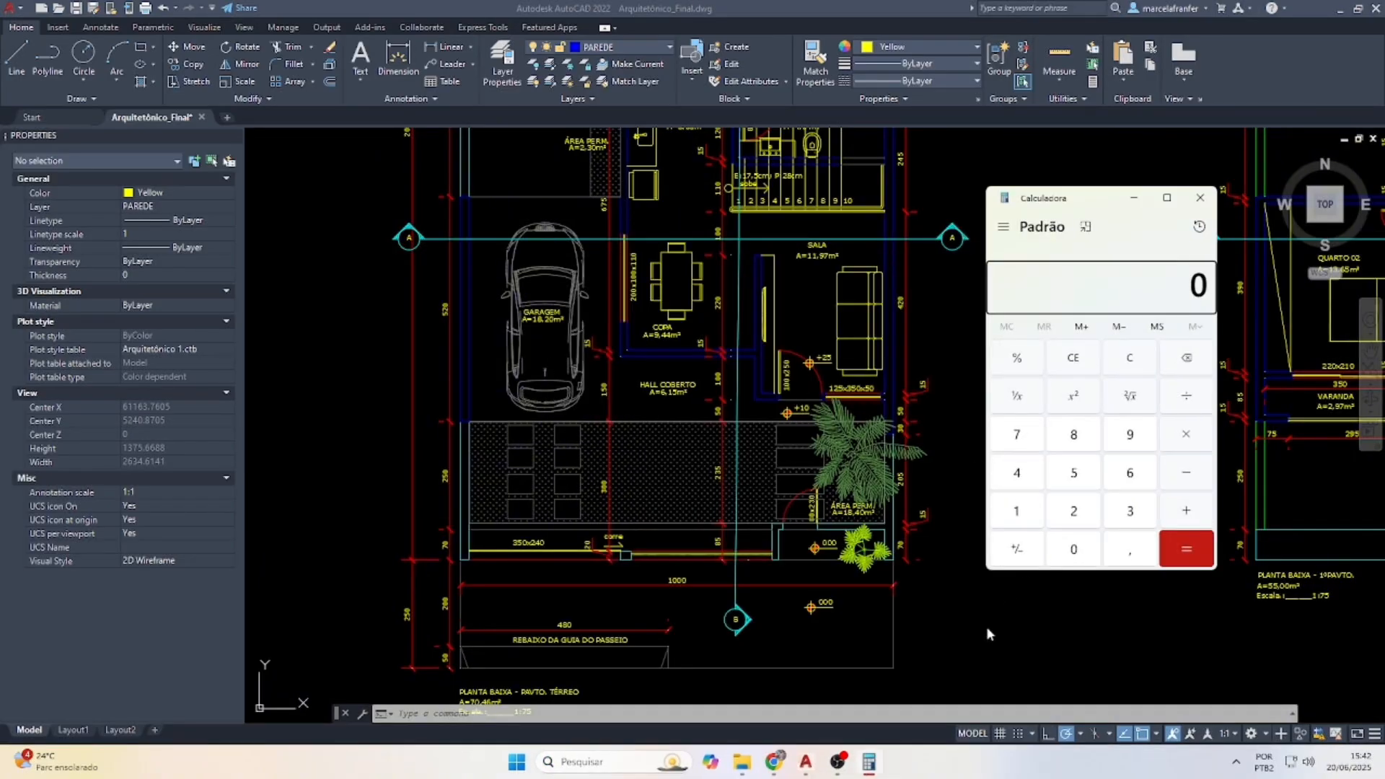
{"action": "type", "text": "14,4 +"}
{"action": "key", "text": "Return"}
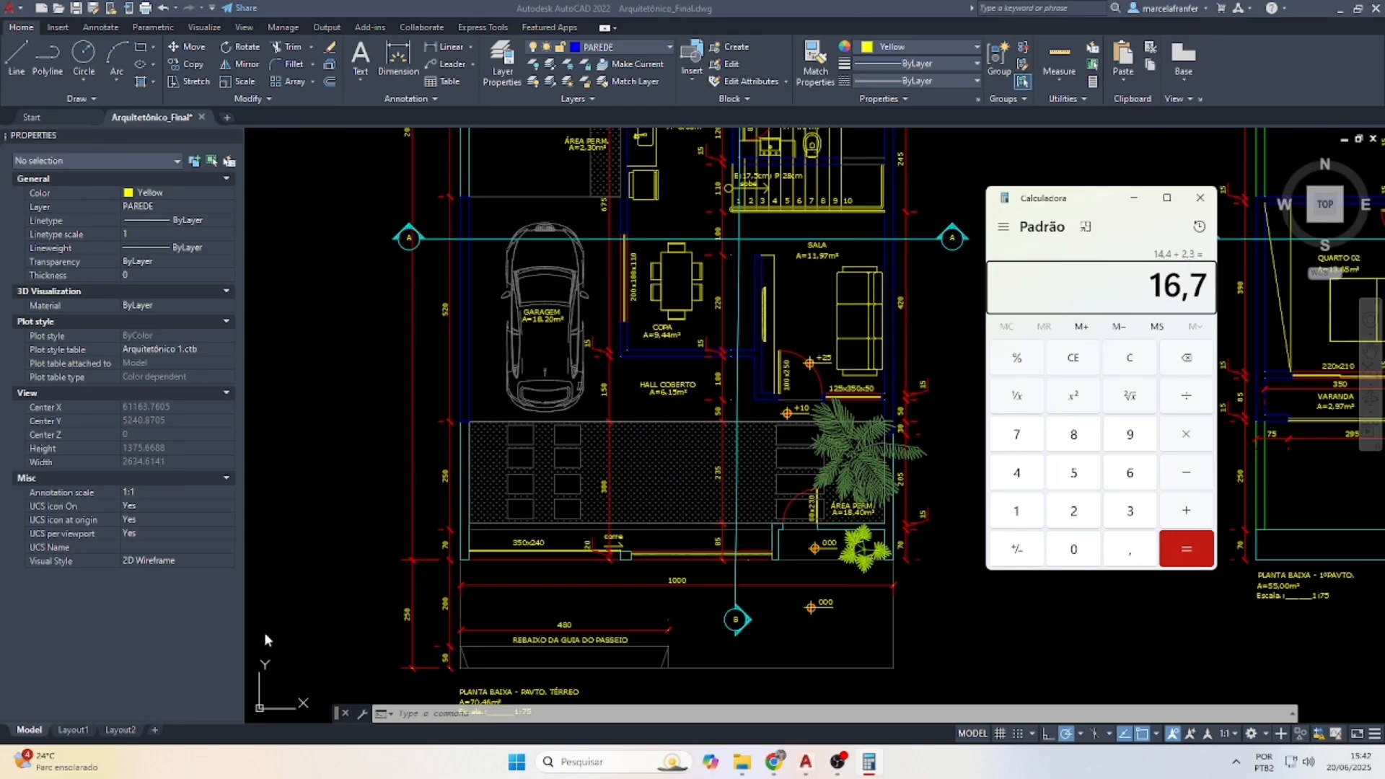
{"action": "left_click", "coordinate": [72, 731]}
{"action": "left_click", "coordinate": [73, 731]}
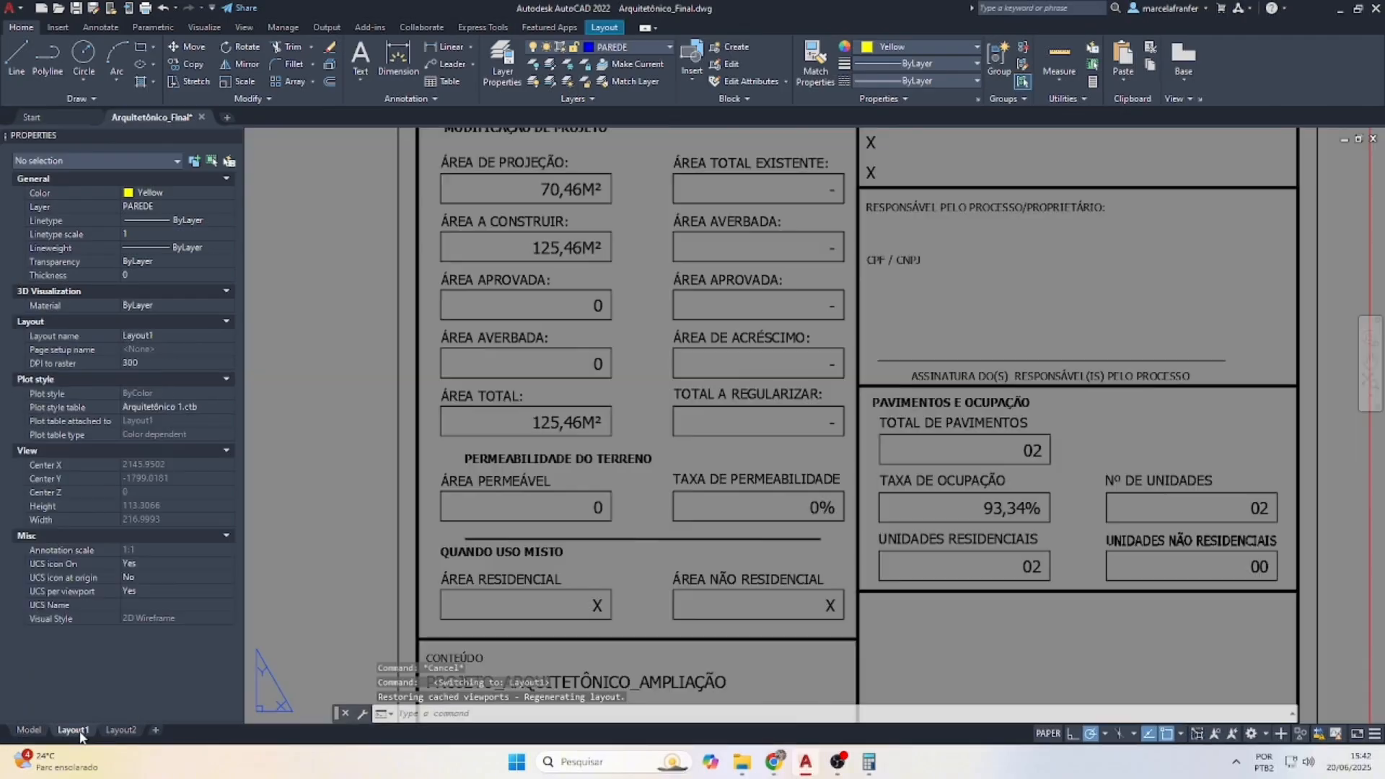
Enter 16,70M² as the ÁREA PERMEÁVEL value
{"action": "double_click", "coordinate": [596, 507]}
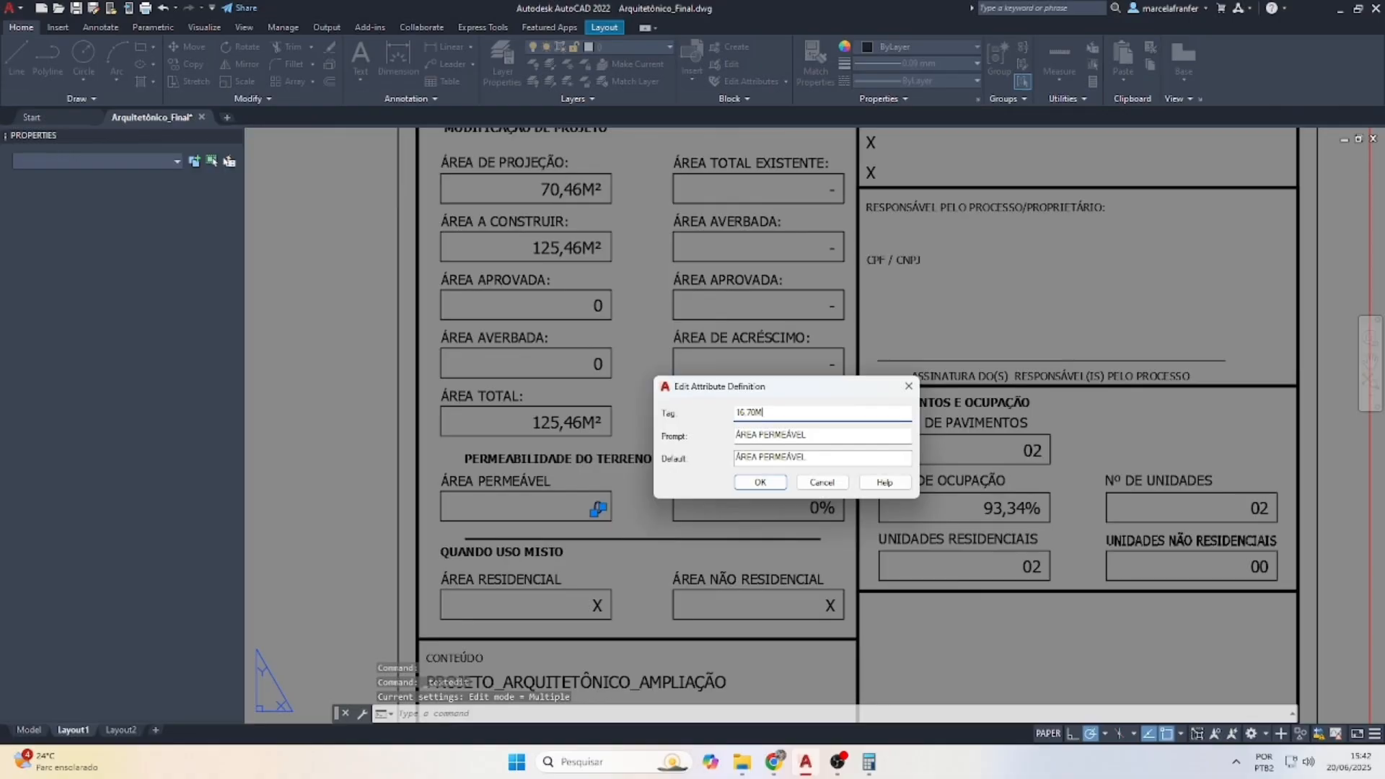
{"action": "left_click", "coordinate": [759, 482]}
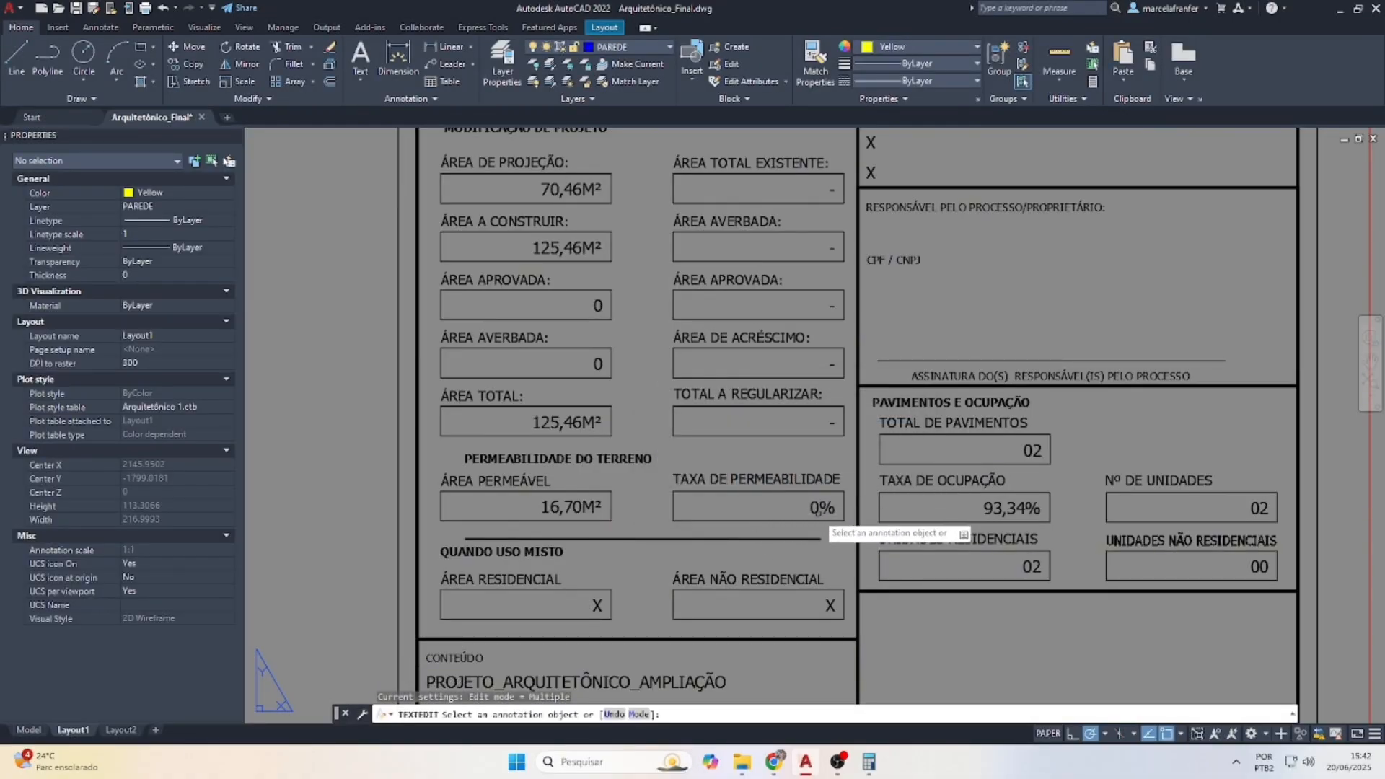
{"action": "scroll", "coordinate": [585, 499], "scroll_direction": "down", "scroll_amount": 2}
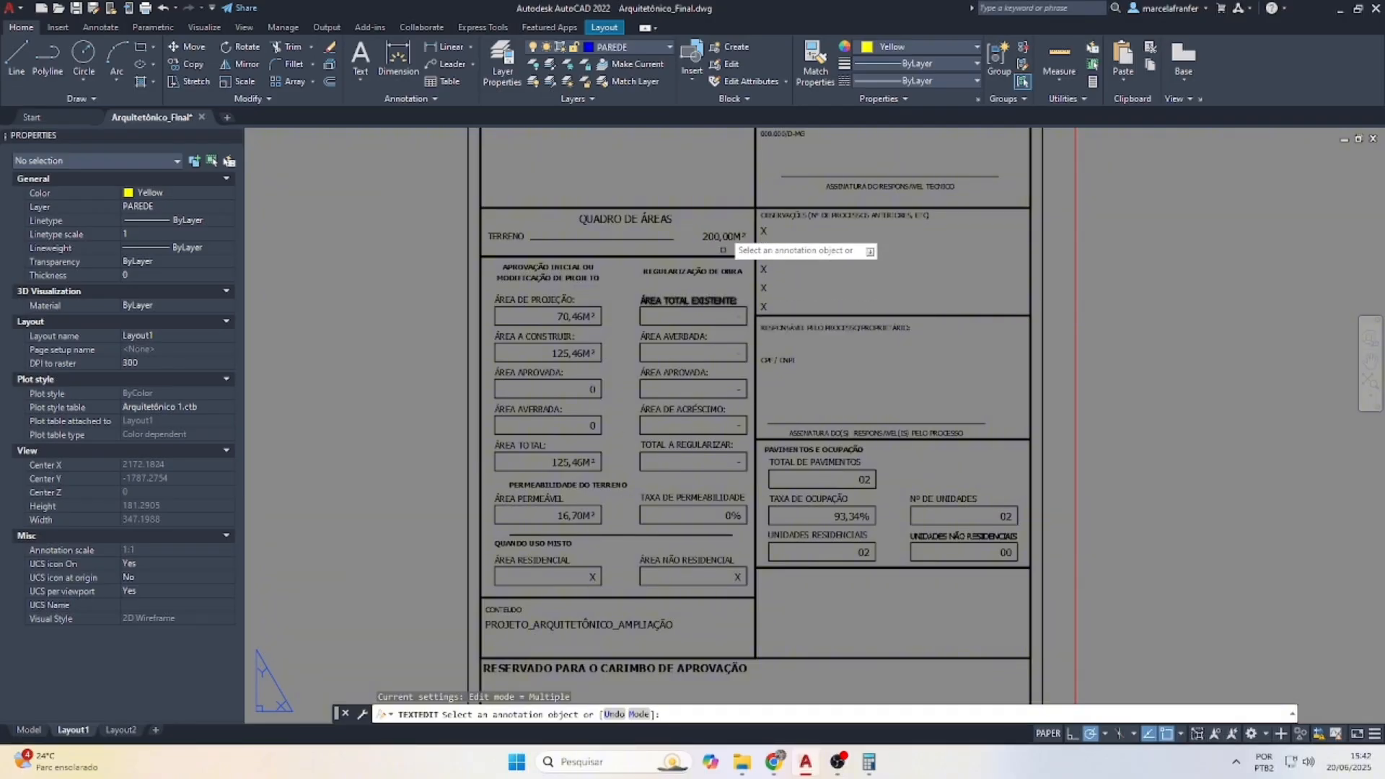
Compute 16,7 ÷ 200 × 100 in Calculator to get 8,35
{"action": "left_click", "coordinate": [868, 764]}
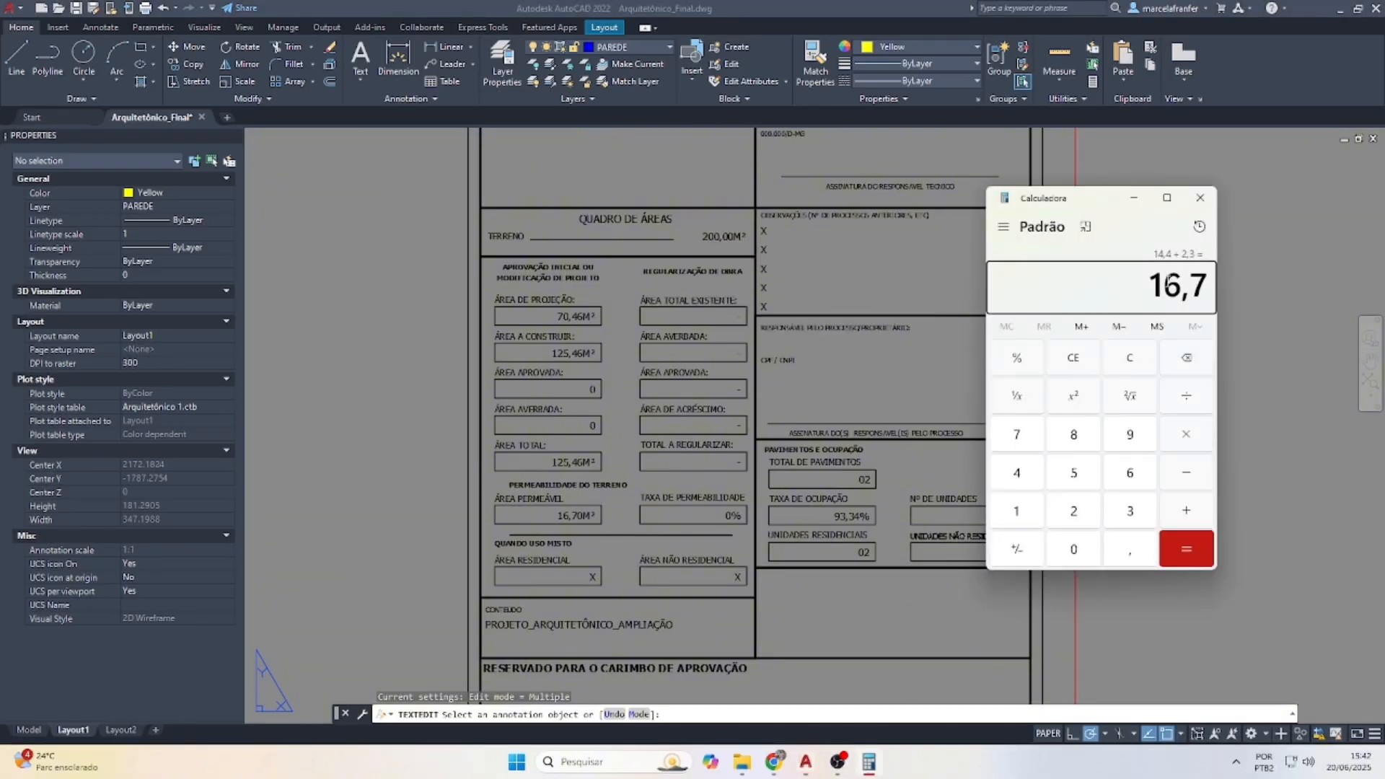
{"action": "left_click", "coordinate": [1194, 399]}
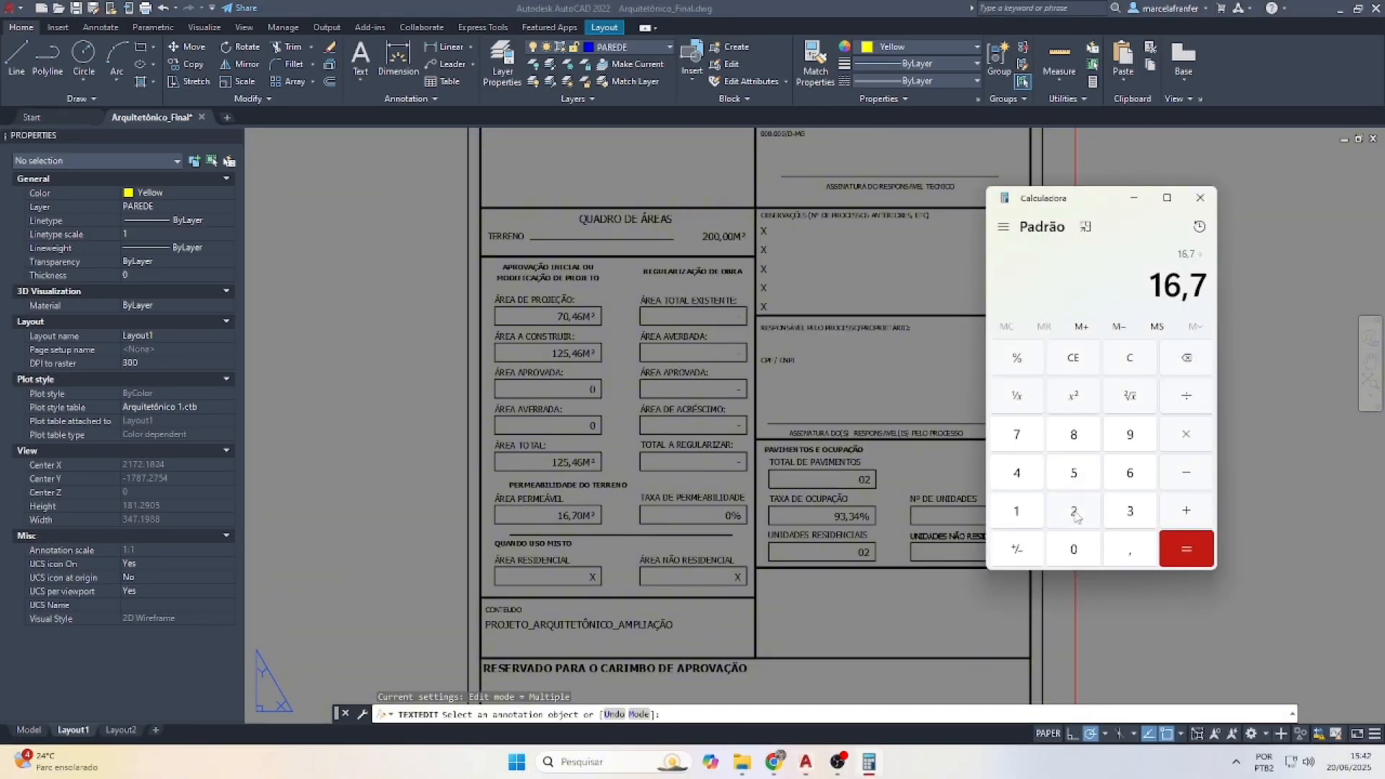
{"action": "left_click", "coordinate": [1074, 511]}
{"action": "left_click", "coordinate": [1074, 549]}
{"action": "left_click", "coordinate": [1074, 549]}
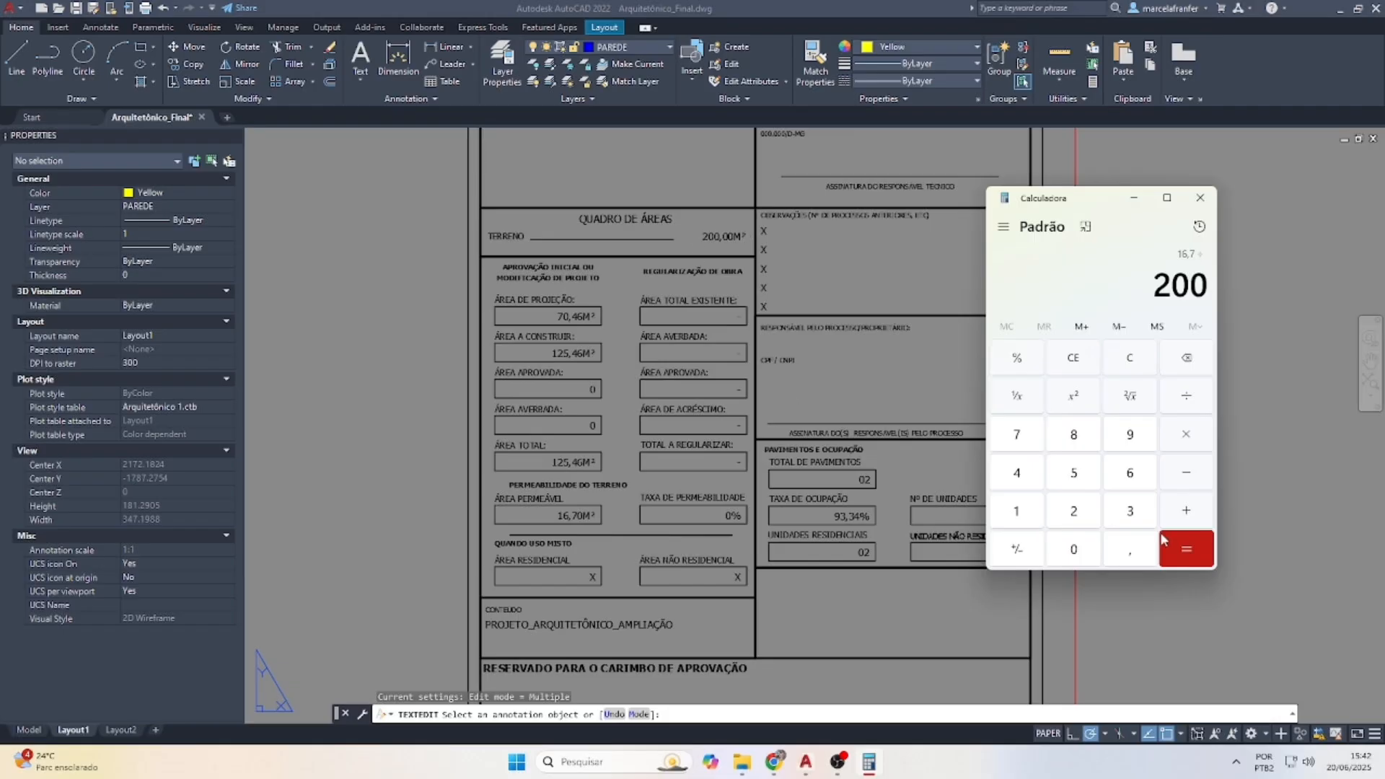
{"action": "left_click", "coordinate": [1183, 551]}
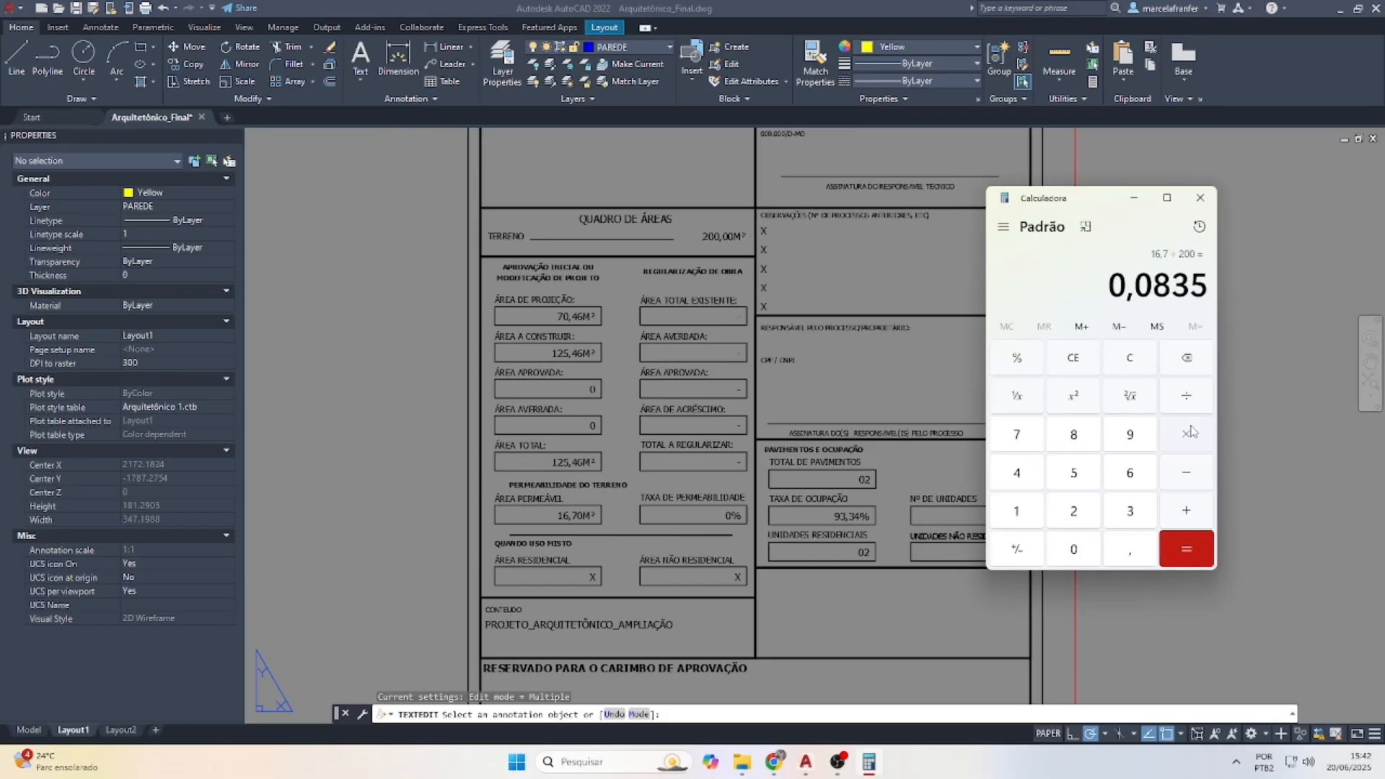
{"action": "left_click", "coordinate": [1017, 511]}
{"action": "left_click", "coordinate": [1073, 549]}
{"action": "left_click", "coordinate": [1073, 549]}
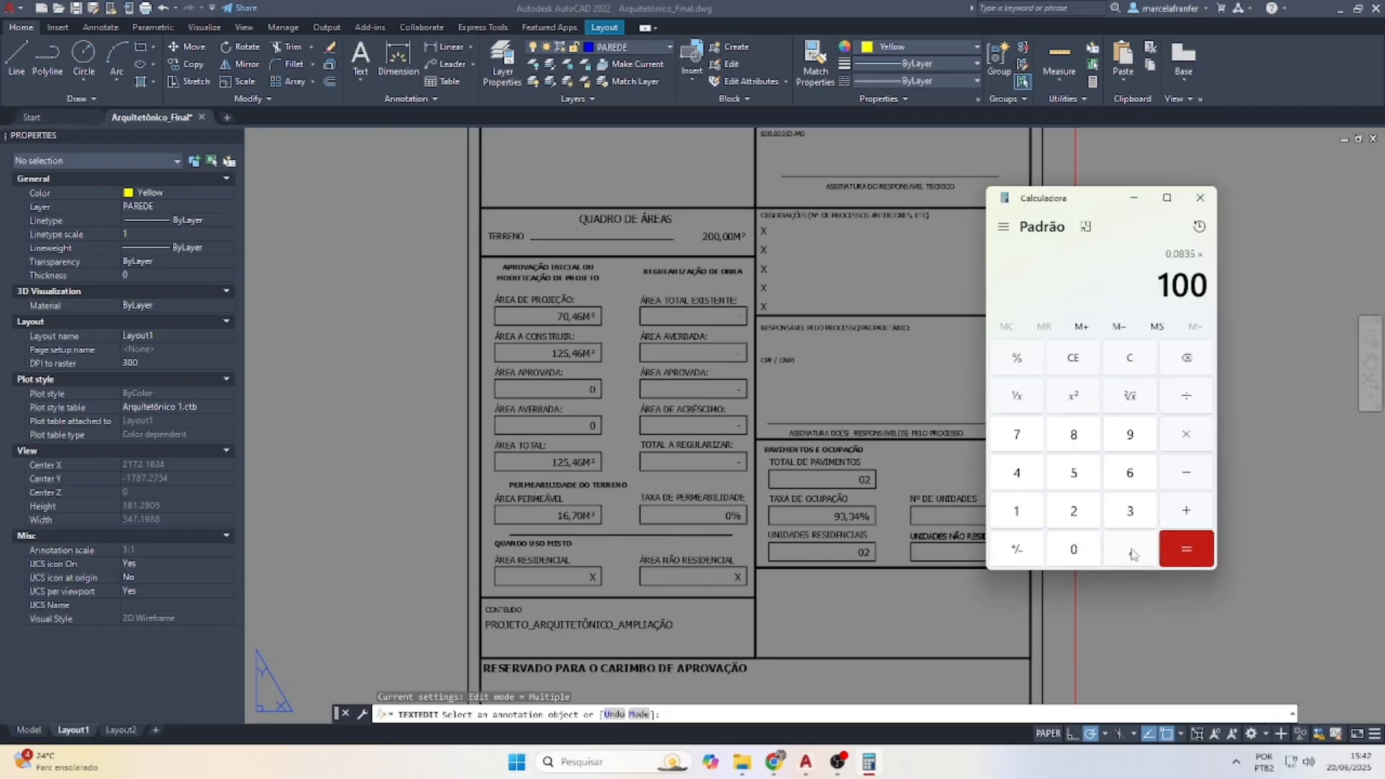
{"action": "left_click", "coordinate": [1185, 550]}
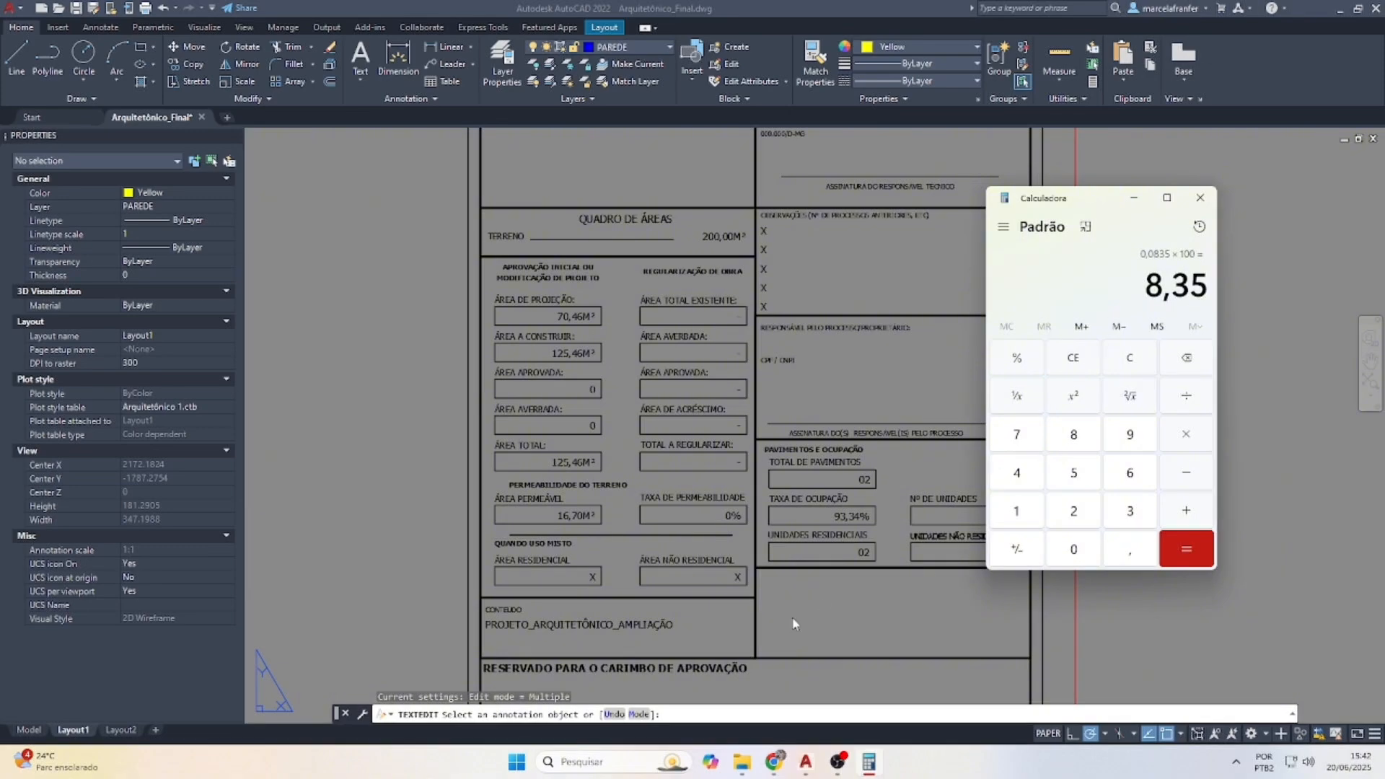
Change TAXA DE PERMEABILIDADE from 0% to 8,35% and end attribute editing
{"action": "left_click", "coordinate": [695, 539]}
{"action": "scroll", "coordinate": [695, 540], "scroll_direction": "up", "scroll_amount": 4}
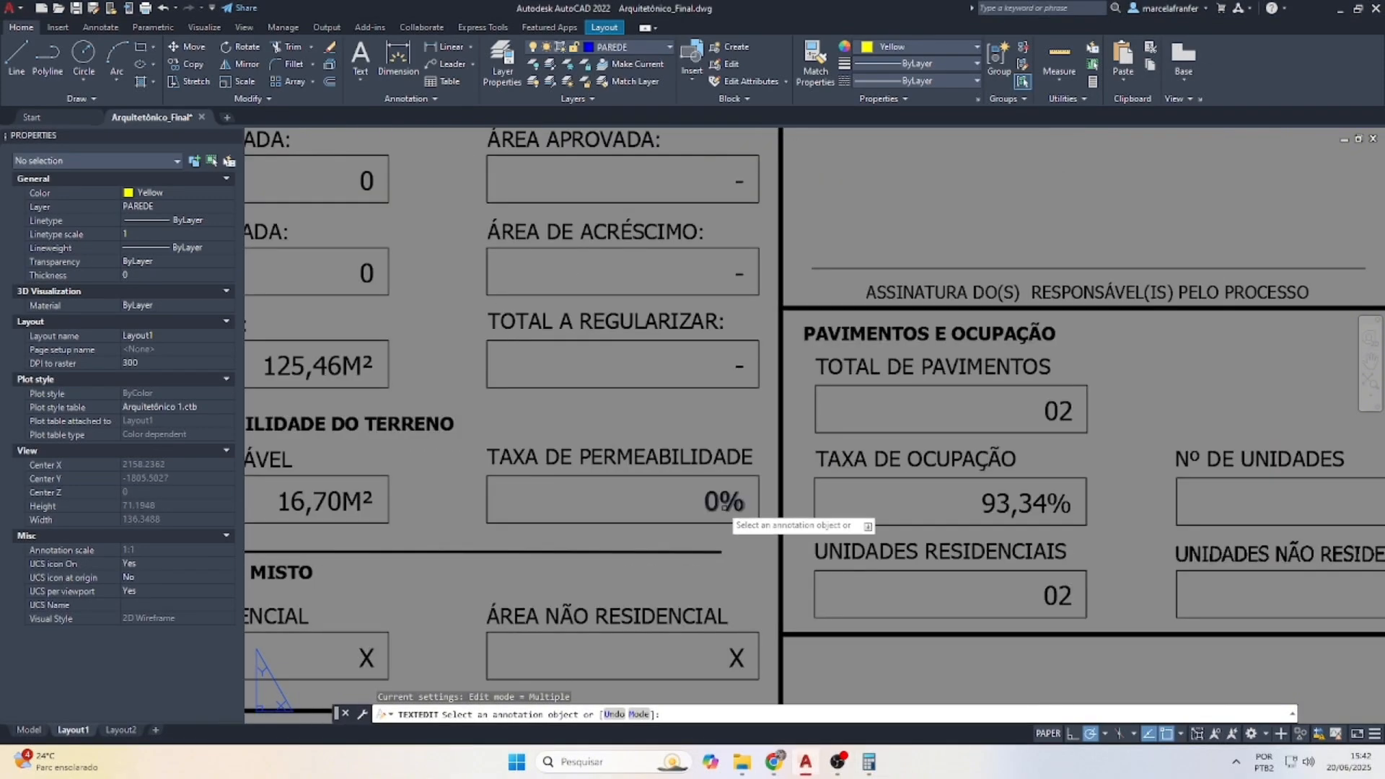
{"action": "left_click", "coordinate": [711, 505]}
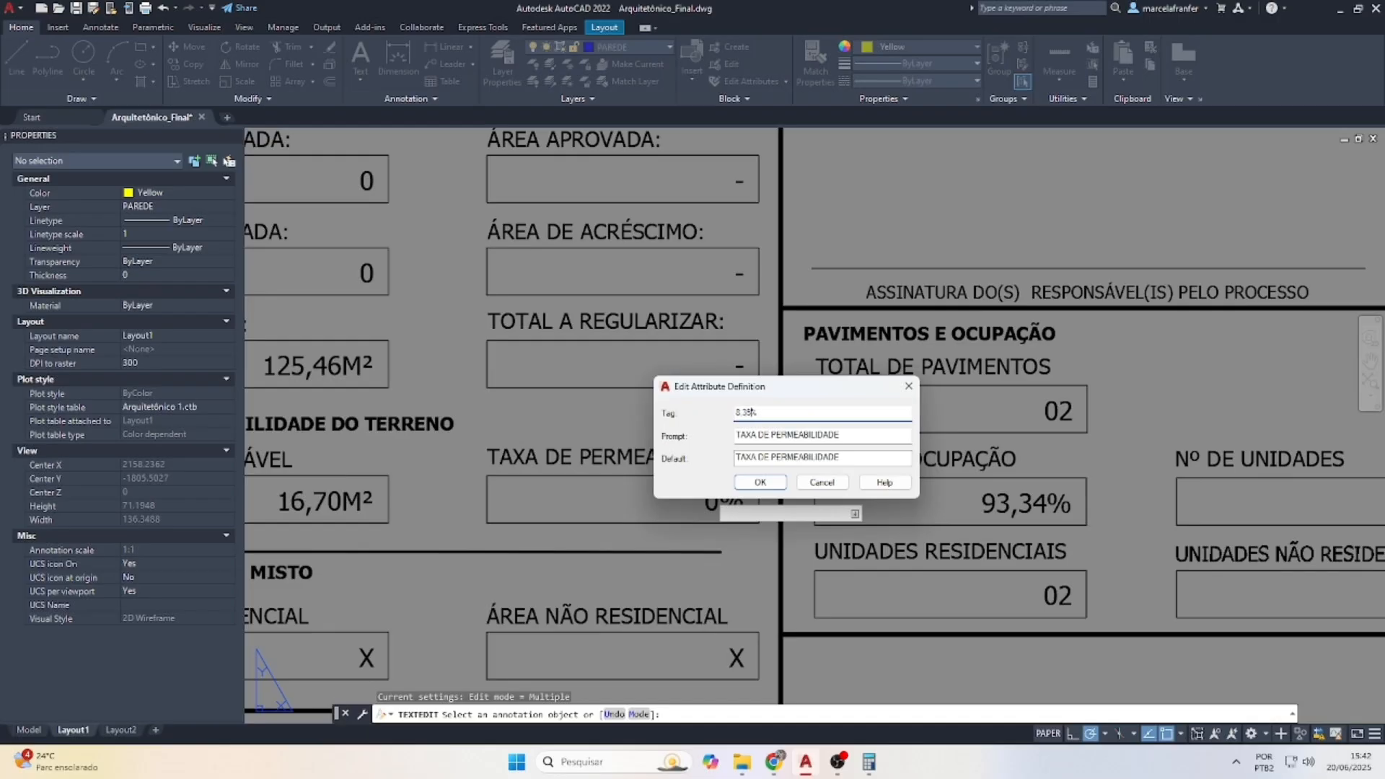
{"action": "left_click", "coordinate": [754, 483]}
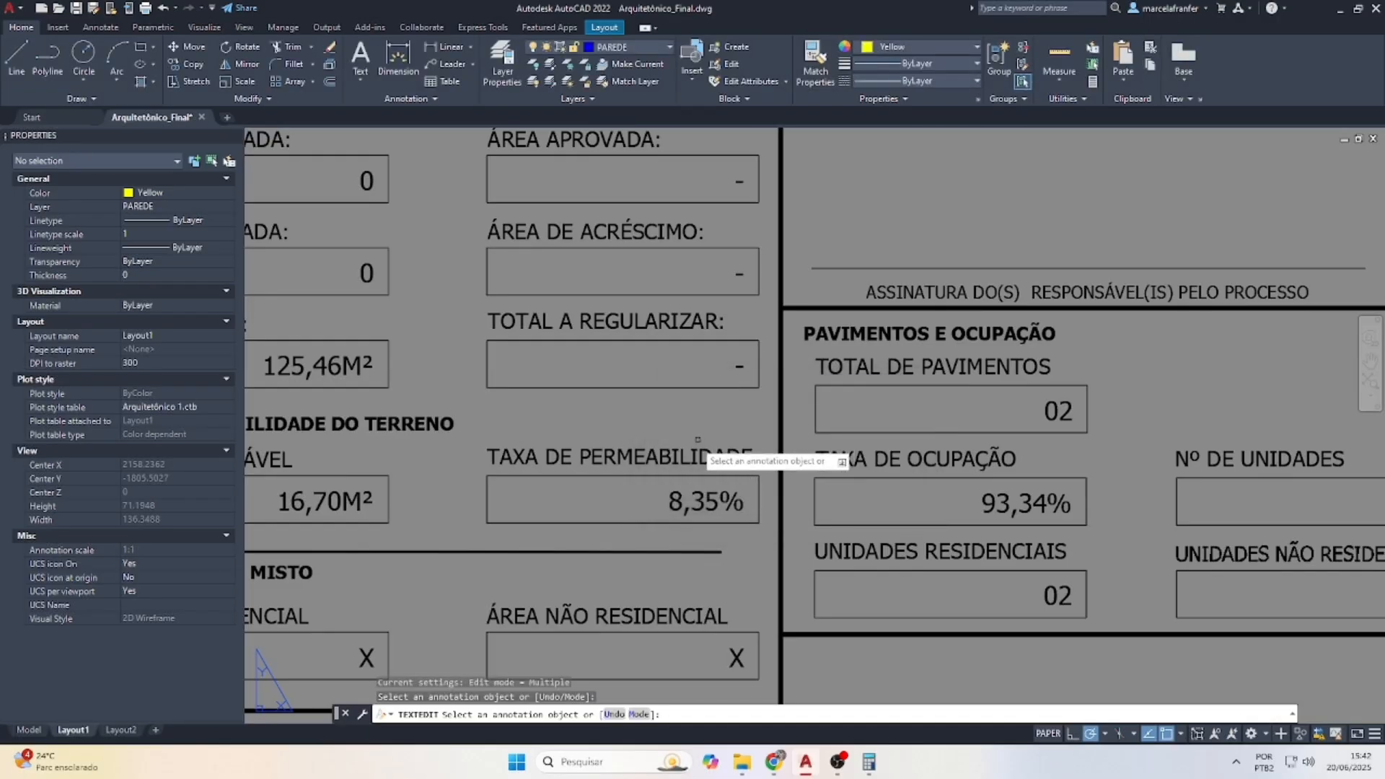
{"action": "key", "text": "Escape"}
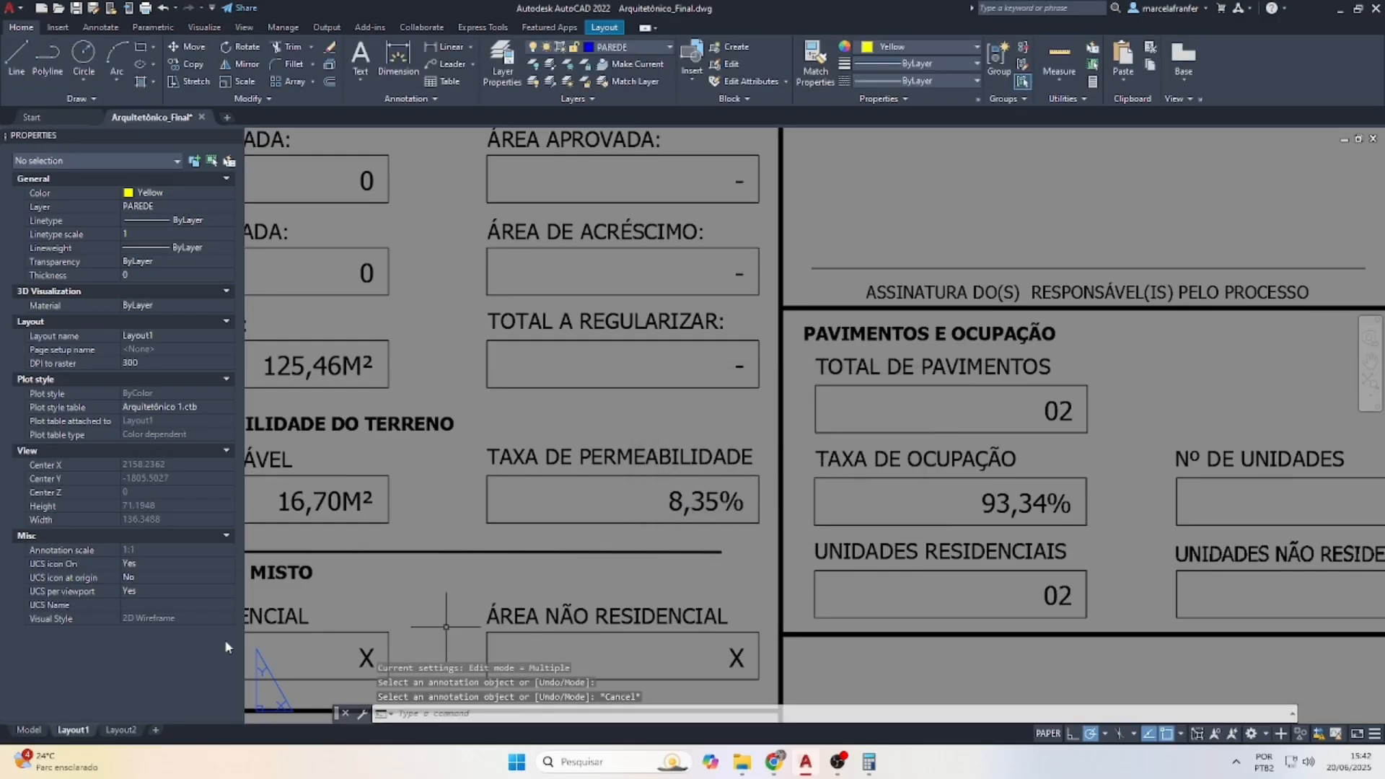
Shorten the CONTEÚDO text from PROJETO_ARQUITETÔNICO_AMPLIAÇÃO to PROJETO_ARQUITETÔNICO_
{"action": "left_click", "coordinate": [32, 728]}
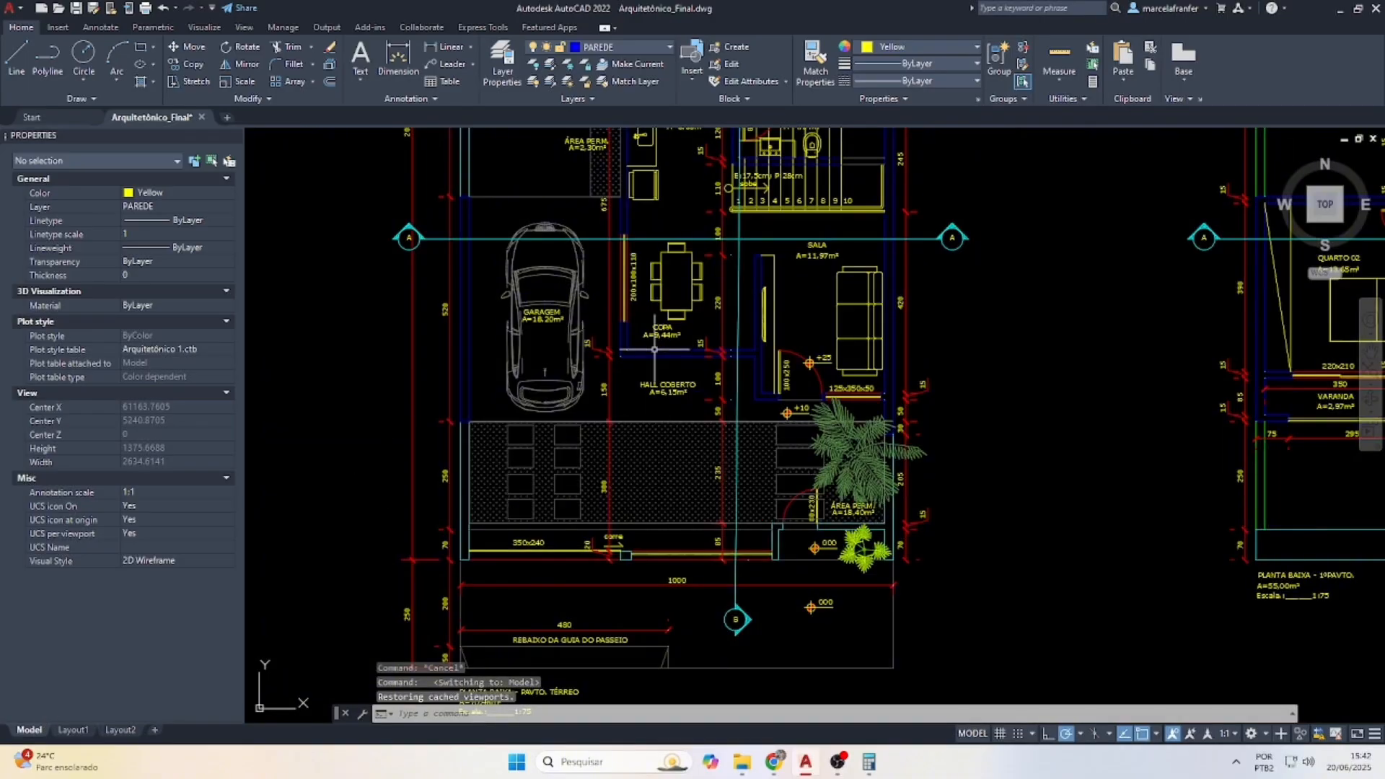
{"action": "scroll", "coordinate": [606, 498], "scroll_direction": "down", "scroll_amount": 6}
{"action": "scroll", "coordinate": [631, 354], "scroll_direction": "up", "scroll_amount": 4}
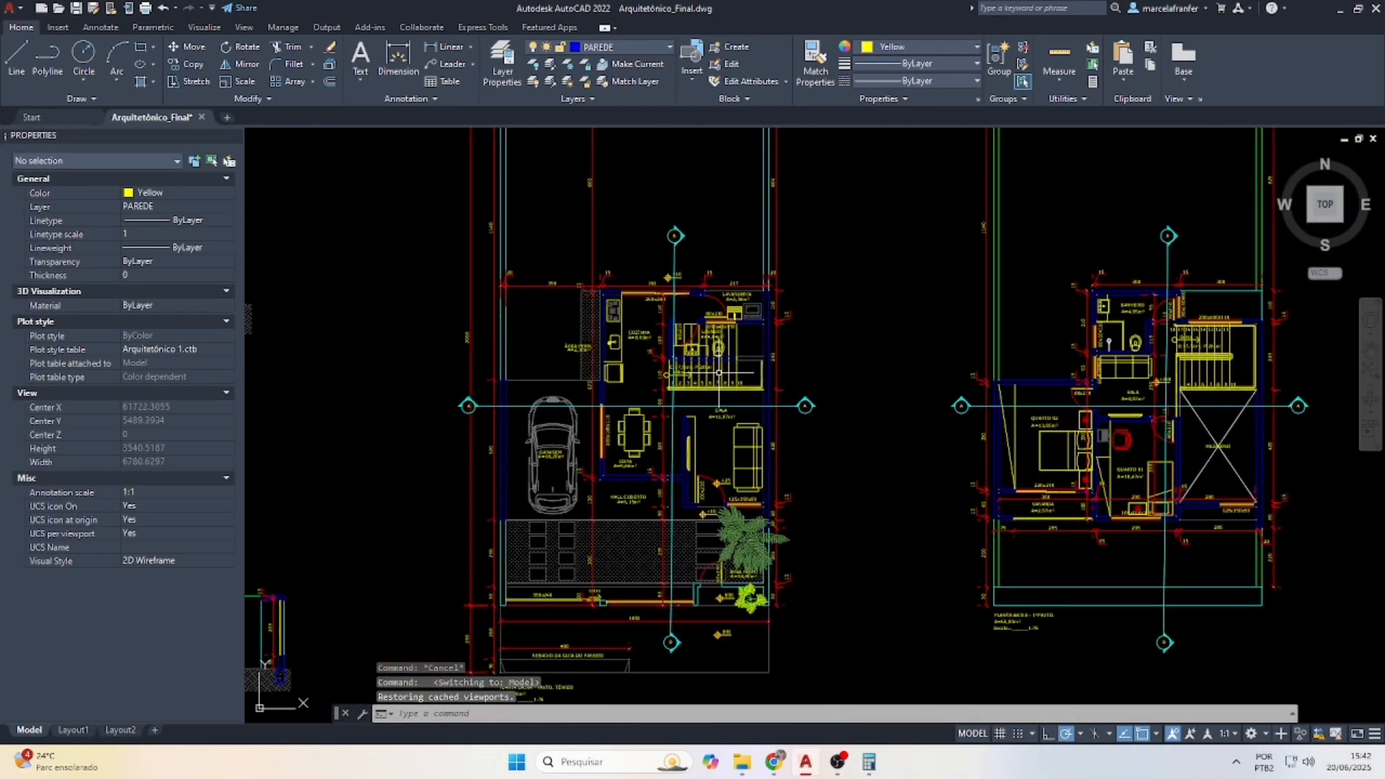
{"action": "scroll", "coordinate": [518, 241], "scroll_direction": "down", "scroll_amount": 2}
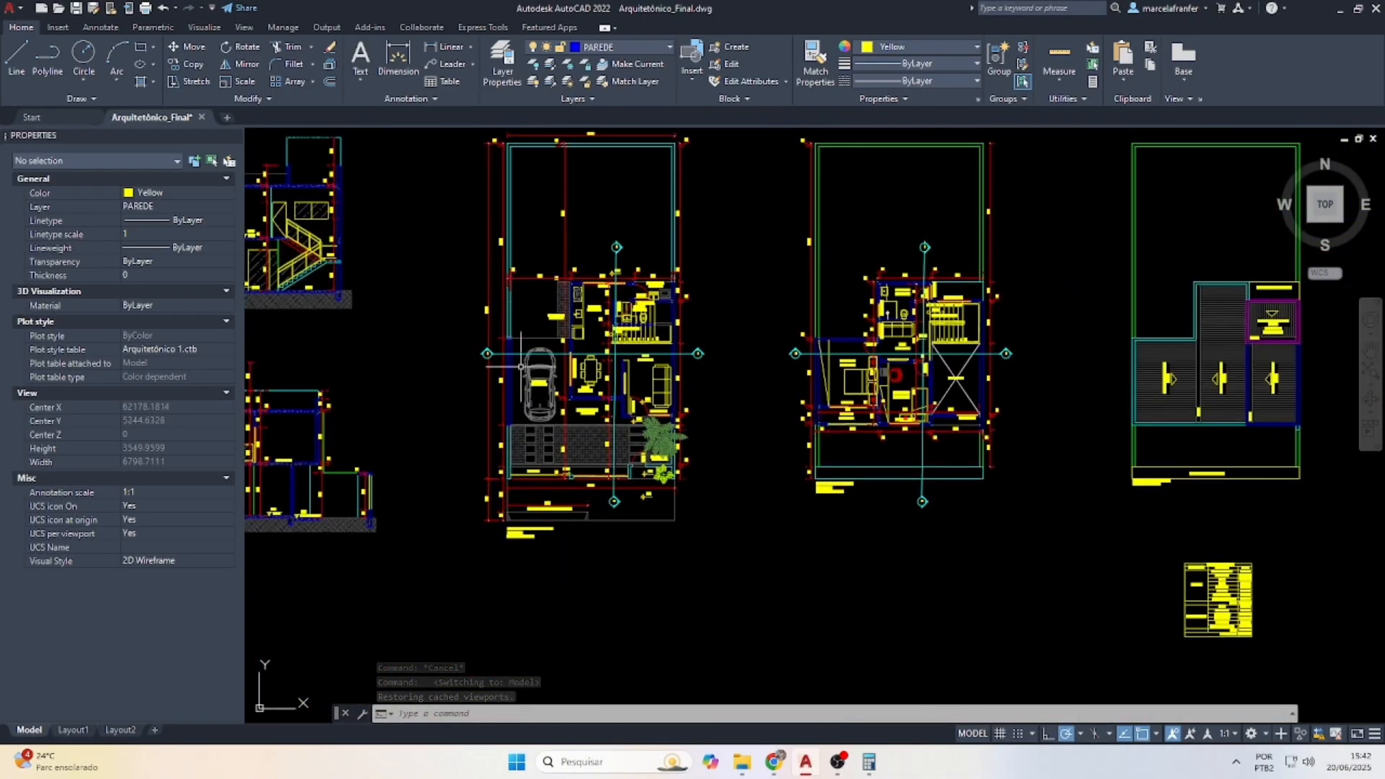
{"action": "scroll", "coordinate": [782, 349], "scroll_direction": "down", "scroll_amount": 2}
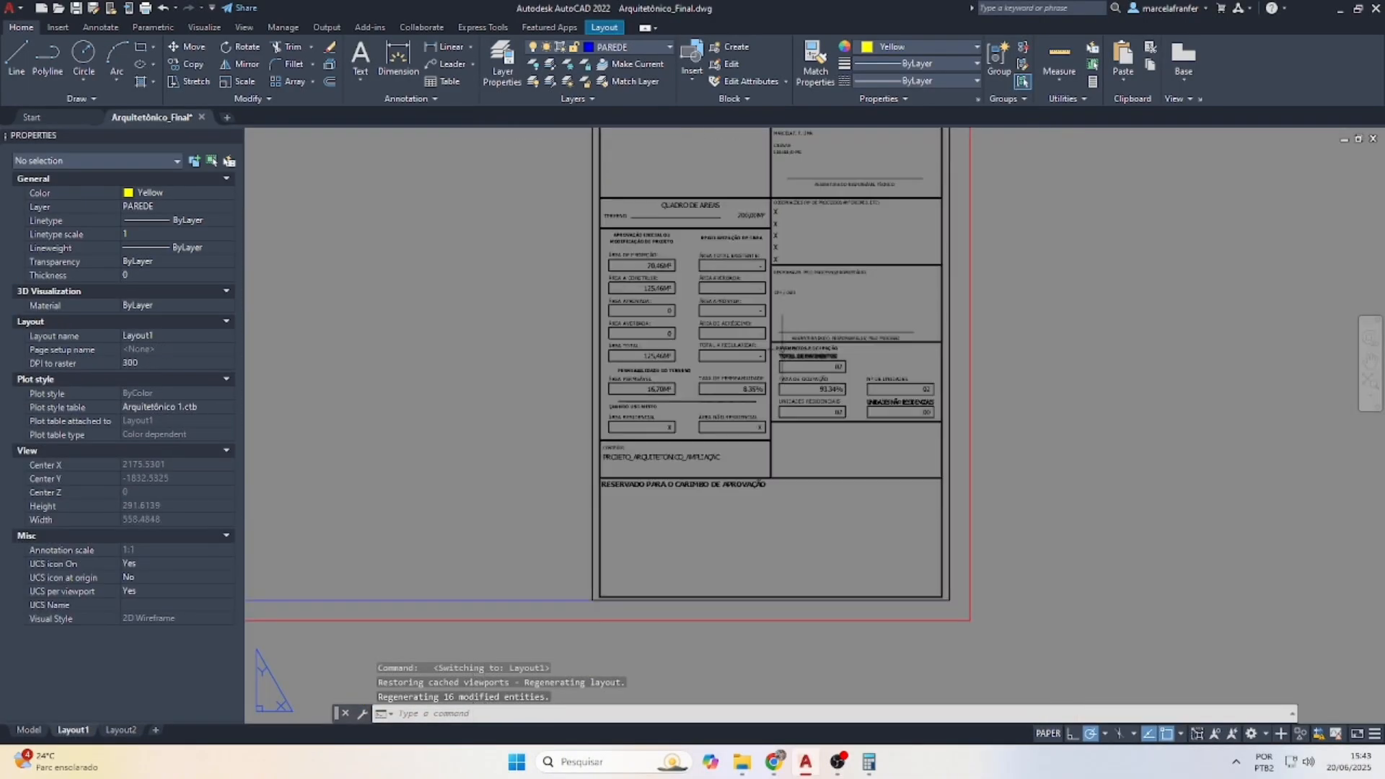
{"action": "scroll", "coordinate": [707, 423], "scroll_direction": "up", "scroll_amount": 3}
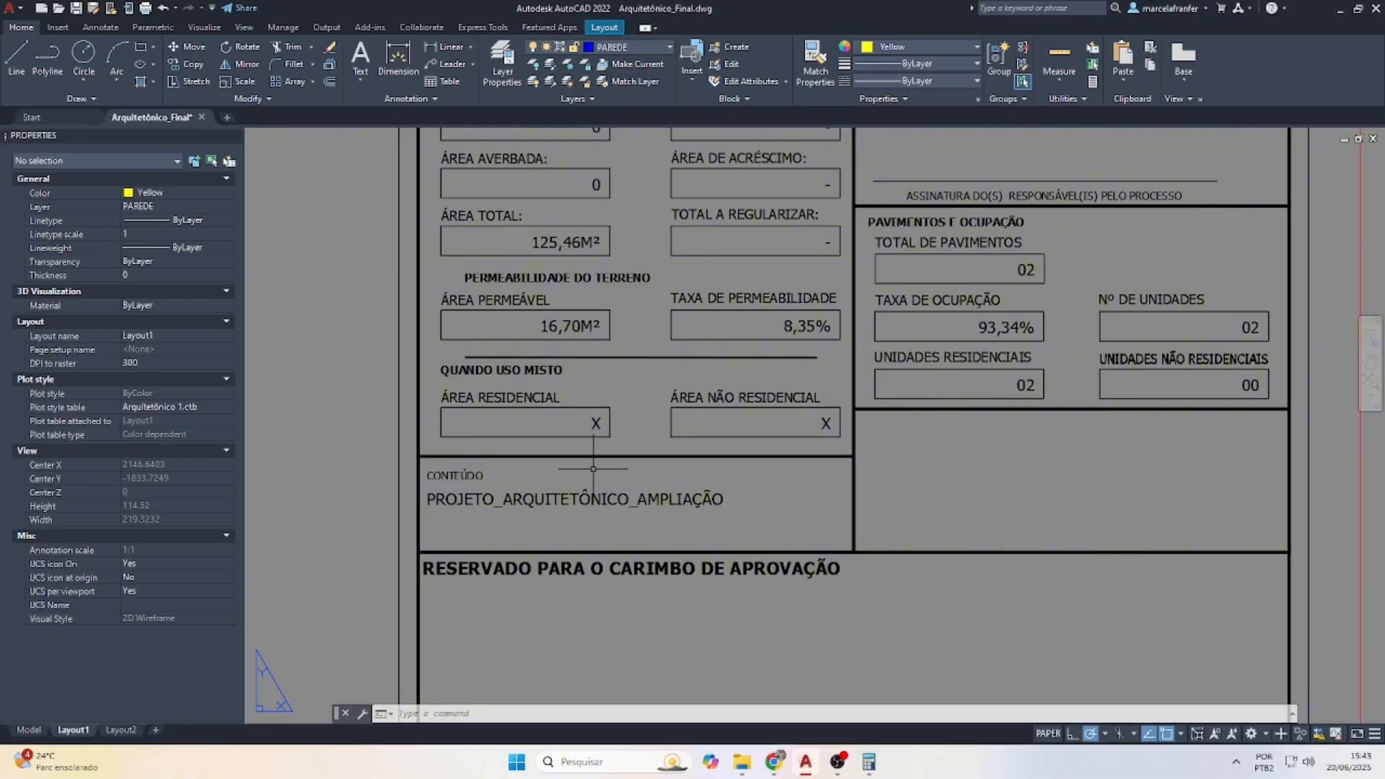
{"action": "double_click", "coordinate": [599, 499]}
{"action": "left_click", "coordinate": [852, 415]}
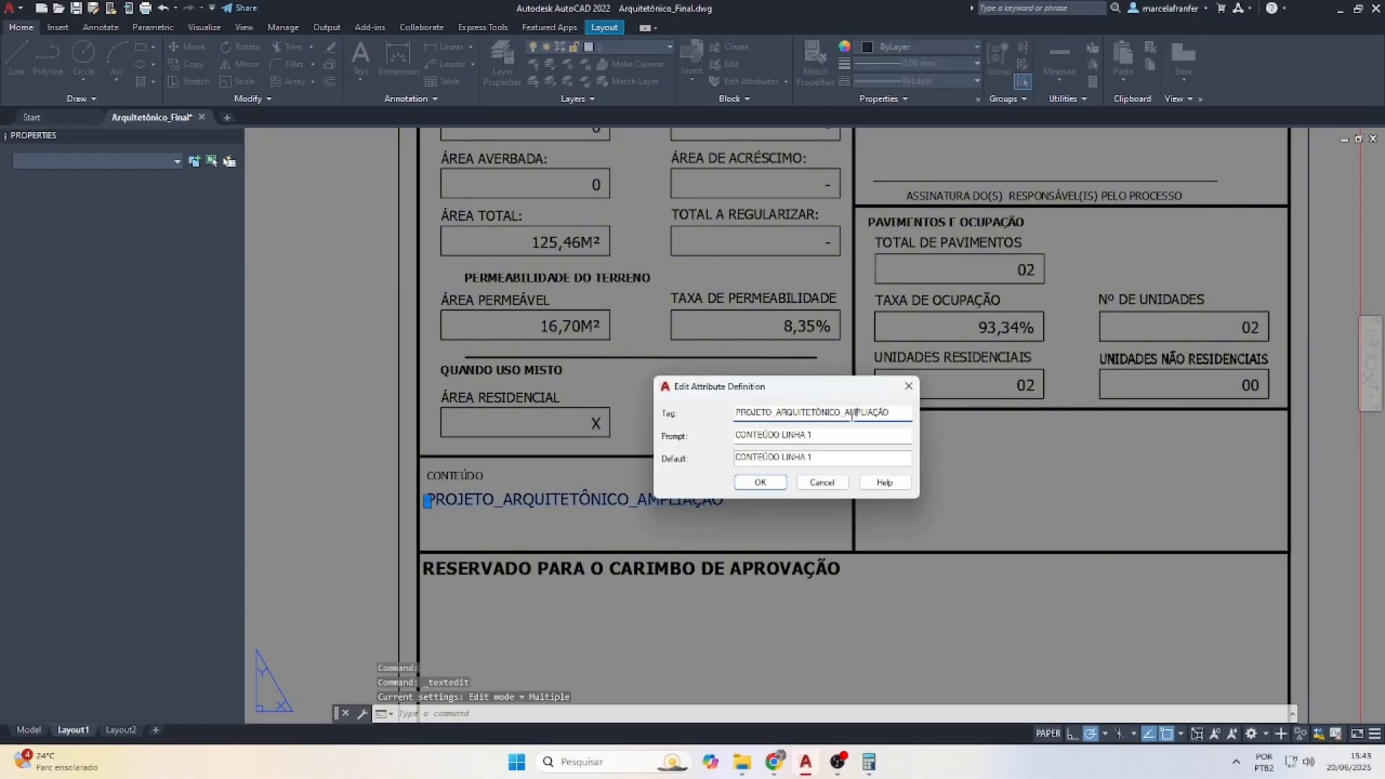
{"action": "left_click", "coordinate": [761, 482]}
Change Nº DE UNIDADES from 02 to 01
{"action": "scroll", "coordinate": [707, 497], "scroll_direction": "down", "scroll_amount": 2}
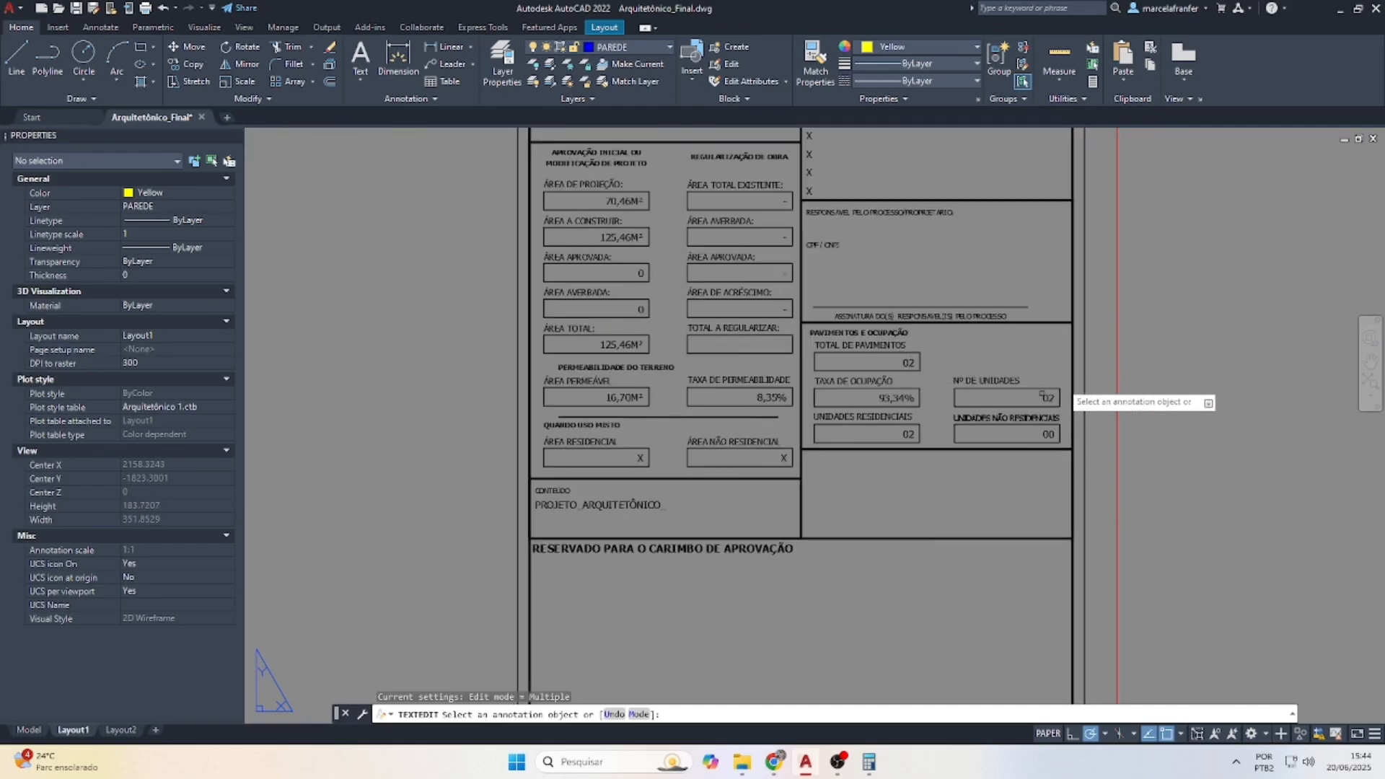
{"action": "left_click", "coordinate": [1048, 399]}
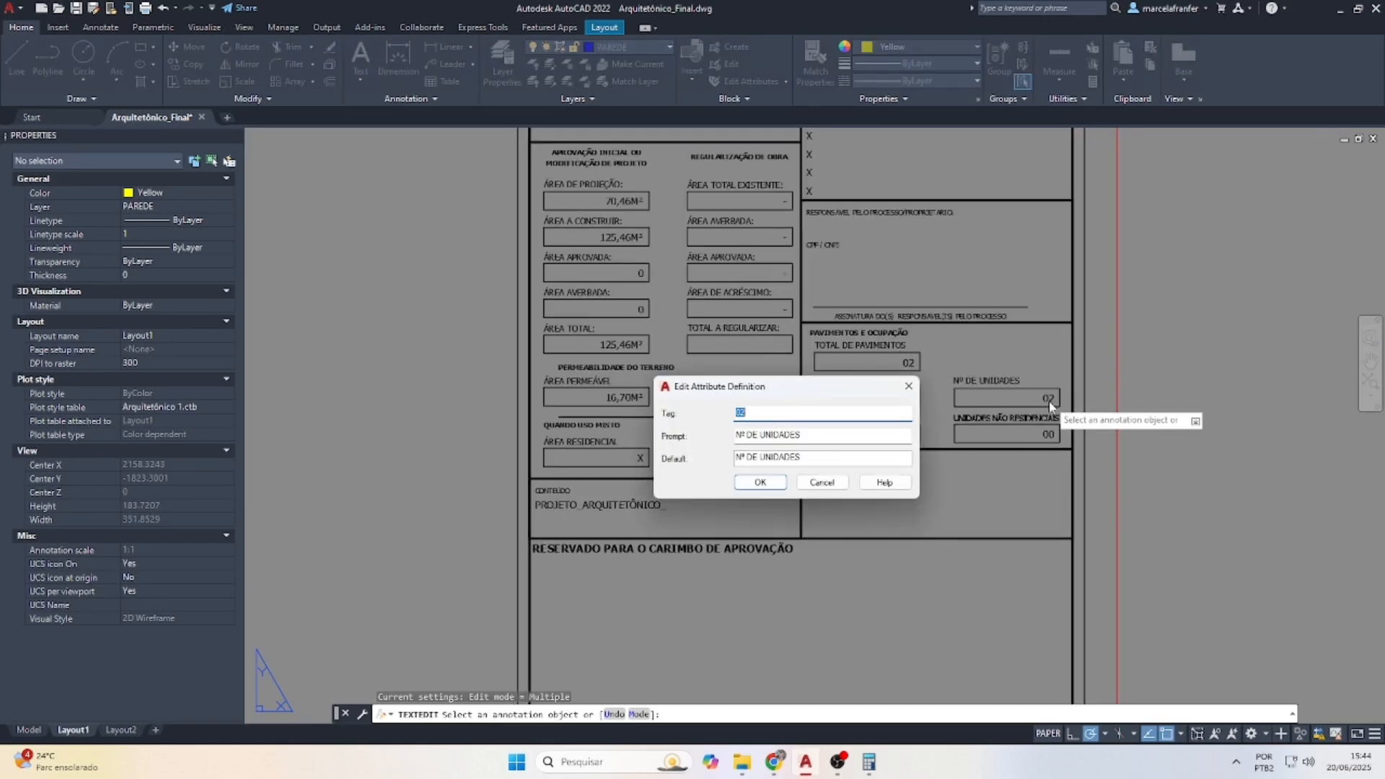
{"action": "type", "text": "01"}
{"action": "key", "text": "Return"}
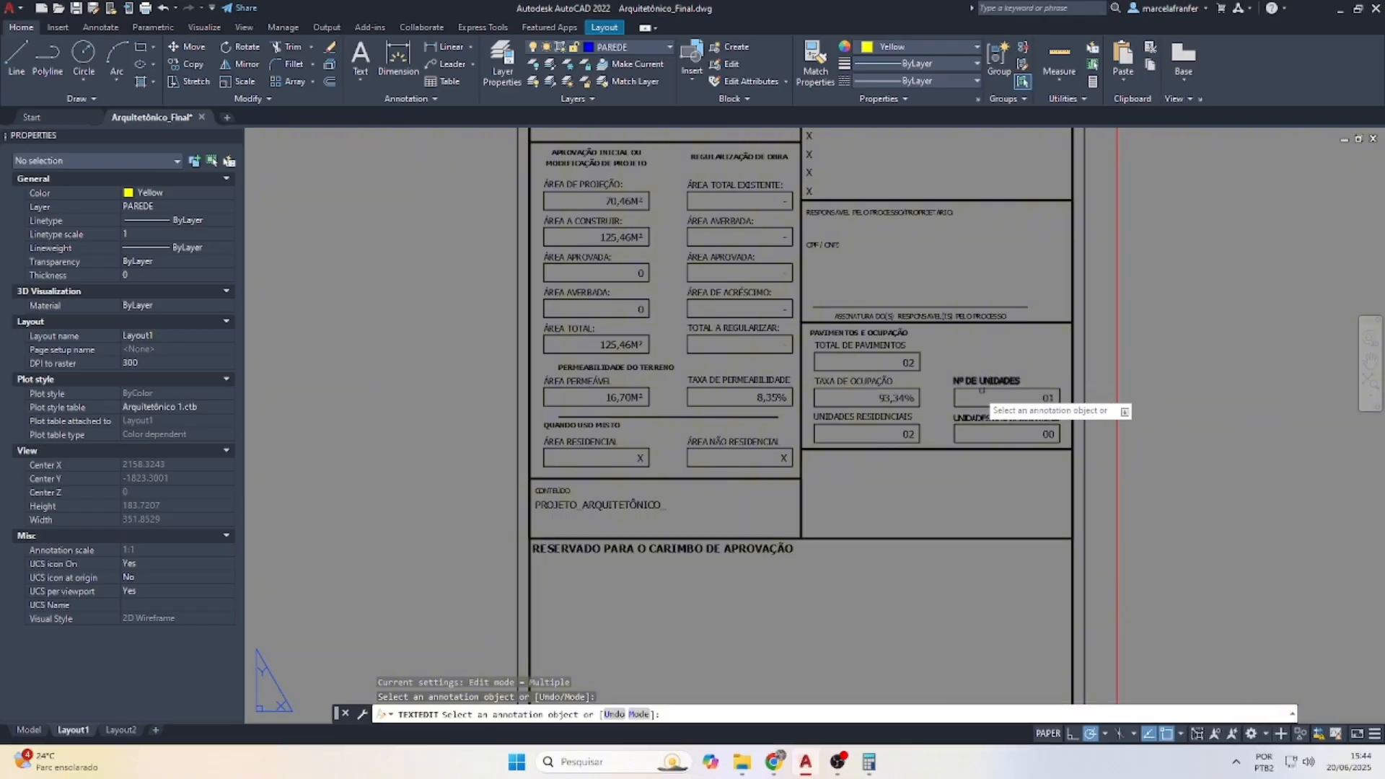
{"action": "scroll", "coordinate": [918, 388], "scroll_direction": "up", "scroll_amount": 2}
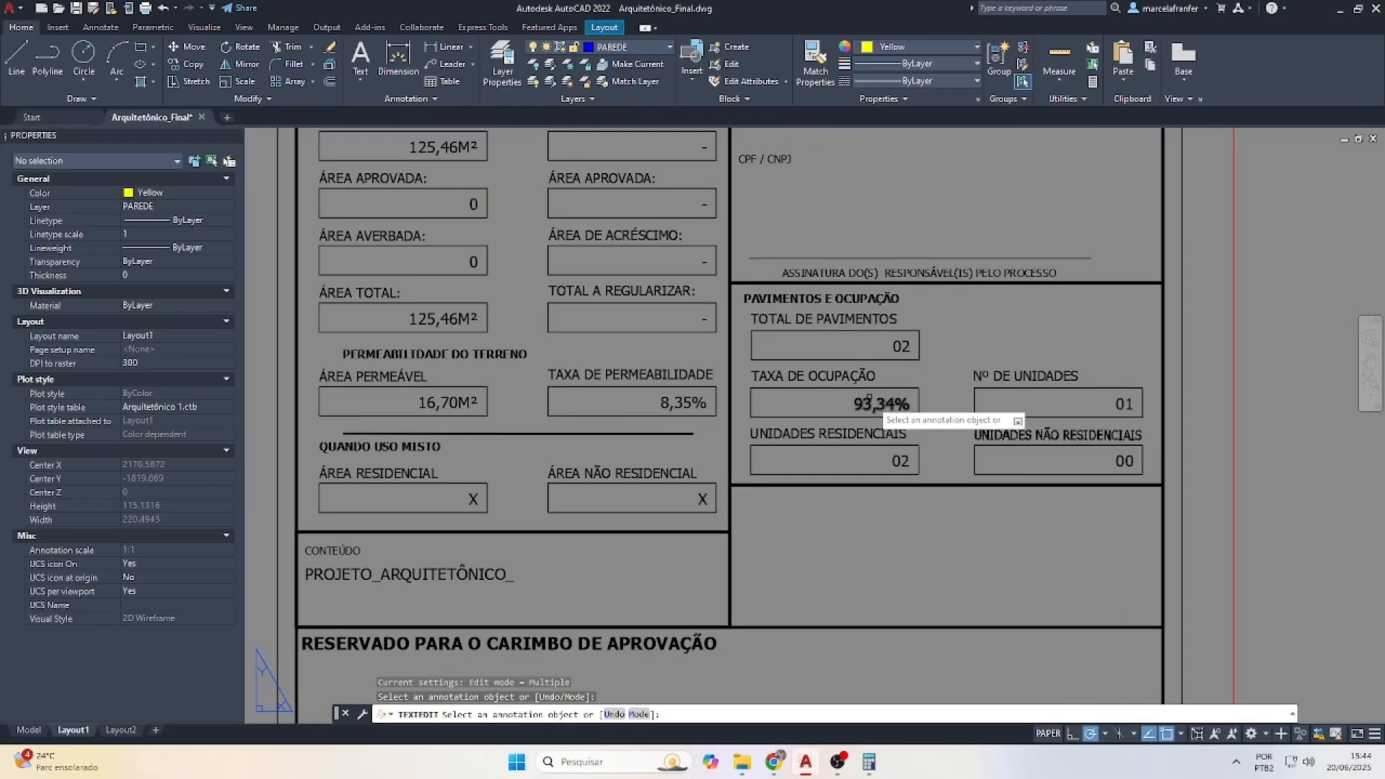
{"action": "scroll", "coordinate": [794, 457], "scroll_direction": "down", "scroll_amount": 1}
{"action": "scroll", "coordinate": [580, 254], "scroll_direction": "up", "scroll_amount": 1}
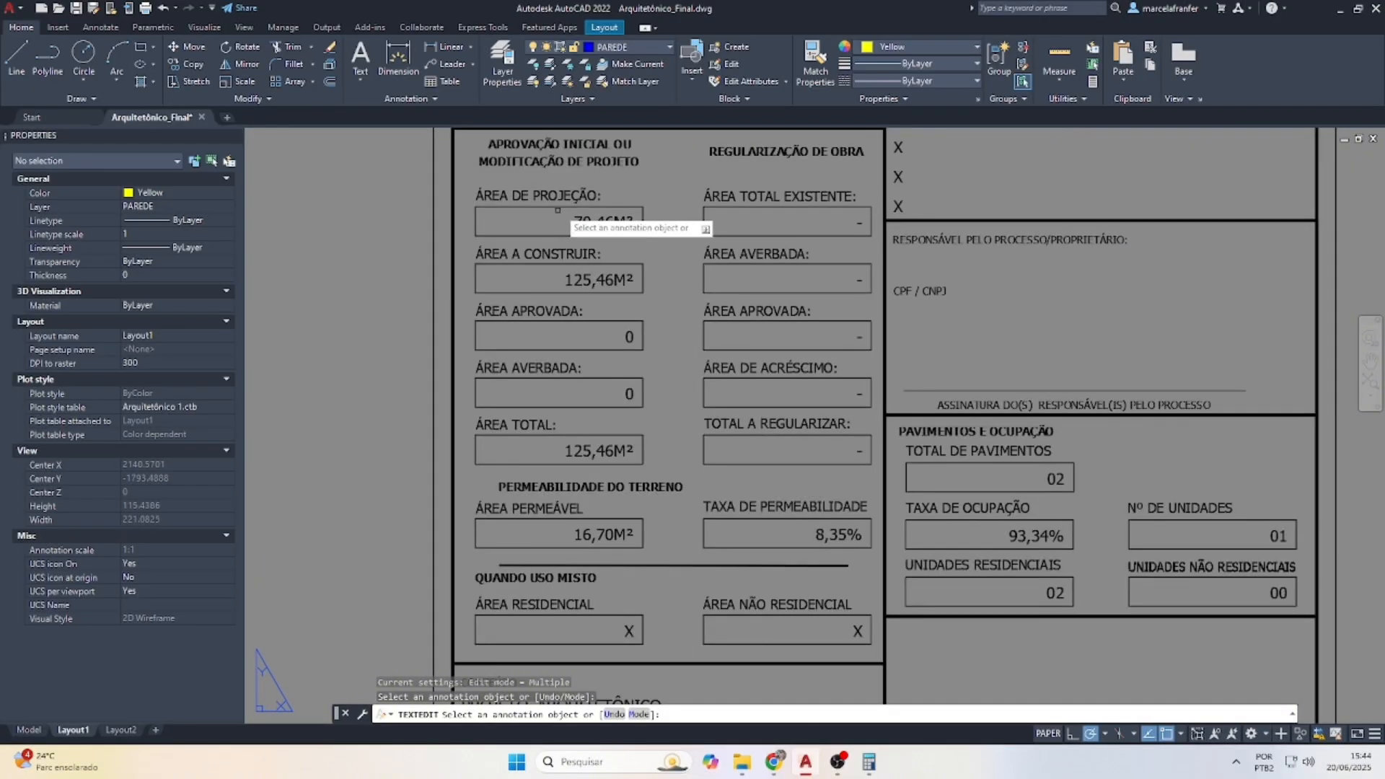
Compute 70,46 ÷ 200 × 100 in Calculator to get the 35,23 occupancy rate
{"action": "scroll", "coordinate": [608, 244], "scroll_direction": "down", "scroll_amount": 4}
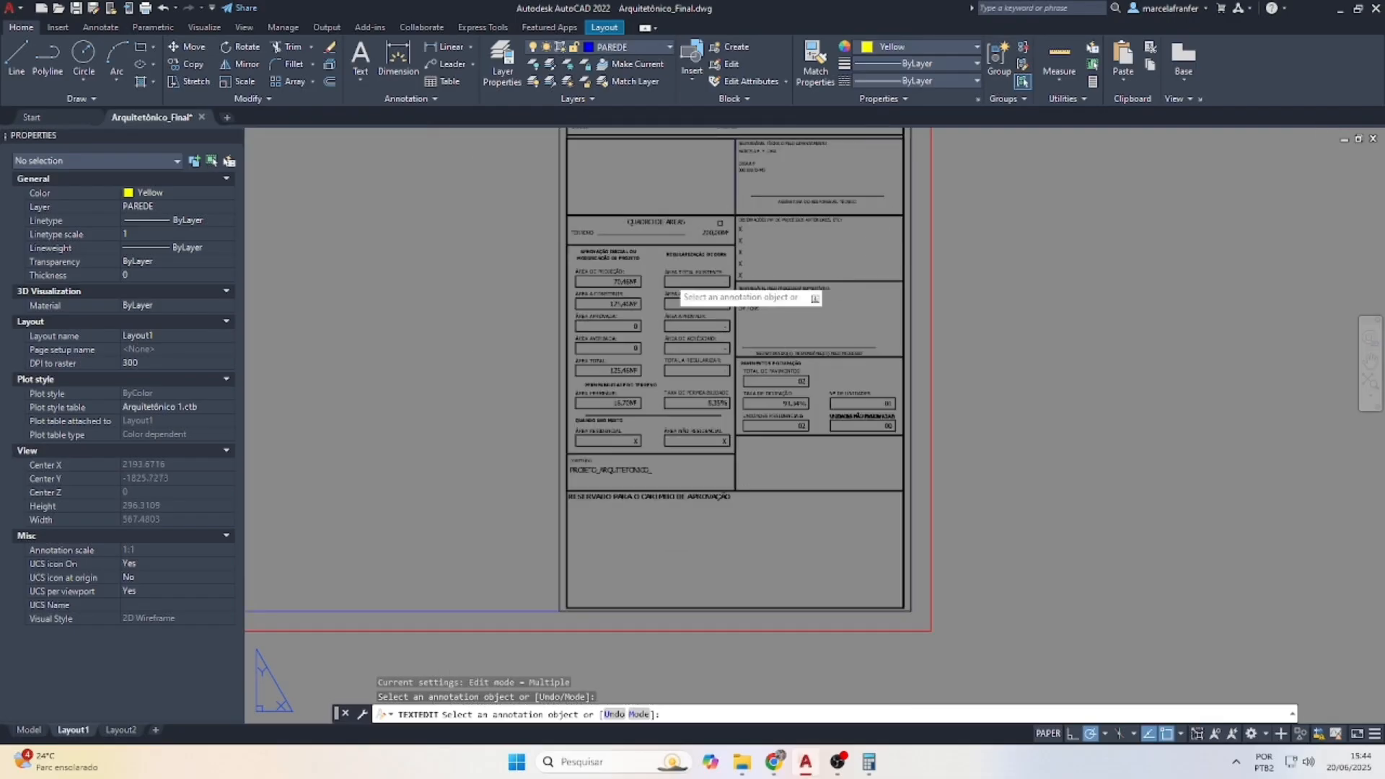
{"action": "scroll", "coordinate": [690, 173], "scroll_direction": "up", "scroll_amount": 2}
{"action": "left_click", "coordinate": [870, 762]}
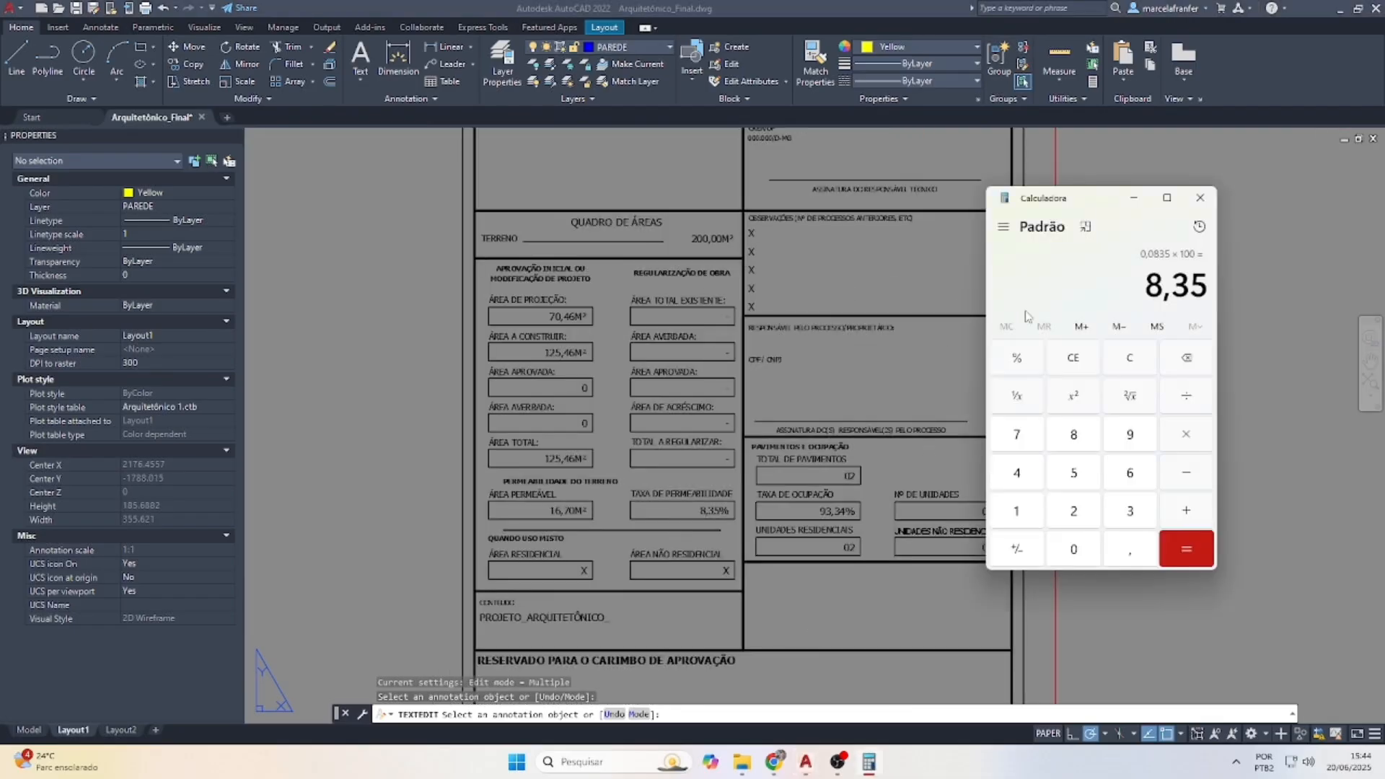
{"action": "left_click", "coordinate": [1130, 358]}
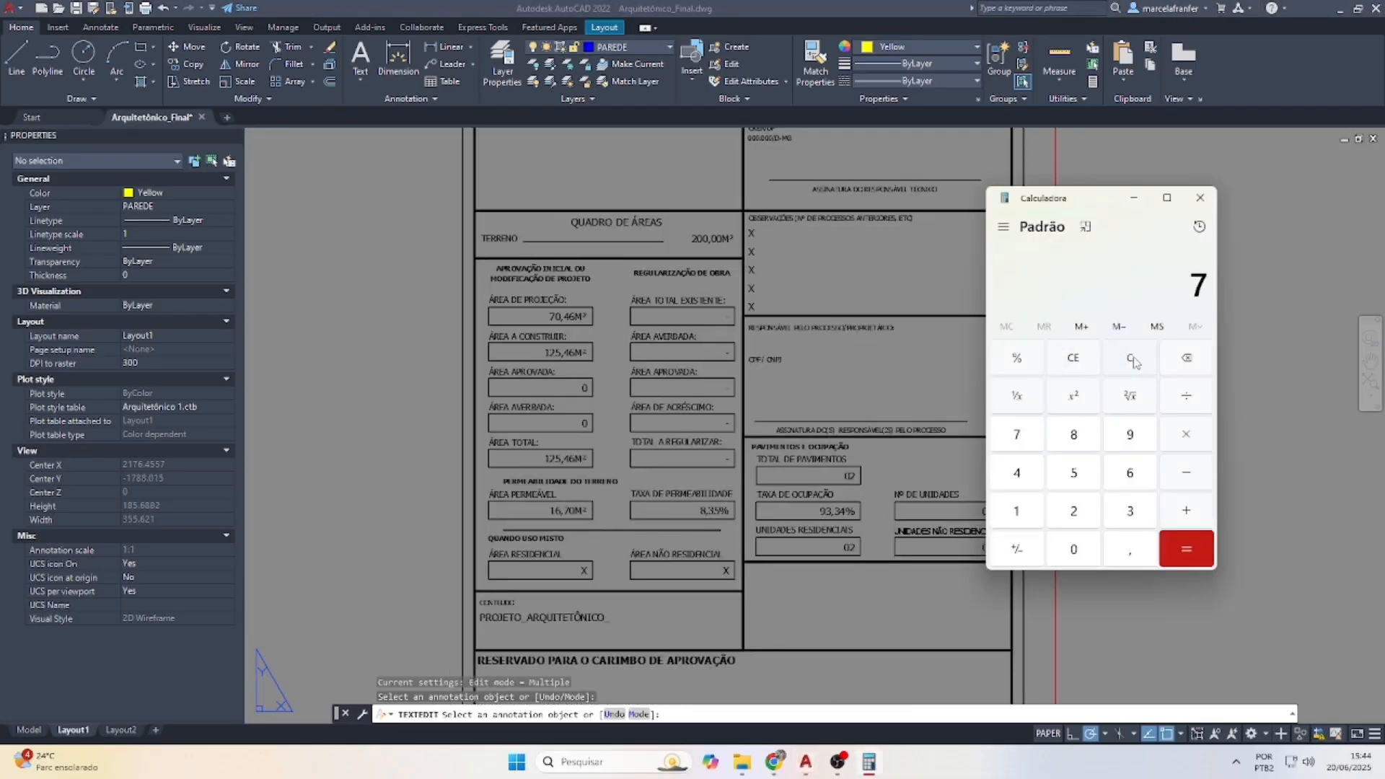
{"action": "type", "text": "70,46"}
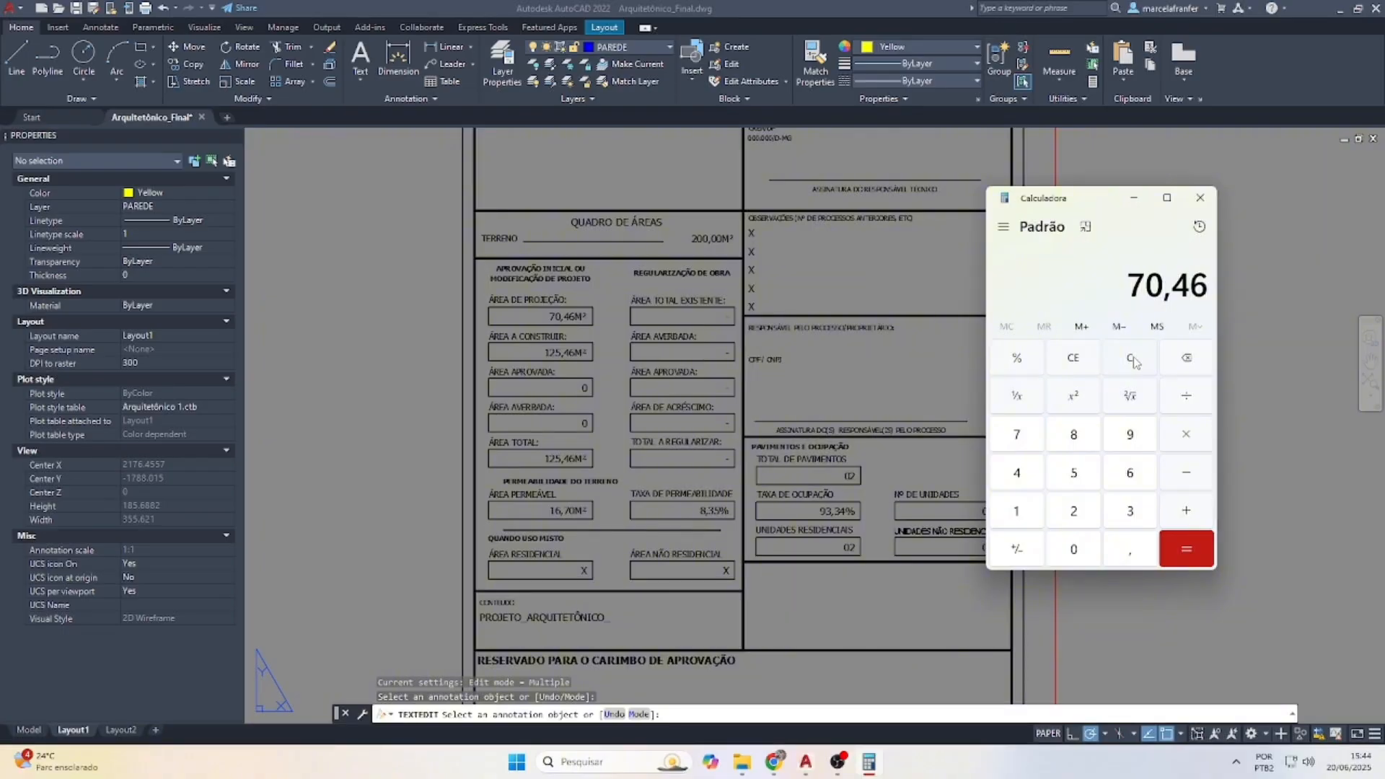
{"action": "type", "text": " ÷ 200"}
{"action": "key", "text": "Return"}
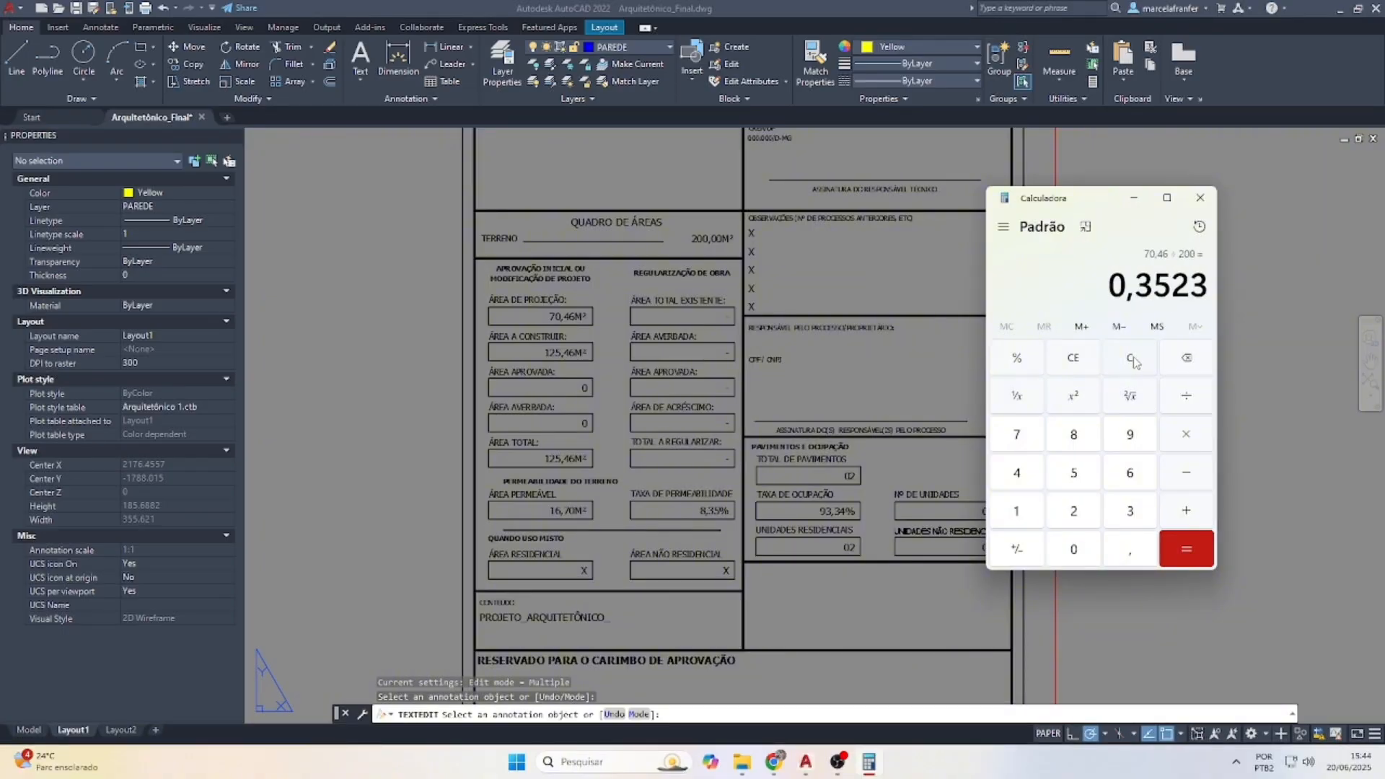
{"action": "type", "text": "100"}
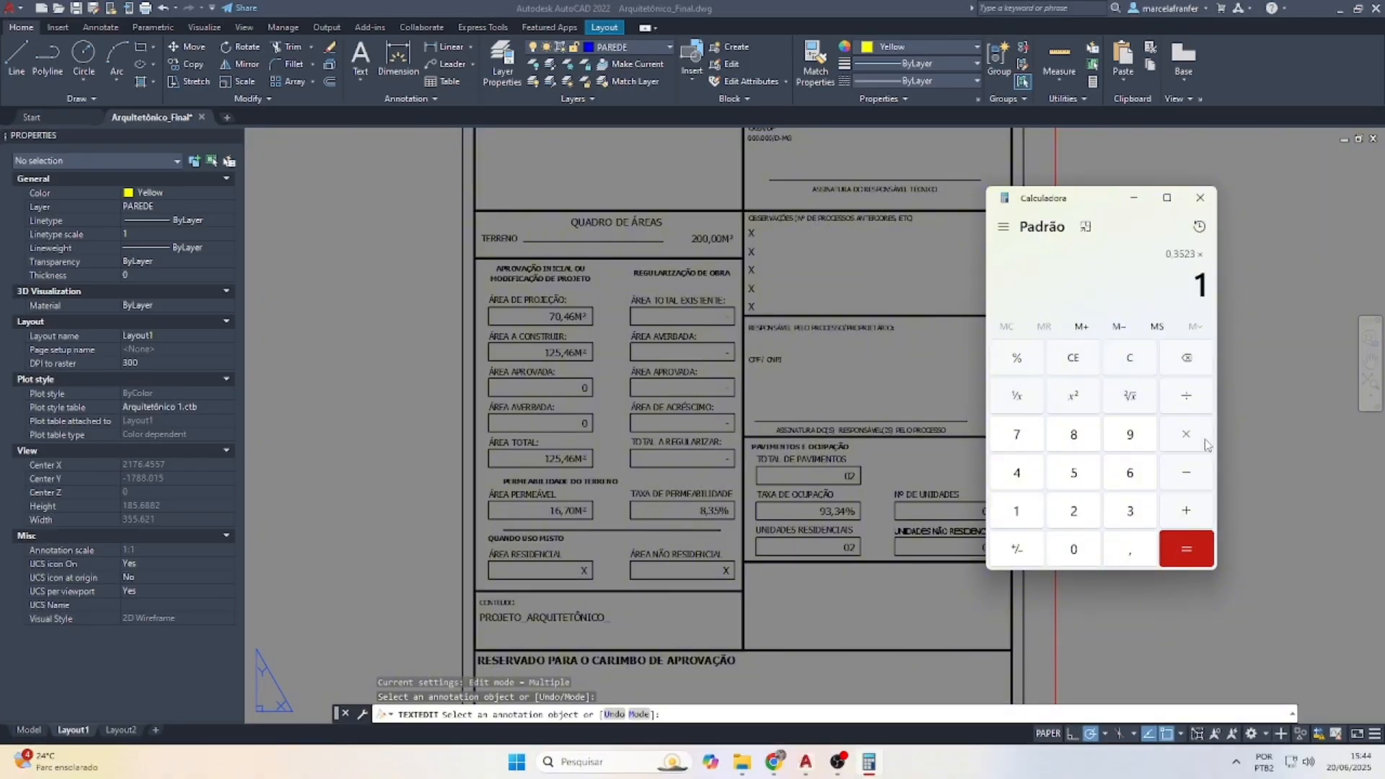
{"action": "key", "text": "Return"}
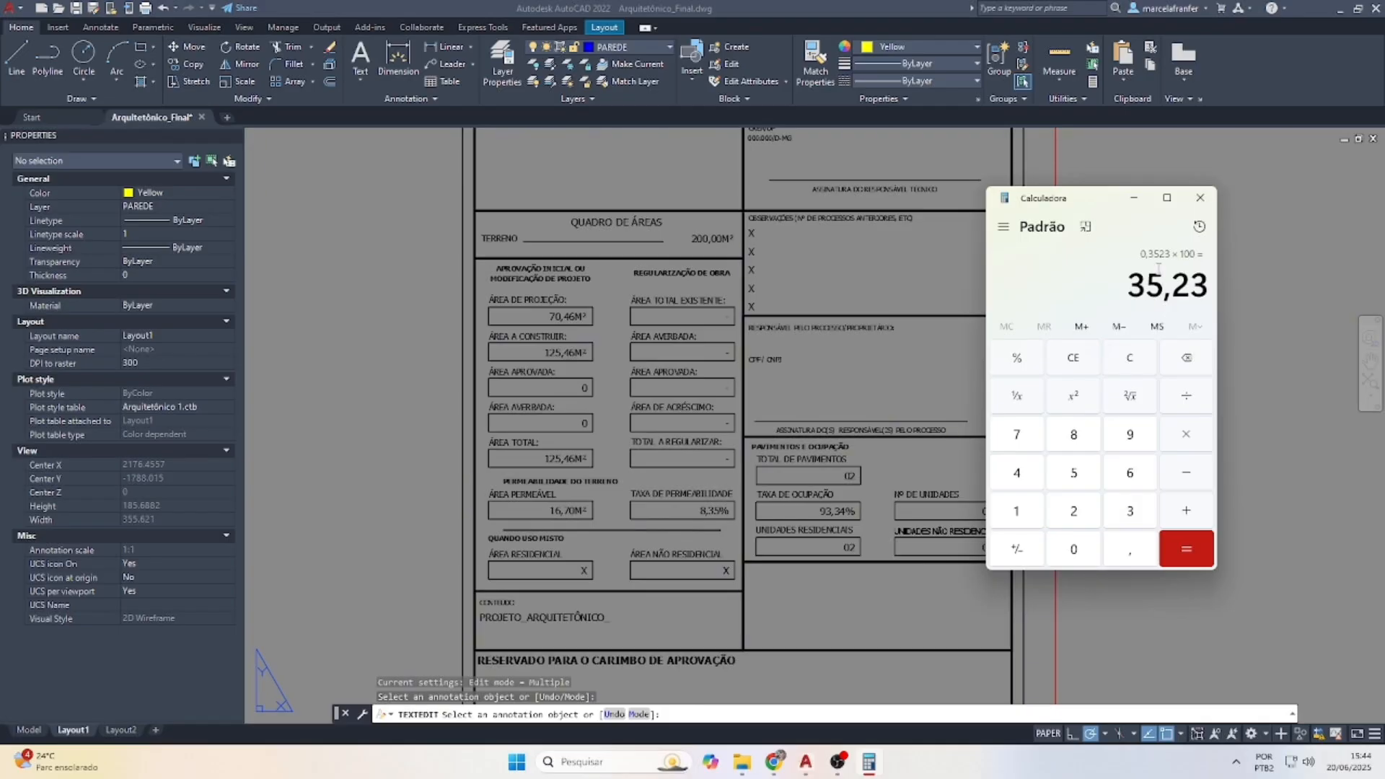
Set TAXA DE OCUPAÇÃO from 93,34% to 35,23% and UNIDADES RESIDENCIAIS to 01
{"action": "left_click", "coordinate": [886, 529]}
{"action": "left_click", "coordinate": [837, 511]}
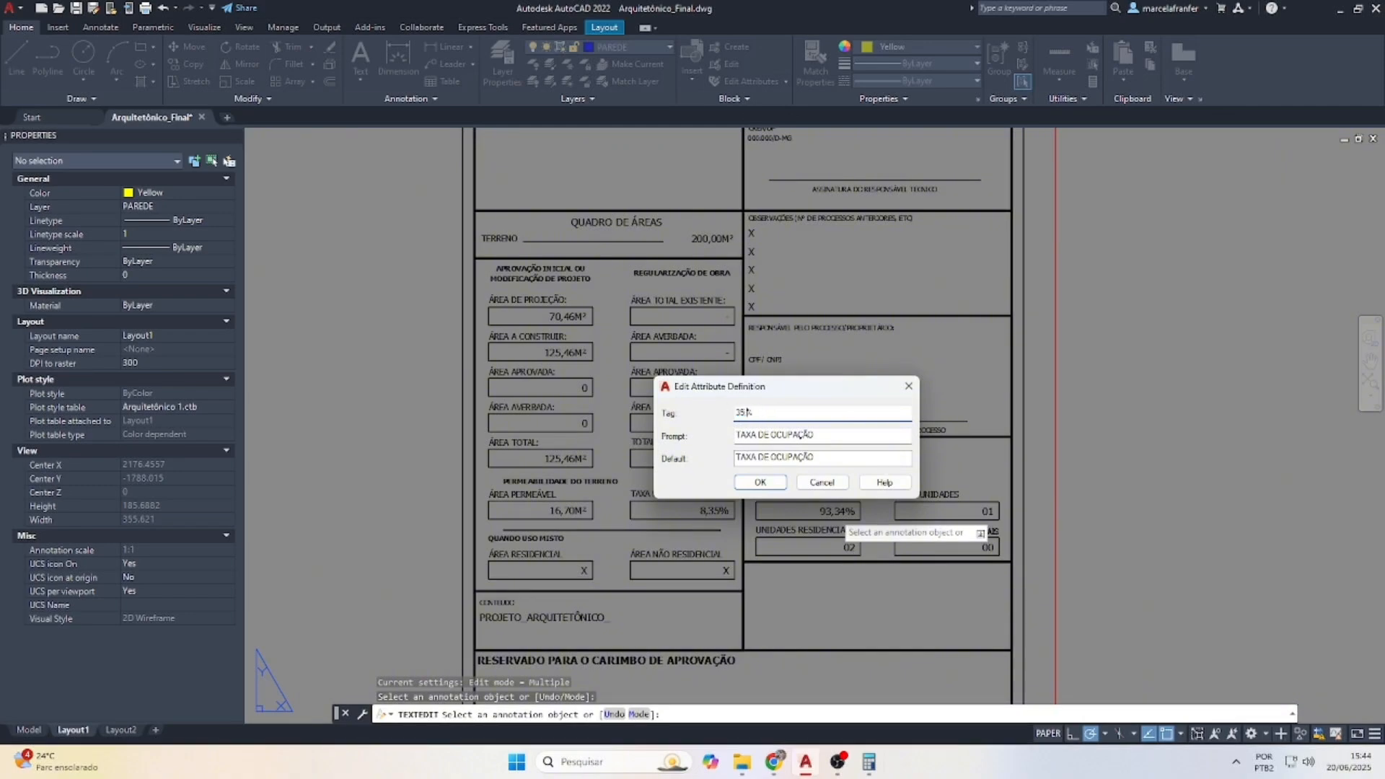
{"action": "left_click", "coordinate": [761, 482]}
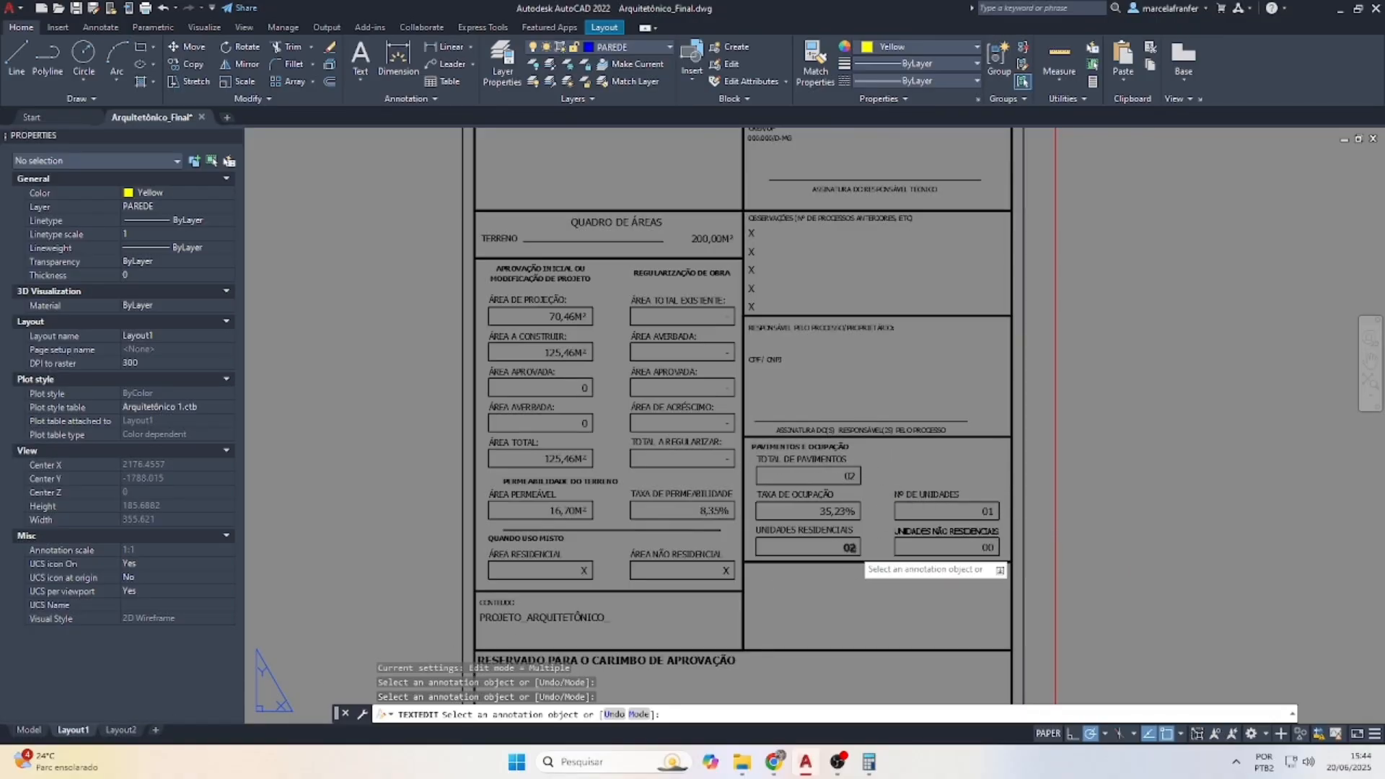
{"action": "left_click", "coordinate": [852, 550]}
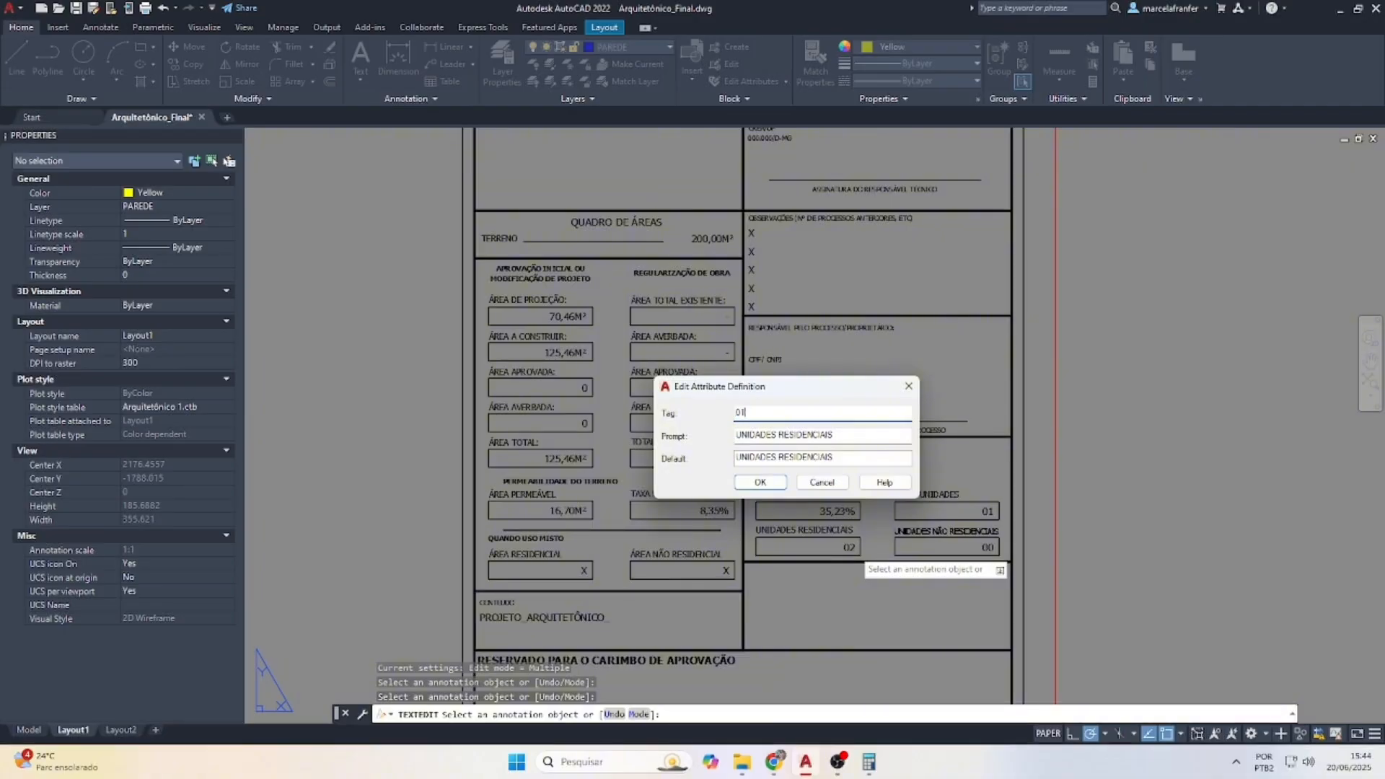
{"action": "key", "text": "Return"}
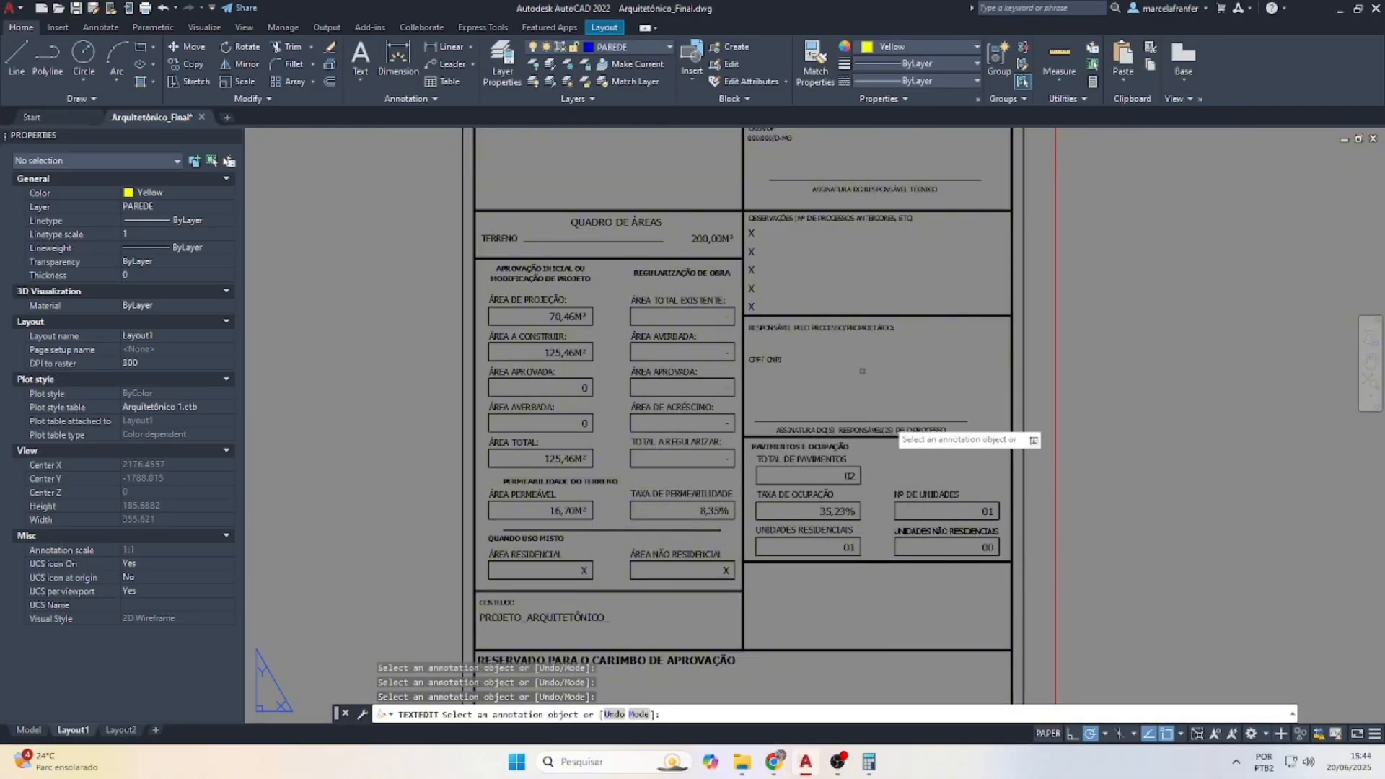
{"action": "scroll", "coordinate": [866, 382], "scroll_direction": "up", "scroll_amount": 2}
{"action": "key", "text": "Escape"}
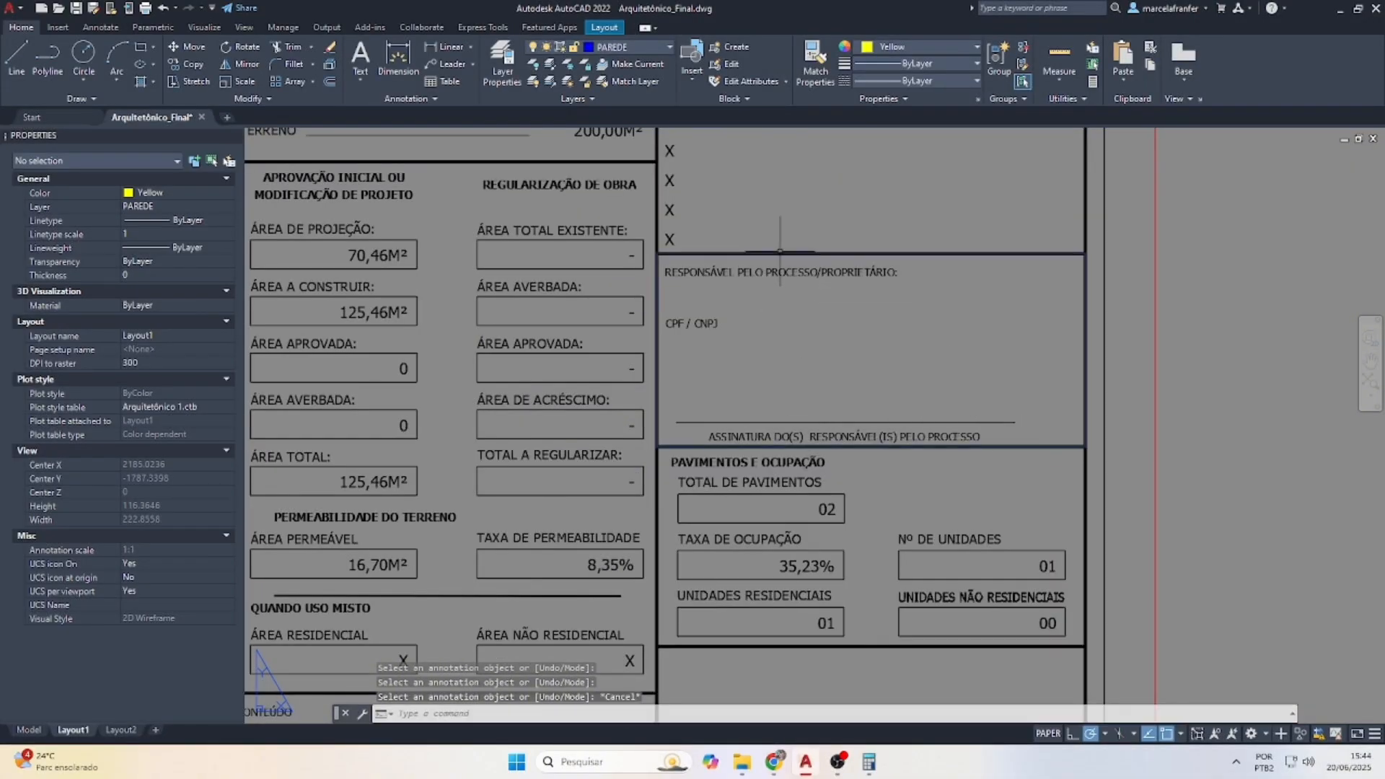
Copy the responsible-party heading below itself and replace its text with the owner's name
{"action": "left_click", "coordinate": [792, 272]}
{"action": "key", "text": "Return"}
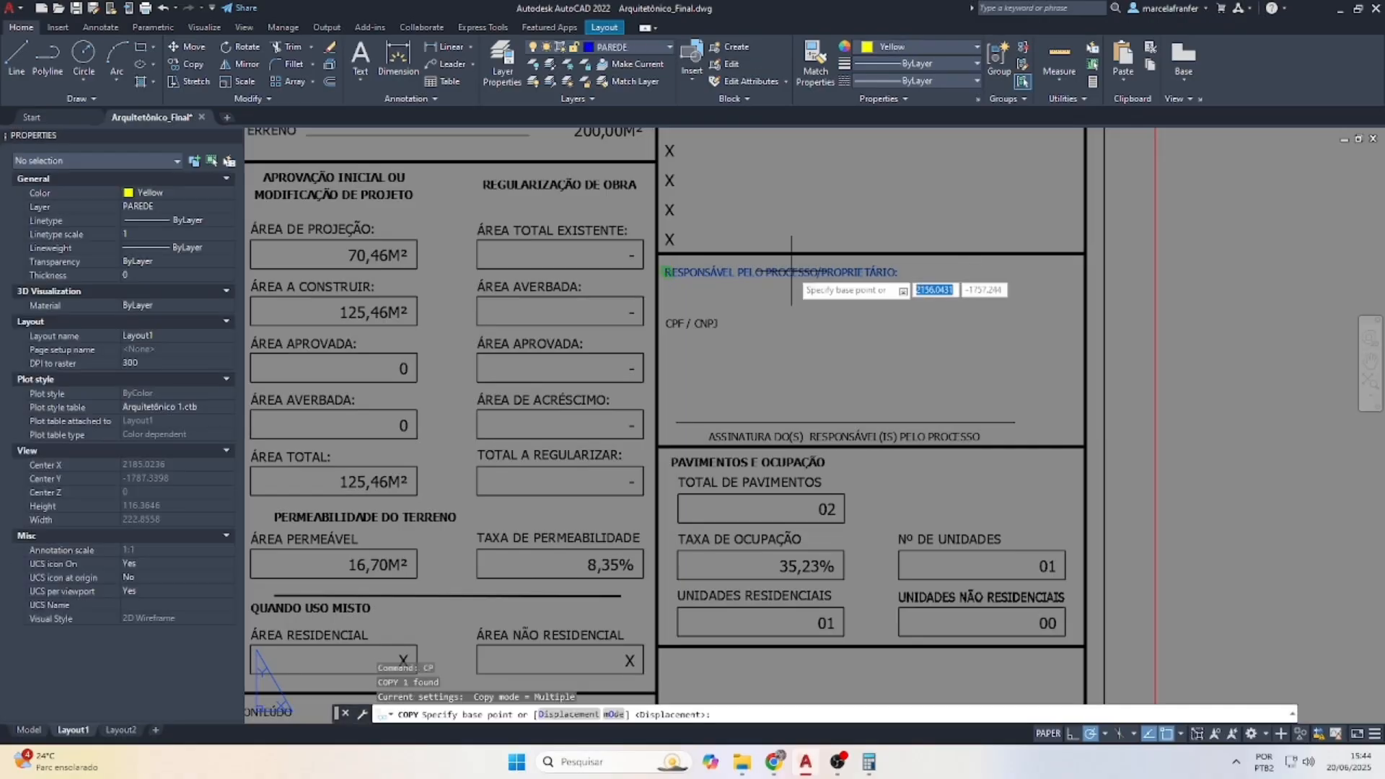
{"action": "left_click", "coordinate": [666, 272]}
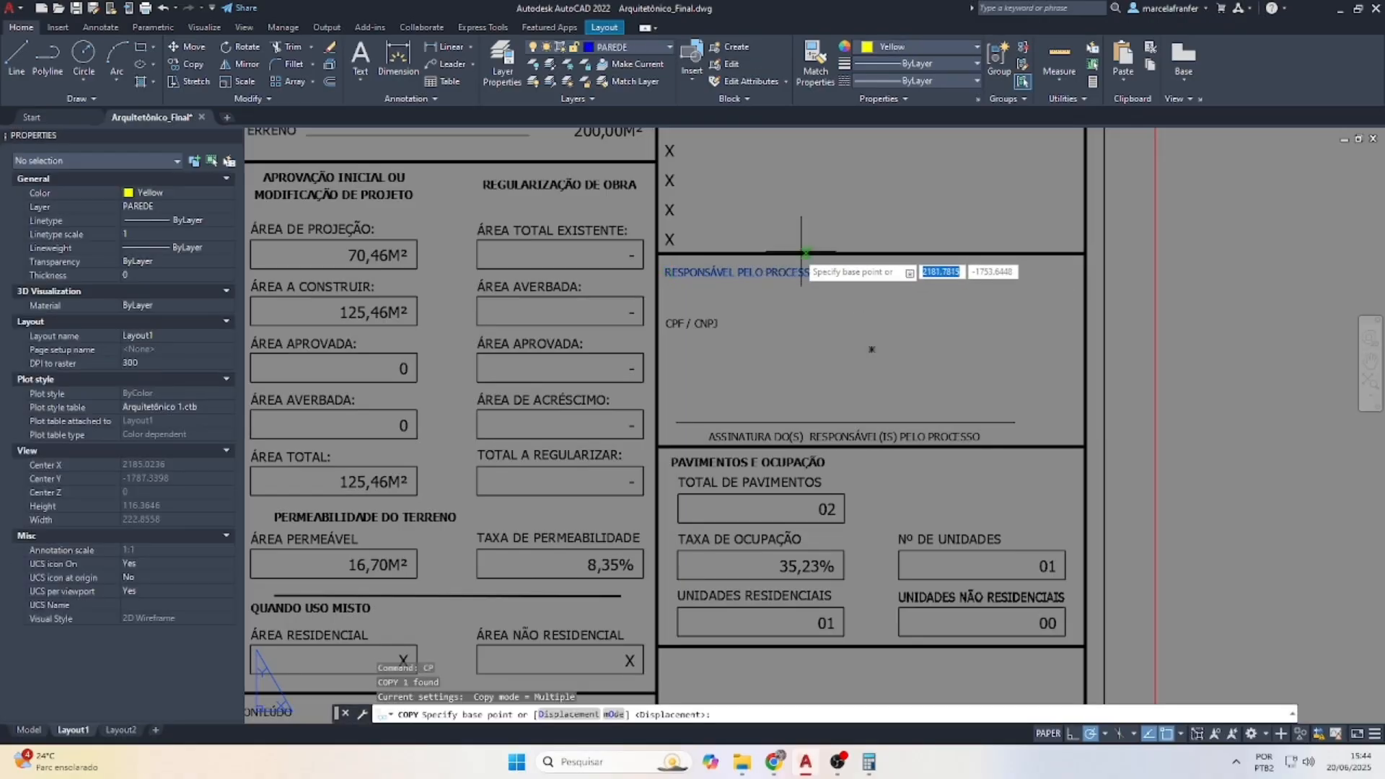
{"action": "scroll", "coordinate": [681, 301], "scroll_direction": "up", "scroll_amount": 2}
{"action": "double_click", "coordinate": [741, 289]}
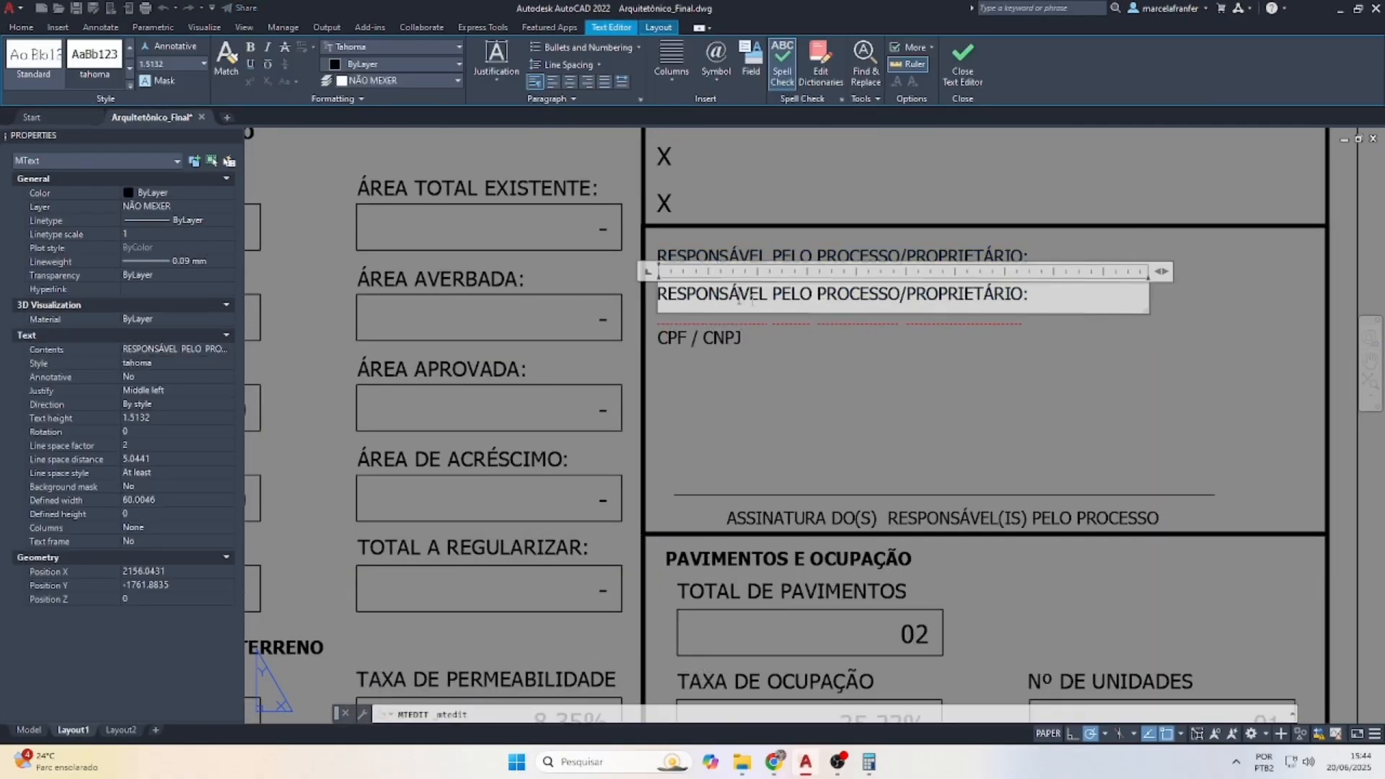
{"action": "left_click_drag", "start_coordinate": [1029, 294], "coordinate": [563, 295]}
{"action": "type", "text": "J"}
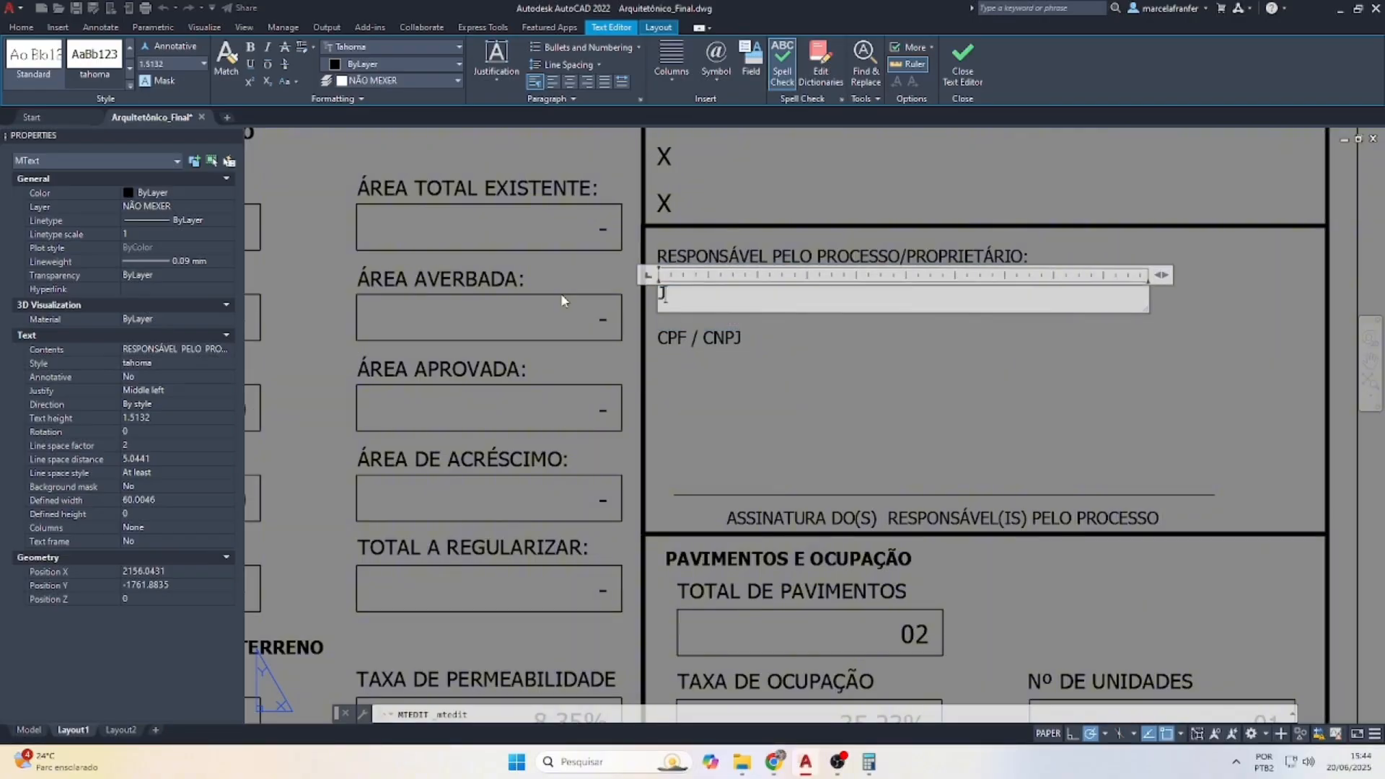
{"action": "type", "text": "OÃOZINHO"}
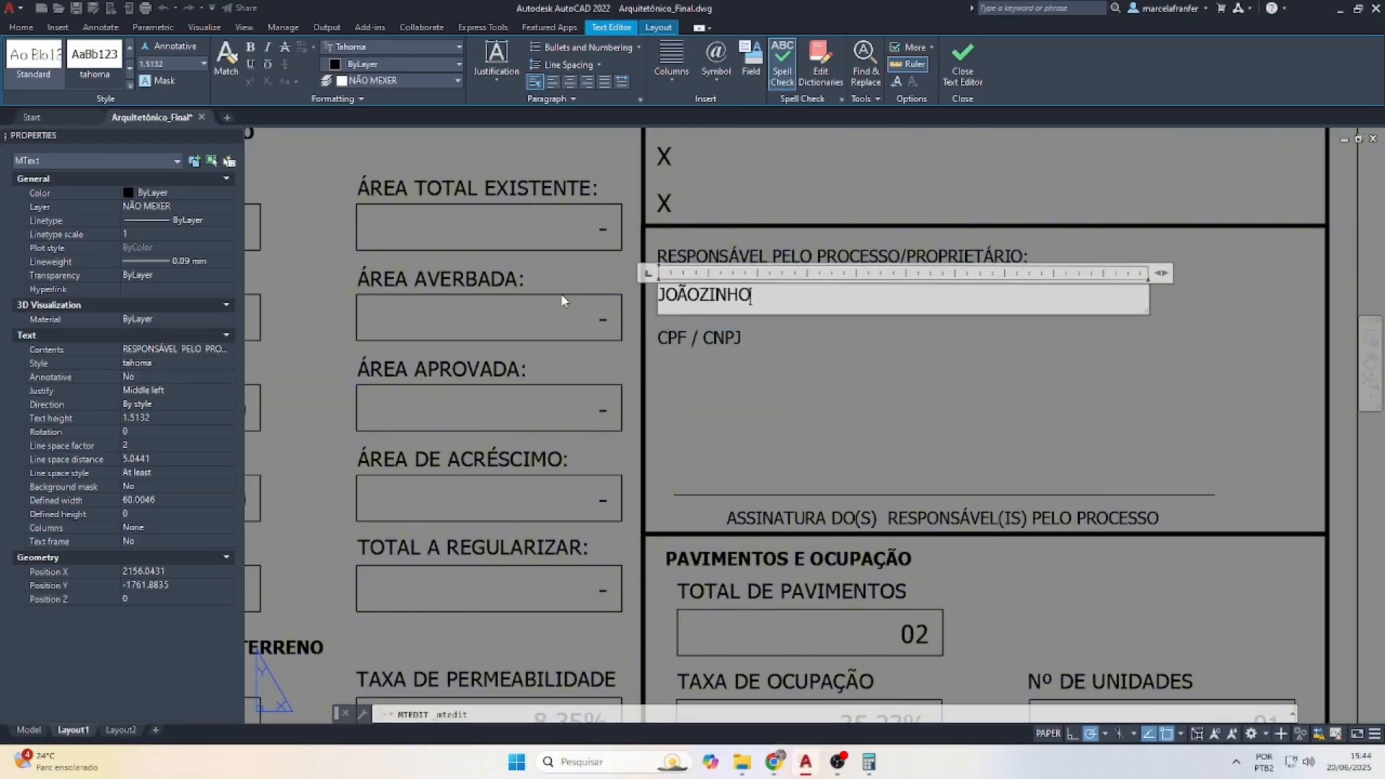
{"action": "left_click", "coordinate": [769, 397]}
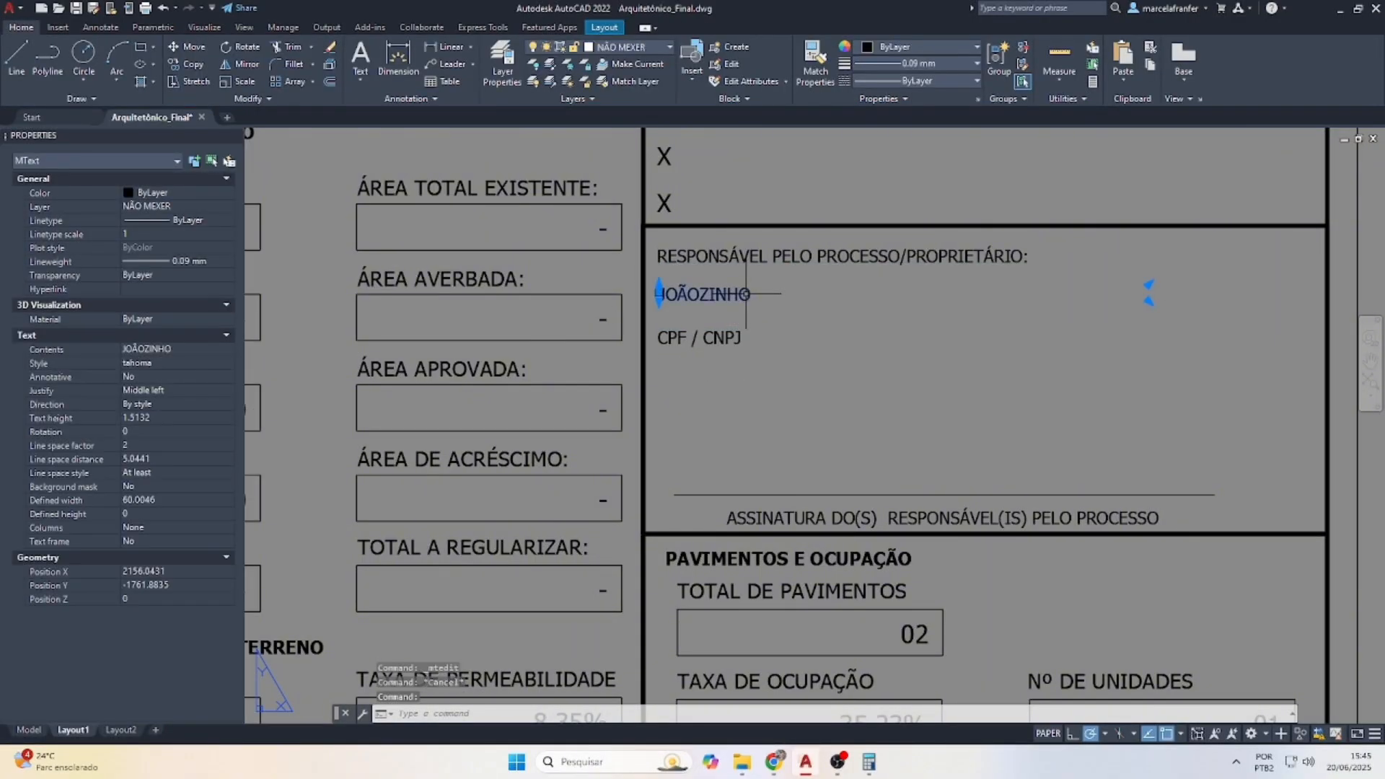
Copy the name line below CPF / CNPJ and replace it with a zeroed placeholder number
{"action": "type", "text": "CP"}
{"action": "key", "text": "Return"}
{"action": "left_click", "coordinate": [782, 276]}
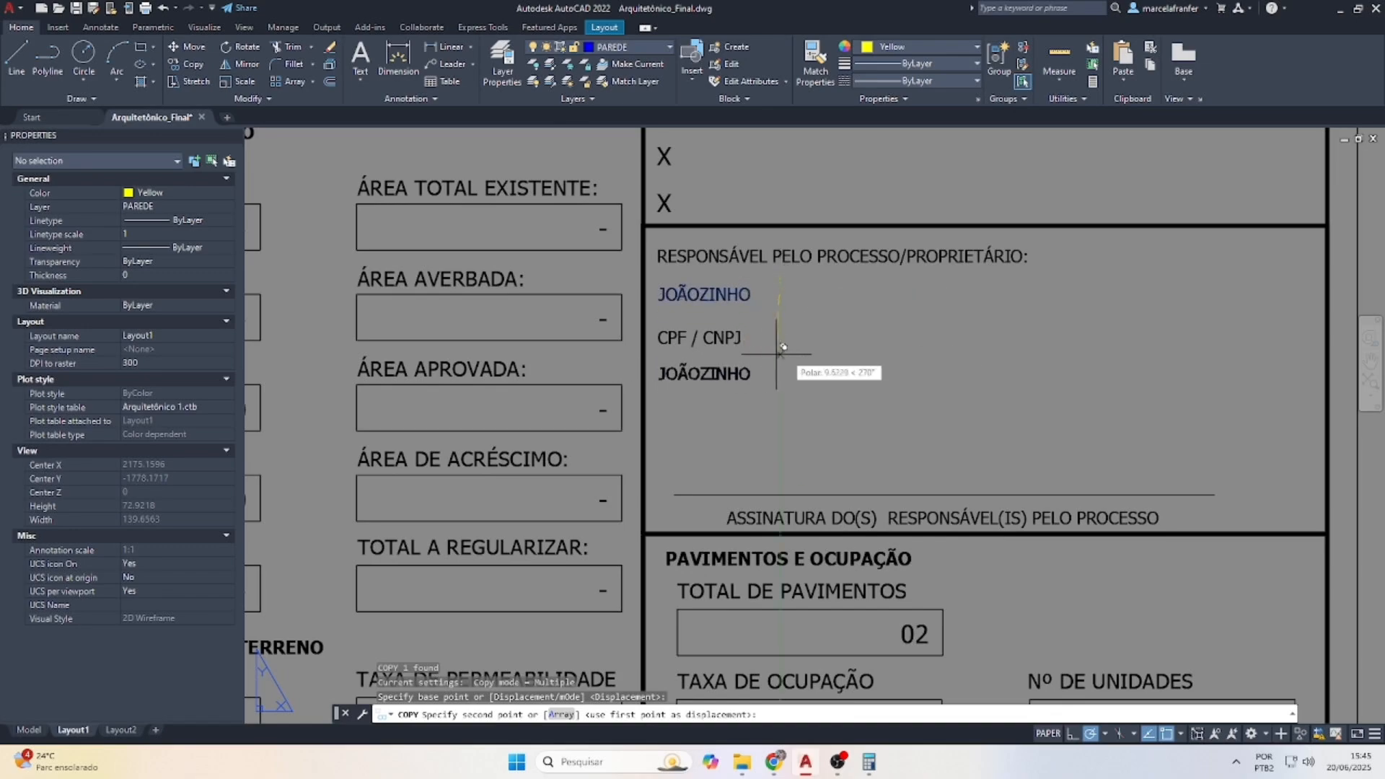
{"action": "left_click", "coordinate": [784, 347]}
{"action": "key", "text": "Escape"}
{"action": "double_click", "coordinate": [715, 370]}
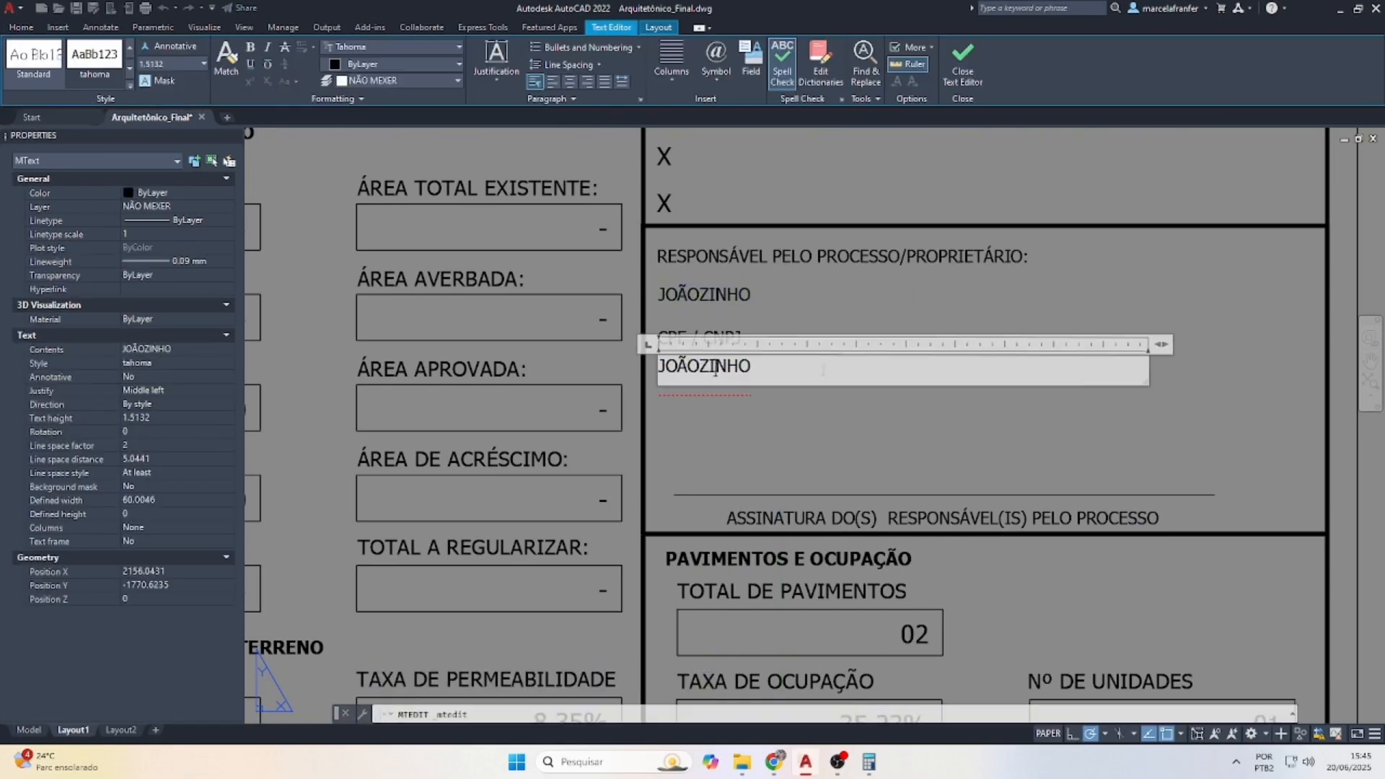
{"action": "left_click_drag", "start_coordinate": [765, 368], "coordinate": [490, 337]}
{"action": "type", "text": "000.000.000-00"}
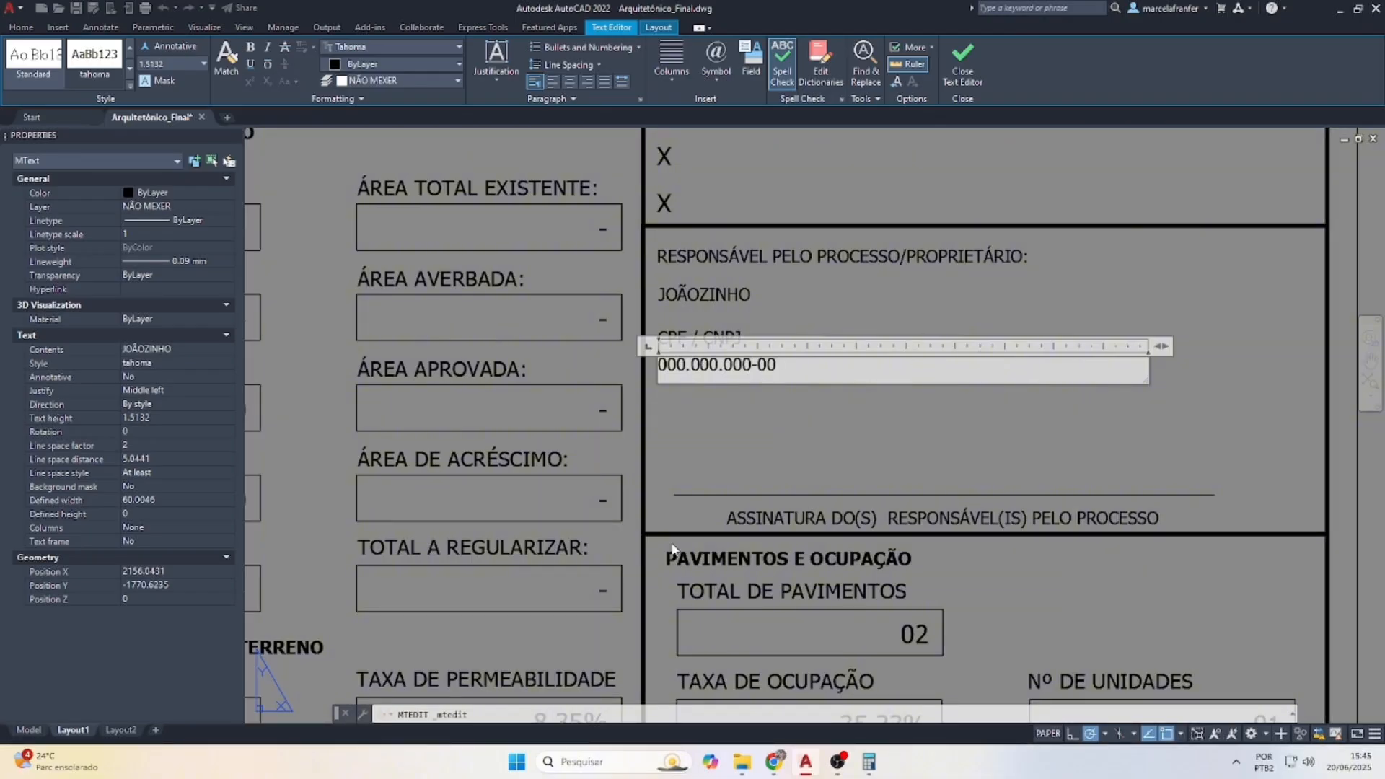
{"action": "left_click", "coordinate": [778, 486]}
{"action": "key", "text": "Escape"}
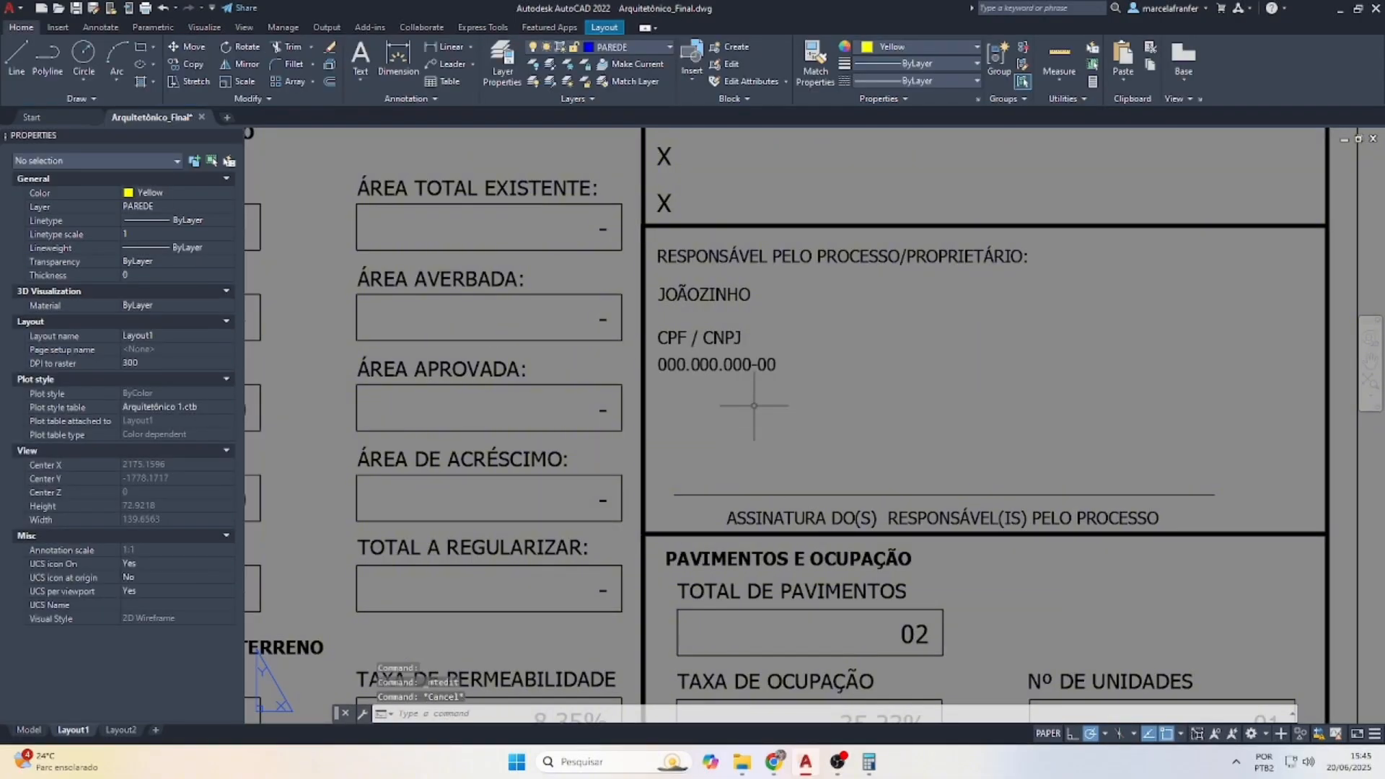
{"action": "scroll", "coordinate": [715, 362], "scroll_direction": "down", "scroll_amount": 4}
Erase the old title block from the smaller left sheet frame
{"action": "scroll", "coordinate": [794, 334], "scroll_direction": "down", "scroll_amount": 4}
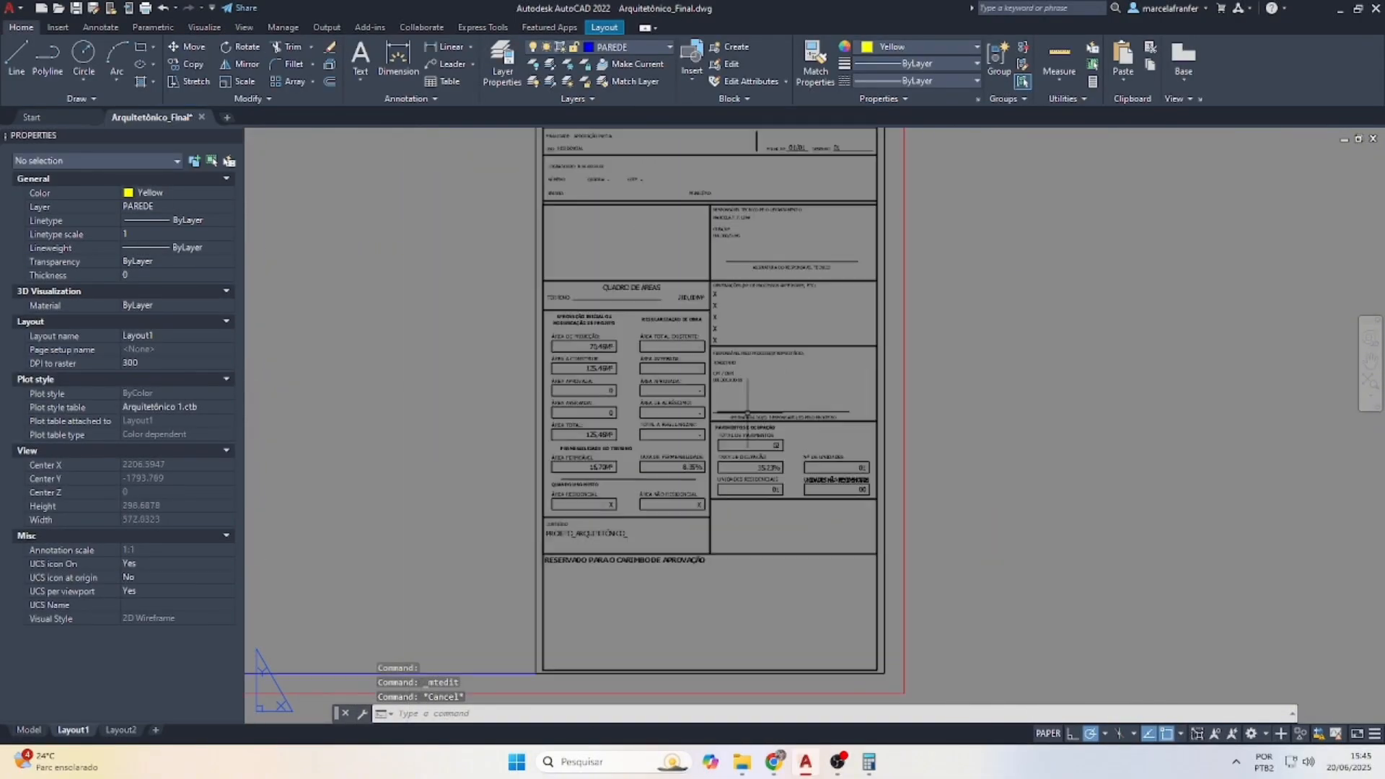
{"action": "scroll", "coordinate": [791, 289], "scroll_direction": "up", "scroll_amount": 4}
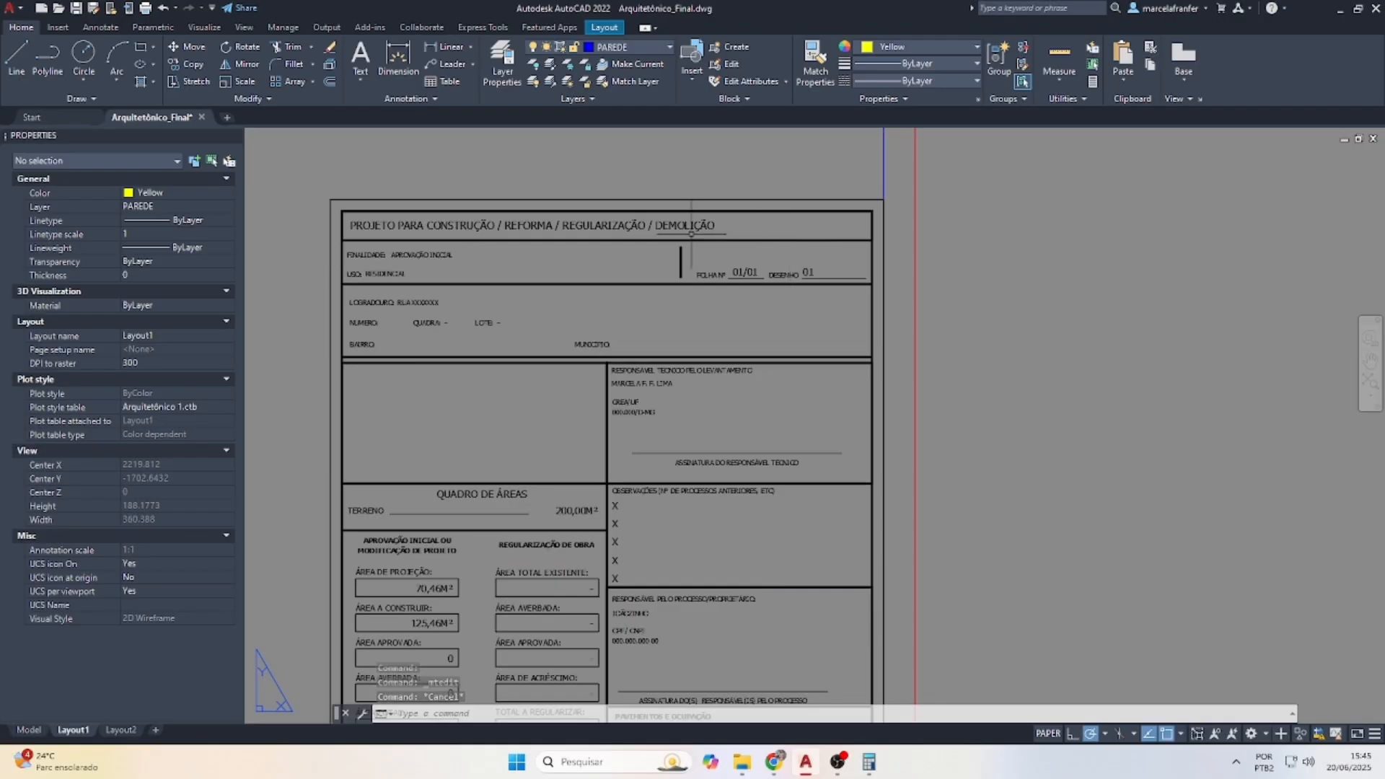
{"action": "scroll", "coordinate": [619, 294], "scroll_direction": "down", "scroll_amount": 4}
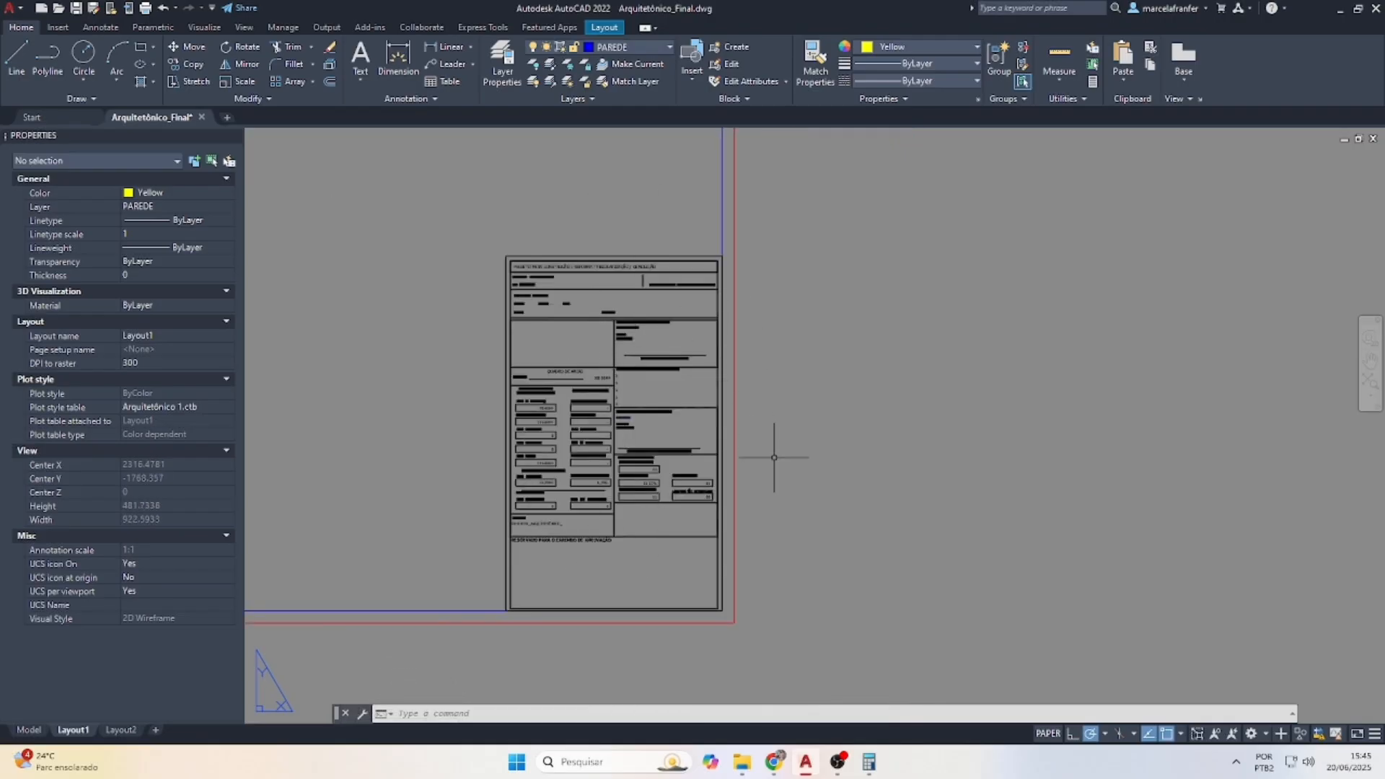
{"action": "scroll", "coordinate": [690, 521], "scroll_direction": "down", "scroll_amount": 4}
{"action": "scroll", "coordinate": [731, 511], "scroll_direction": "down", "scroll_amount": 3}
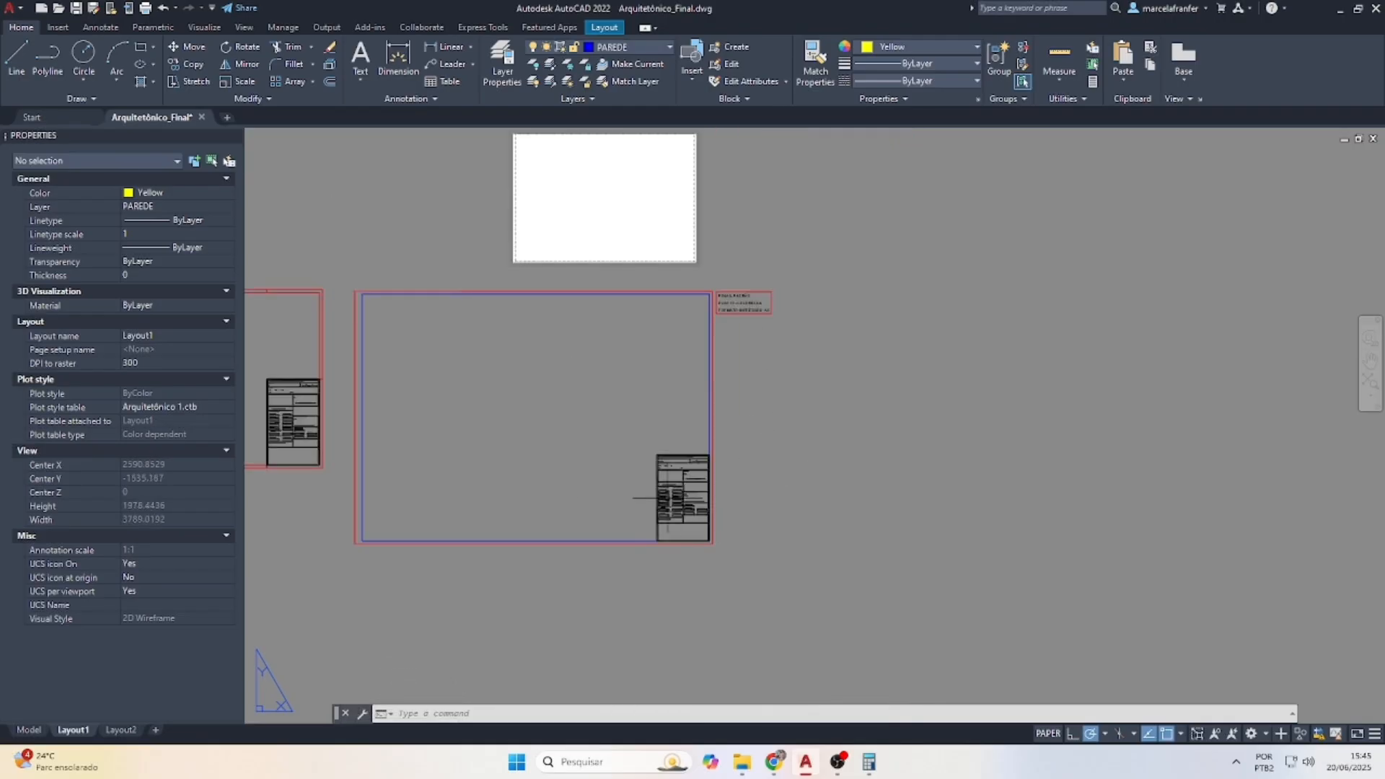
{"action": "scroll", "coordinate": [636, 449], "scroll_direction": "down", "scroll_amount": 2}
{"action": "left_click", "coordinate": [387, 373]}
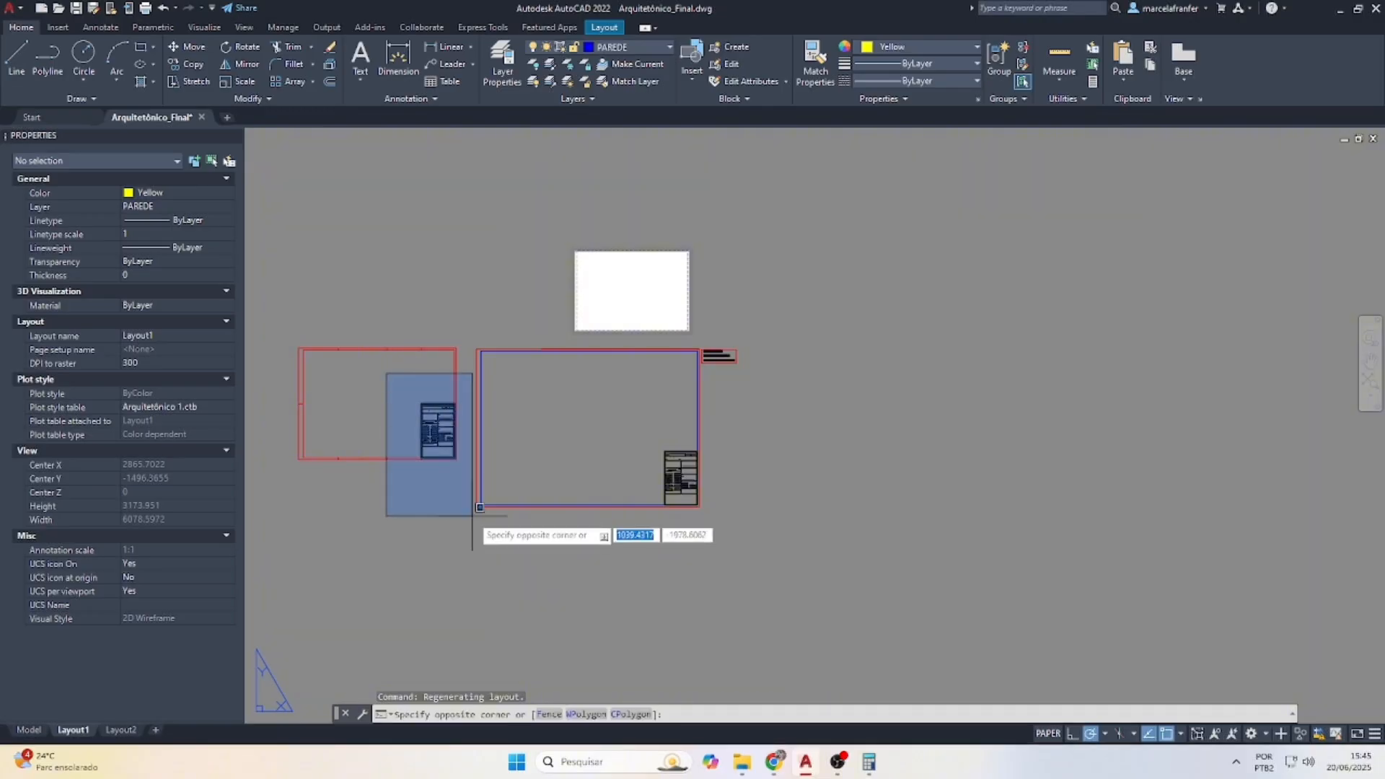
{"action": "left_click", "coordinate": [469, 514]}
{"action": "double_click", "coordinate": [604, 475]}
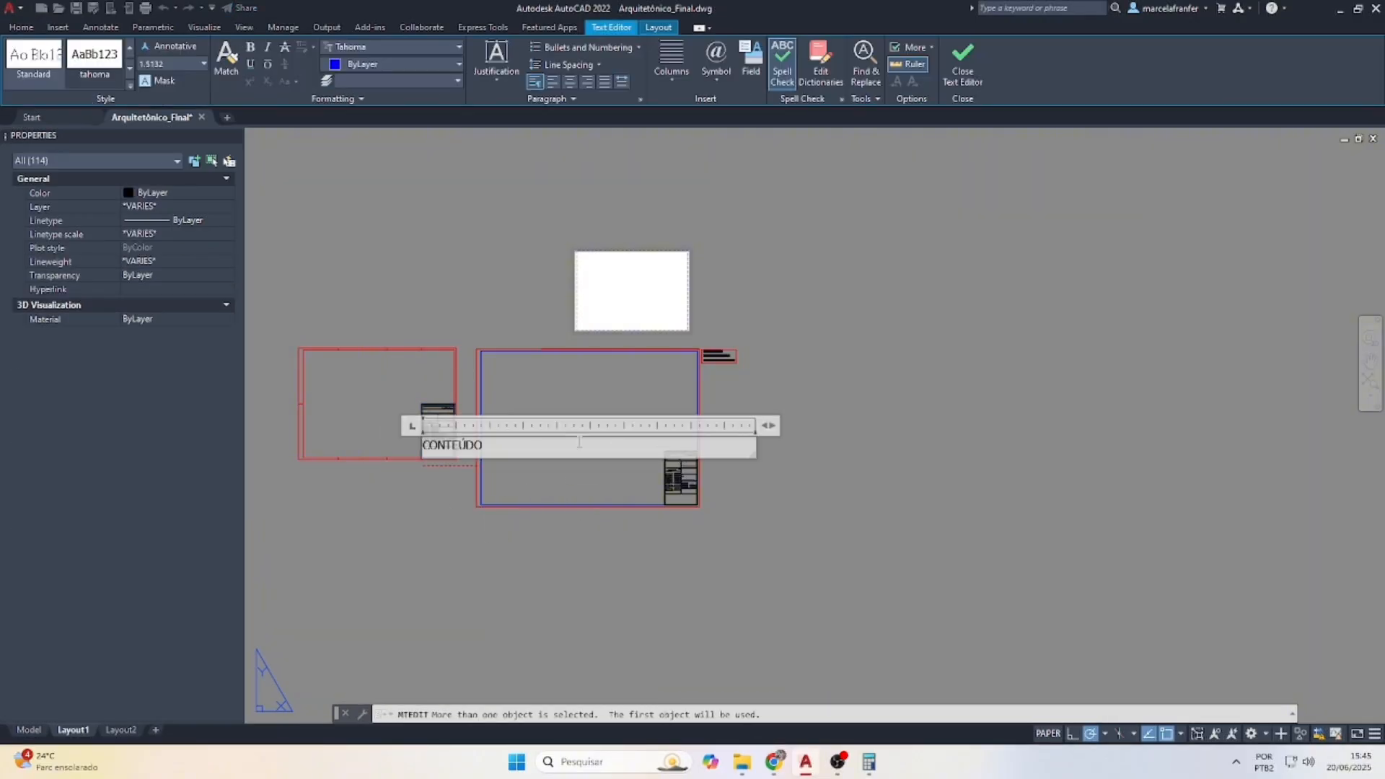
{"action": "key", "text": "Escape"}
{"action": "left_click", "coordinate": [409, 385]}
{"action": "left_click", "coordinate": [488, 537]}
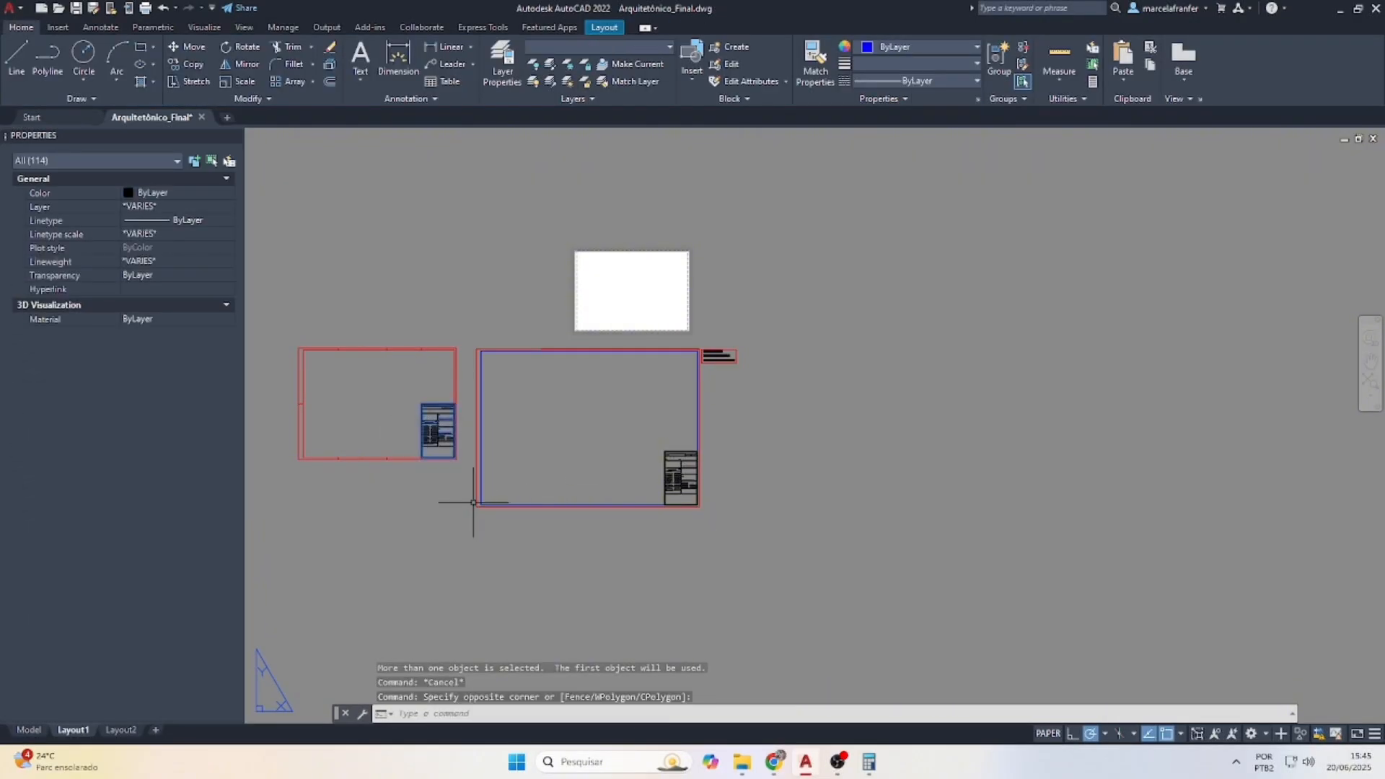
{"action": "key", "text": "Delete"}
Copy the filled-in right title block into the left frame's lower-right corner with CP
{"action": "left_click", "coordinate": [621, 422]}
{"action": "left_click", "coordinate": [763, 585]}
{"action": "type", "text": "CP"}
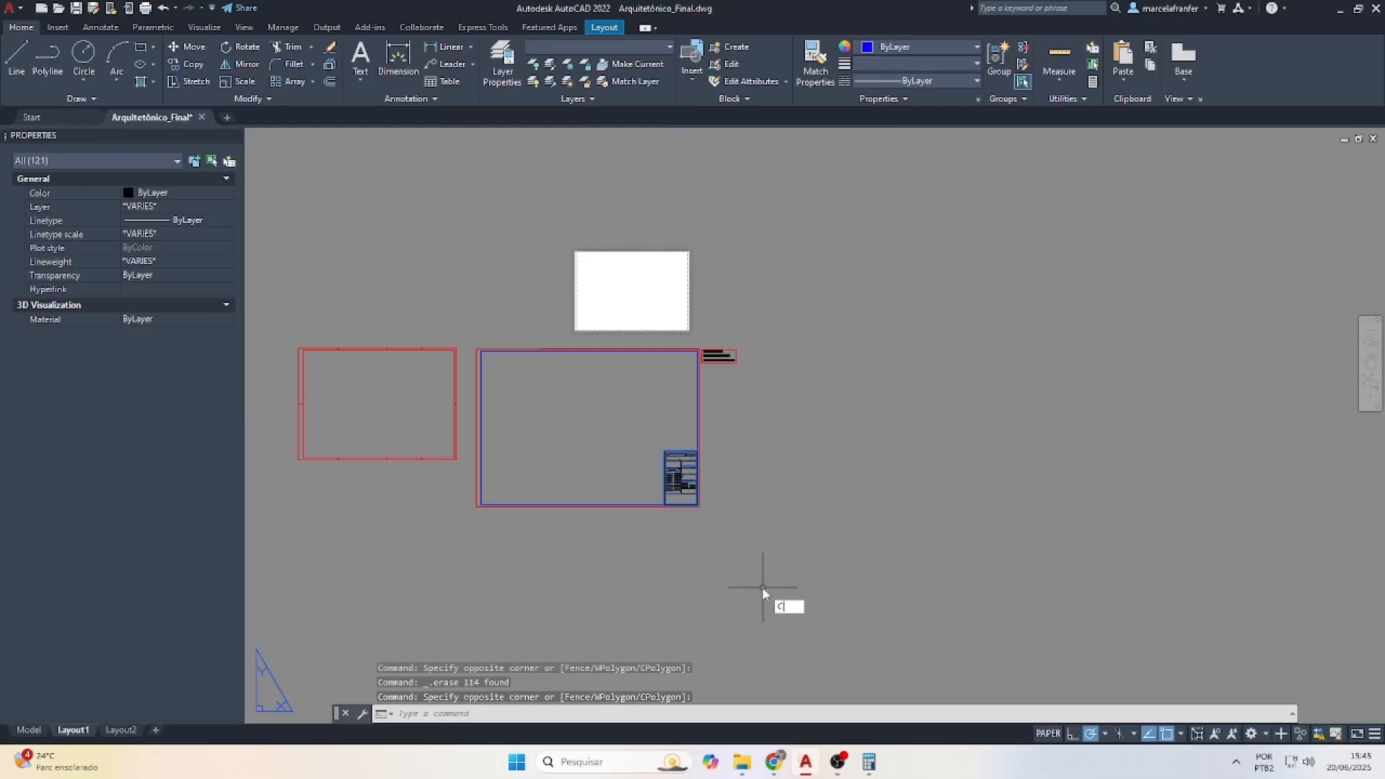
{"action": "key", "text": "Return"}
{"action": "scroll", "coordinate": [691, 538], "scroll_direction": "up", "scroll_amount": 2}
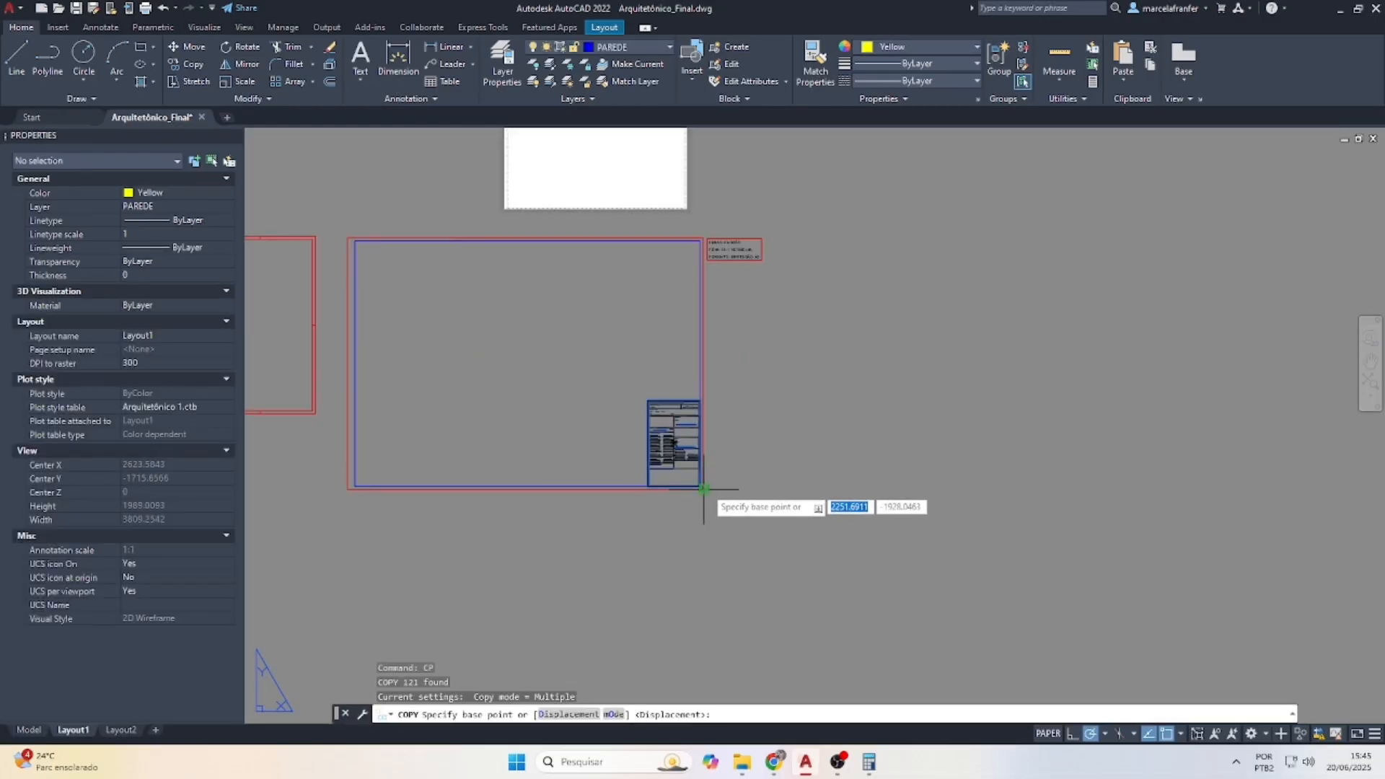
{"action": "left_click", "coordinate": [714, 483]}
{"action": "scroll", "coordinate": [725, 474], "scroll_direction": "down", "scroll_amount": 4}
{"action": "scroll", "coordinate": [624, 453], "scroll_direction": "up", "scroll_amount": 6}
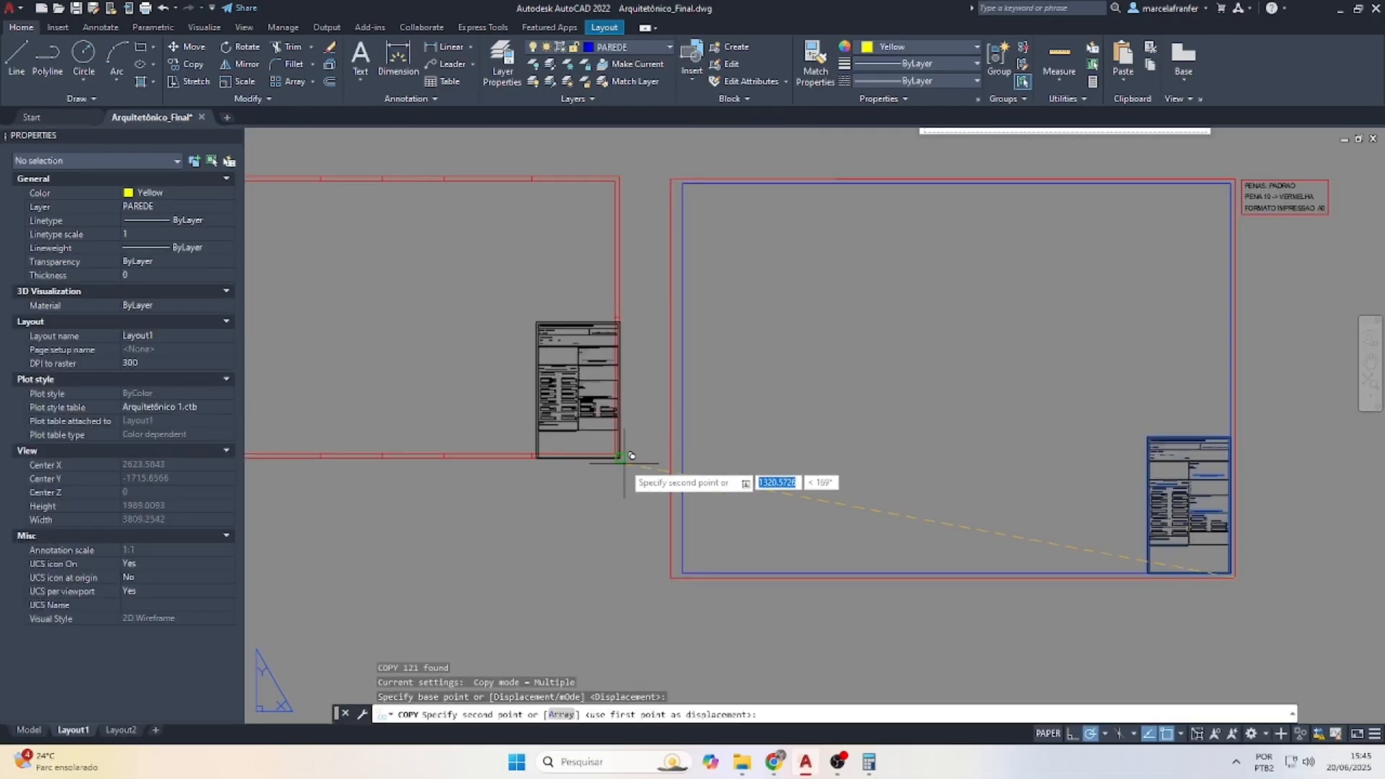
{"action": "left_click", "coordinate": [620, 457]}
{"action": "key", "text": "Escape"}
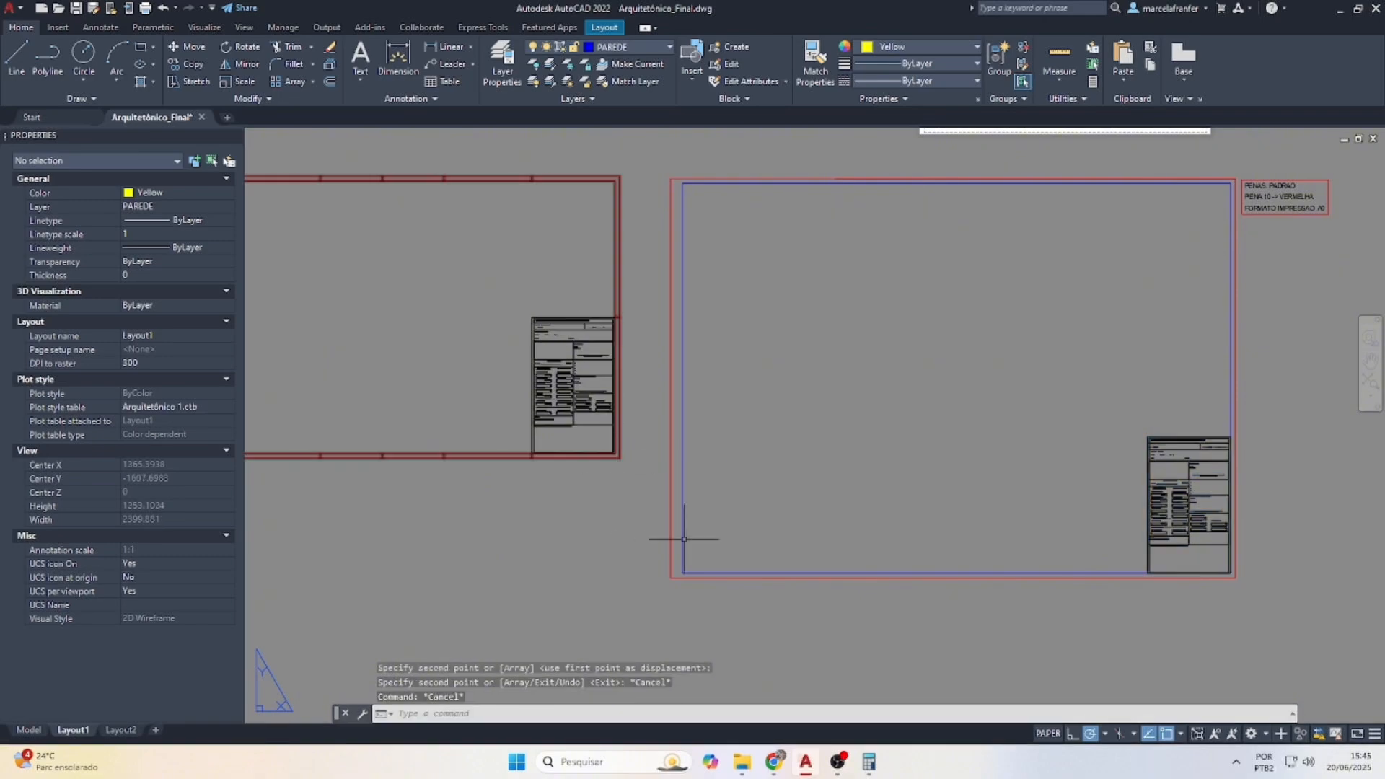
{"action": "scroll", "coordinate": [687, 551], "scroll_direction": "down", "scroll_amount": 2}
{"action": "scroll", "coordinate": [531, 384], "scroll_direction": "up", "scroll_amount": 4}
{"action": "scroll", "coordinate": [749, 351], "scroll_direction": "down", "scroll_amount": 2}
{"action": "scroll", "coordinate": [566, 361], "scroll_direction": "up", "scroll_amount": 2}
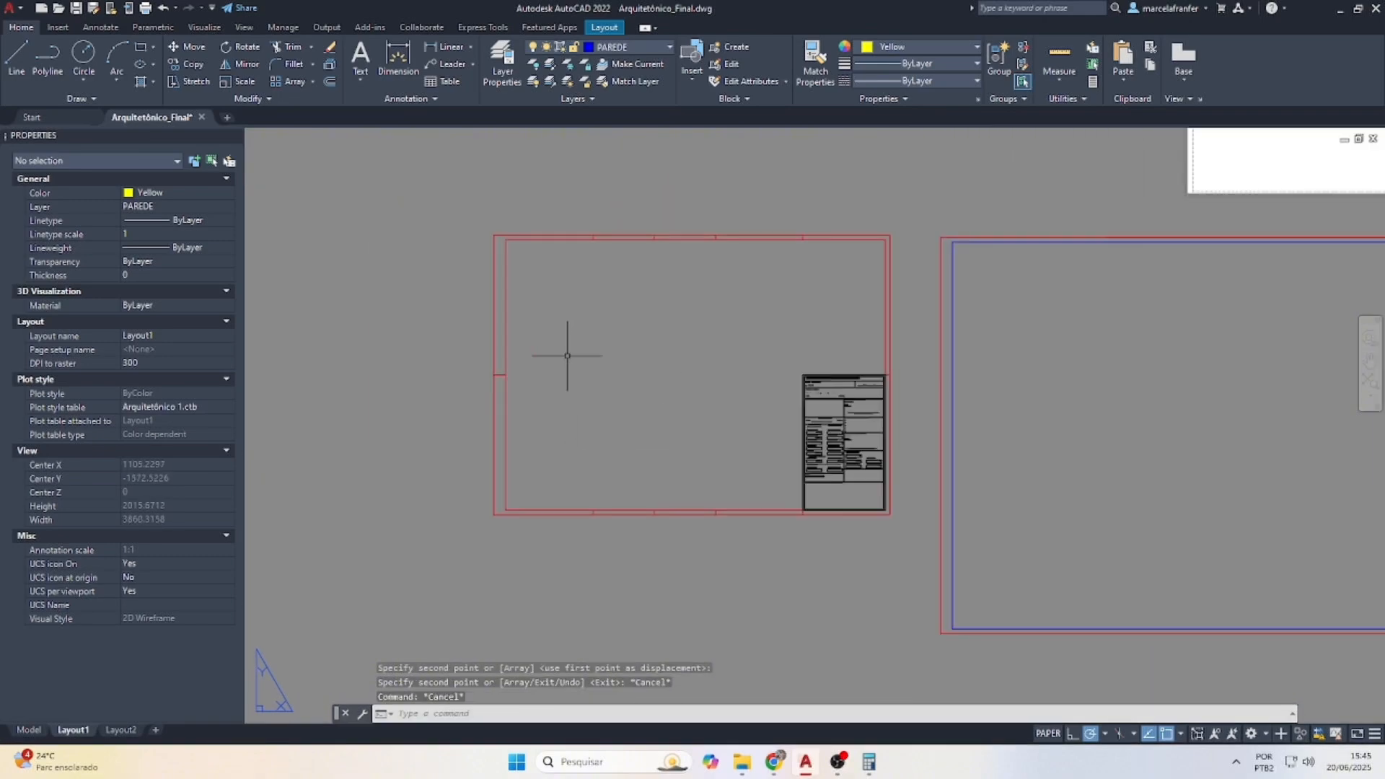
{"action": "scroll", "coordinate": [498, 390], "scroll_direction": "down", "scroll_amount": 2}
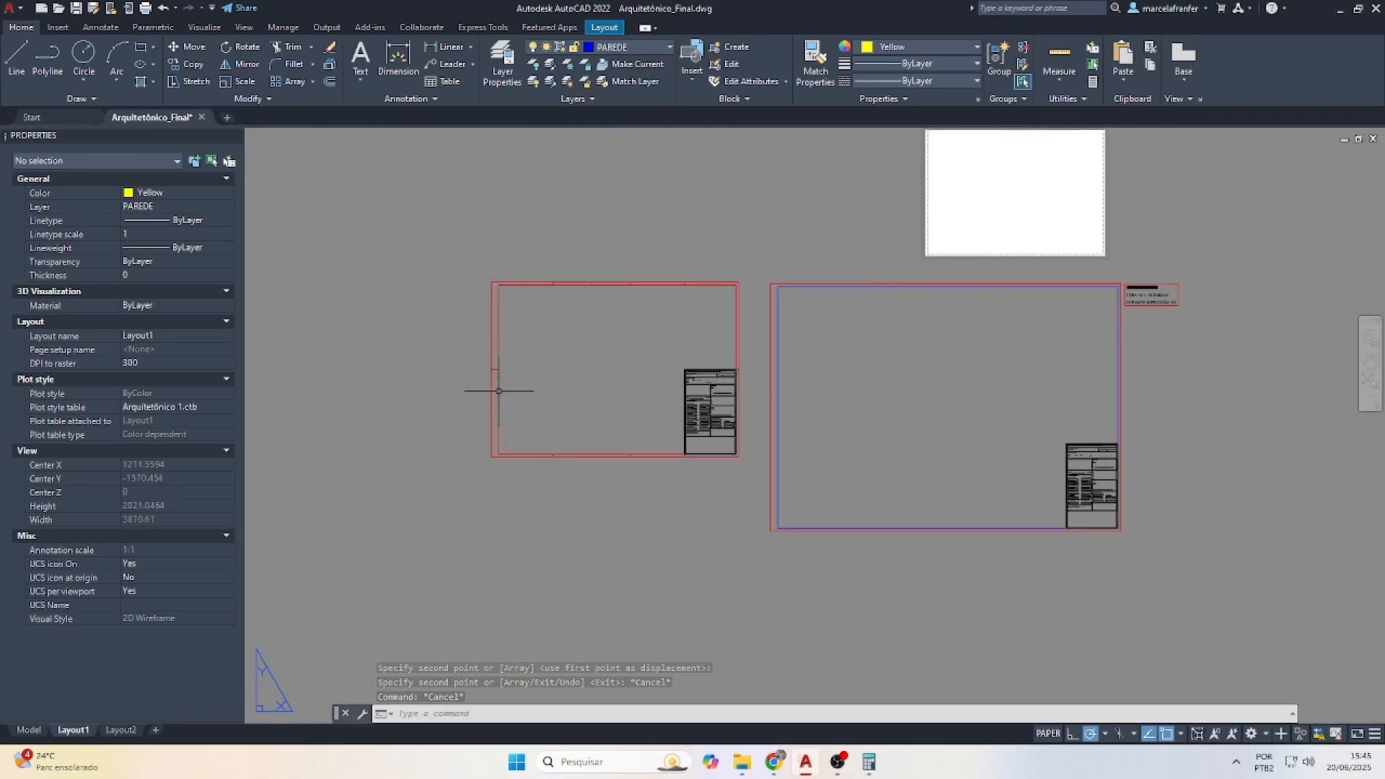
{"action": "scroll", "coordinate": [621, 216], "scroll_direction": "up", "scroll_amount": 2}
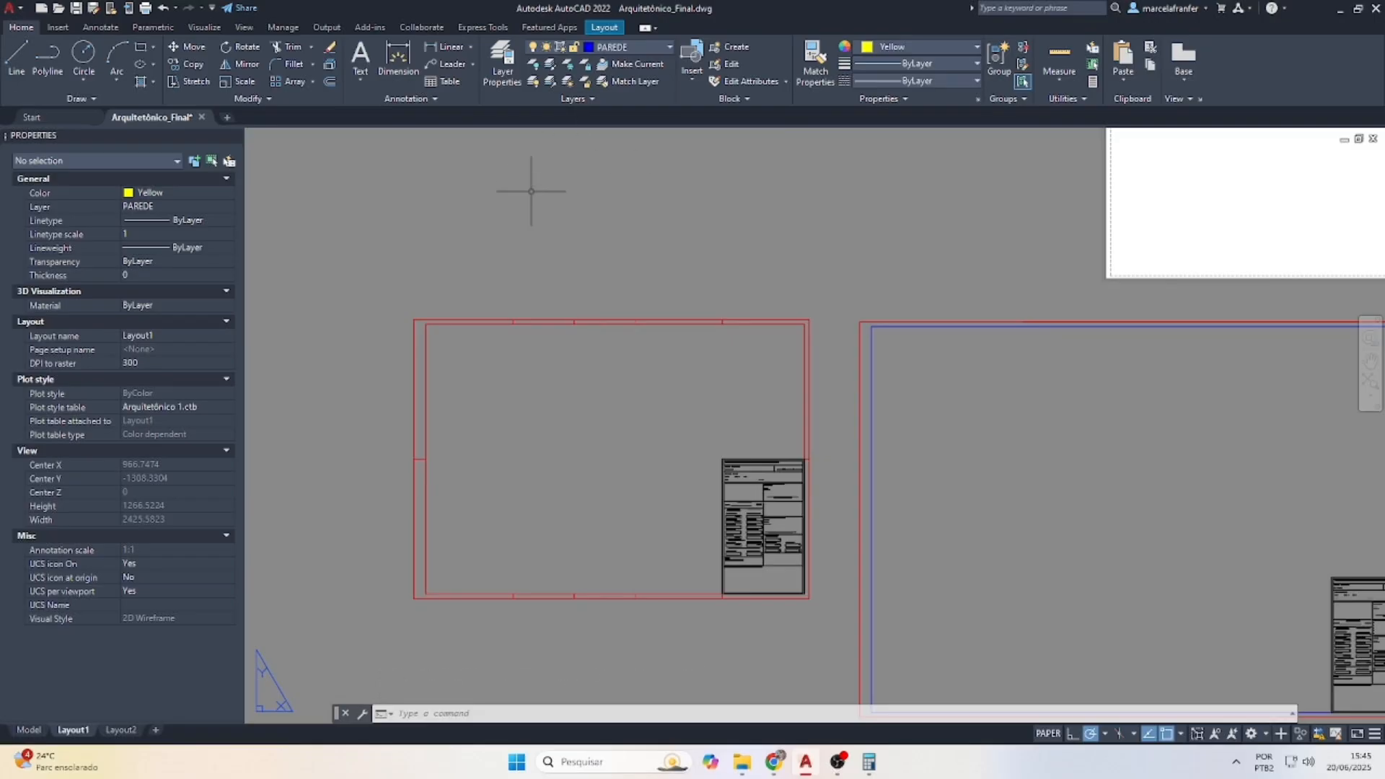
Turn on the vp layer and make it the current layer
{"action": "left_click", "coordinate": [608, 49]}
{"action": "scroll", "coordinate": [650, 469], "scroll_direction": "down", "scroll_amount": 10}
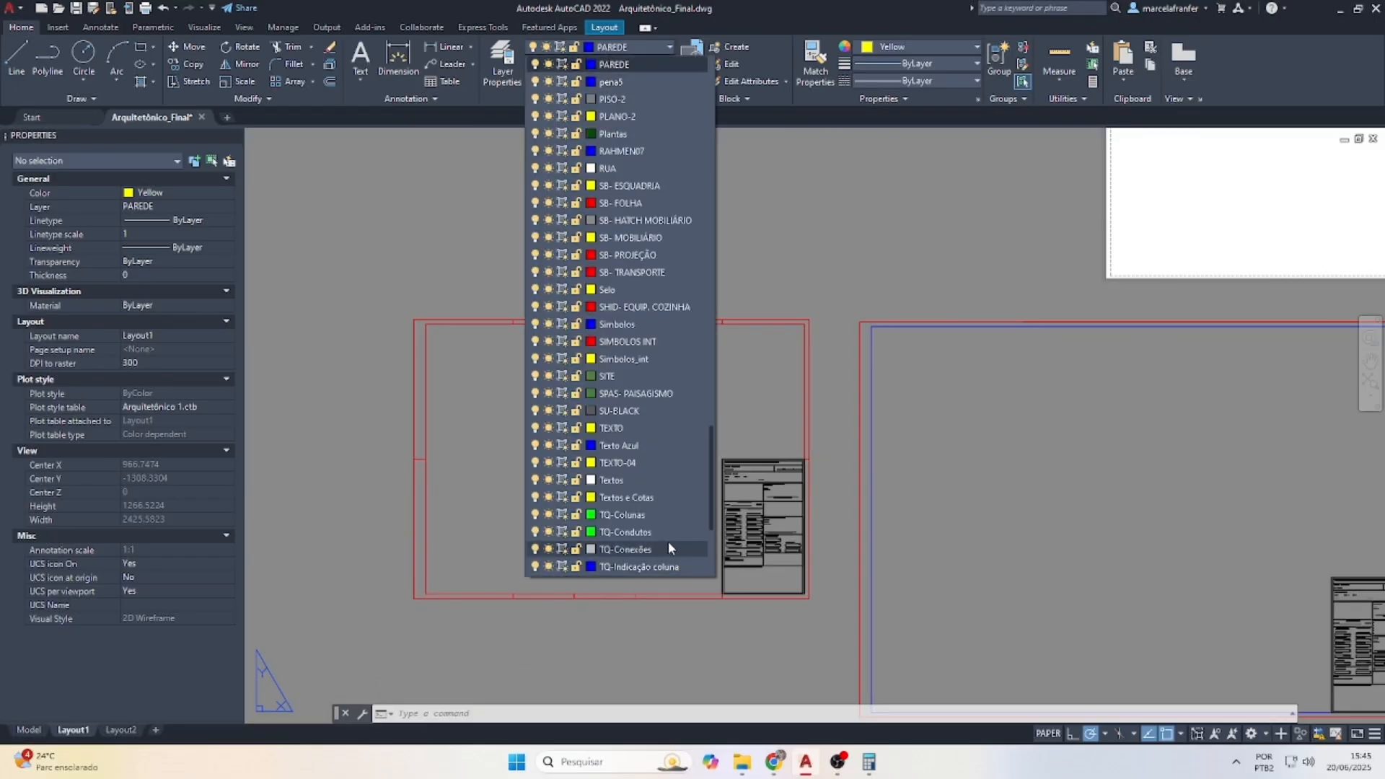
{"action": "left_click", "coordinate": [536, 410]}
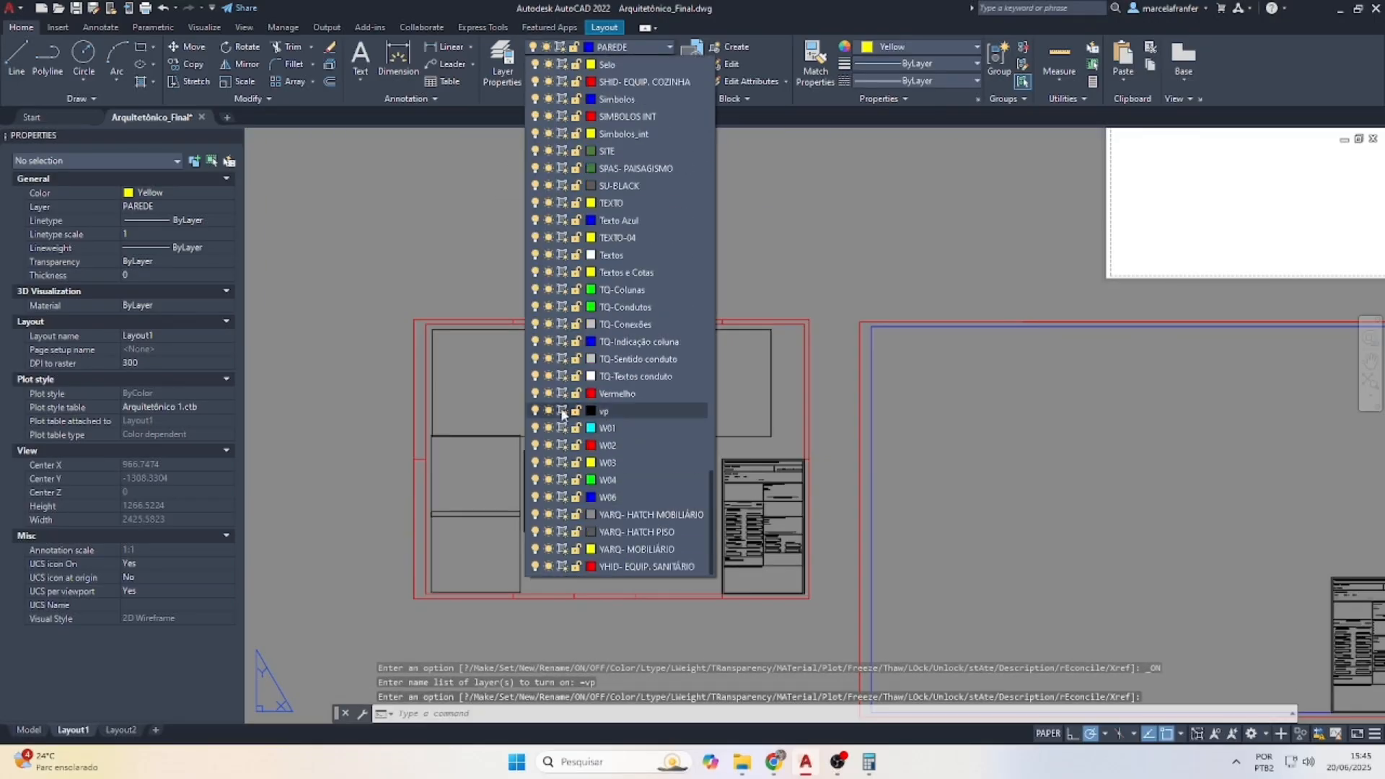
{"action": "left_click", "coordinate": [621, 410]}
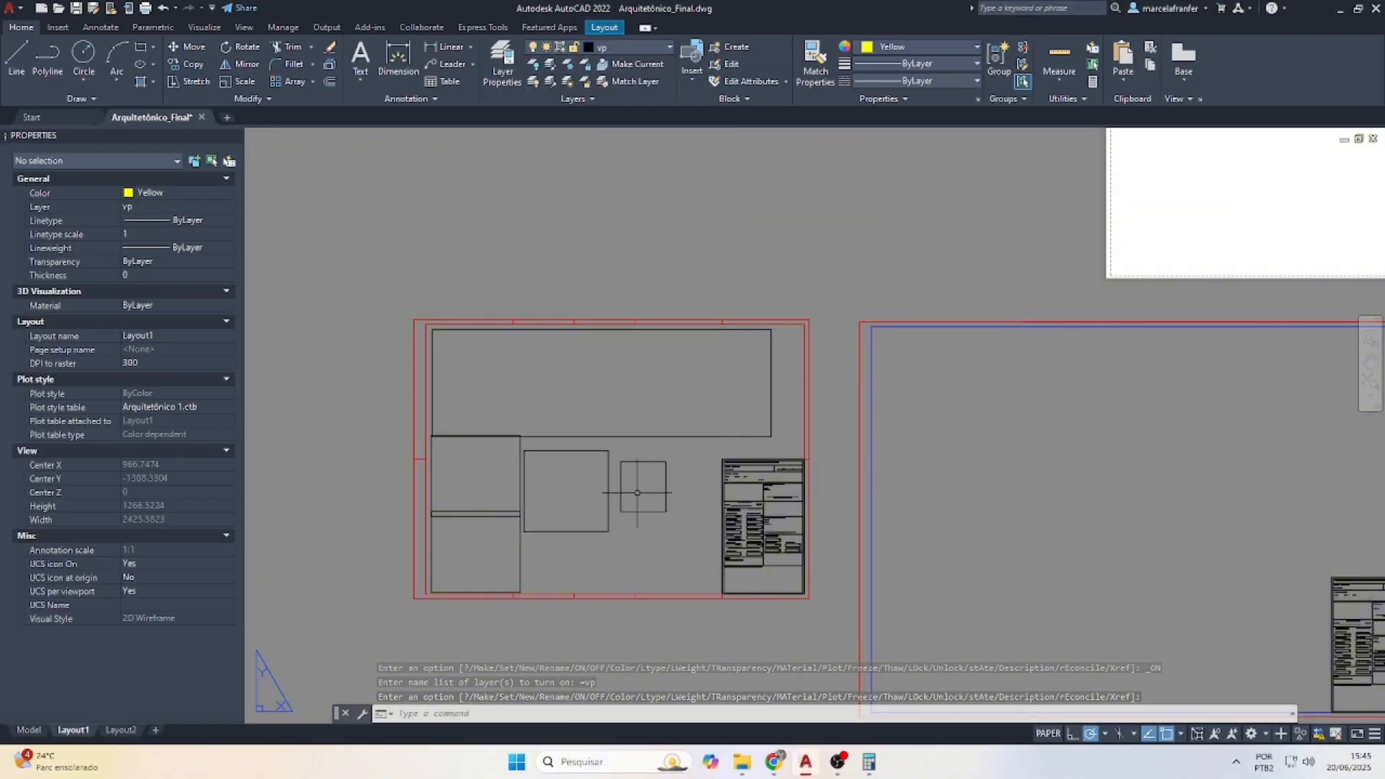
Crossing-select and delete the five old viewports in the smaller frame
{"action": "left_click", "coordinate": [659, 550]}
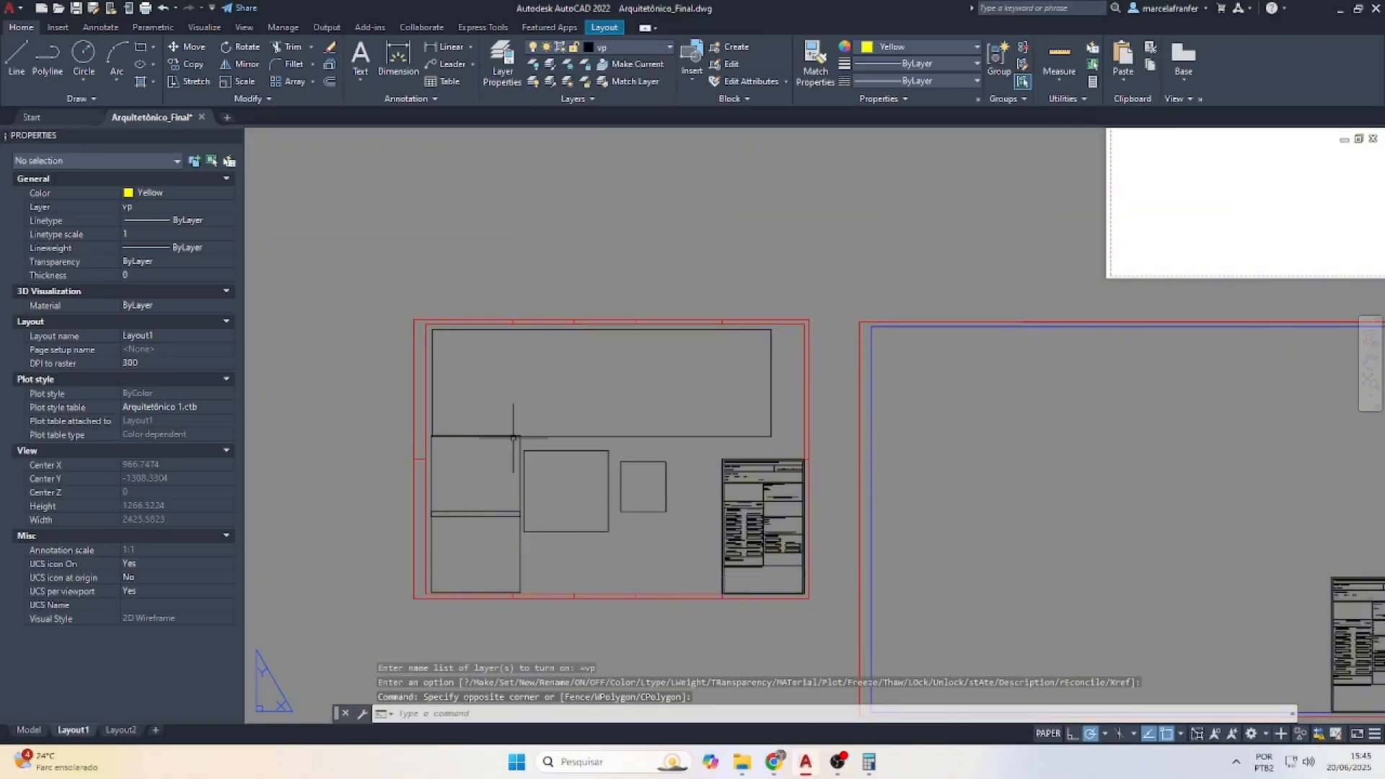
{"action": "left_click", "coordinate": [513, 393]}
{"action": "key", "text": "Delete"}
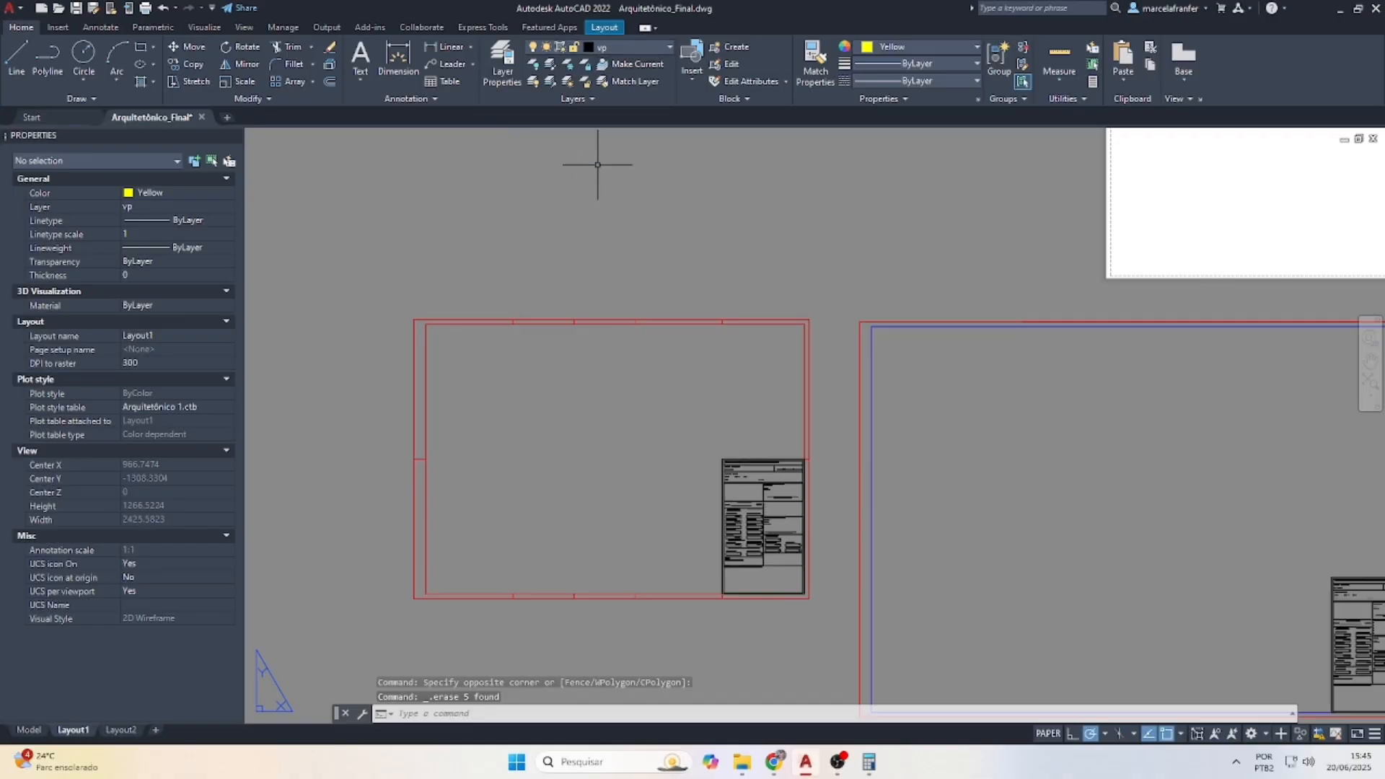
{"action": "key", "text": "Escape"}
Set the current drawing colour to black
{"action": "left_click", "coordinate": [887, 48]}
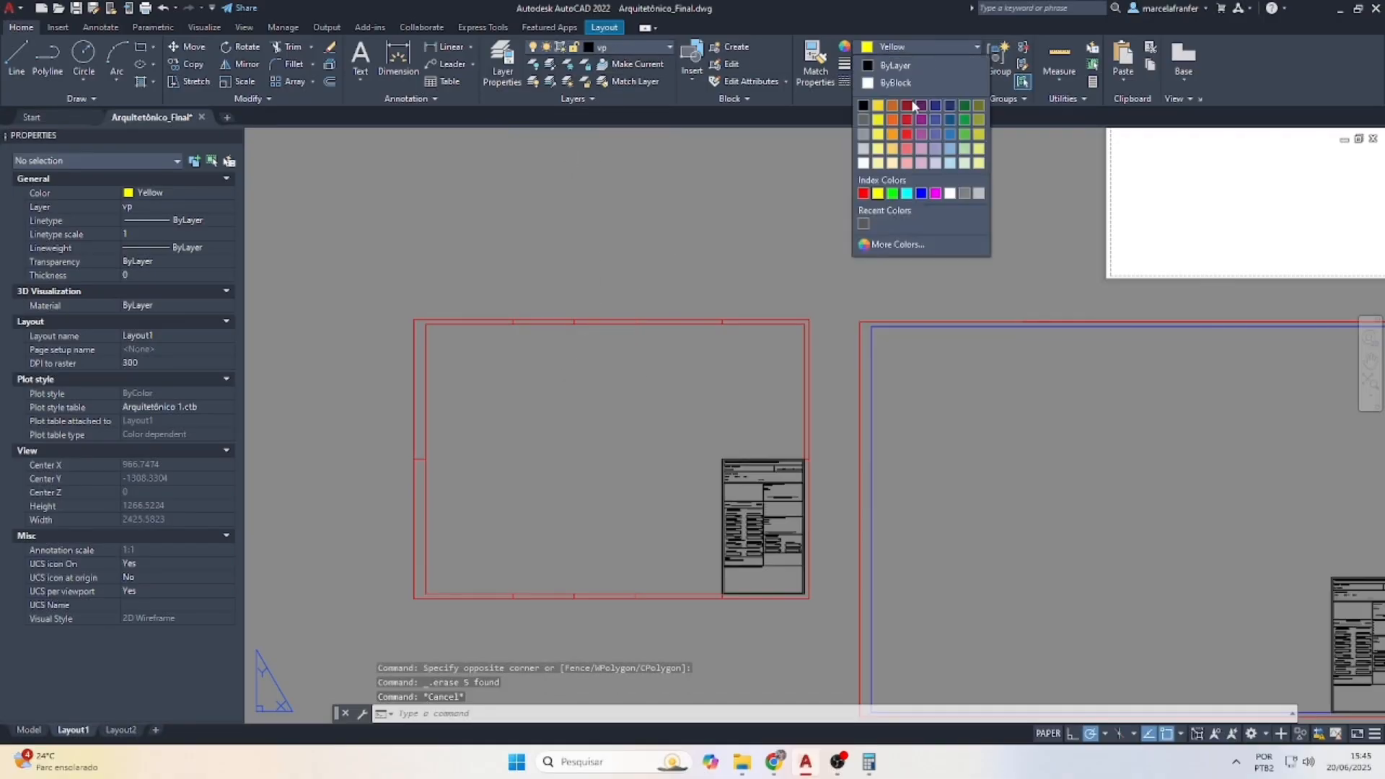
{"action": "left_click", "coordinate": [863, 105]}
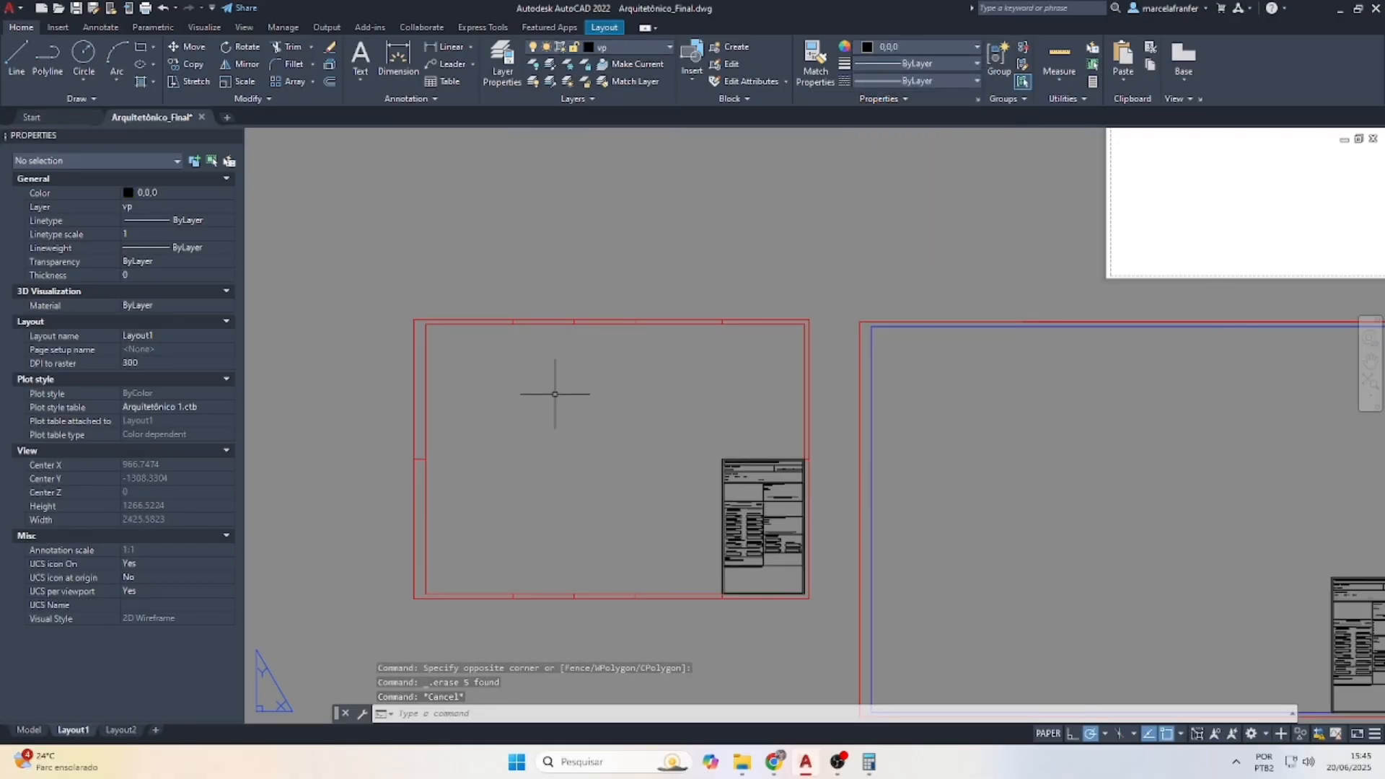
{"action": "key", "text": "Escape"}
Draw a new viewport rectangle from the frame's upper-left corner
{"action": "type", "text": "V"}
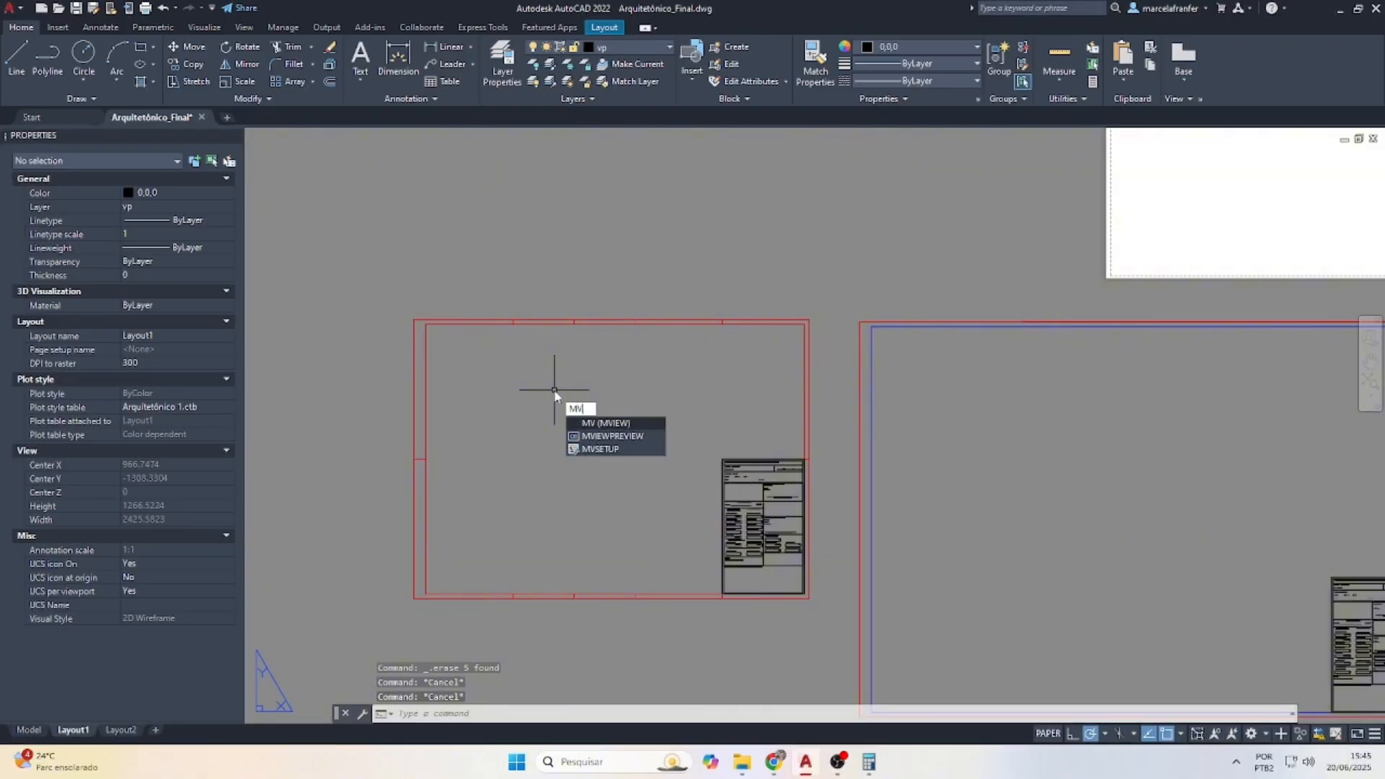
{"action": "left_click", "coordinate": [606, 424]}
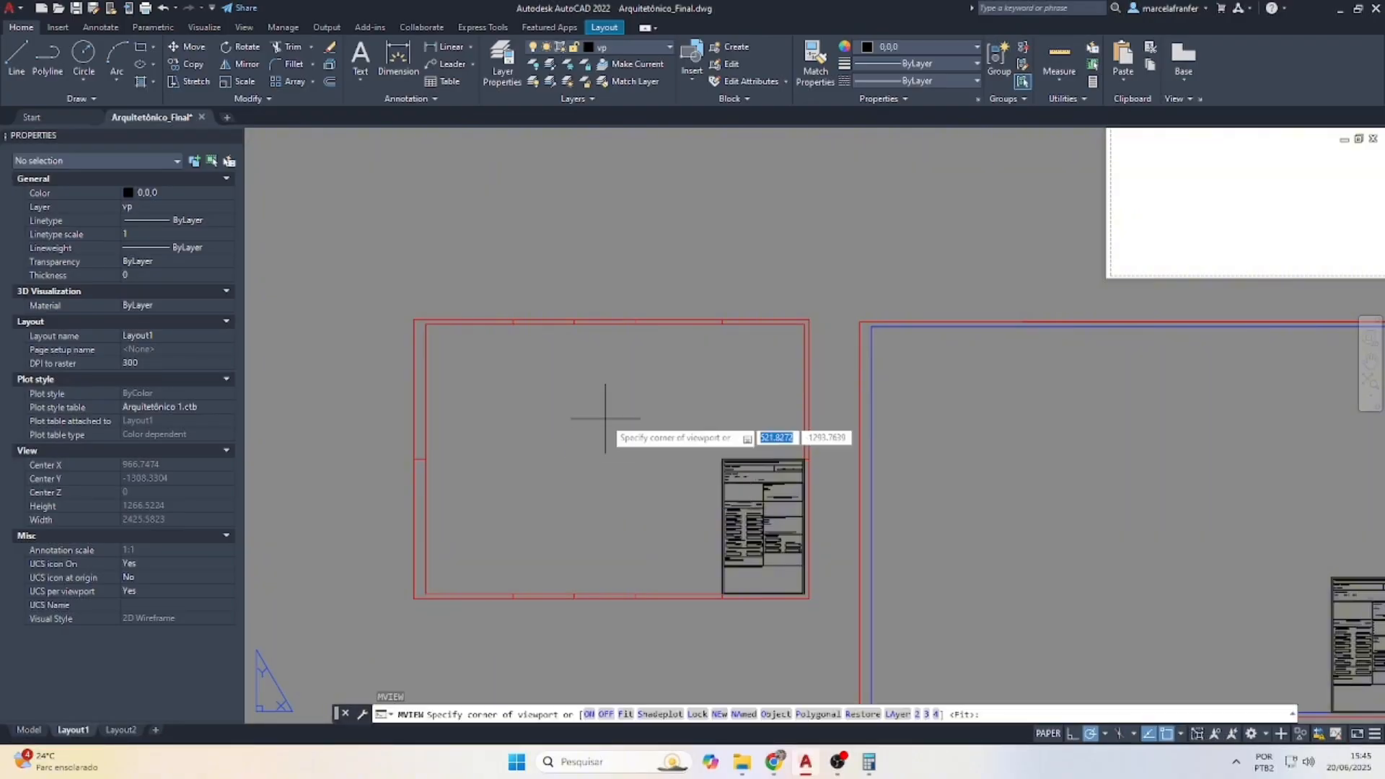
{"action": "scroll", "coordinate": [433, 325], "scroll_direction": "up", "scroll_amount": 2}
{"action": "left_click", "coordinate": [431, 327]}
{"action": "left_click", "coordinate": [694, 590]}
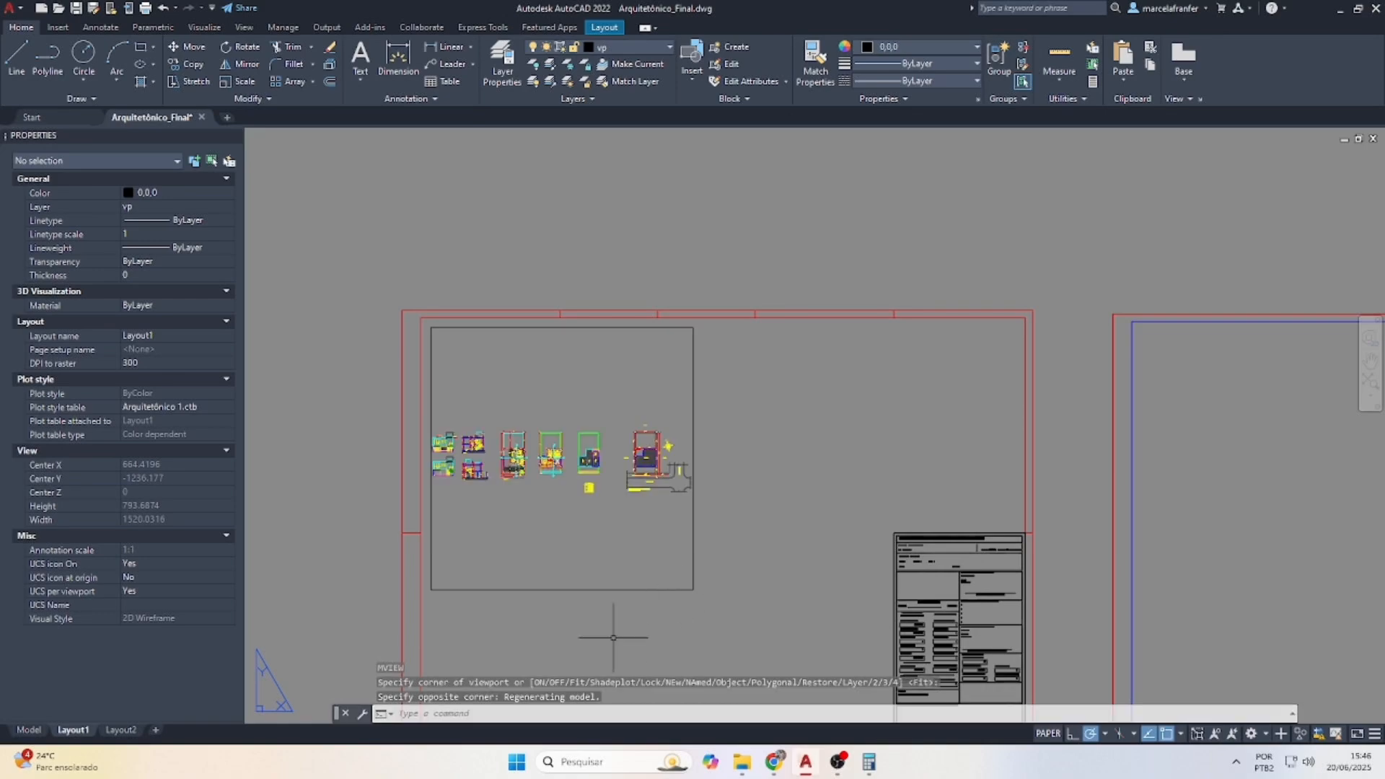
Zoom the new viewport's contents to a 10/75XP scale
{"action": "double_click", "coordinate": [545, 507]}
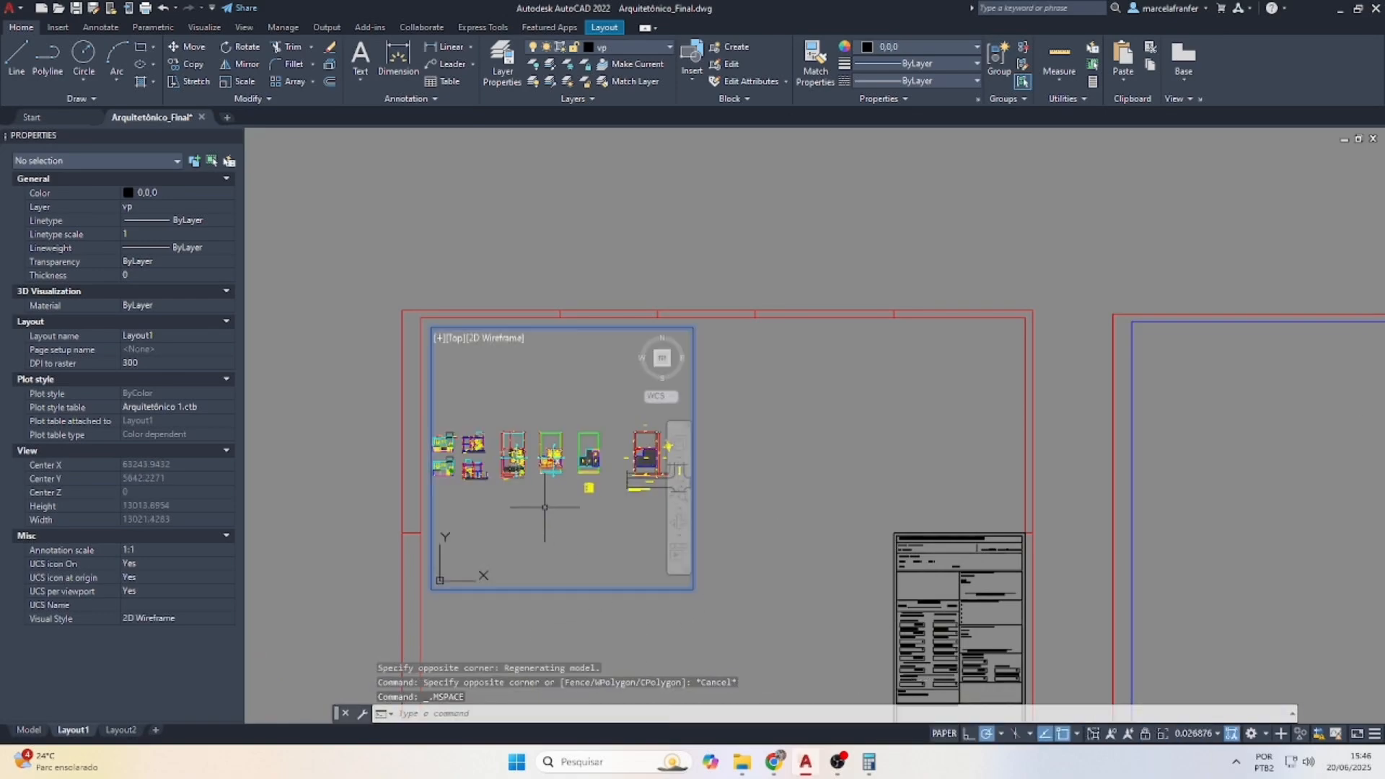
{"action": "scroll", "coordinate": [537, 453], "scroll_direction": "down", "scroll_amount": 2}
{"action": "scroll", "coordinate": [538, 453], "scroll_direction": "up", "scroll_amount": 5}
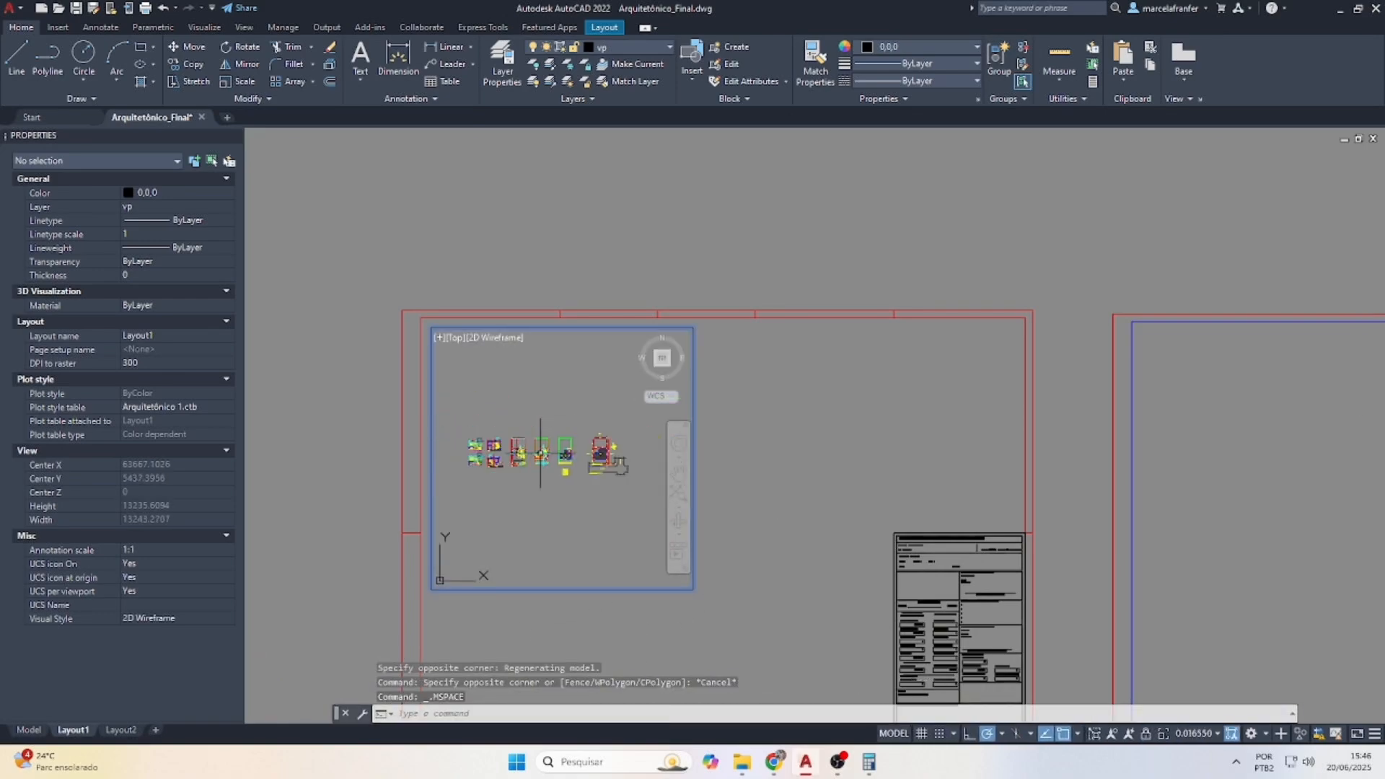
{"action": "scroll", "coordinate": [483, 459], "scroll_direction": "down", "scroll_amount": 2}
{"action": "scroll", "coordinate": [552, 467], "scroll_direction": "up", "scroll_amount": 2}
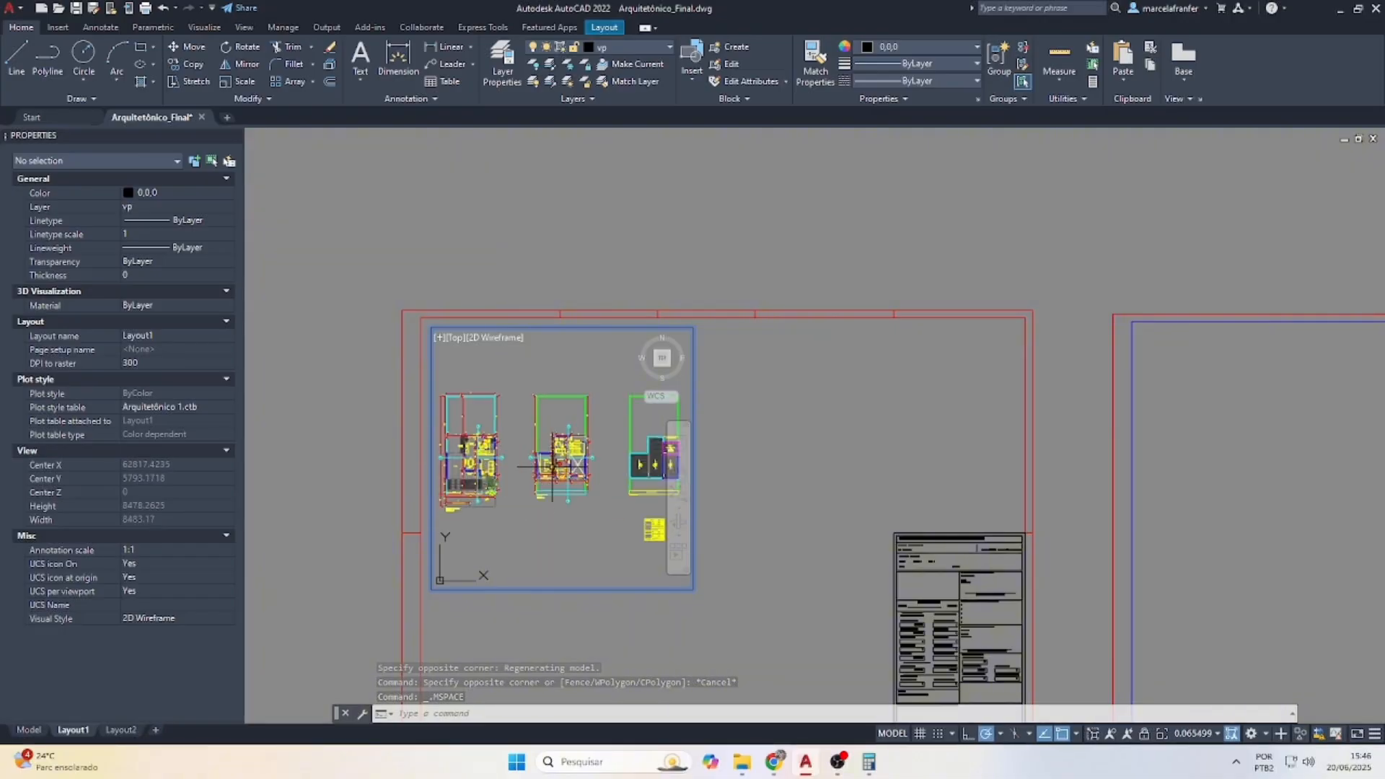
{"action": "scroll", "coordinate": [505, 466], "scroll_direction": "down", "scroll_amount": 2}
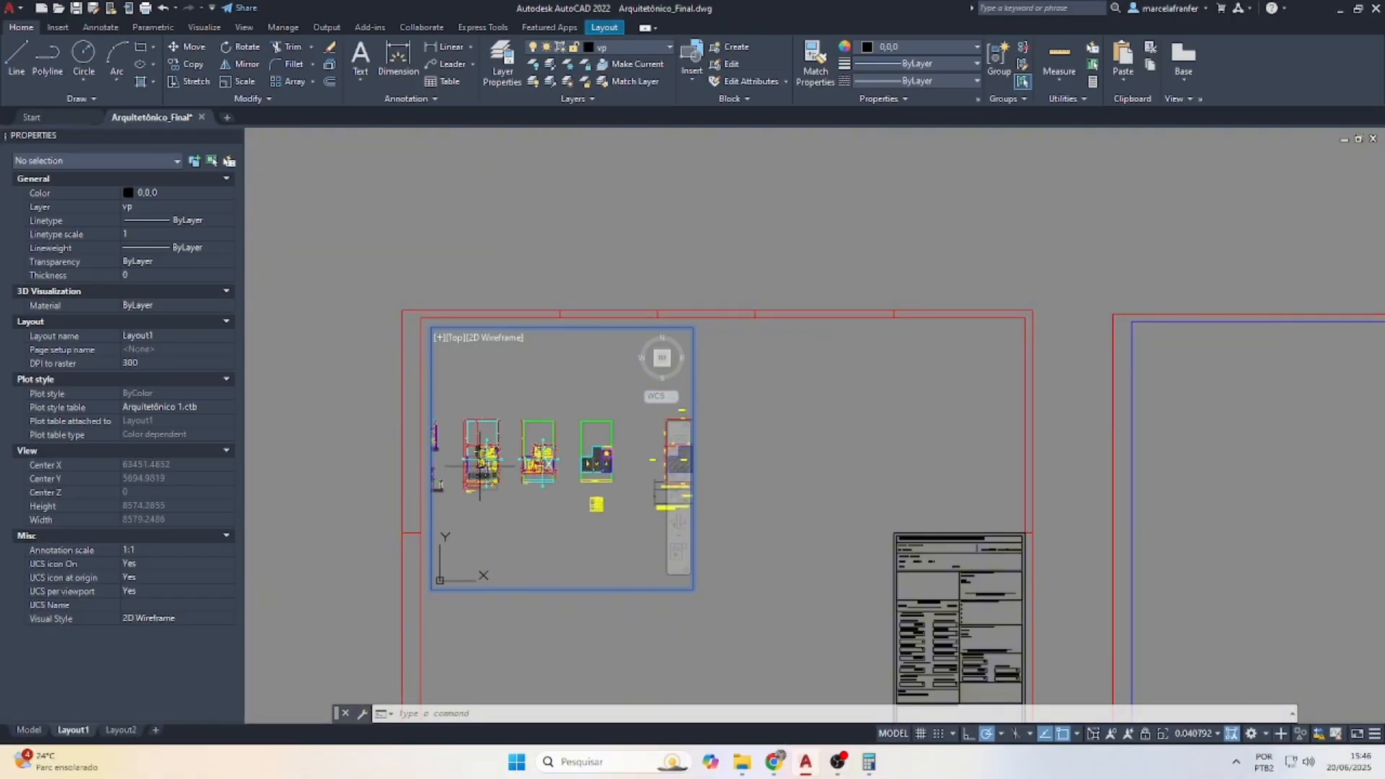
{"action": "scroll", "coordinate": [479, 465], "scroll_direction": "up", "scroll_amount": 5}
{"action": "scroll", "coordinate": [476, 463], "scroll_direction": "down", "scroll_amount": 4}
{"action": "scroll", "coordinate": [475, 462], "scroll_direction": "up", "scroll_amount": 3}
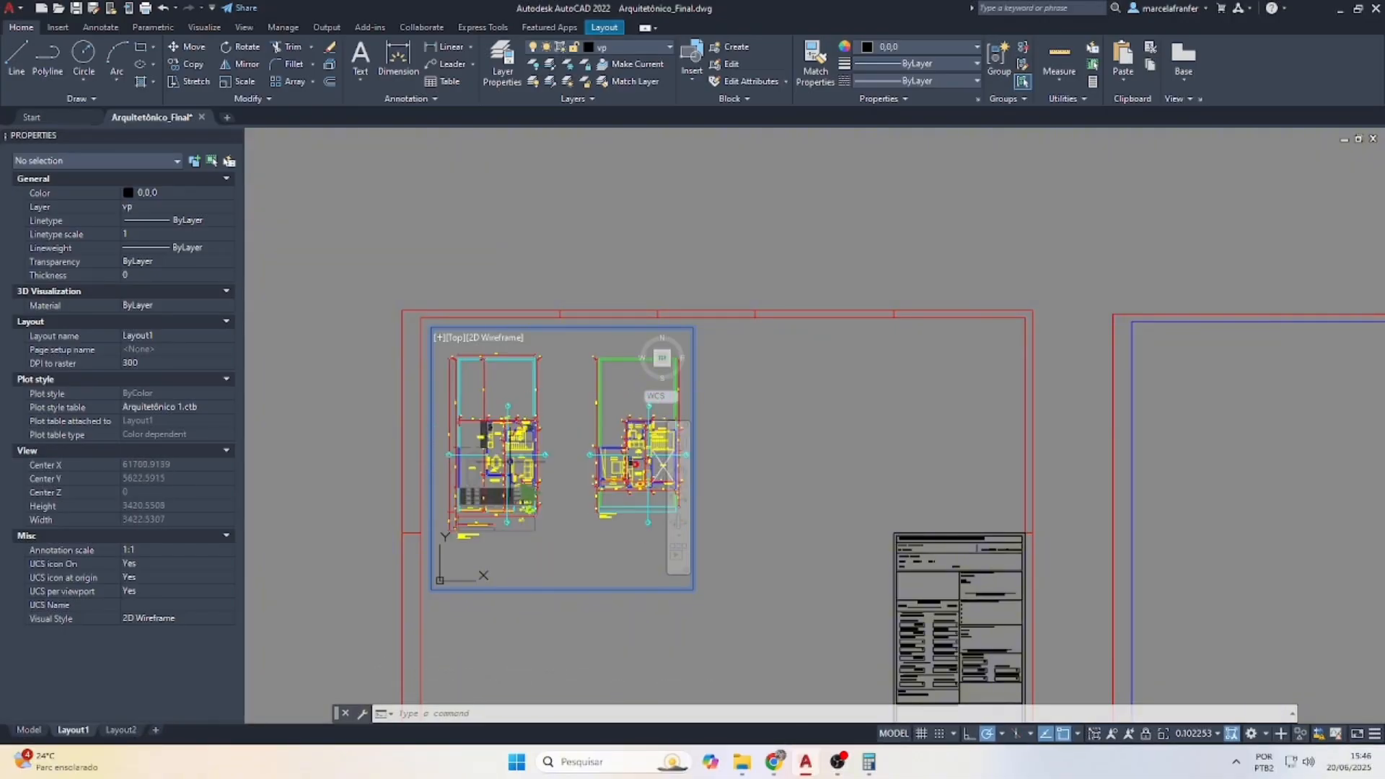
{"action": "type", "text": "z"}
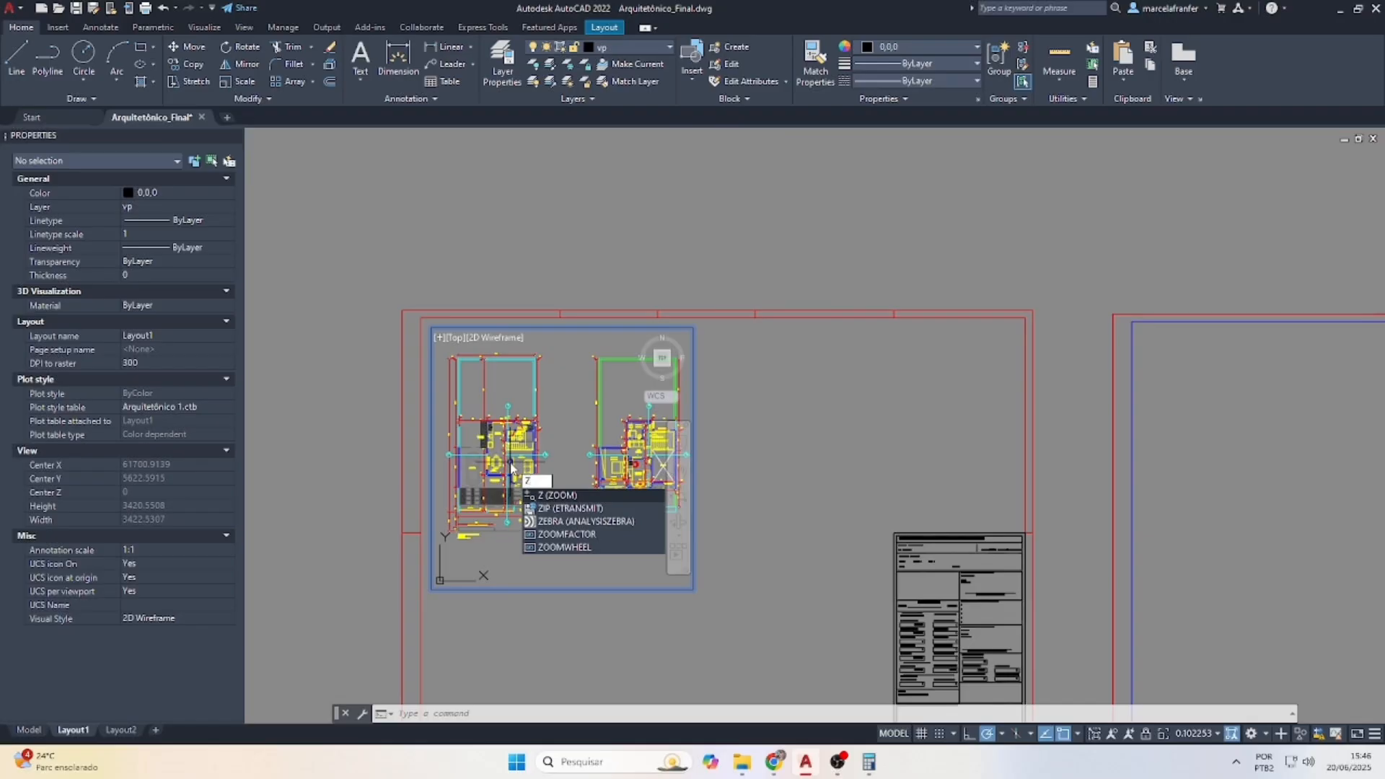
{"action": "key", "text": "Return"}
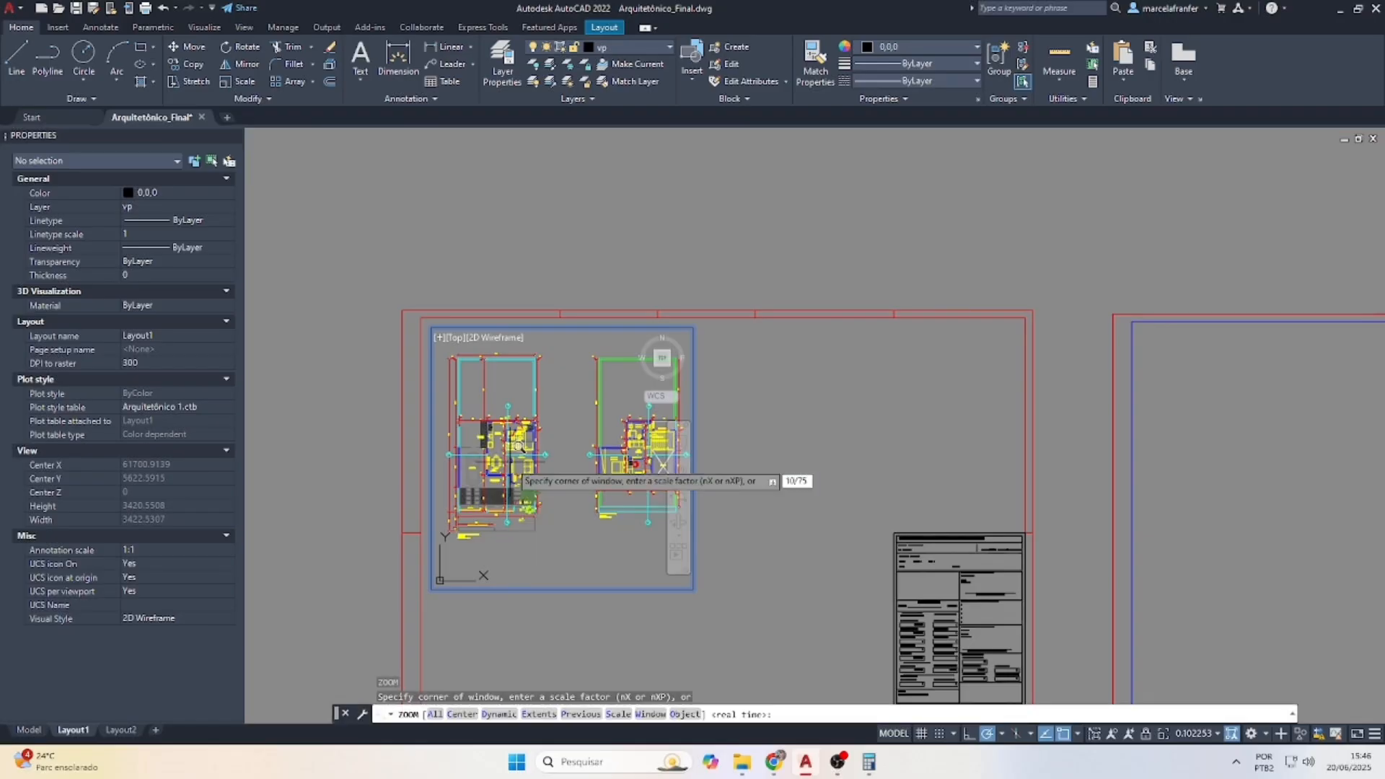
{"action": "key", "text": "Return"}
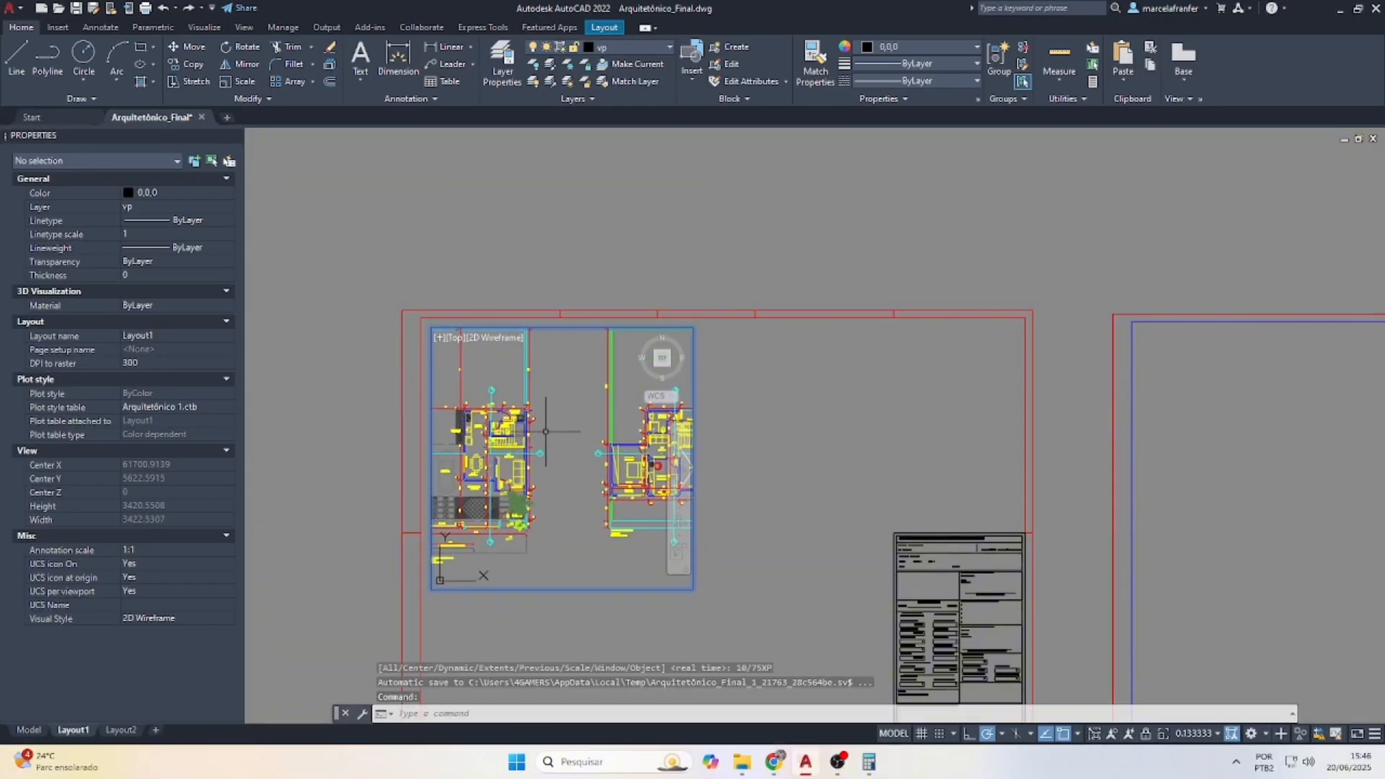
Pan the two floor plans into place, then return to paper space and the Model tab
{"action": "mouse_move", "coordinate": [546, 431]}
{"action": "middle_mouse_down"}
{"action": "mouse_move", "coordinate": [584, 461]}
{"action": "mouse_move", "coordinate": [577, 448]}
{"action": "middle_mouse_up"}
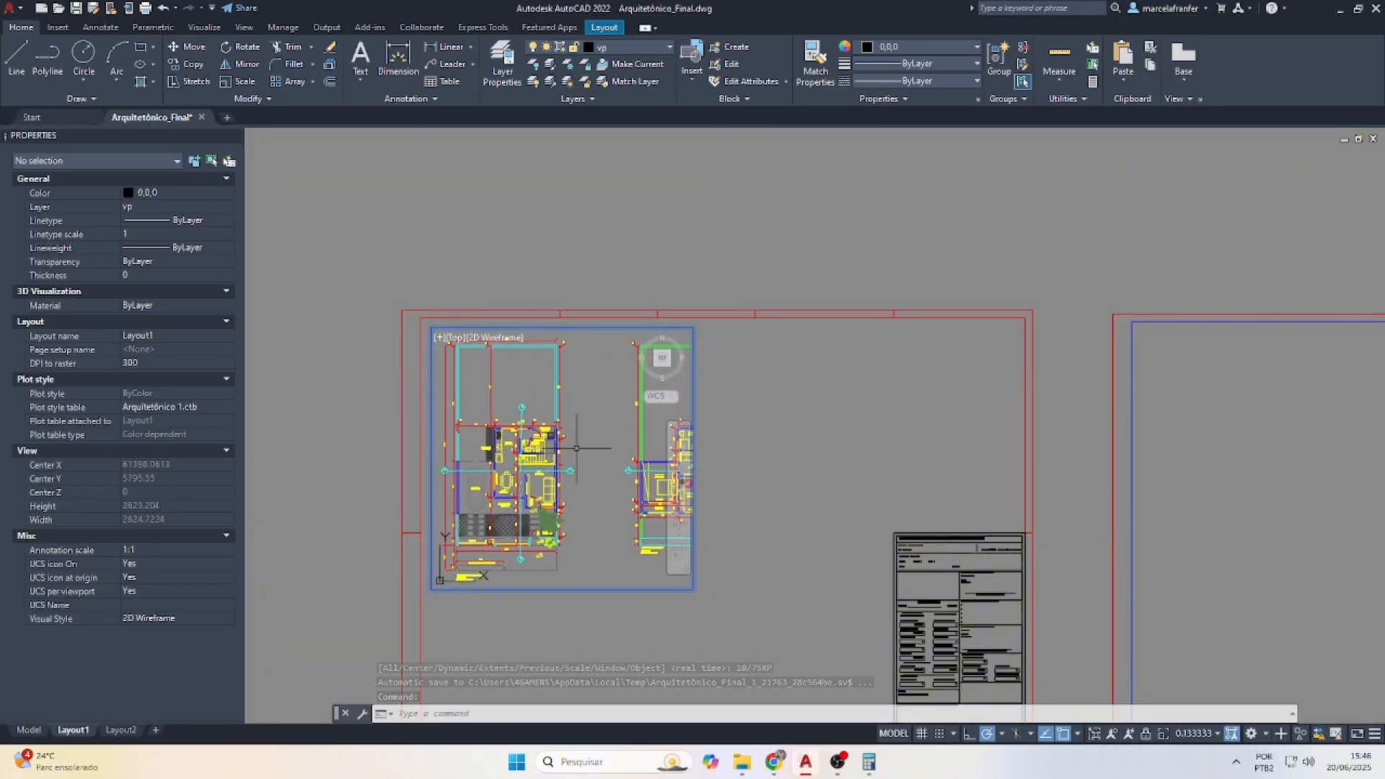
{"action": "left_click", "coordinate": [681, 473]}
{"action": "left_click_drag", "start_coordinate": [580, 432], "coordinate": [586, 429]}
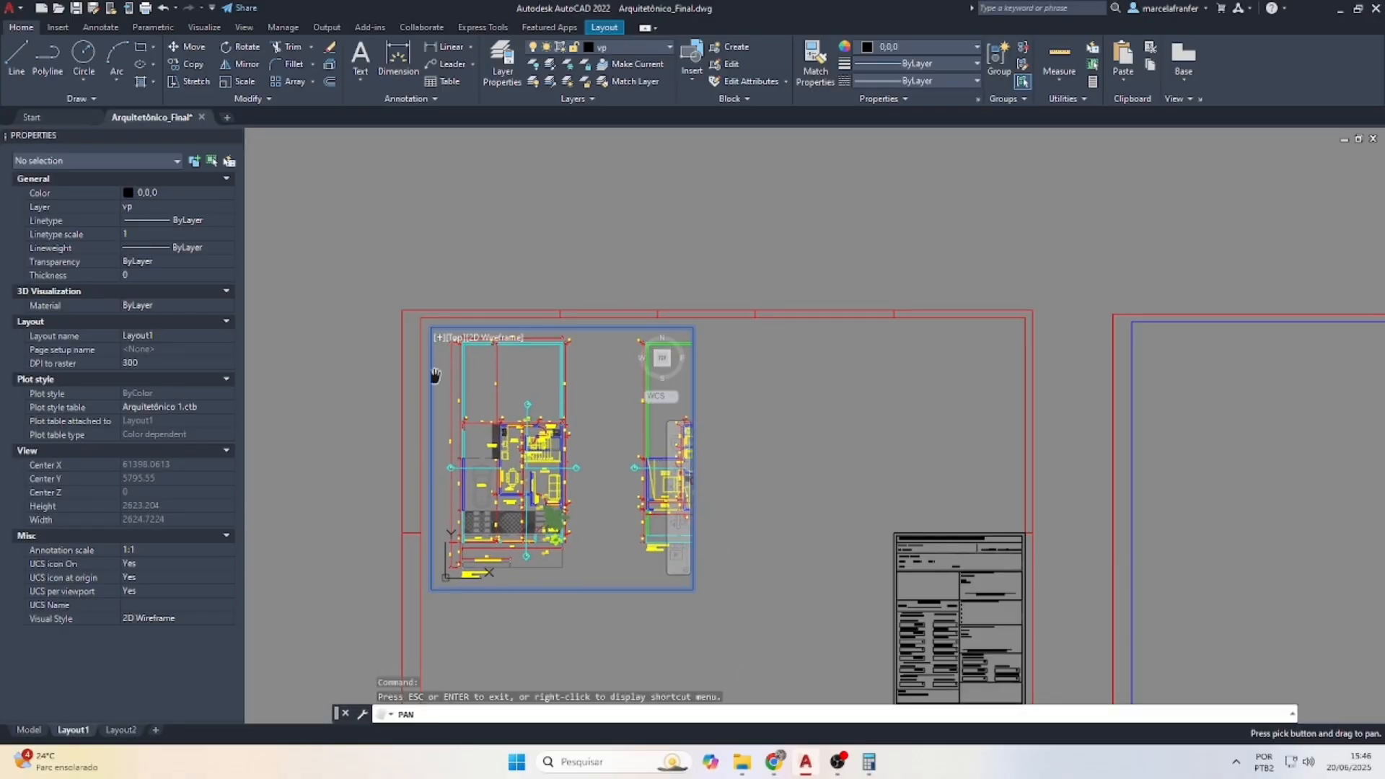
{"action": "key", "text": "Escape"}
{"action": "double_click", "coordinate": [349, 402]}
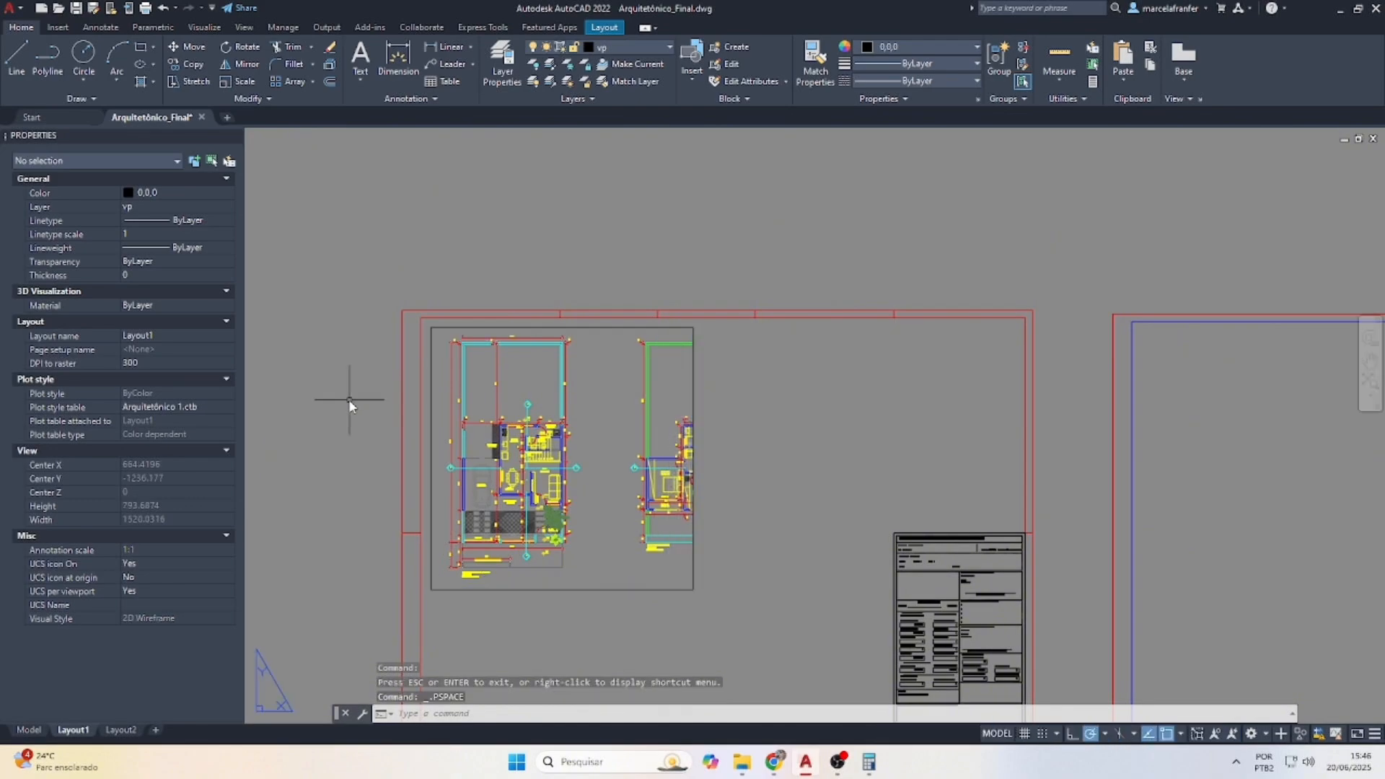
{"action": "scroll", "coordinate": [620, 481], "scroll_direction": "down", "scroll_amount": 5}
{"action": "scroll", "coordinate": [631, 521], "scroll_direction": "up", "scroll_amount": 5}
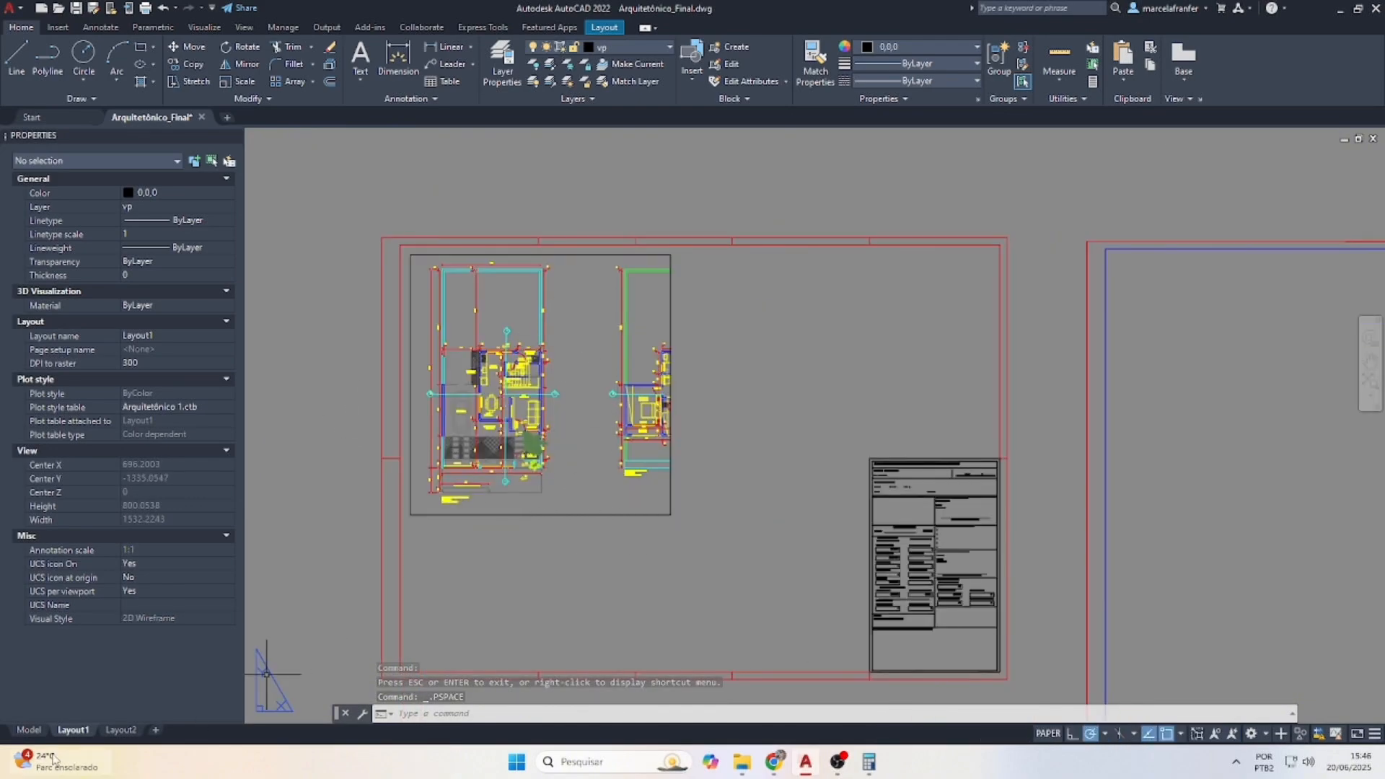
{"action": "left_click", "coordinate": [29, 730]}
Move the middle floor plan slightly left in model space
{"action": "scroll", "coordinate": [550, 439], "scroll_direction": "down", "scroll_amount": 2}
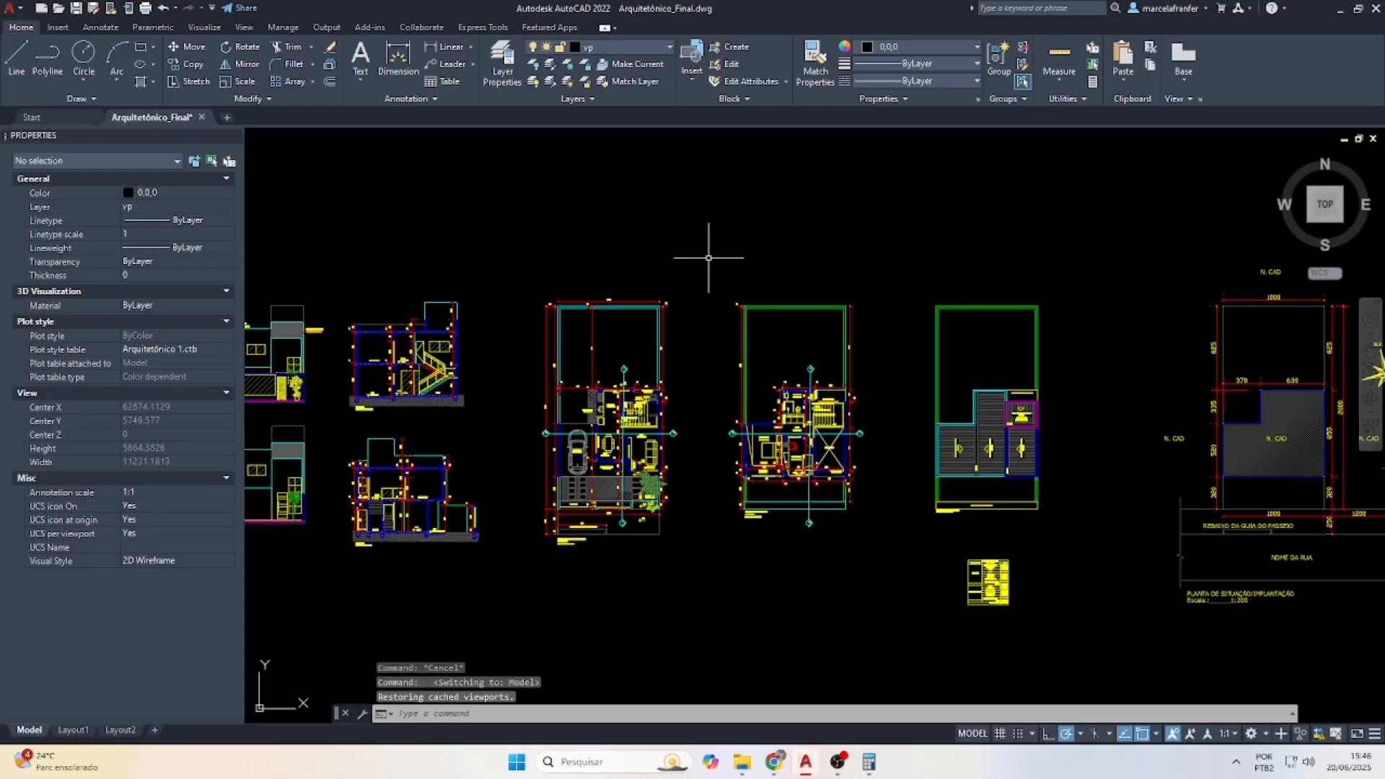
{"action": "left_click_drag", "start_coordinate": [709, 258], "coordinate": [881, 582]}
{"action": "type", "text": "m"}
{"action": "key", "text": "Return"}
{"action": "scroll", "coordinate": [794, 447], "scroll_direction": "down", "scroll_amount": 2}
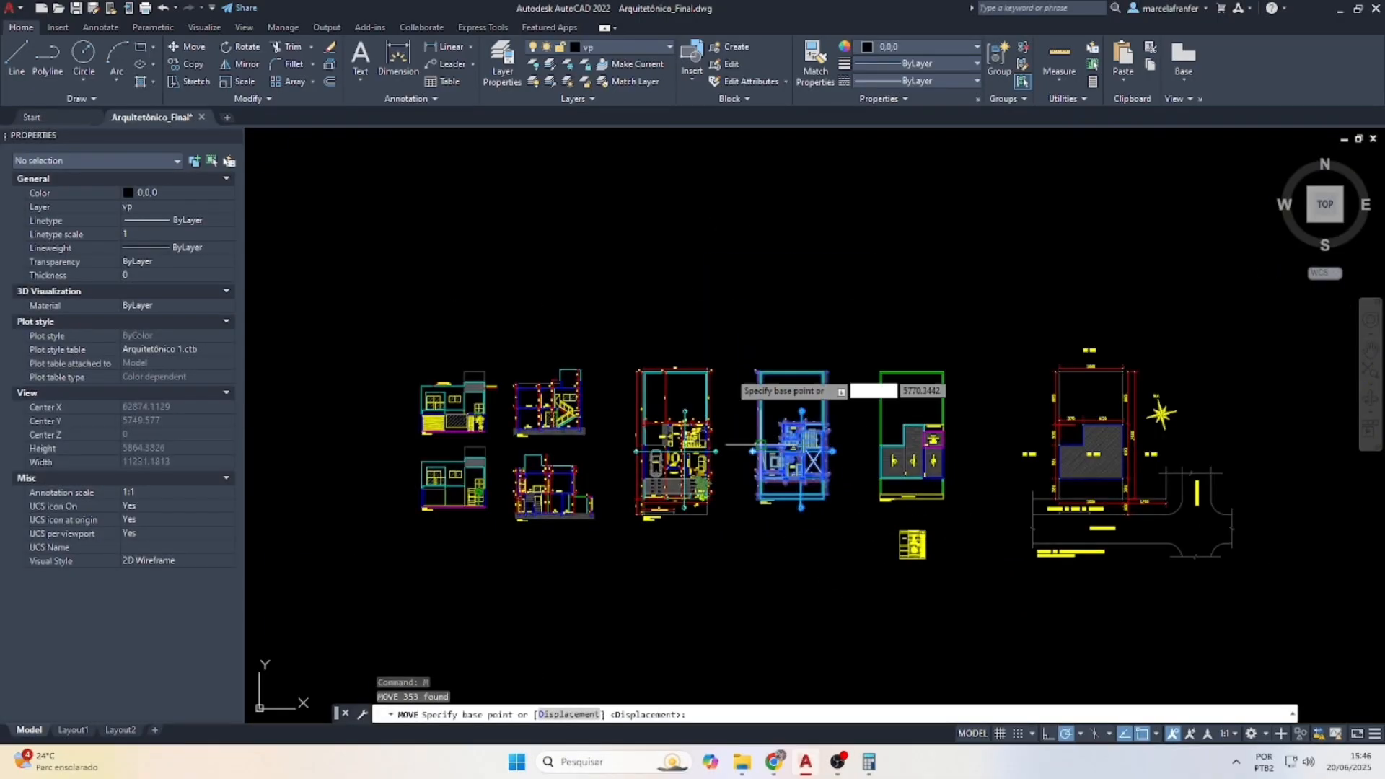
{"action": "scroll", "coordinate": [793, 404], "scroll_direction": "up", "scroll_amount": 2}
{"action": "left_click", "coordinate": [844, 357]}
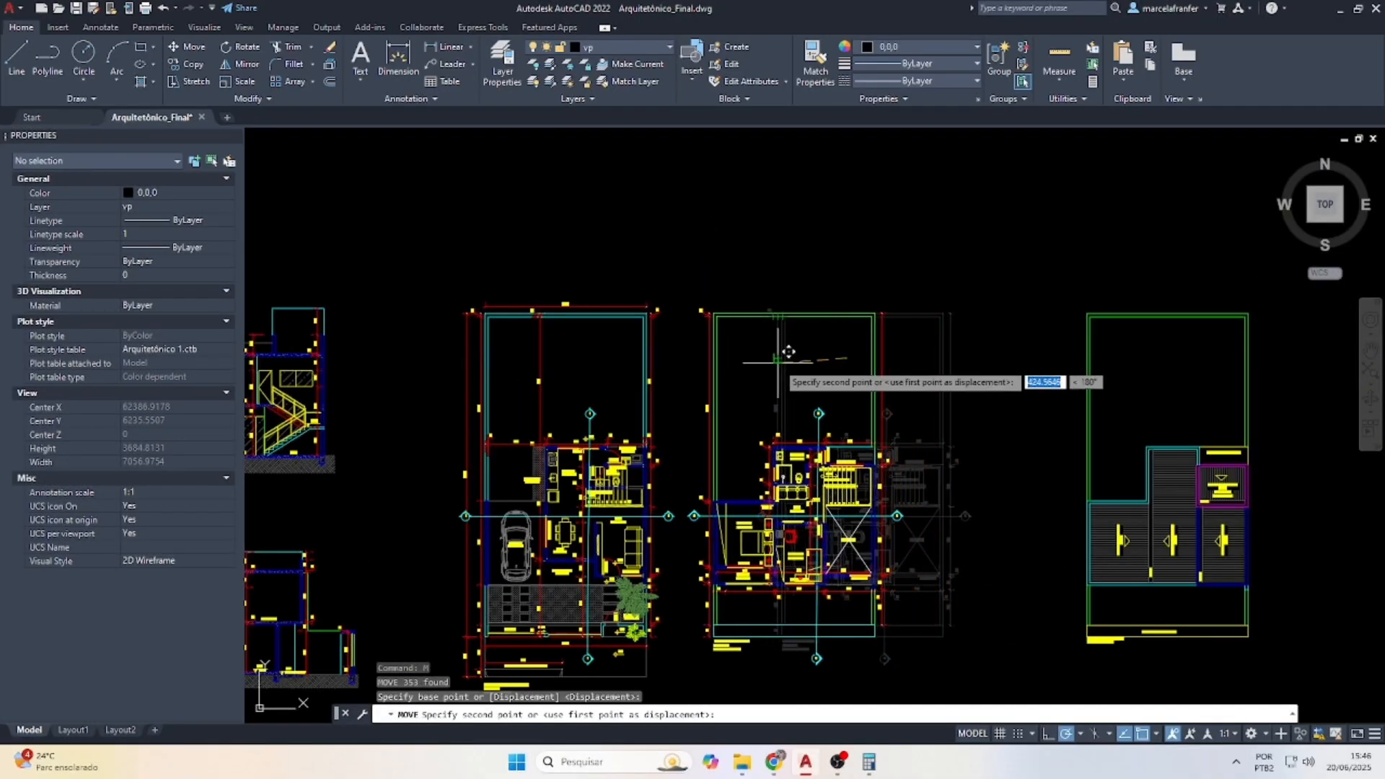
{"action": "left_click", "coordinate": [790, 353]}
Move the roof plan left next to the floor plans and return to Layout1
{"action": "scroll", "coordinate": [804, 365], "scroll_direction": "down", "scroll_amount": 2}
{"action": "left_click", "coordinate": [923, 288]}
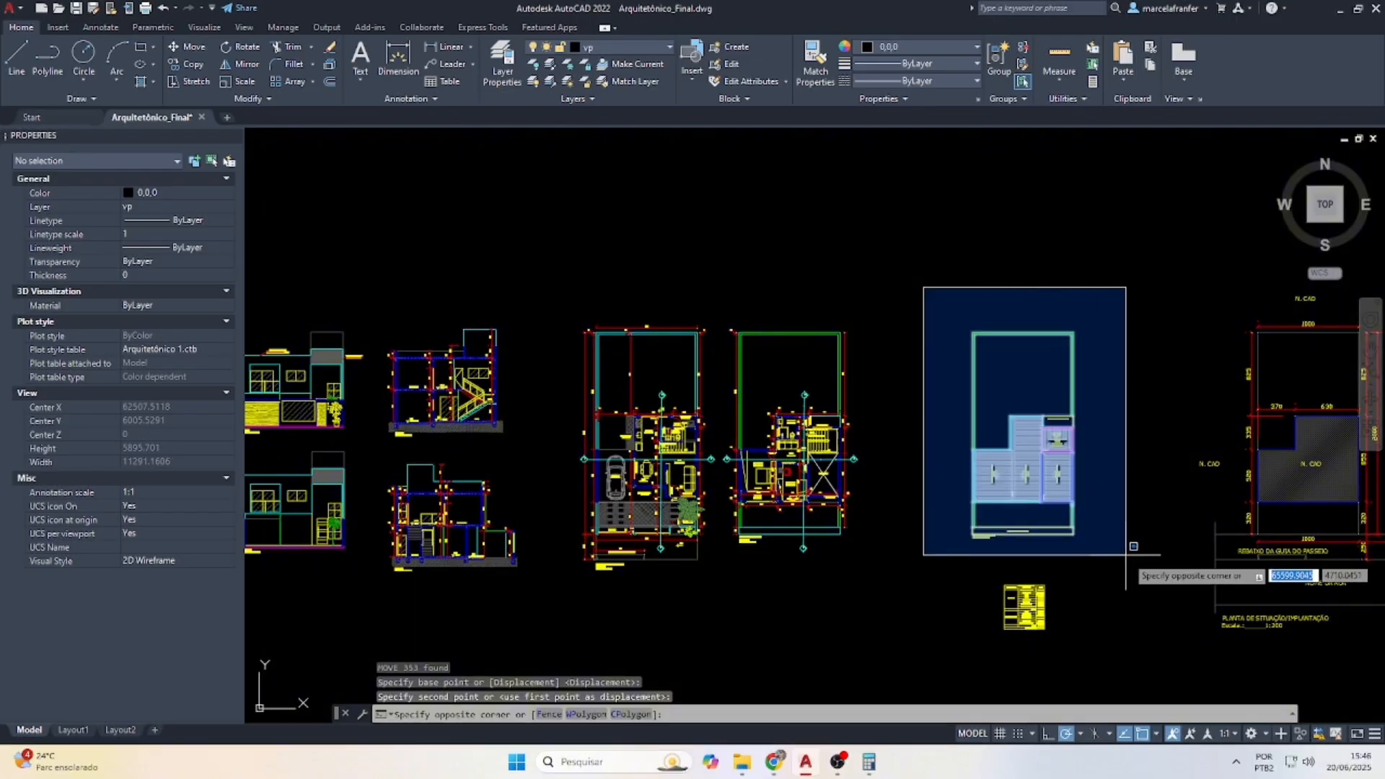
{"action": "left_click", "coordinate": [1125, 555]}
{"action": "type", "text": "m"}
{"action": "key", "text": "Return"}
{"action": "scroll", "coordinate": [986, 361], "scroll_direction": "up", "scroll_amount": 2}
{"action": "left_click", "coordinate": [1065, 397]}
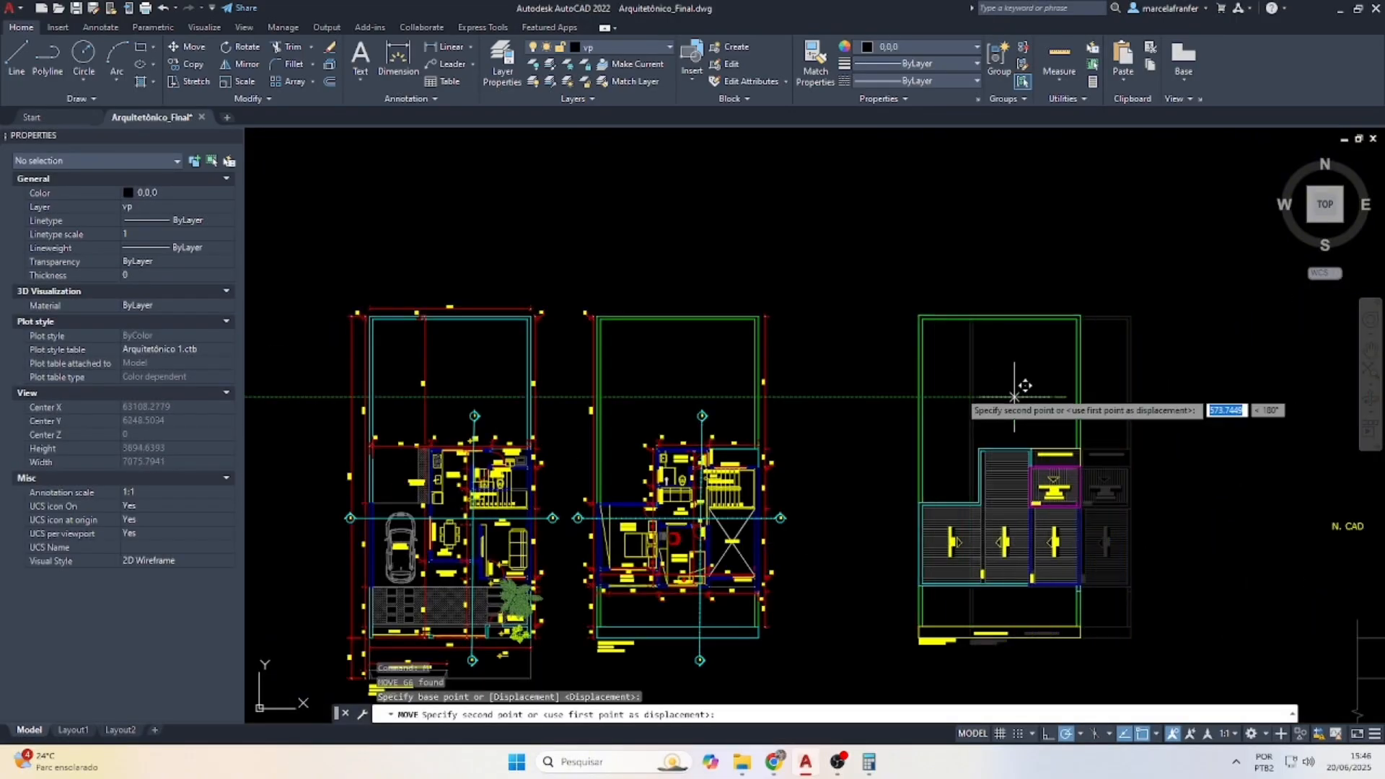
{"action": "left_click", "coordinate": [894, 395]}
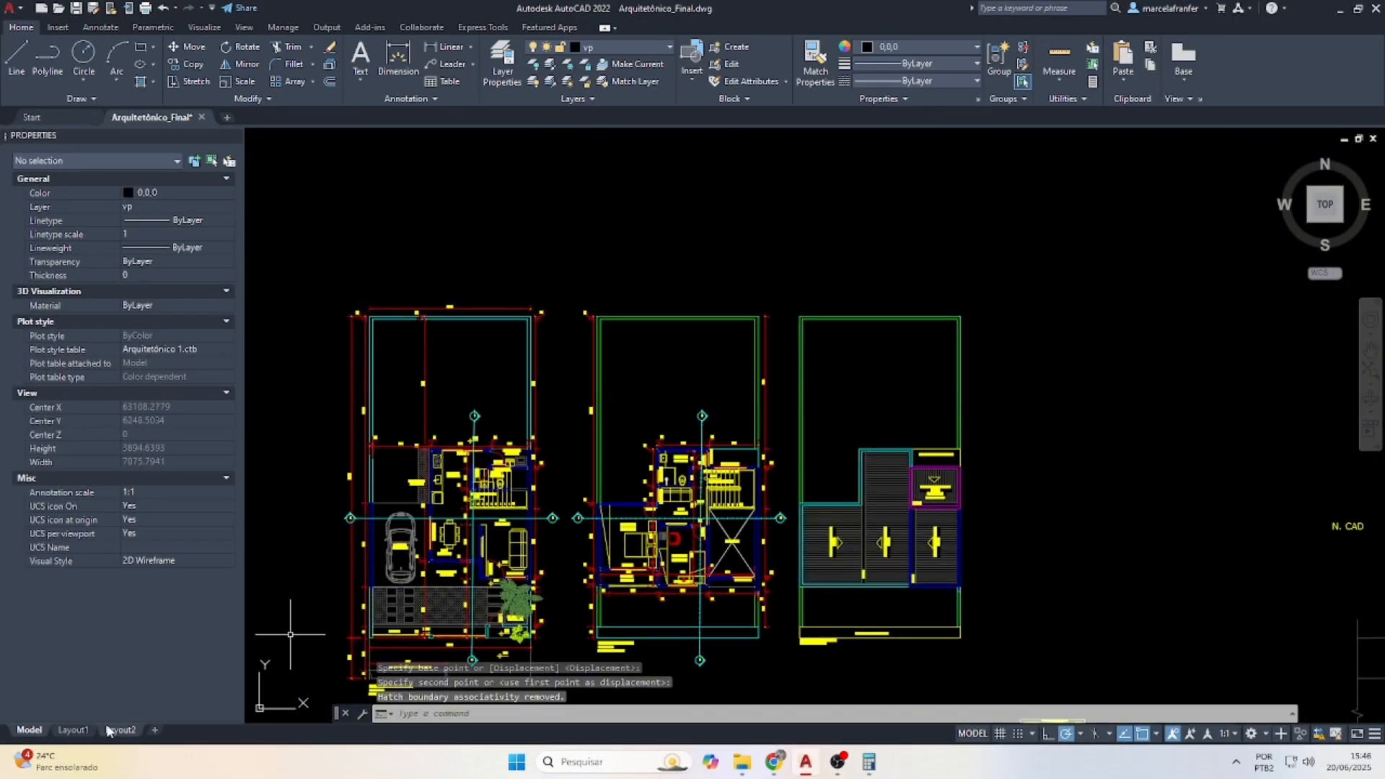
{"action": "left_click", "coordinate": [73, 730]}
Stretch the plan viewport's lower-right corner rightward so the roof plan shows beside both floor plans
{"action": "left_click", "coordinate": [615, 512]}
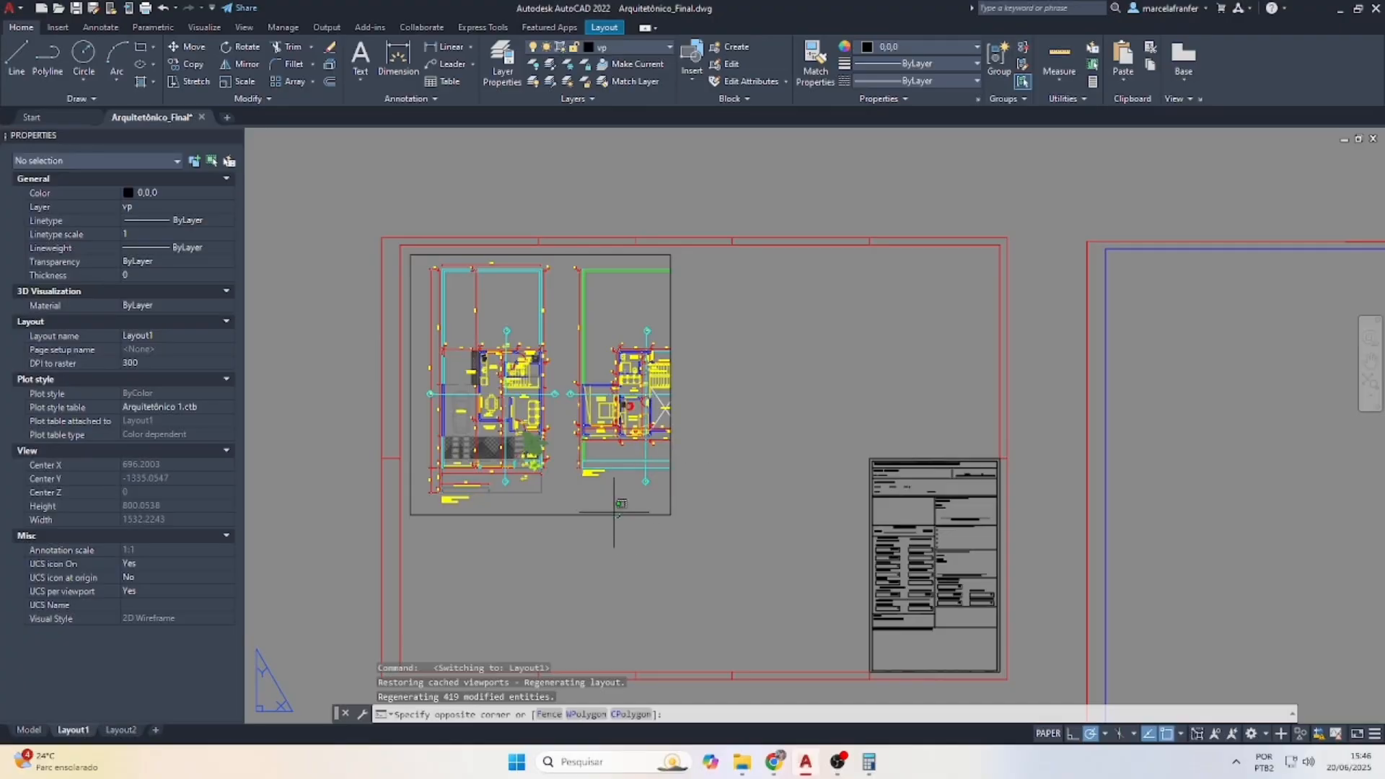
{"action": "left_click", "coordinate": [613, 516]}
{"action": "left_click", "coordinate": [656, 515]}
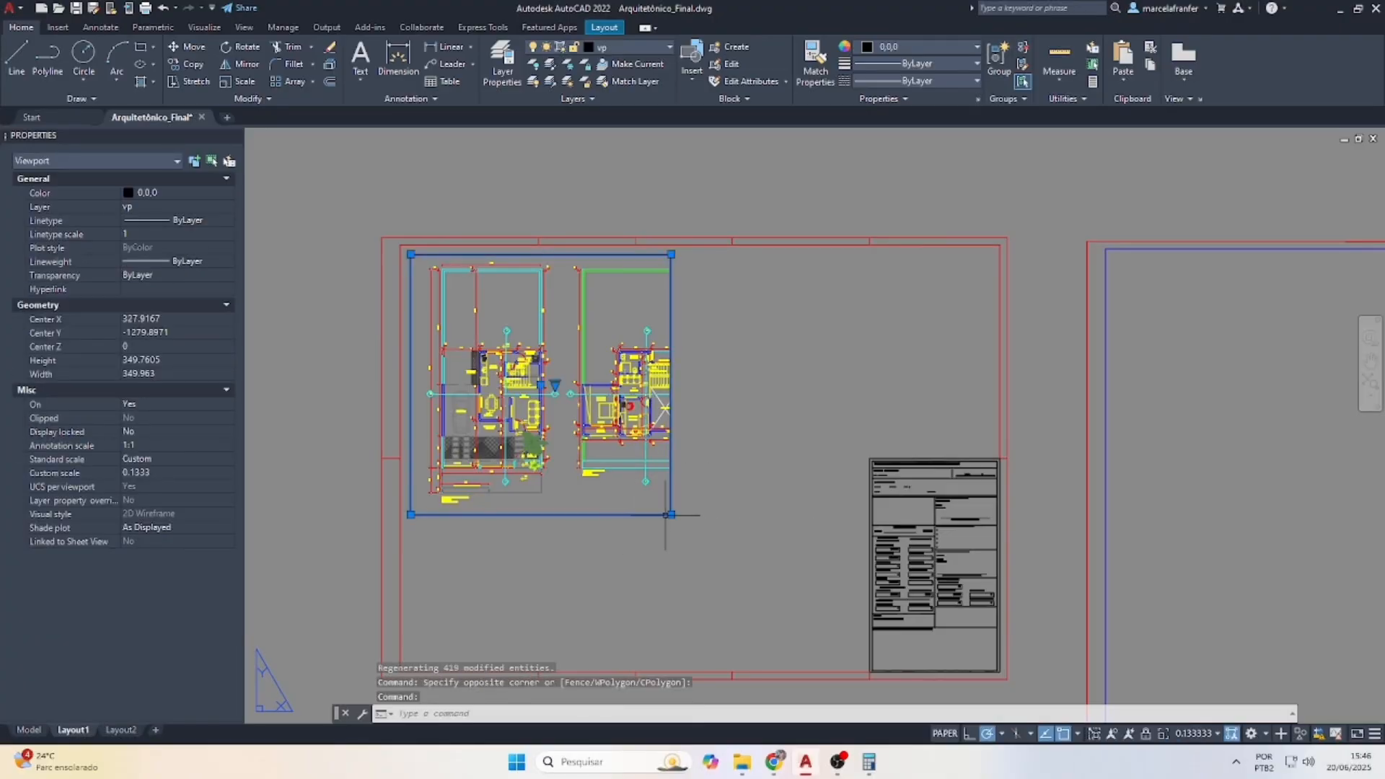
{"action": "left_click", "coordinate": [669, 515]}
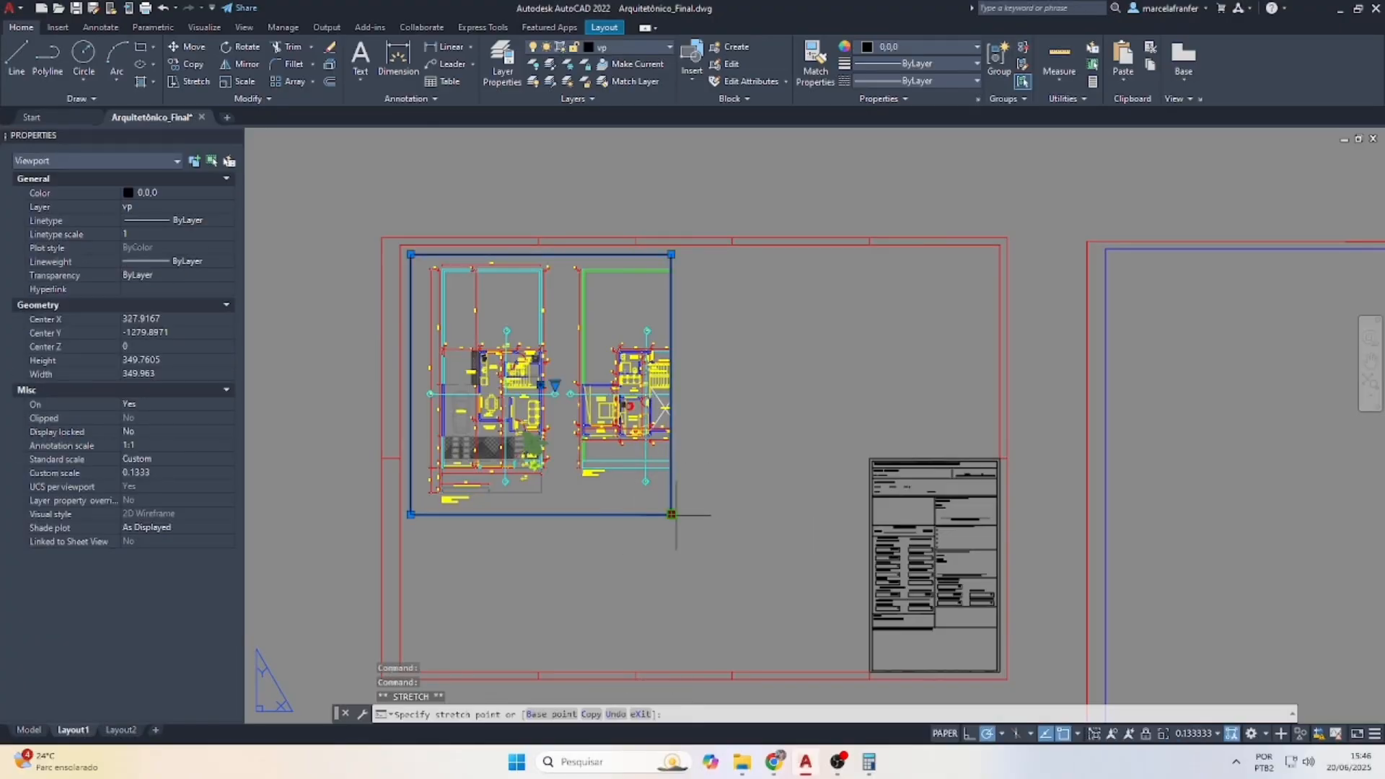
{"action": "left_click", "coordinate": [819, 514]}
{"action": "key", "text": "Escape"}
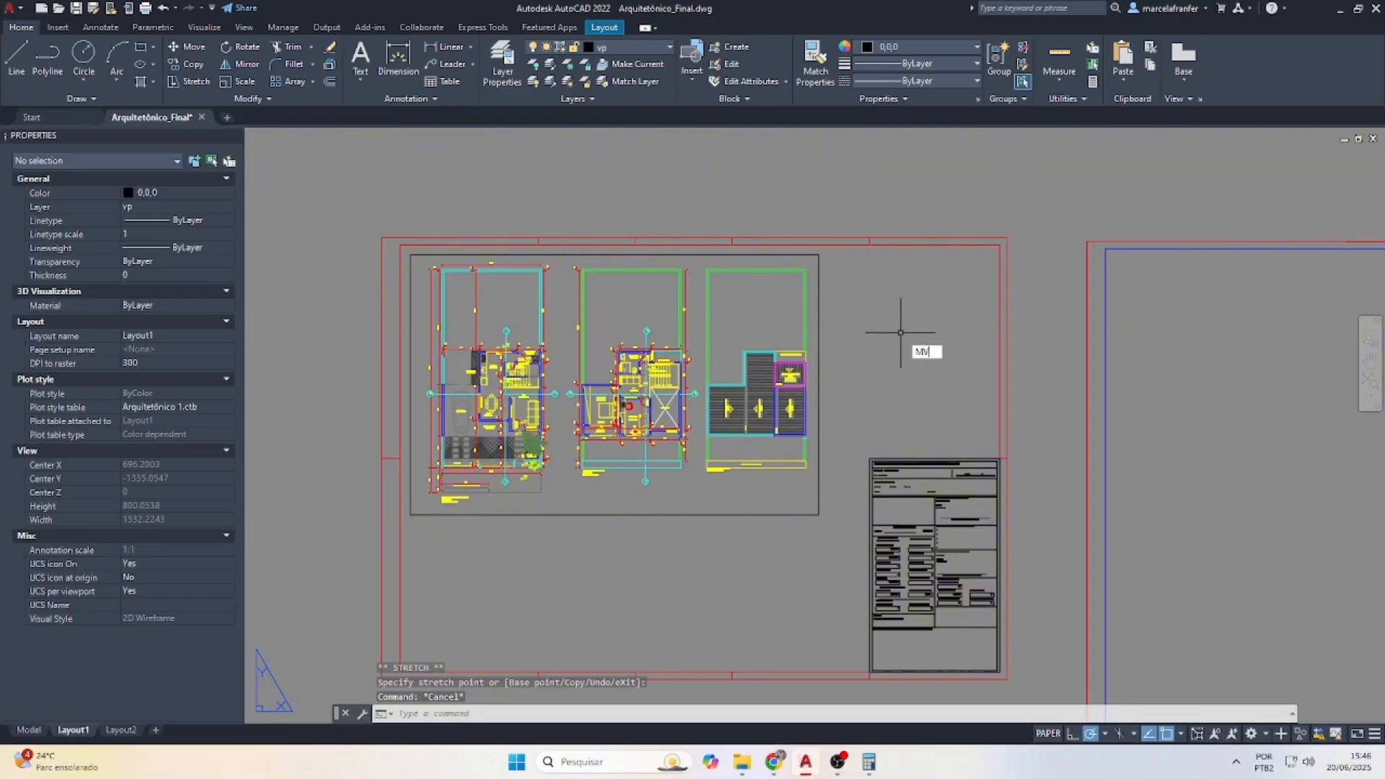
Draw a new viewport with MV in the area above the title block
{"action": "type", "text": "MV"}
{"action": "key", "text": "Return"}
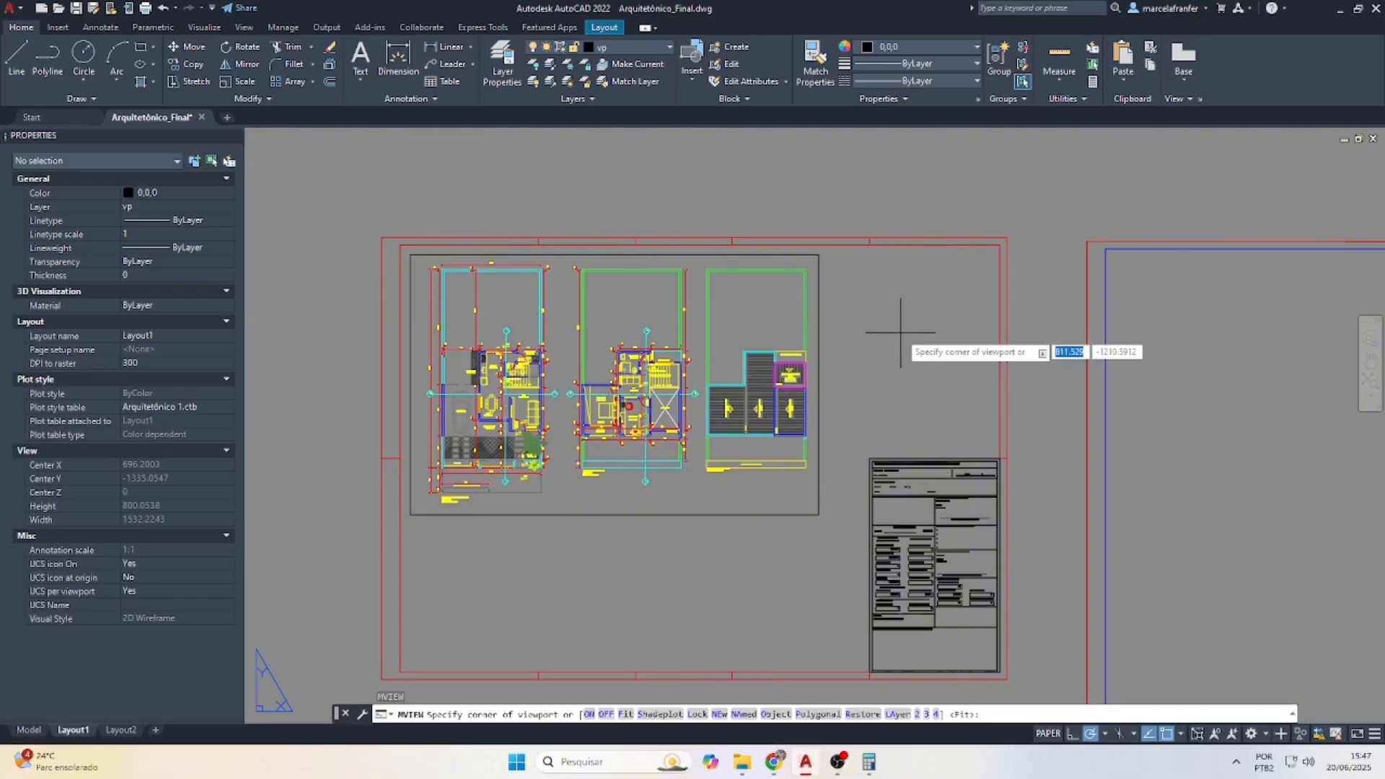
{"action": "left_click", "coordinate": [827, 255]}
{"action": "left_click", "coordinate": [999, 457]}
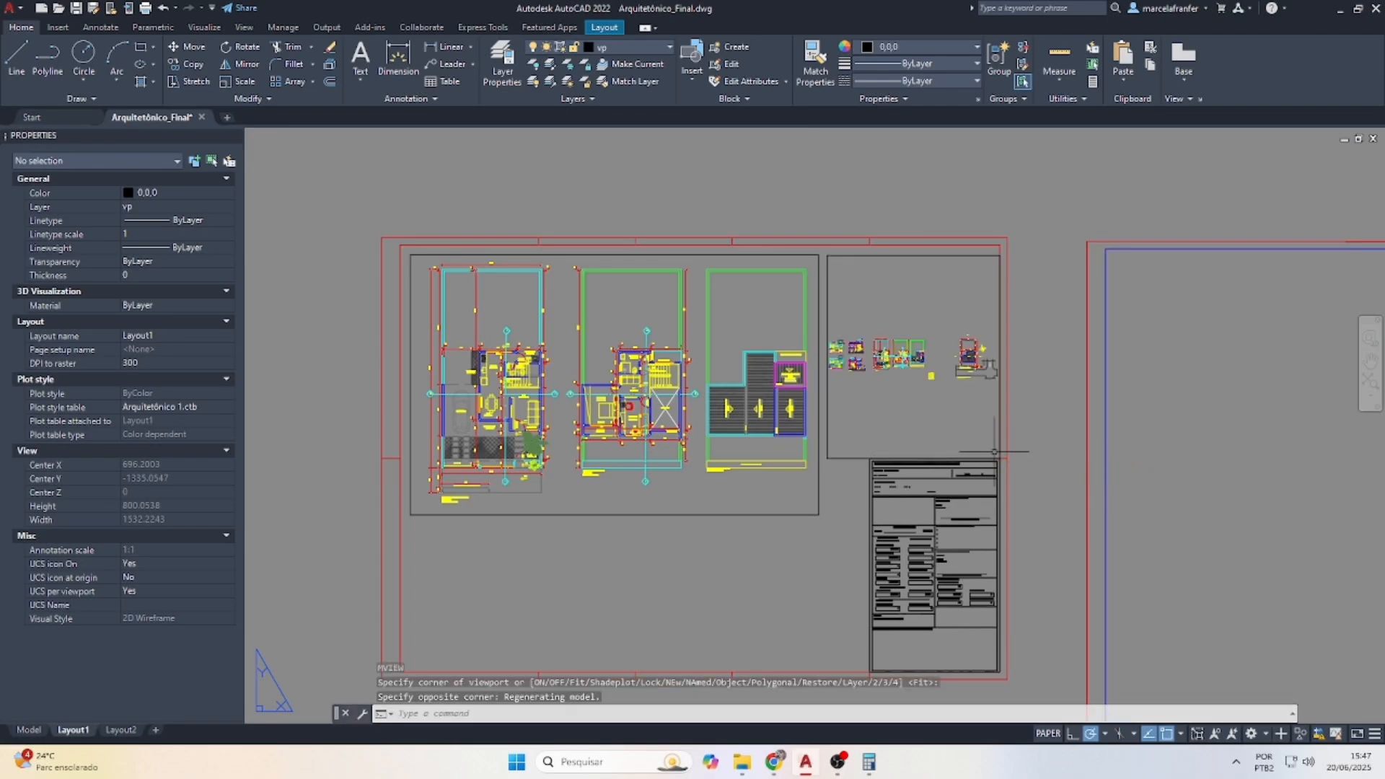
Scale the new viewport to 10/200XP and pan the site plan into its frame
{"action": "double_click", "coordinate": [923, 398]}
{"action": "scroll", "coordinate": [957, 364], "scroll_direction": "up", "scroll_amount": 5}
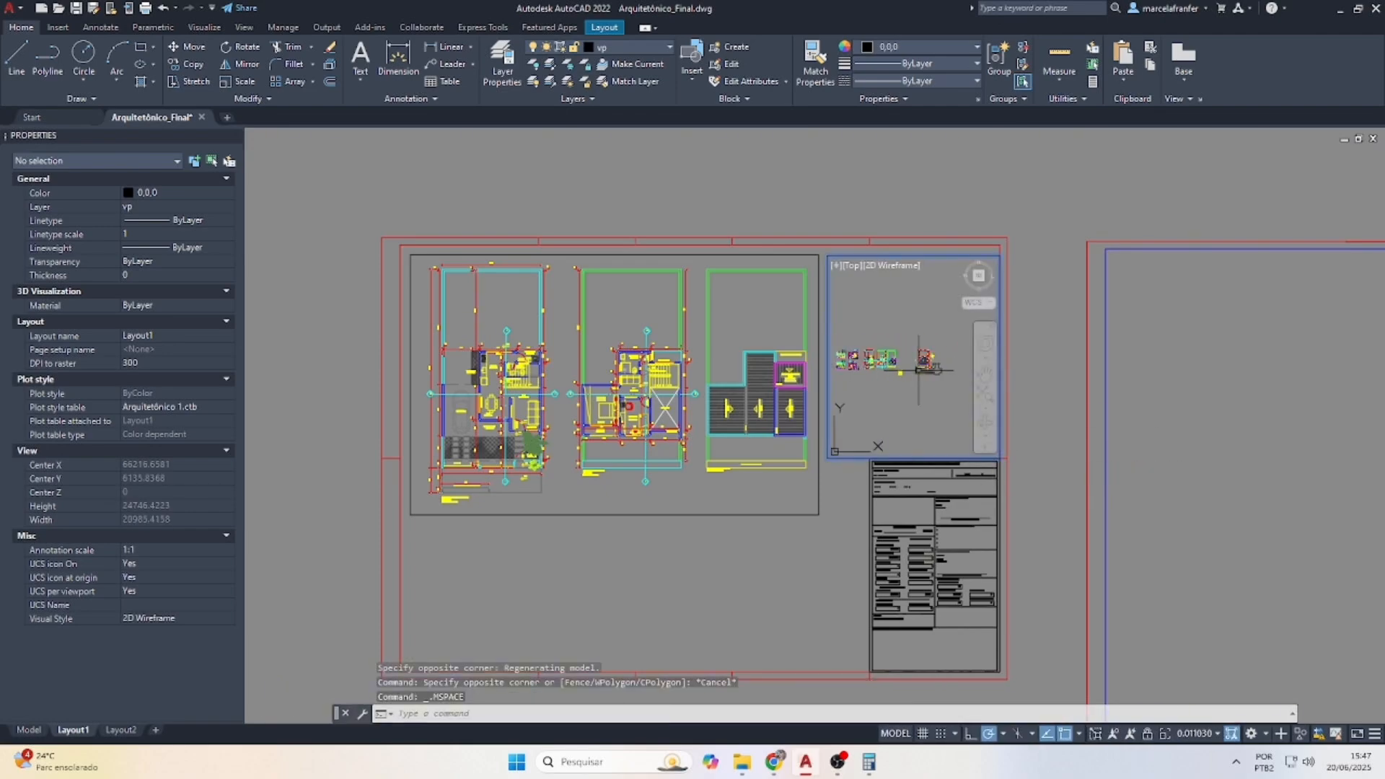
{"action": "scroll", "coordinate": [957, 364], "scroll_direction": "up", "scroll_amount": 6}
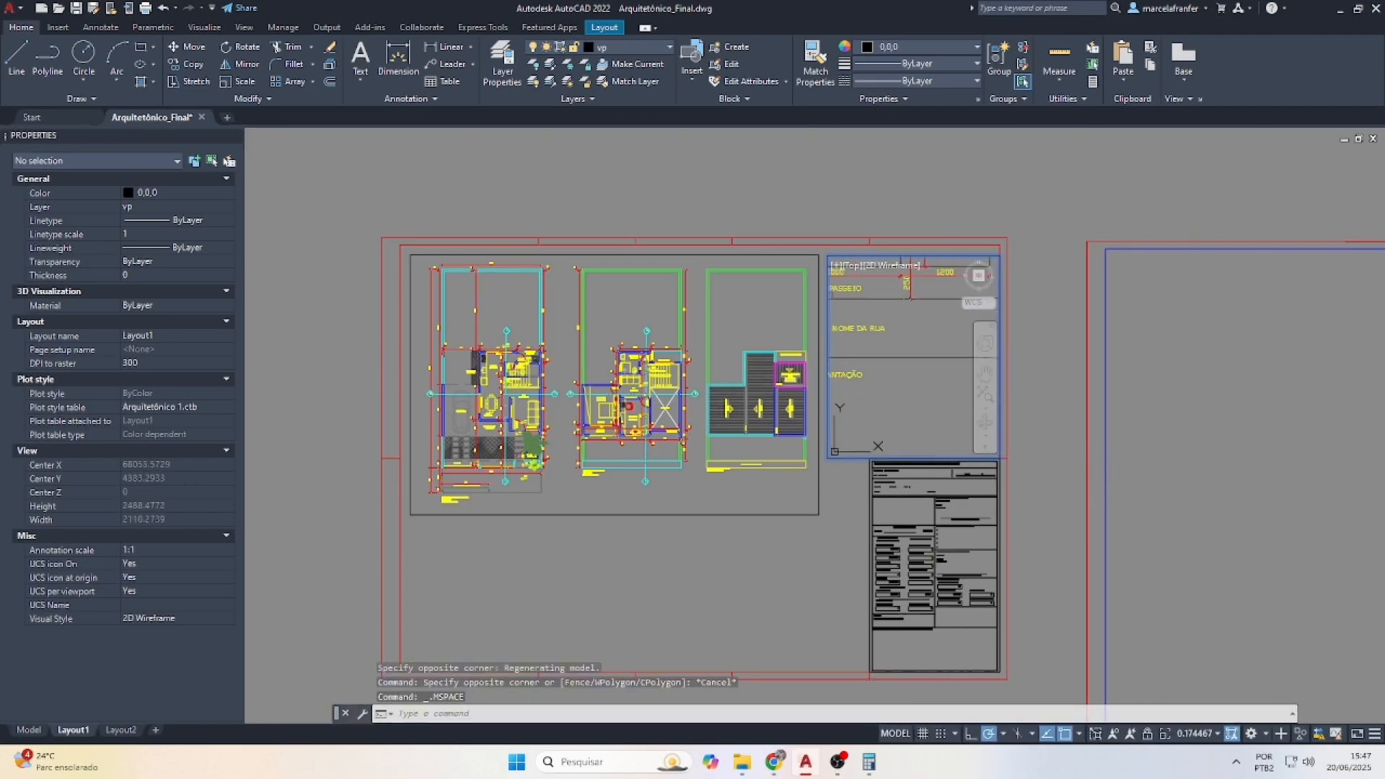
{"action": "scroll", "coordinate": [930, 367], "scroll_direction": "down", "scroll_amount": 2}
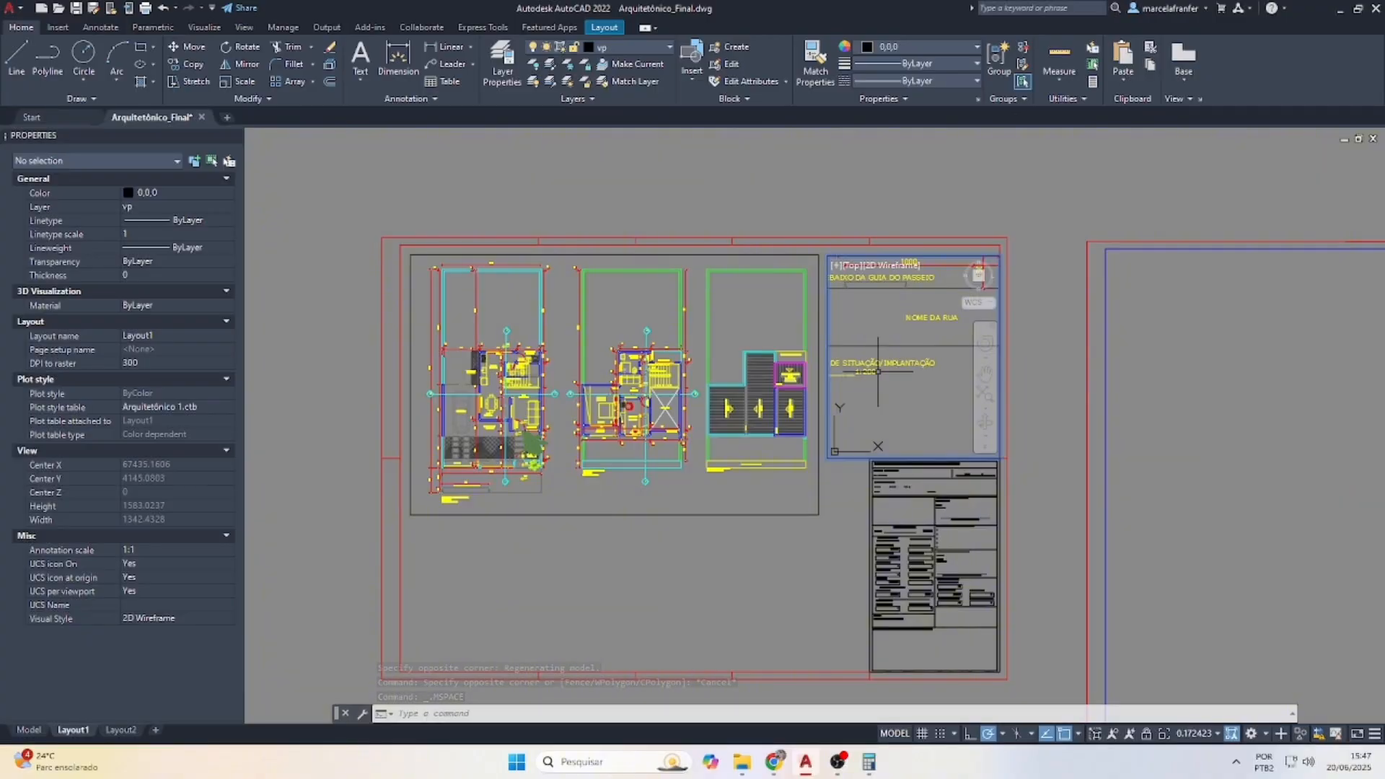
{"action": "scroll", "coordinate": [878, 372], "scroll_direction": "down", "scroll_amount": 8}
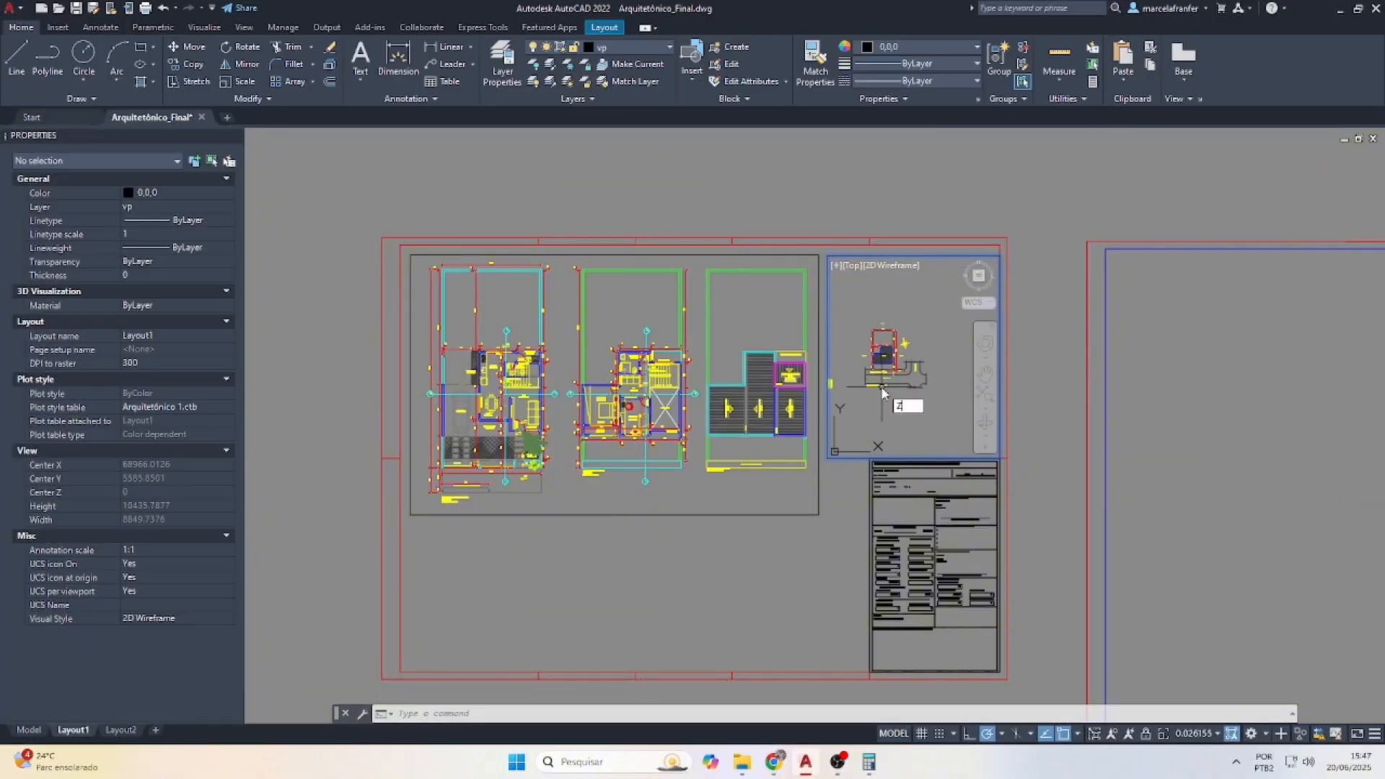
{"action": "key", "text": "Return"}
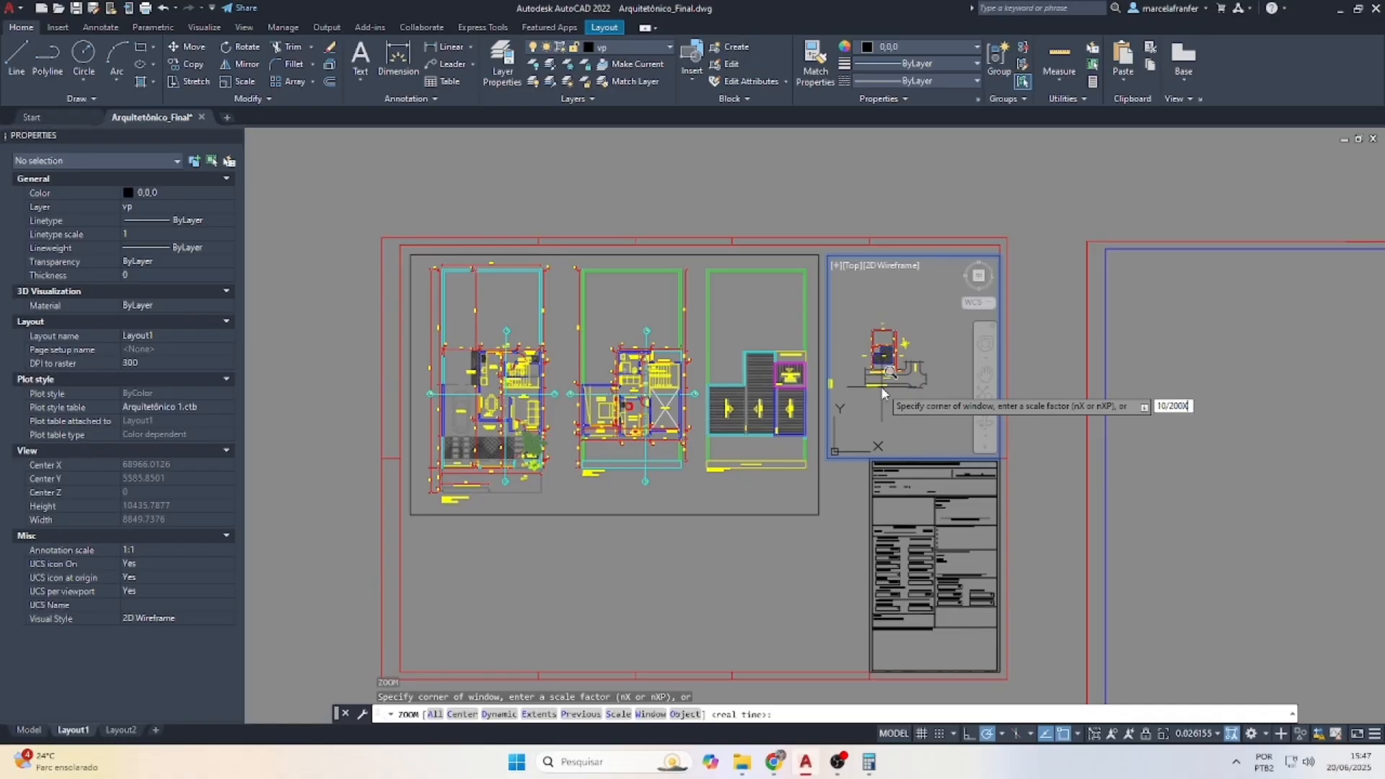
{"action": "key", "text": "Return"}
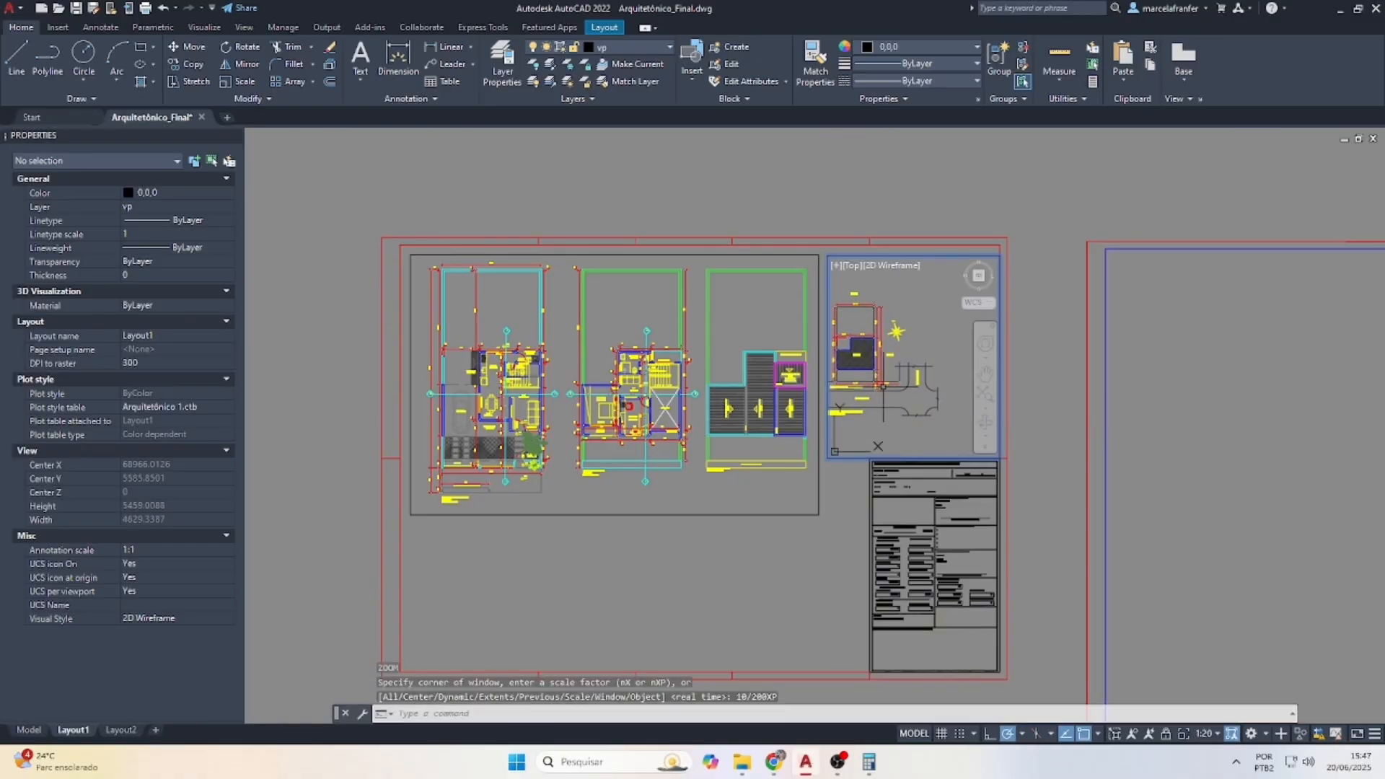
{"action": "left_click", "coordinate": [986, 373]}
{"action": "left_click_drag", "start_coordinate": [848, 370], "coordinate": [866, 342]}
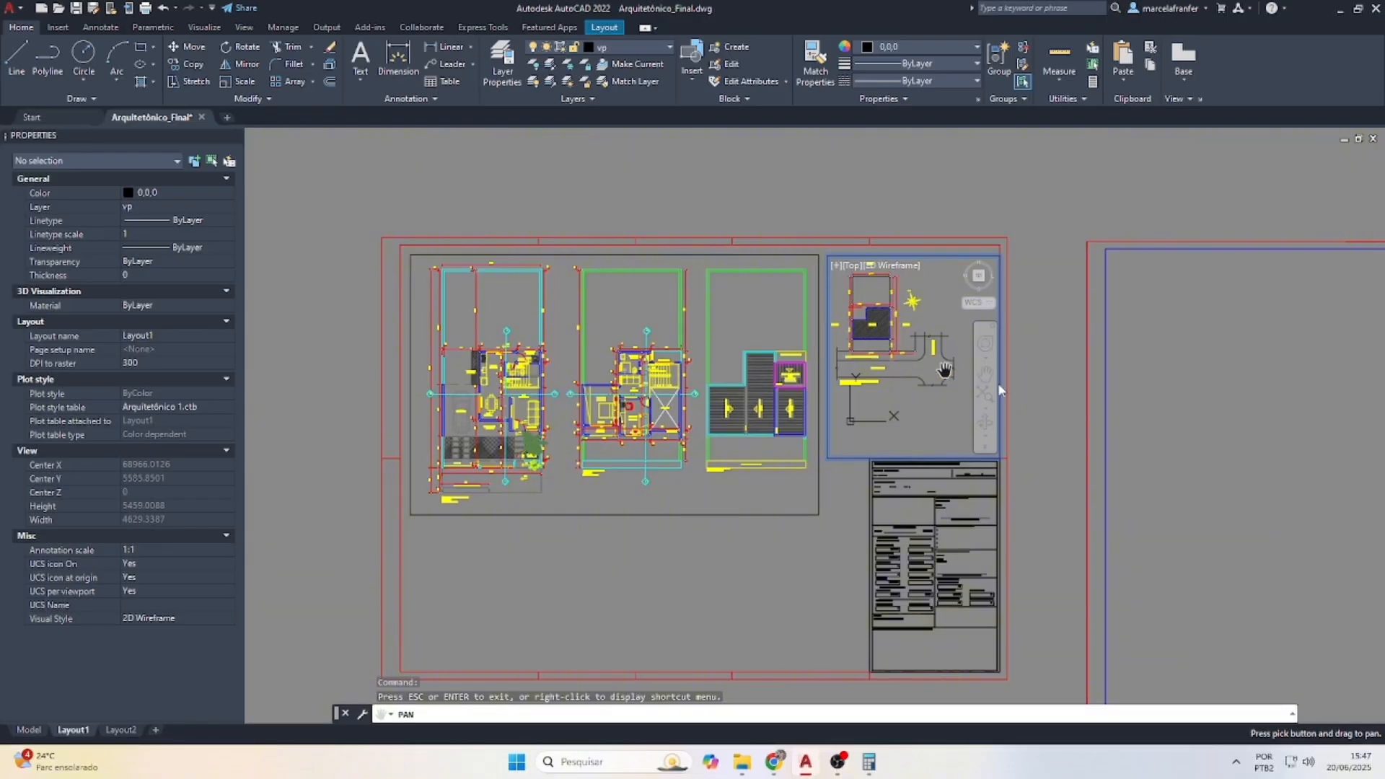
{"action": "key", "text": "Escape"}
{"action": "double_click", "coordinate": [1046, 362]}
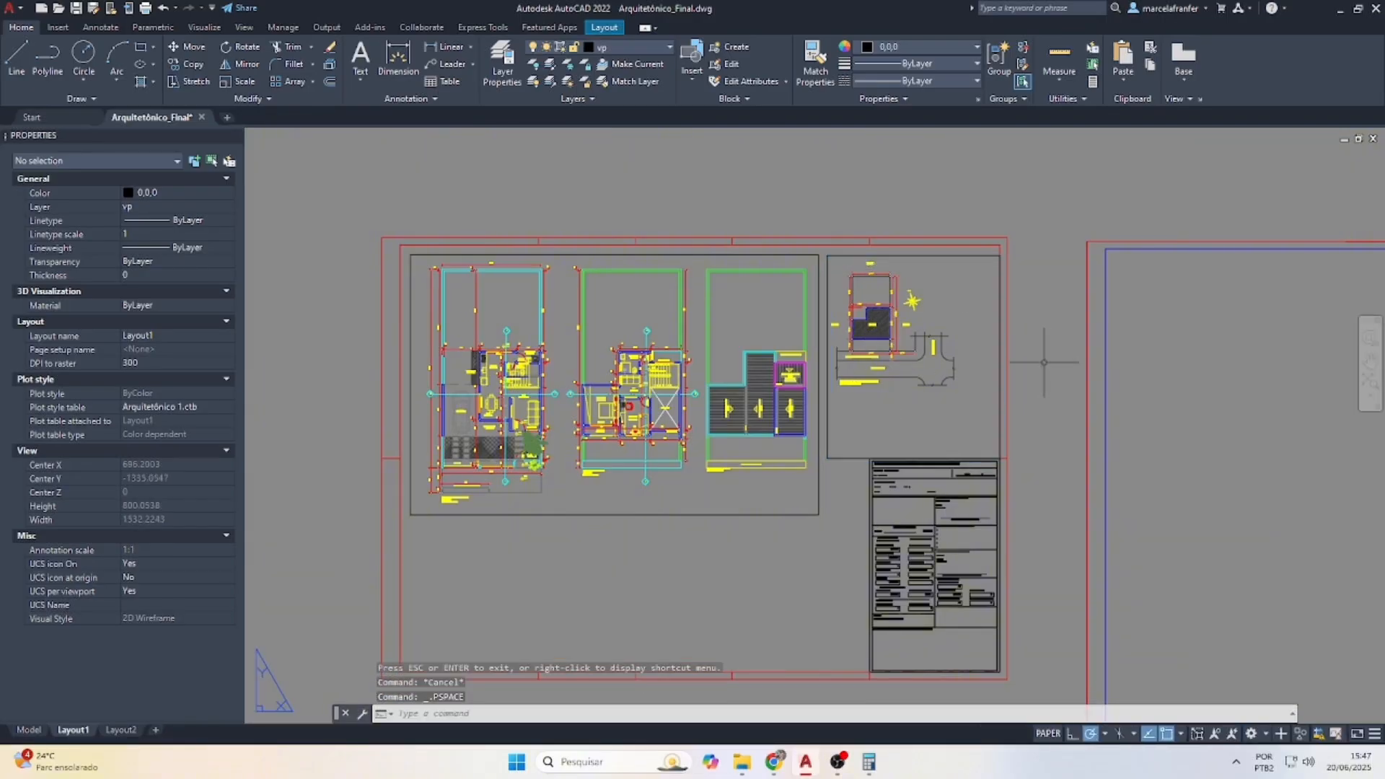
Move the site-plan viewport's lower corner up to fit above the title block
{"action": "left_click", "coordinate": [834, 458]}
{"action": "left_click", "coordinate": [828, 458]}
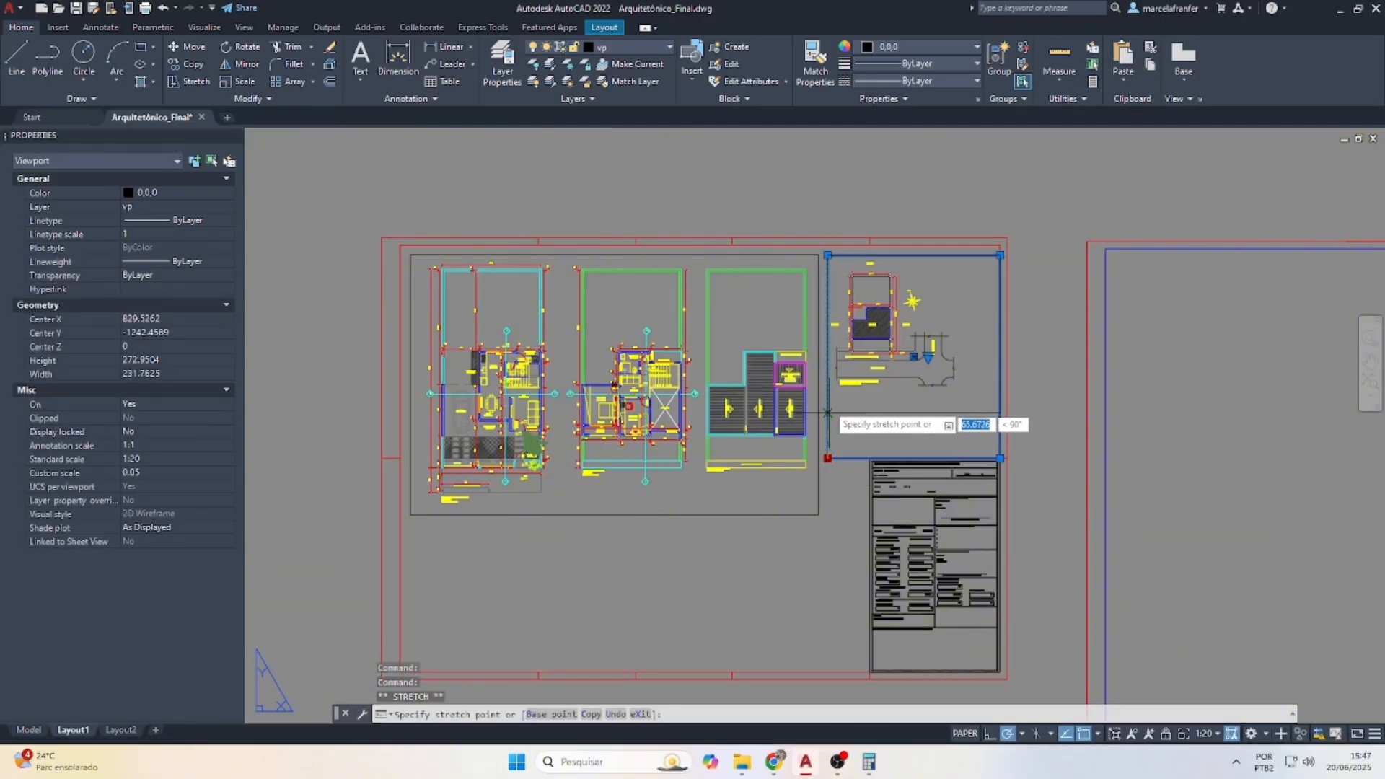
{"action": "scroll", "coordinate": [832, 414], "scroll_direction": "up", "scroll_amount": 3}
{"action": "left_click", "coordinate": [829, 402]}
{"action": "key", "text": "Escape"}
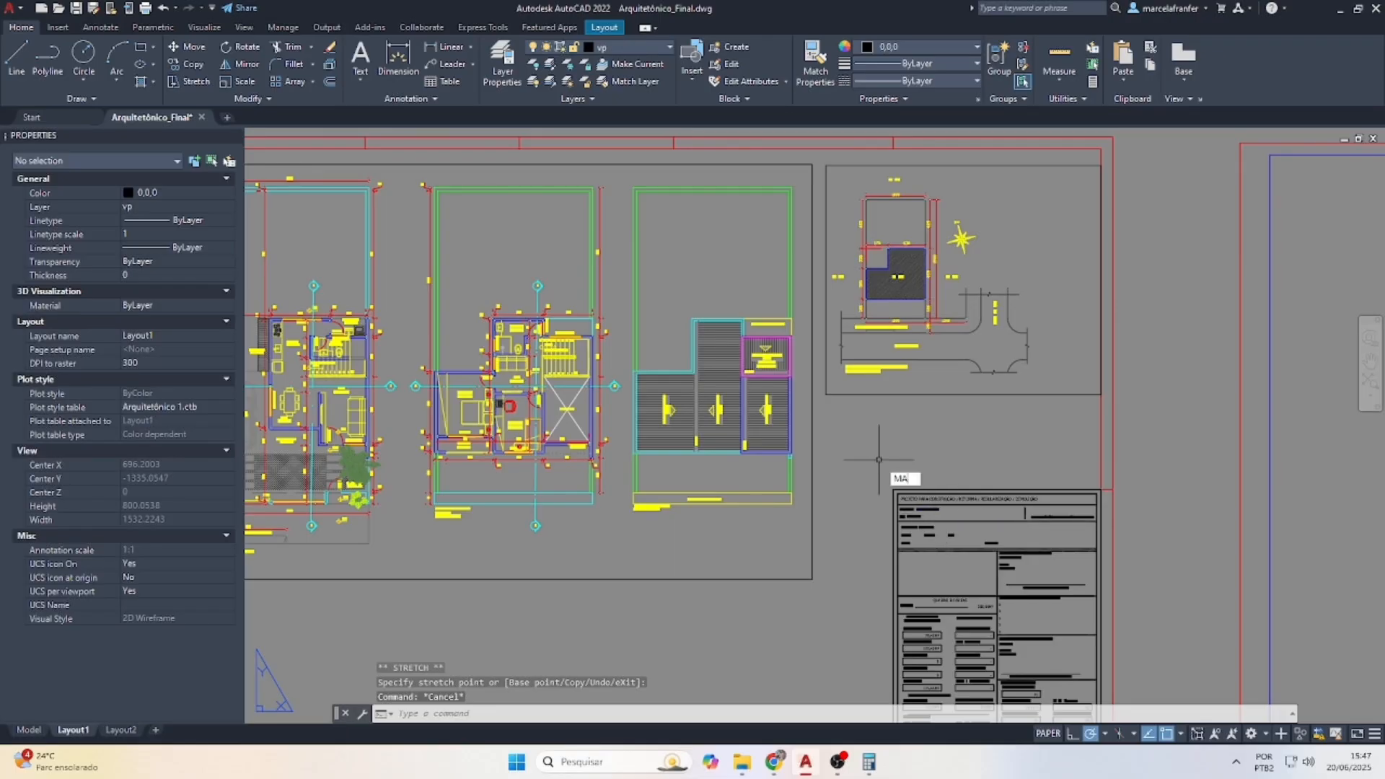
Draw a small viewport in the site plan's upper-right corner
{"action": "key", "text": "BackSpace"}
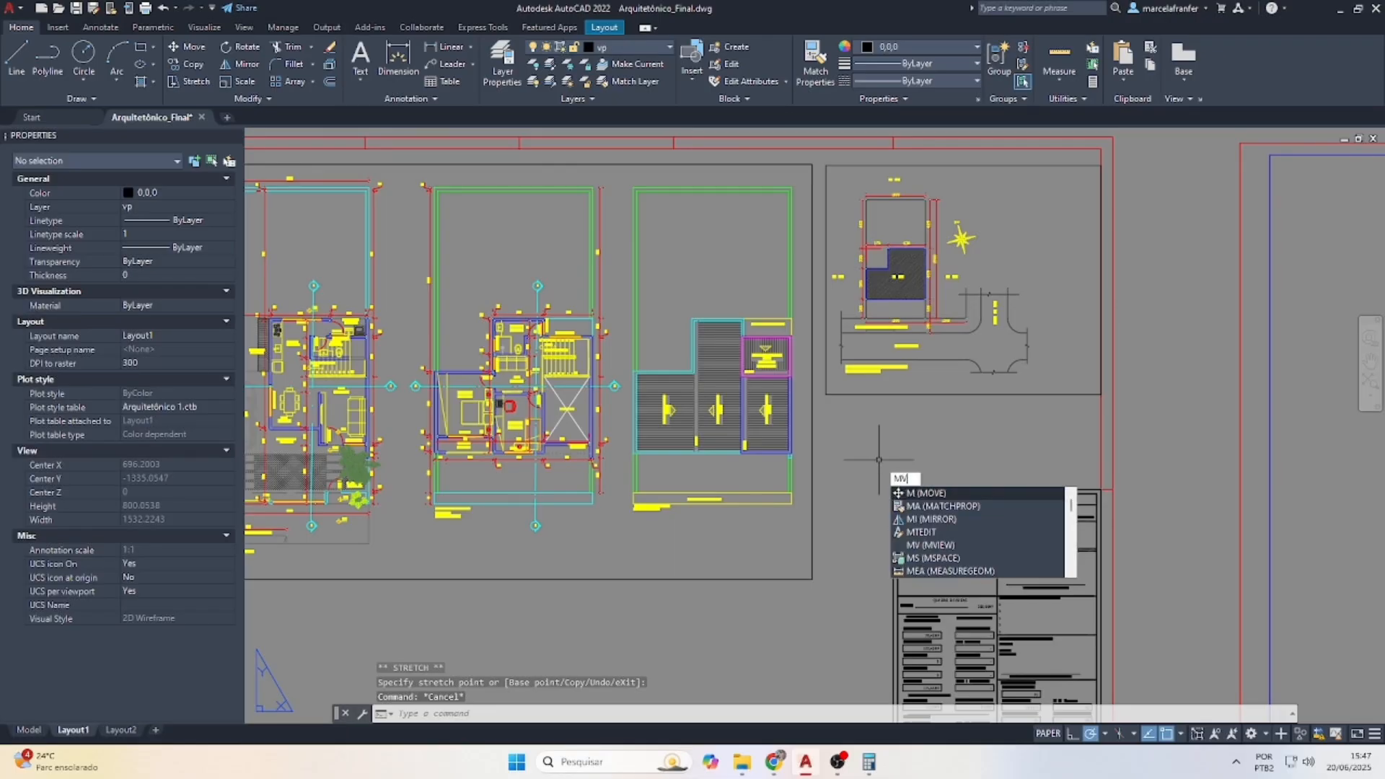
{"action": "type", "text": "V"}
{"action": "key", "text": "Return"}
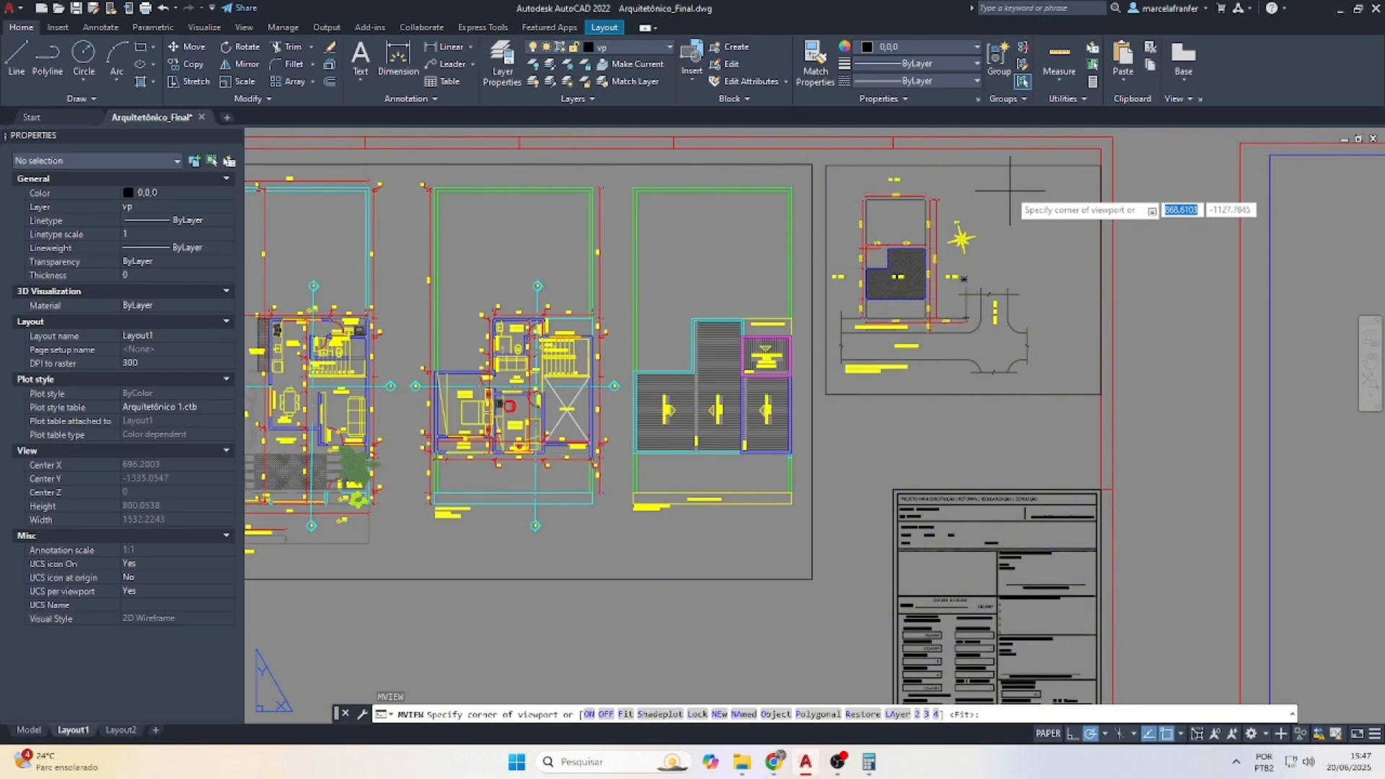
{"action": "left_click", "coordinate": [1009, 183]}
{"action": "left_click", "coordinate": [1091, 288]}
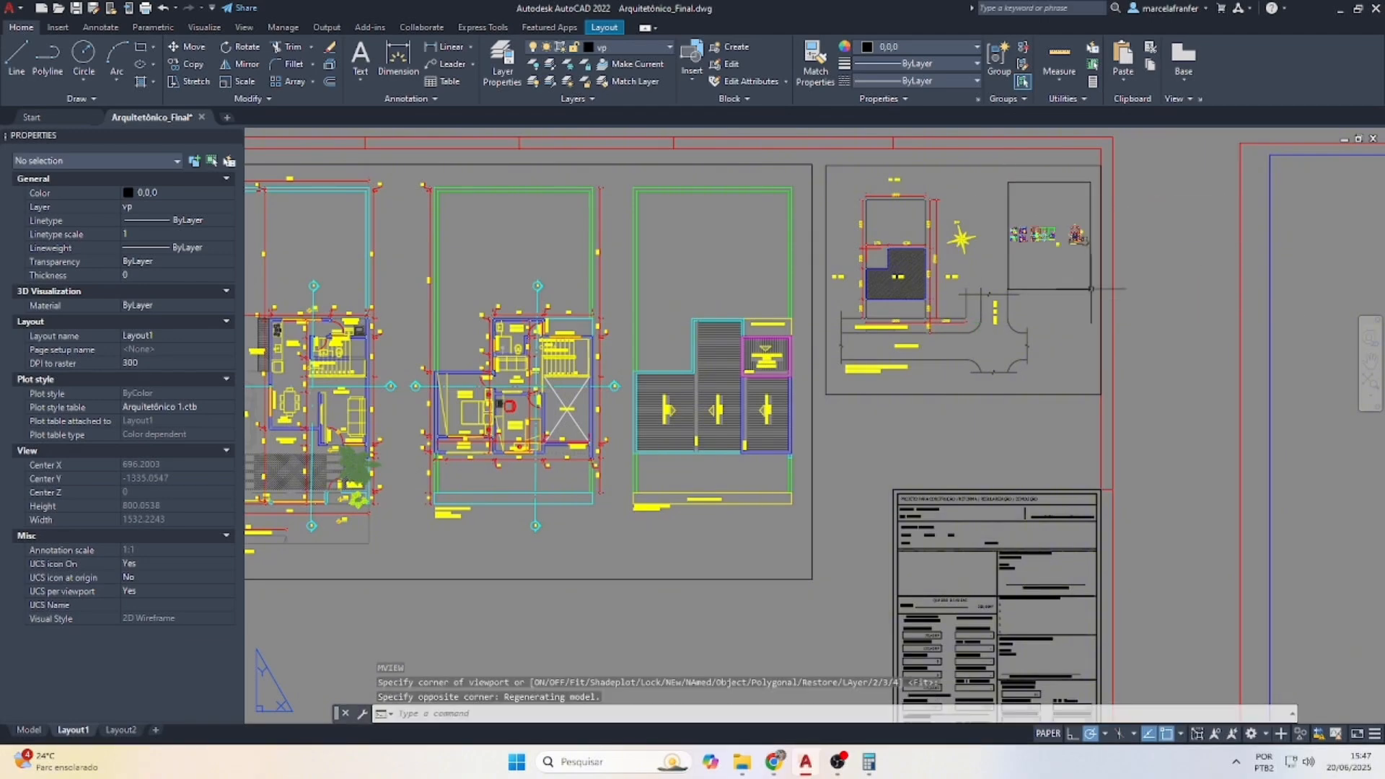
Zoom the small viewport to 10/75XP and pan to center the area table
{"action": "double_click", "coordinate": [1056, 248]}
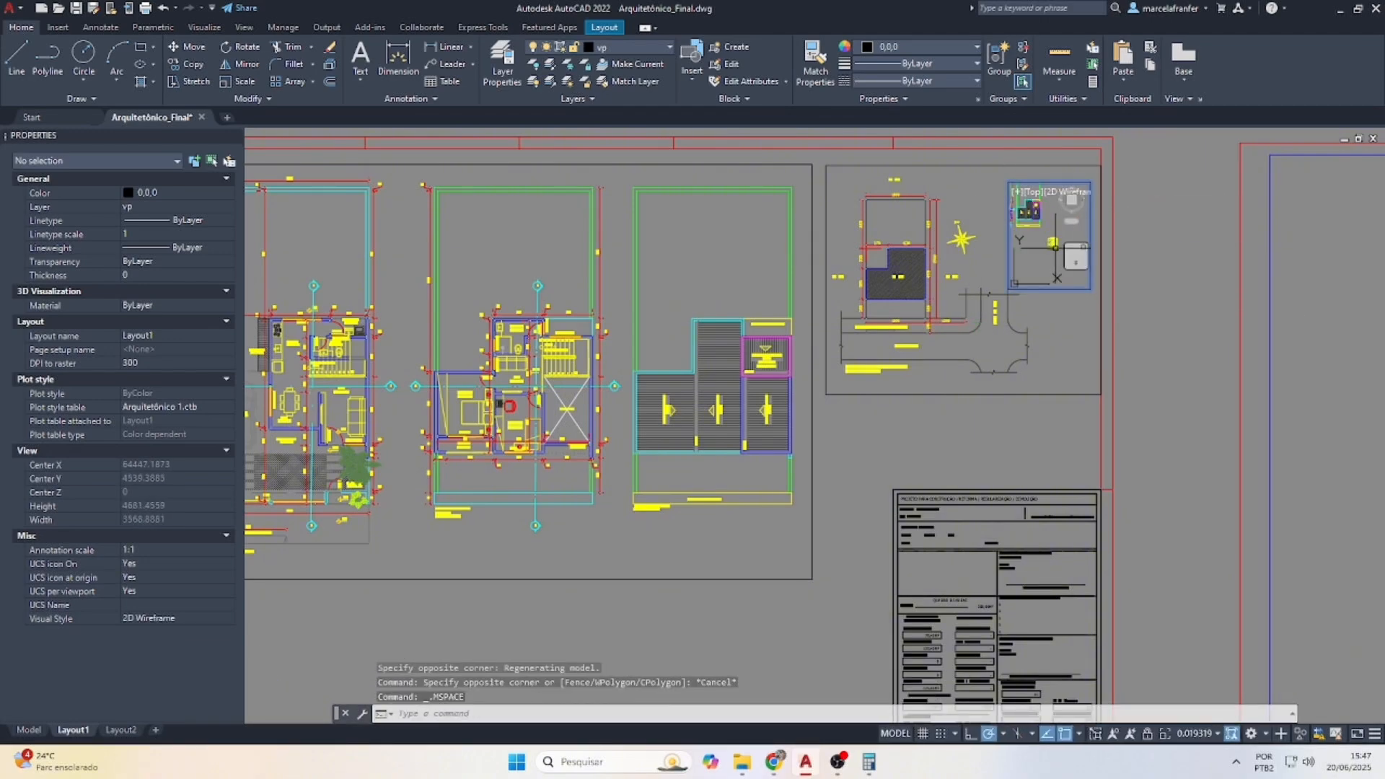
{"action": "scroll", "coordinate": [1055, 248], "scroll_direction": "up", "scroll_amount": 5}
{"action": "type", "text": "z"}
{"action": "key", "text": "Return"}
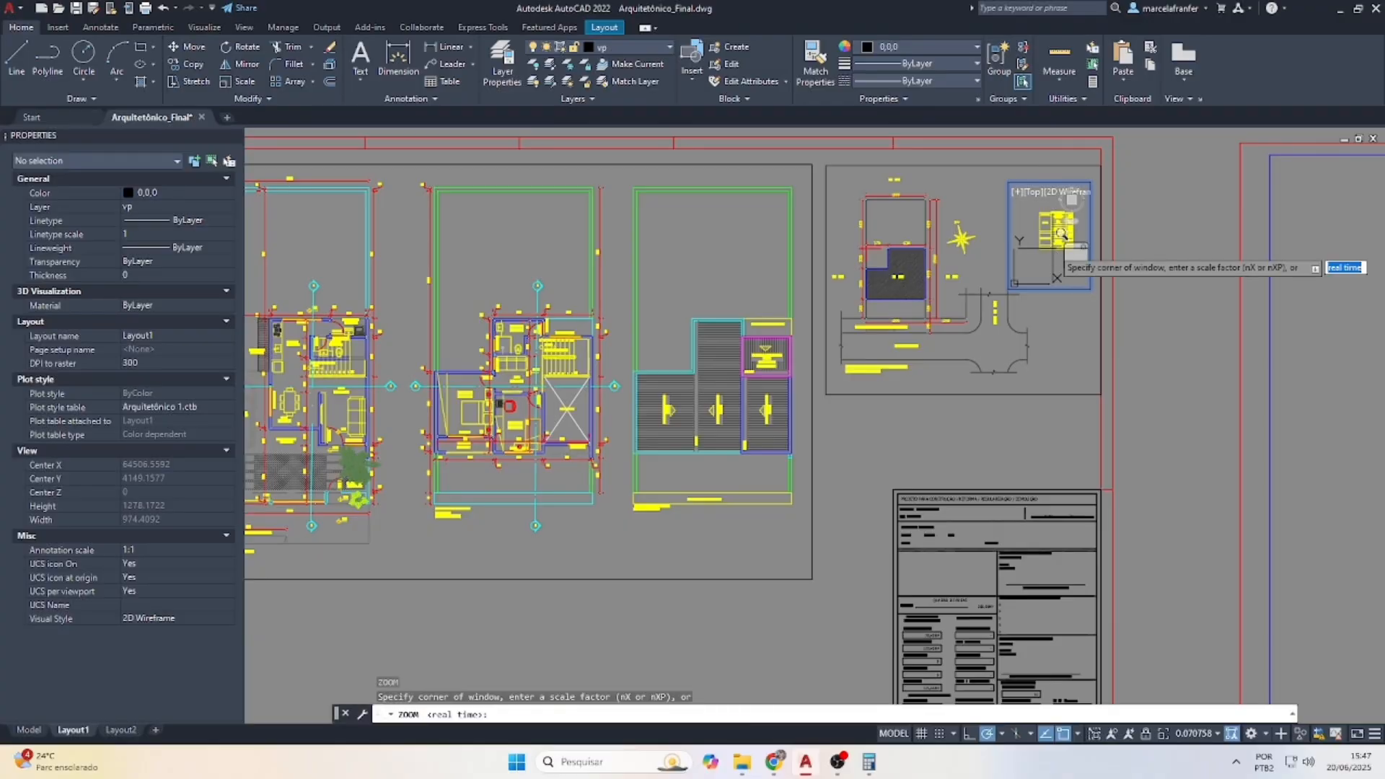
{"action": "type", "text": "10/7"}
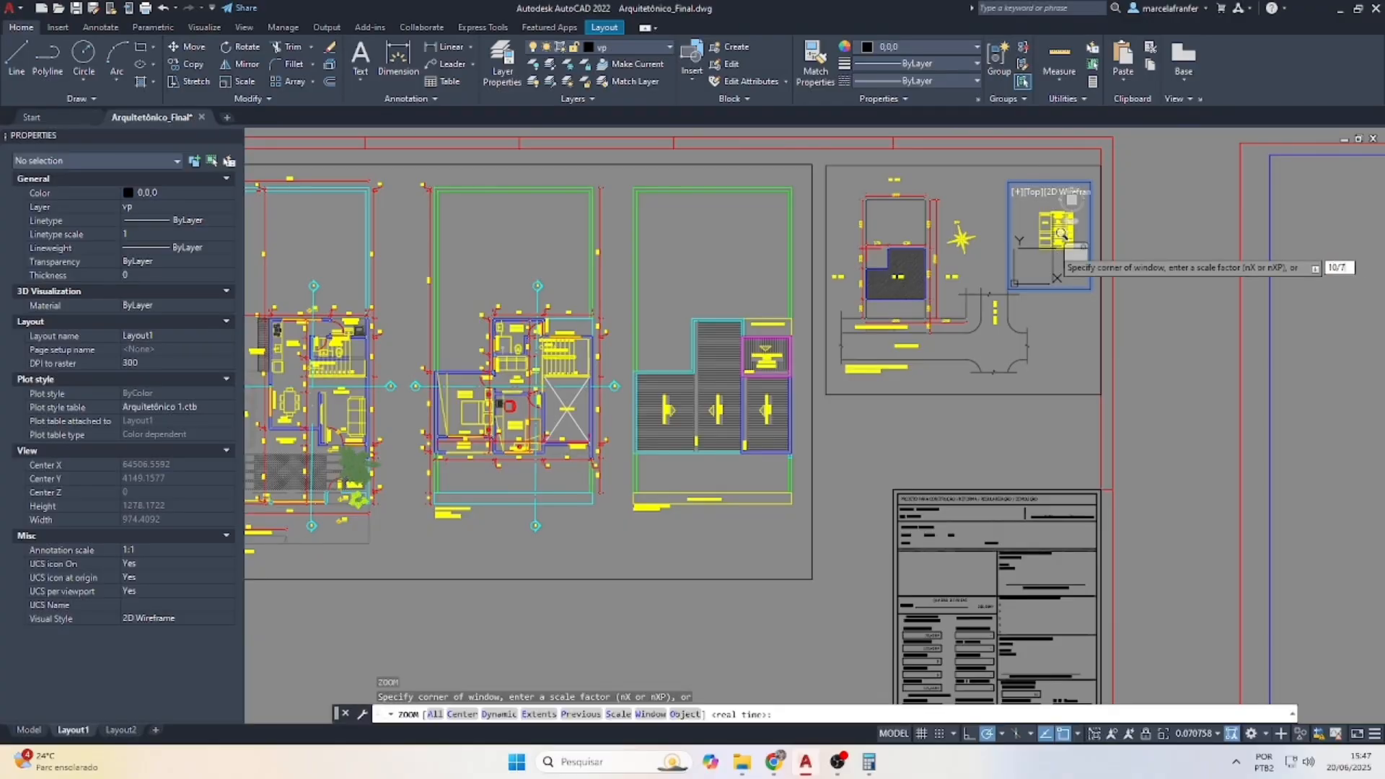
{"action": "type", "text": "5XP"}
{"action": "key", "text": "Return"}
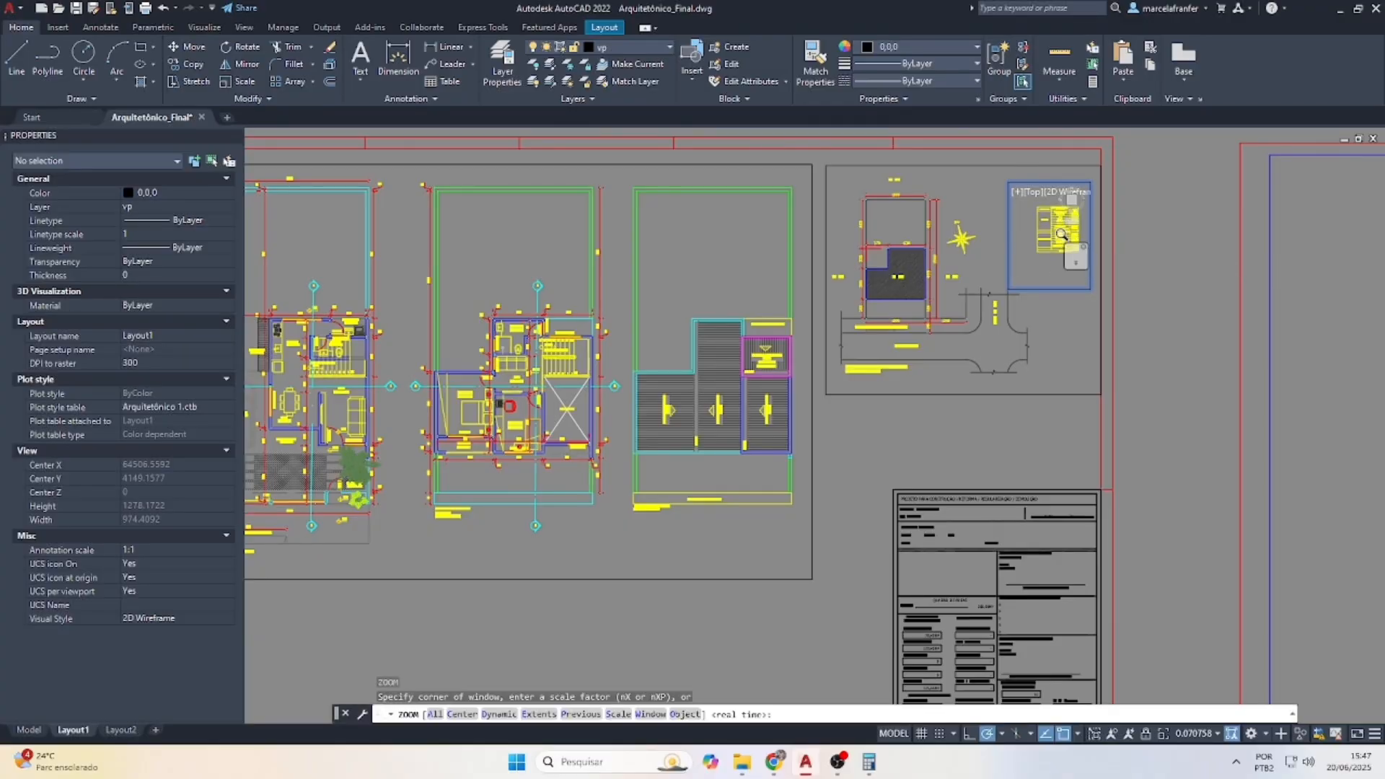
{"action": "right_click", "coordinate": [1073, 261]}
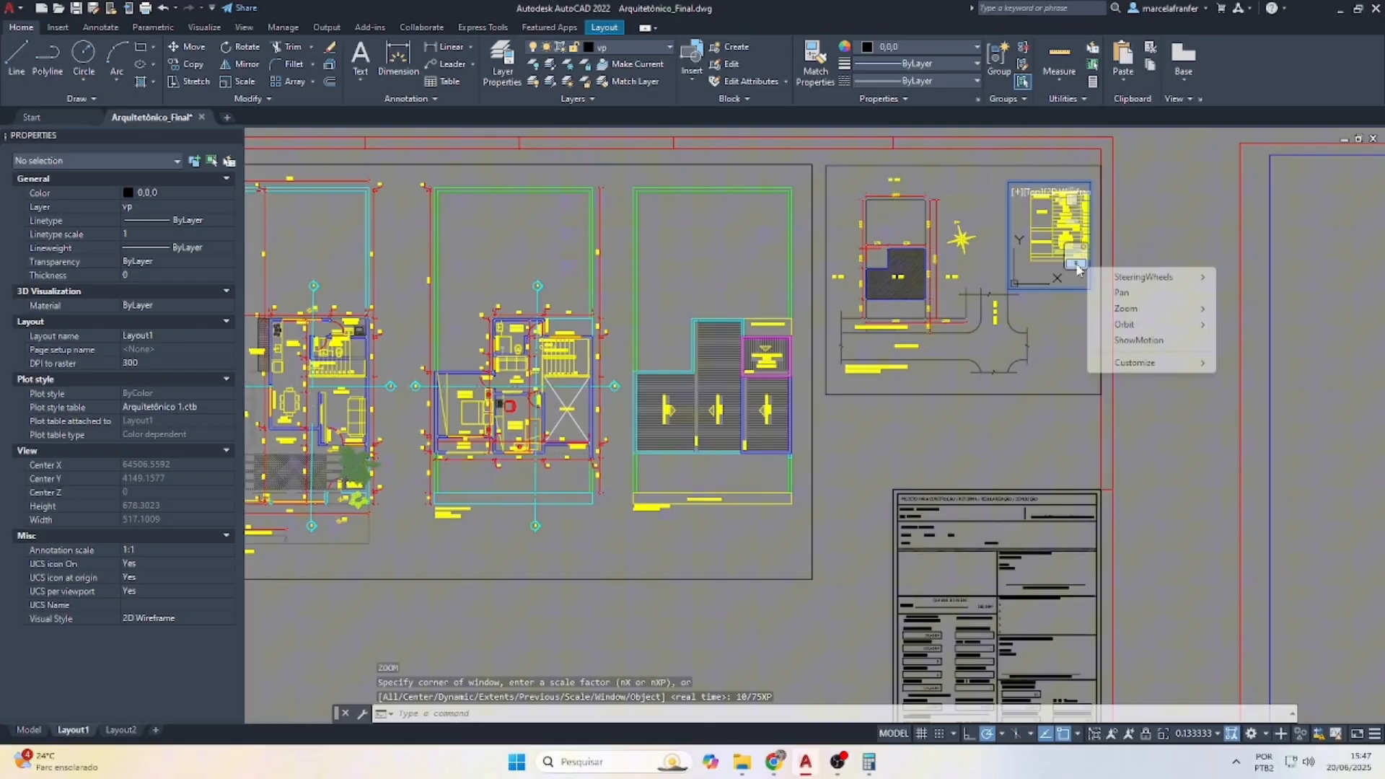
{"action": "left_click", "coordinate": [1115, 292]}
{"action": "left_click_drag", "start_coordinate": [1048, 220], "coordinate": [1037, 223]}
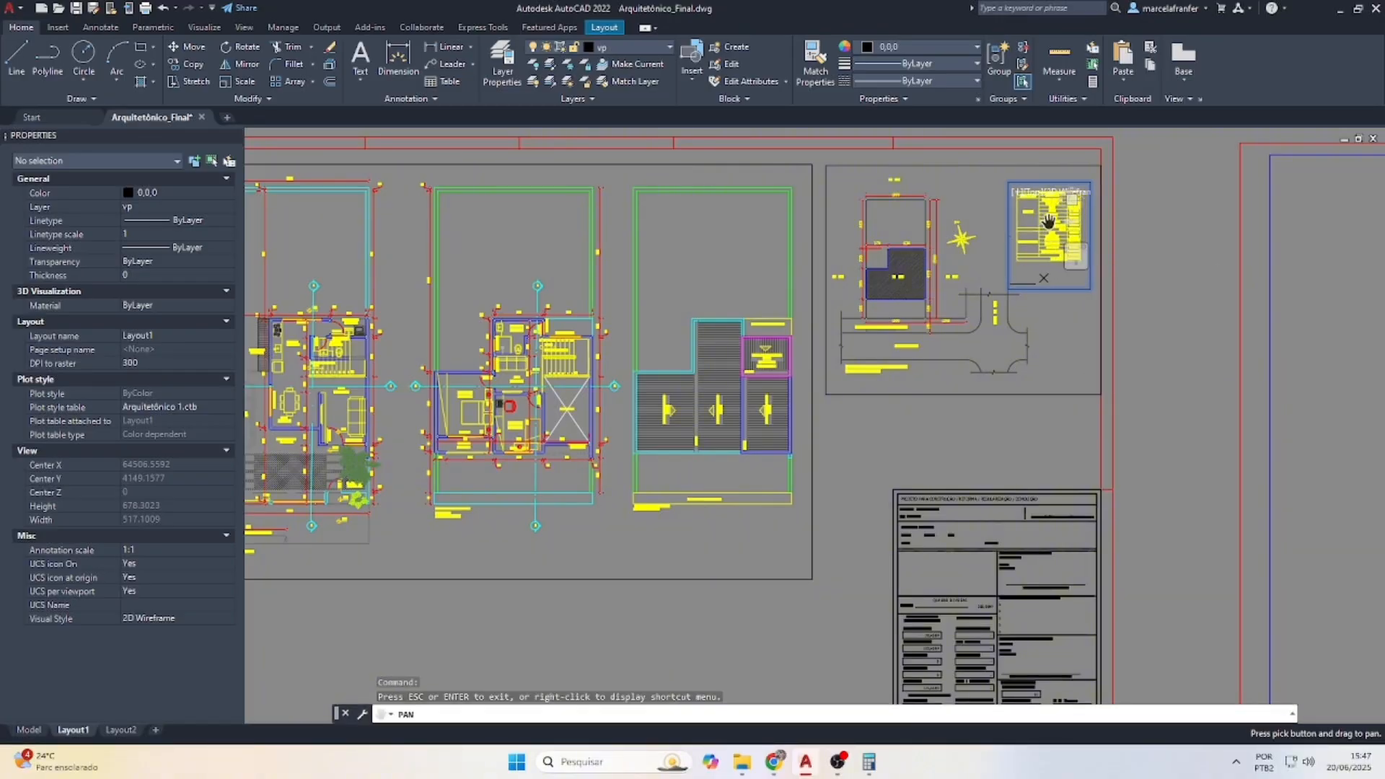
{"action": "key", "text": "Escape"}
{"action": "double_click", "coordinate": [1171, 263]}
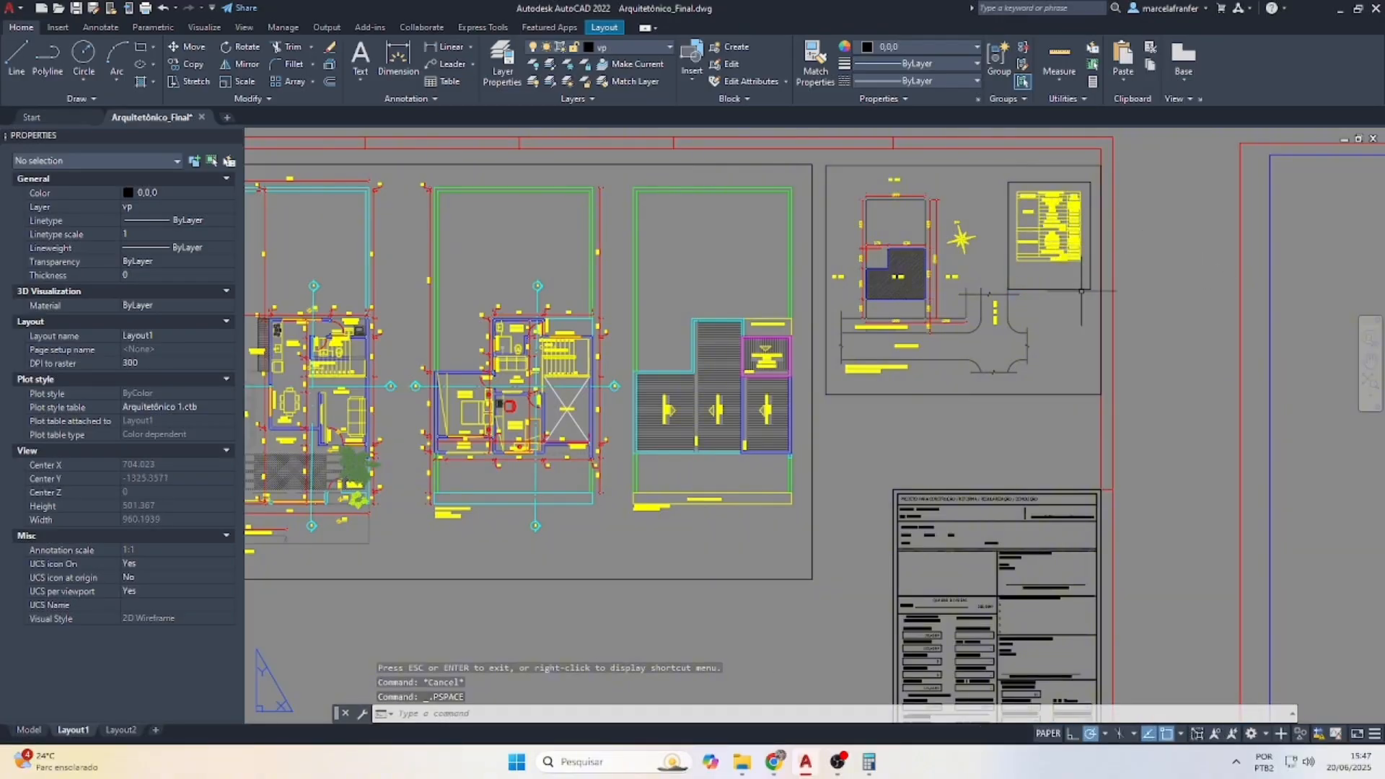
{"action": "left_click", "coordinate": [1081, 287]}
Drag the site-plan viewport's lower-right corner left to sit neatly above the title block
{"action": "left_click", "coordinate": [1009, 288]}
{"action": "scroll", "coordinate": [1010, 278], "scroll_direction": "up", "scroll_amount": 2}
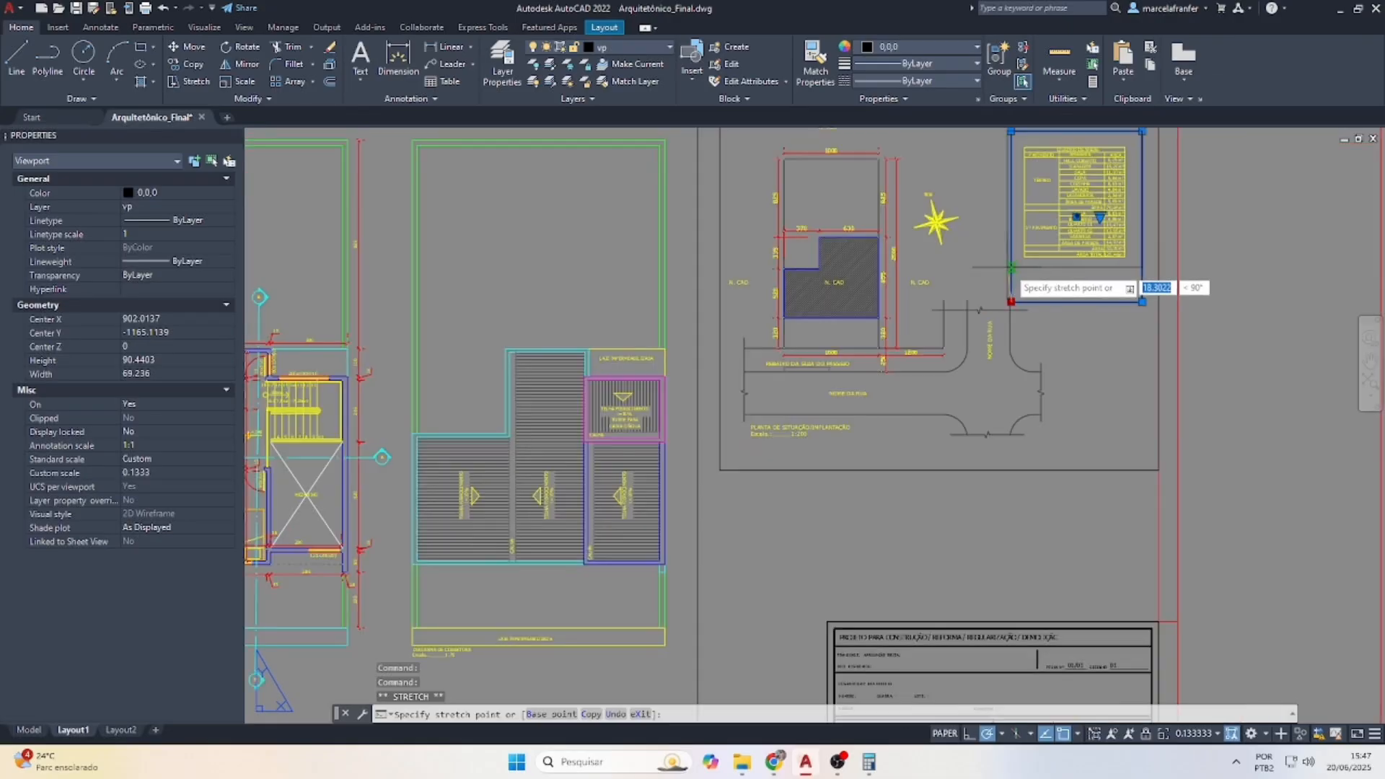
{"action": "scroll", "coordinate": [1011, 272], "scroll_direction": "down", "scroll_amount": 2}
{"action": "key", "text": "Escape"}
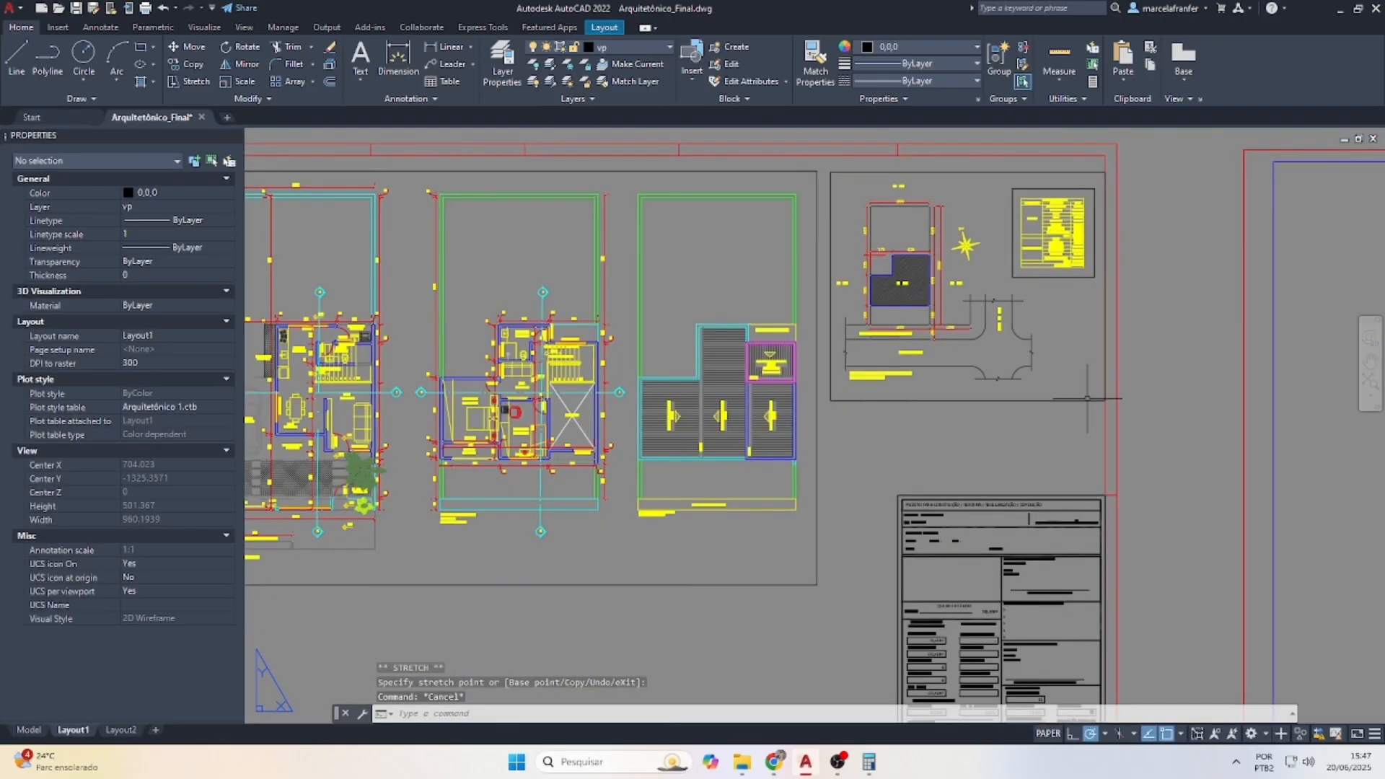
{"action": "left_click", "coordinate": [1068, 410]}
{"action": "left_click", "coordinate": [1068, 410]}
{"action": "left_click", "coordinate": [1105, 401]}
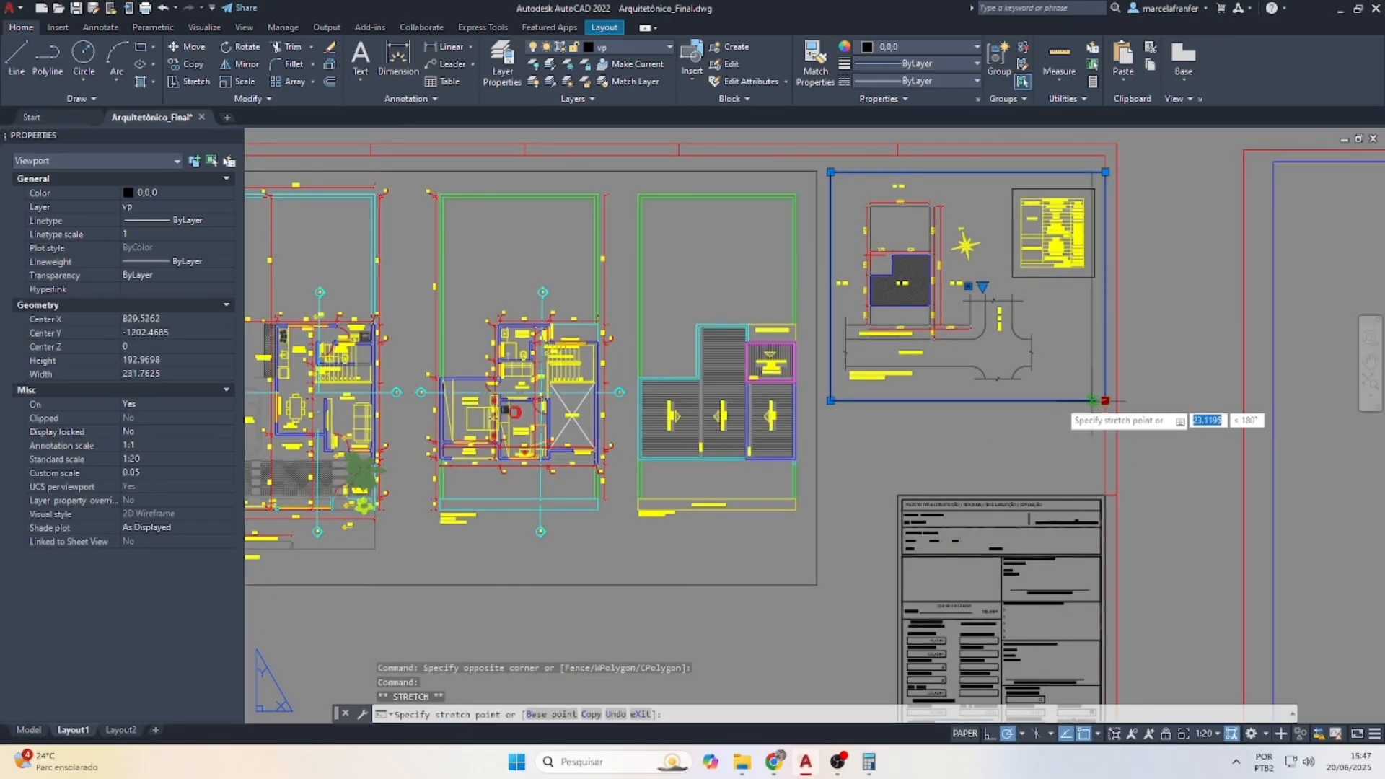
{"action": "left_click", "coordinate": [1041, 401]}
{"action": "key", "text": "Escape"}
{"action": "scroll", "coordinate": [1135, 453], "scroll_direction": "down", "scroll_amount": 3}
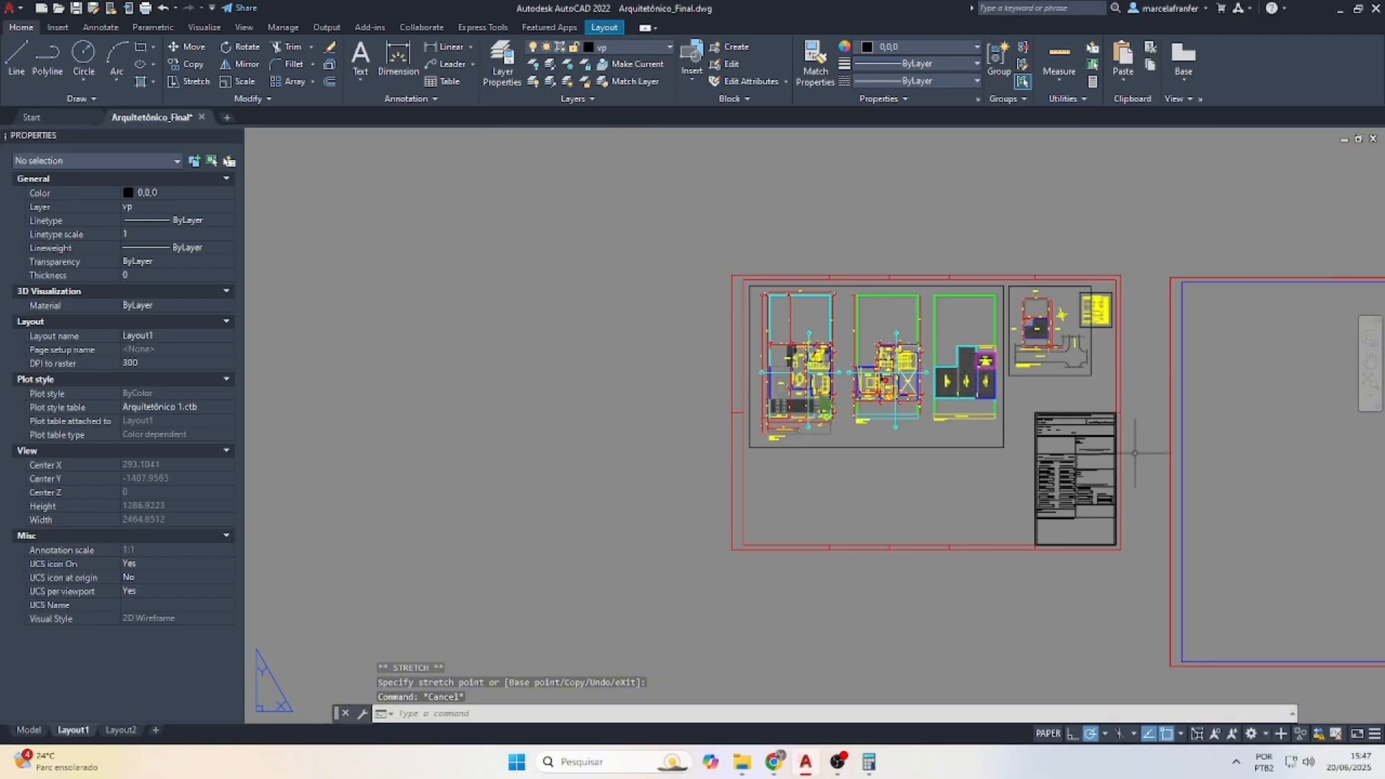
{"action": "scroll", "coordinate": [981, 505], "scroll_direction": "up", "scroll_amount": 2}
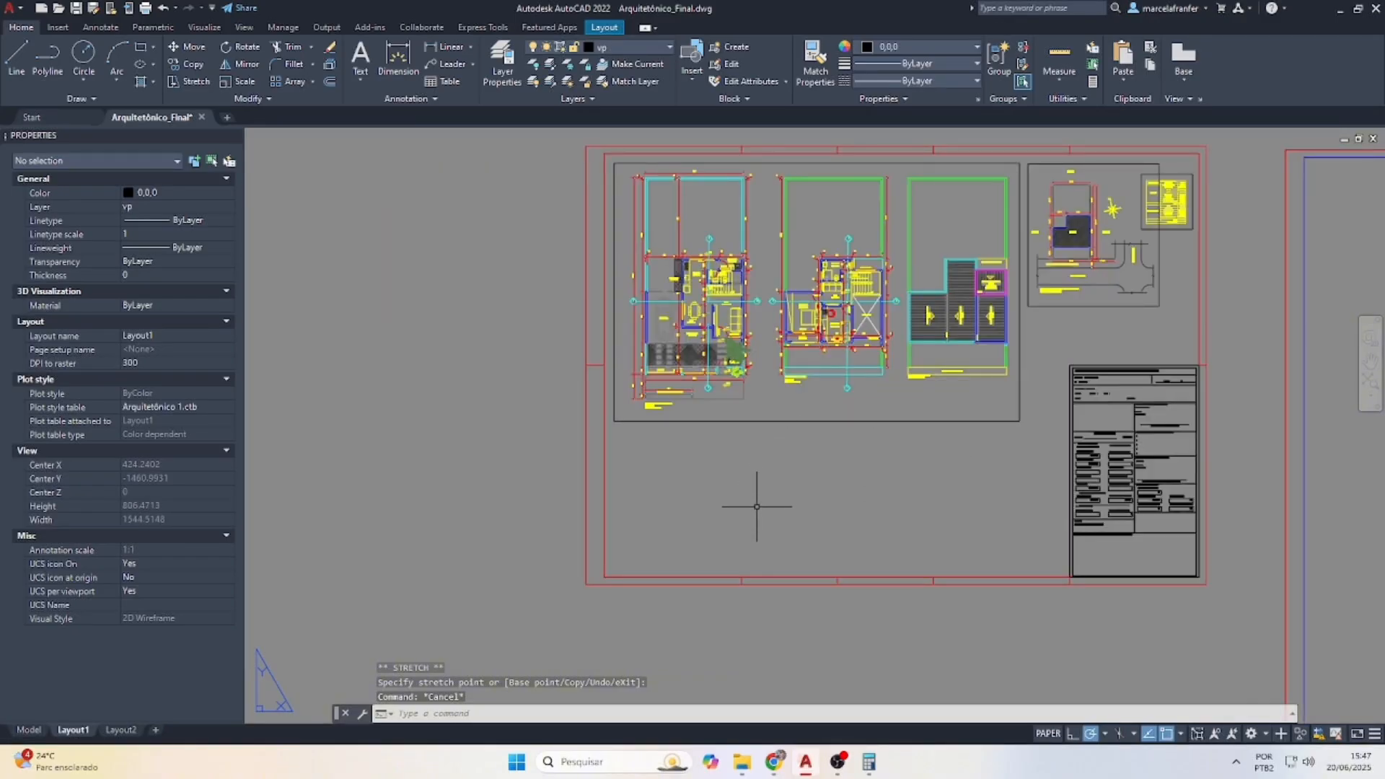
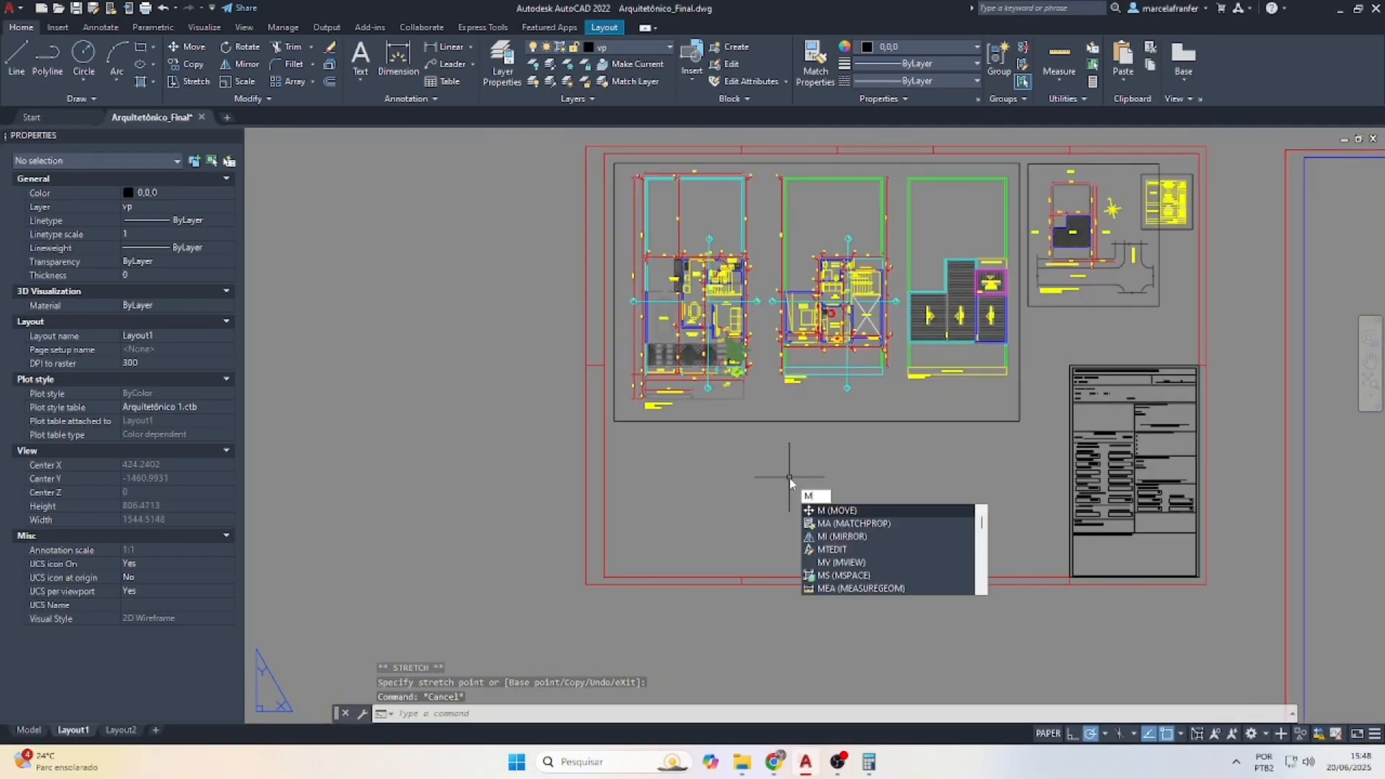
Draw a new viewport below the floor plans on Layout1 with MVIEW and activate it
{"action": "type", "text": "v"}
{"action": "key", "text": "Return"}
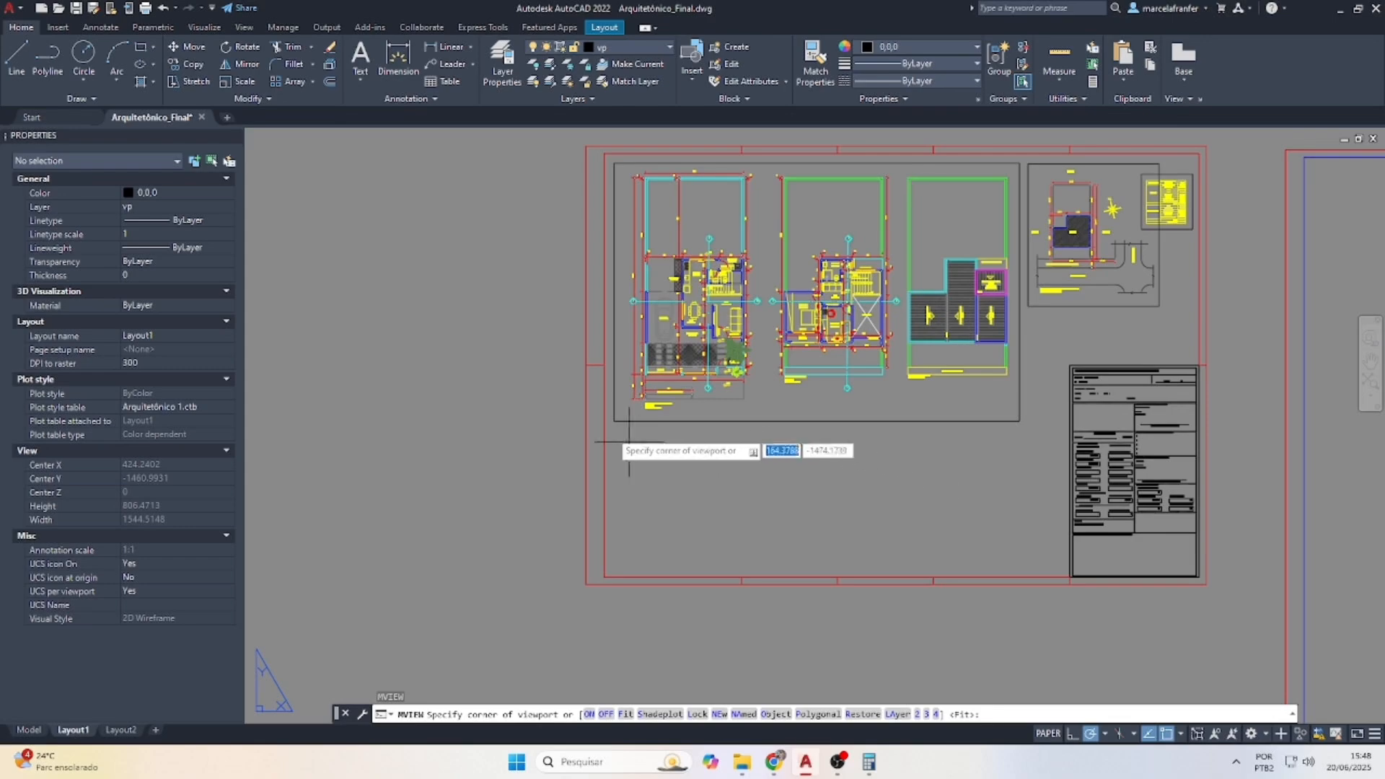
{"action": "left_click", "coordinate": [614, 421]}
{"action": "left_click", "coordinate": [789, 576]}
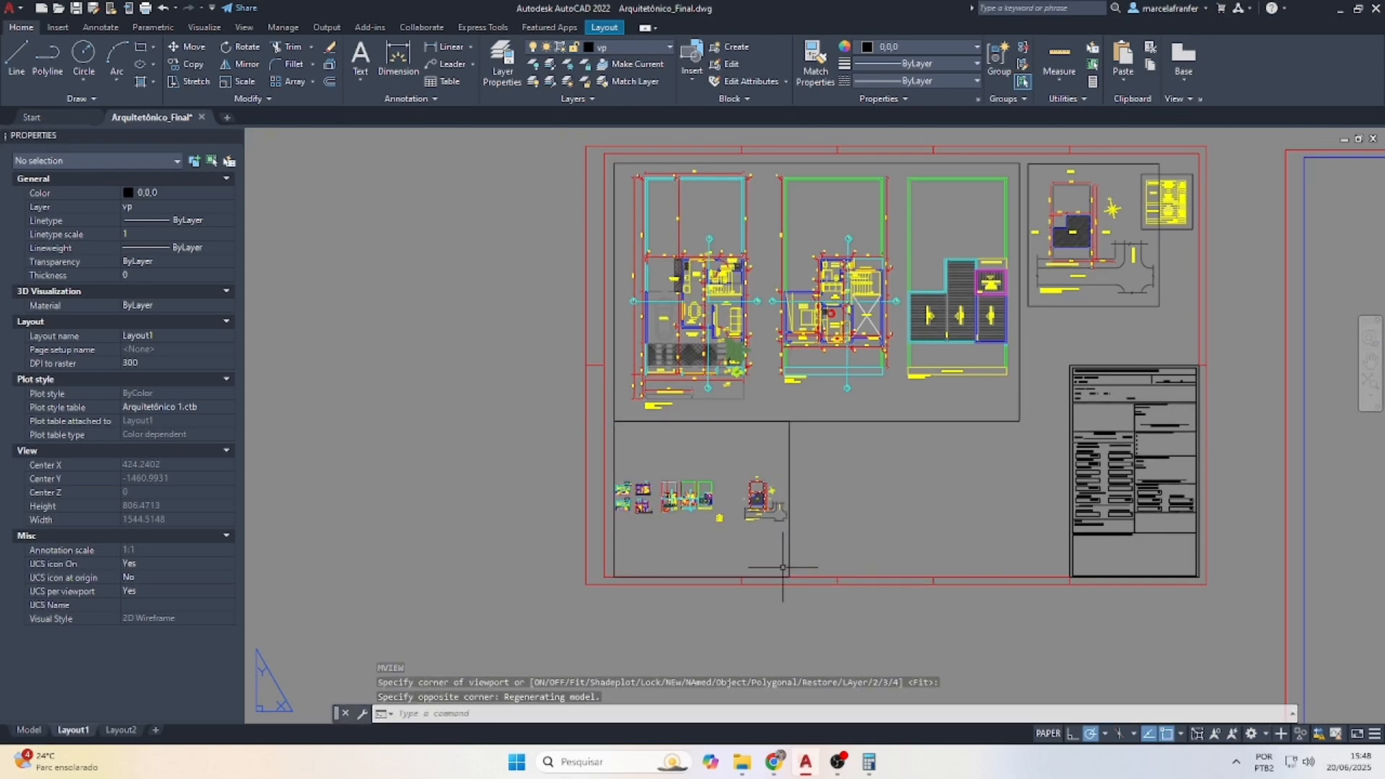
{"action": "double_click", "coordinate": [661, 511]}
Zoom the new viewport to 10/75XP and pan to the stair section
{"action": "scroll", "coordinate": [660, 511], "scroll_direction": "up", "scroll_amount": 6}
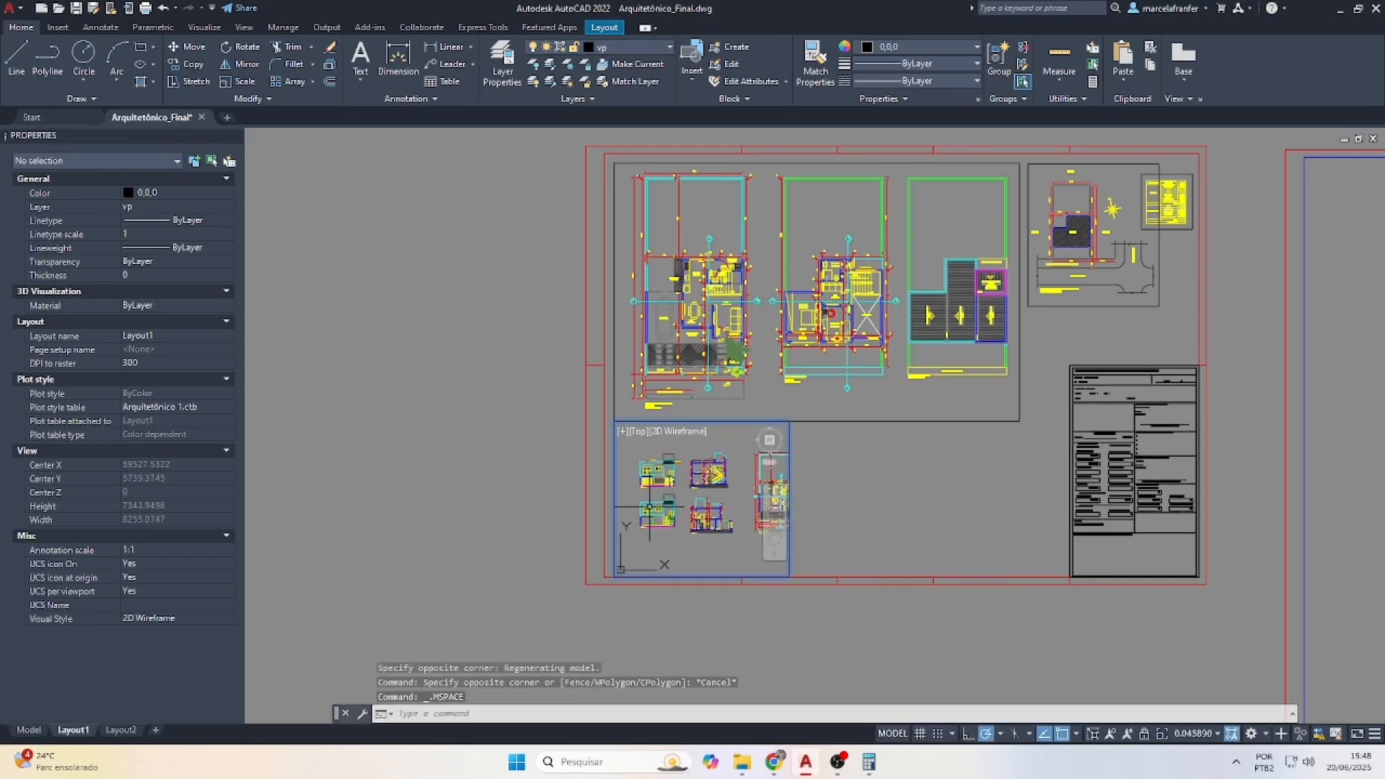
{"action": "scroll", "coordinate": [692, 546], "scroll_direction": "down", "scroll_amount": 1}
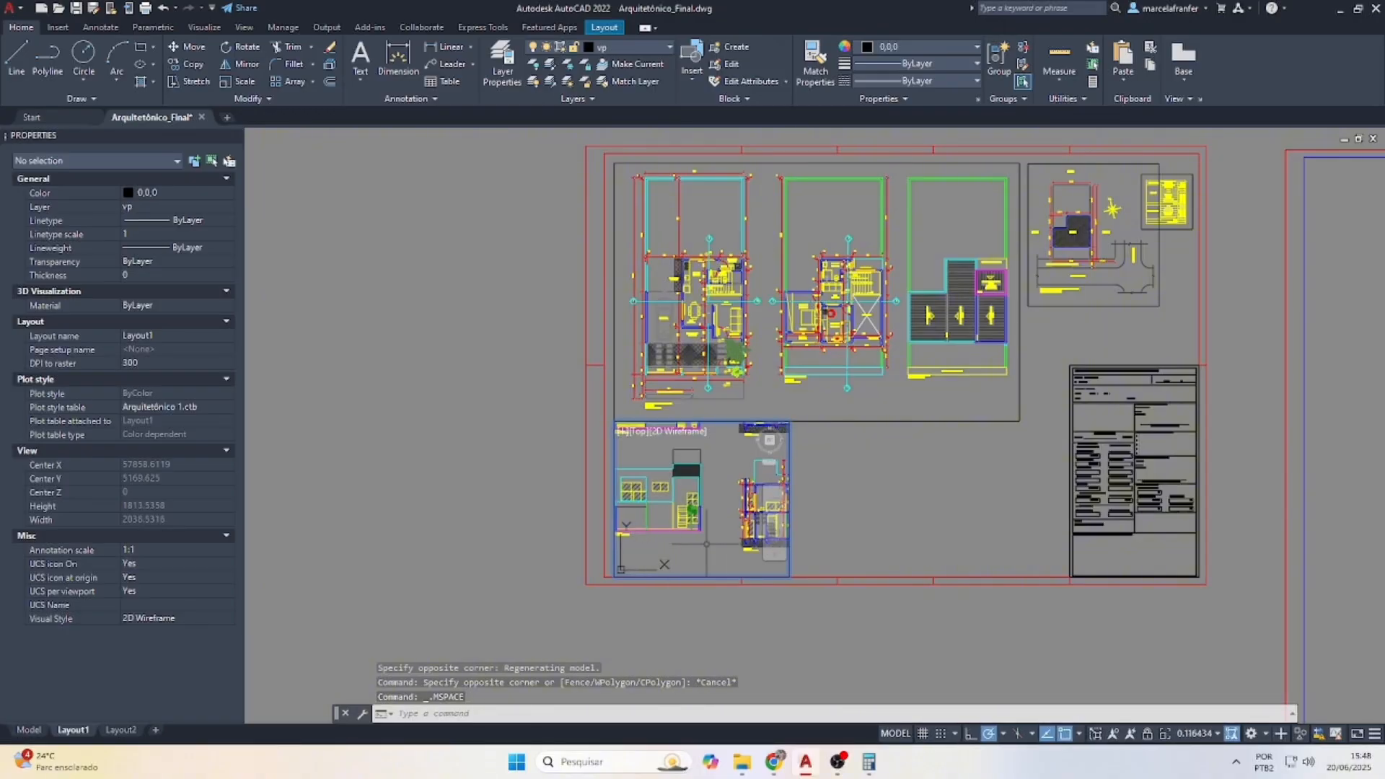
{"action": "scroll", "coordinate": [697, 507], "scroll_direction": "down", "scroll_amount": 1}
{"action": "scroll", "coordinate": [703, 491], "scroll_direction": "up", "scroll_amount": 1}
{"action": "type", "text": "z"}
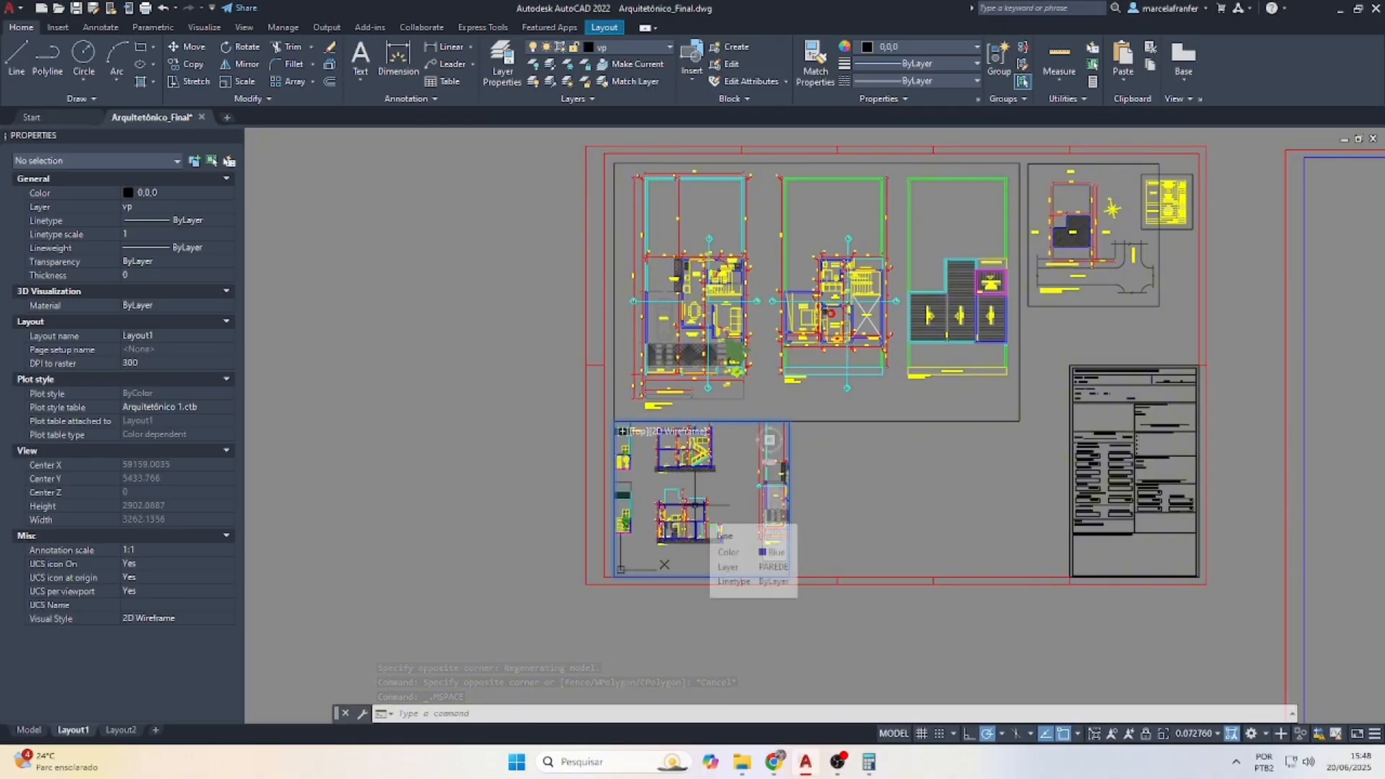
{"action": "key", "text": "Return"}
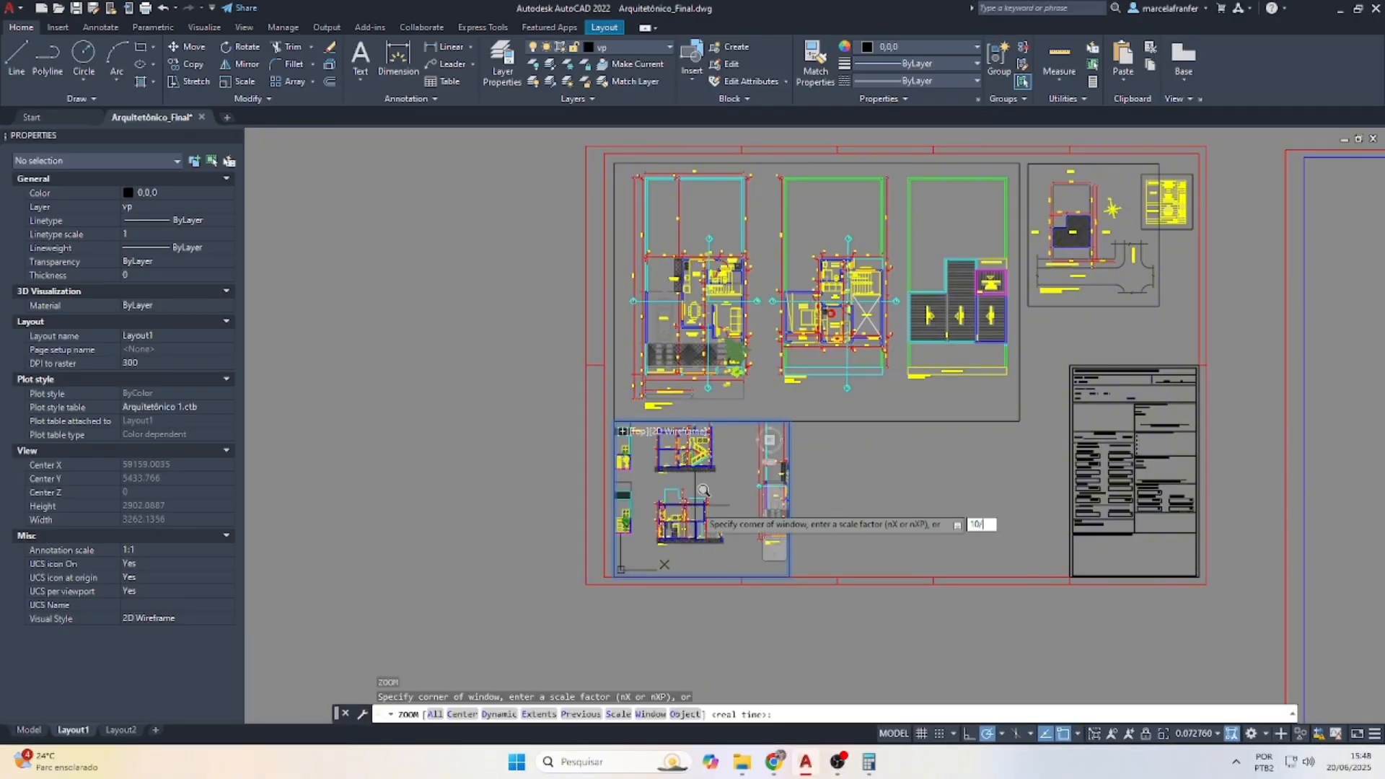
{"action": "key", "text": "Return"}
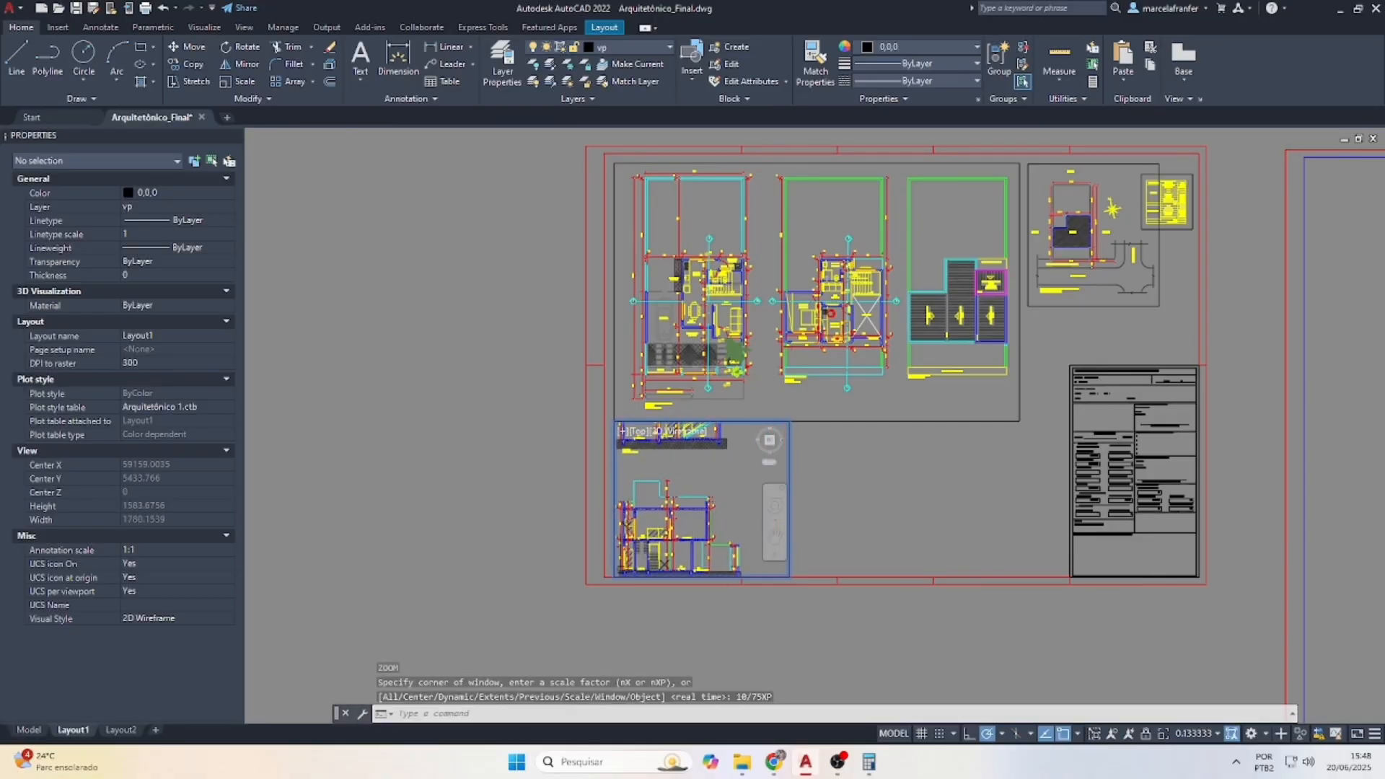
{"action": "middle_click_drag", "start_coordinate": [707, 461], "coordinate": [705, 540]}
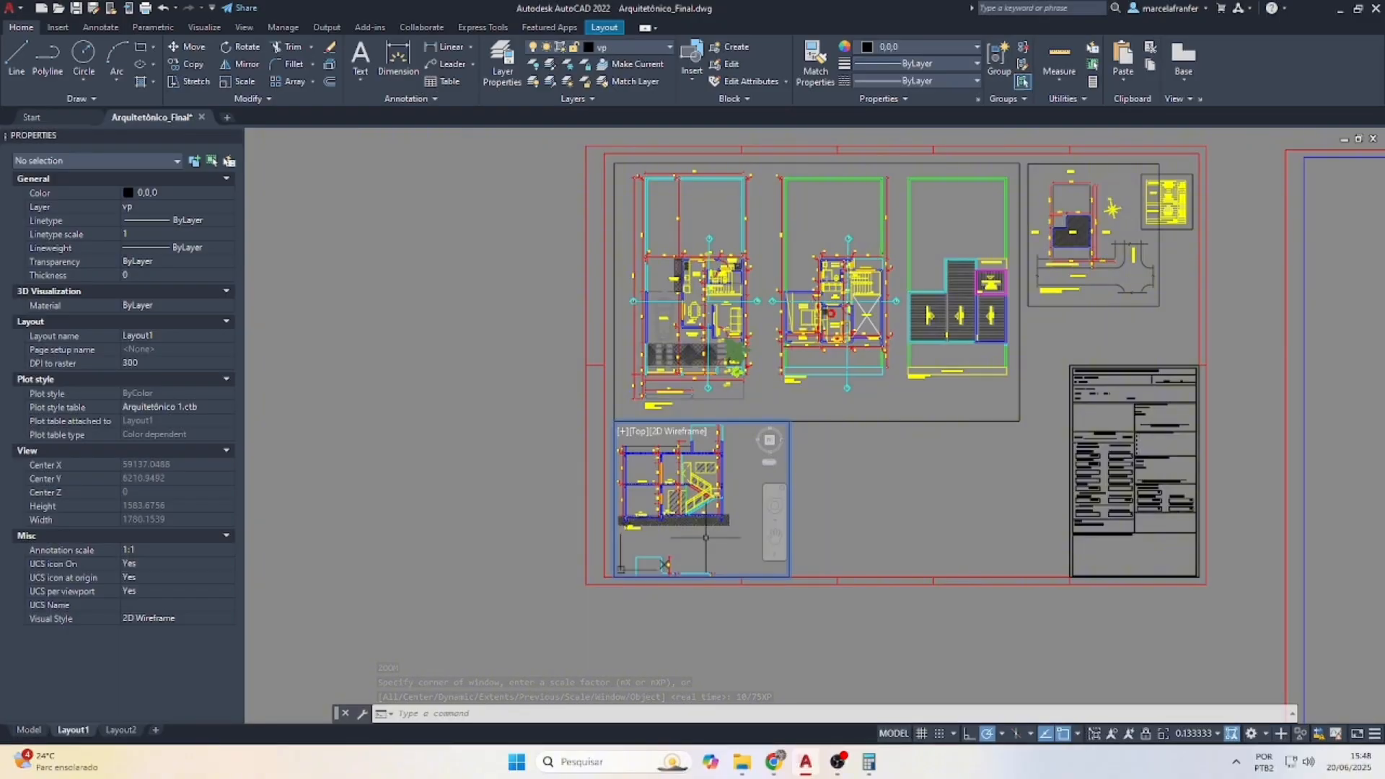
Select the new viewport's frame to adjust its corner, then switch to Model space
{"action": "double_click", "coordinate": [781, 660]}
{"action": "left_click", "coordinate": [798, 649]}
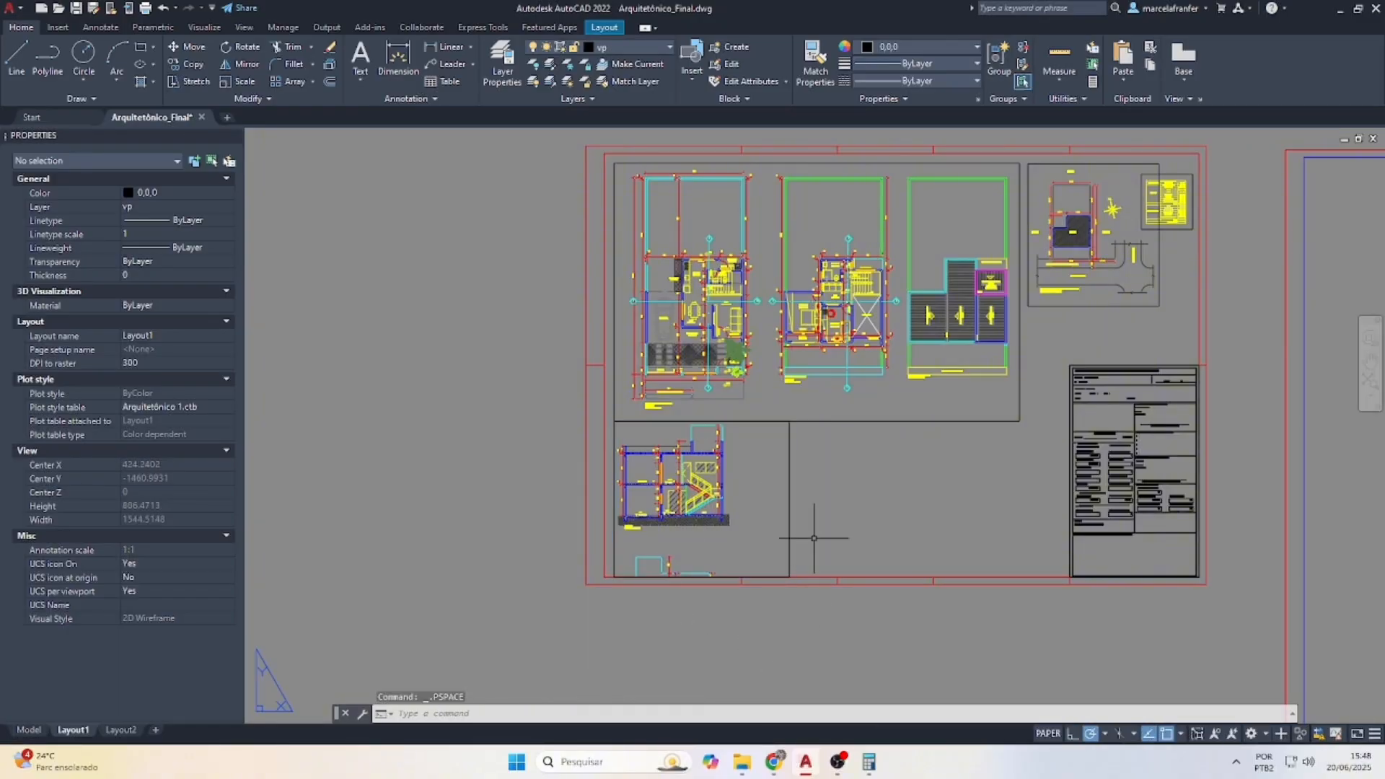
{"action": "left_click", "coordinate": [769, 490]}
{"action": "left_click", "coordinate": [789, 577]}
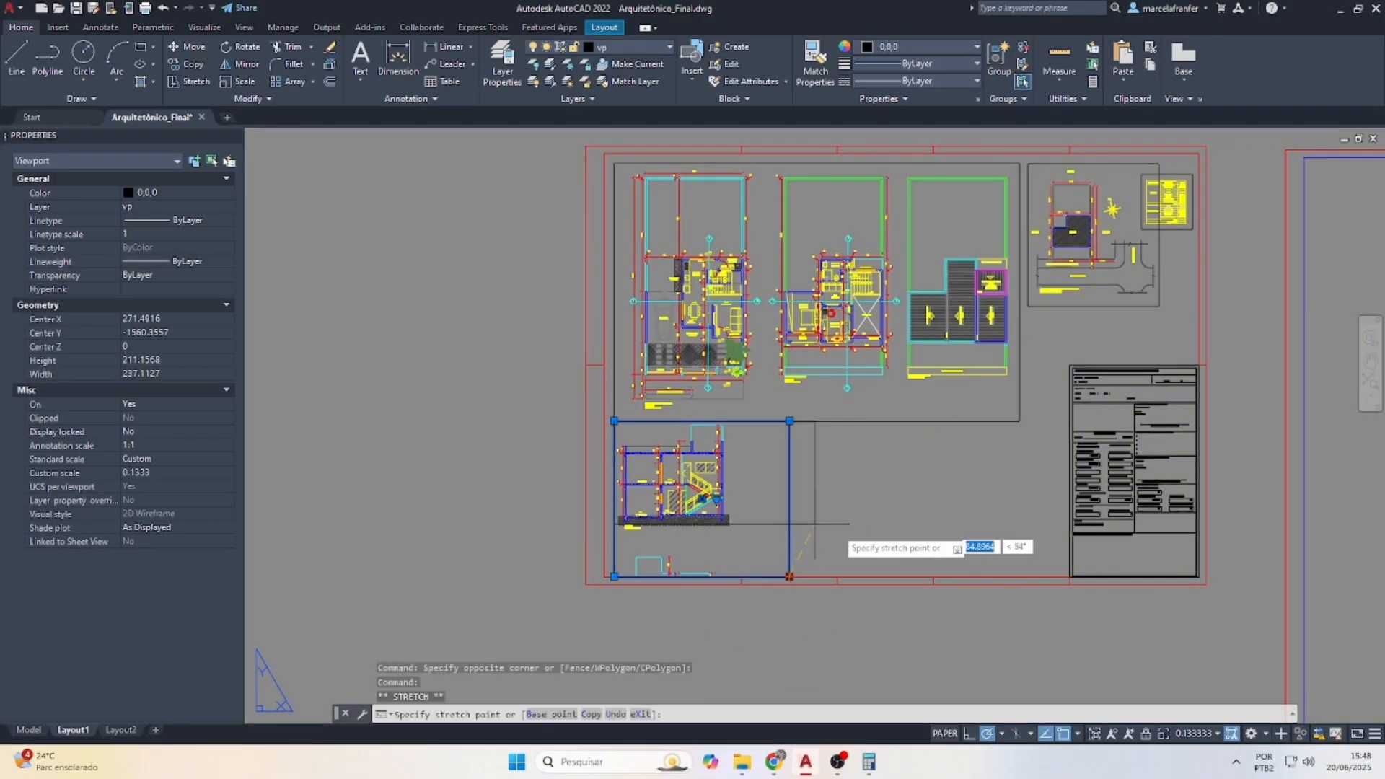
{"action": "key", "text": "Escape"}
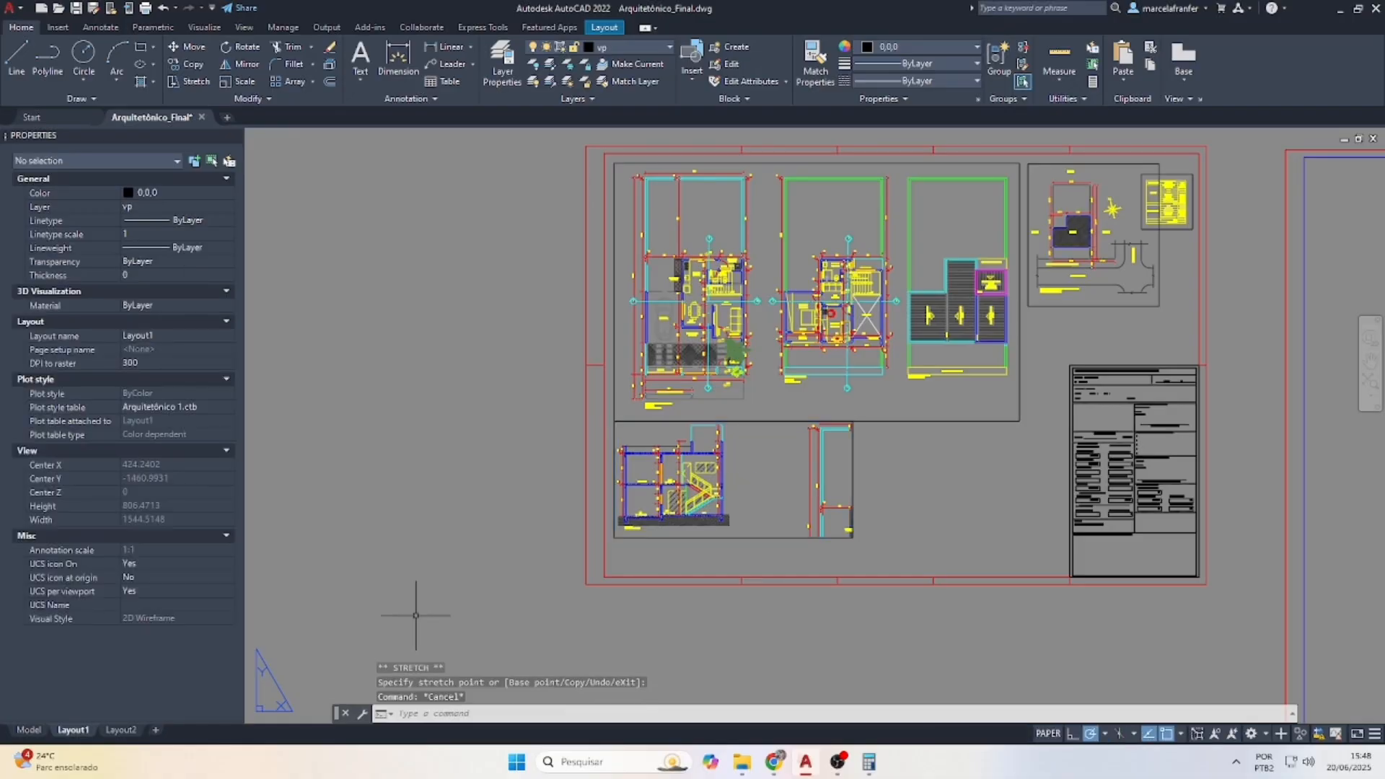
{"action": "left_click", "coordinate": [29, 730]}
Move the stair section to the upper left of the drawings
{"action": "scroll", "coordinate": [597, 346], "scroll_direction": "down", "scroll_amount": 6}
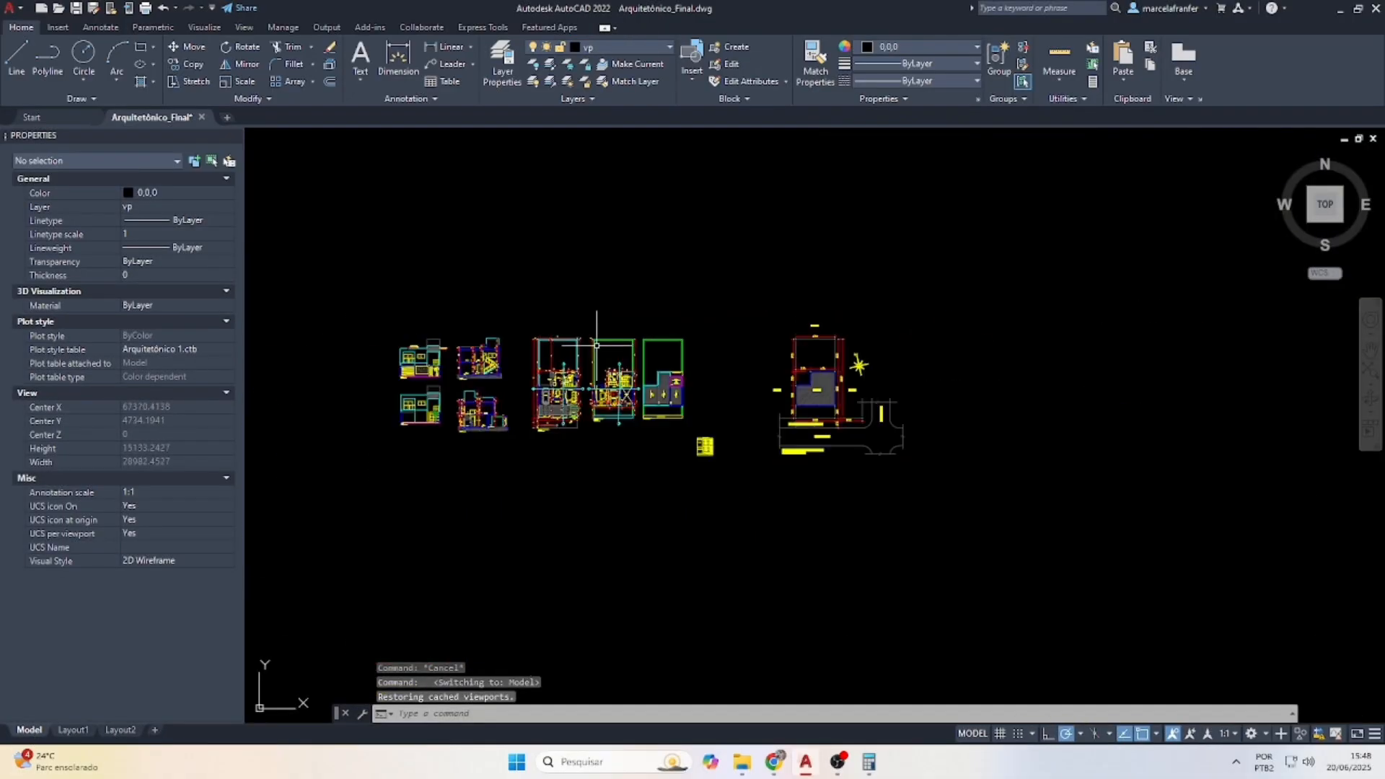
{"action": "scroll", "coordinate": [323, 374], "scroll_direction": "up", "scroll_amount": 4}
{"action": "left_click", "coordinate": [459, 241]}
{"action": "key", "text": "Escape"}
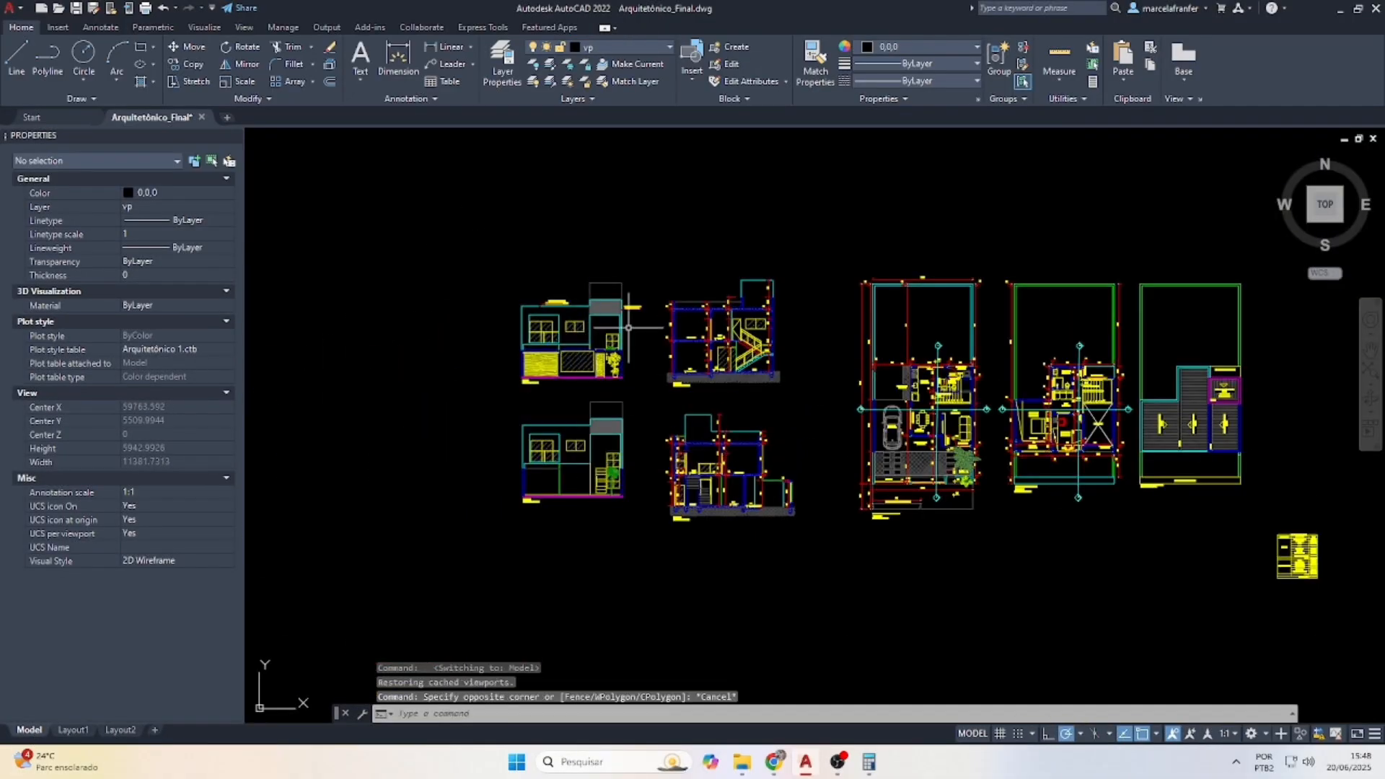
{"action": "left_click", "coordinate": [651, 224]}
{"action": "left_click", "coordinate": [823, 402]}
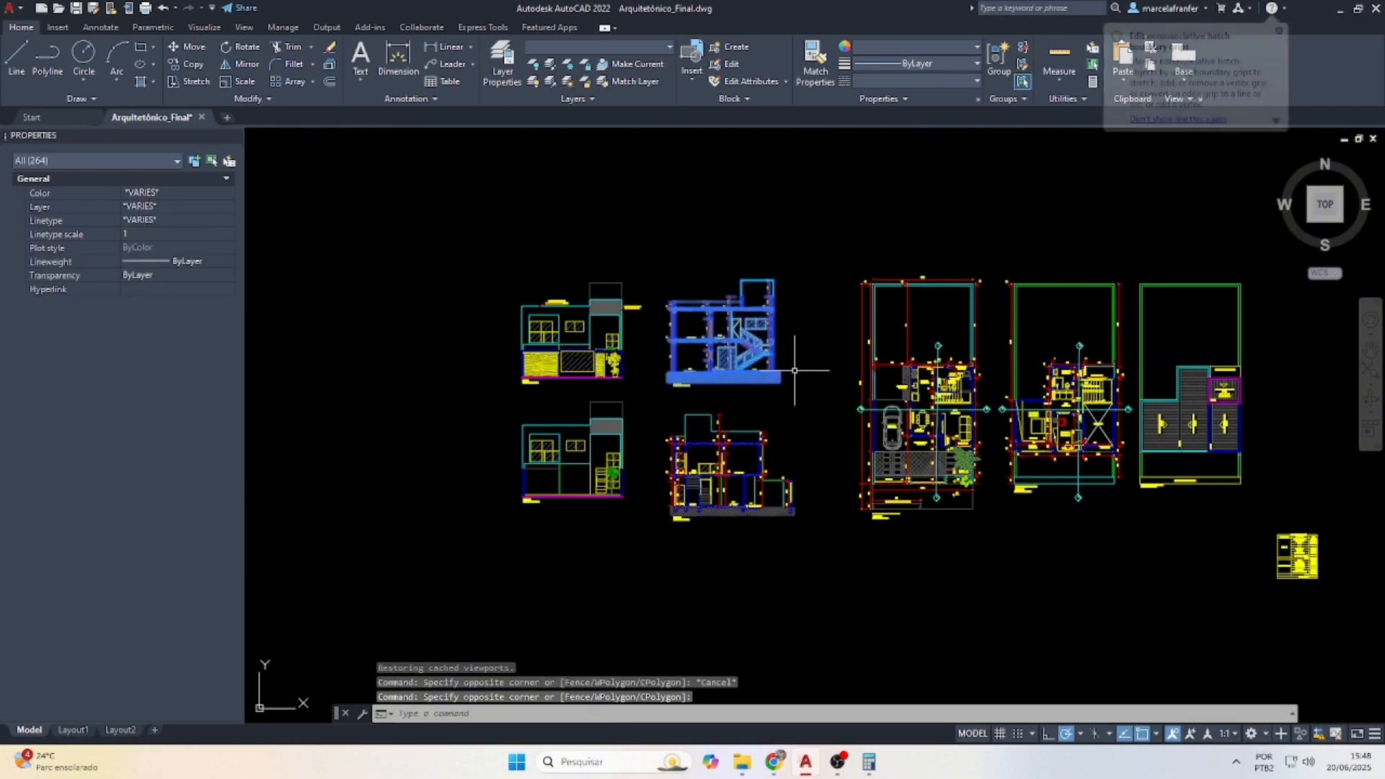
{"action": "type", "text": "M"}
{"action": "key", "text": "Return"}
{"action": "left_click", "coordinate": [727, 362]}
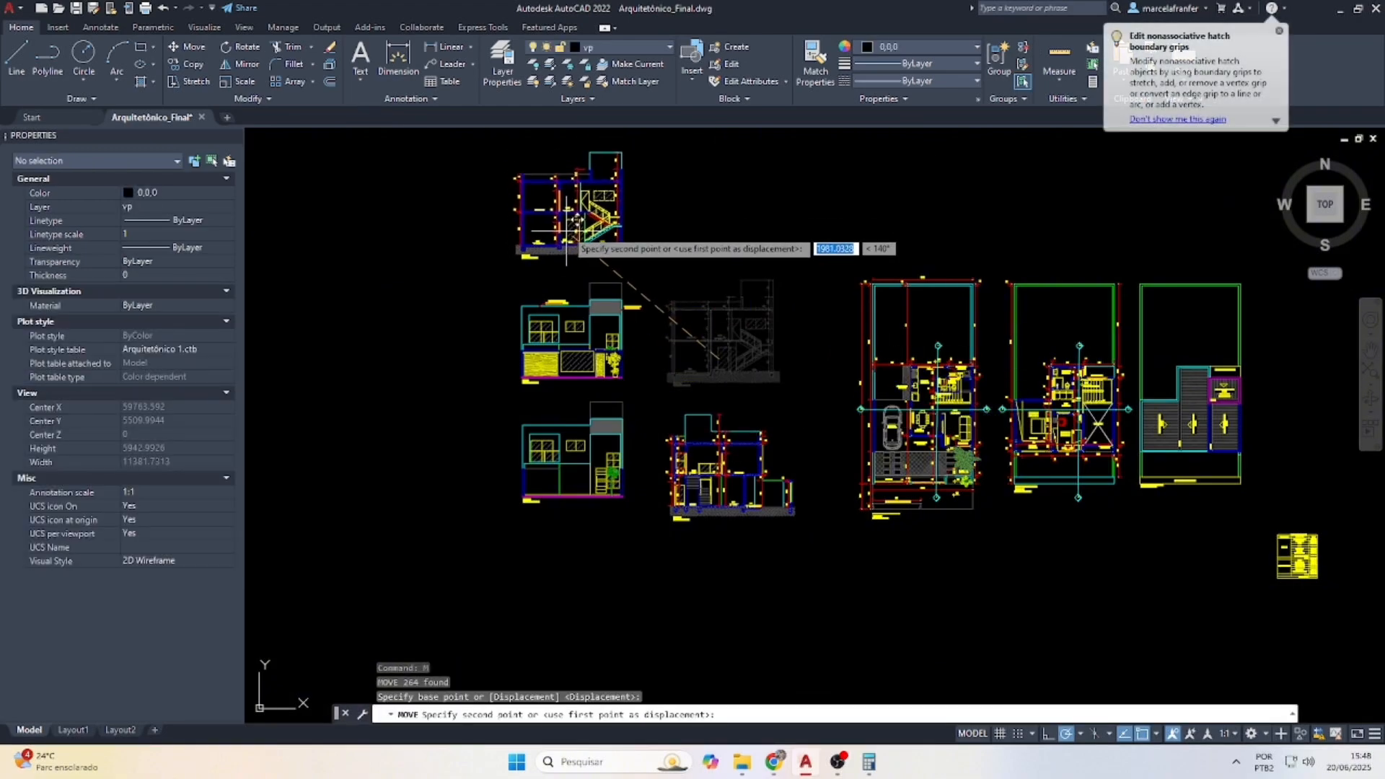
{"action": "left_click", "coordinate": [572, 230]}
Move the lower section up beside the first section
{"action": "key", "text": "Escape"}
{"action": "left_click", "coordinate": [829, 560]}
{"action": "left_click", "coordinate": [652, 368]}
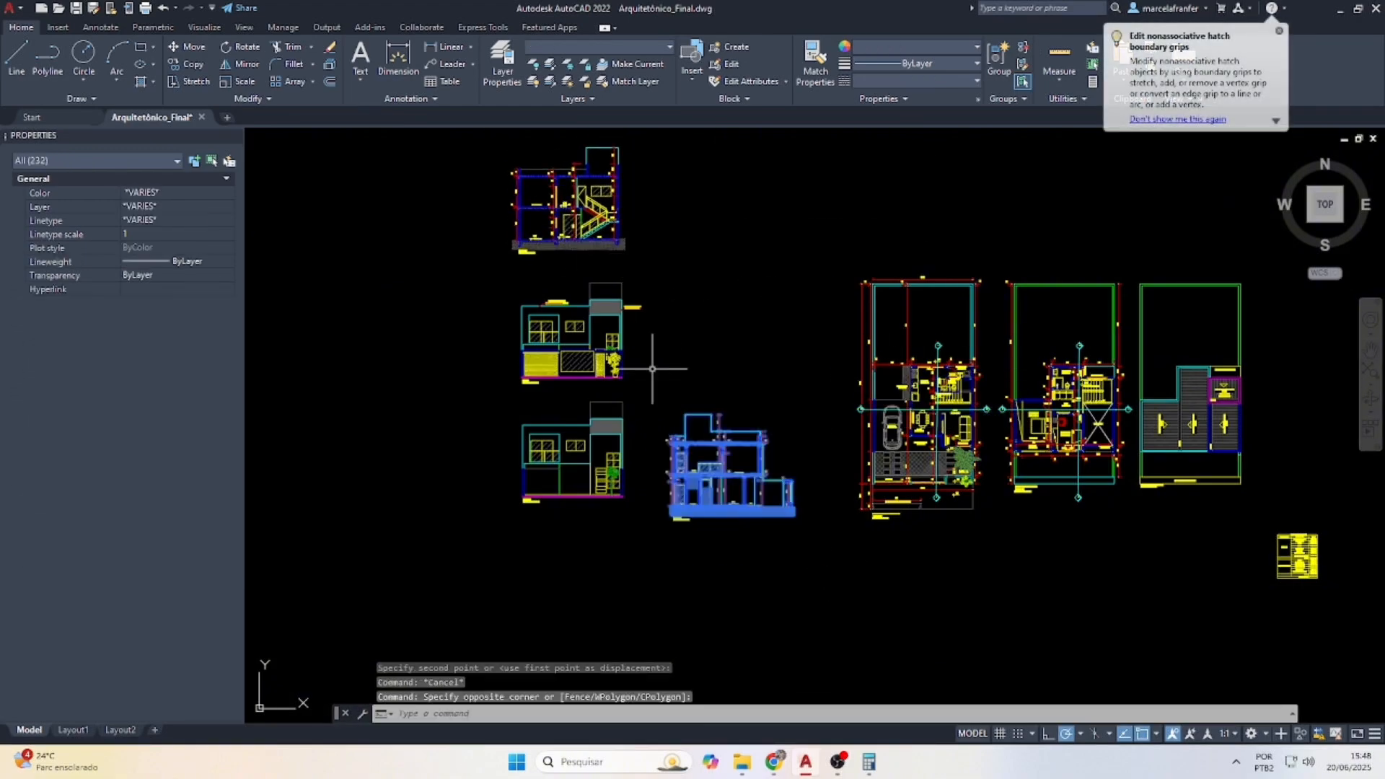
{"action": "key", "text": "Return"}
{"action": "left_click", "coordinate": [719, 469]}
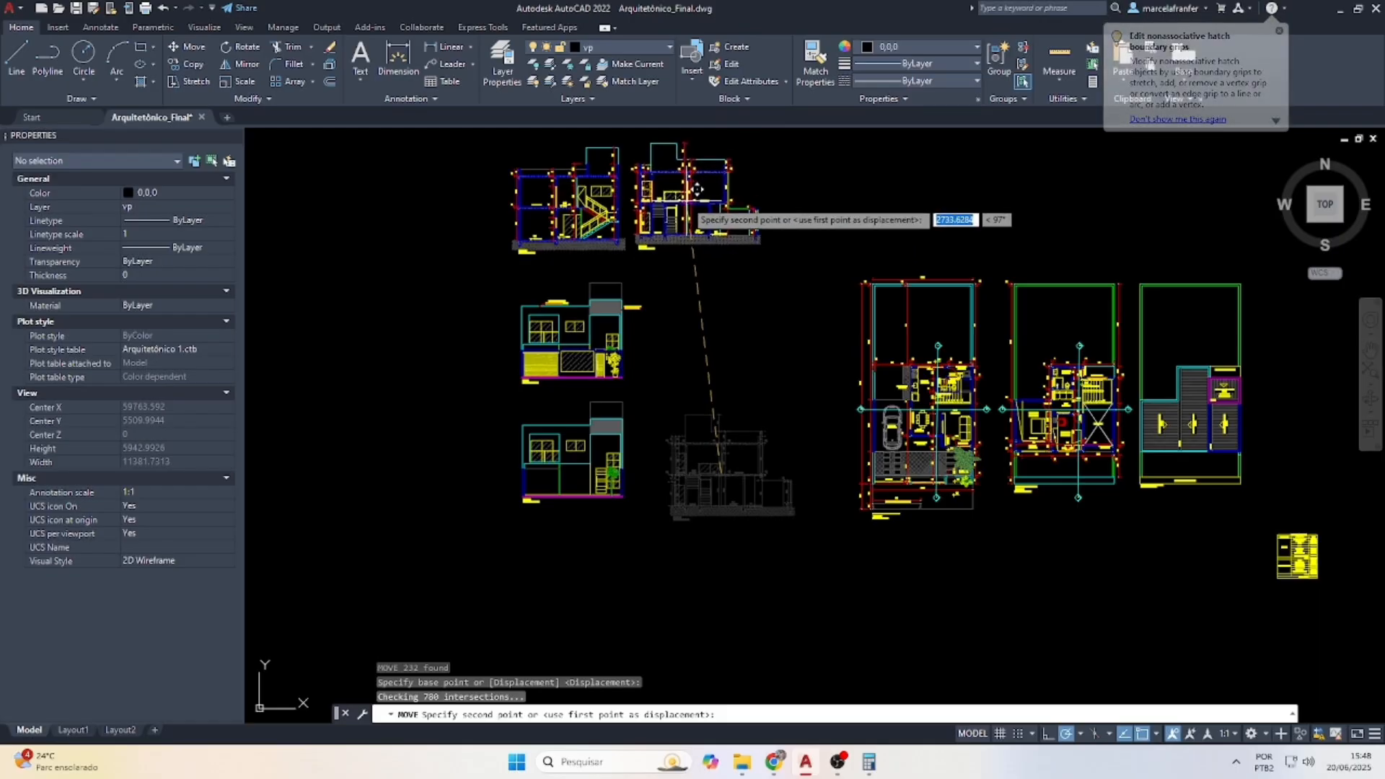
{"action": "left_click", "coordinate": [699, 191]}
{"action": "key", "text": "Escape"}
Move the lower elevation beside the other elevation
{"action": "left_click", "coordinate": [721, 576]}
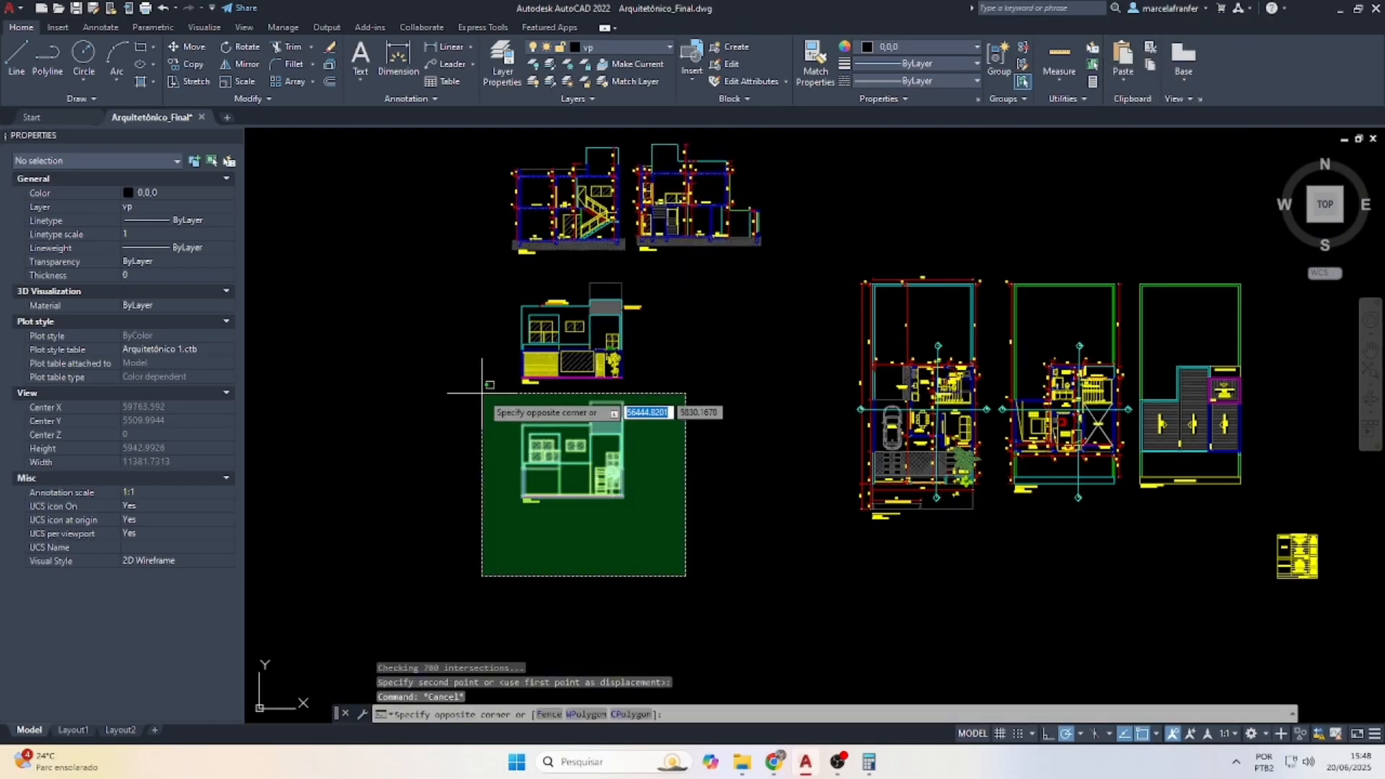
{"action": "left_click", "coordinate": [485, 404]}
{"action": "type", "text": "m"}
{"action": "key", "text": "Return"}
{"action": "left_click", "coordinate": [594, 473]}
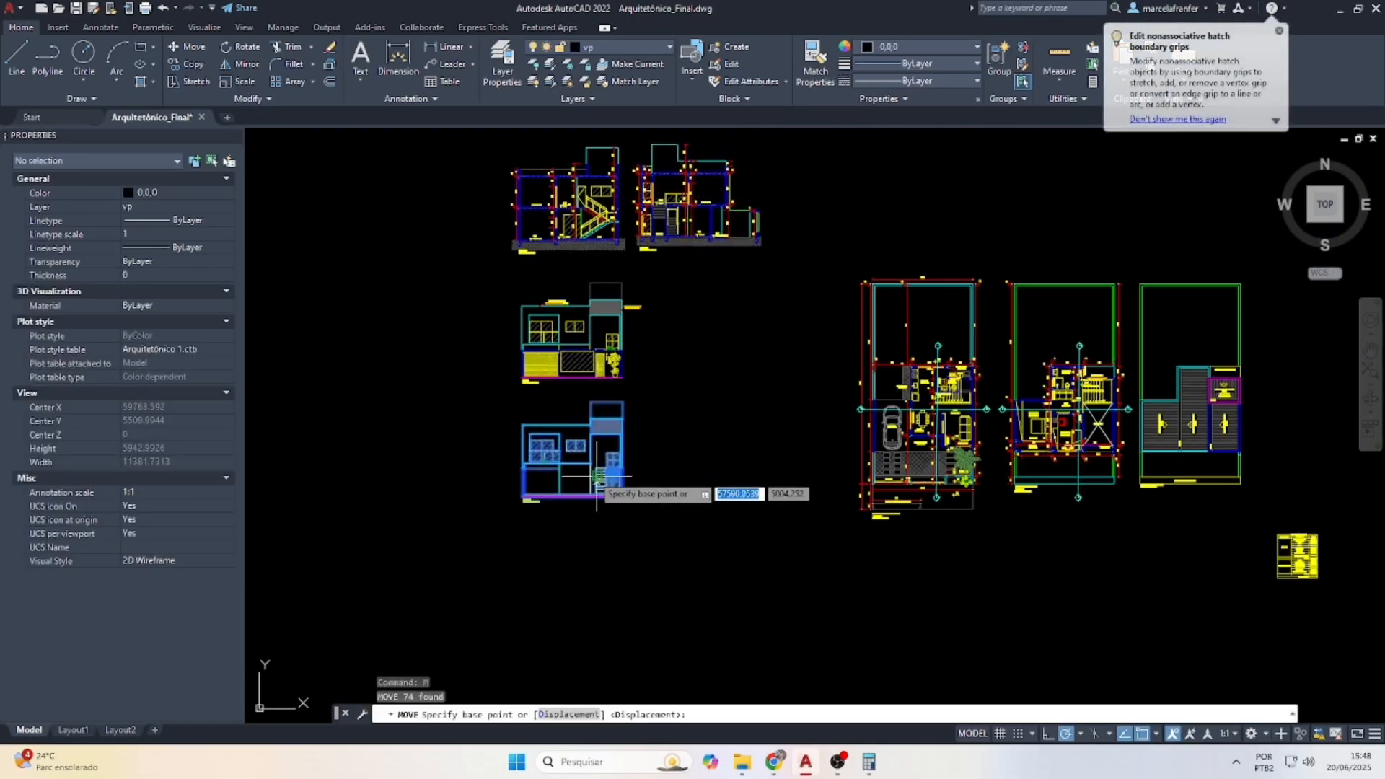
{"action": "scroll", "coordinate": [592, 476], "scroll_direction": "up", "scroll_amount": 4}
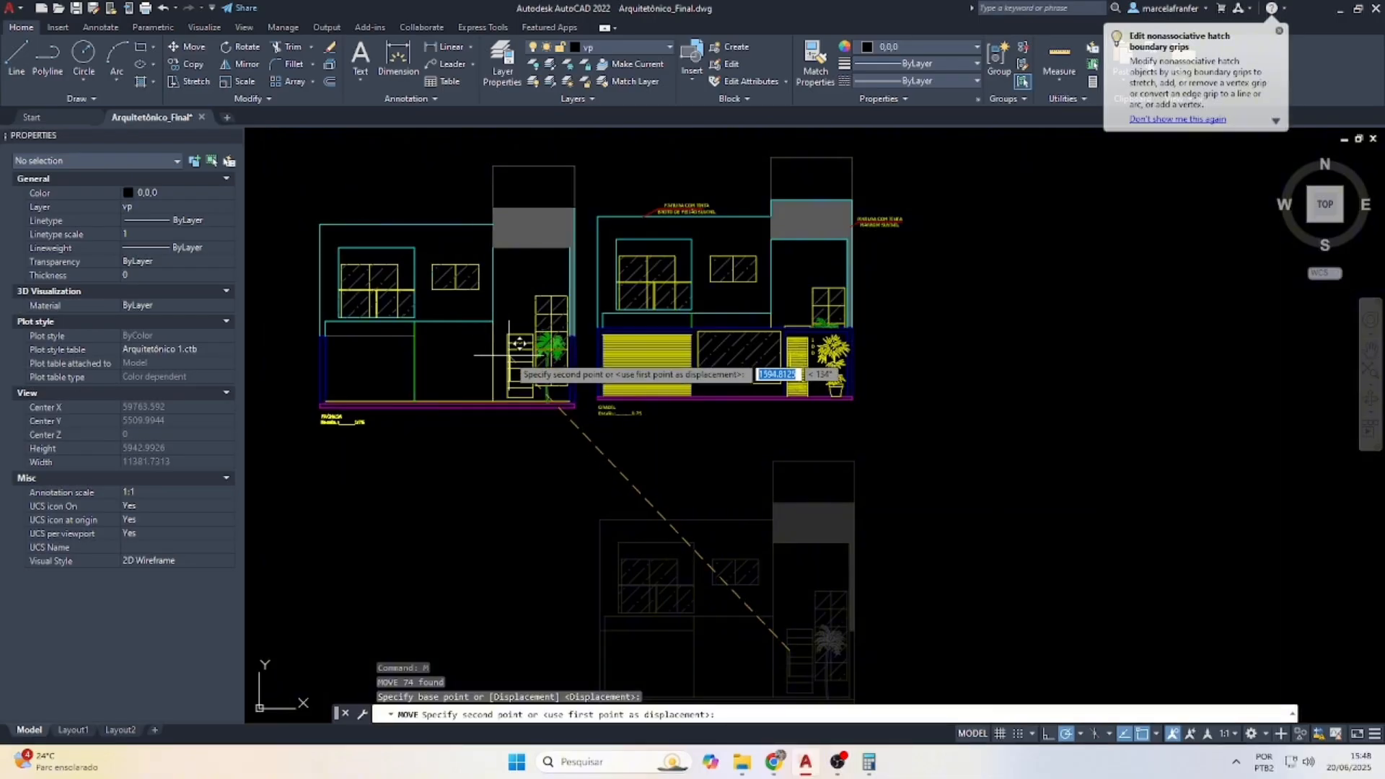
{"action": "left_click", "coordinate": [519, 338]}
{"action": "scroll", "coordinate": [555, 462], "scroll_direction": "down", "scroll_amount": 6}
{"action": "key", "text": "Escape"}
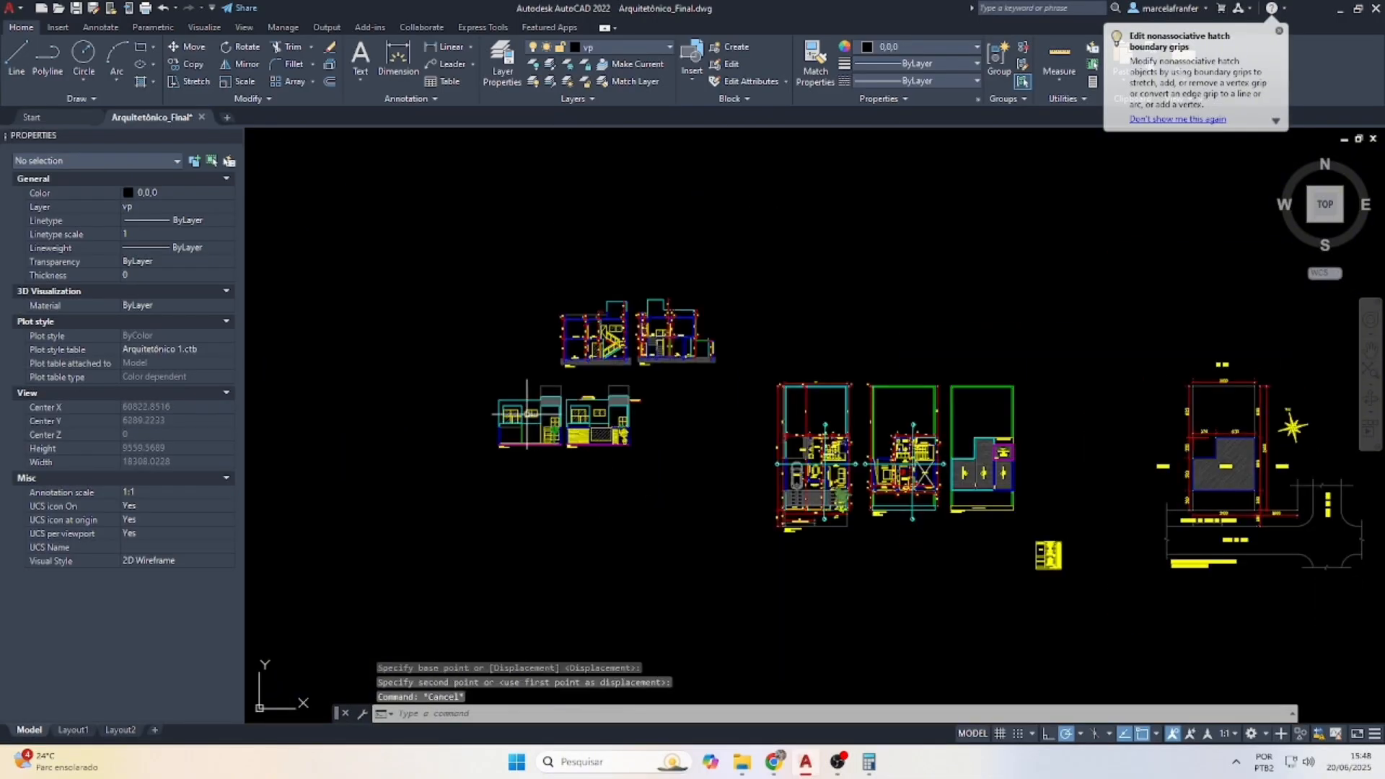
Shift both elevations right to sit under the sections, then return to Layout1
{"action": "left_click", "coordinate": [448, 365]}
{"action": "key", "text": "Escape"}
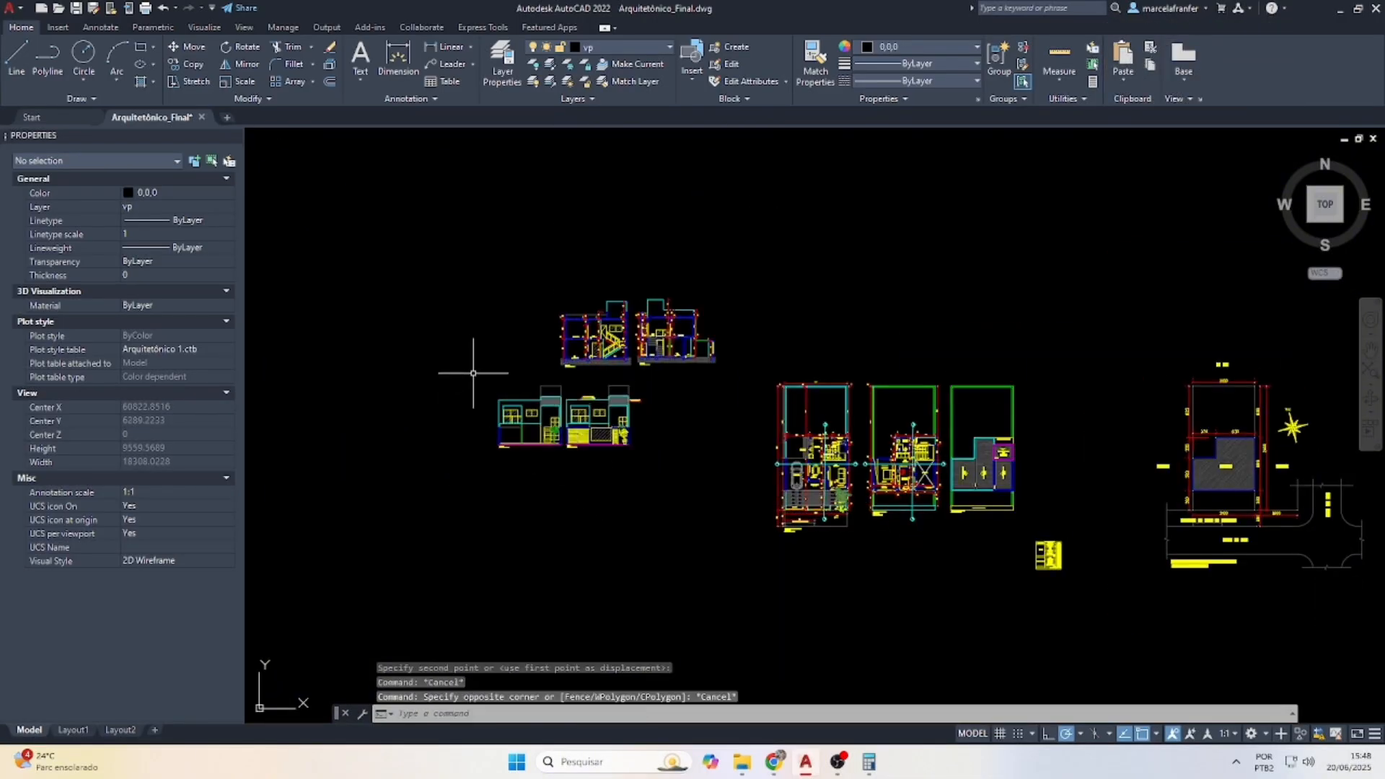
{"action": "left_click", "coordinate": [471, 369]}
{"action": "left_click", "coordinate": [643, 492]}
{"action": "type", "text": "m"}
{"action": "key", "text": "Return"}
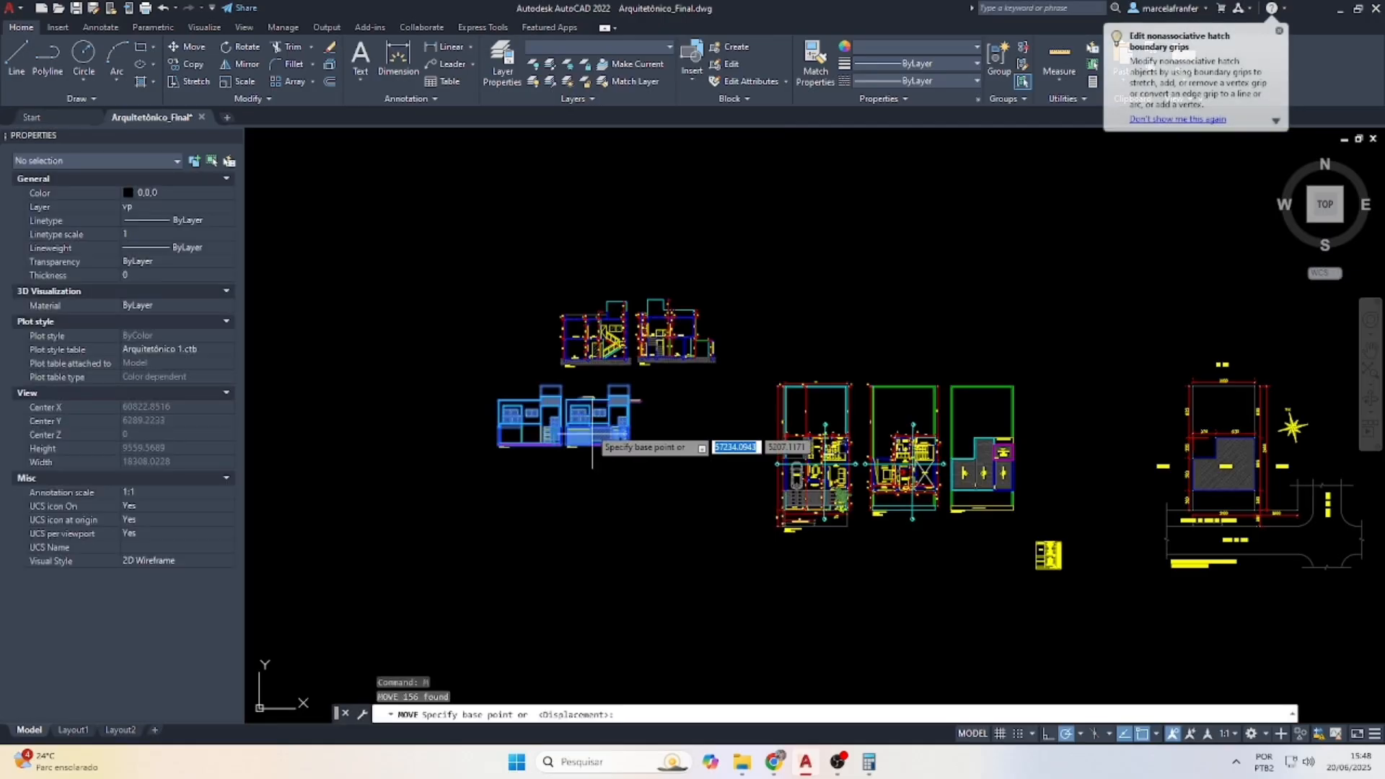
{"action": "left_click", "coordinate": [589, 514]}
{"action": "left_click", "coordinate": [651, 514]}
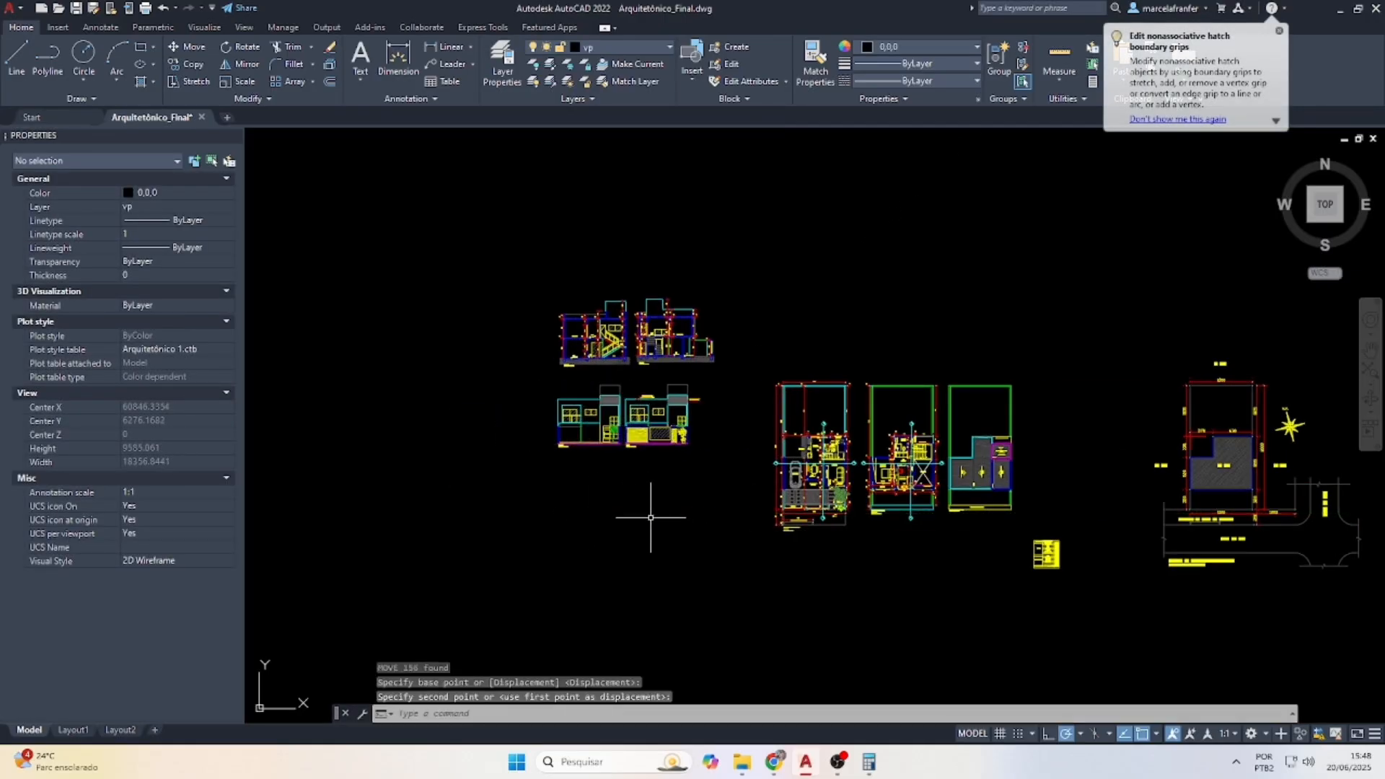
{"action": "key", "text": "Escape"}
{"action": "left_click", "coordinate": [72, 731]}
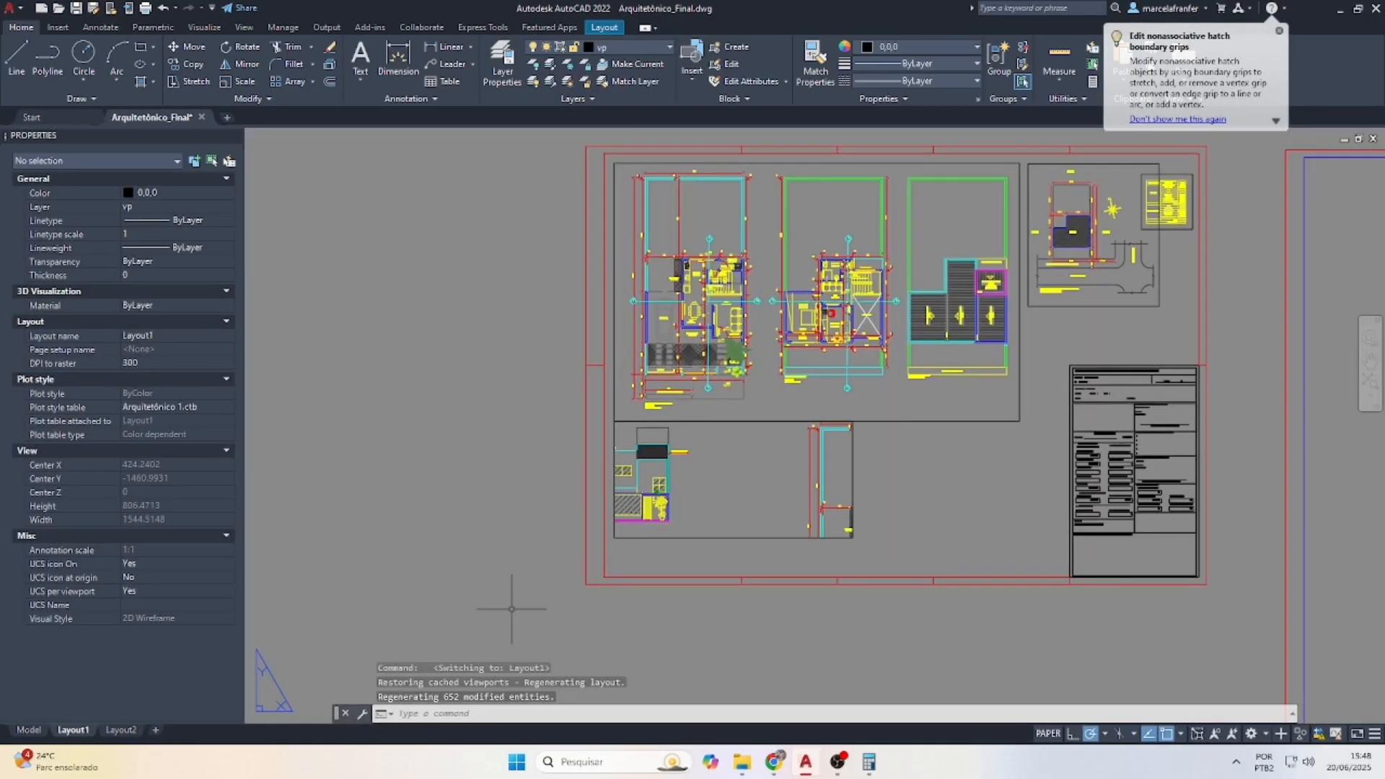
Pan the lower viewport so both building sections come into view
{"action": "double_click", "coordinate": [760, 471]}
{"action": "left_click", "coordinate": [838, 503]}
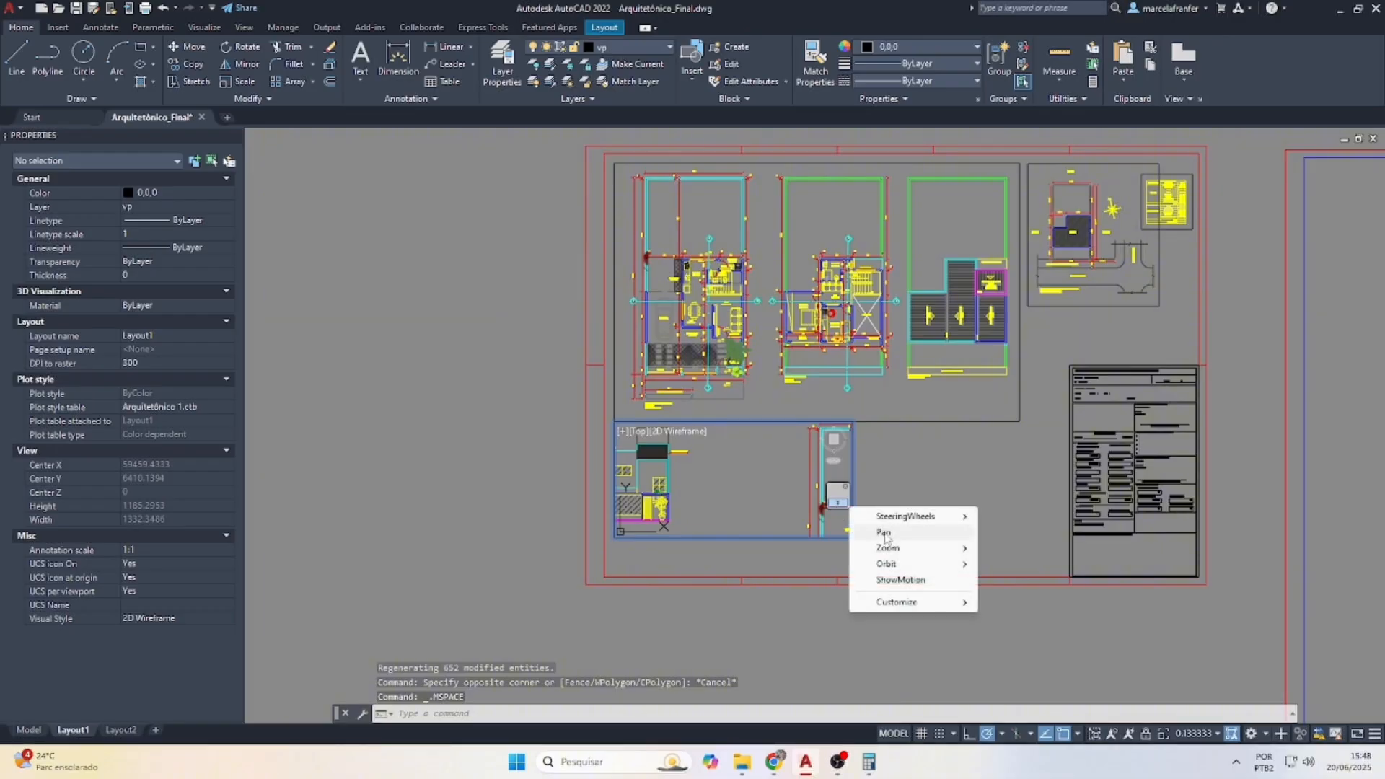
{"action": "left_click", "coordinate": [885, 534]}
{"action": "mouse_move", "coordinate": [703, 466]}
{"action": "left_mouse_down"}
{"action": "mouse_move", "coordinate": [718, 440]}
{"action": "mouse_move", "coordinate": [760, 495]}
{"action": "mouse_move", "coordinate": [812, 505]}
{"action": "mouse_move", "coordinate": [701, 485]}
{"action": "left_mouse_up"}
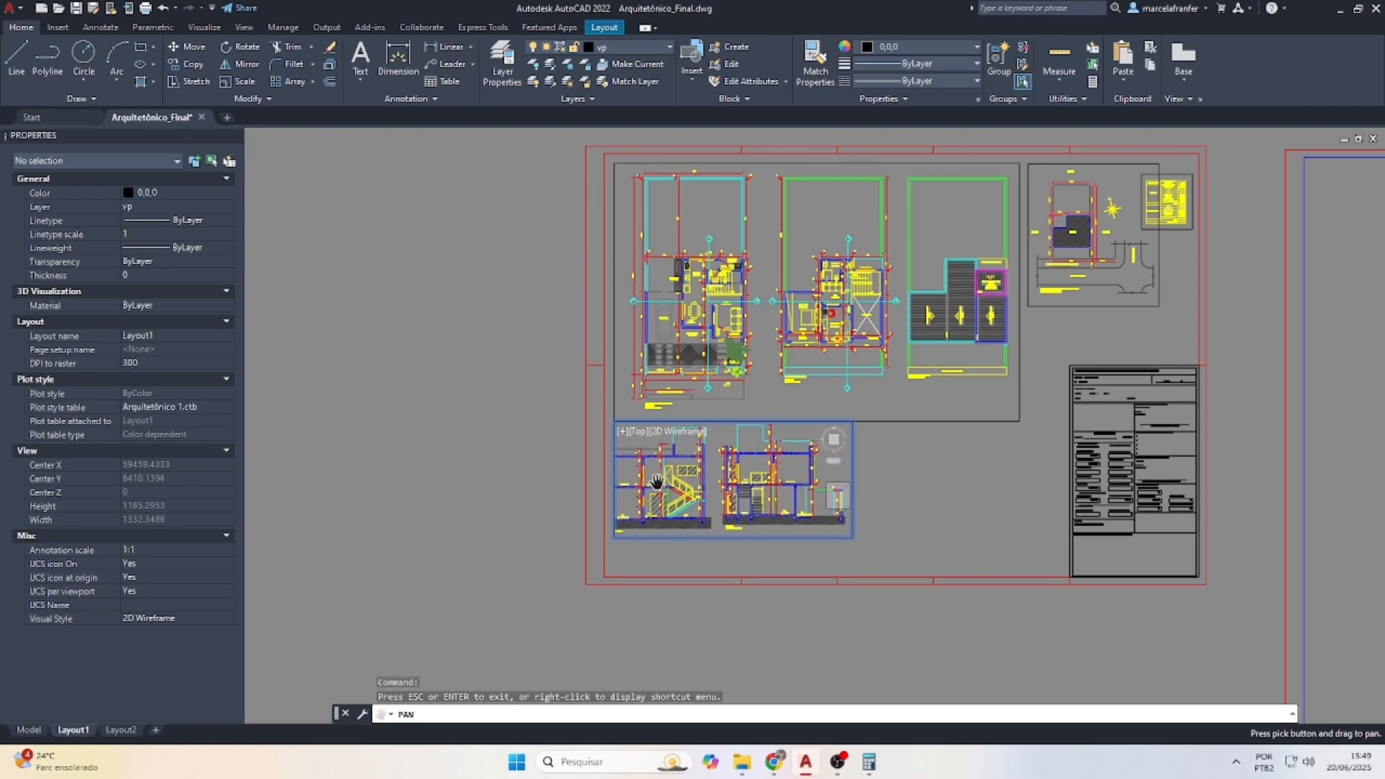
{"action": "key", "text": "Escape"}
{"action": "key", "text": "Escape"}
{"action": "double_click", "coordinate": [461, 463]}
Widen the sections viewport to the left by stretching its corner grip
{"action": "left_click", "coordinate": [653, 535]}
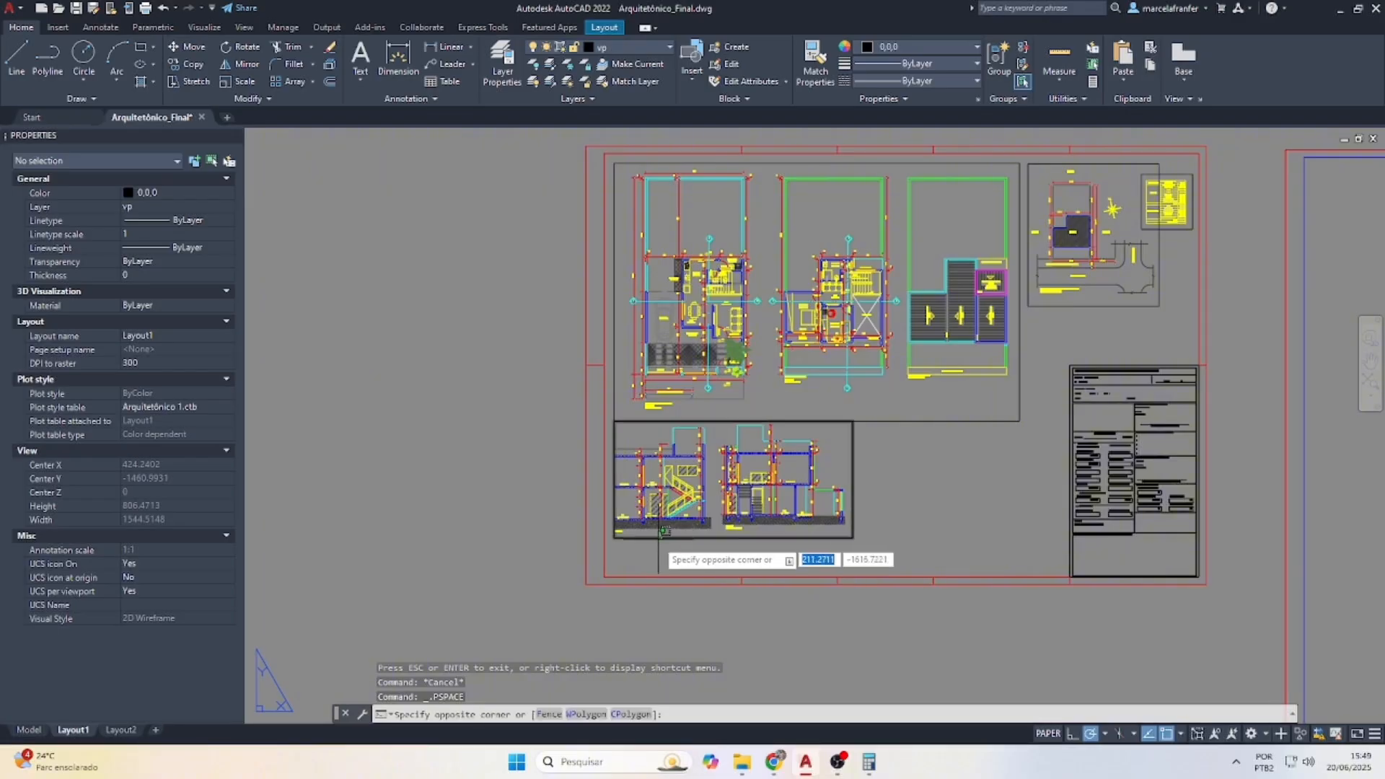
{"action": "left_click", "coordinate": [649, 541]}
{"action": "left_click", "coordinate": [614, 538]}
{"action": "left_click", "coordinate": [605, 538]}
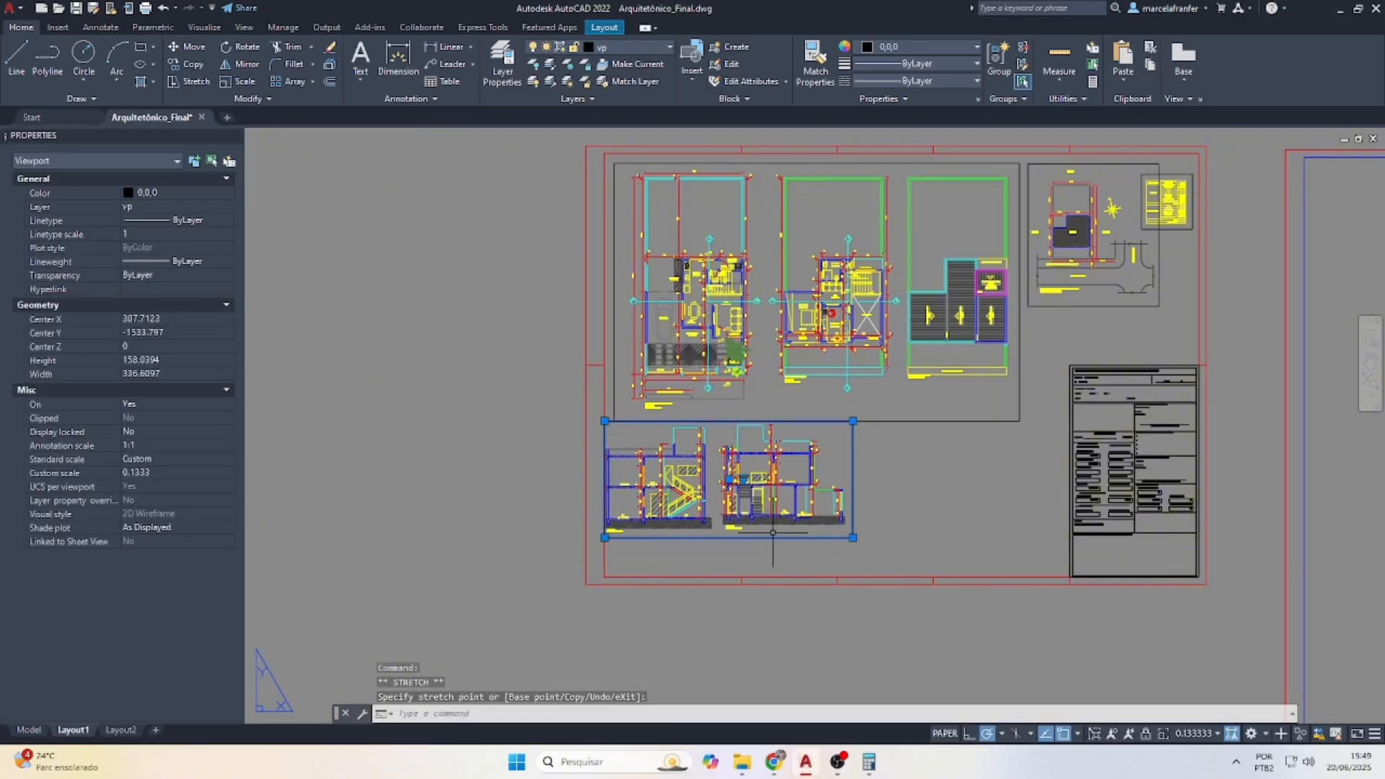
{"action": "scroll", "coordinate": [844, 535], "scroll_direction": "up", "scroll_amount": 2}
{"action": "key", "text": "Escape"}
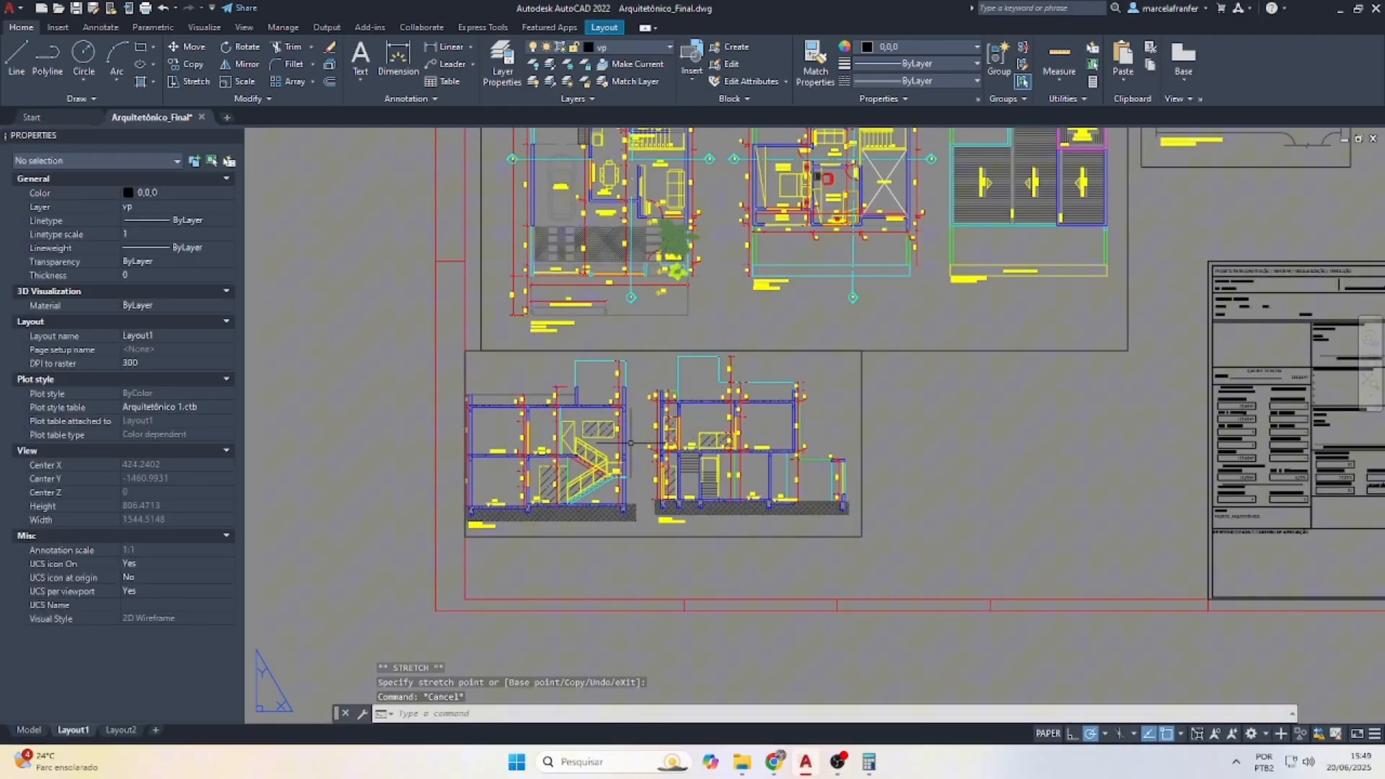
Shift the sections slightly right inside the viewport frame
{"action": "double_click", "coordinate": [653, 474]}
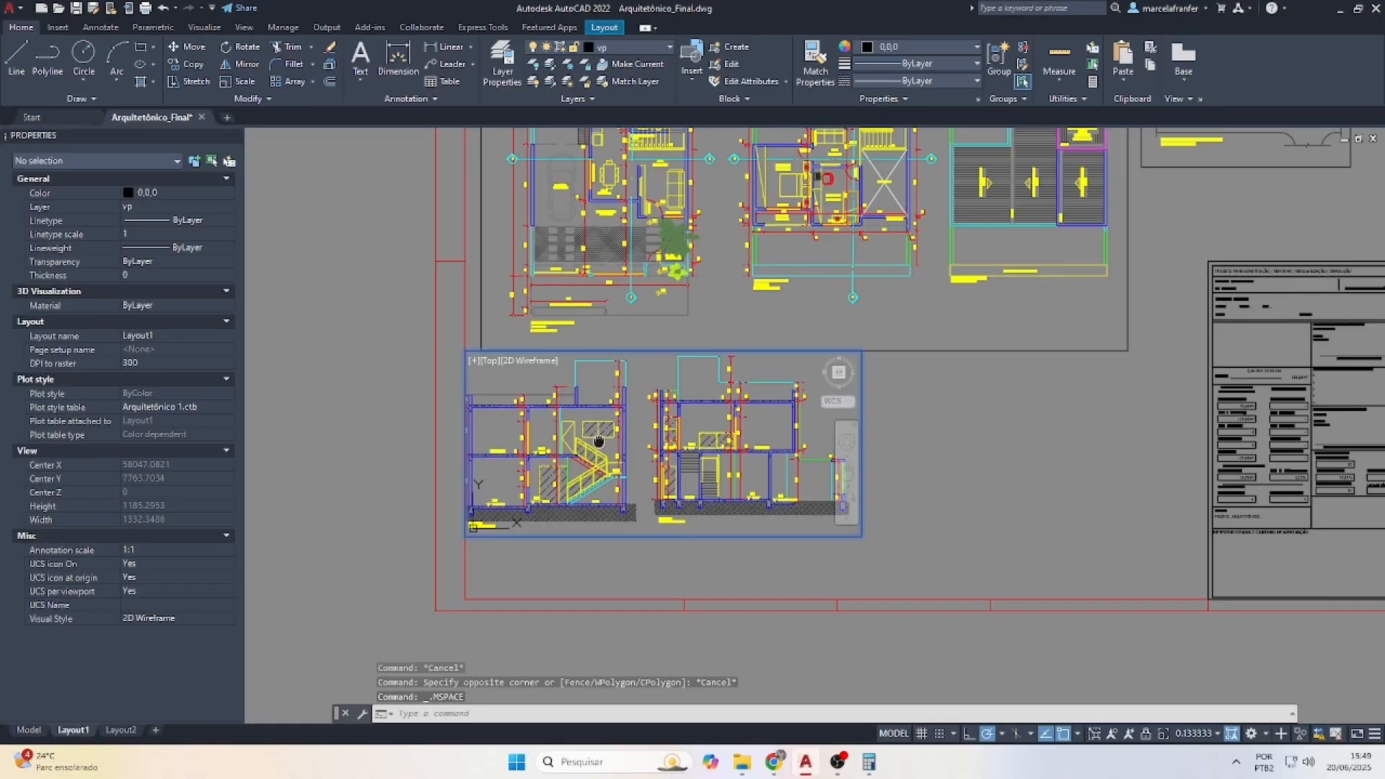
{"action": "middle_click_drag", "start_coordinate": [598, 441], "coordinate": [610, 443]}
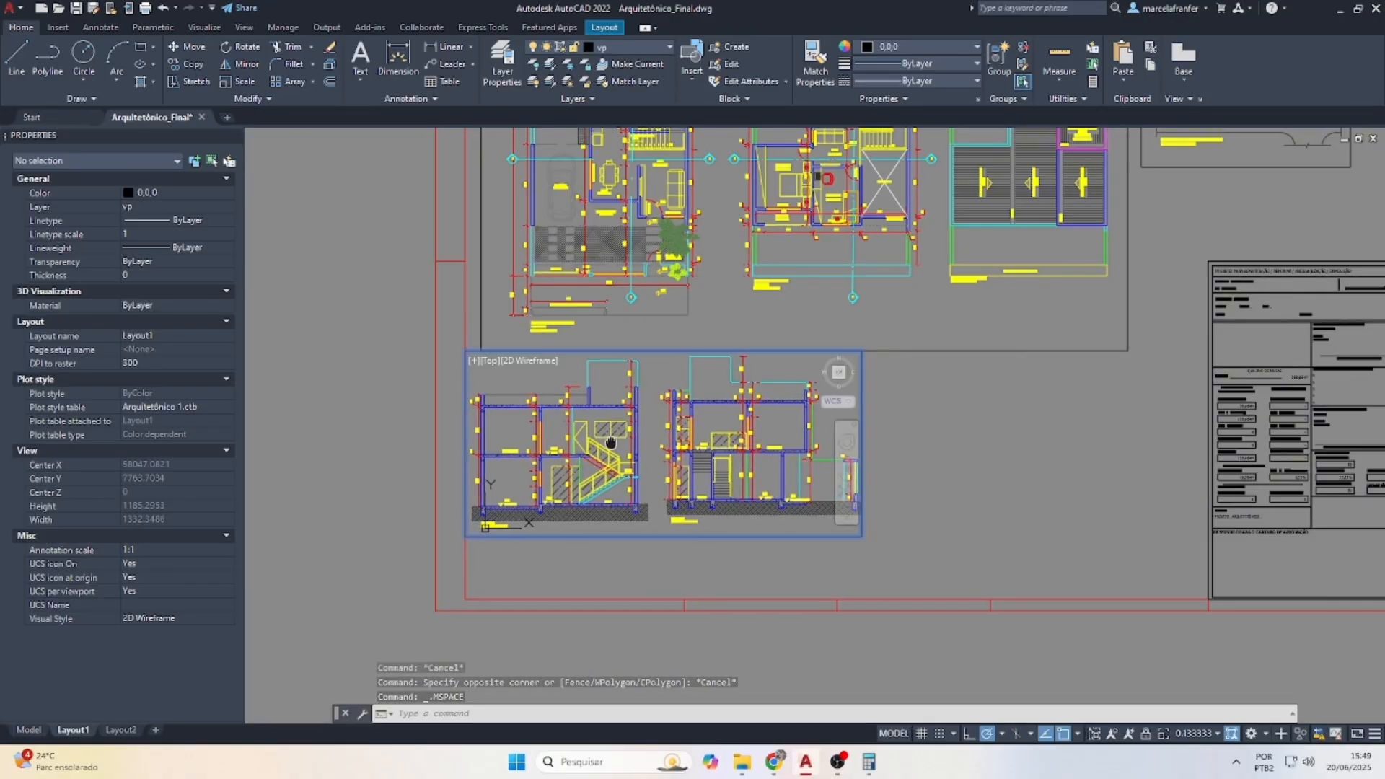
{"action": "key", "text": "Escape"}
{"action": "key", "text": "Escape"}
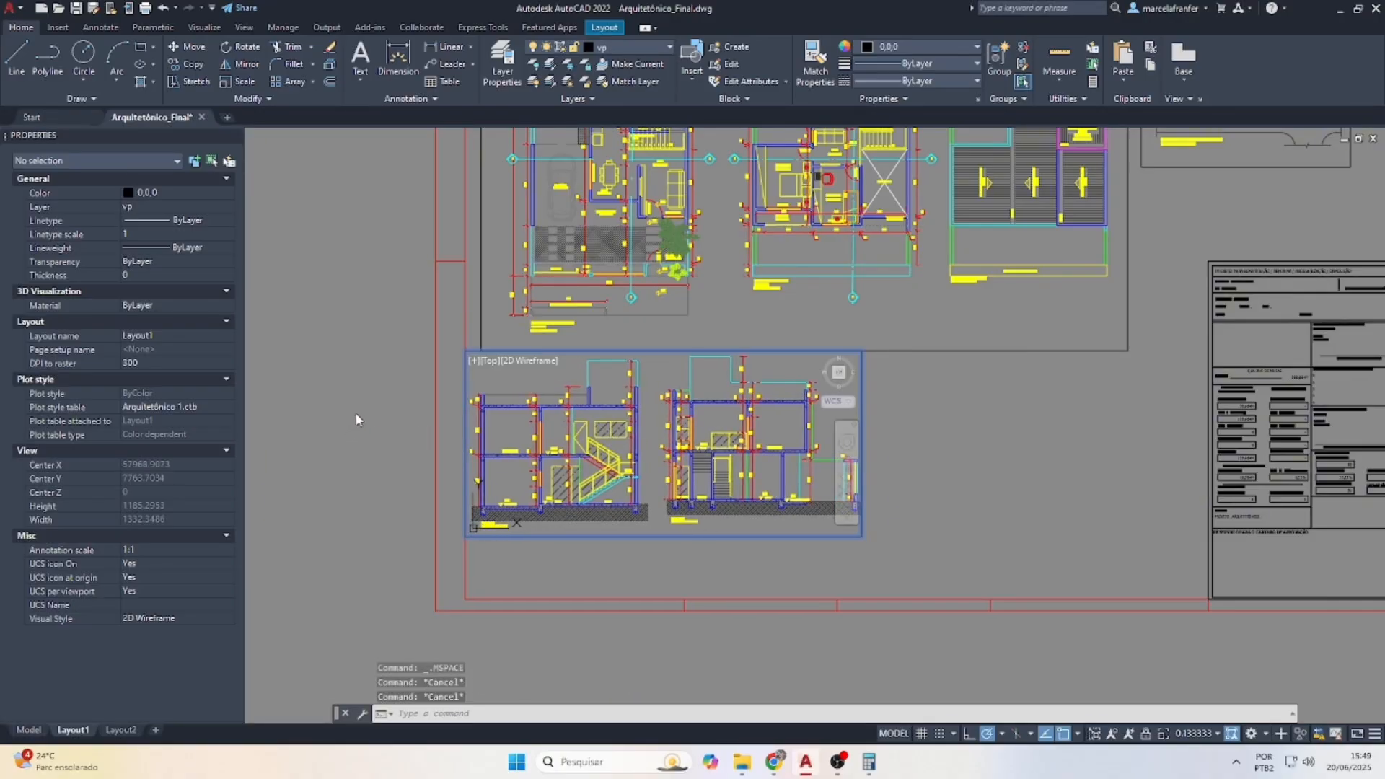
{"action": "double_click", "coordinate": [355, 413]}
Extend the sections viewport's right edge slightly
{"action": "left_click_drag", "start_coordinate": [876, 539], "coordinate": [857, 536]}
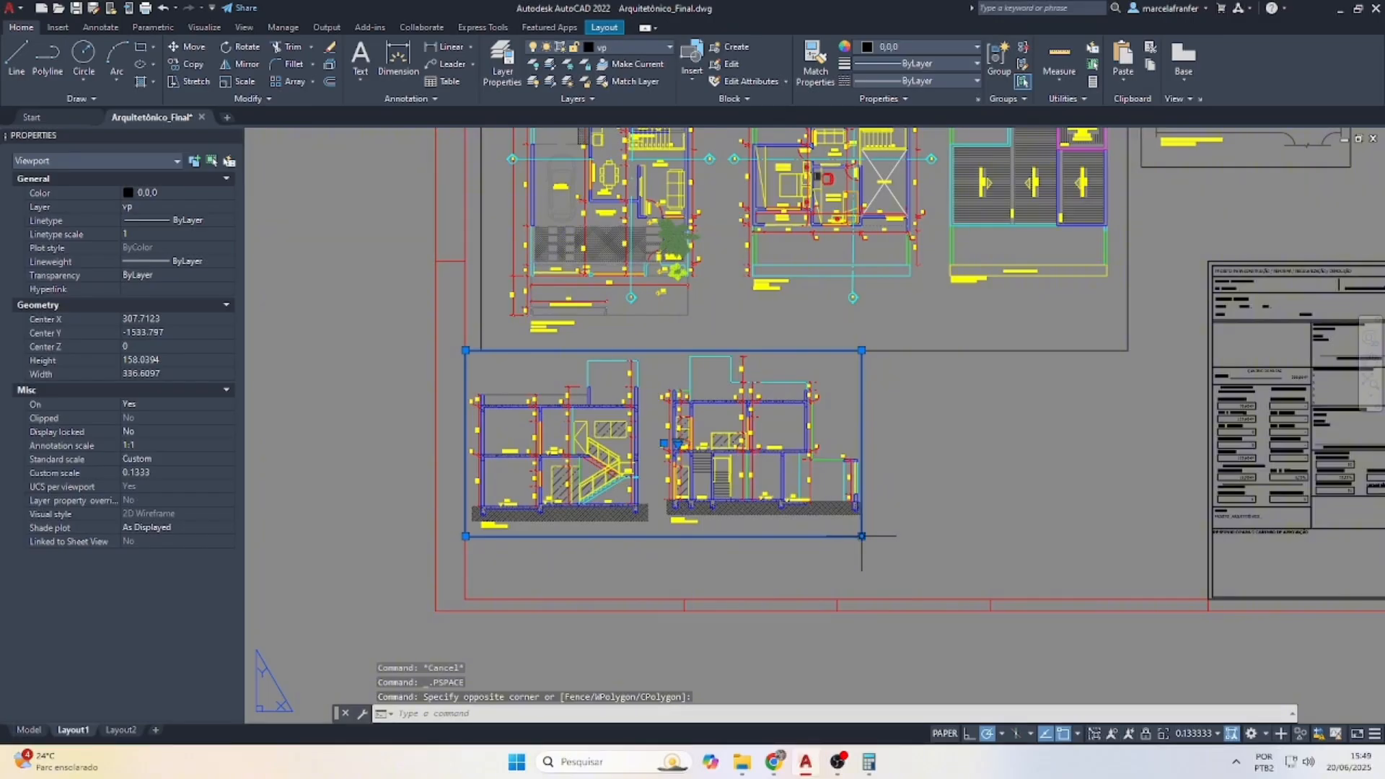
{"action": "left_click", "coordinate": [861, 536]}
{"action": "left_click", "coordinate": [870, 536]}
{"action": "key", "text": "Escape"}
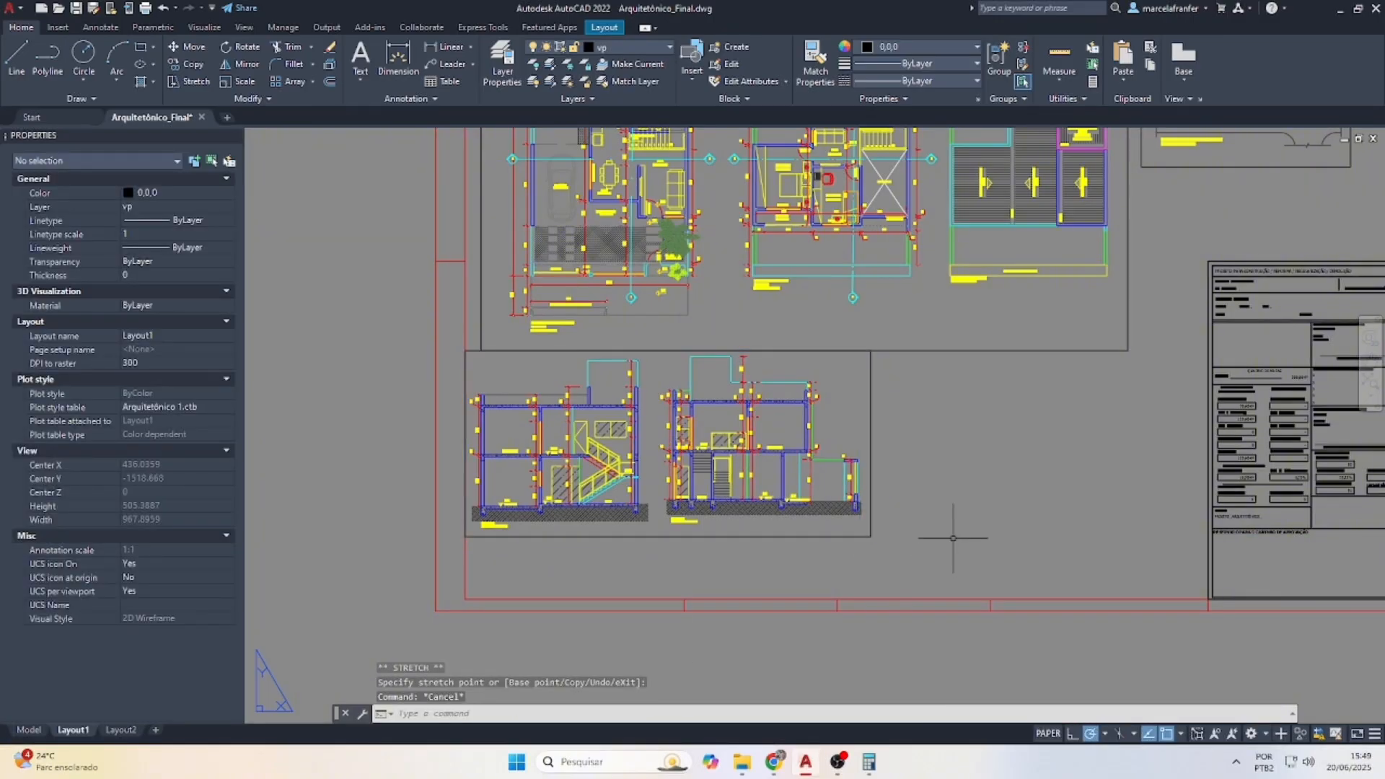
Draw a new viewport to the right of the sections viewport and activate it
{"action": "key", "text": "Return"}
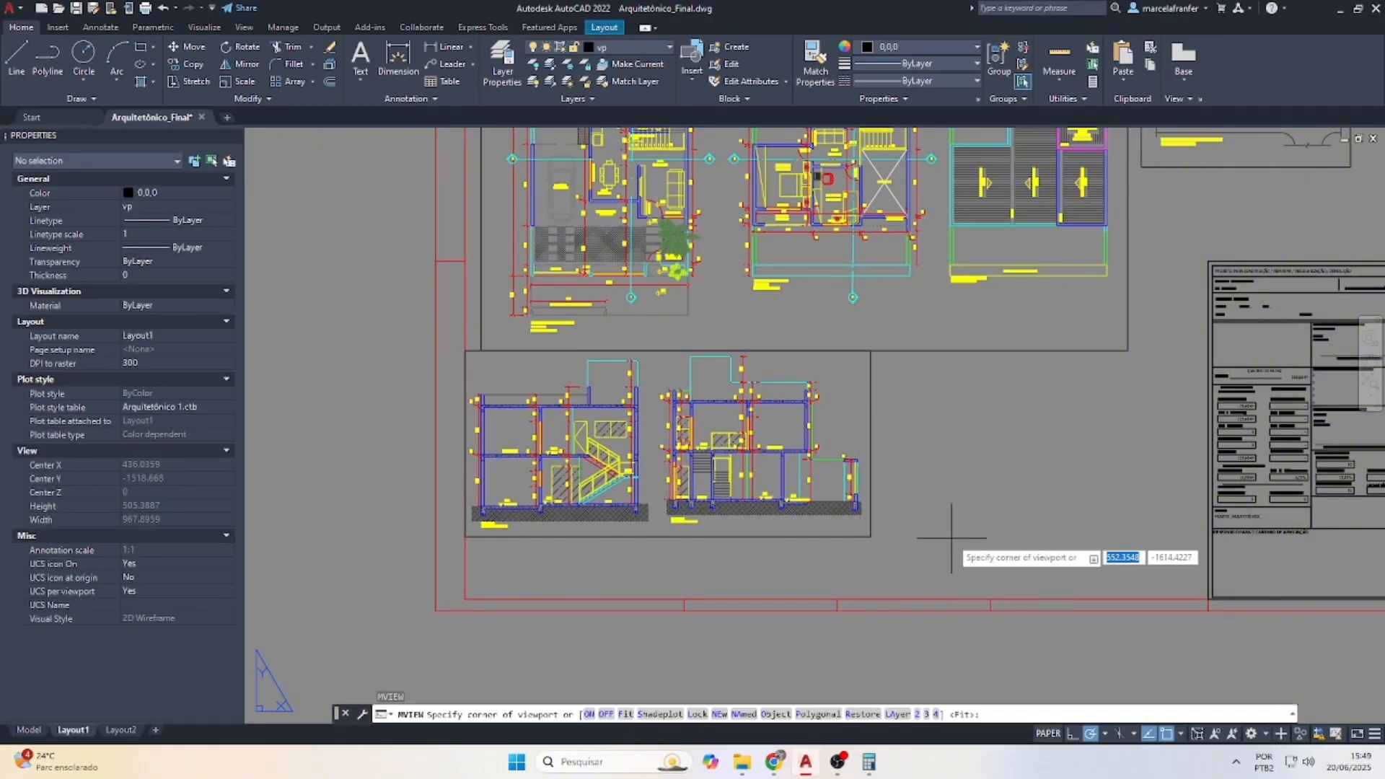
{"action": "left_click", "coordinate": [1210, 354]}
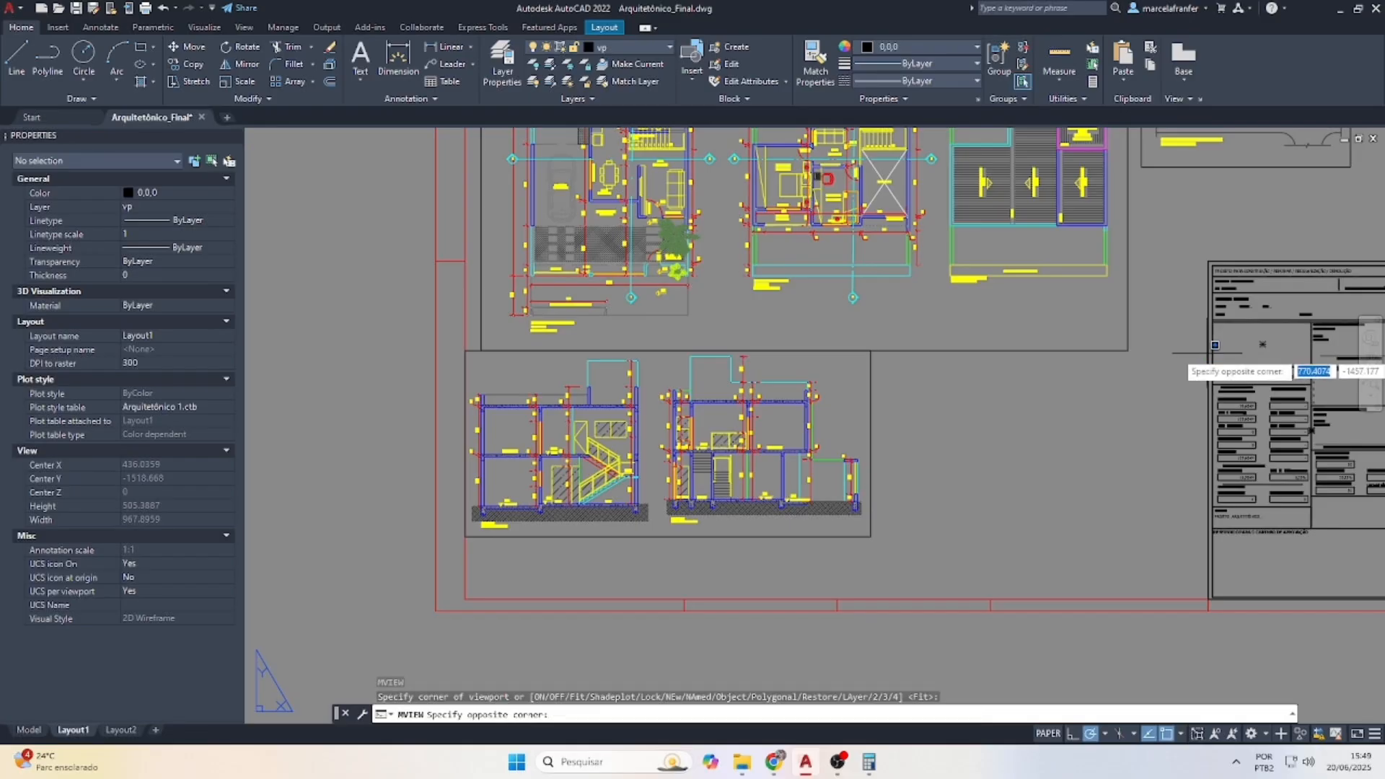
{"action": "left_click", "coordinate": [873, 536]}
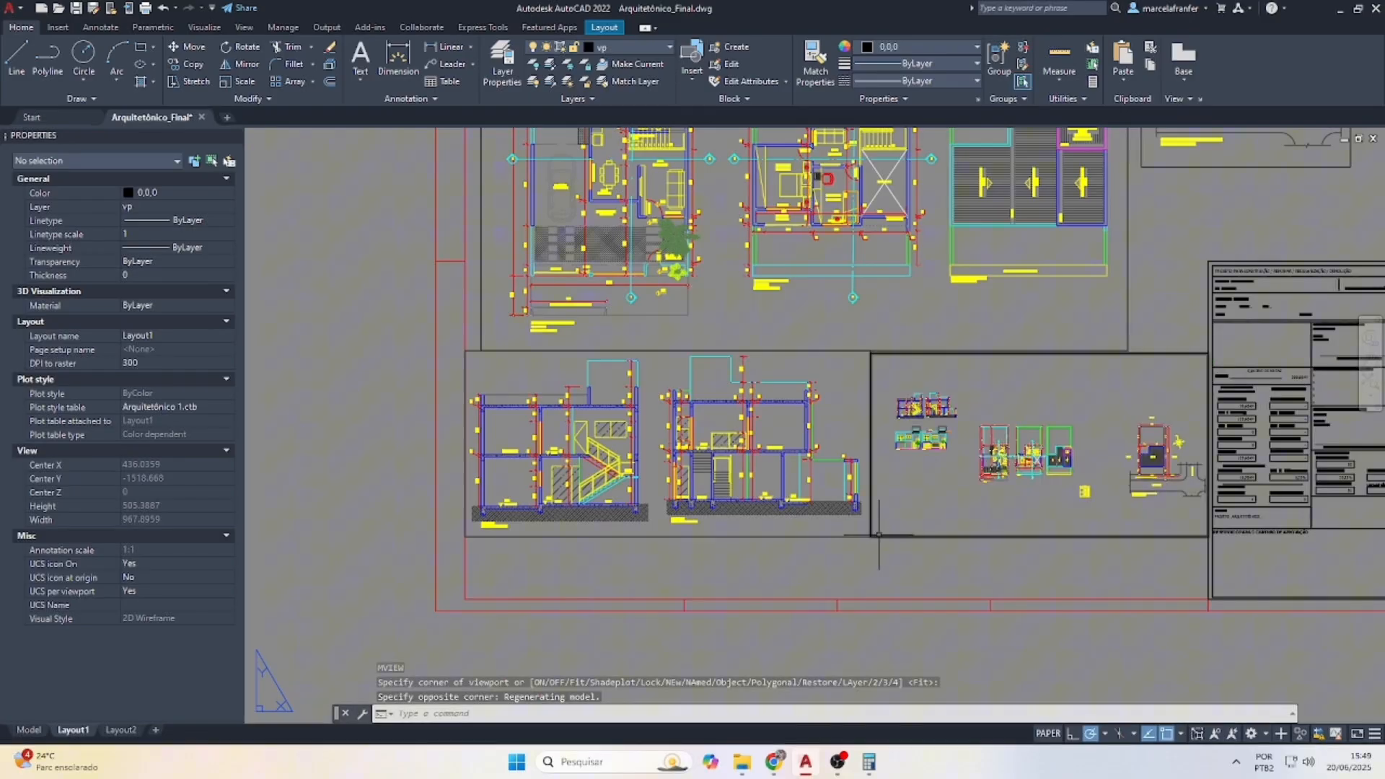
{"action": "double_click", "coordinate": [1000, 489]}
{"action": "scroll", "coordinate": [906, 463], "scroll_direction": "up", "scroll_amount": 4}
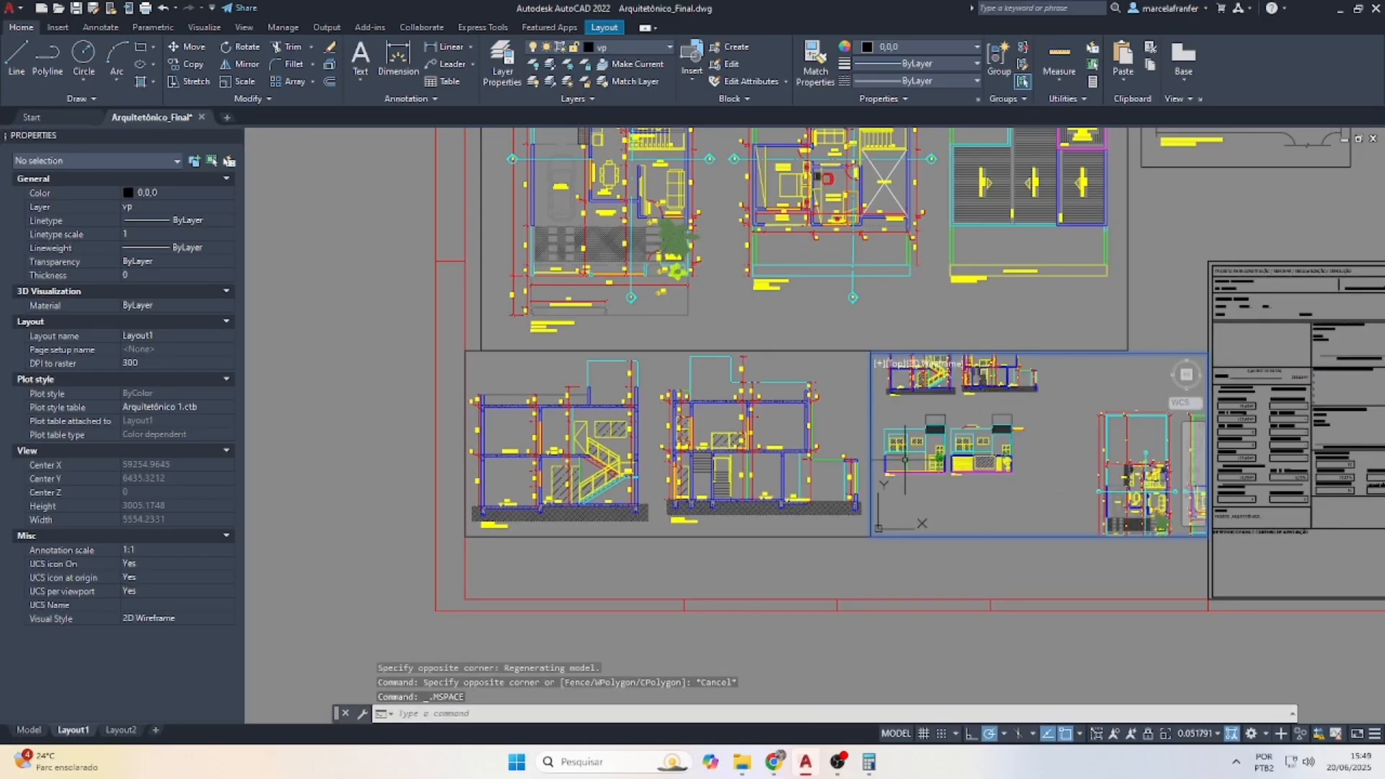
{"action": "scroll", "coordinate": [905, 460], "scroll_direction": "up", "scroll_amount": 2}
{"action": "scroll", "coordinate": [985, 456], "scroll_direction": "down", "scroll_amount": 4}
{"action": "scroll", "coordinate": [954, 453], "scroll_direction": "up", "scroll_amount": 2}
{"action": "scroll", "coordinate": [1045, 468], "scroll_direction": "up", "scroll_amount": 2}
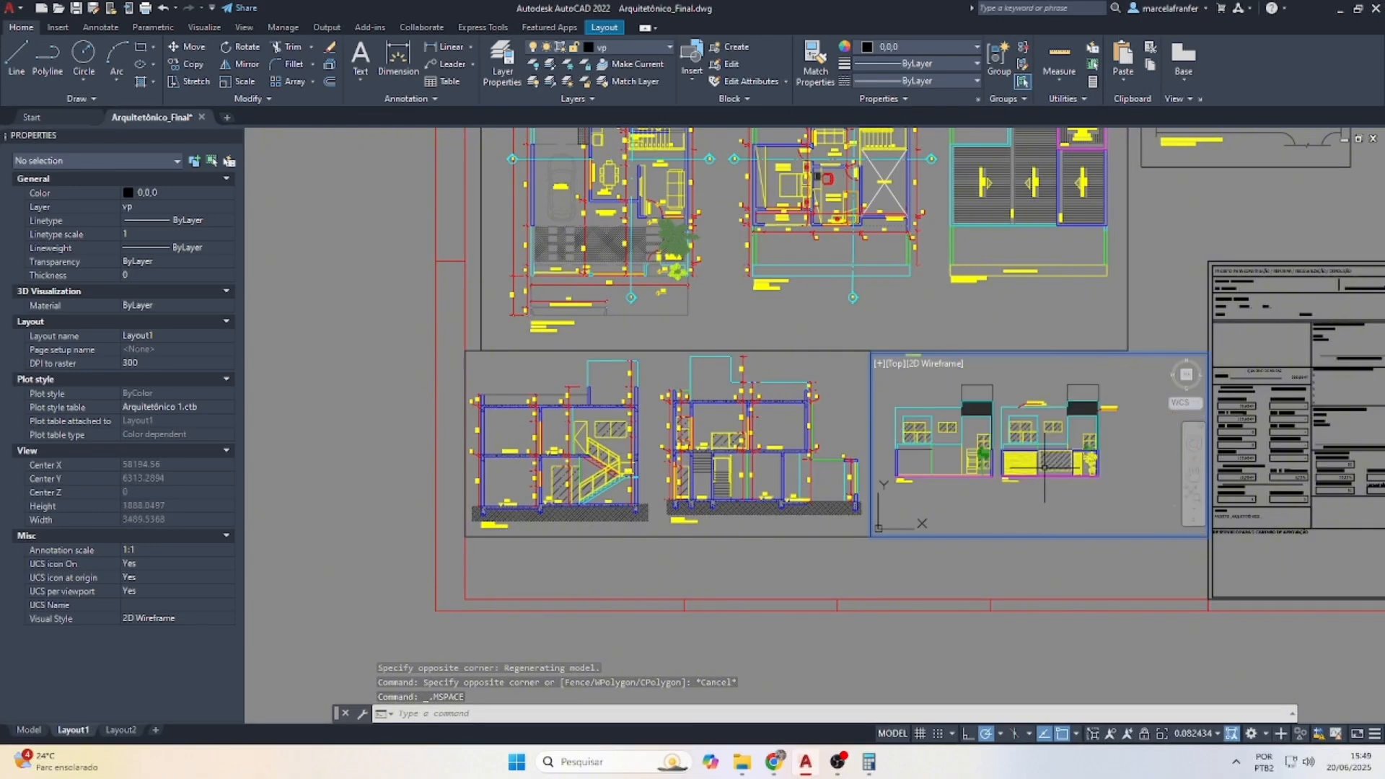
Zoom the viewport to 10/75XP and pan to frame both elevations
{"action": "type", "text": "z"}
{"action": "key", "text": "Return"}
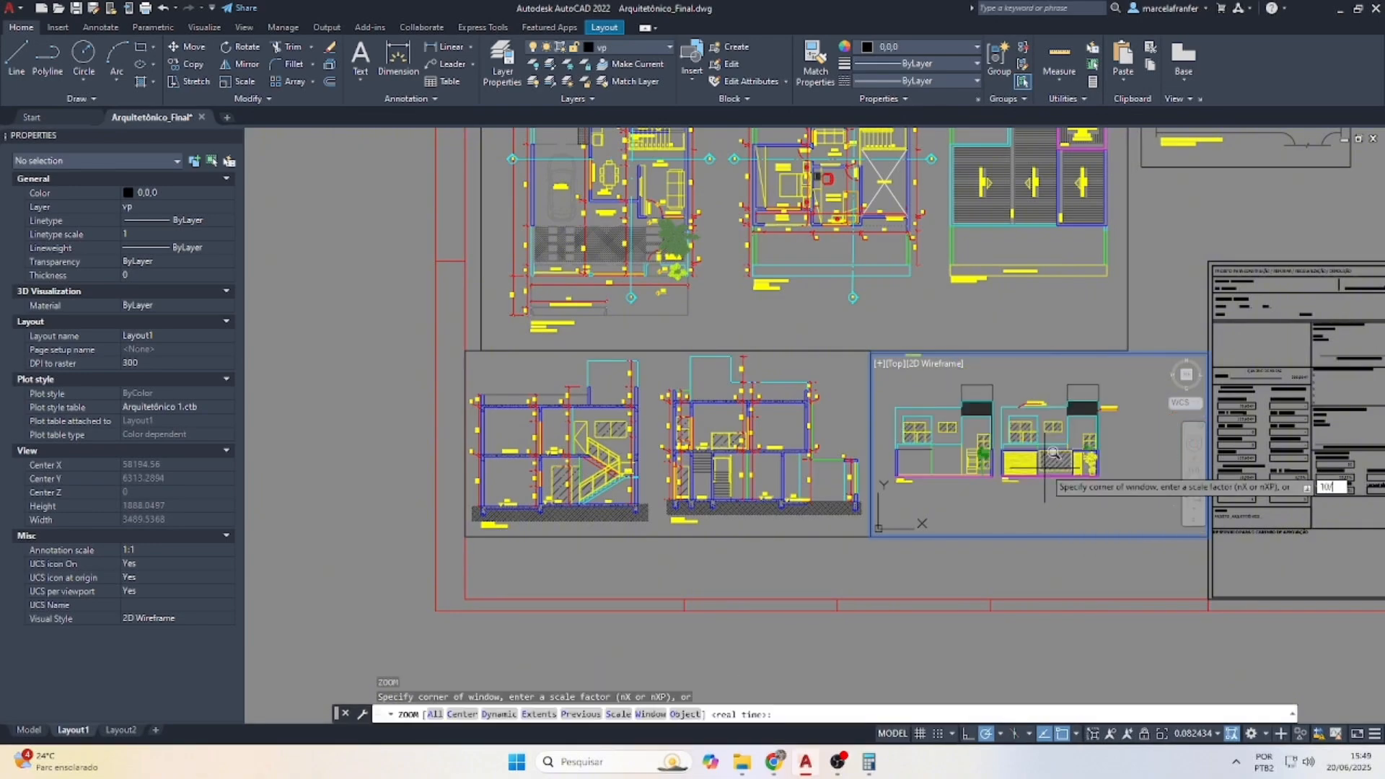
{"action": "key", "text": "Return"}
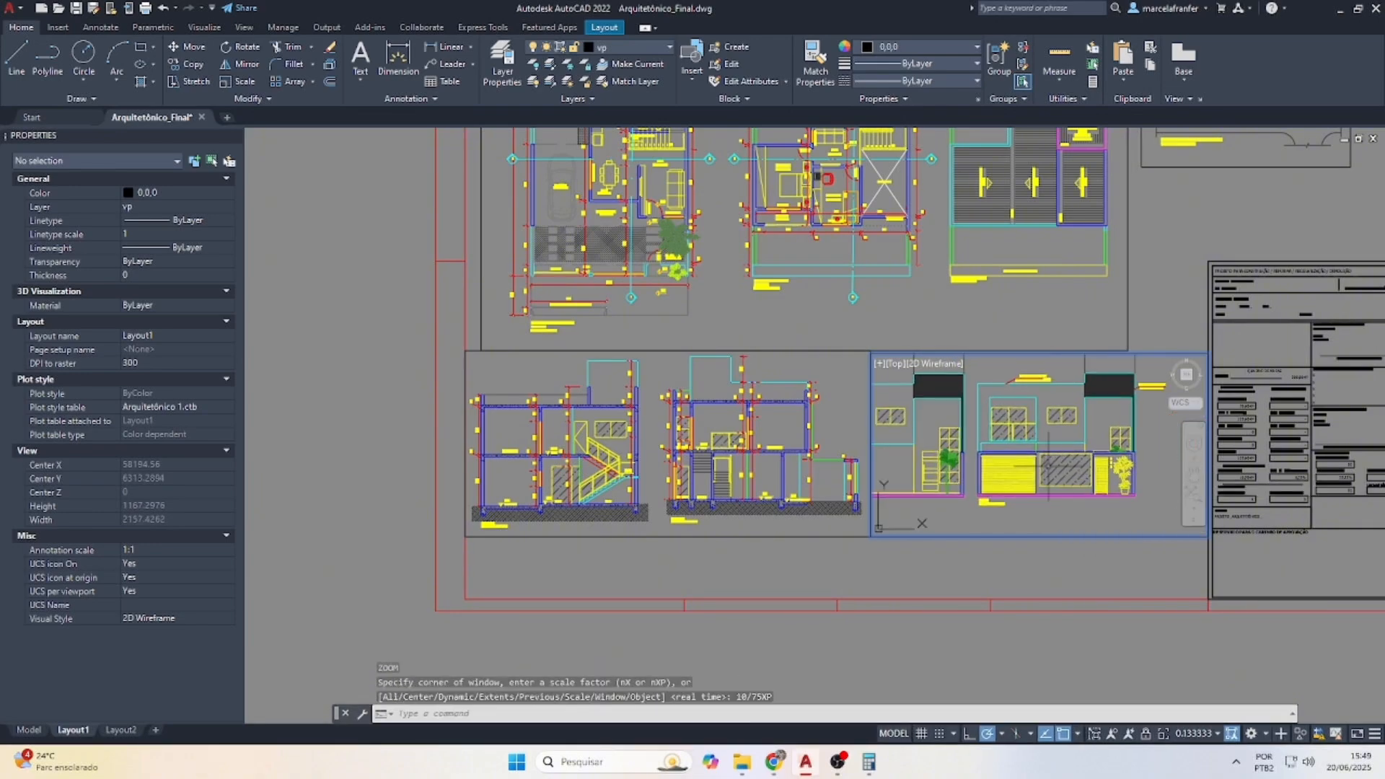
{"action": "left_click", "coordinate": [1195, 474]}
{"action": "left_click_drag", "start_coordinate": [970, 446], "coordinate": [1038, 469]}
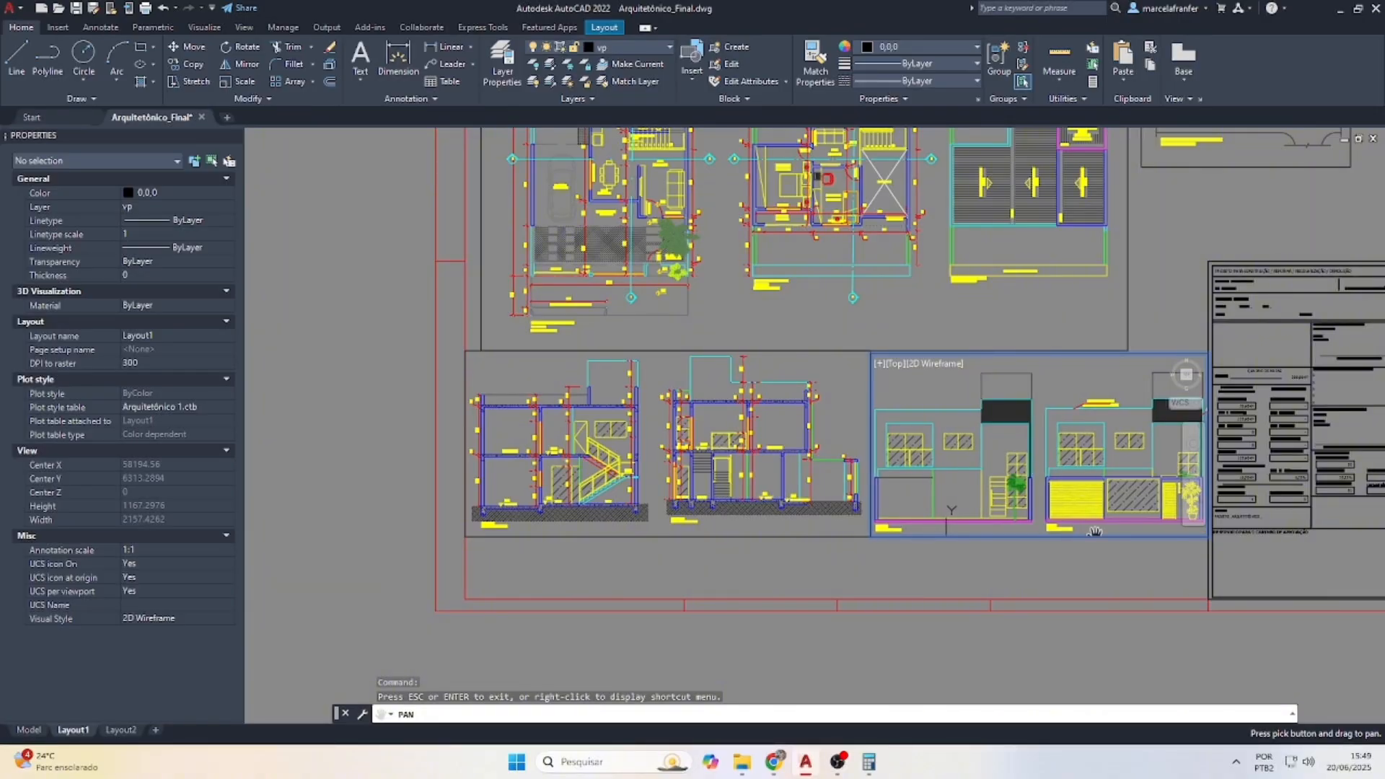
{"action": "key", "text": "Escape"}
{"action": "double_click", "coordinate": [1075, 569]}
Move the sections viewport off the sheet to the lower left
{"action": "scroll", "coordinate": [654, 462], "scroll_direction": "down", "scroll_amount": 3}
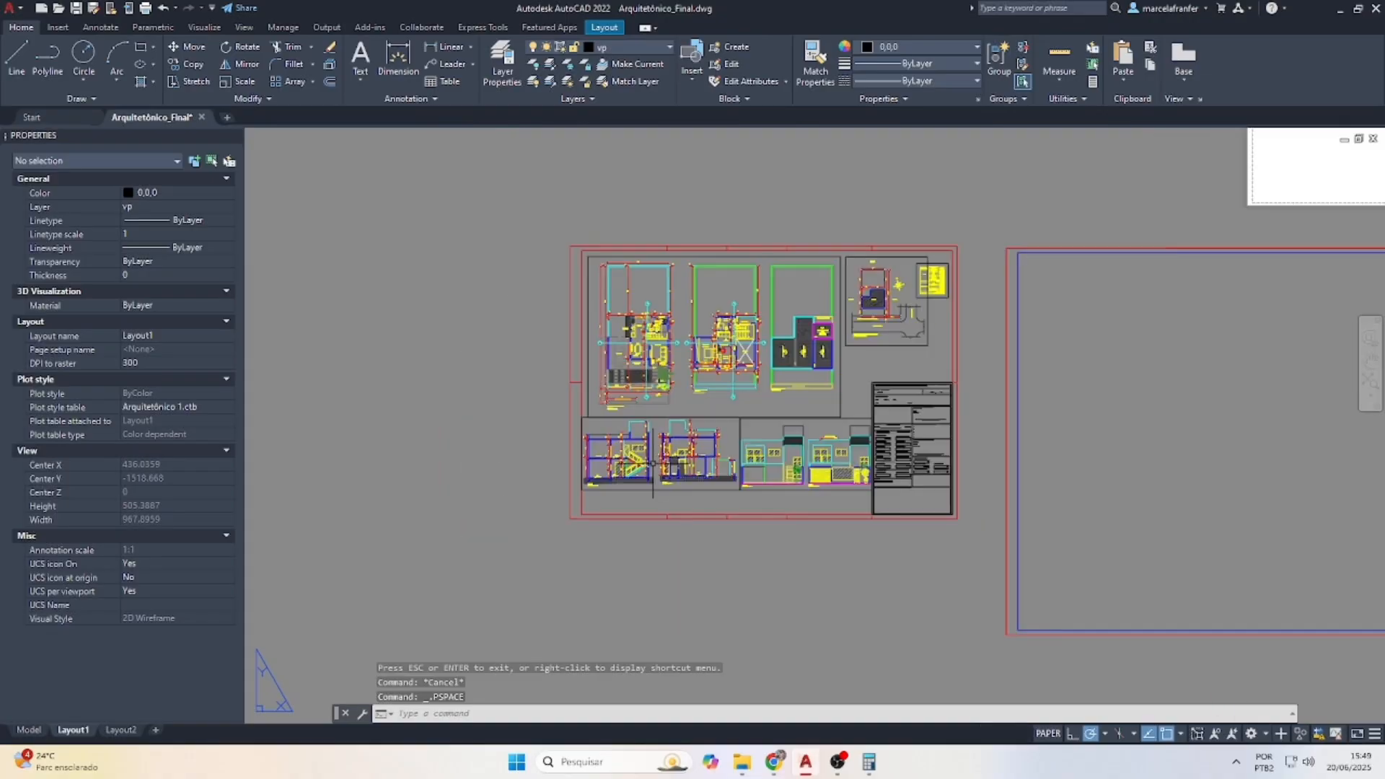
{"action": "scroll", "coordinate": [668, 488], "scroll_direction": "up", "scroll_amount": 2}
{"action": "left_click", "coordinate": [671, 504]}
{"action": "left_click", "coordinate": [665, 472]}
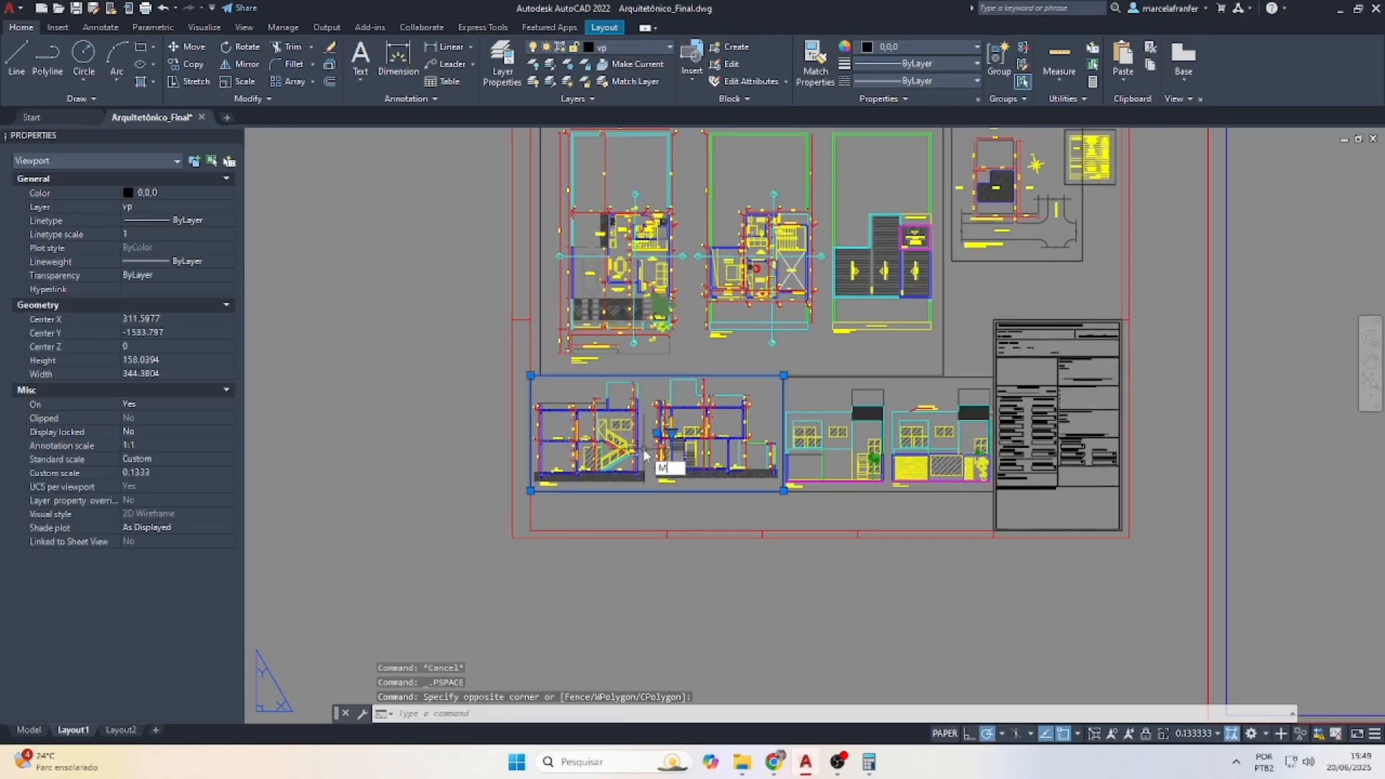
{"action": "key", "text": "space"}
{"action": "left_click", "coordinate": [690, 434]}
{"action": "left_click", "coordinate": [431, 606]}
{"action": "key", "text": "Escape"}
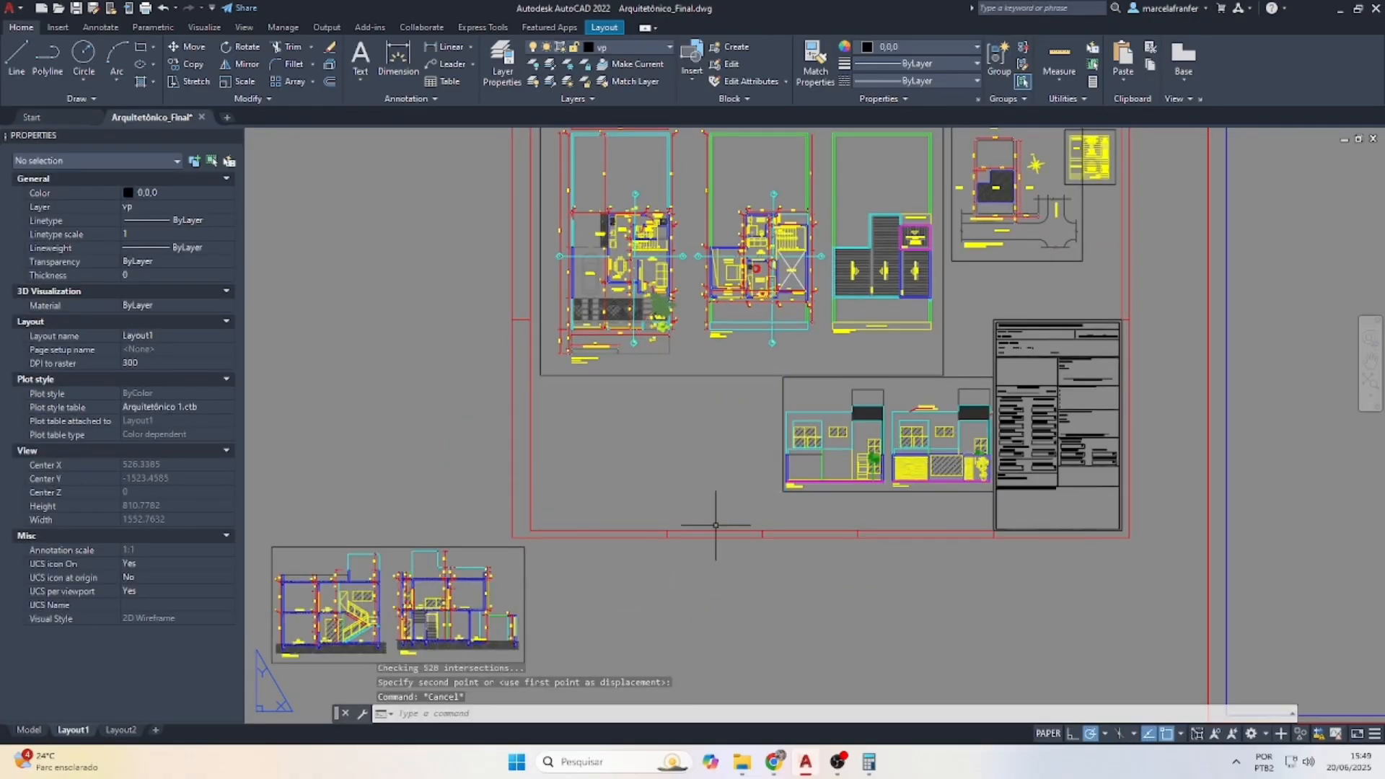
Move the elevations viewport left to sit under the plans
{"action": "left_click", "coordinate": [813, 420]}
{"action": "type", "text": "M"}
{"action": "key", "text": "space"}
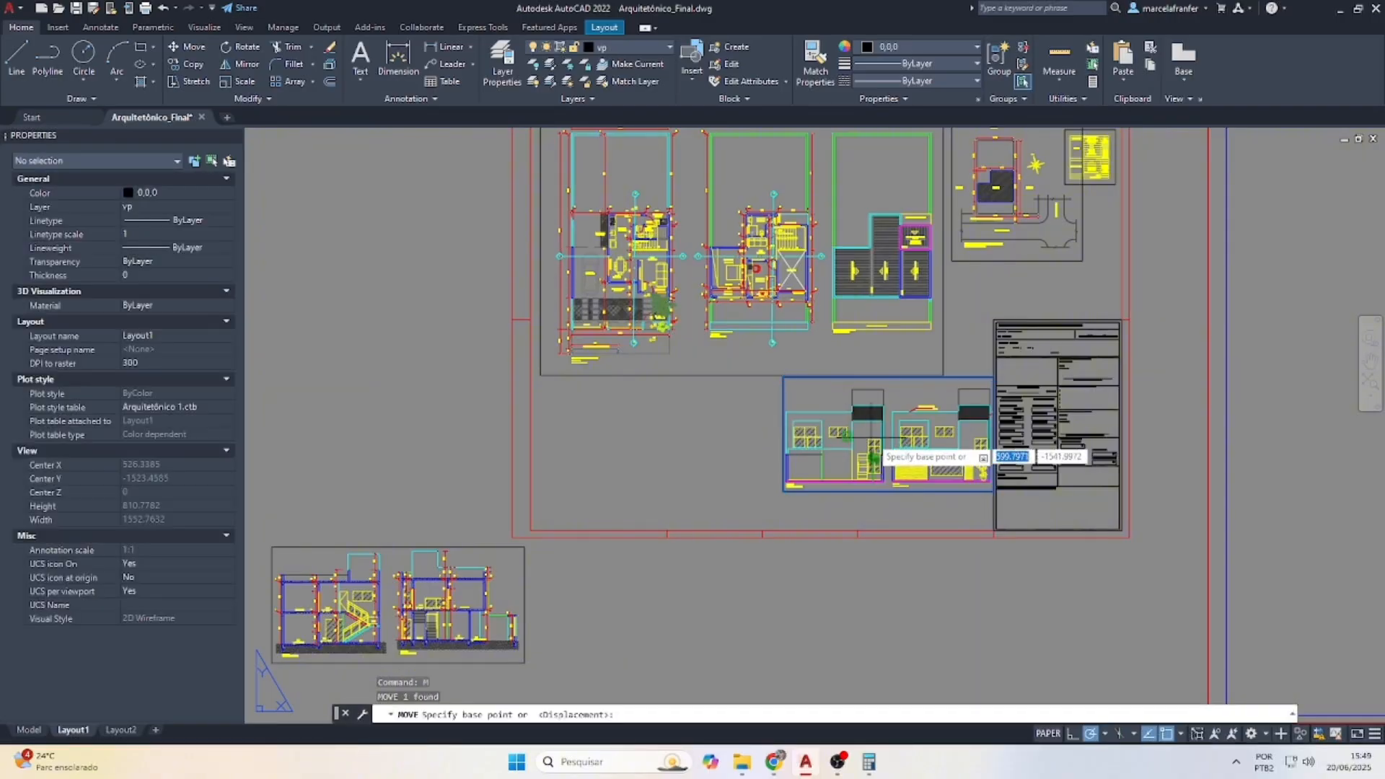
{"action": "left_click", "coordinate": [894, 437]}
{"action": "left_click", "coordinate": [643, 435]}
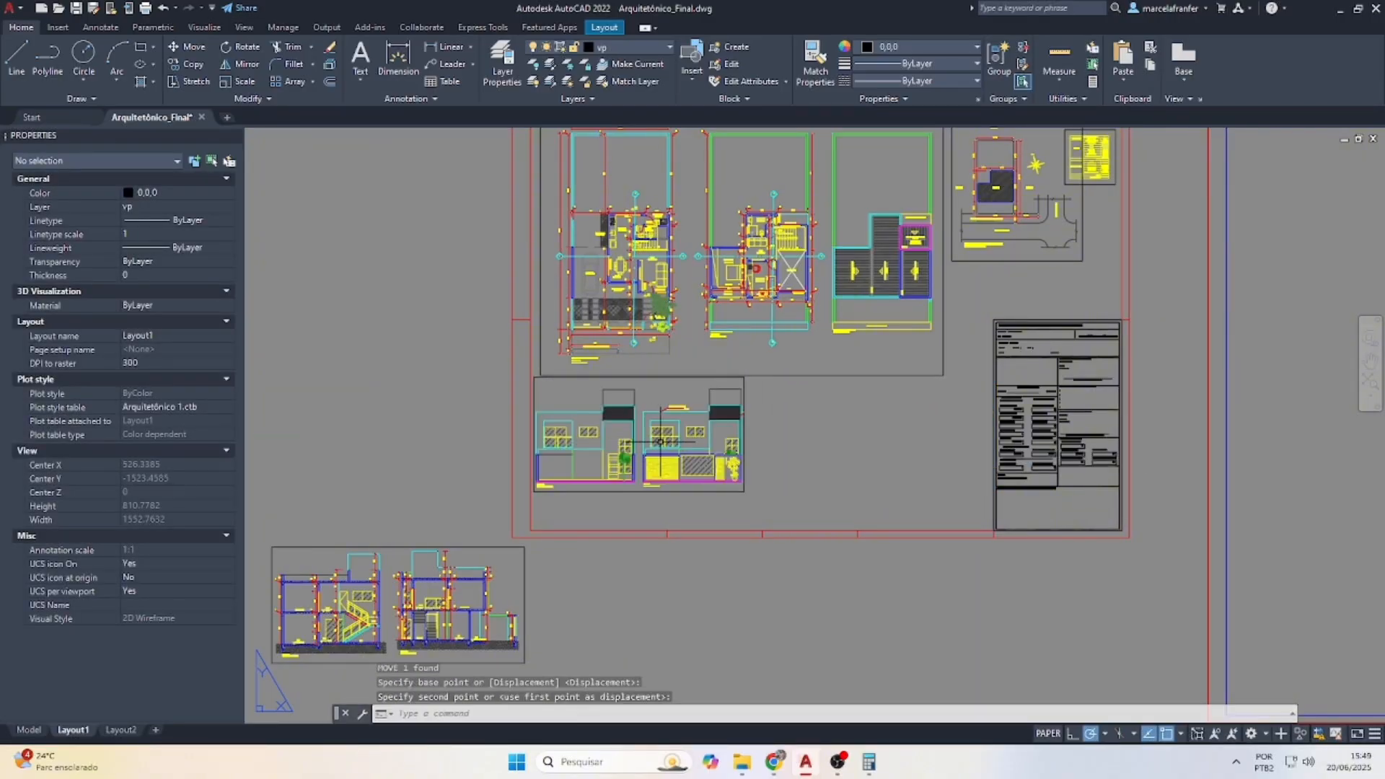
{"action": "key", "text": "Escape"}
Stretch the elevations viewport wider to the right
{"action": "left_click", "coordinate": [747, 416]}
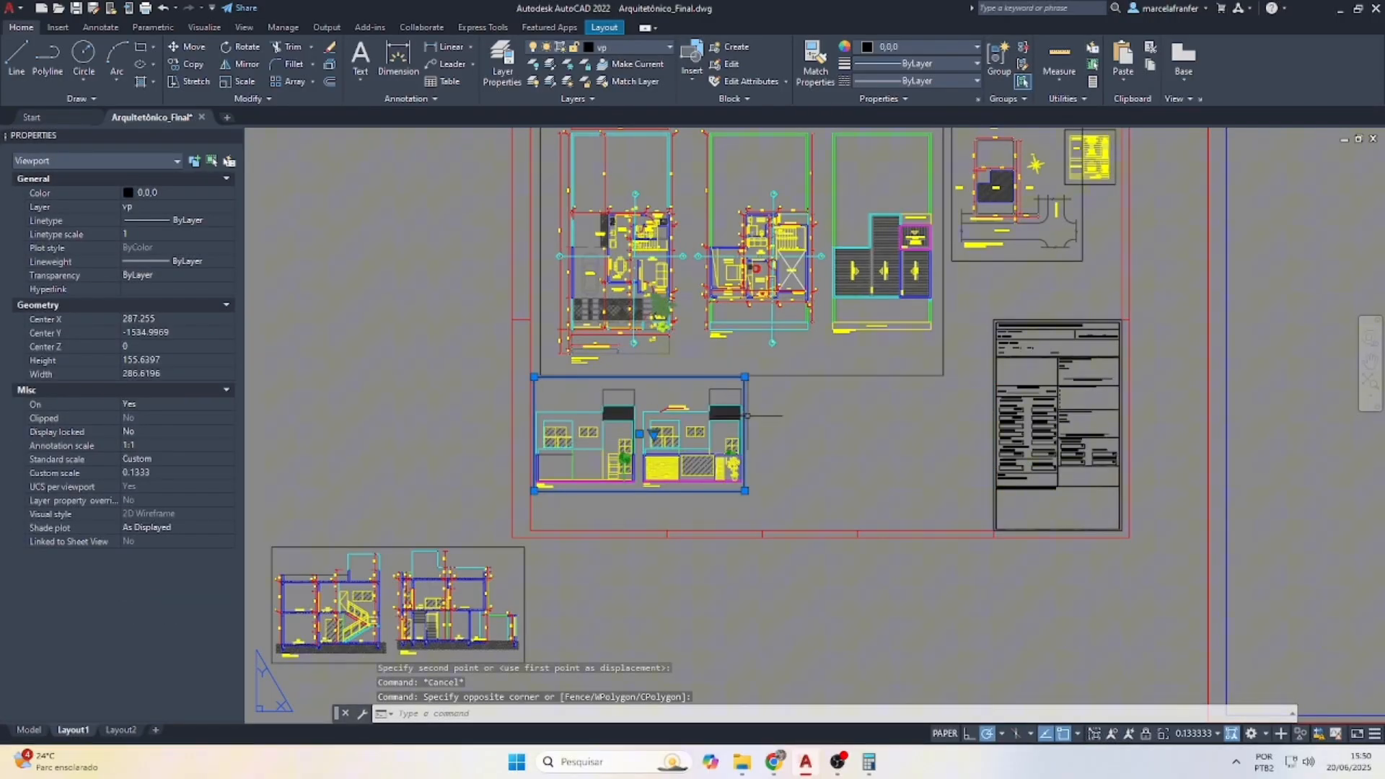
{"action": "left_click", "coordinate": [745, 490]}
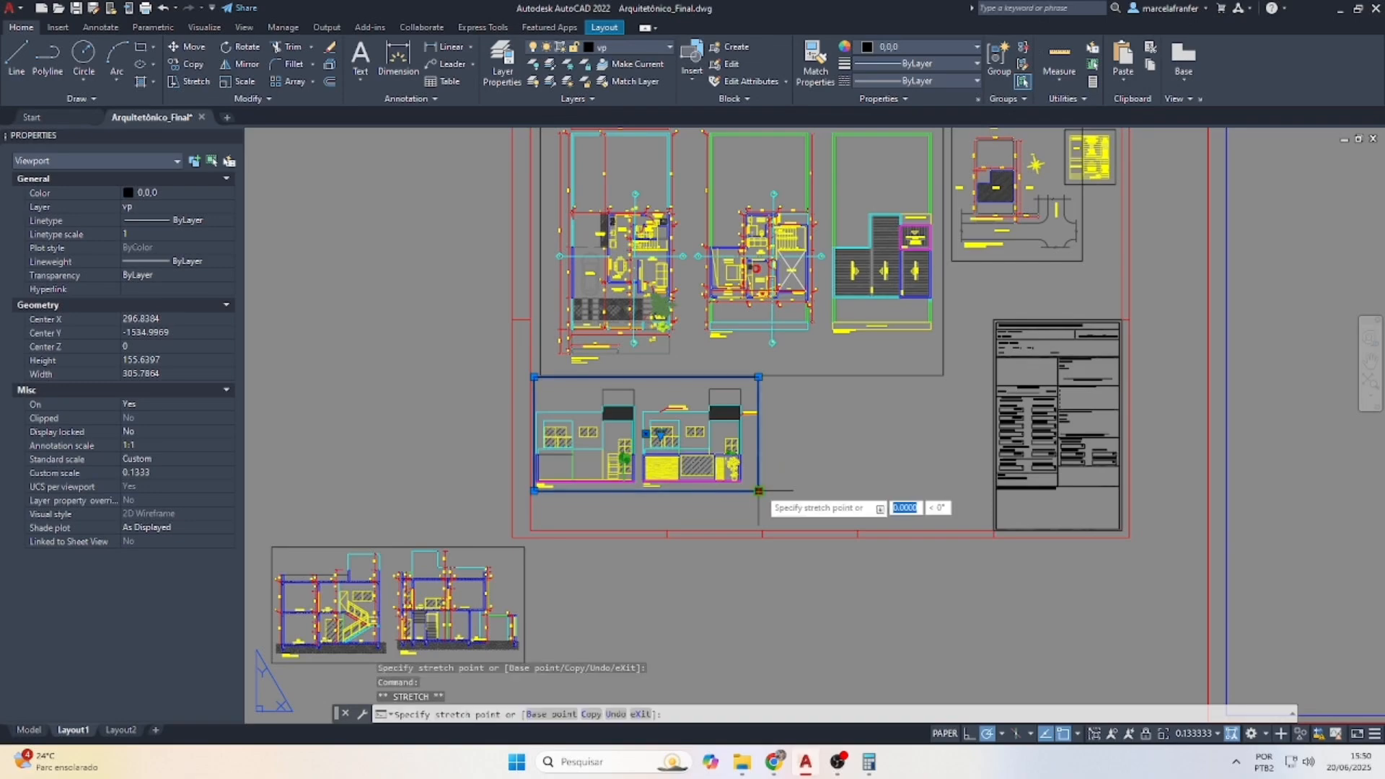
{"action": "left_click", "coordinate": [759, 491]}
{"action": "left_click", "coordinate": [758, 492]}
{"action": "left_click", "coordinate": [771, 493]}
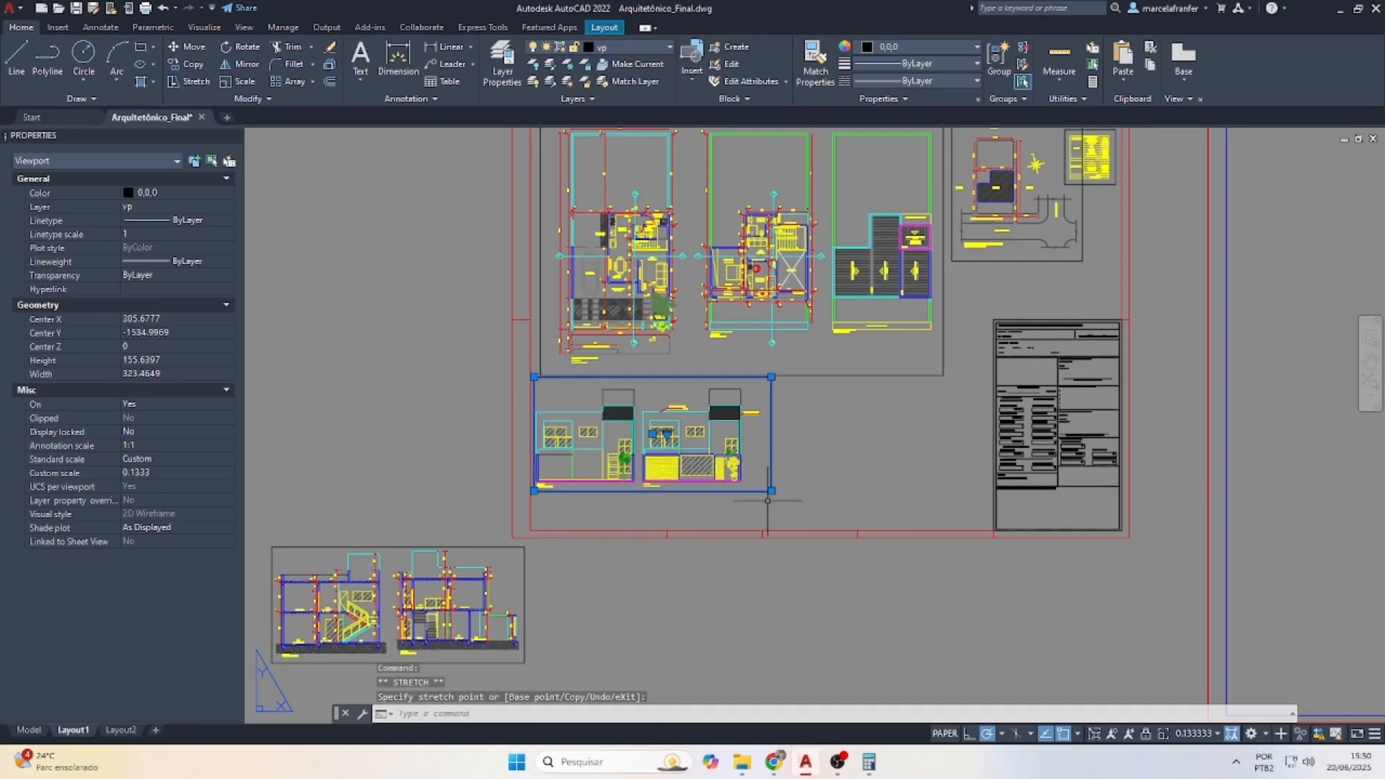
{"action": "key", "text": "Escape"}
Move the sections viewport next to the title block
{"action": "left_click", "coordinate": [546, 622]}
{"action": "left_click", "coordinate": [471, 601]}
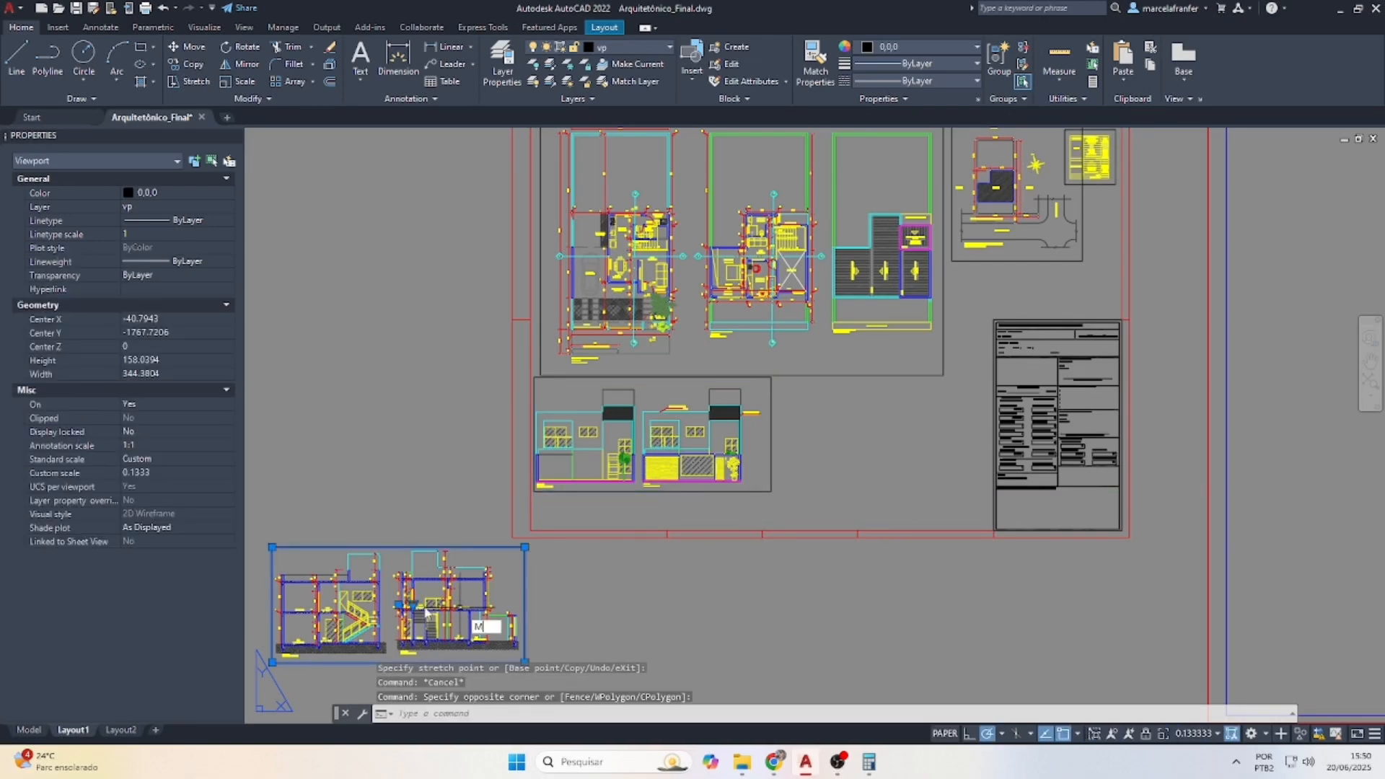
{"action": "key", "text": "Return"}
{"action": "left_click", "coordinate": [399, 603]}
{"action": "scroll", "coordinate": [862, 475], "scroll_direction": "up", "scroll_amount": 2}
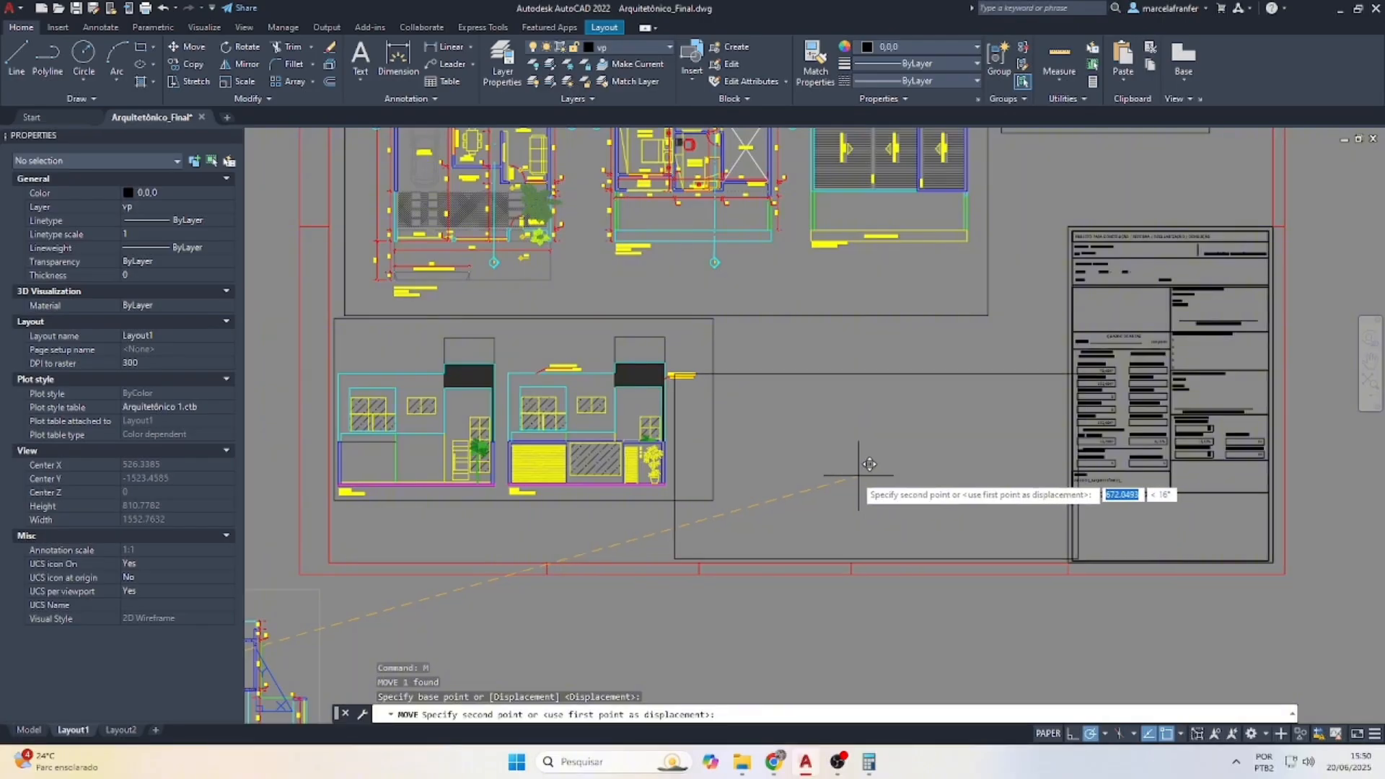
{"action": "left_click", "coordinate": [850, 482]}
{"action": "key", "text": "Escape"}
{"action": "key", "text": "Escape"}
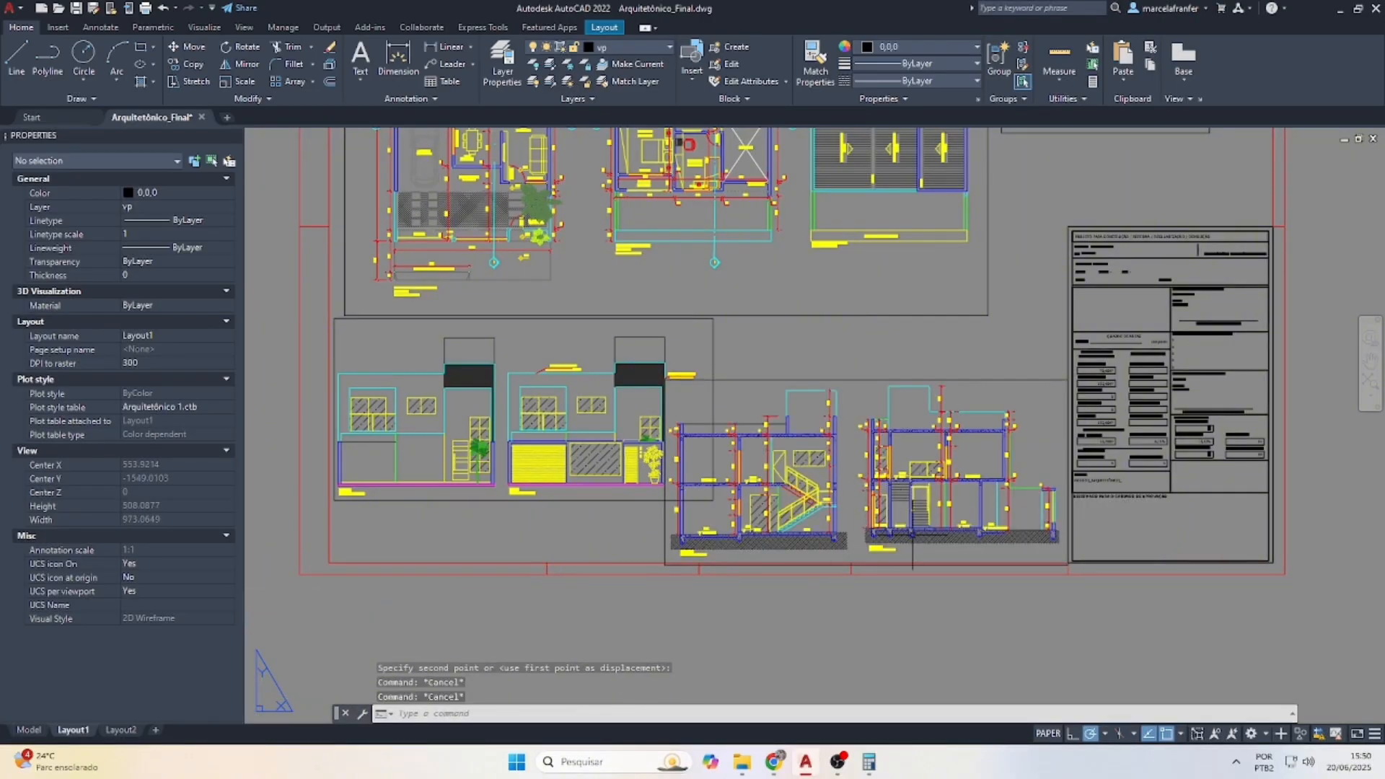
Nudge the sections slightly right inside their viewport
{"action": "double_click", "coordinate": [1053, 411]}
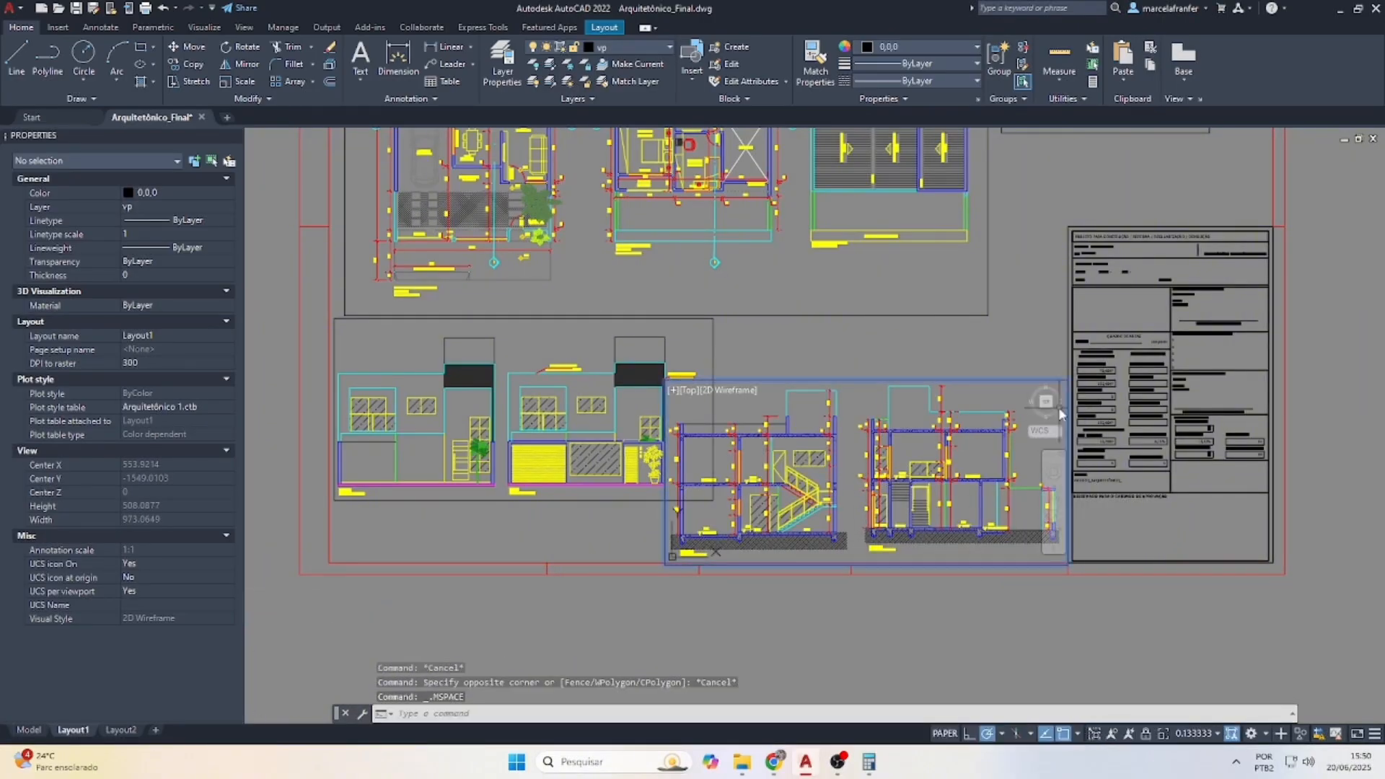
{"action": "middle_click_drag", "start_coordinate": [865, 469], "coordinate": [871, 471]}
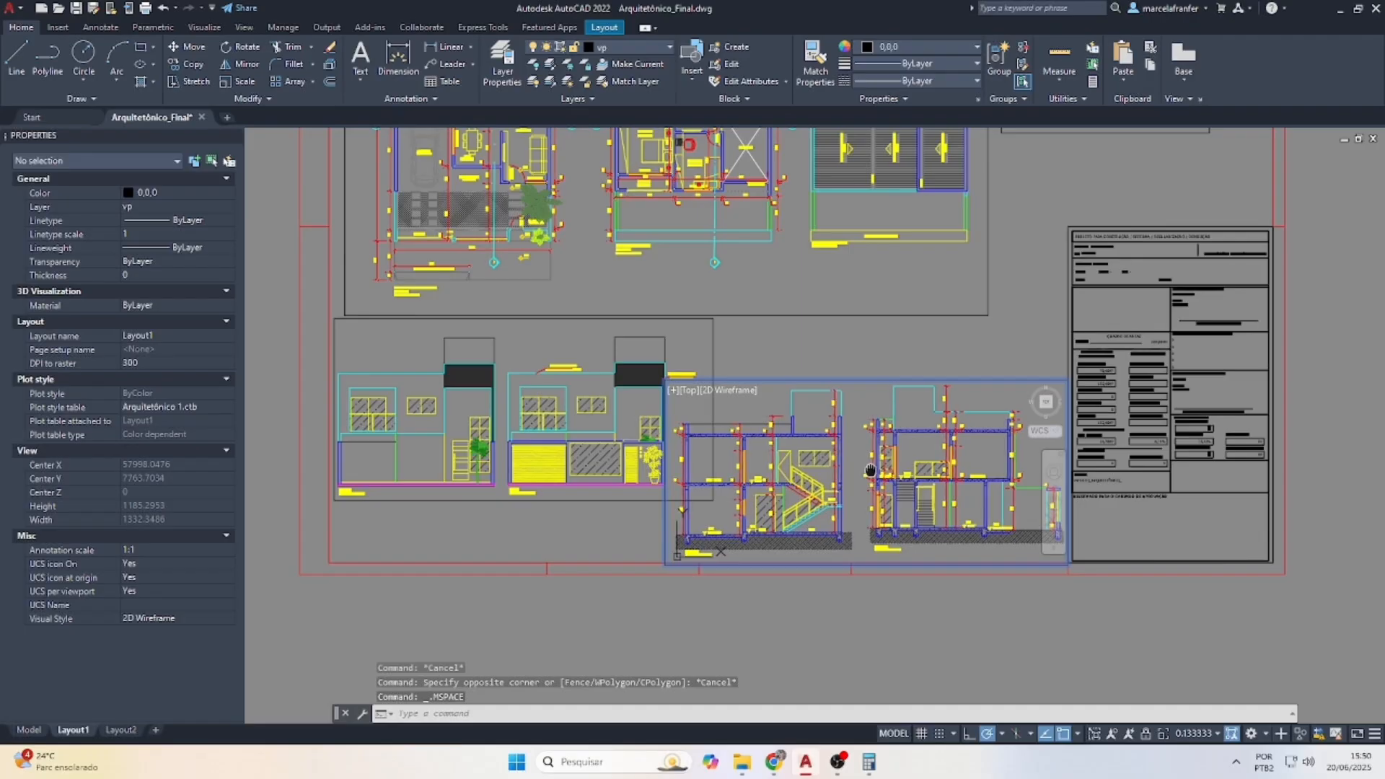
{"action": "key", "text": "Escape"}
{"action": "double_click", "coordinate": [842, 635]}
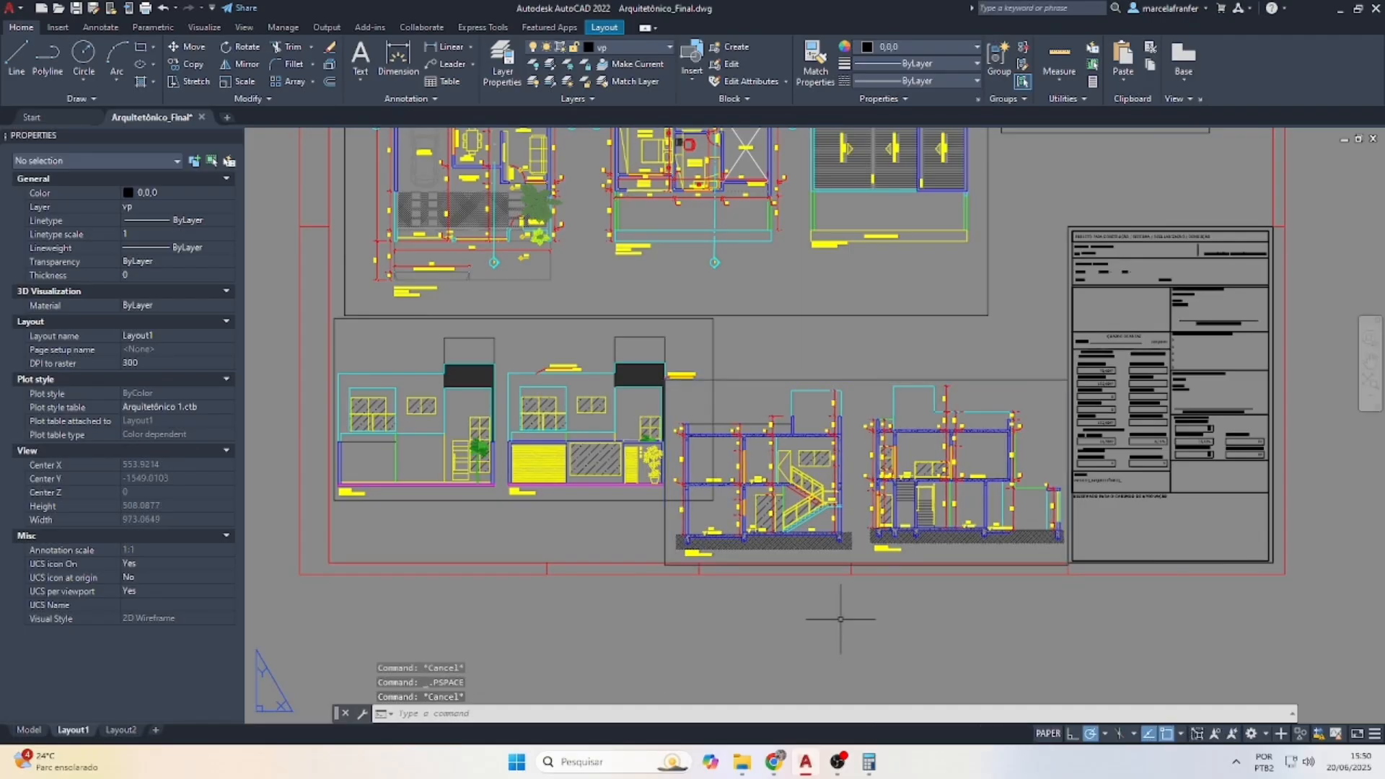
{"action": "scroll", "coordinate": [767, 508], "scroll_direction": "down", "scroll_amount": 4}
{"action": "scroll", "coordinate": [787, 495], "scroll_direction": "down", "scroll_amount": 2}
{"action": "scroll", "coordinate": [804, 402], "scroll_direction": "up", "scroll_amount": 4}
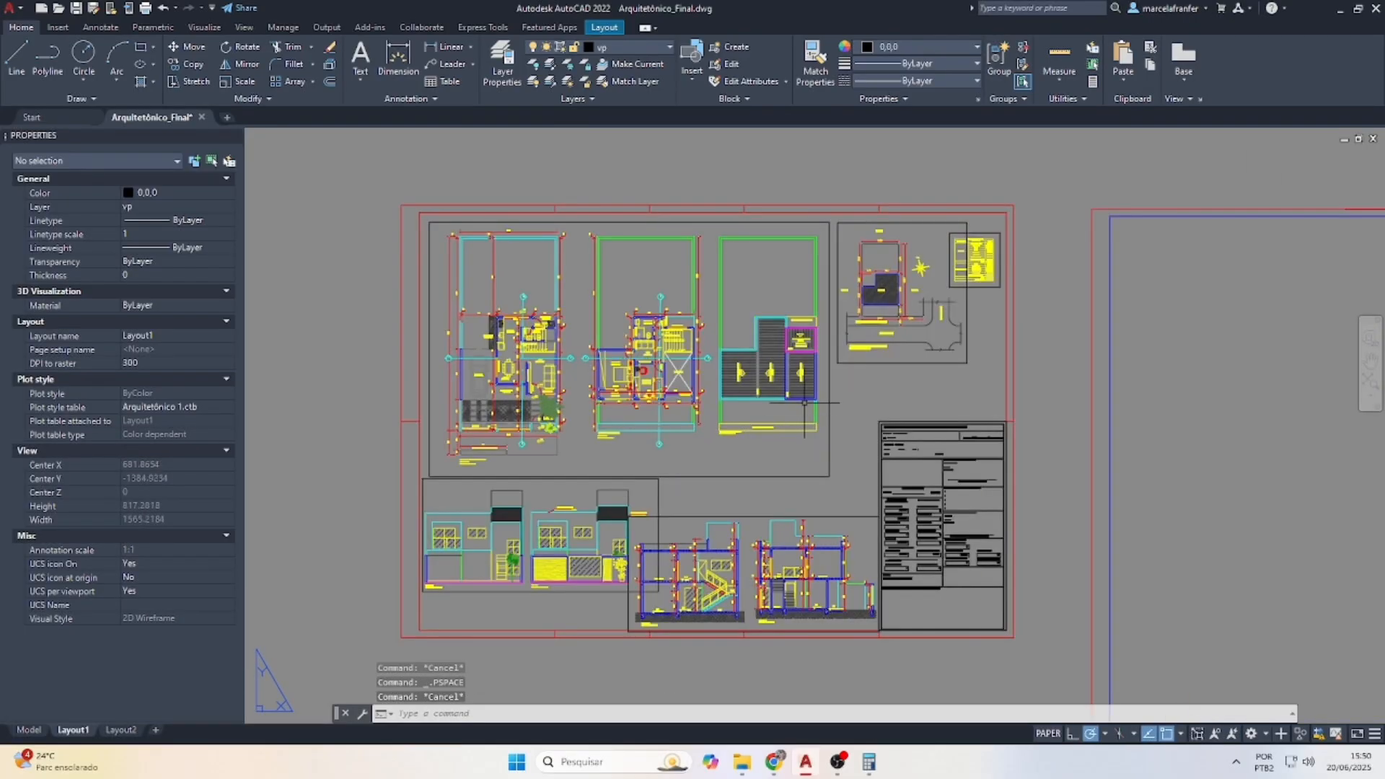
On Layout1, turn off the current vp layer to hide the viewport borders
{"action": "left_click", "coordinate": [24, 732]}
{"action": "scroll", "coordinate": [540, 412], "scroll_direction": "down", "scroll_amount": 2}
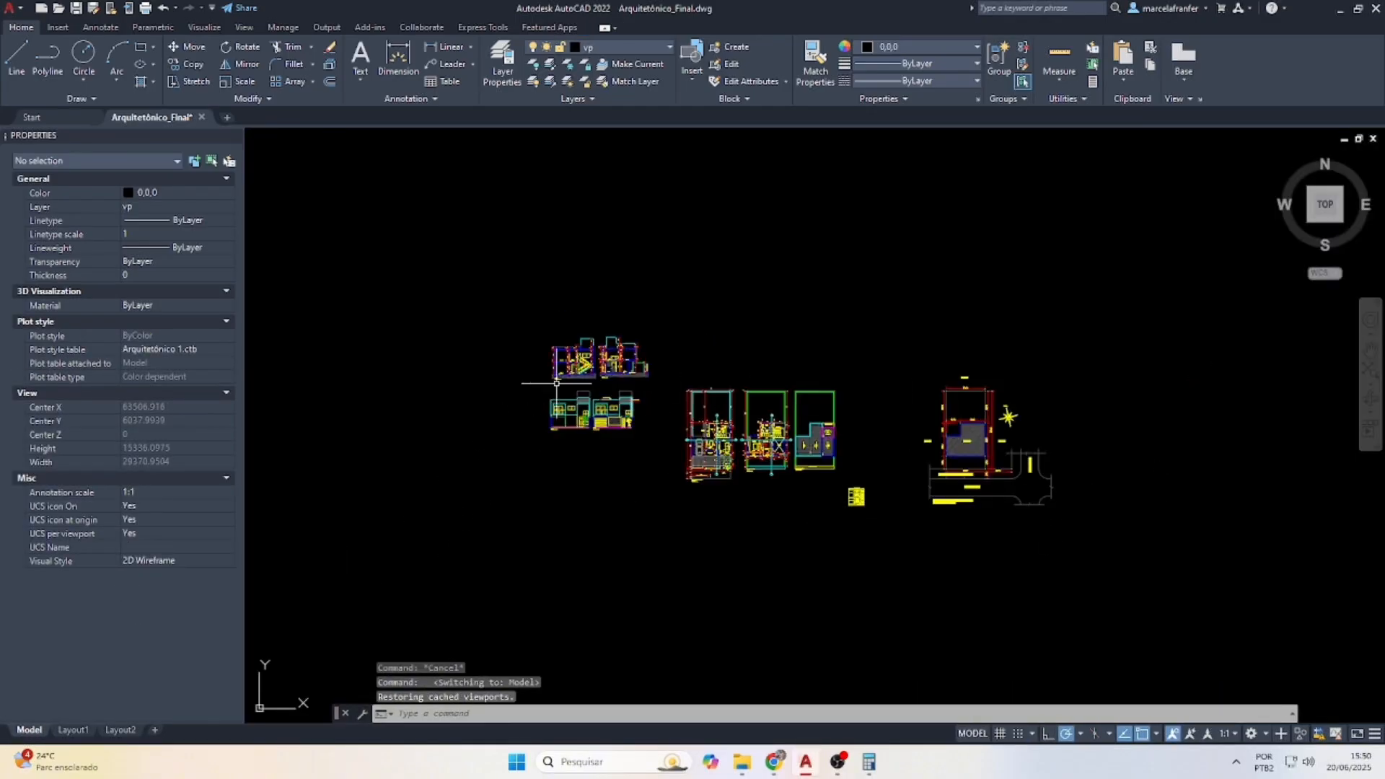
{"action": "left_click", "coordinate": [73, 730]}
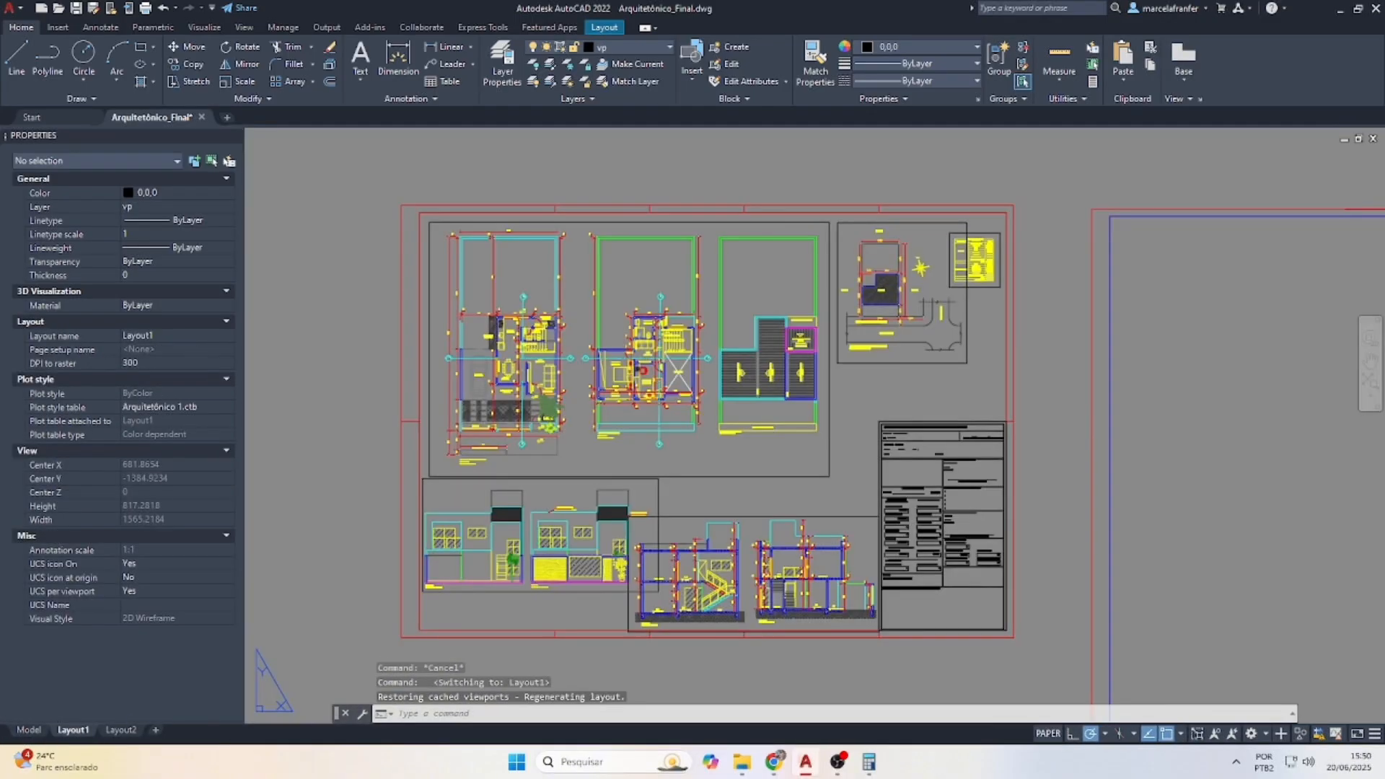
{"action": "left_click", "coordinate": [632, 48]}
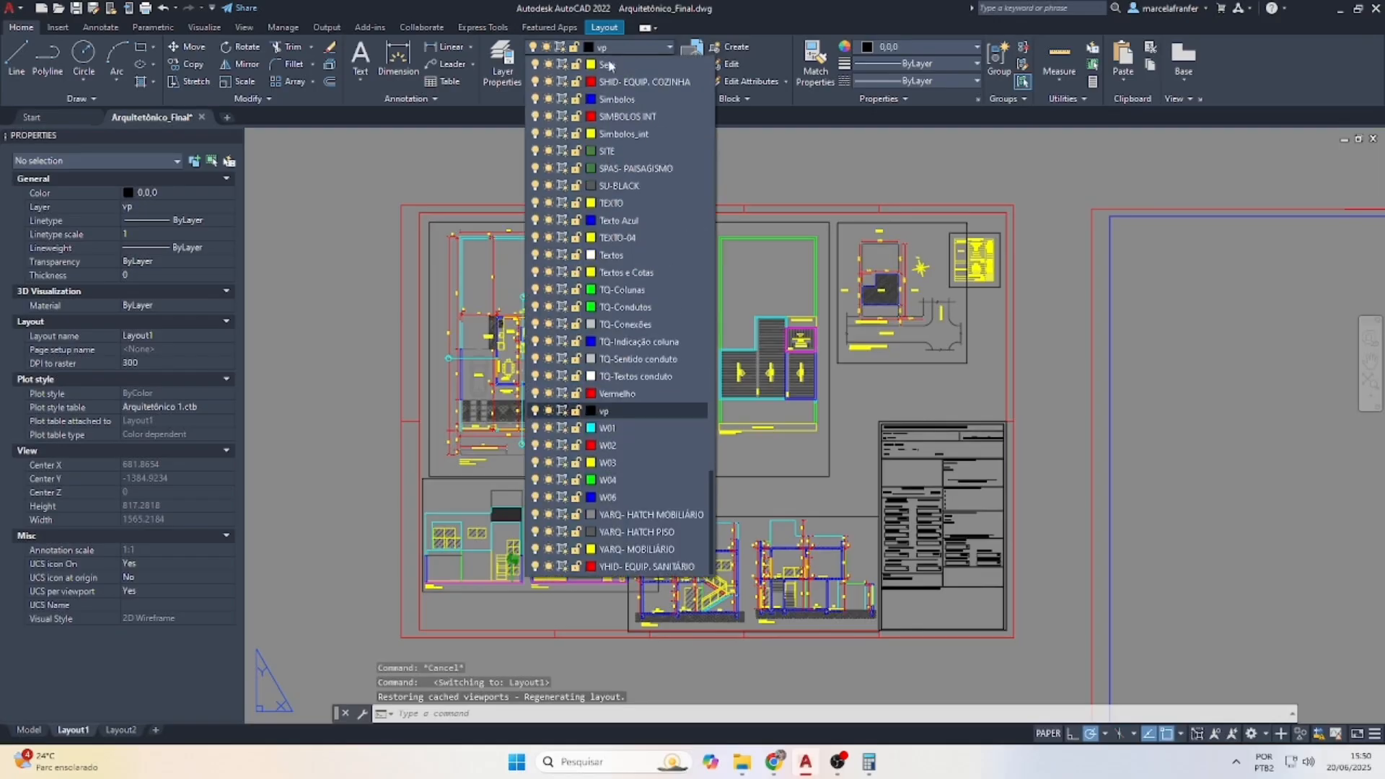
{"action": "left_click", "coordinate": [536, 412]}
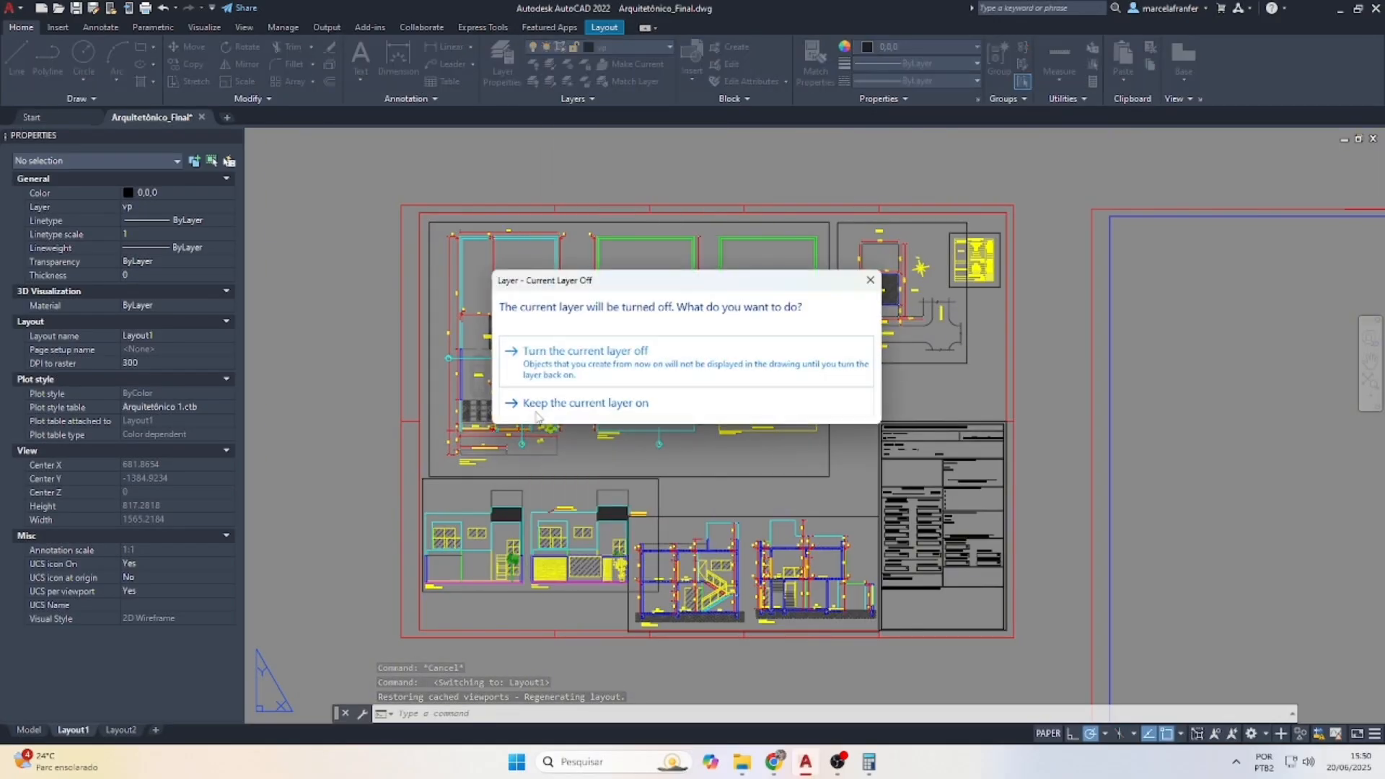
{"action": "left_click", "coordinate": [612, 362]}
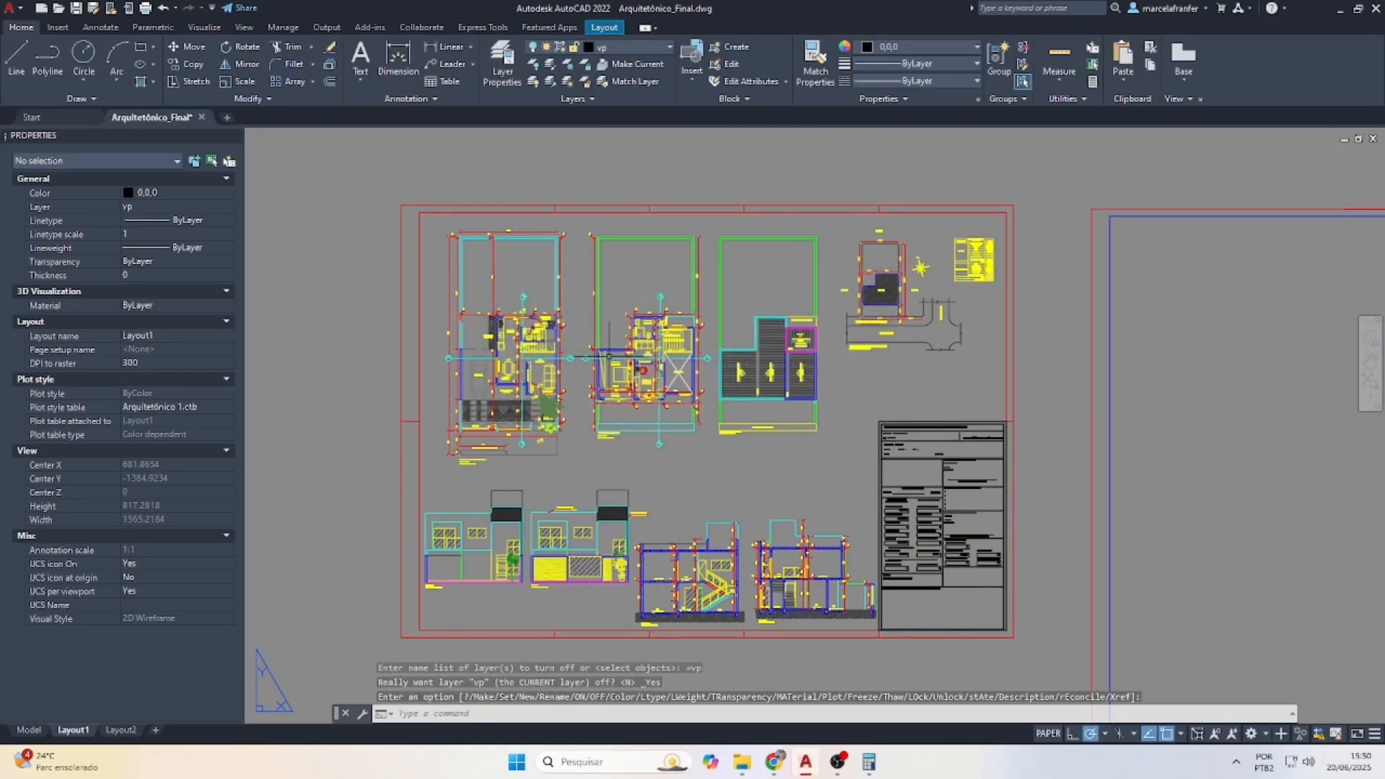
{"action": "key", "text": "Escape"}
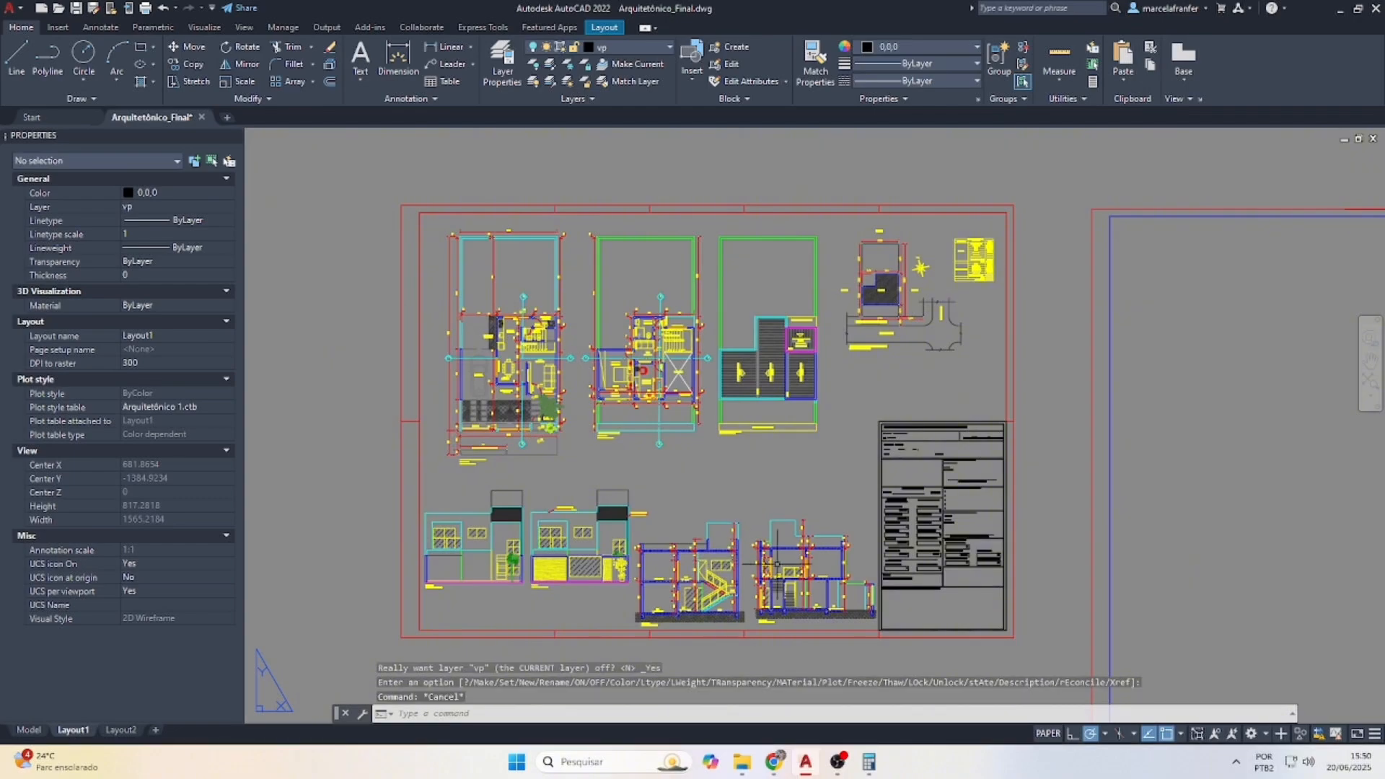
Check the sheet without viewport frames, then switch to Model space
{"action": "scroll", "coordinate": [729, 558], "scroll_direction": "down", "scroll_amount": 1}
{"action": "scroll", "coordinate": [619, 559], "scroll_direction": "up", "scroll_amount": 1}
{"action": "scroll", "coordinate": [572, 457], "scroll_direction": "up", "scroll_amount": 5}
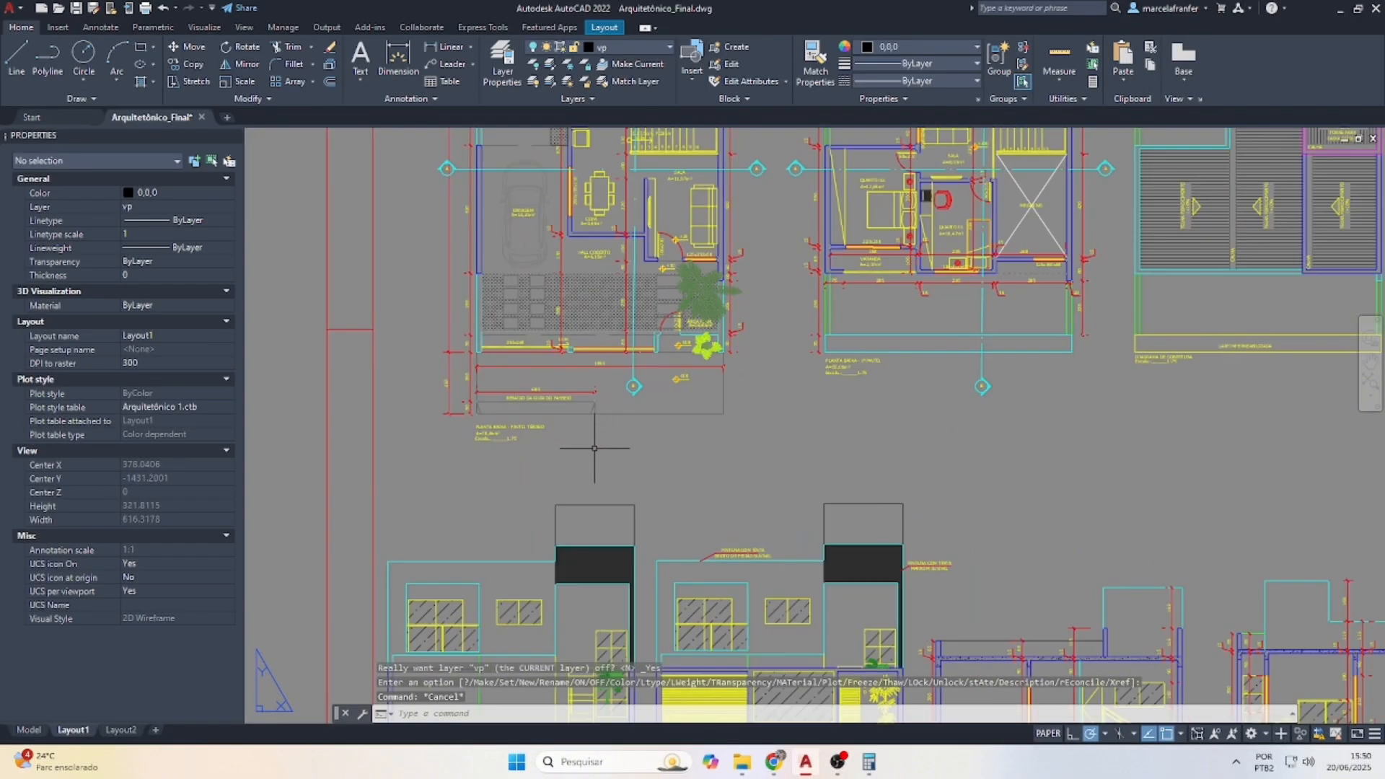
{"action": "scroll", "coordinate": [702, 406], "scroll_direction": "down", "scroll_amount": 8}
{"action": "scroll", "coordinate": [701, 406], "scroll_direction": "up", "scroll_amount": 10}
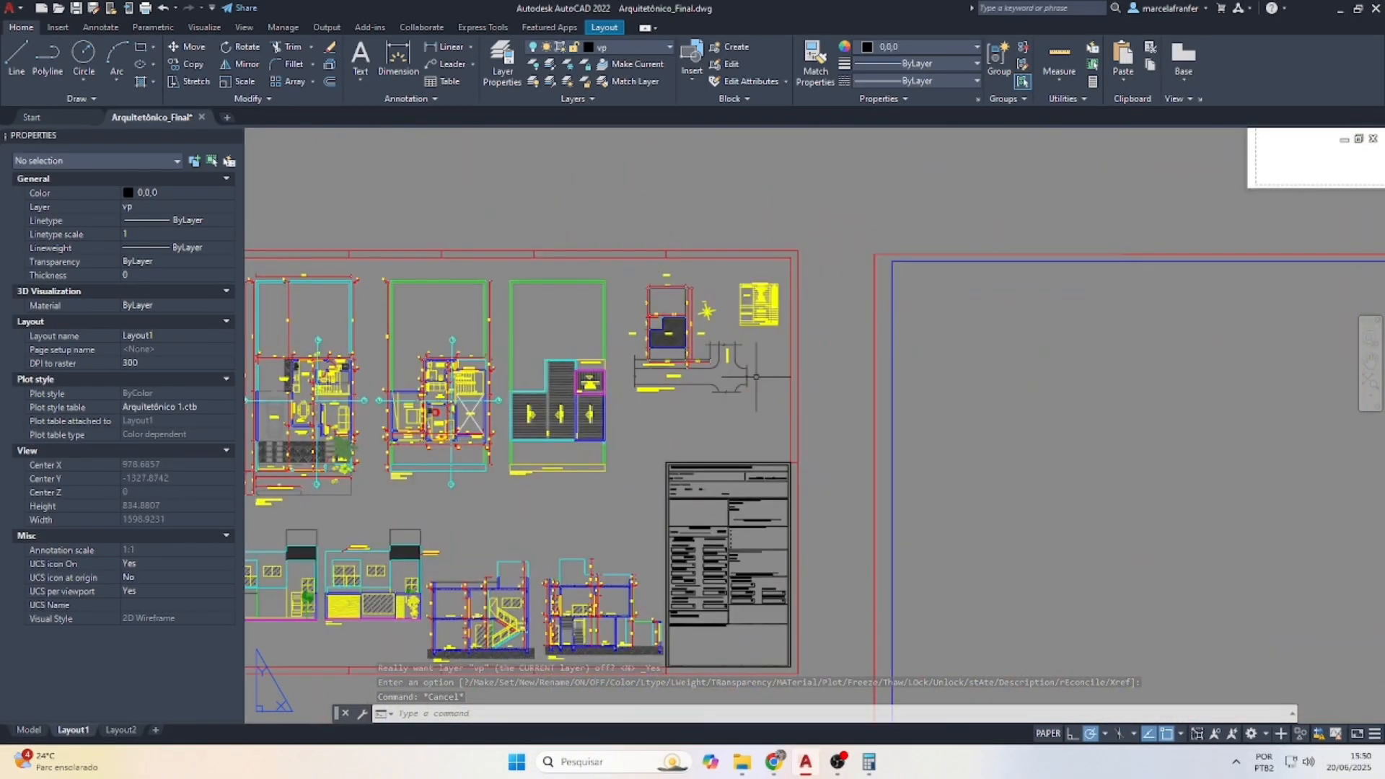
{"action": "scroll", "coordinate": [763, 322], "scroll_direction": "down", "scroll_amount": 4}
{"action": "scroll", "coordinate": [559, 503], "scroll_direction": "up", "scroll_amount": 4}
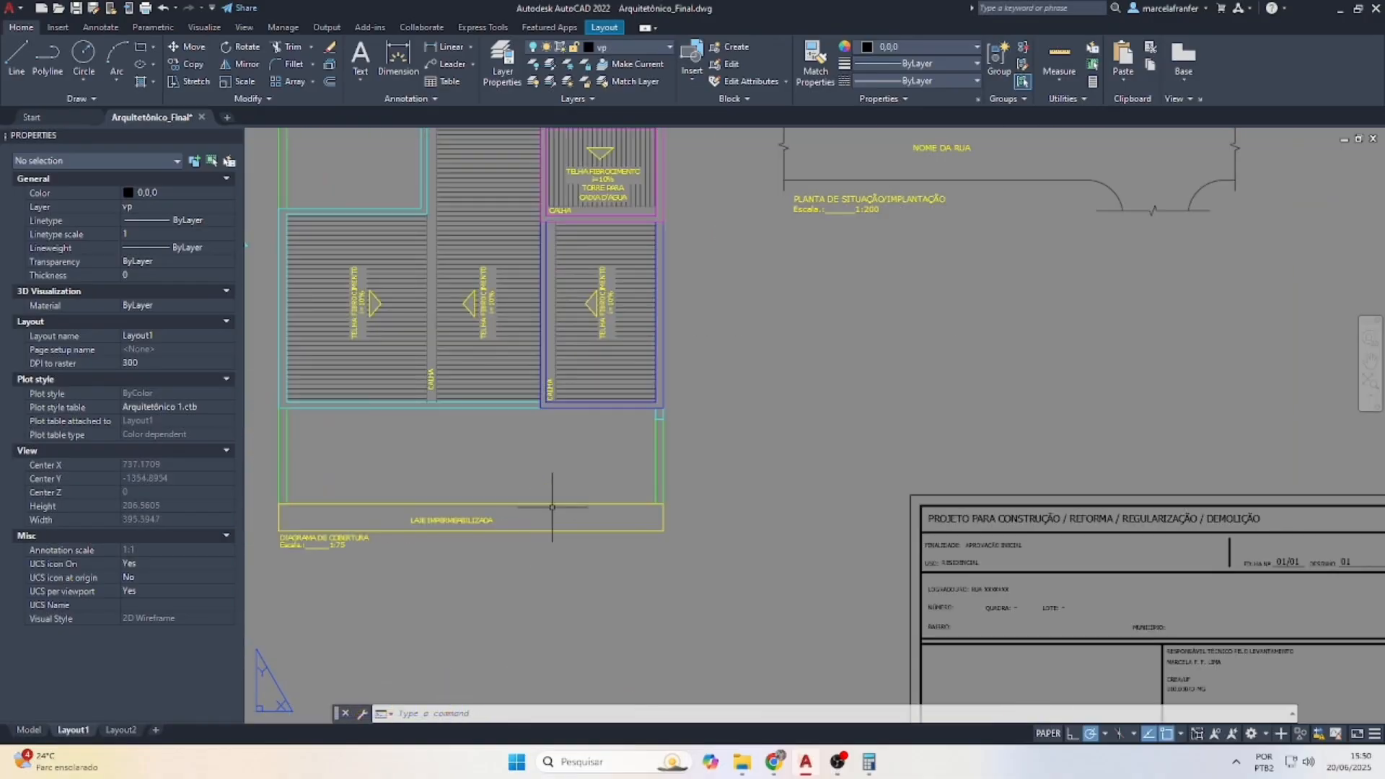
{"action": "scroll", "coordinate": [580, 493], "scroll_direction": "down", "scroll_amount": 2}
{"action": "scroll", "coordinate": [700, 318], "scroll_direction": "up", "scroll_amount": 2}
{"action": "scroll", "coordinate": [696, 317], "scroll_direction": "up", "scroll_amount": 2}
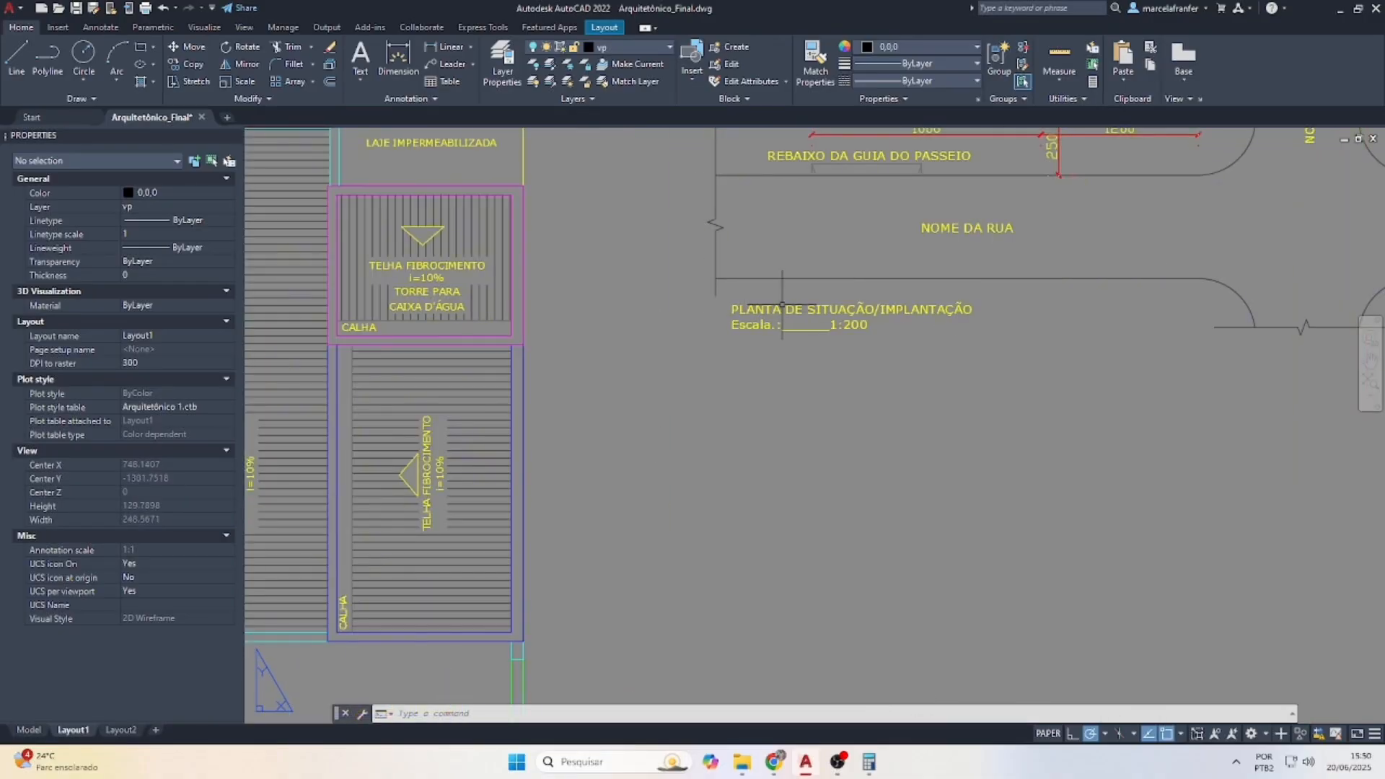
{"action": "scroll", "coordinate": [620, 231], "scroll_direction": "down", "scroll_amount": 2}
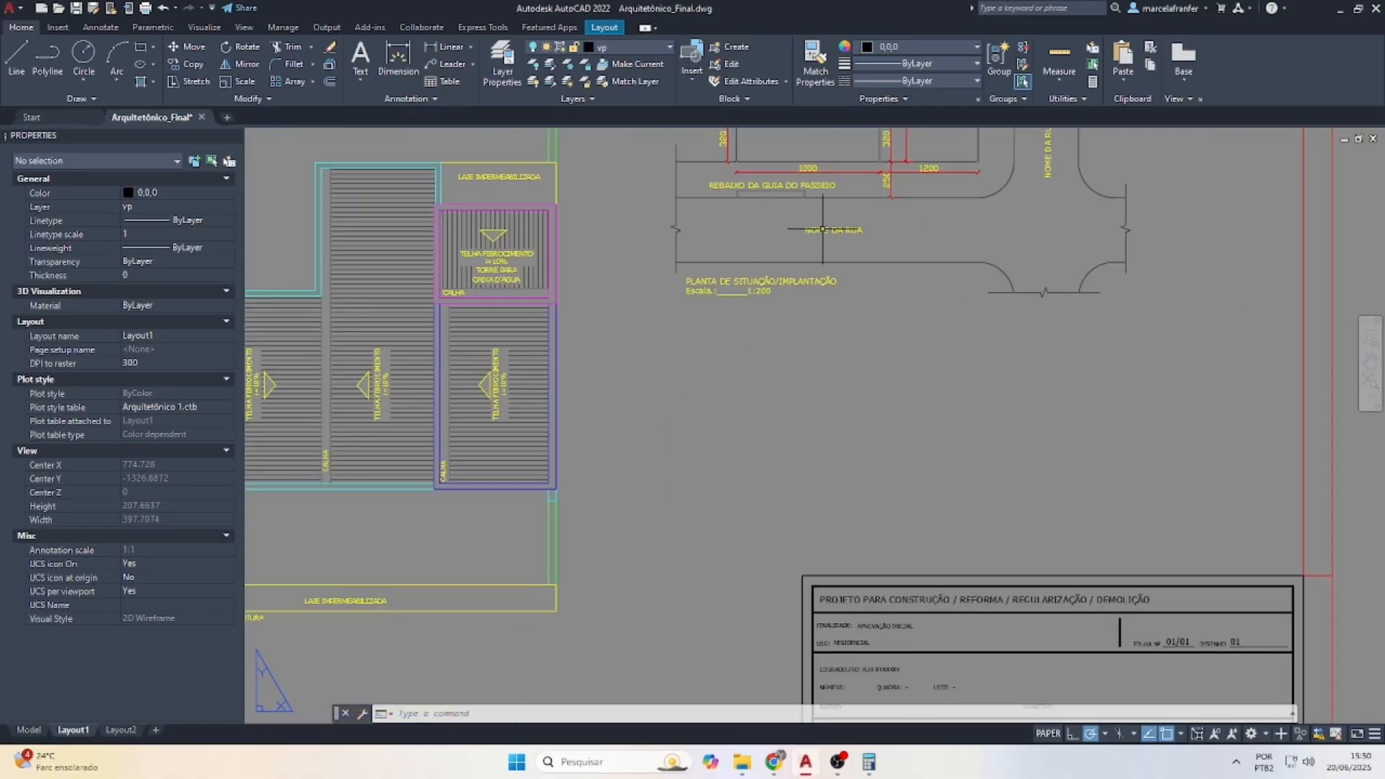
{"action": "scroll", "coordinate": [492, 254], "scroll_direction": "down", "scroll_amount": 1}
{"action": "scroll", "coordinate": [492, 254], "scroll_direction": "up", "scroll_amount": 1}
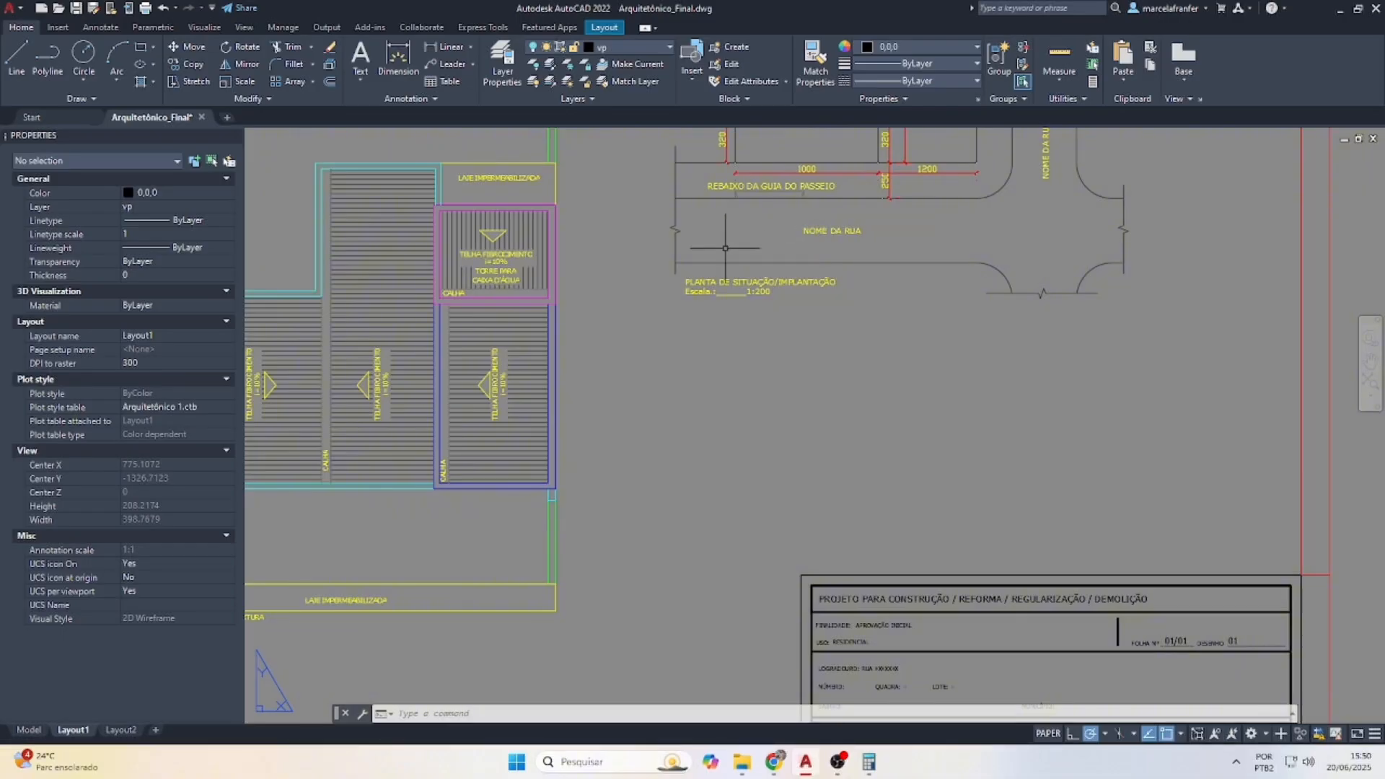
{"action": "left_click", "coordinate": [40, 725]}
{"action": "scroll", "coordinate": [965, 495], "scroll_direction": "down", "scroll_amount": 2}
Start copying the NOME DA RUA street-name text, cancel it, and return to Layout1
{"action": "scroll", "coordinate": [955, 495], "scroll_direction": "up", "scroll_amount": 4}
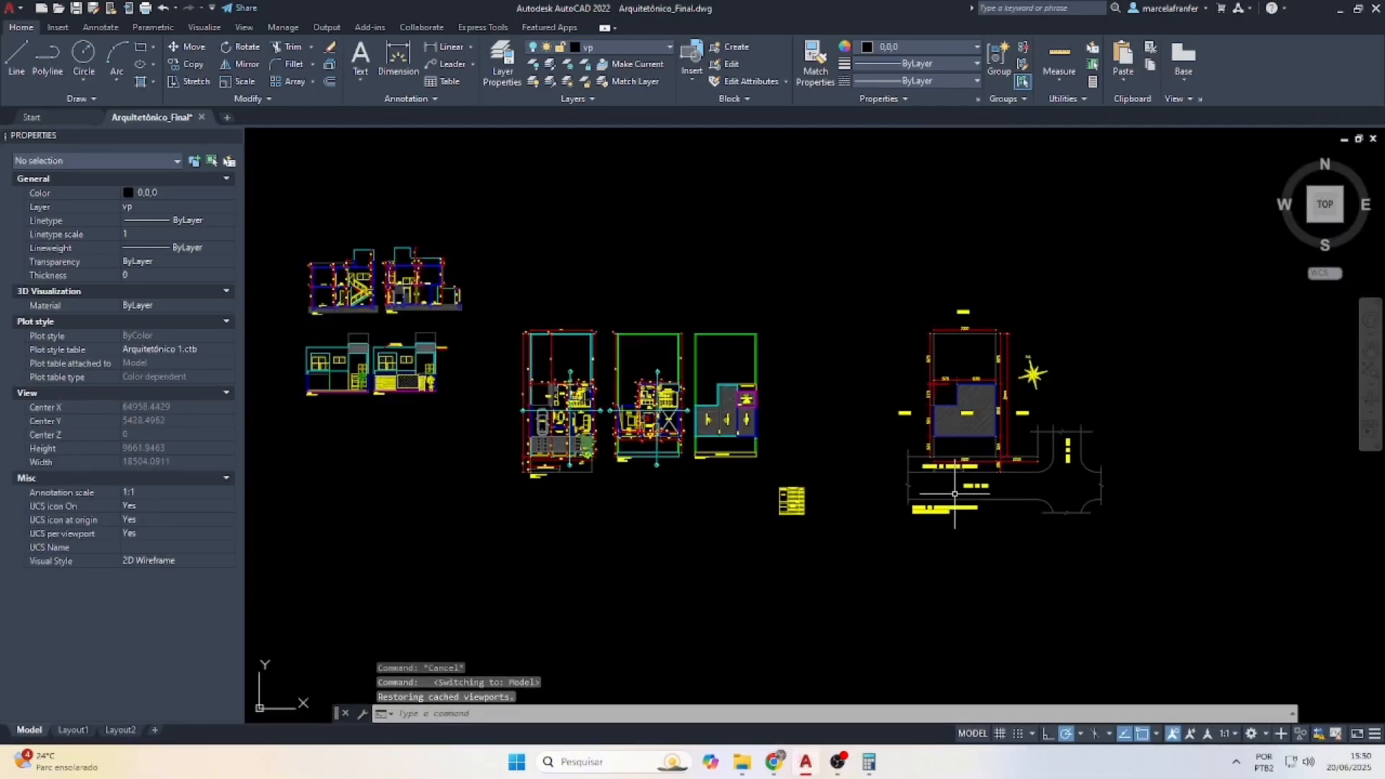
{"action": "scroll", "coordinate": [954, 495], "scroll_direction": "up", "scroll_amount": 2}
{"action": "left_click", "coordinate": [993, 488]}
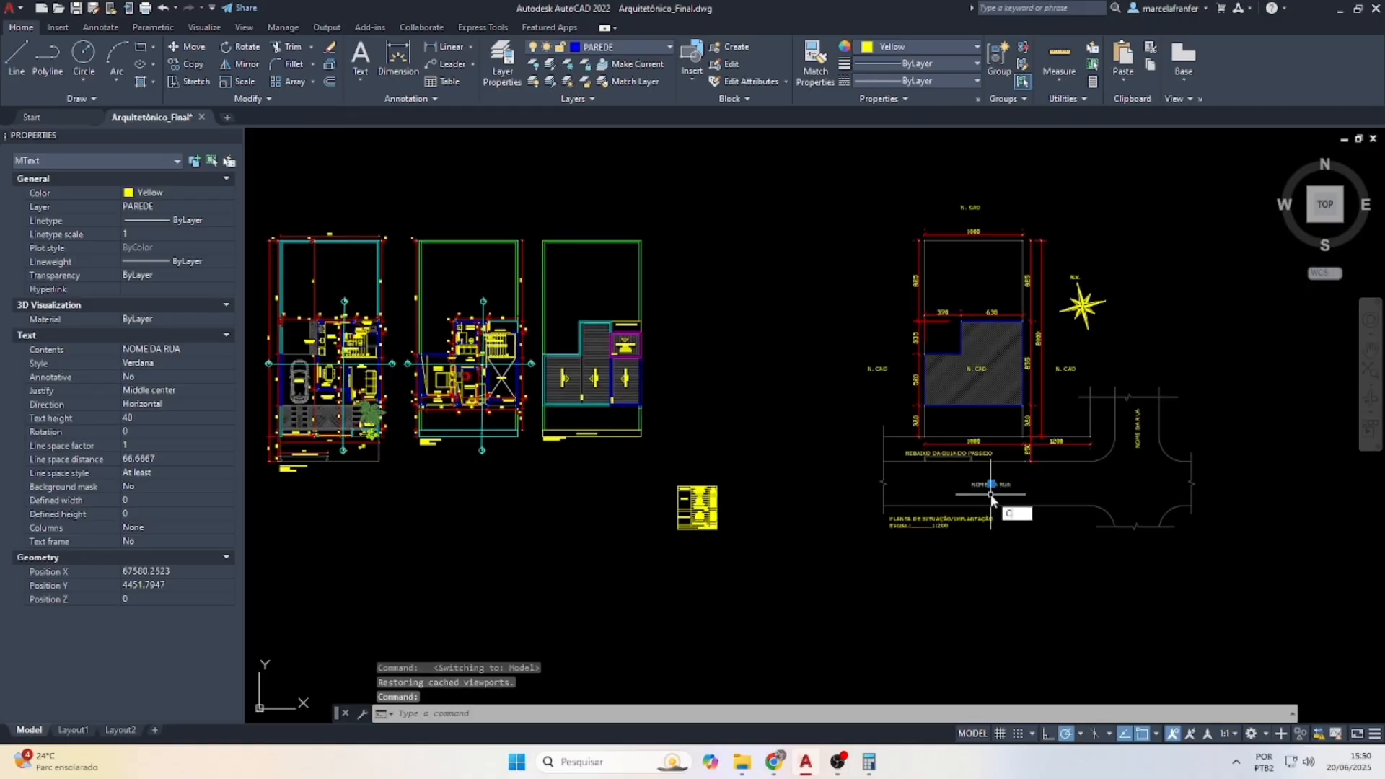
{"action": "type", "text": "O"}
{"action": "key", "text": "Return"}
{"action": "left_click", "coordinate": [1023, 494]}
{"action": "scroll", "coordinate": [505, 361], "scroll_direction": "up", "scroll_amount": 5}
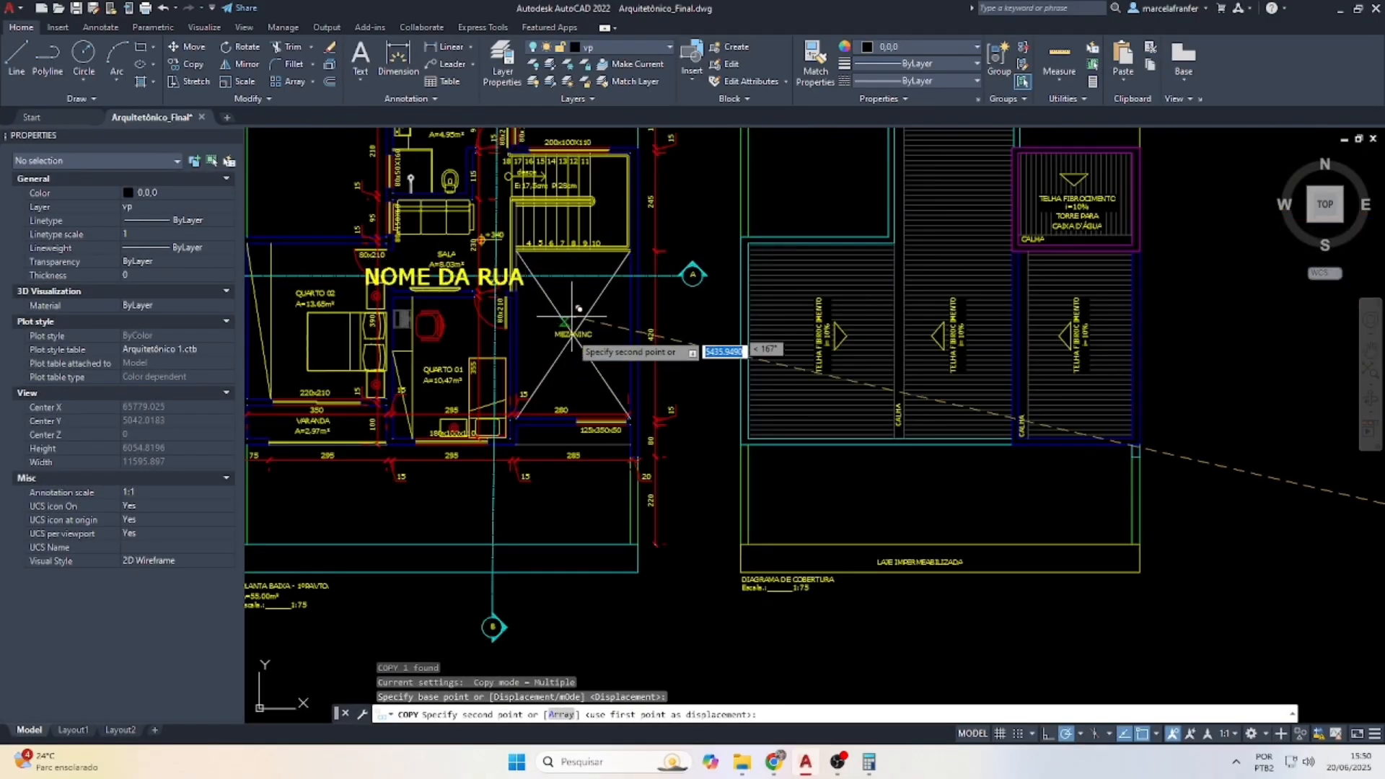
{"action": "scroll", "coordinate": [629, 363], "scroll_direction": "up", "scroll_amount": 2}
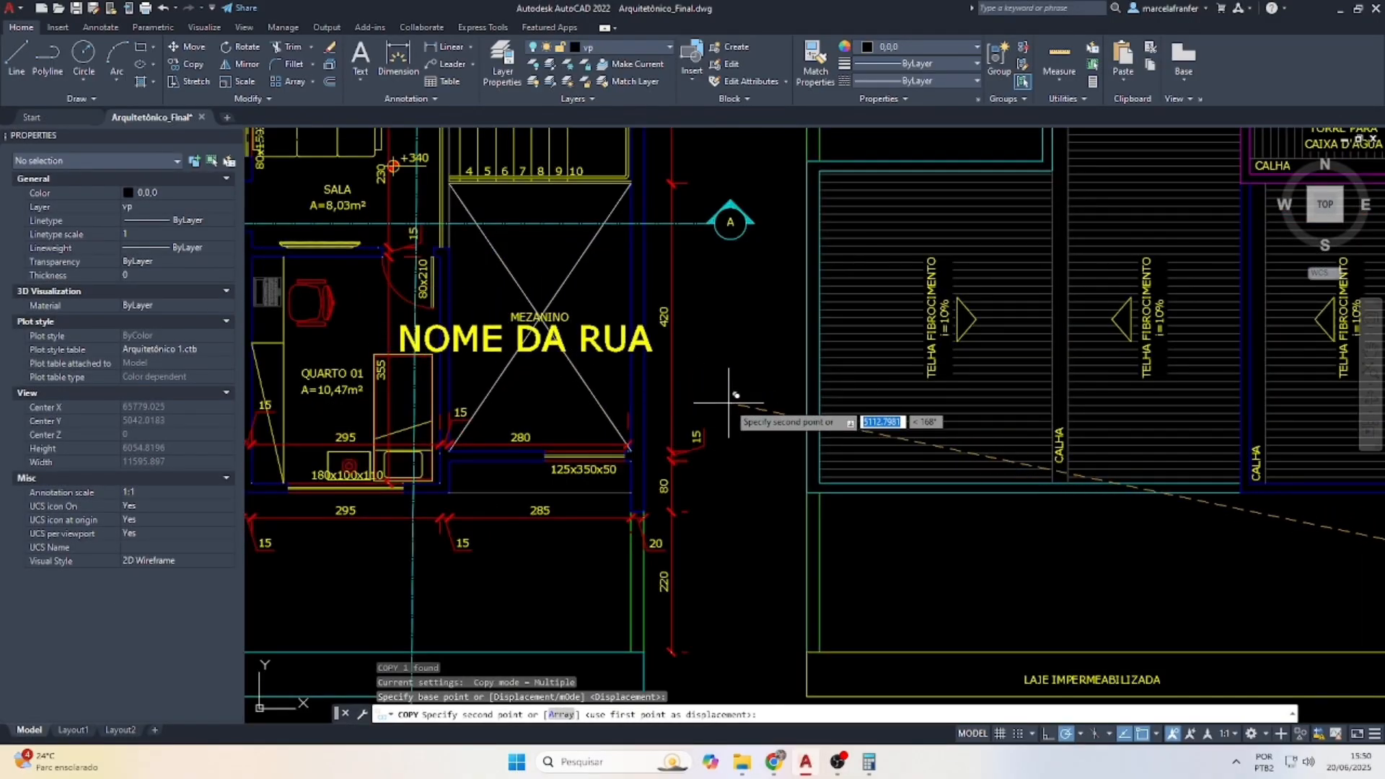
{"action": "key", "text": "Escape"}
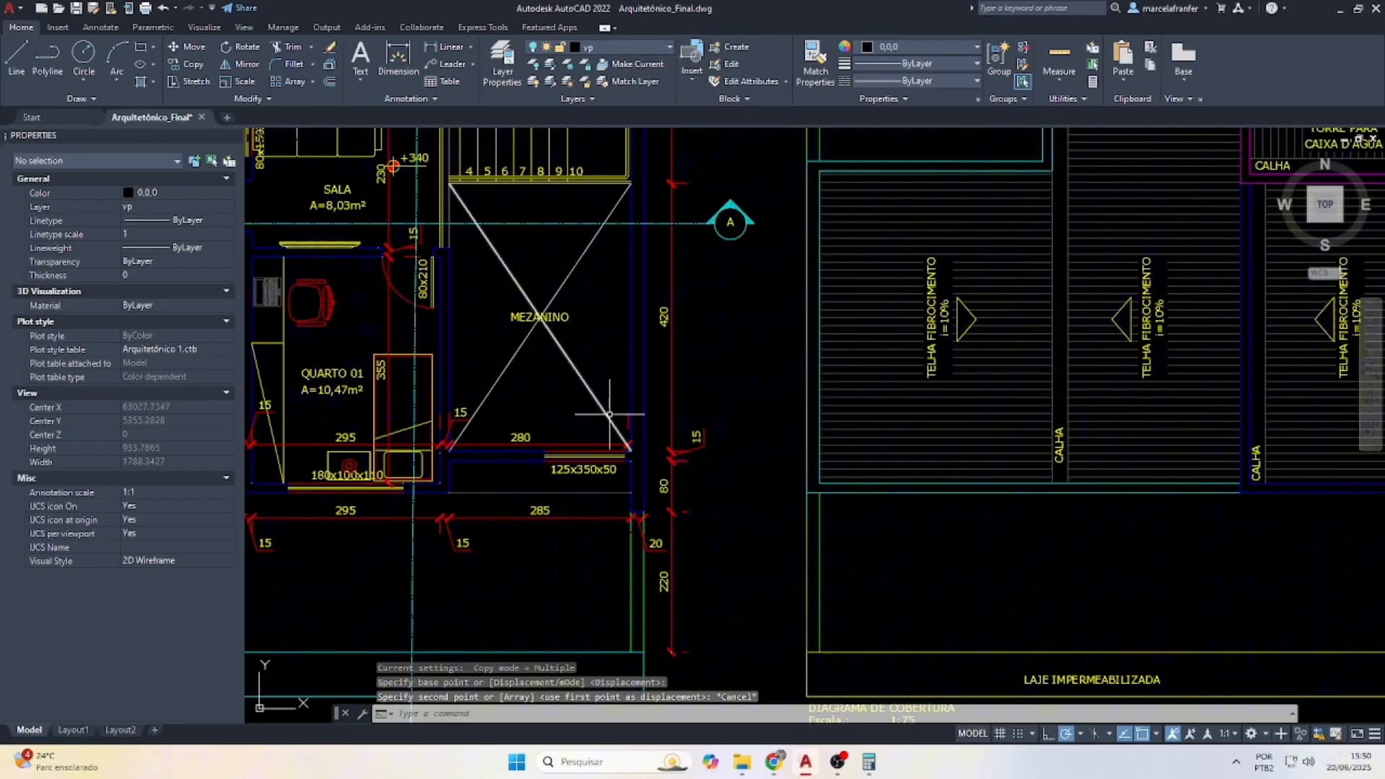
{"action": "left_click", "coordinate": [73, 730]}
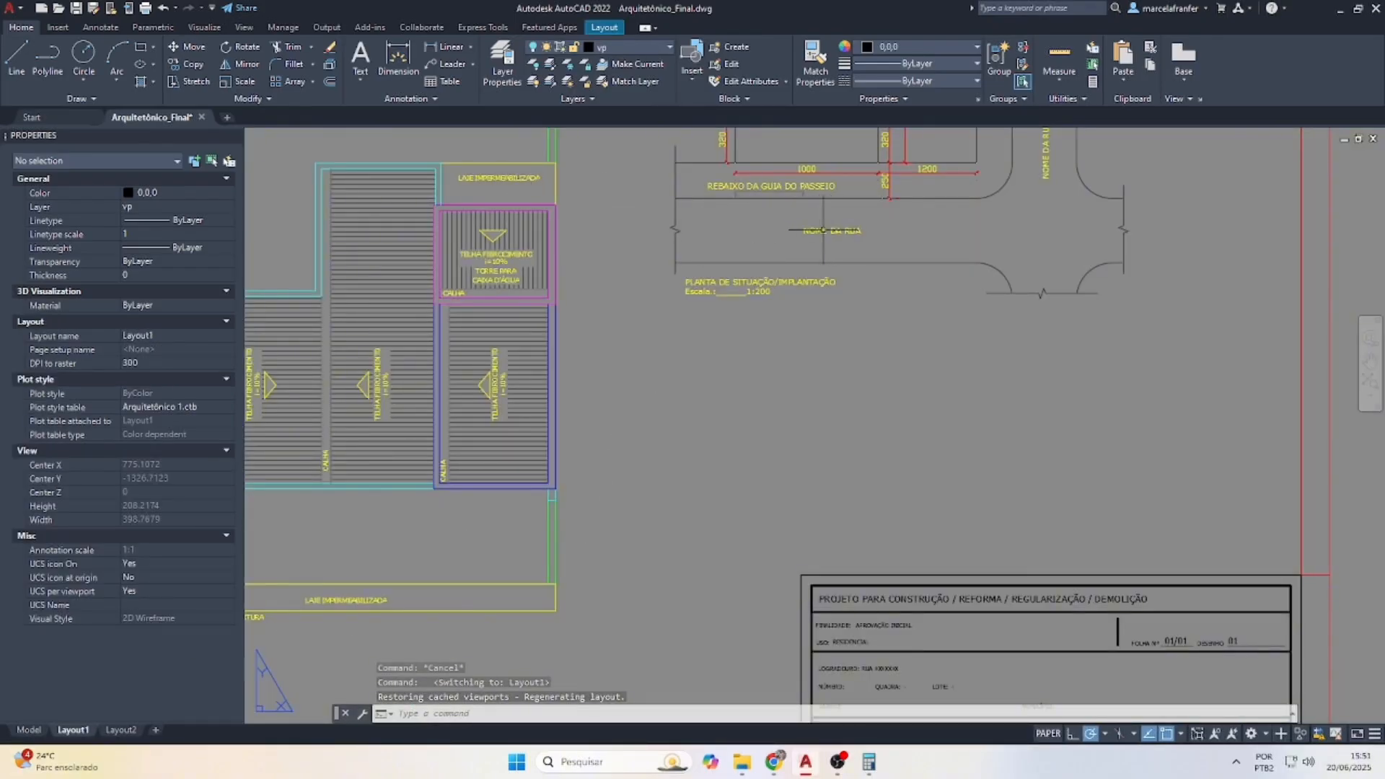
Select the FORMATO_A1 sheet frame block and open it in the Block Editor
{"action": "scroll", "coordinate": [823, 231], "scroll_direction": "down", "scroll_amount": 4}
{"action": "scroll", "coordinate": [786, 335], "scroll_direction": "down", "scroll_amount": 2}
{"action": "scroll", "coordinate": [749, 485], "scroll_direction": "up", "scroll_amount": 5}
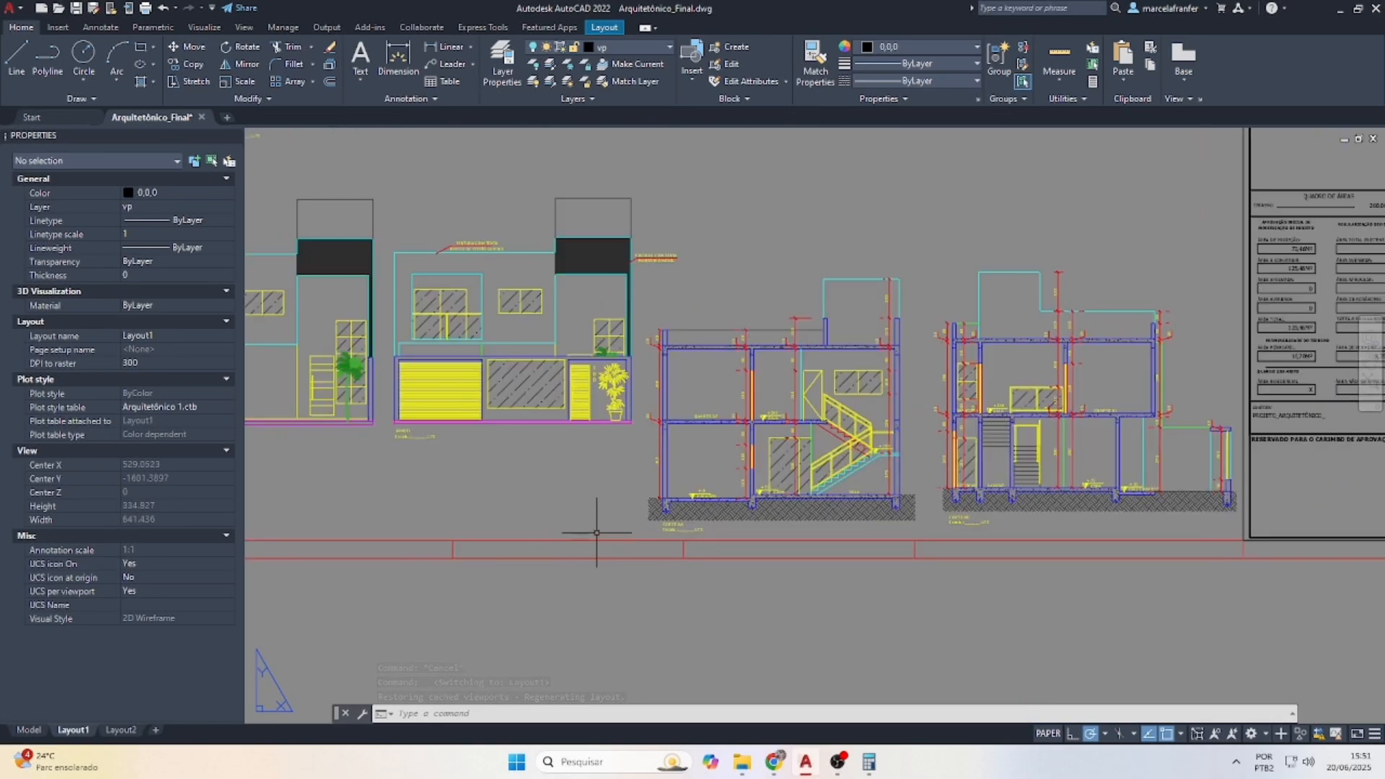
{"action": "scroll", "coordinate": [738, 481], "scroll_direction": "down", "scroll_amount": 6}
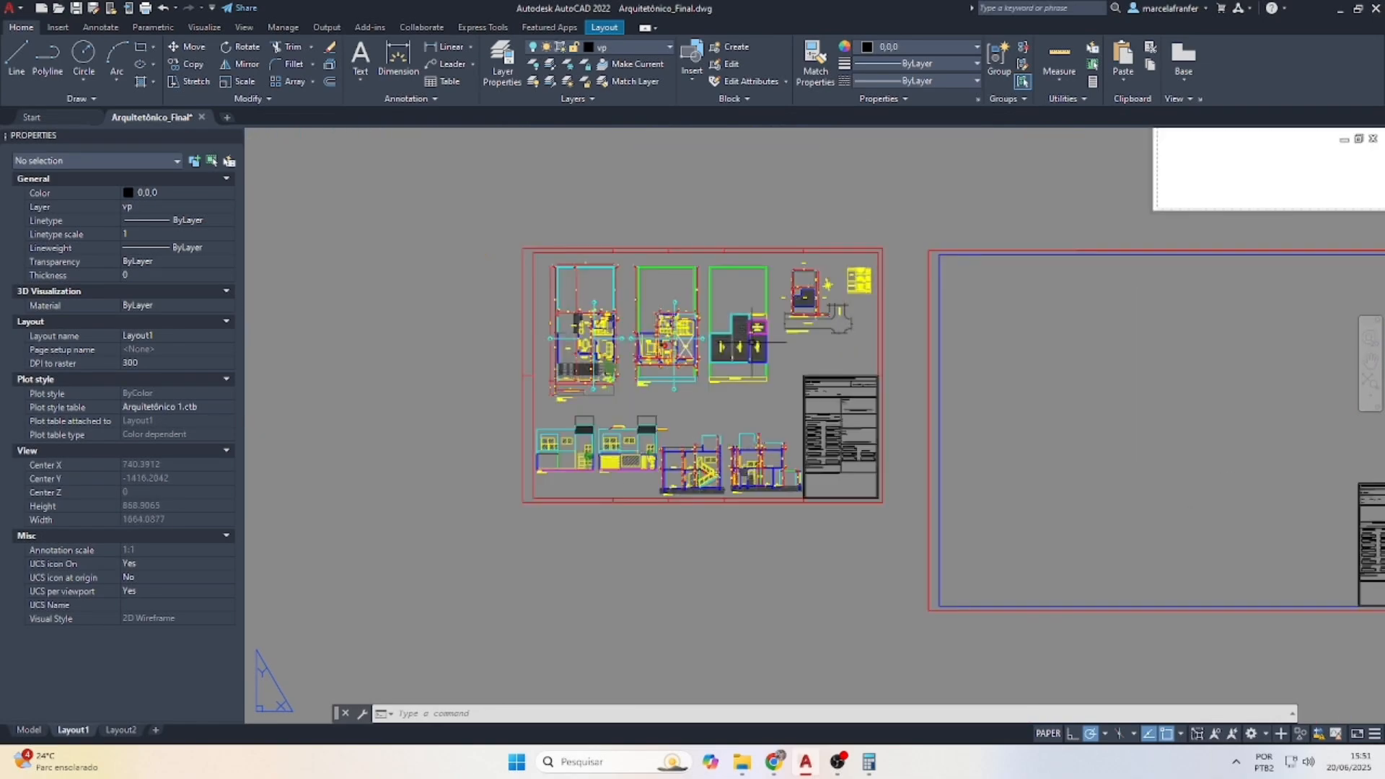
{"action": "scroll", "coordinate": [762, 228], "scroll_direction": "up", "scroll_amount": 2}
{"action": "left_click", "coordinate": [763, 261]}
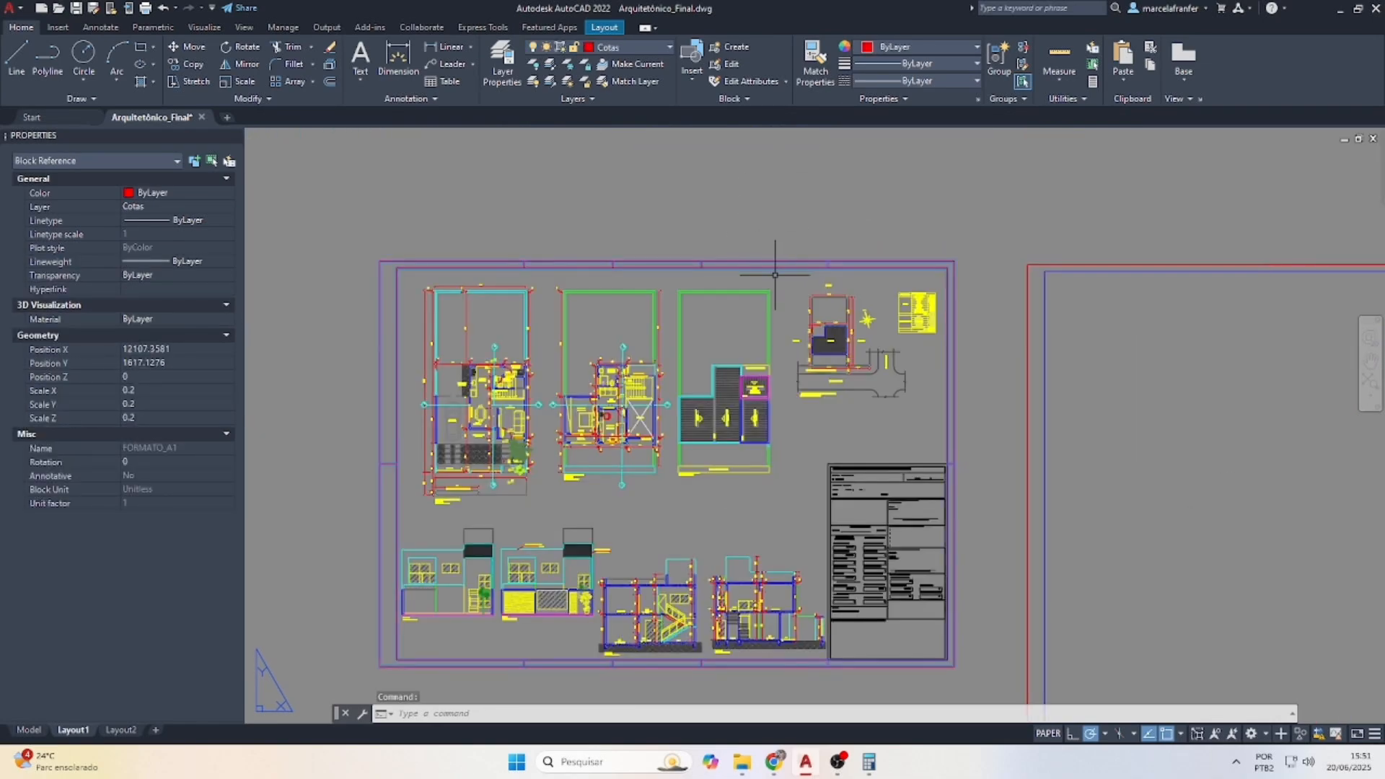
{"action": "left_click", "coordinate": [885, 49]}
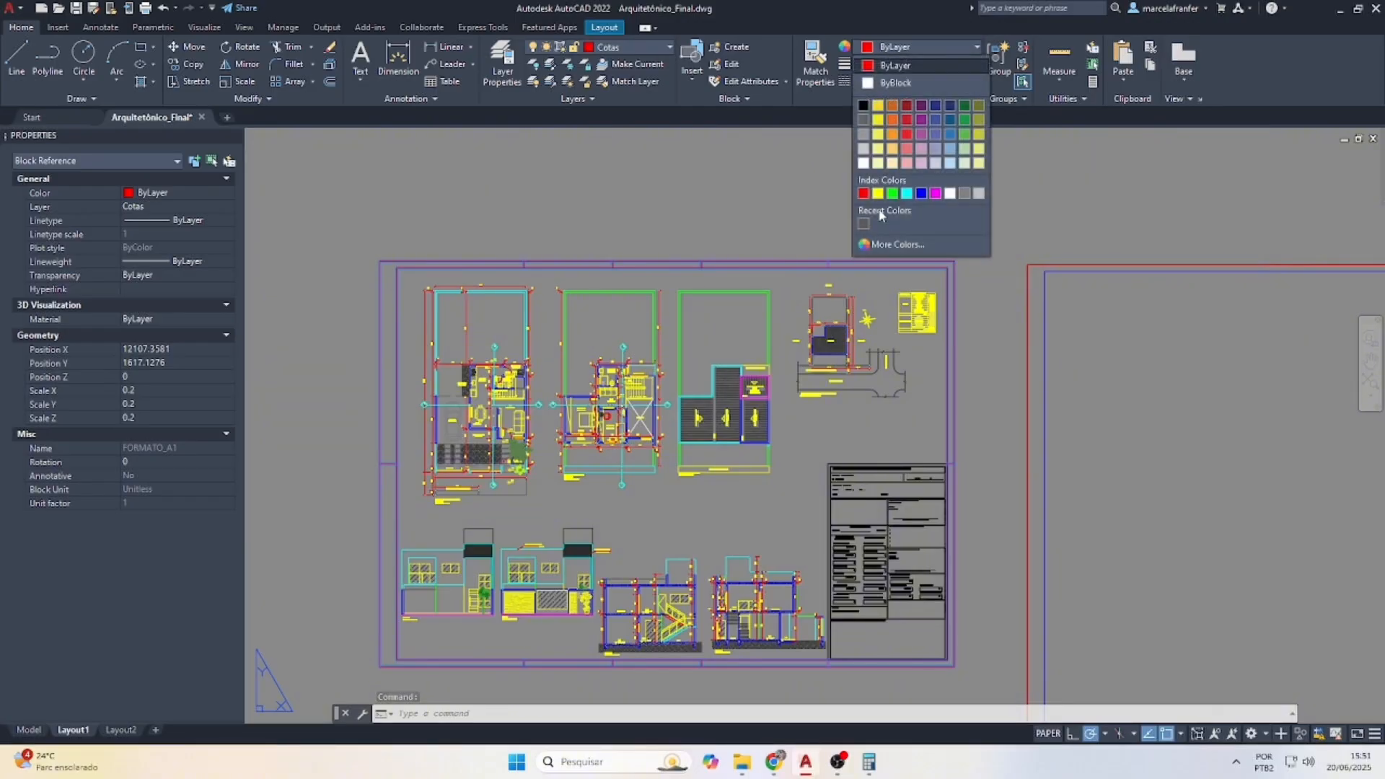
{"action": "left_click", "coordinate": [807, 202]}
{"action": "right_click", "coordinate": [756, 258]}
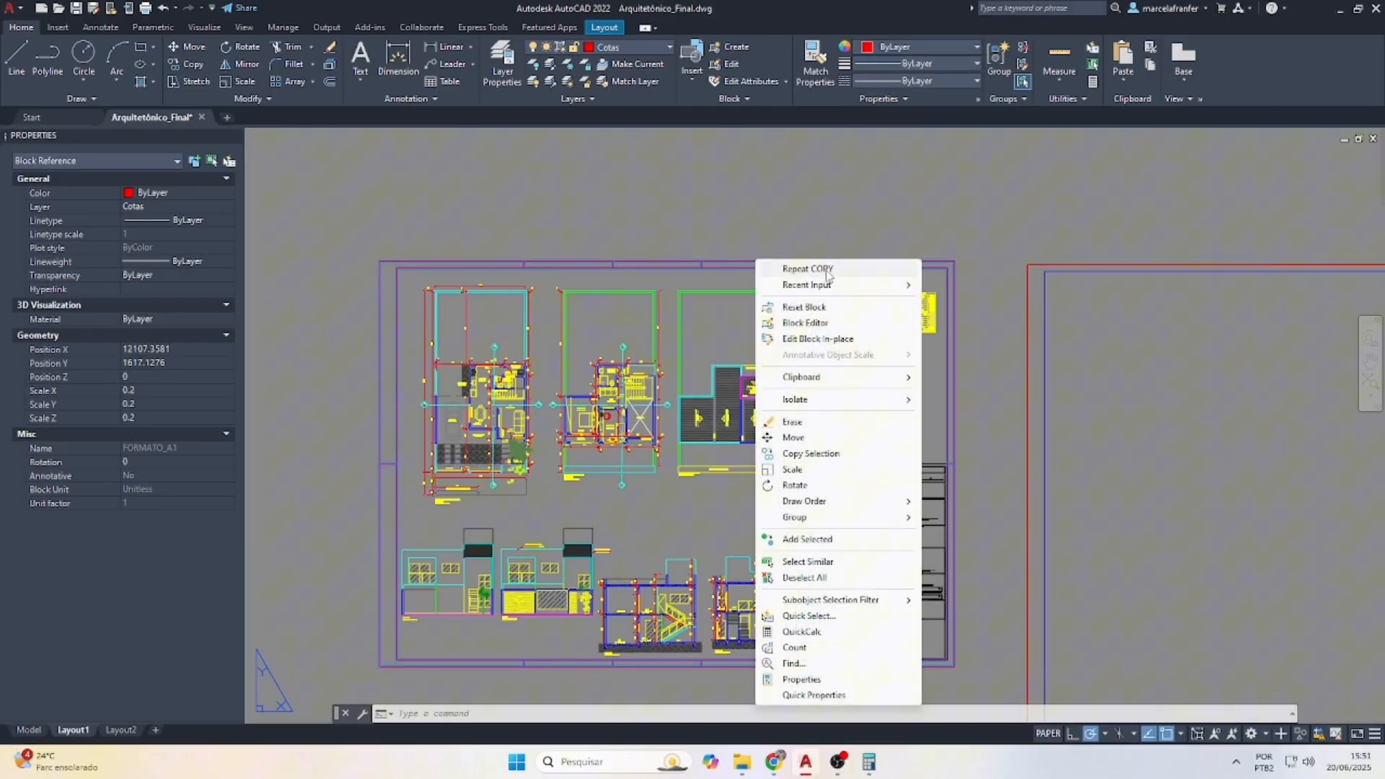
{"action": "left_click", "coordinate": [827, 324]}
Put the frame's border lines on layer 02 with ByLayer colour, save the block, then open Plot
{"action": "left_click_drag", "start_coordinate": [487, 186], "coordinate": [1175, 595]}
{"action": "left_click", "coordinate": [32, 31]}
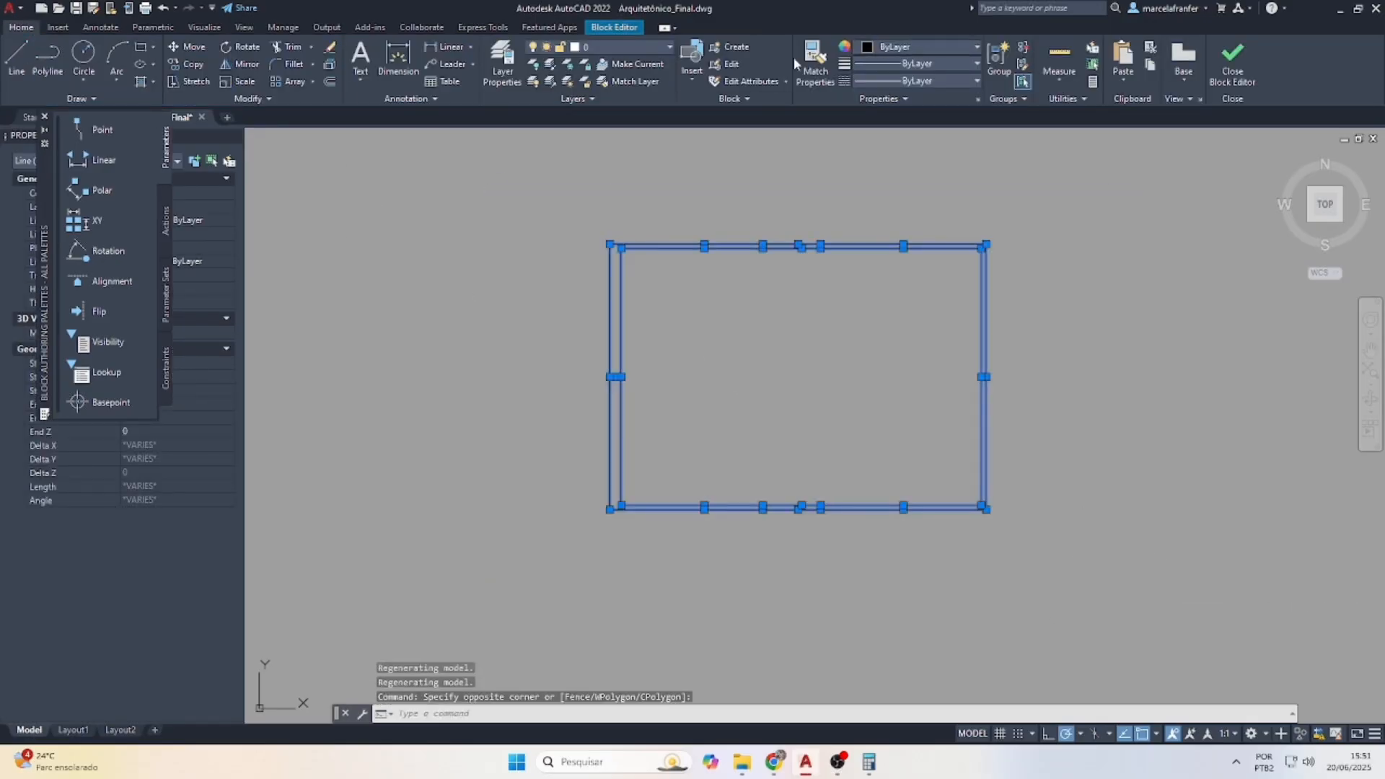
{"action": "left_click", "coordinate": [602, 47]}
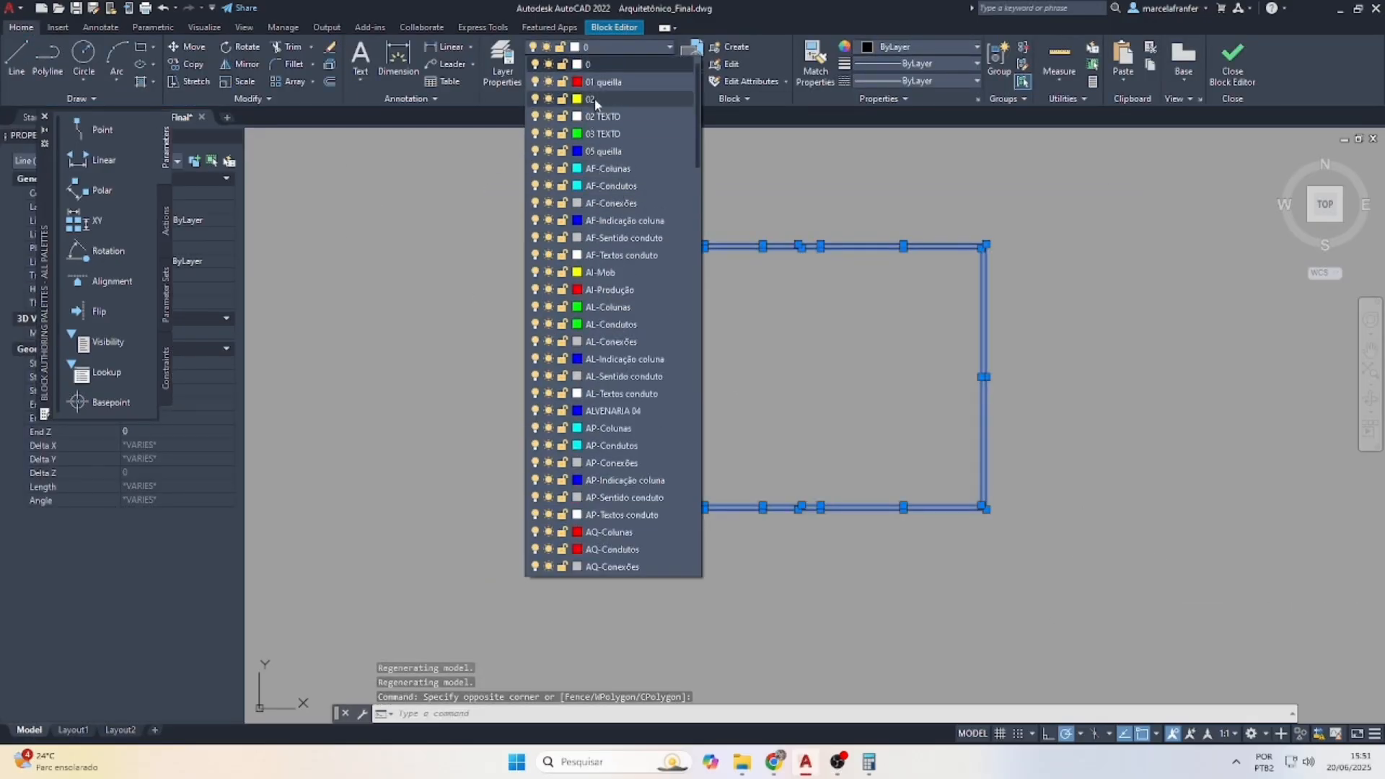
{"action": "left_click", "coordinate": [632, 77]}
{"action": "left_click", "coordinate": [892, 49]}
{"action": "left_click", "coordinate": [896, 67]}
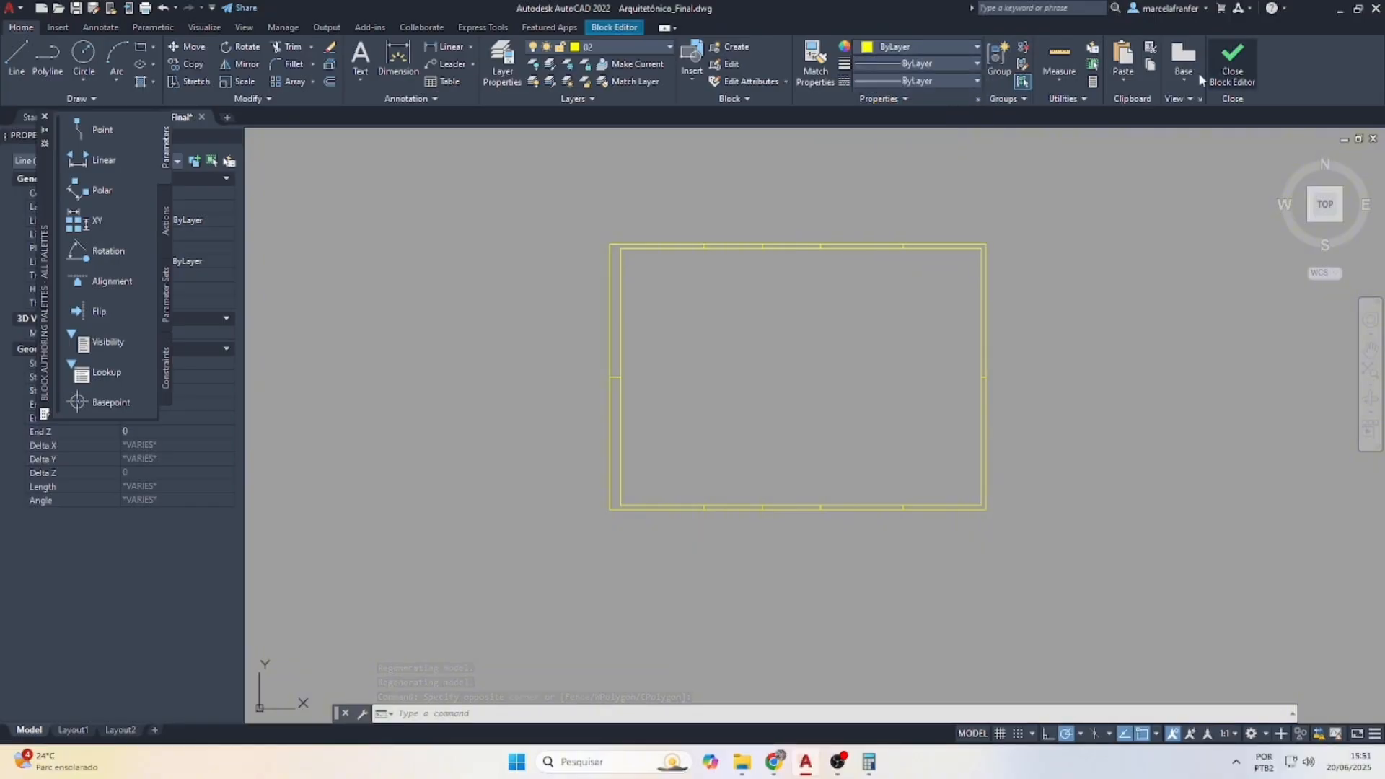
{"action": "left_click", "coordinate": [1219, 64]}
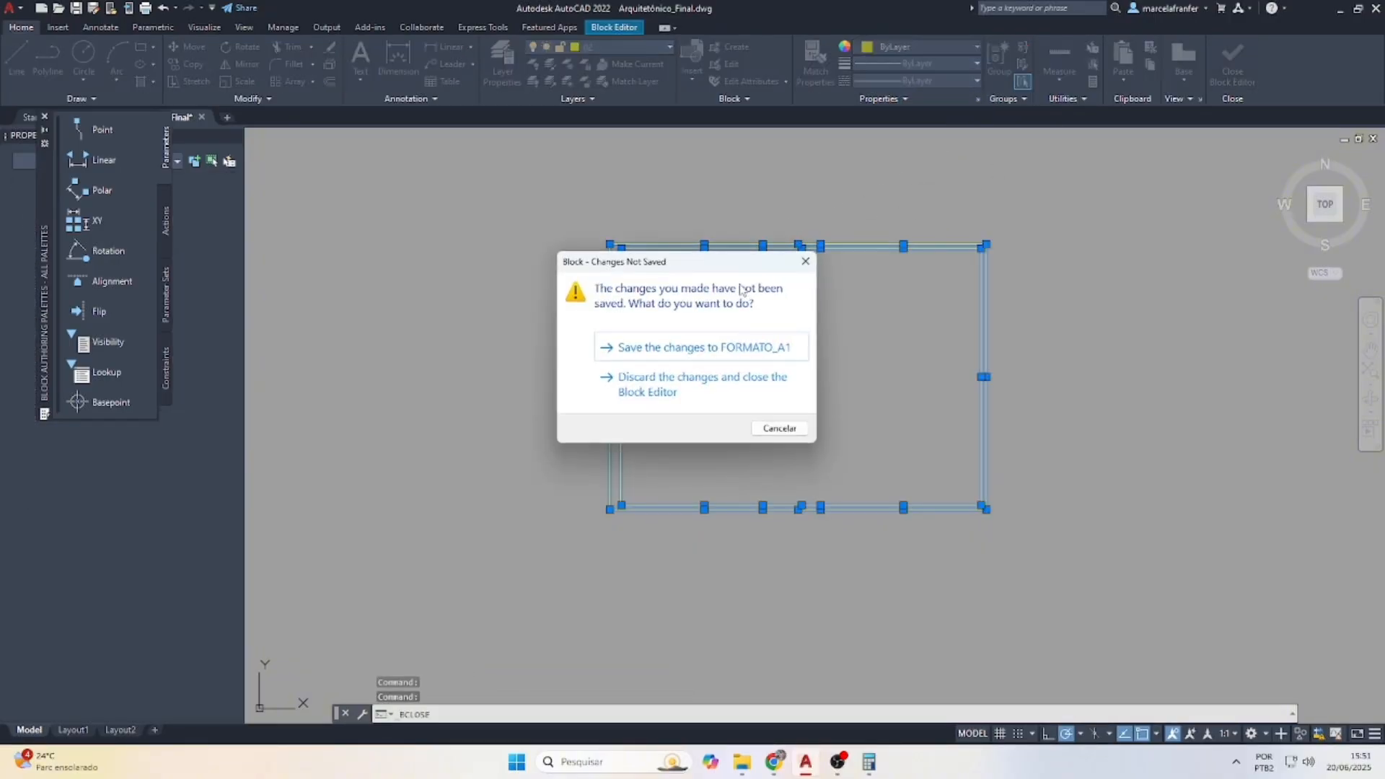
{"action": "left_click", "coordinate": [700, 348]}
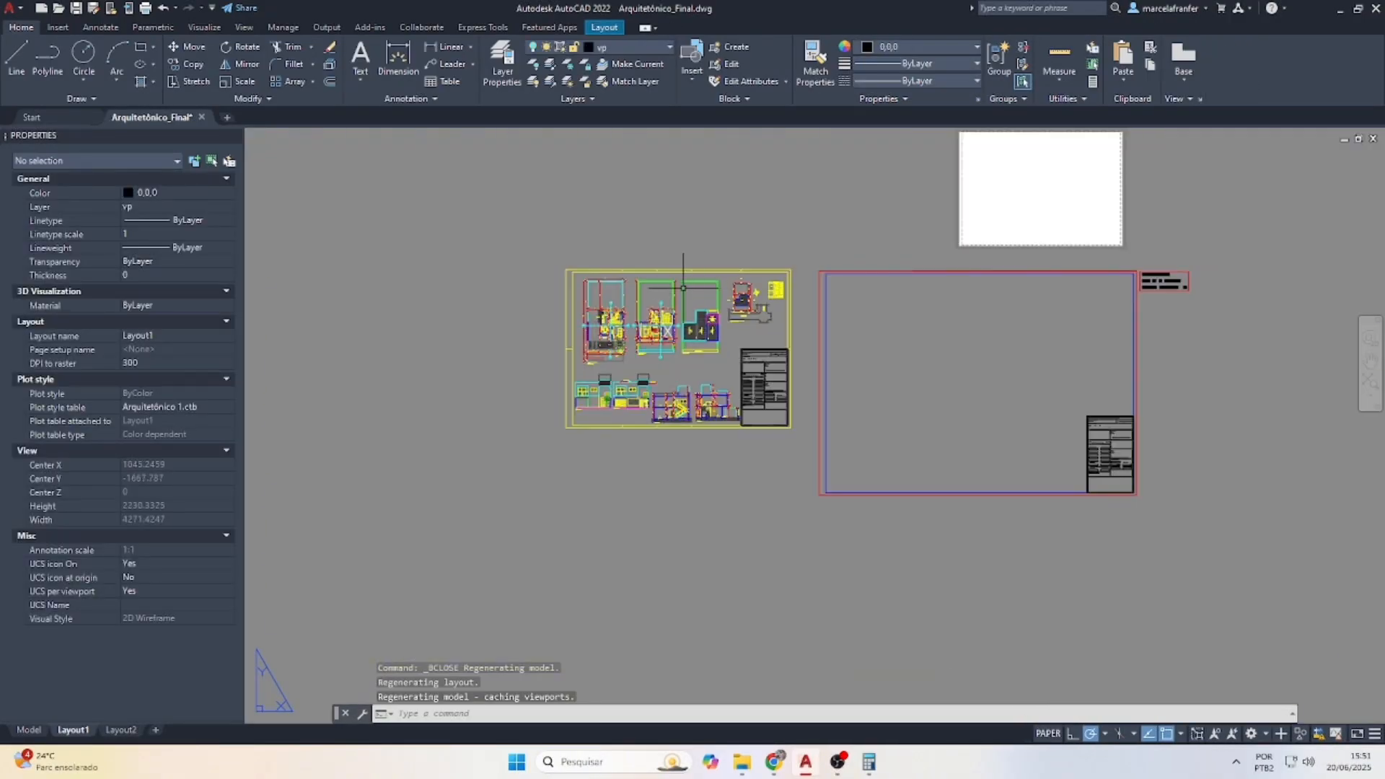
{"action": "key", "text": "Escape"}
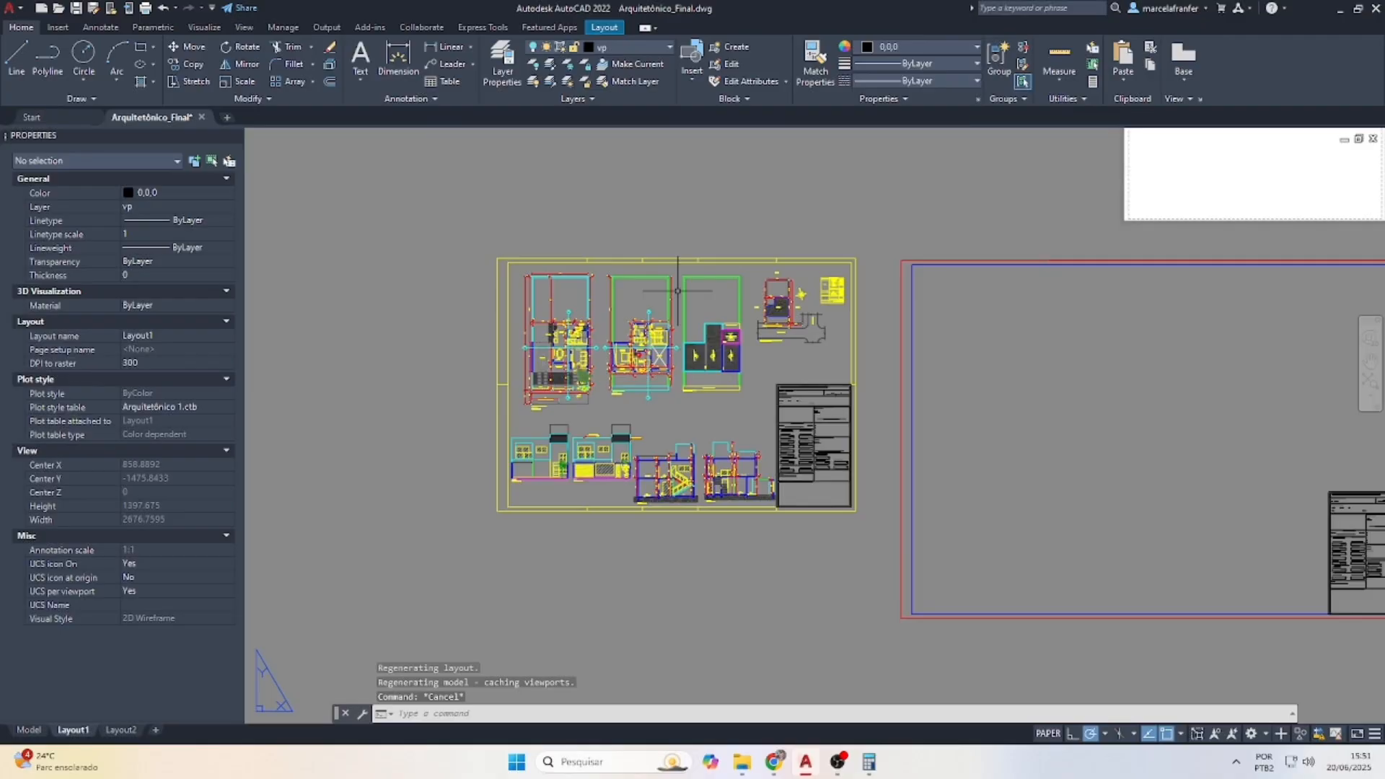
{"action": "key", "text": "ctrl+p"}
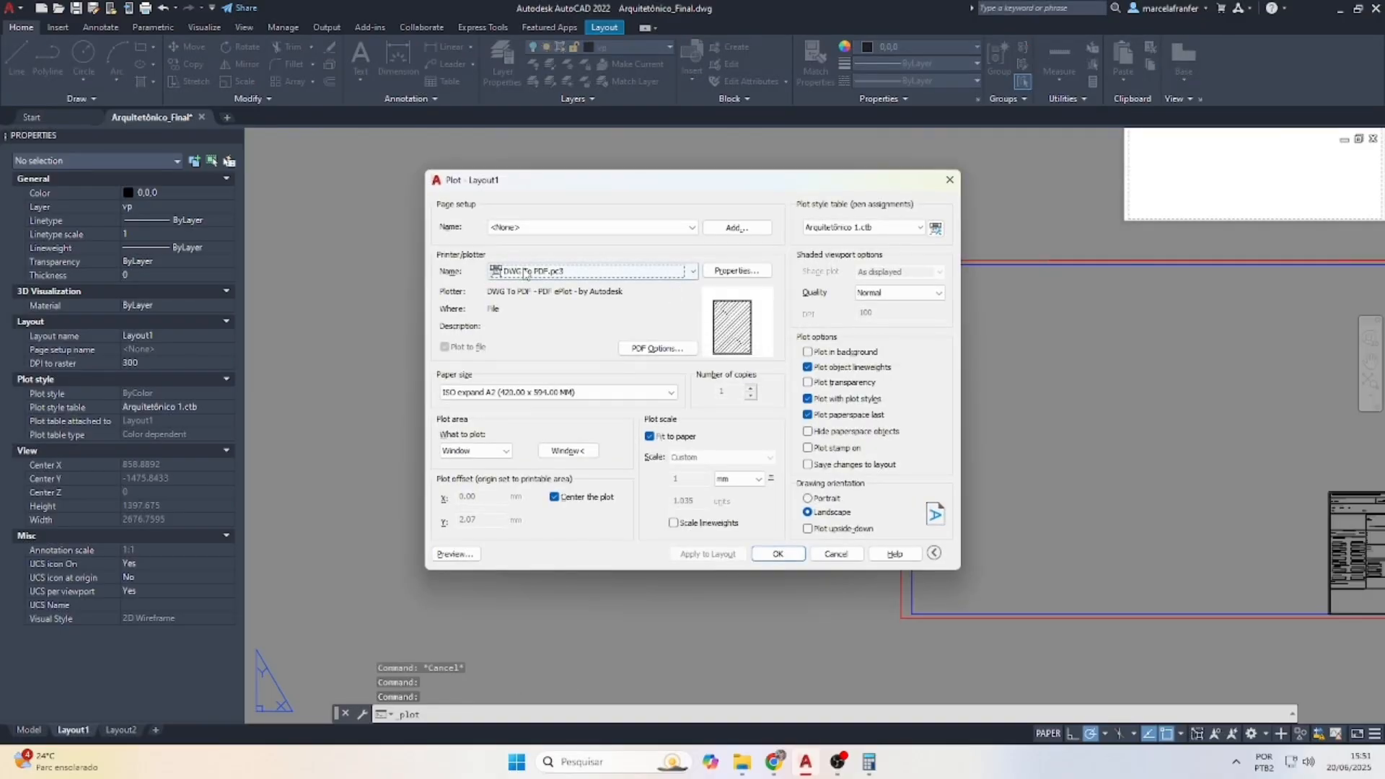
Keep DWG To PDF.pc3 and Arquitetônico 1.ctb, and choose ISO full bleed A1 paper
{"action": "left_click", "coordinate": [562, 274]}
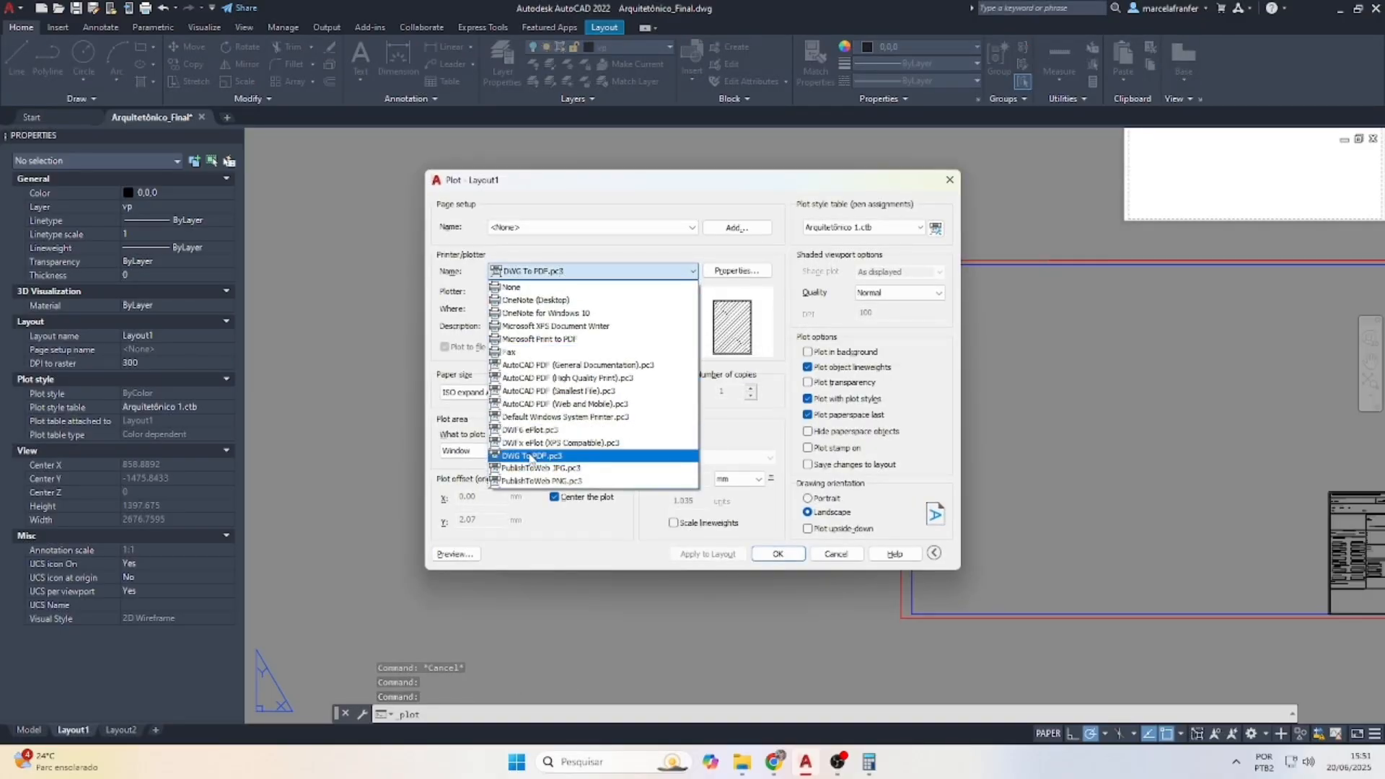
{"action": "left_click", "coordinate": [530, 454]}
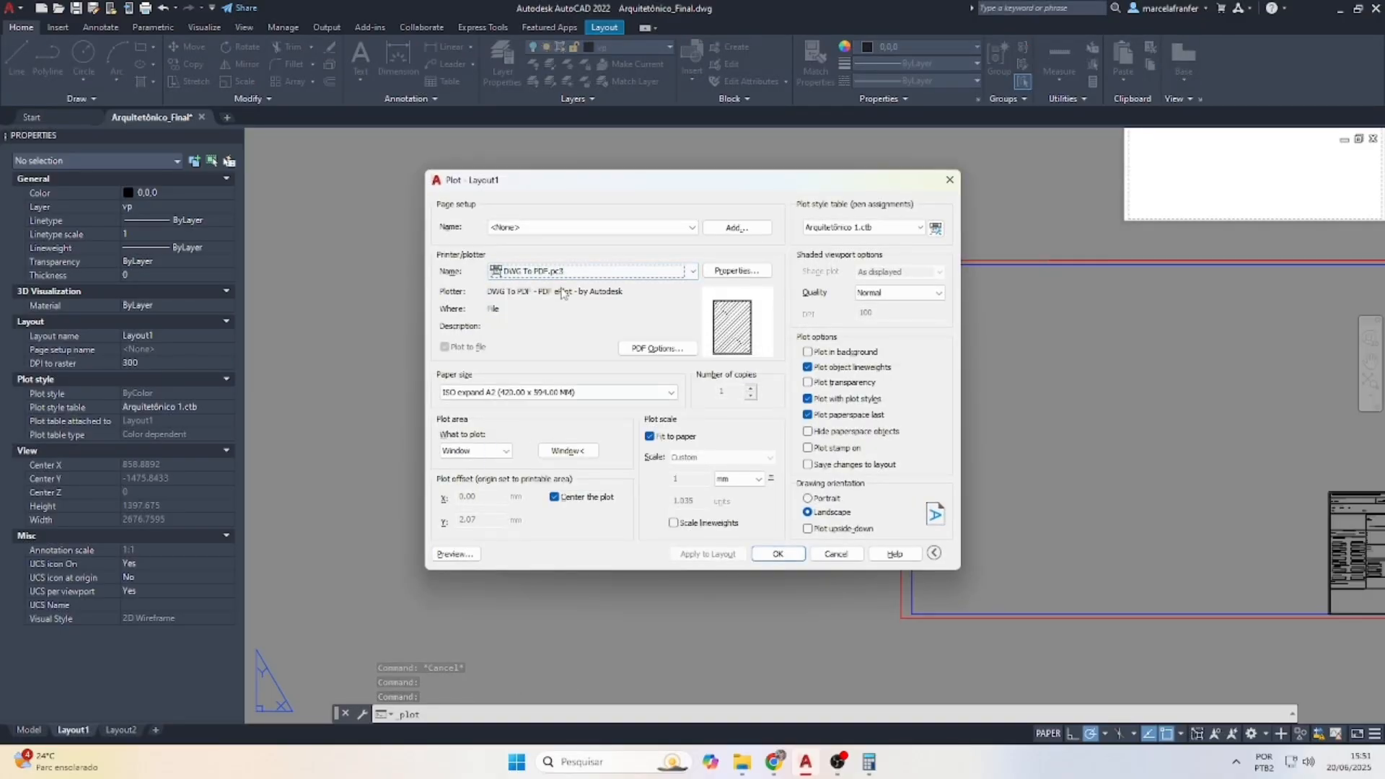
{"action": "left_click", "coordinate": [860, 227]}
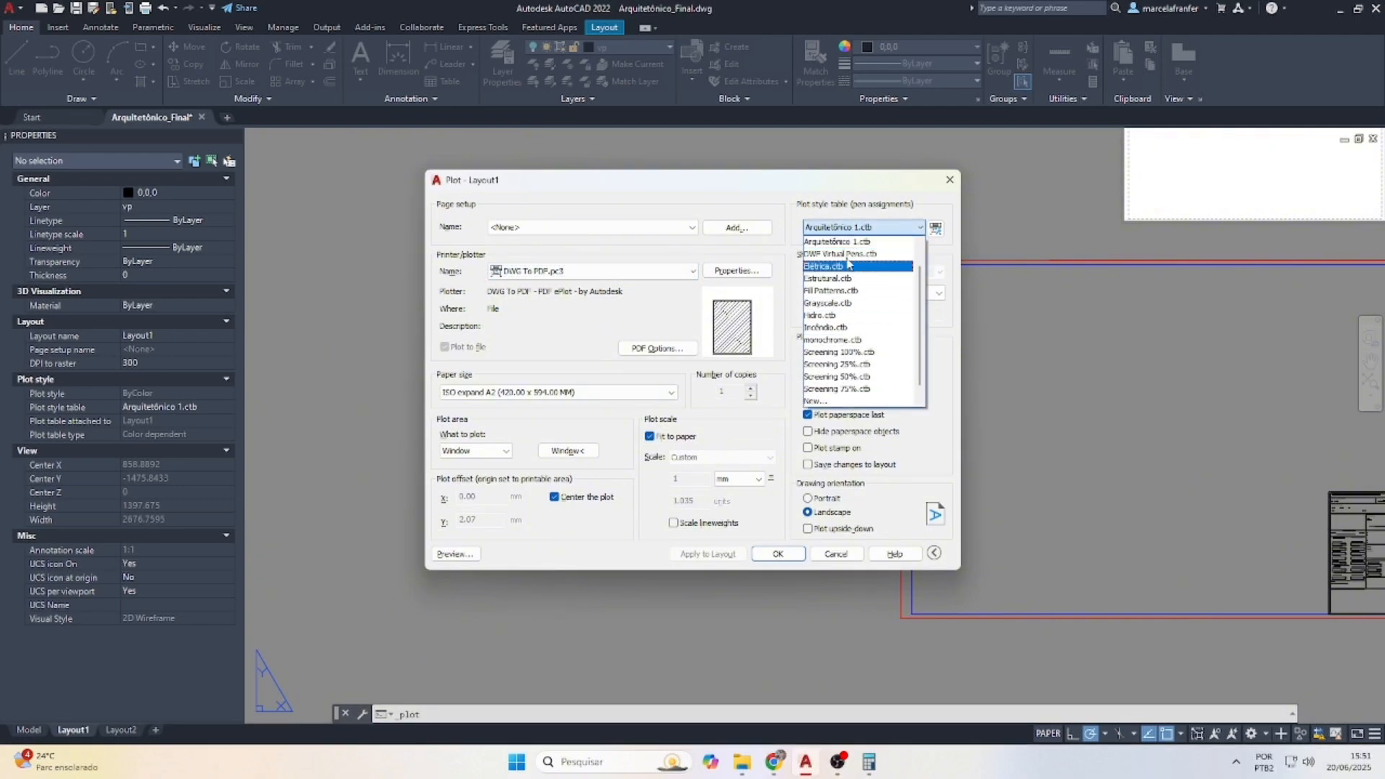
{"action": "left_click", "coordinate": [839, 243]}
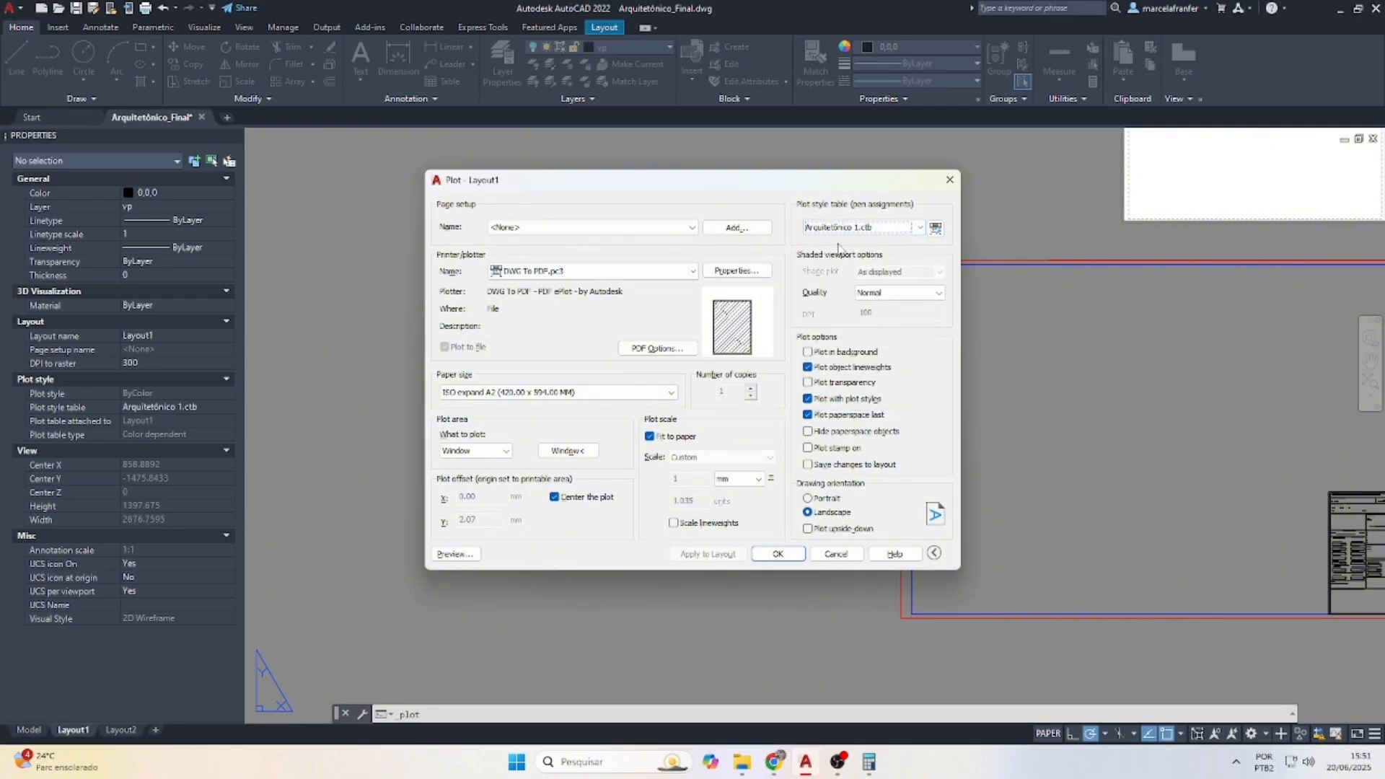
{"action": "left_click", "coordinate": [653, 393]}
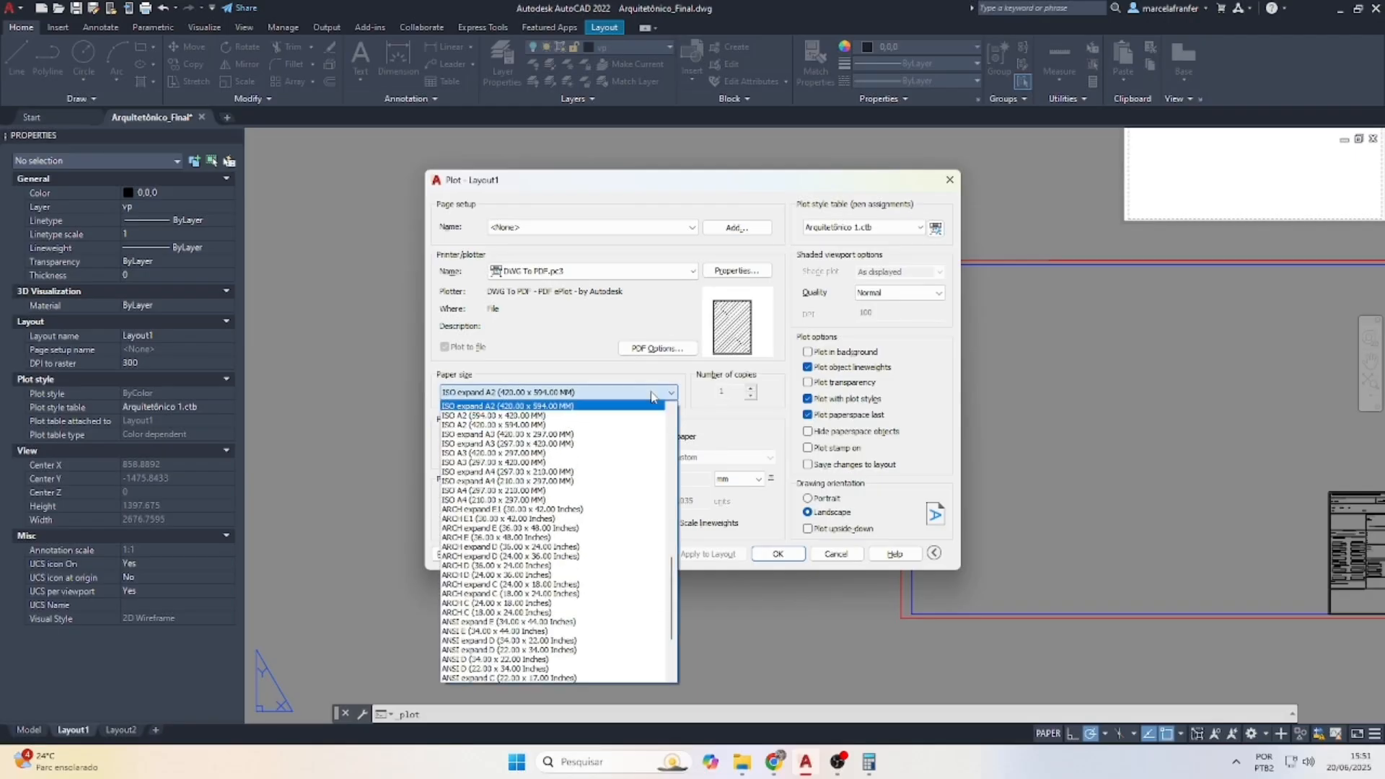
{"action": "scroll", "coordinate": [550, 514], "scroll_direction": "up", "scroll_amount": 4}
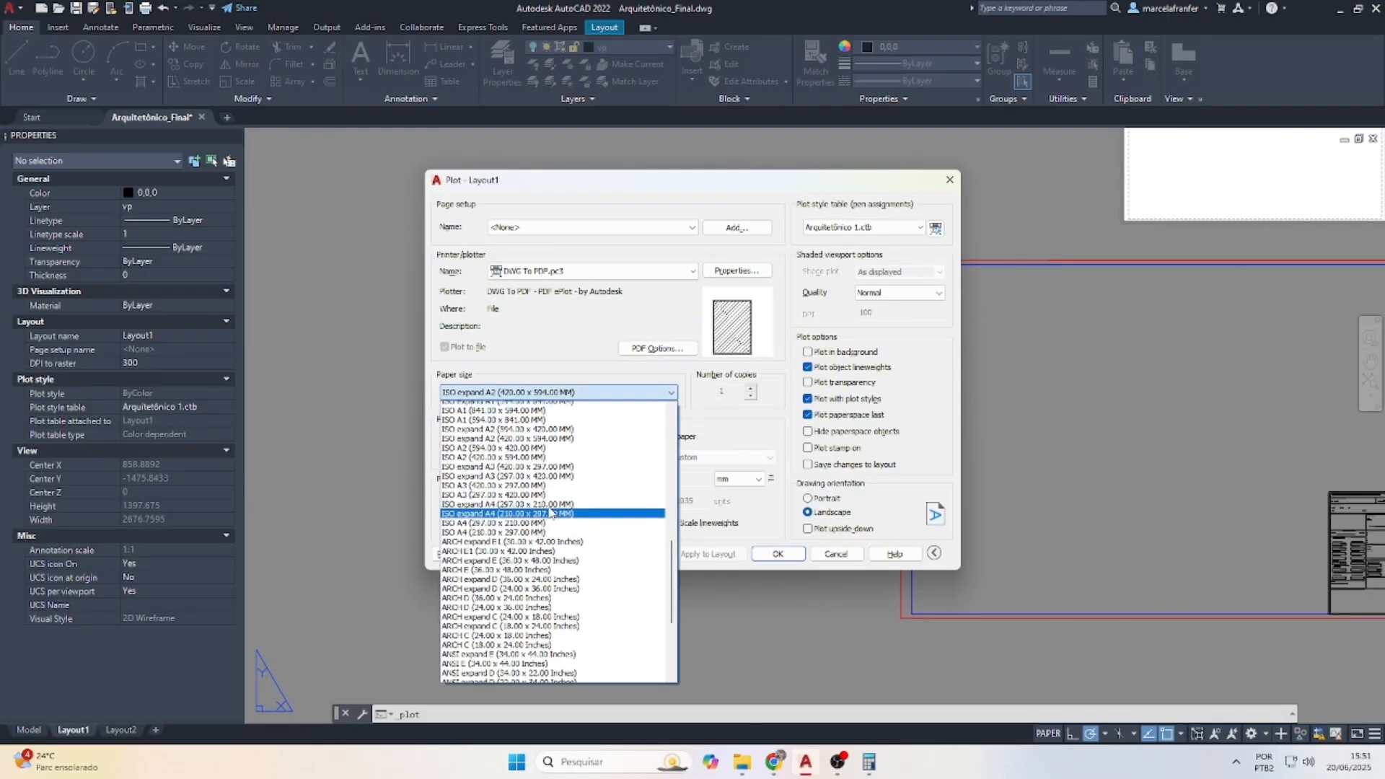
{"action": "scroll", "coordinate": [551, 514], "scroll_direction": "up", "scroll_amount": 10}
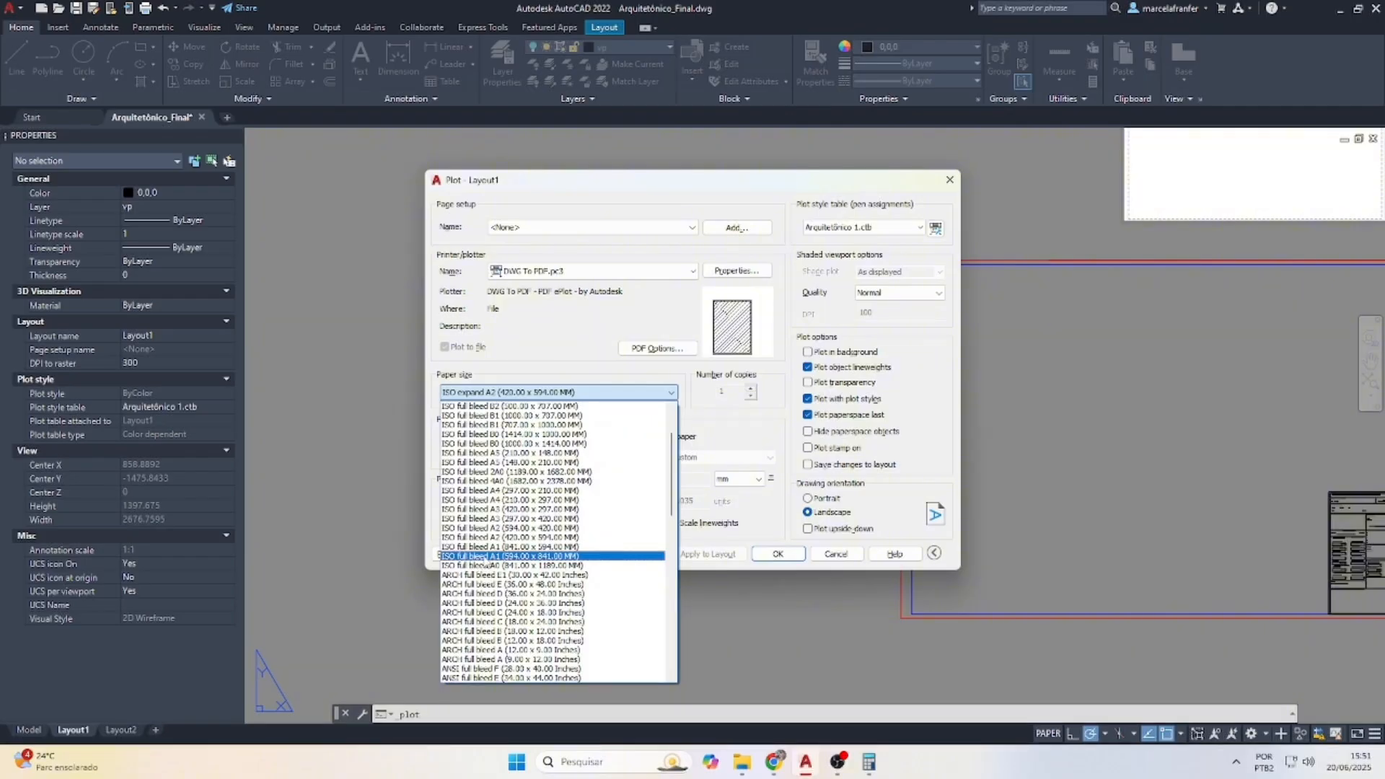
{"action": "left_click", "coordinate": [480, 557]}
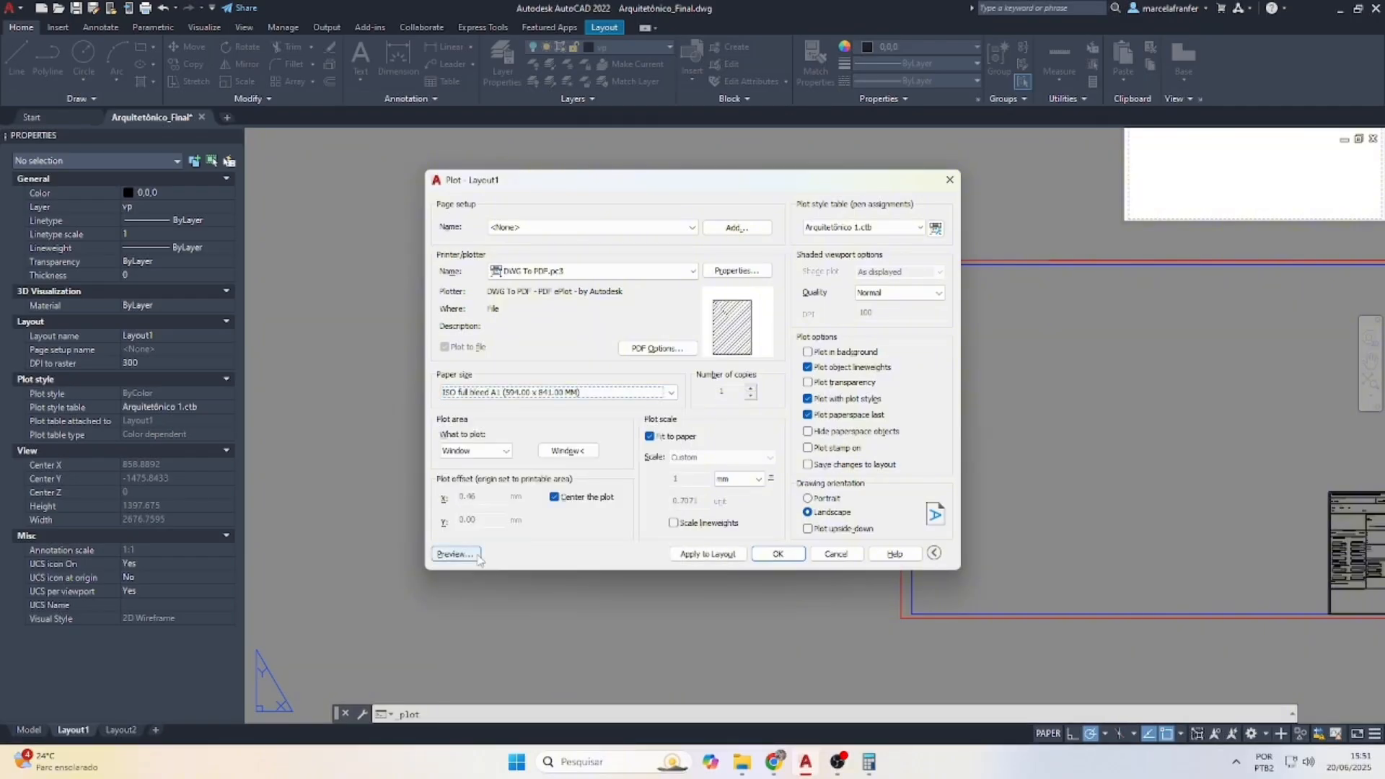
Window the plot area around the sheet's corners and preview the plot
{"action": "left_click", "coordinate": [590, 451]}
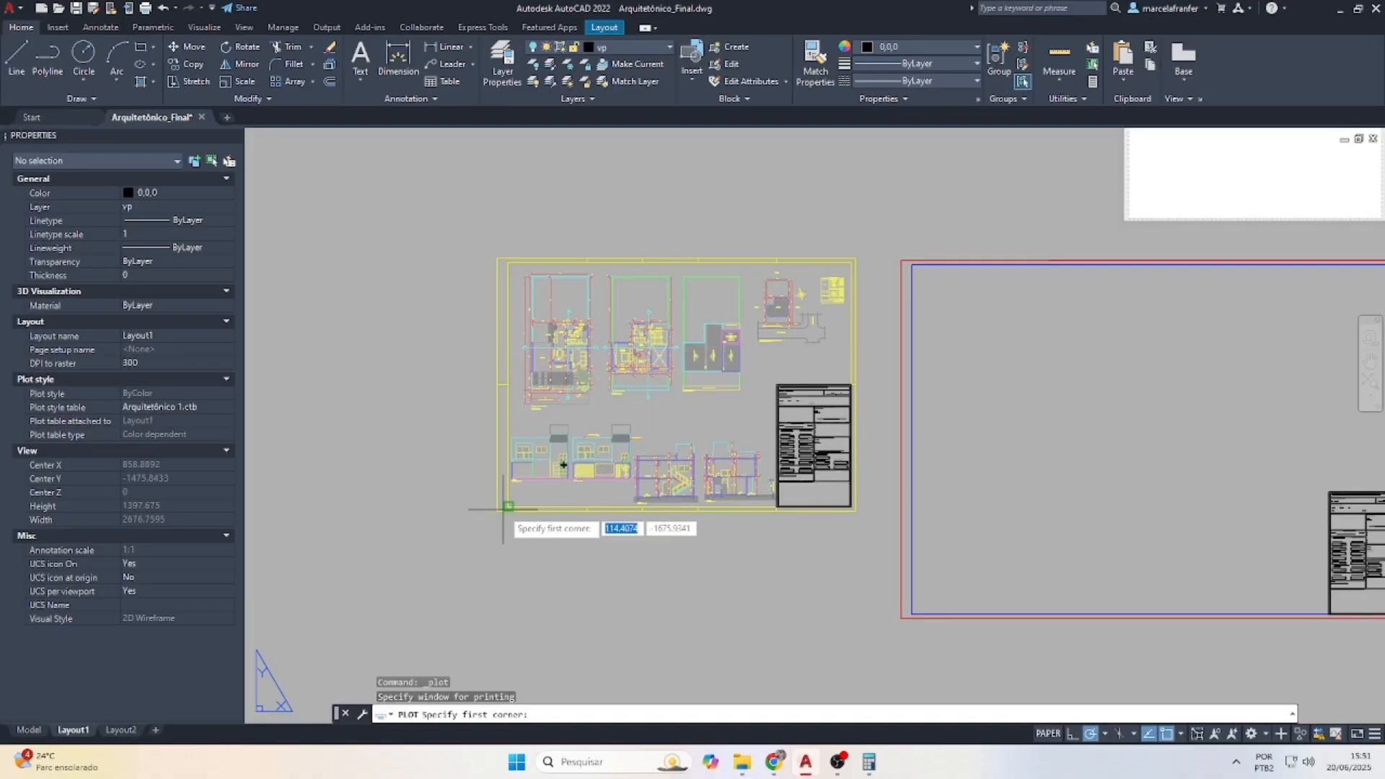
{"action": "left_click", "coordinate": [505, 508]}
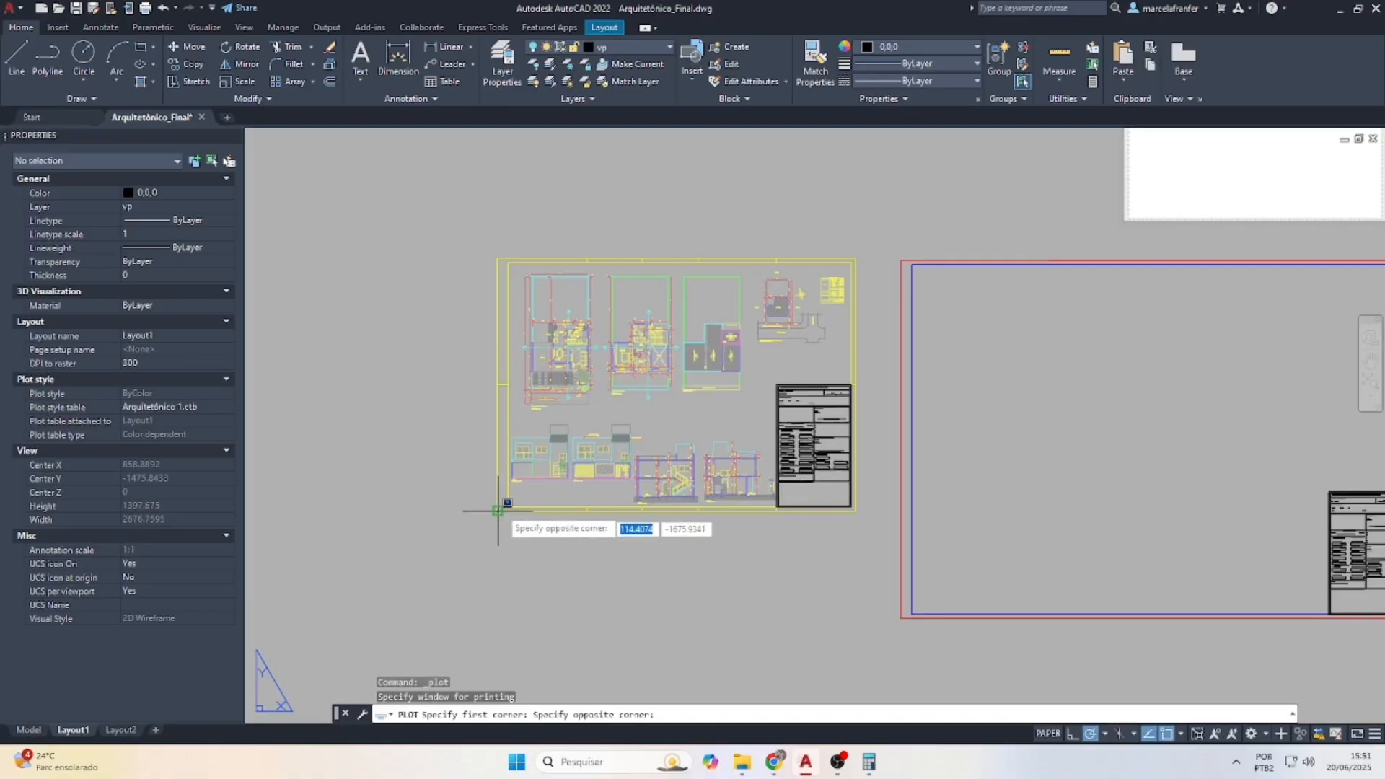
{"action": "left_click", "coordinate": [858, 258]}
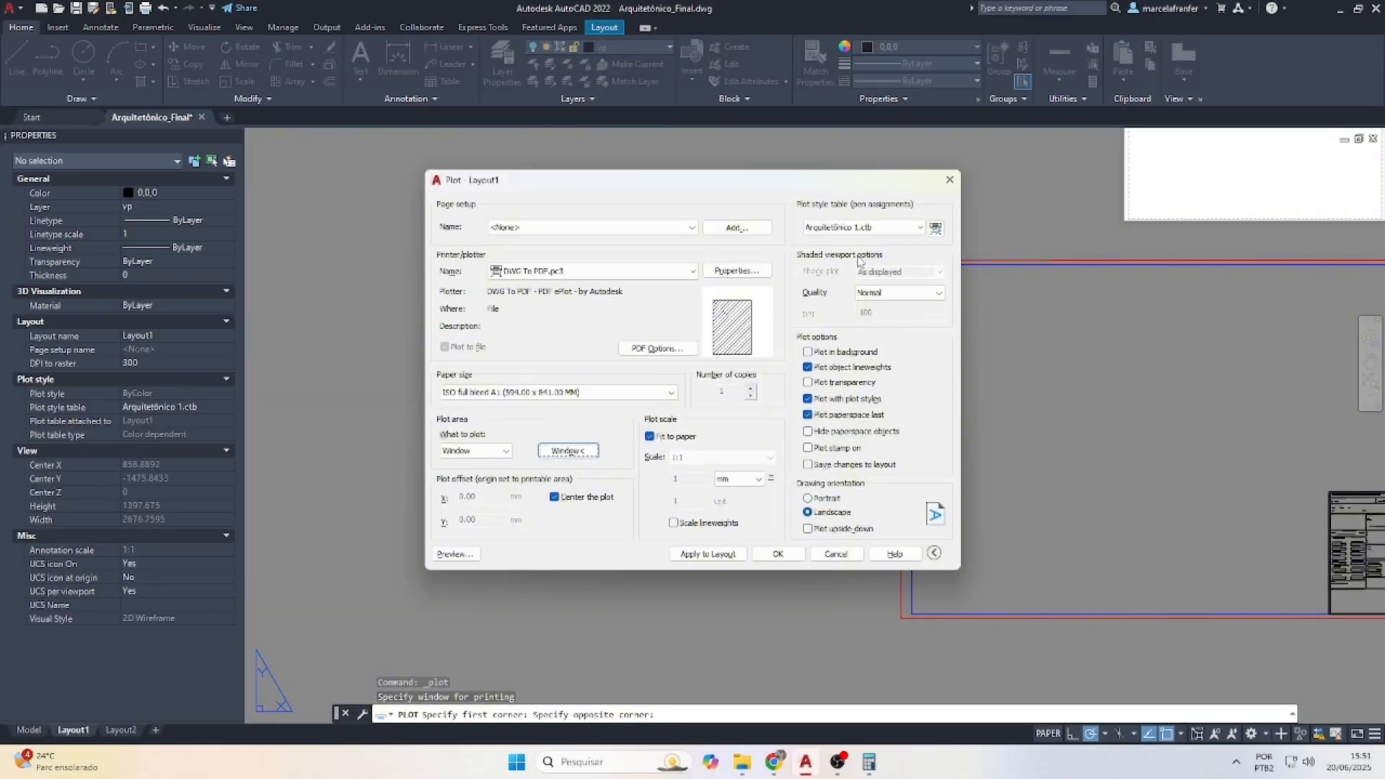
{"action": "left_click", "coordinate": [453, 553]}
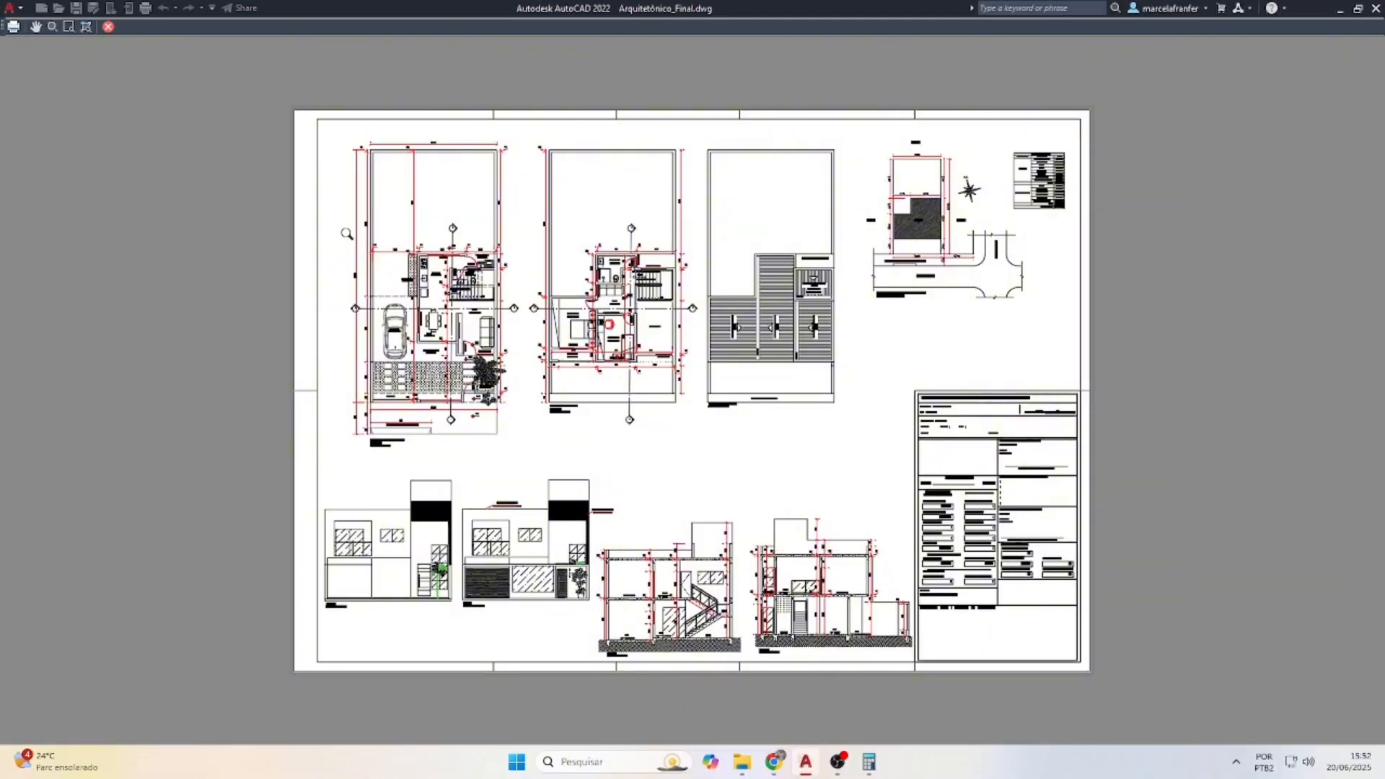
{"action": "scroll", "coordinate": [398, 282], "scroll_direction": "up", "scroll_amount": 5}
{"action": "scroll", "coordinate": [383, 359], "scroll_direction": "up", "scroll_amount": 5}
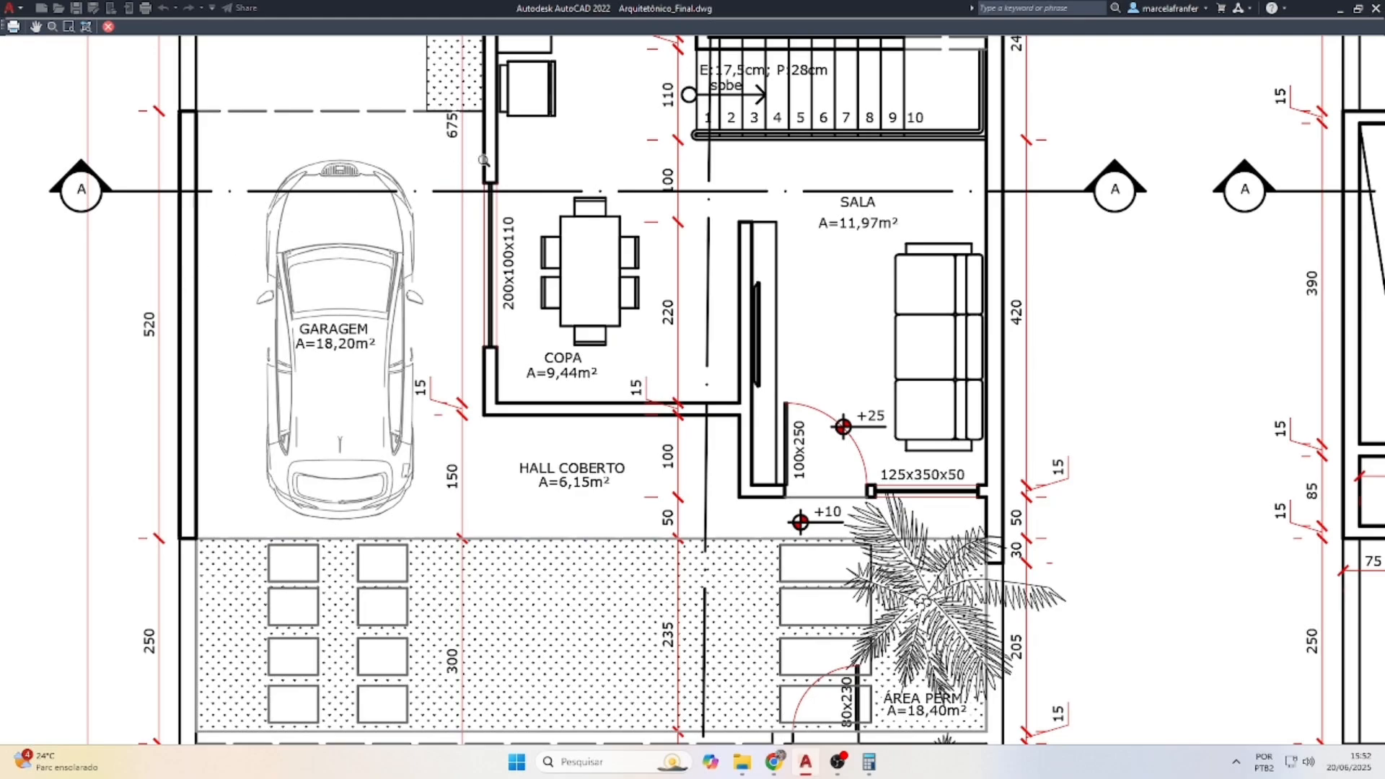
{"action": "scroll", "coordinate": [544, 215], "scroll_direction": "down", "scroll_amount": 5}
{"action": "scroll", "coordinate": [698, 479], "scroll_direction": "up", "scroll_amount": 5}
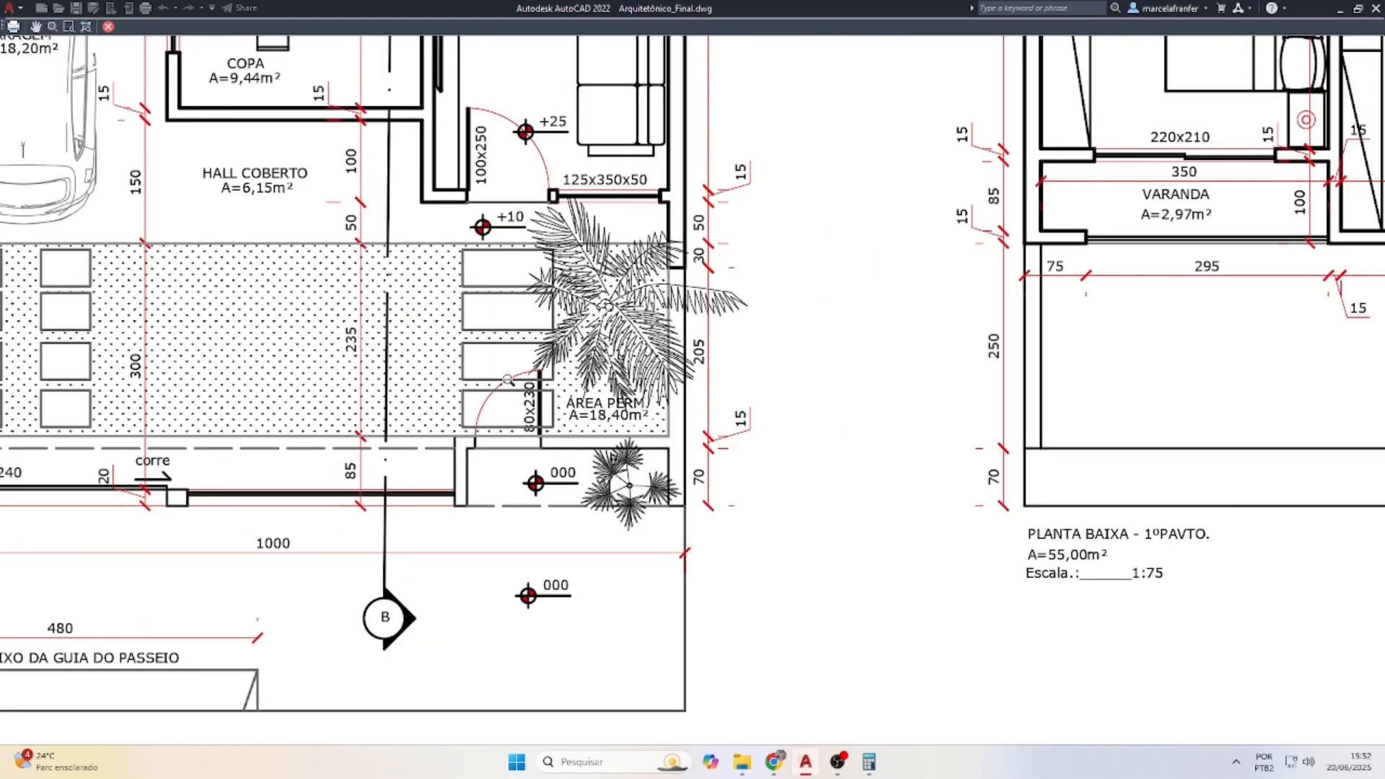
{"action": "scroll", "coordinate": [503, 379], "scroll_direction": "down", "scroll_amount": 5}
{"action": "scroll", "coordinate": [437, 489], "scroll_direction": "down", "scroll_amount": 2}
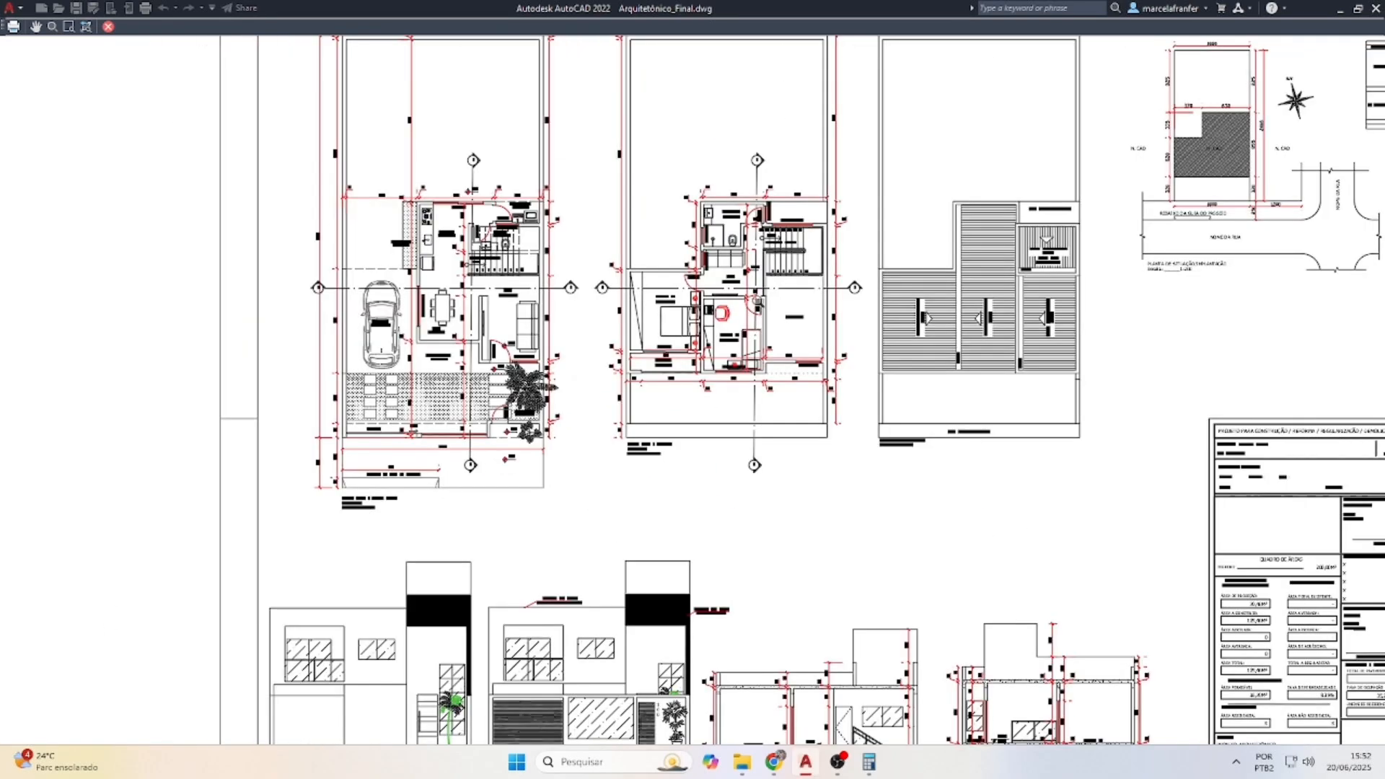
{"action": "scroll", "coordinate": [735, 274], "scroll_direction": "up", "scroll_amount": 5}
{"action": "scroll", "coordinate": [503, 324], "scroll_direction": "down", "scroll_amount": 5}
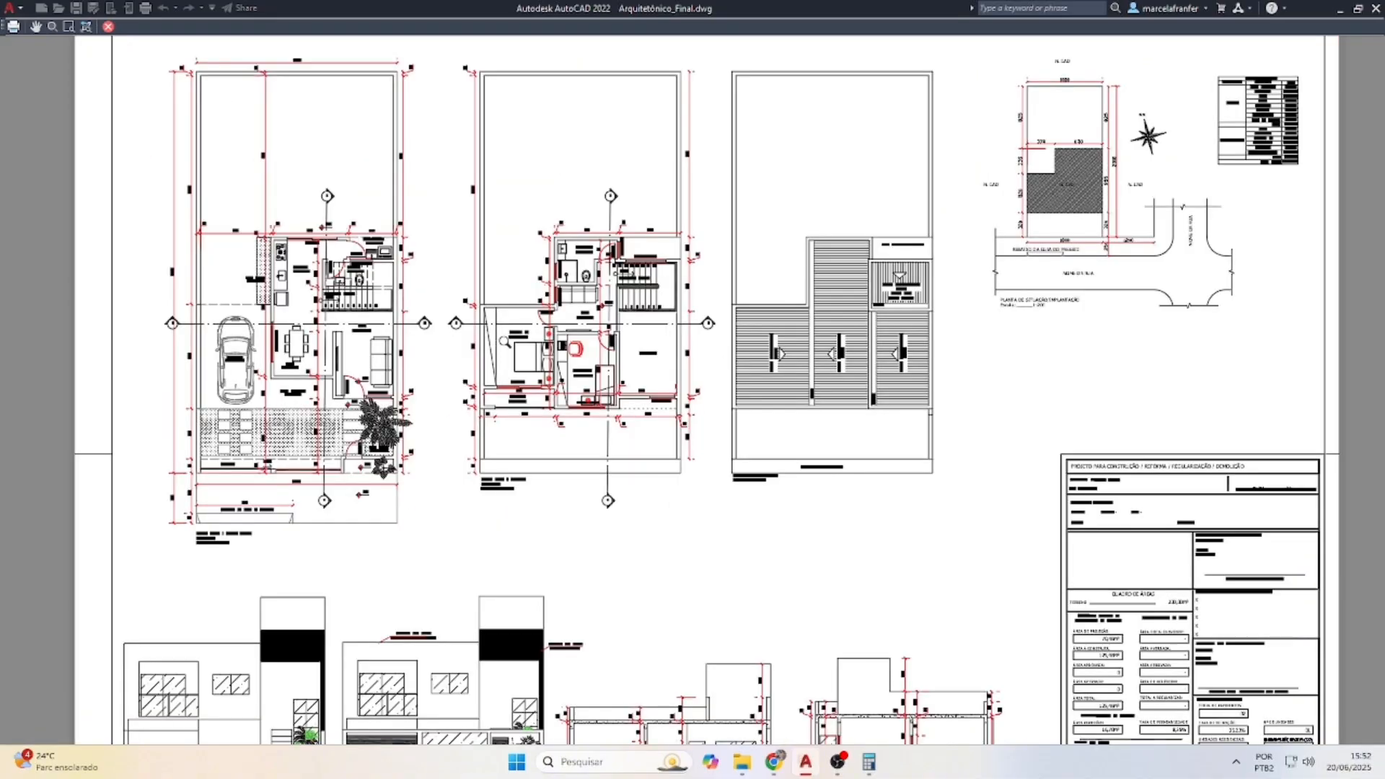
{"action": "scroll", "coordinate": [895, 336], "scroll_direction": "up", "scroll_amount": 3}
{"action": "scroll", "coordinate": [737, 336], "scroll_direction": "down", "scroll_amount": 5}
{"action": "scroll", "coordinate": [936, 245], "scroll_direction": "up", "scroll_amount": 4}
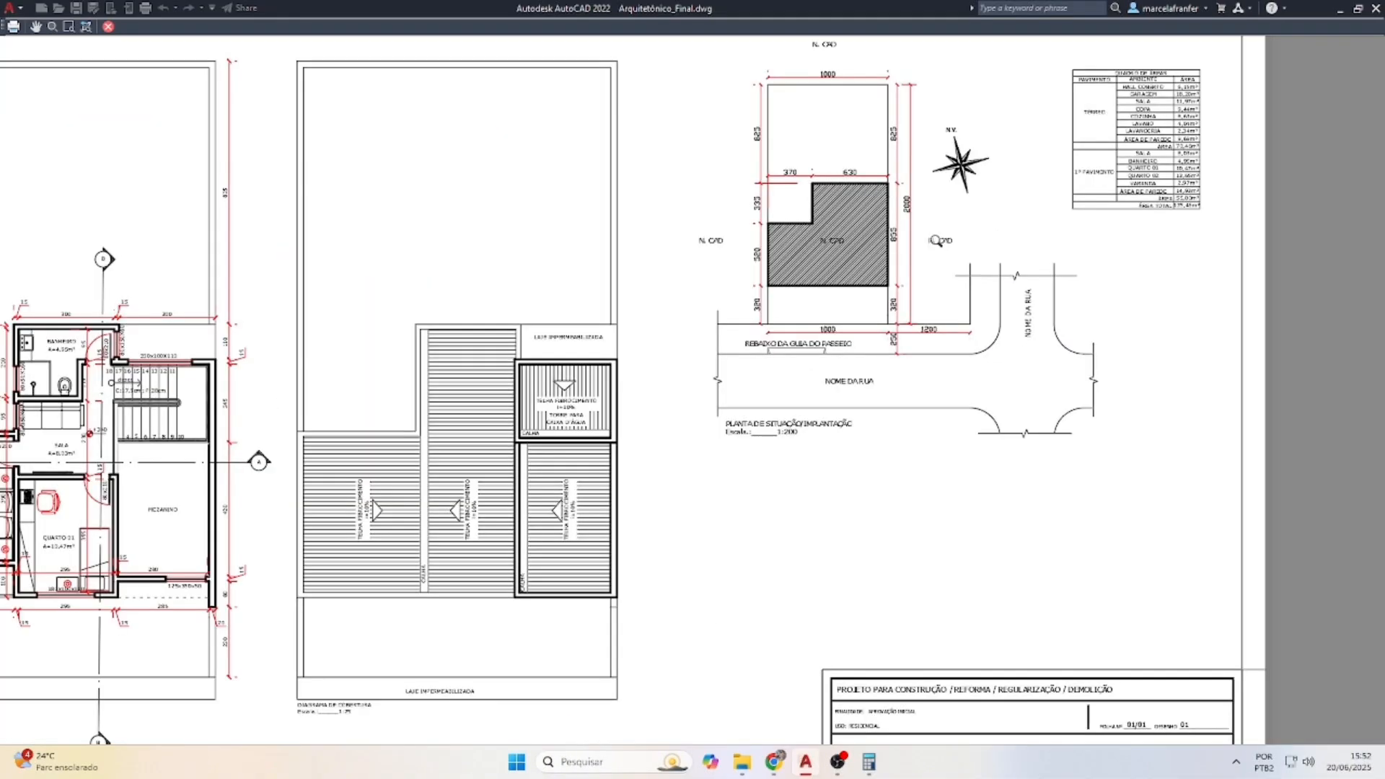
{"action": "scroll", "coordinate": [891, 216], "scroll_direction": "down", "scroll_amount": 5}
{"action": "scroll", "coordinate": [1026, 160], "scroll_direction": "up", "scroll_amount": 4}
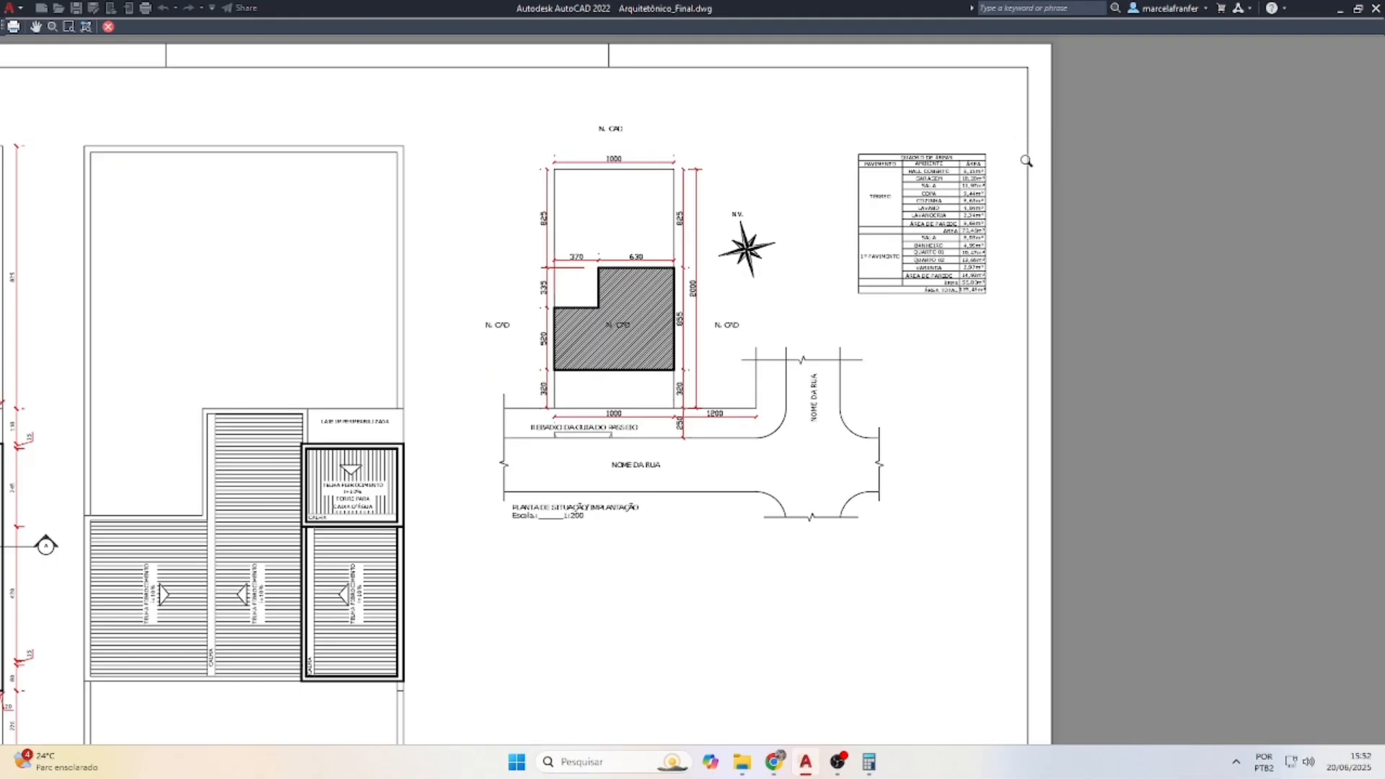
{"action": "scroll", "coordinate": [828, 402], "scroll_direction": "down", "scroll_amount": 5}
{"action": "scroll", "coordinate": [722, 569], "scroll_direction": "up", "scroll_amount": 5}
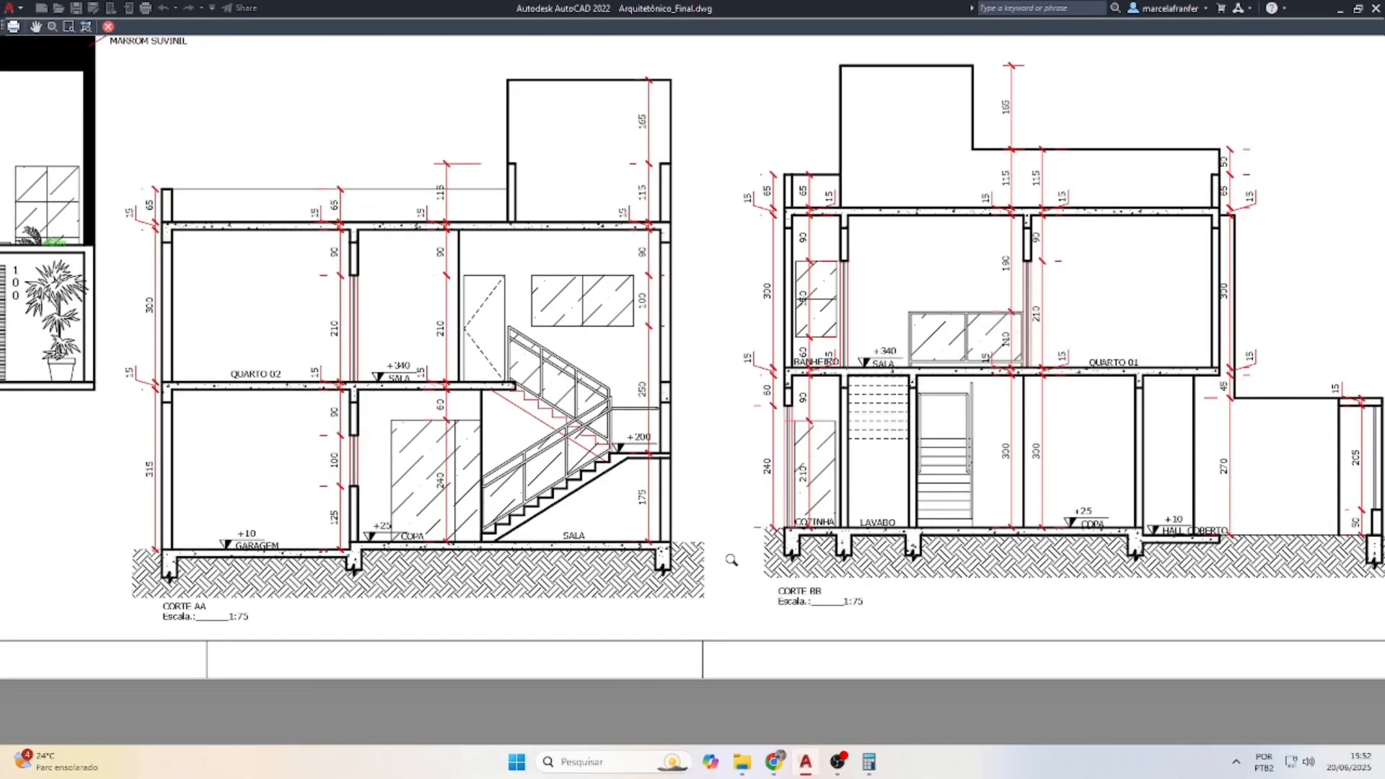
{"action": "scroll", "coordinate": [834, 559], "scroll_direction": "down", "scroll_amount": 4}
{"action": "scroll", "coordinate": [339, 408], "scroll_direction": "up", "scroll_amount": 2}
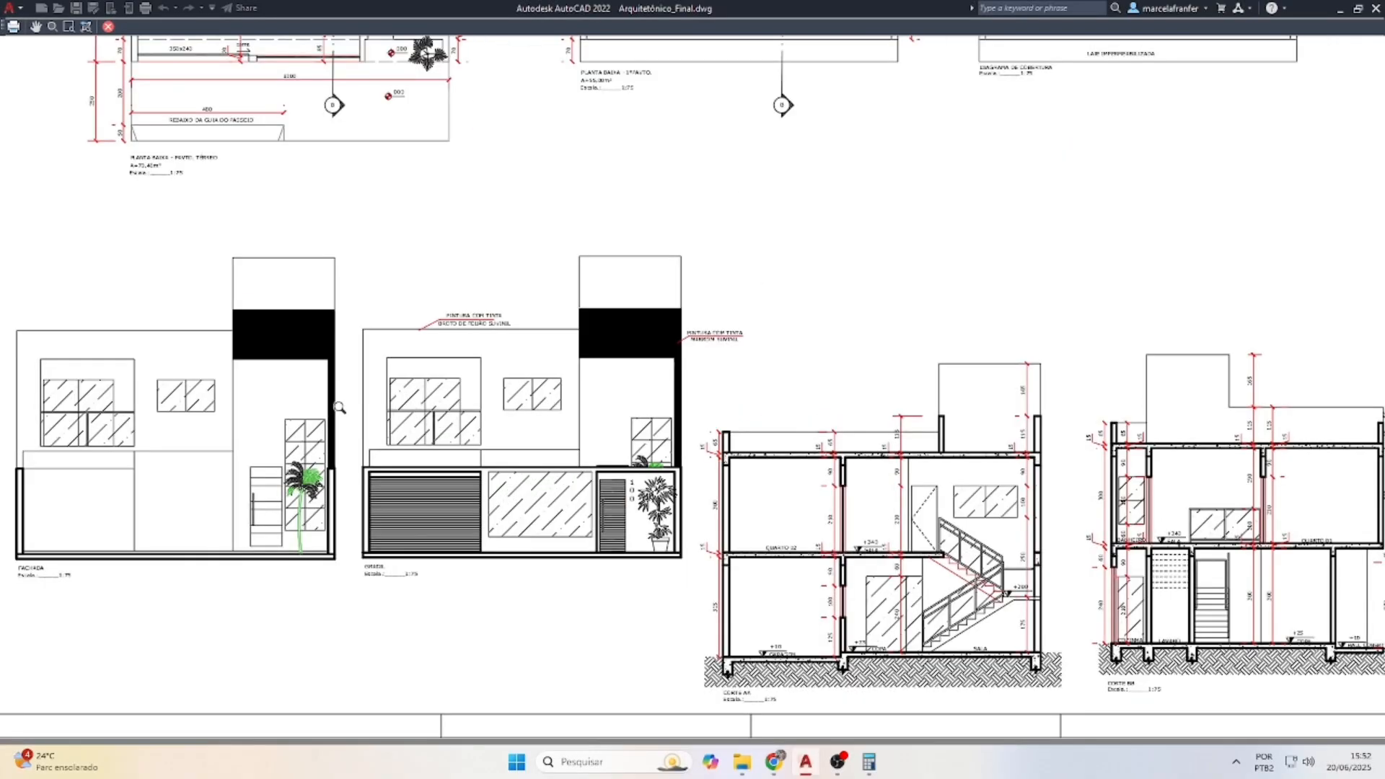
{"action": "scroll", "coordinate": [563, 371], "scroll_direction": "down", "scroll_amount": 4}
{"action": "scroll", "coordinate": [598, 405], "scroll_direction": "up", "scroll_amount": 4}
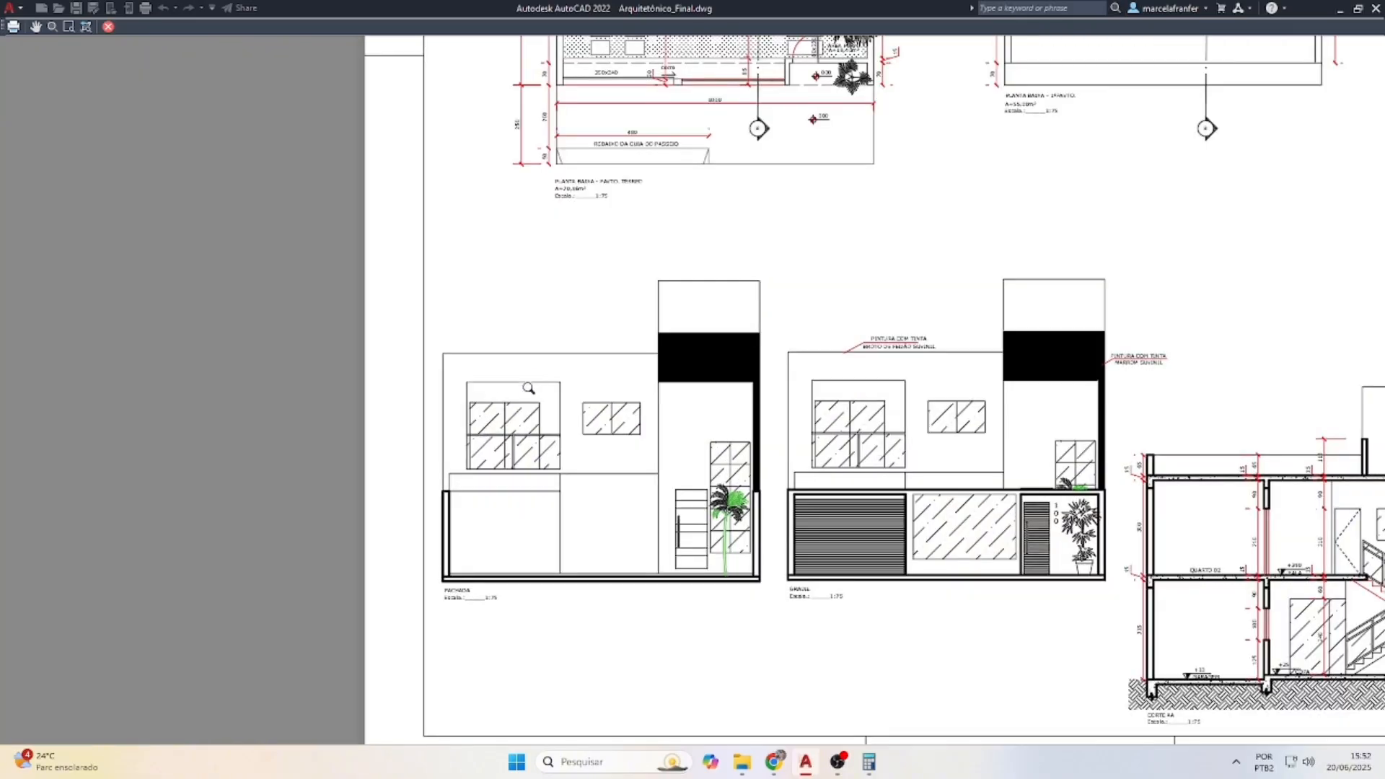
{"action": "scroll", "coordinate": [512, 447], "scroll_direction": "down", "scroll_amount": 4}
{"action": "scroll", "coordinate": [783, 315], "scroll_direction": "up", "scroll_amount": 3}
{"action": "scroll", "coordinate": [768, 277], "scroll_direction": "down", "scroll_amount": 3}
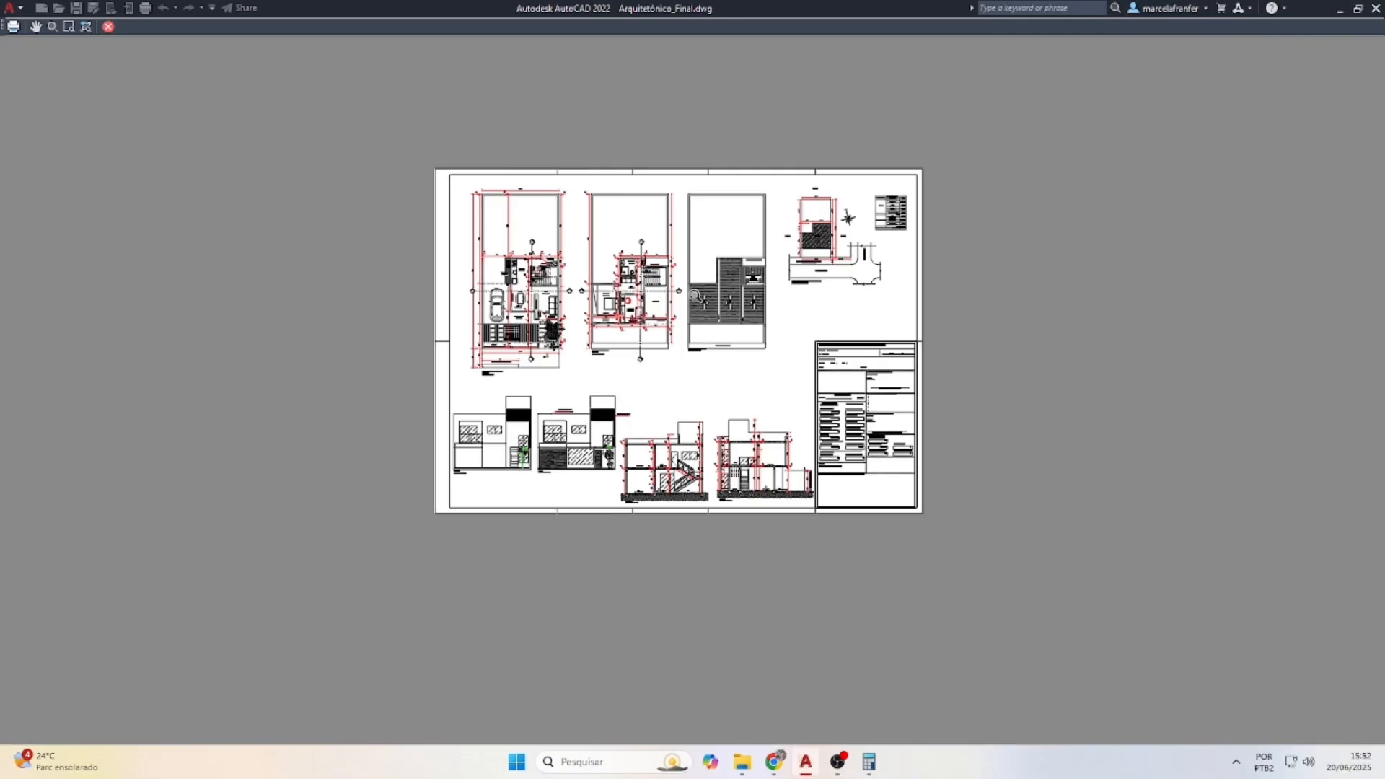
{"action": "scroll", "coordinate": [646, 344], "scroll_direction": "up", "scroll_amount": 2}
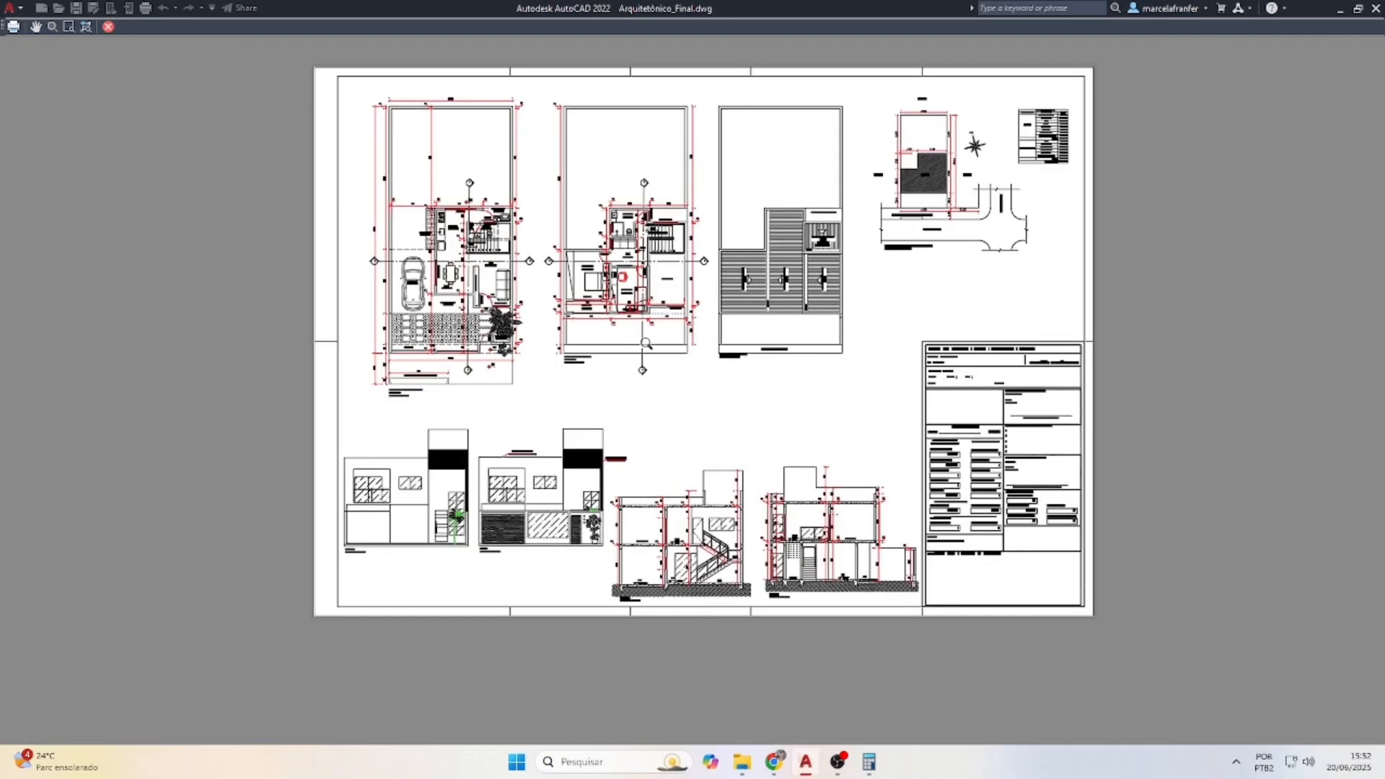
Plot to file, saving Arquitetônico_Final-Layout1.pdf into the Downloads folder
{"action": "left_click", "coordinate": [15, 27]}
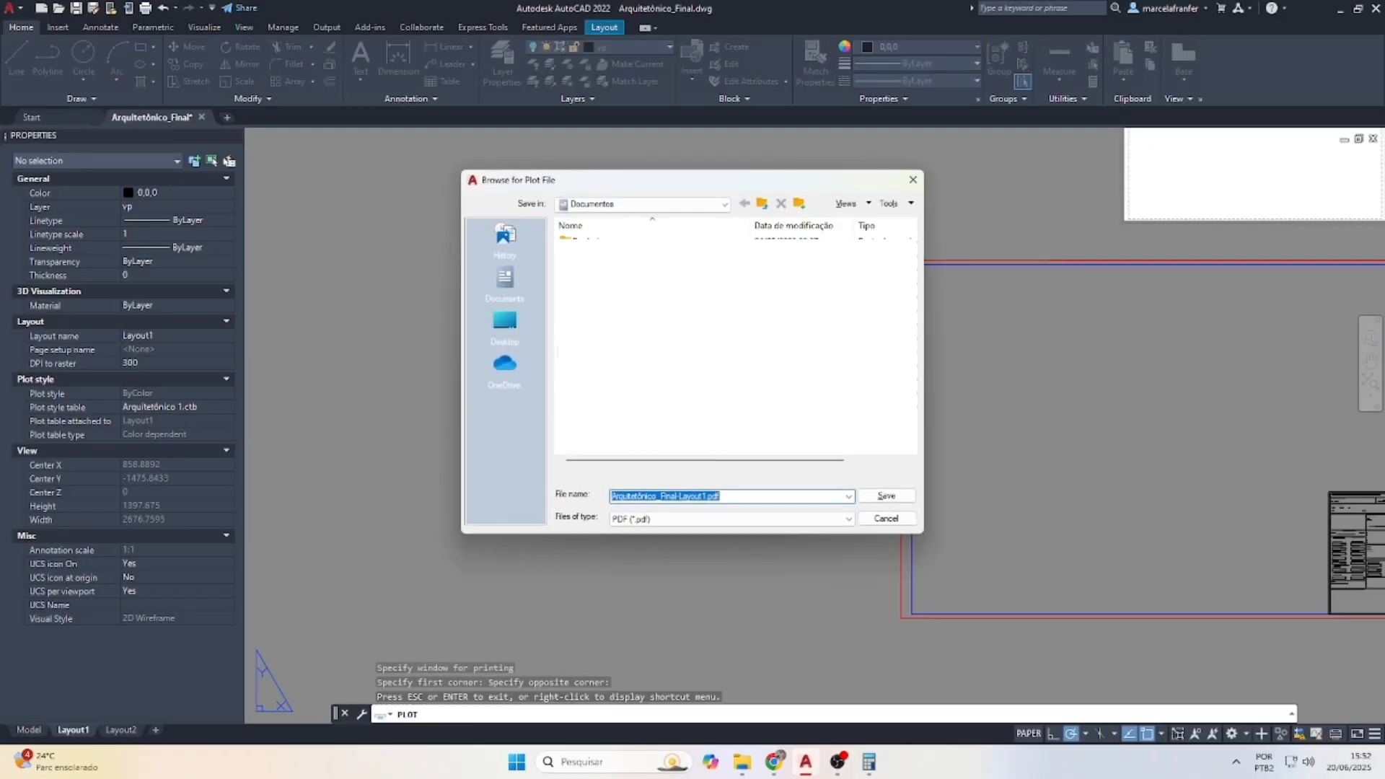
{"action": "left_click", "coordinate": [525, 369]}
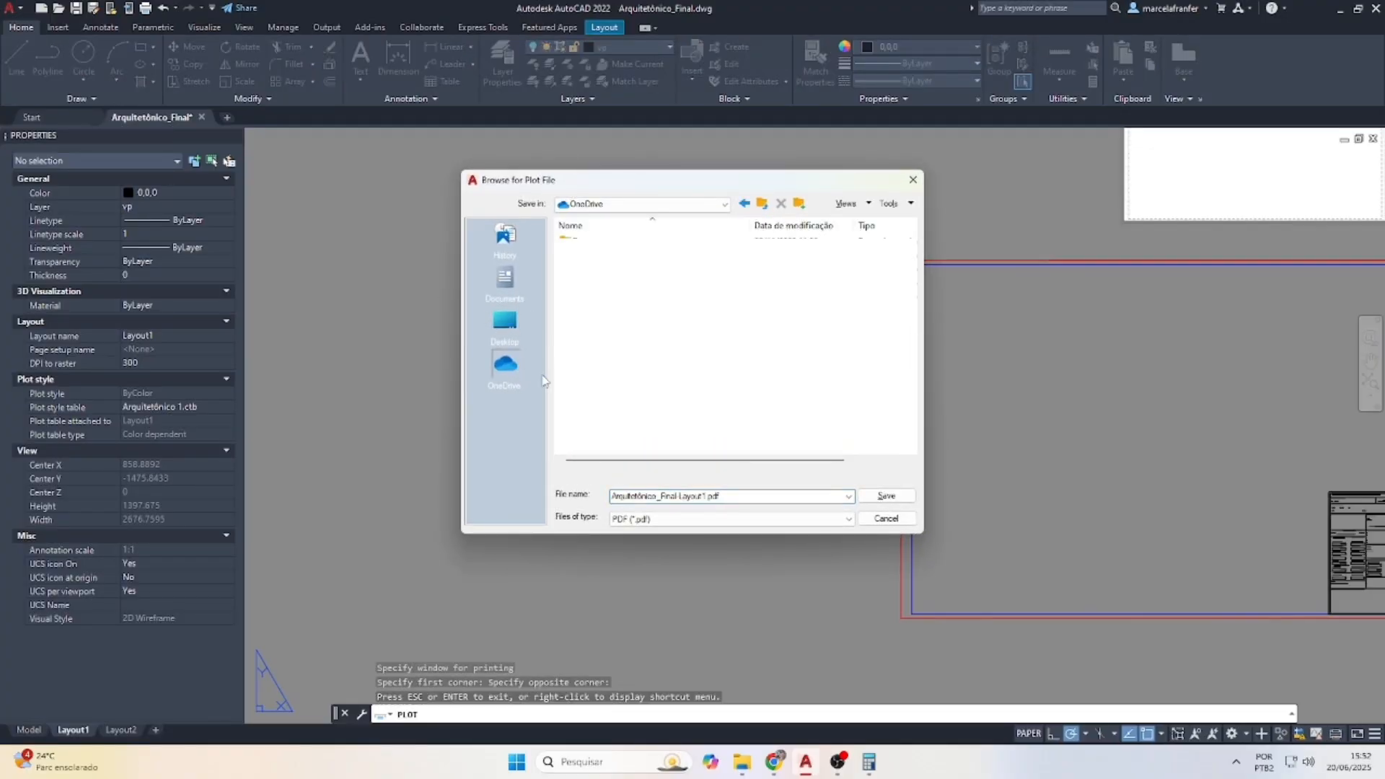
{"action": "left_click", "coordinate": [505, 321]}
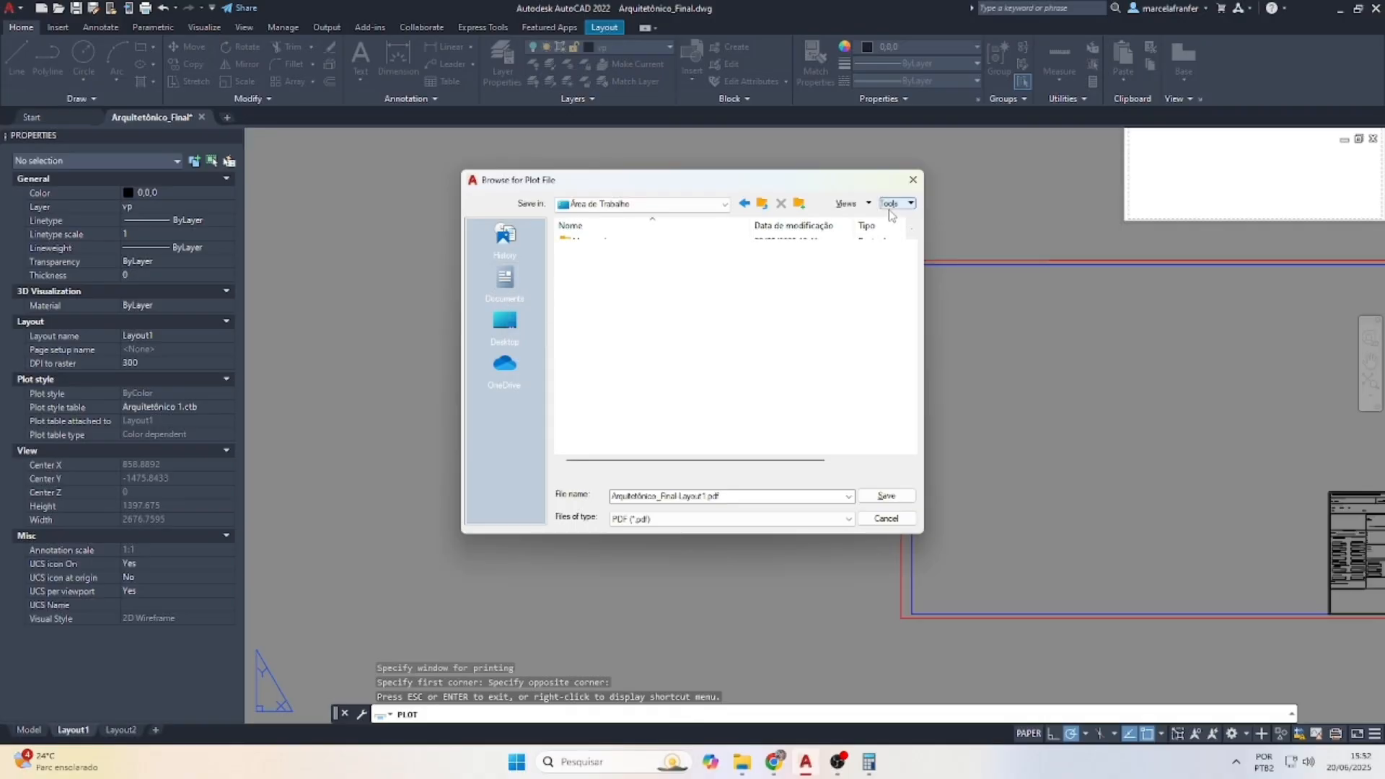
{"action": "triple_click", "coordinate": [775, 496]}
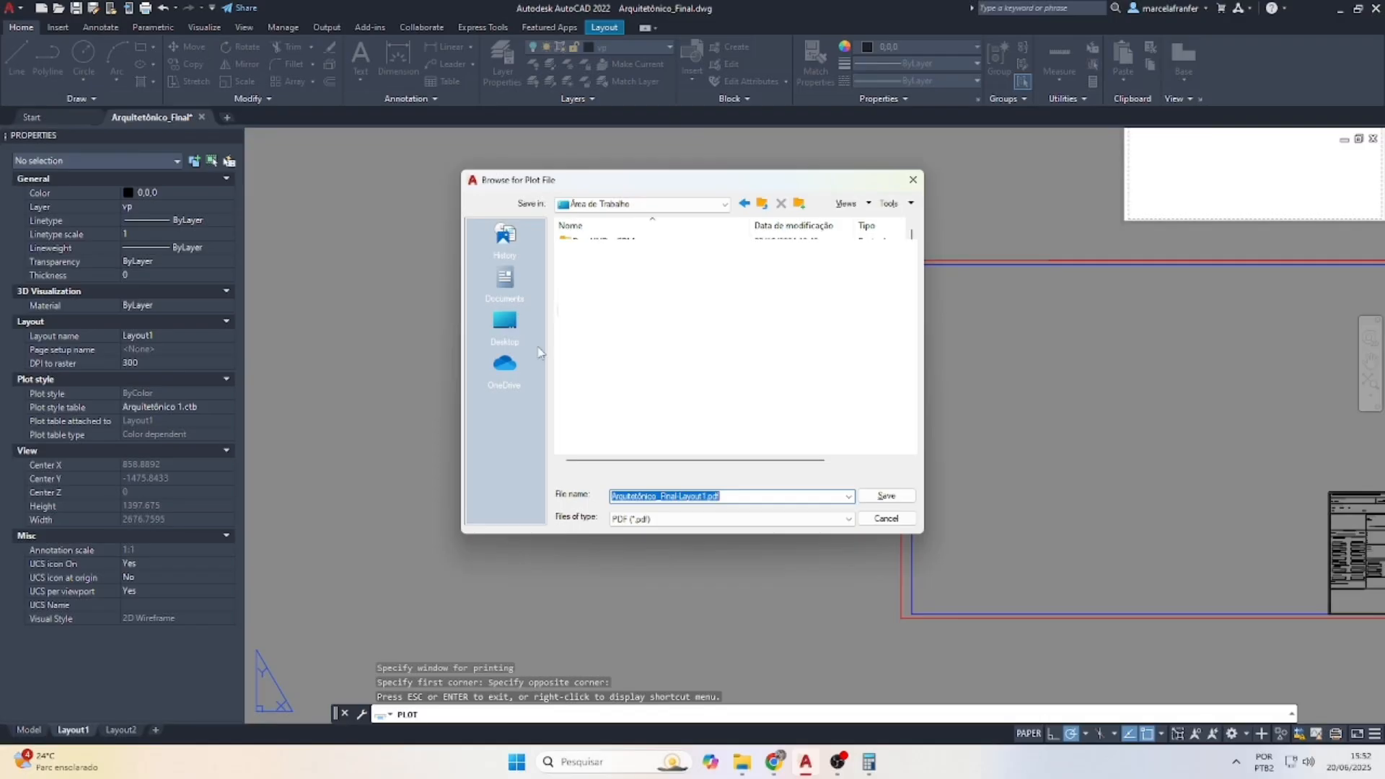
{"action": "left_click", "coordinate": [505, 321]}
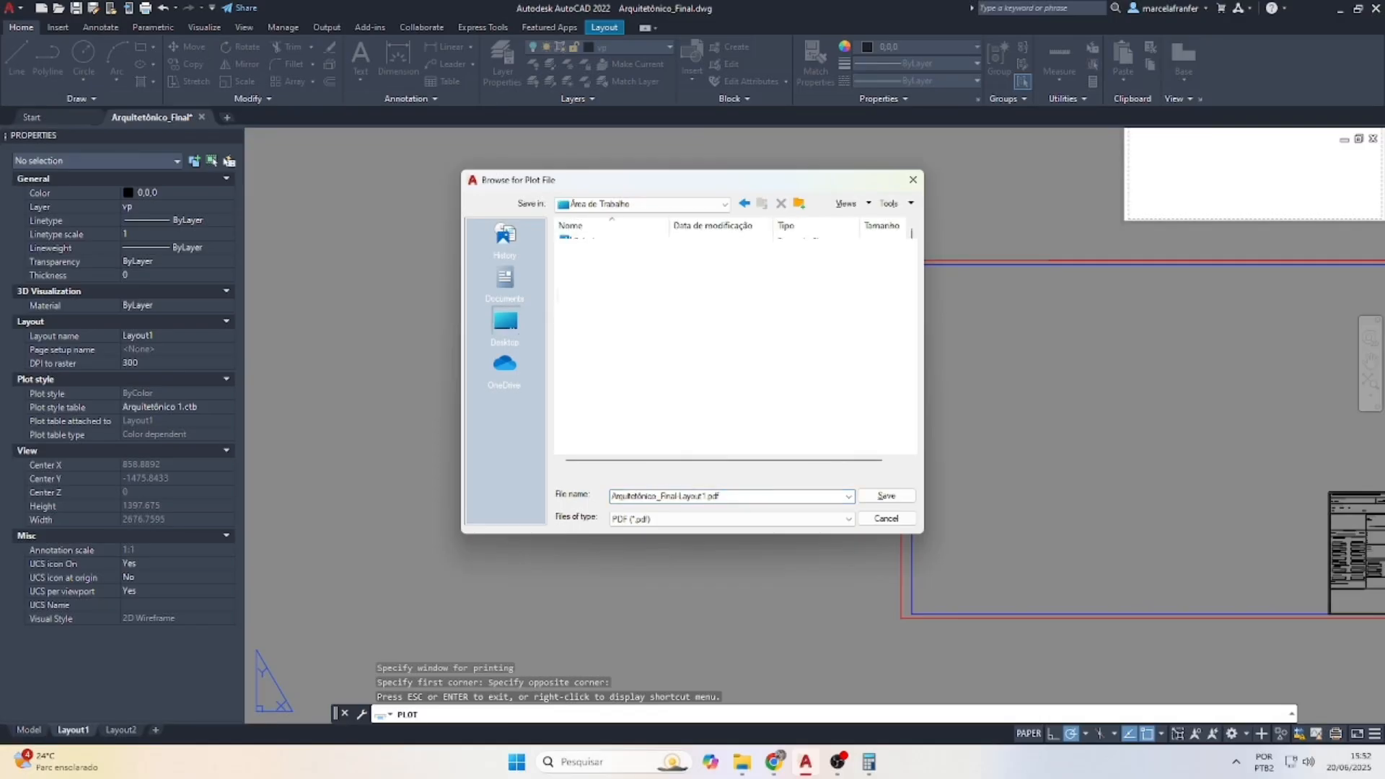
{"action": "double_click", "coordinate": [593, 296]}
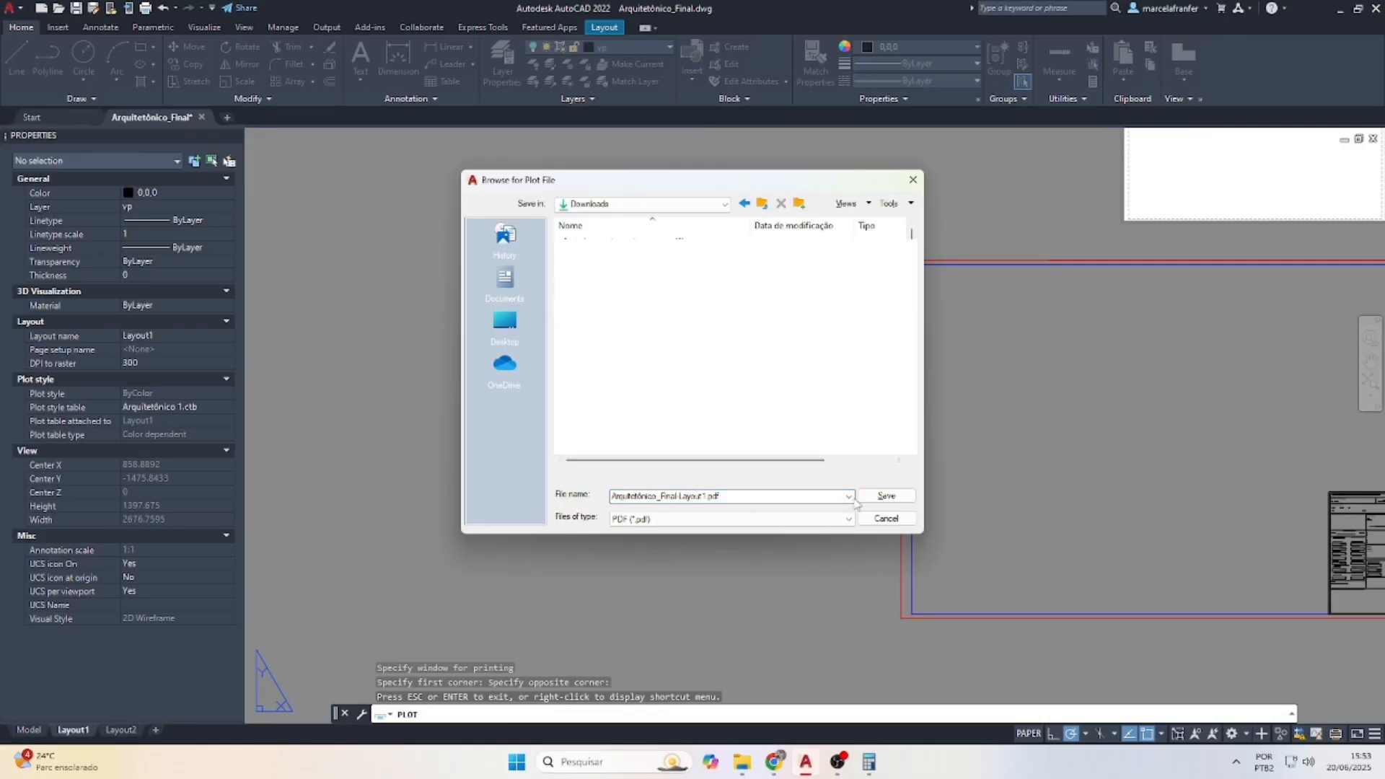
{"action": "left_click", "coordinate": [889, 497]}
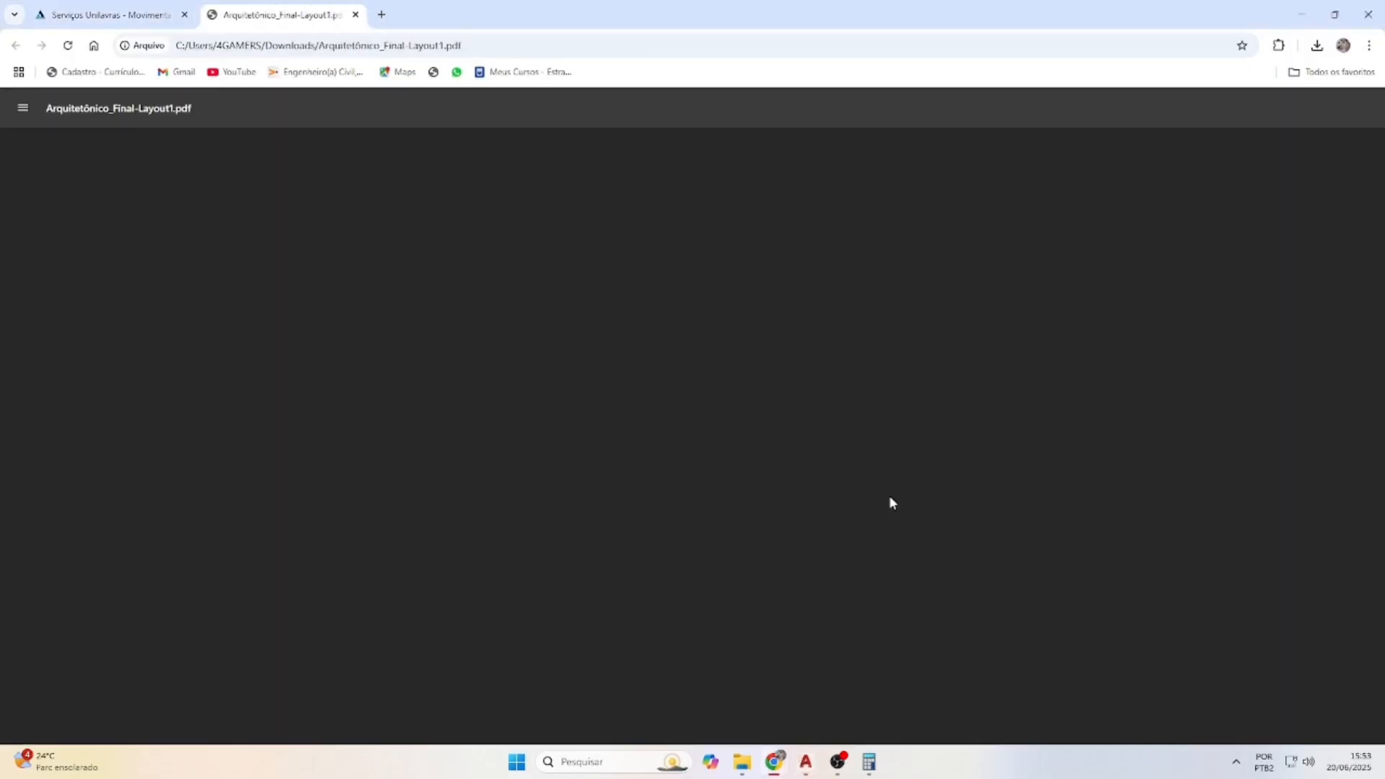
Scroll through the plotted PDF sheet in Chrome, then switch back to AutoCAD
{"action": "scroll", "coordinate": [749, 320], "scroll_direction": "down", "scroll_amount": 5}
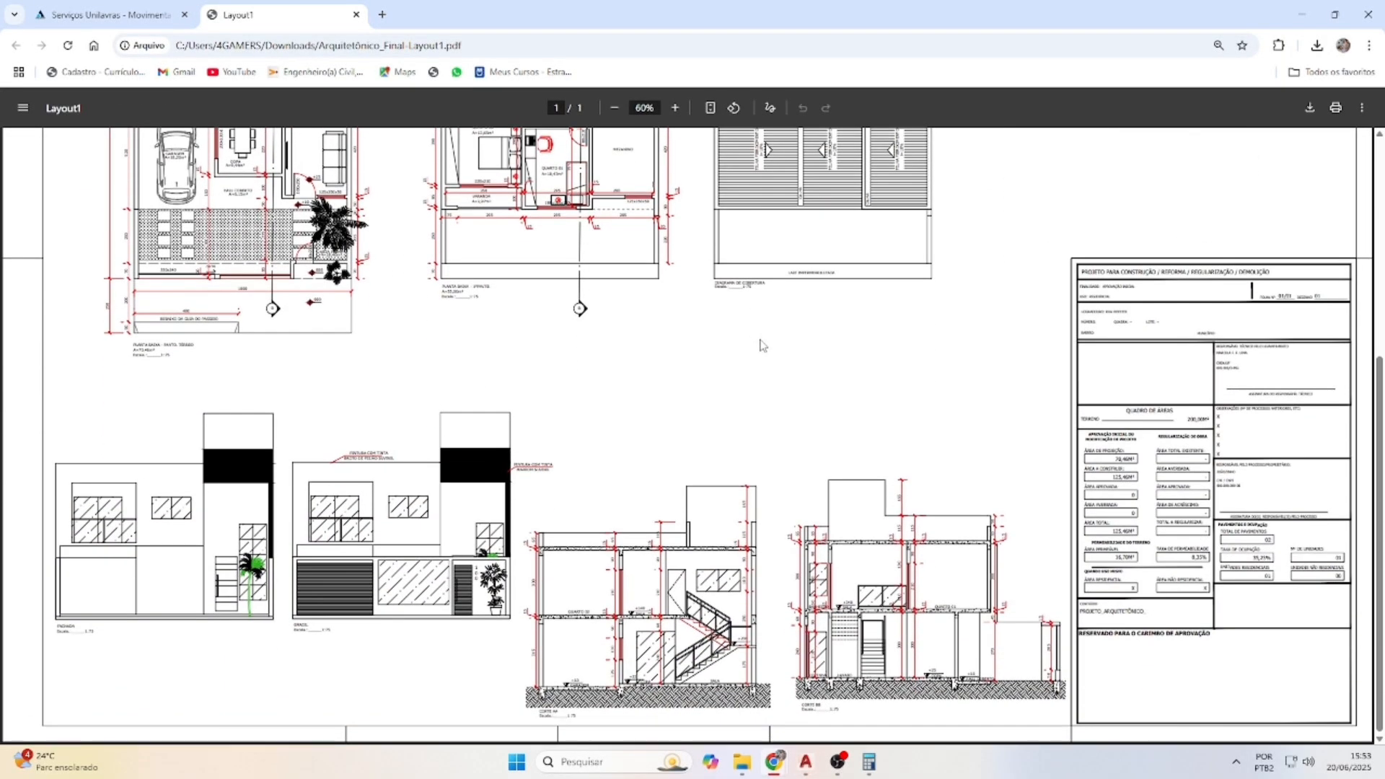
{"action": "scroll", "coordinate": [774, 393], "scroll_direction": "up", "scroll_amount": 5}
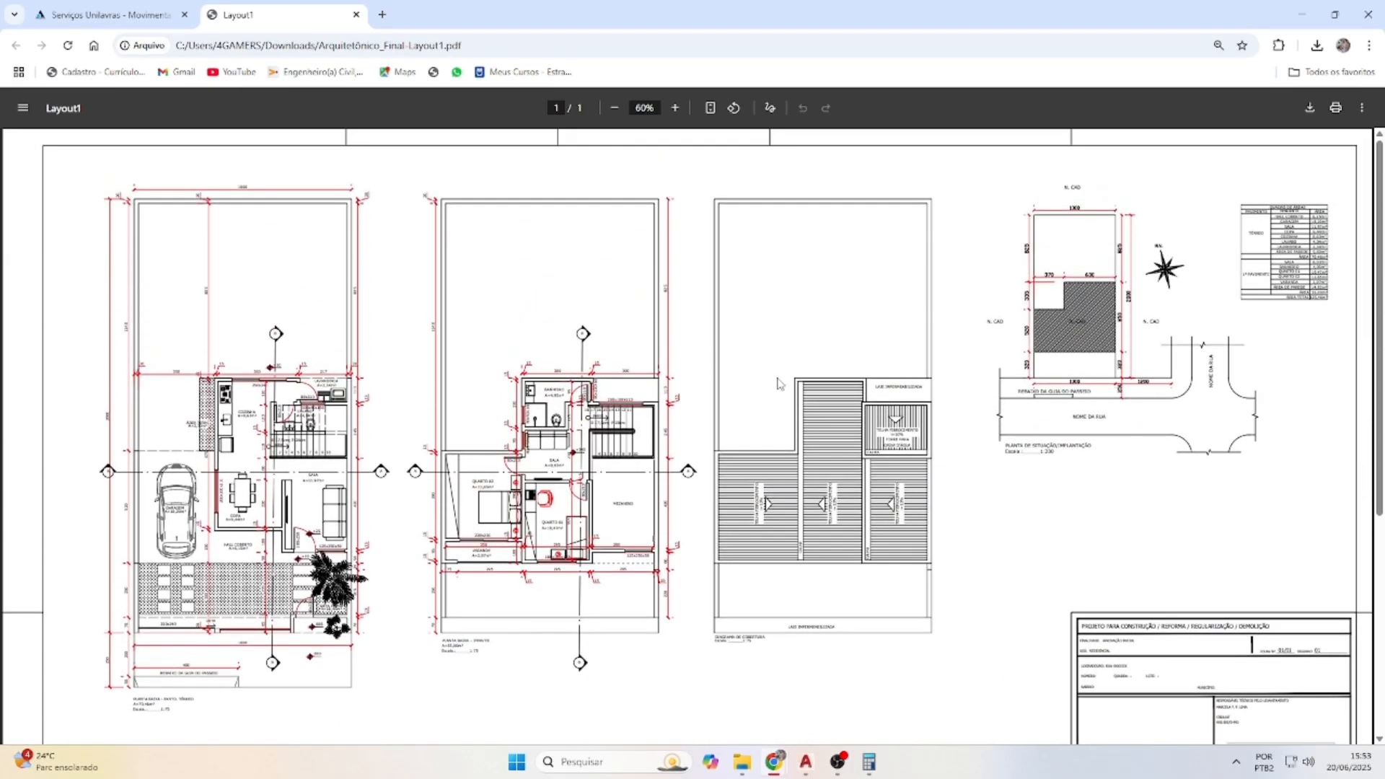
{"action": "scroll", "coordinate": [777, 383], "scroll_direction": "down", "scroll_amount": 5}
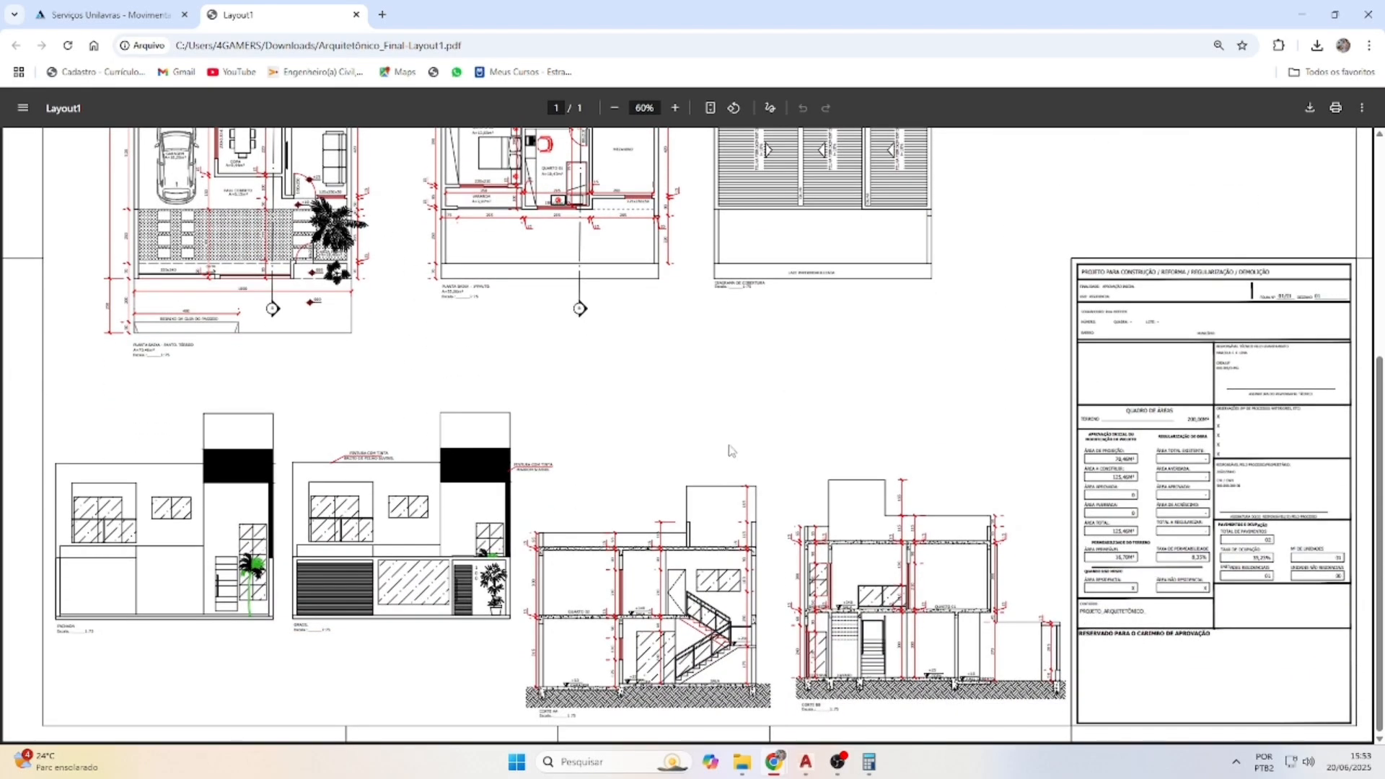
{"action": "scroll", "coordinate": [725, 443], "scroll_direction": "up", "scroll_amount": 5}
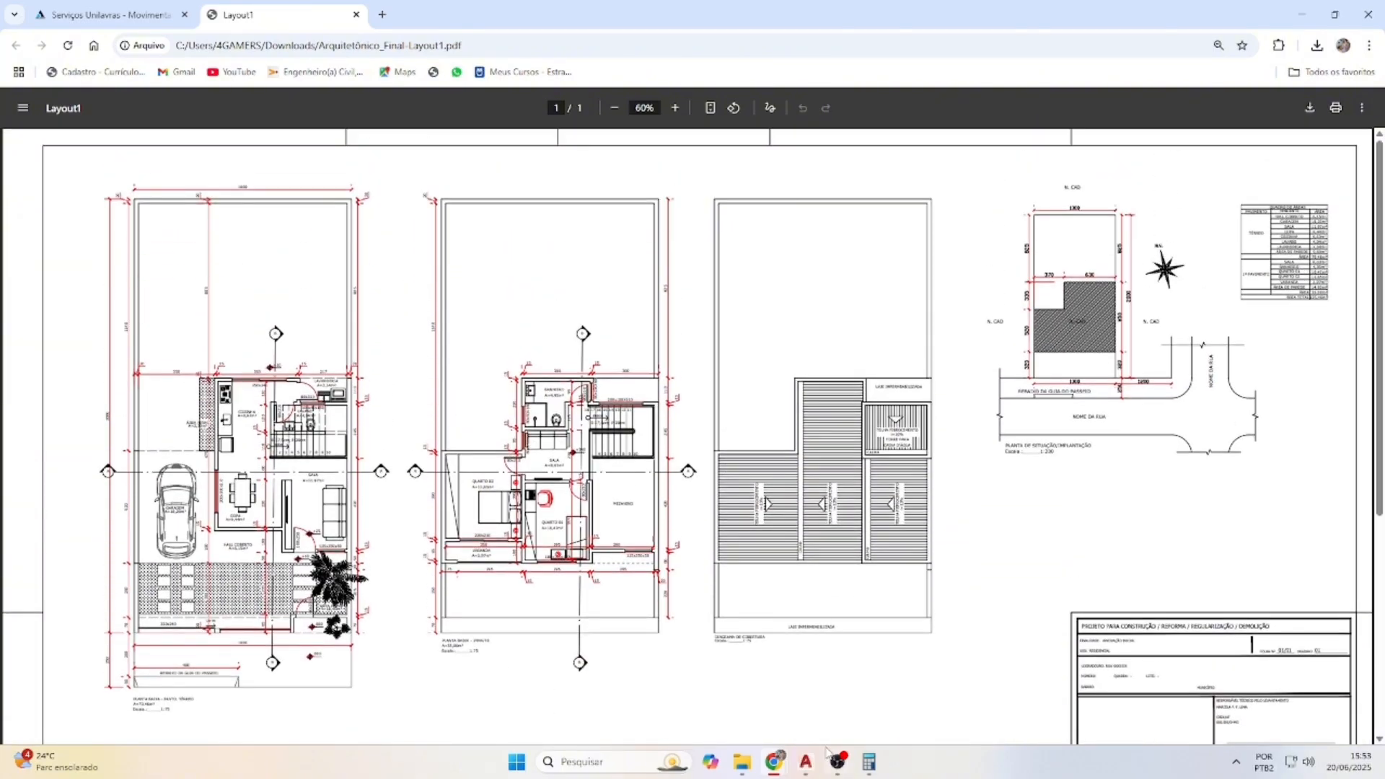
{"action": "left_click", "coordinate": [809, 761]}
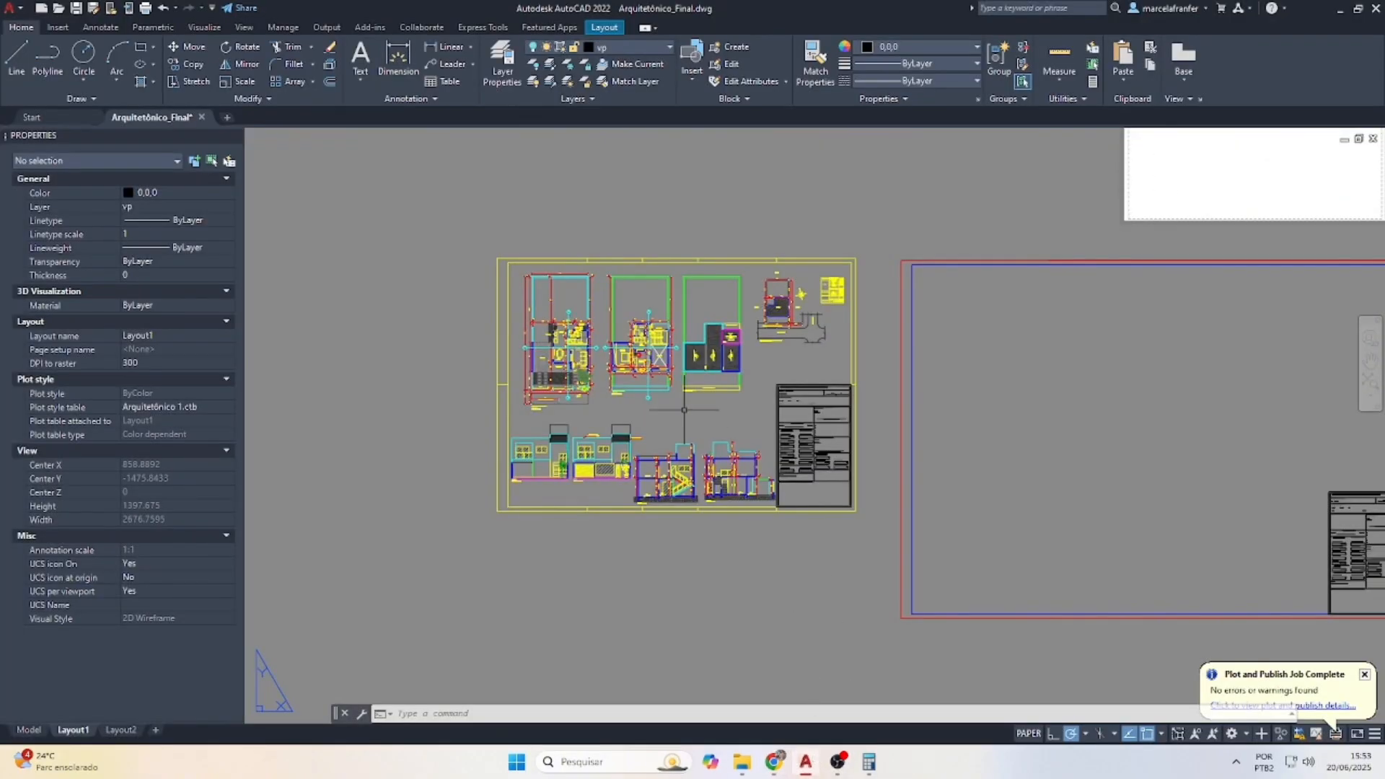
Zoom the Layout1 view to fit the whole sheet
{"action": "scroll", "coordinate": [669, 354], "scroll_direction": "up", "scroll_amount": 4}
{"action": "scroll", "coordinate": [668, 354], "scroll_direction": "down", "scroll_amount": 2}
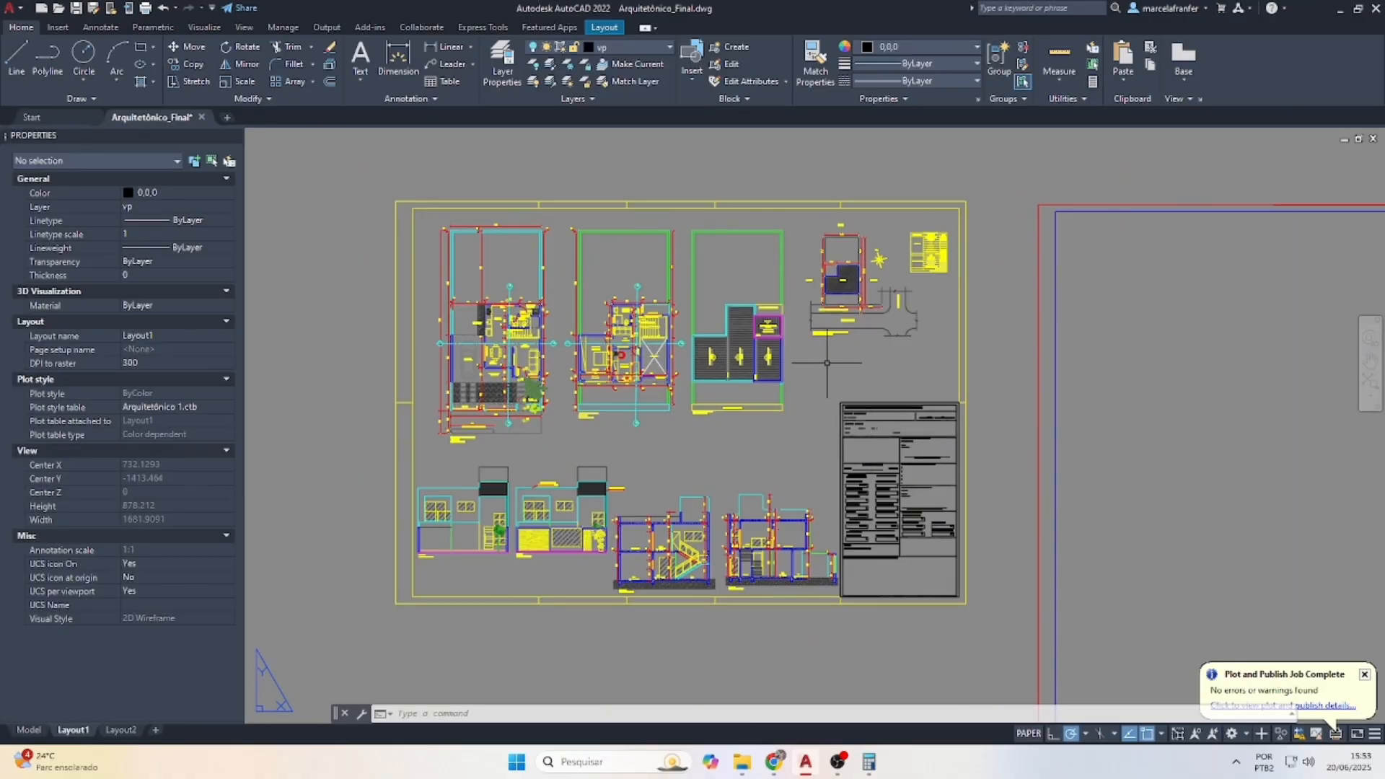
Run PLOT and switch the plot style table to Hidro.ctb
{"action": "type", "text": "plot"}
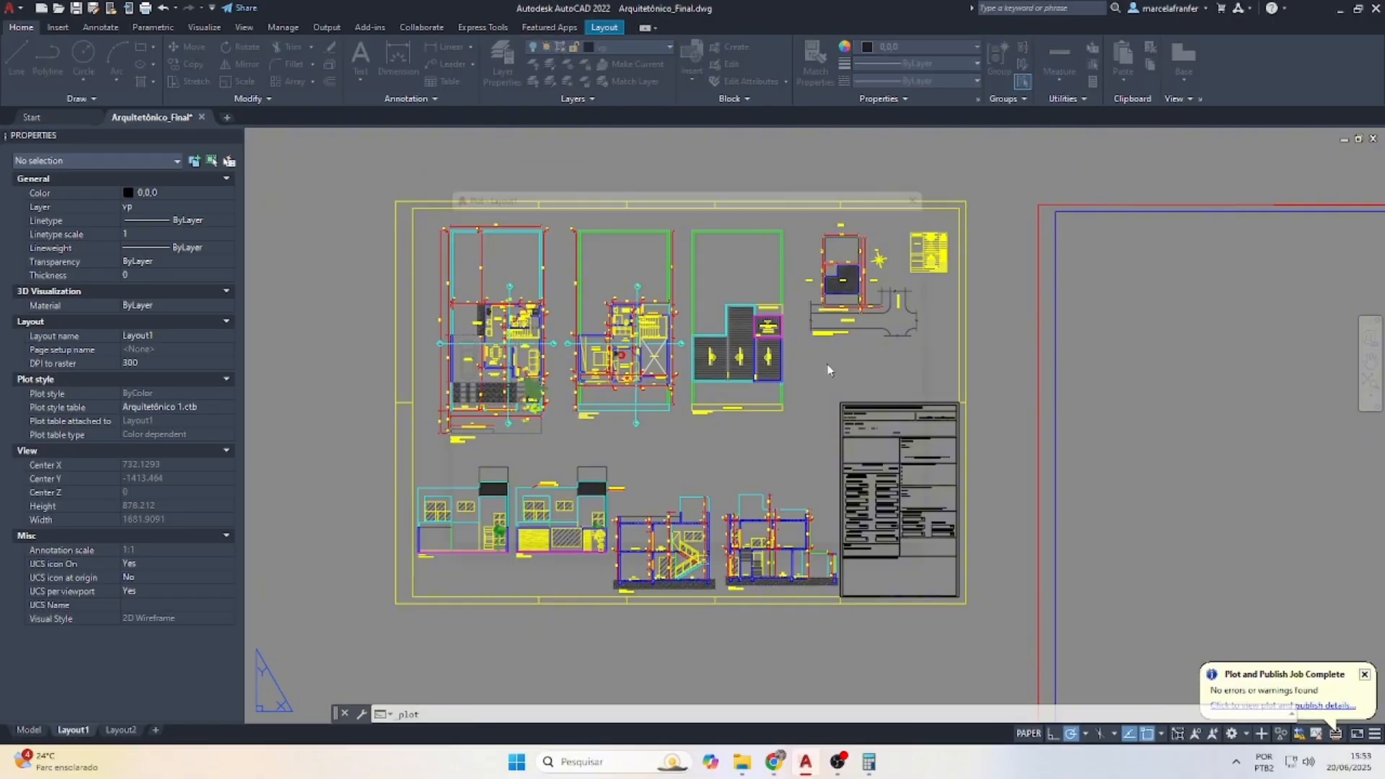
{"action": "key", "text": "Return"}
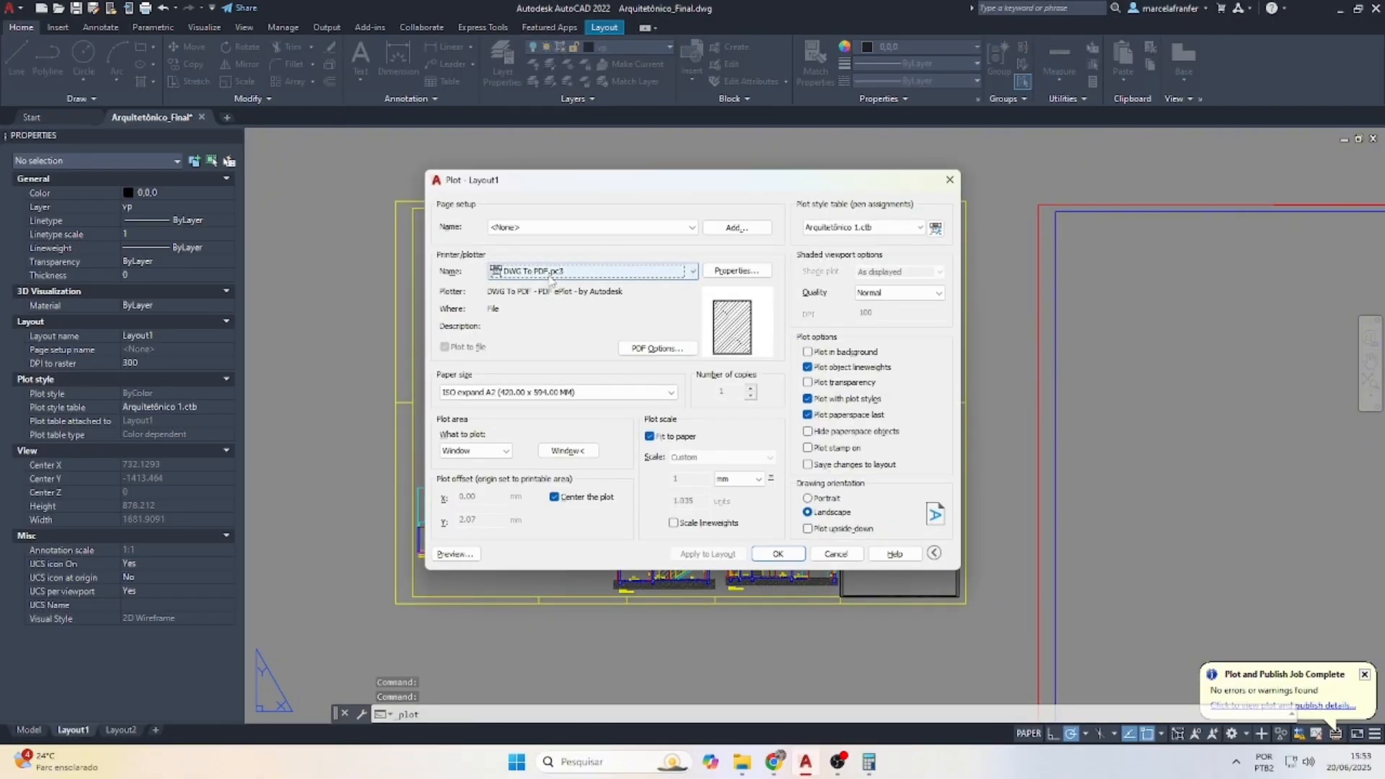
{"action": "left_click", "coordinate": [845, 228]}
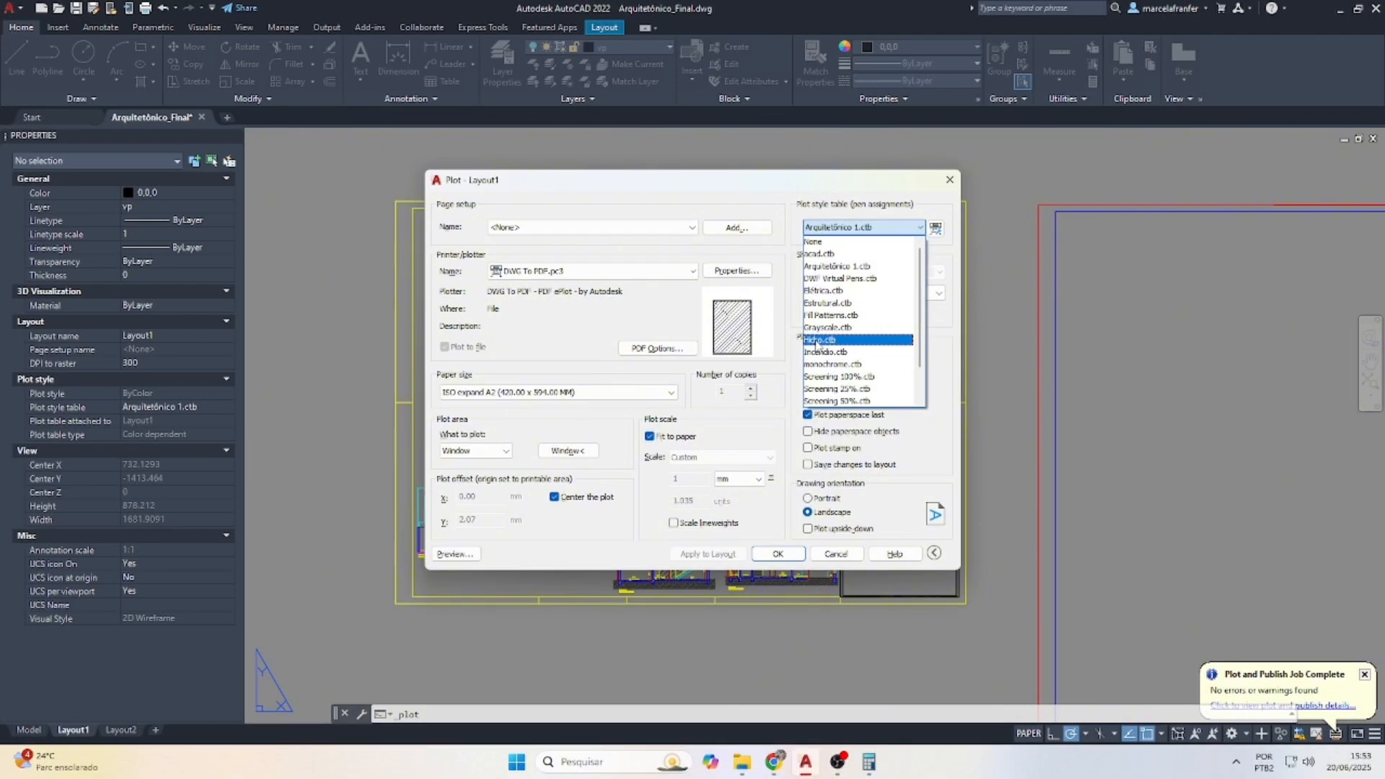
{"action": "left_click", "coordinate": [818, 342]}
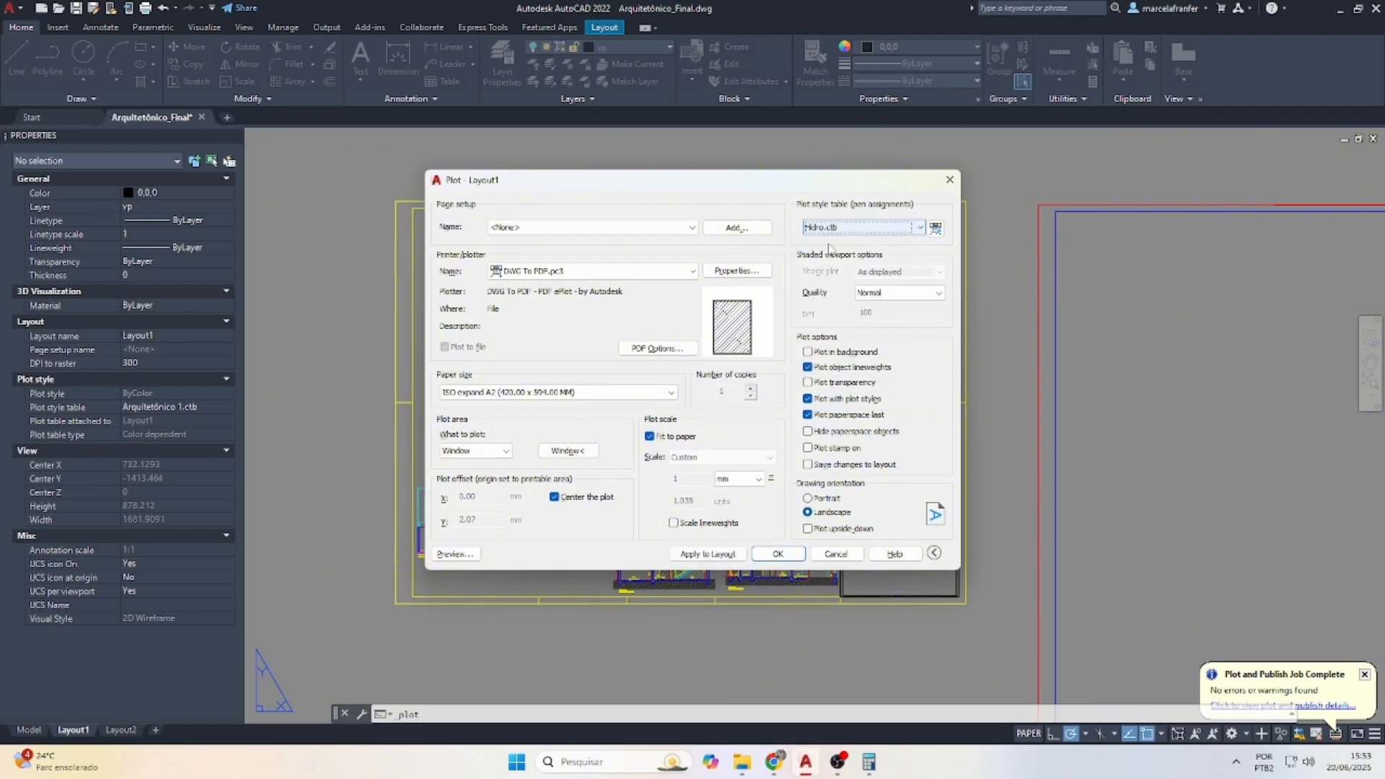
{"action": "left_click", "coordinate": [519, 392]}
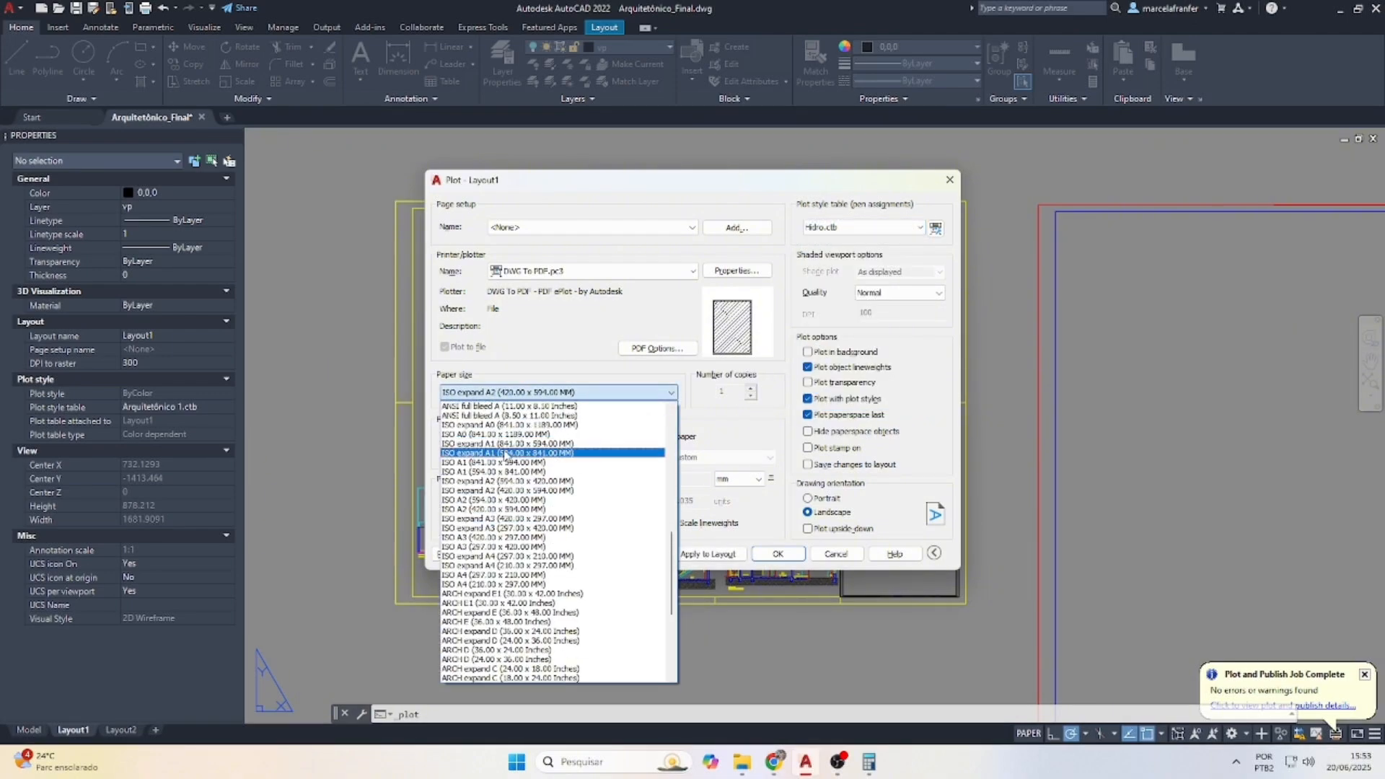
Choose ISO full bleed A1, re-pick the plot window around the sheet, apply to Layout1, and preview
{"action": "scroll", "coordinate": [505, 456], "scroll_direction": "up", "scroll_amount": 13}
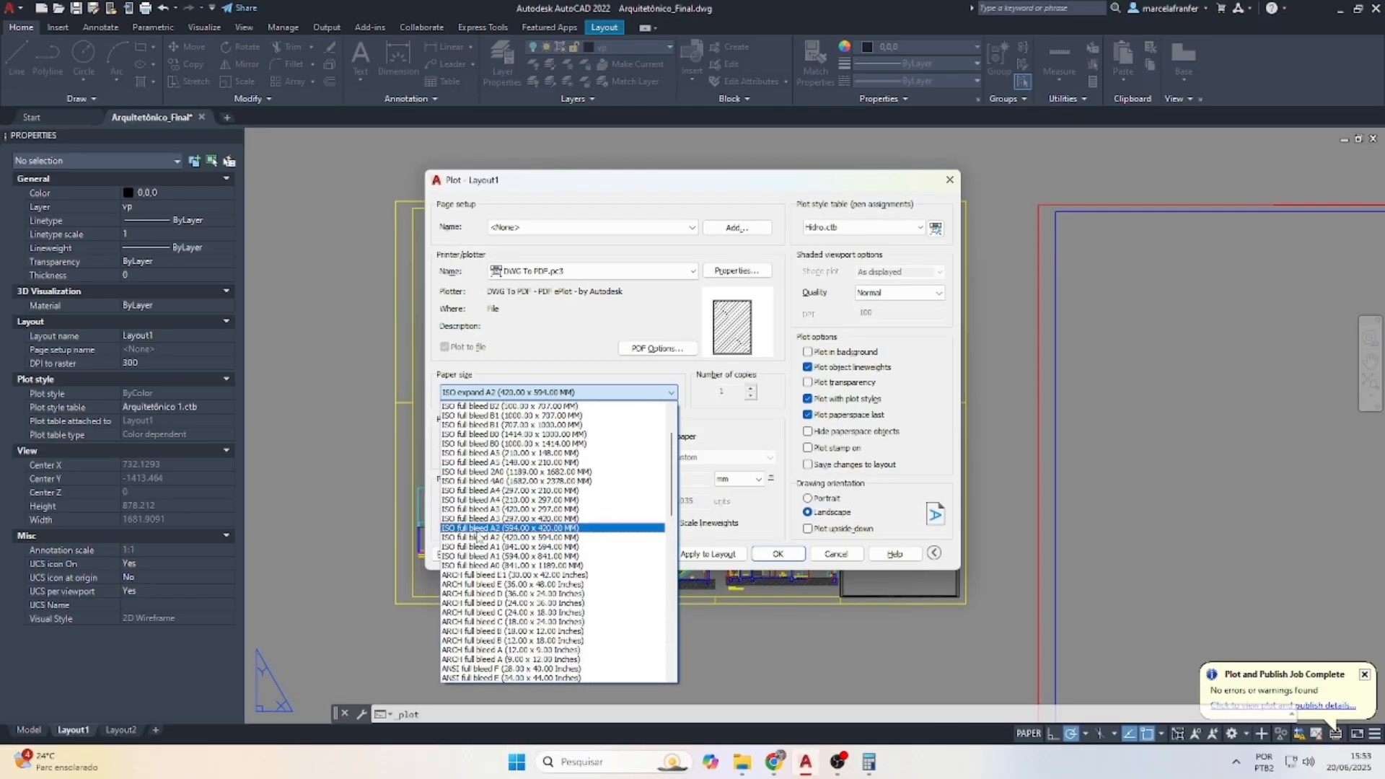
{"action": "left_click", "coordinate": [491, 556]}
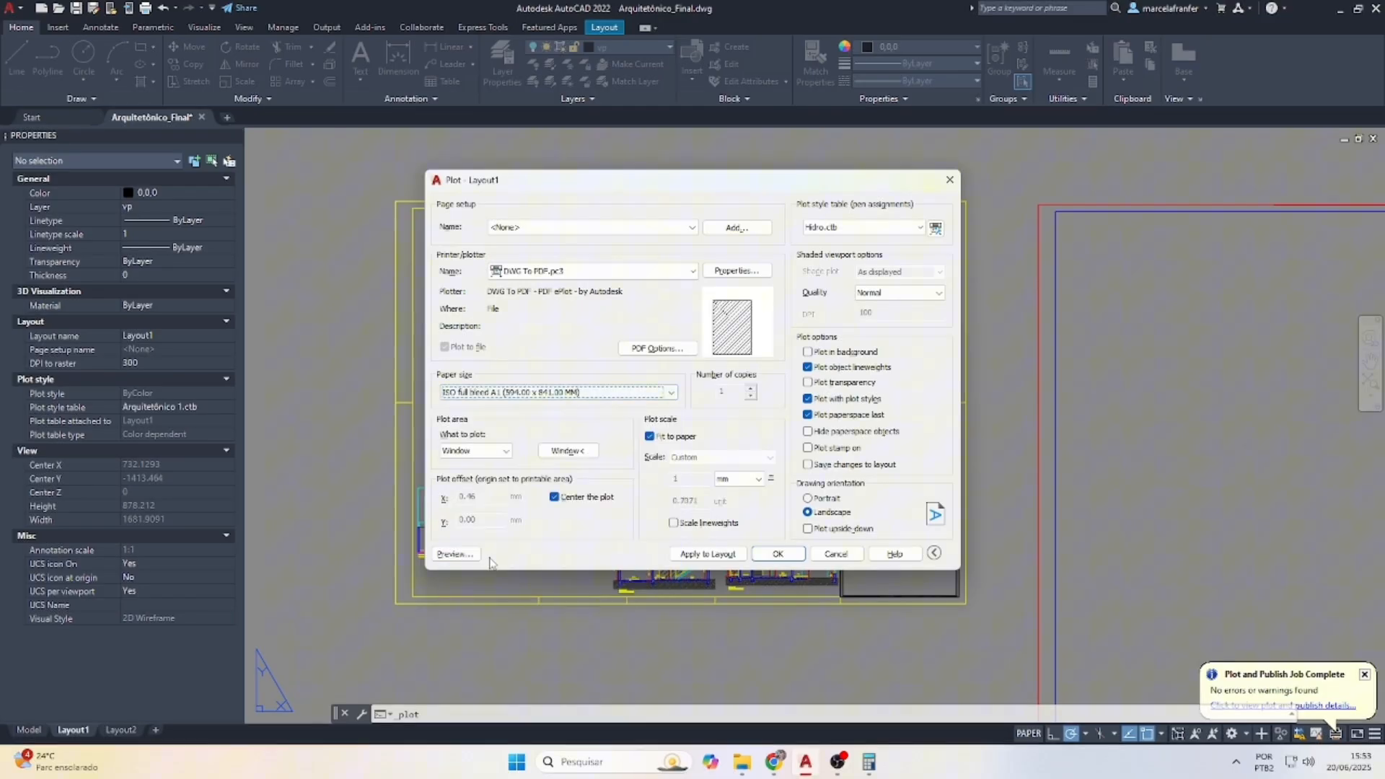
{"action": "left_click", "coordinate": [569, 451]}
{"action": "left_click", "coordinate": [396, 603]}
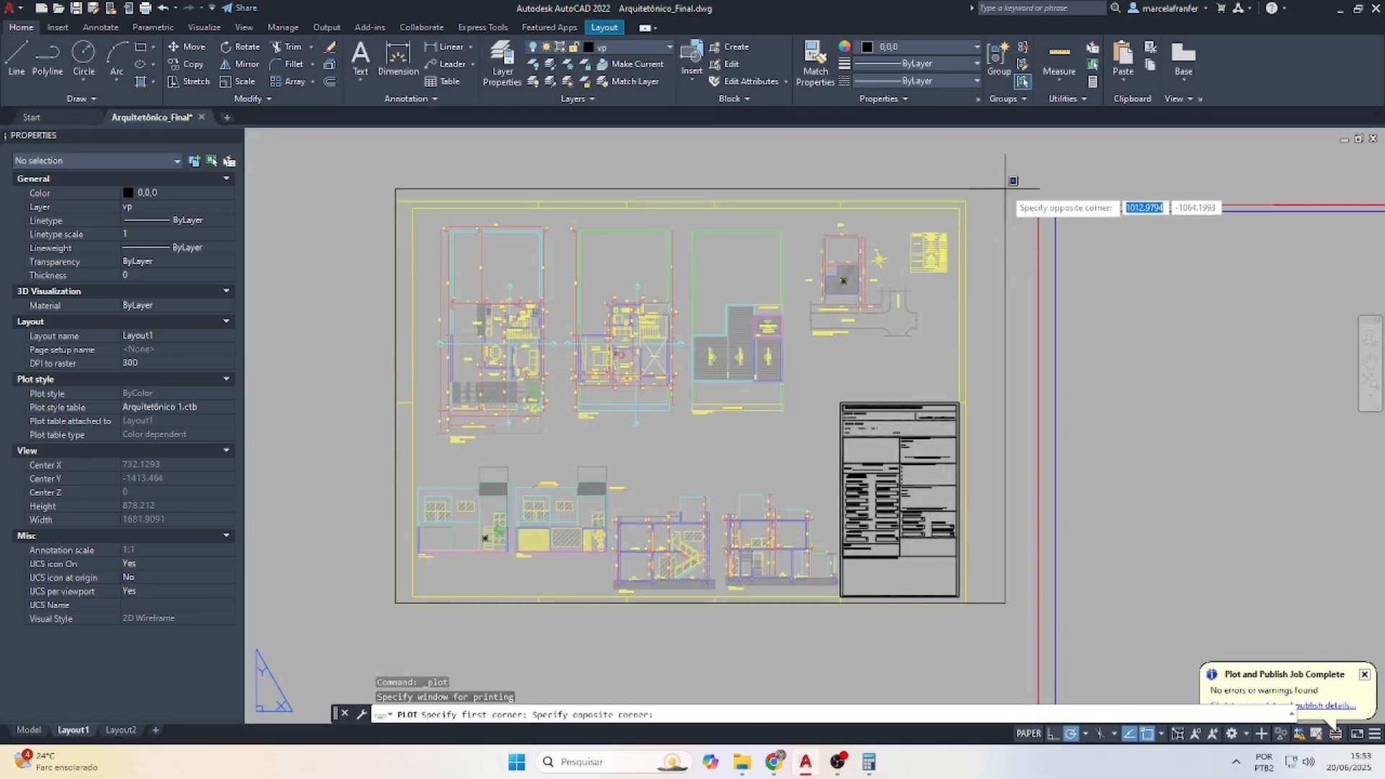
{"action": "left_click", "coordinate": [1005, 189]}
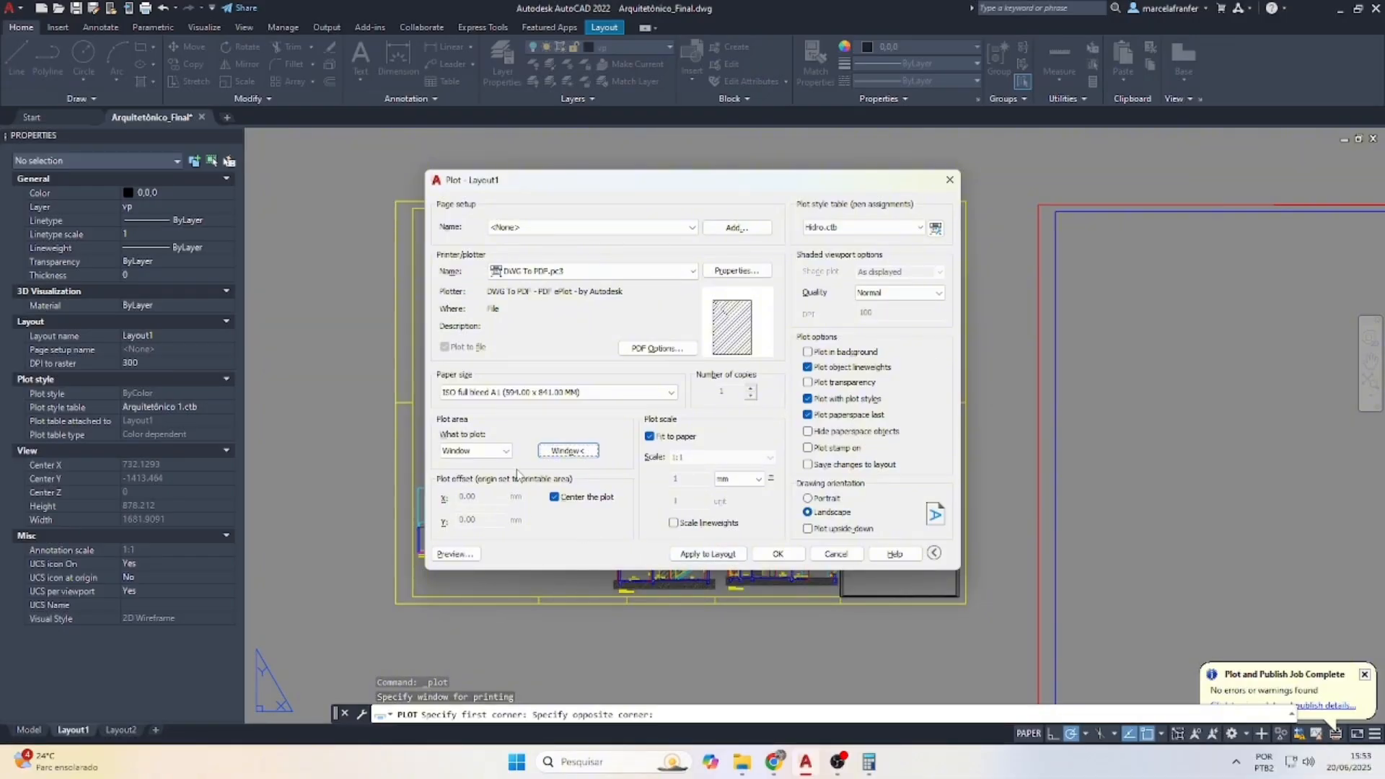
{"action": "left_click", "coordinate": [707, 554]}
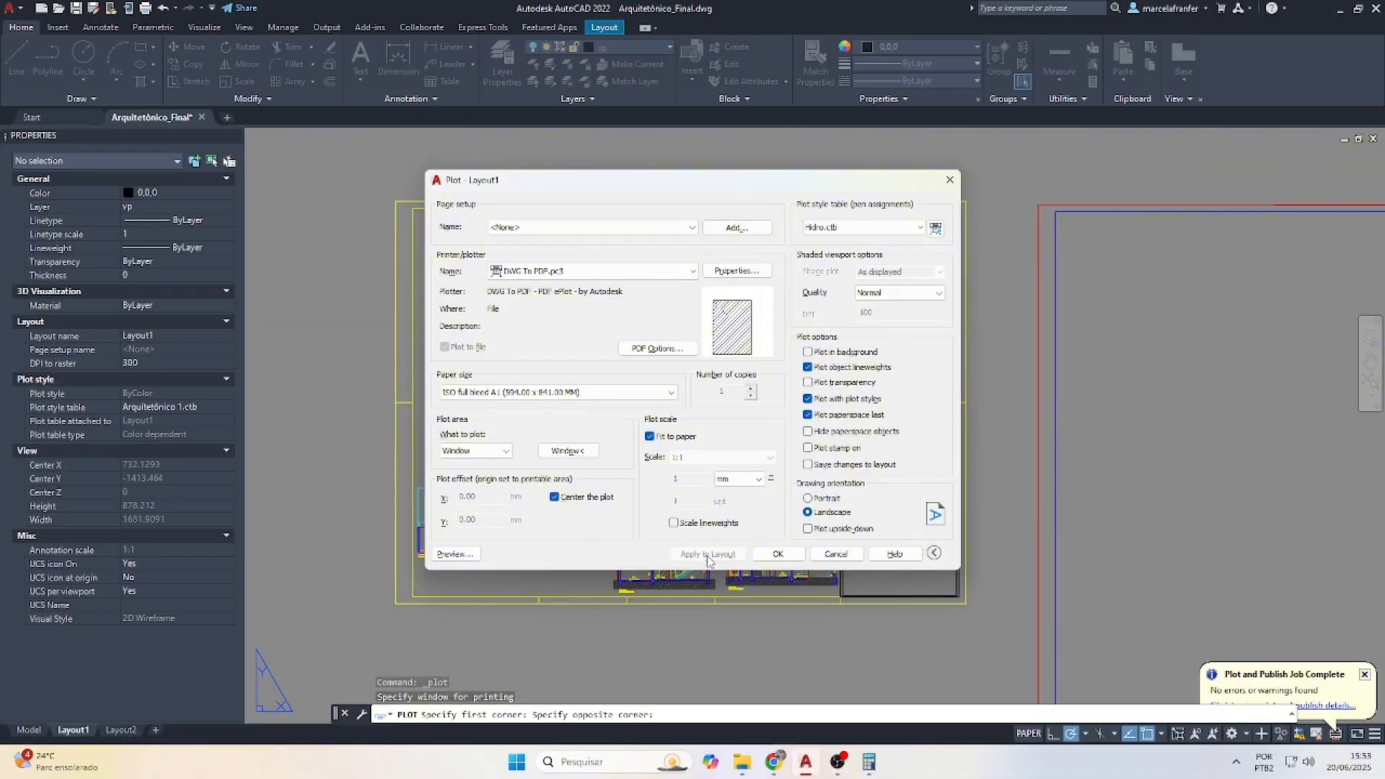
{"action": "left_click", "coordinate": [470, 554]}
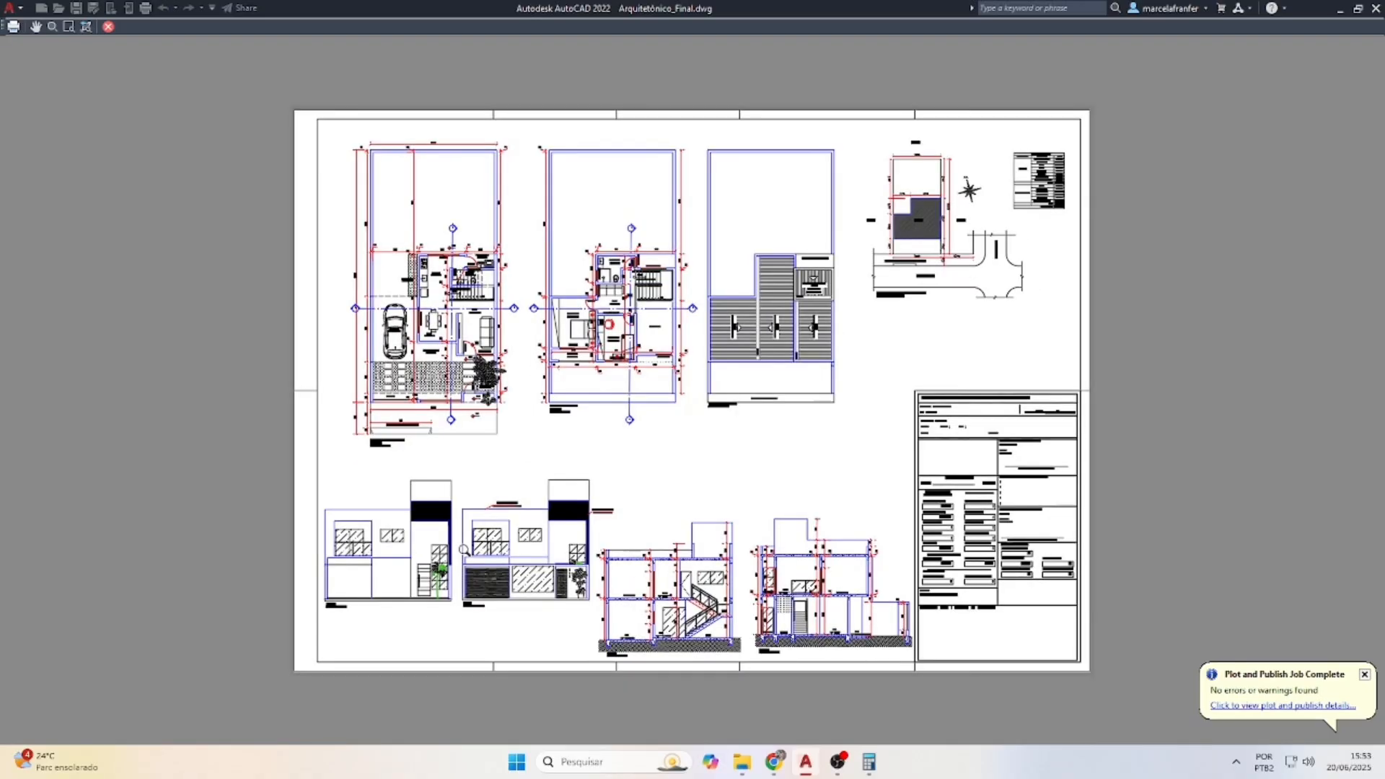
Zoom in and out across the full-sheet preview, then close it back to the Plot dialog
{"action": "scroll", "coordinate": [541, 141], "scroll_direction": "up", "scroll_amount": 4}
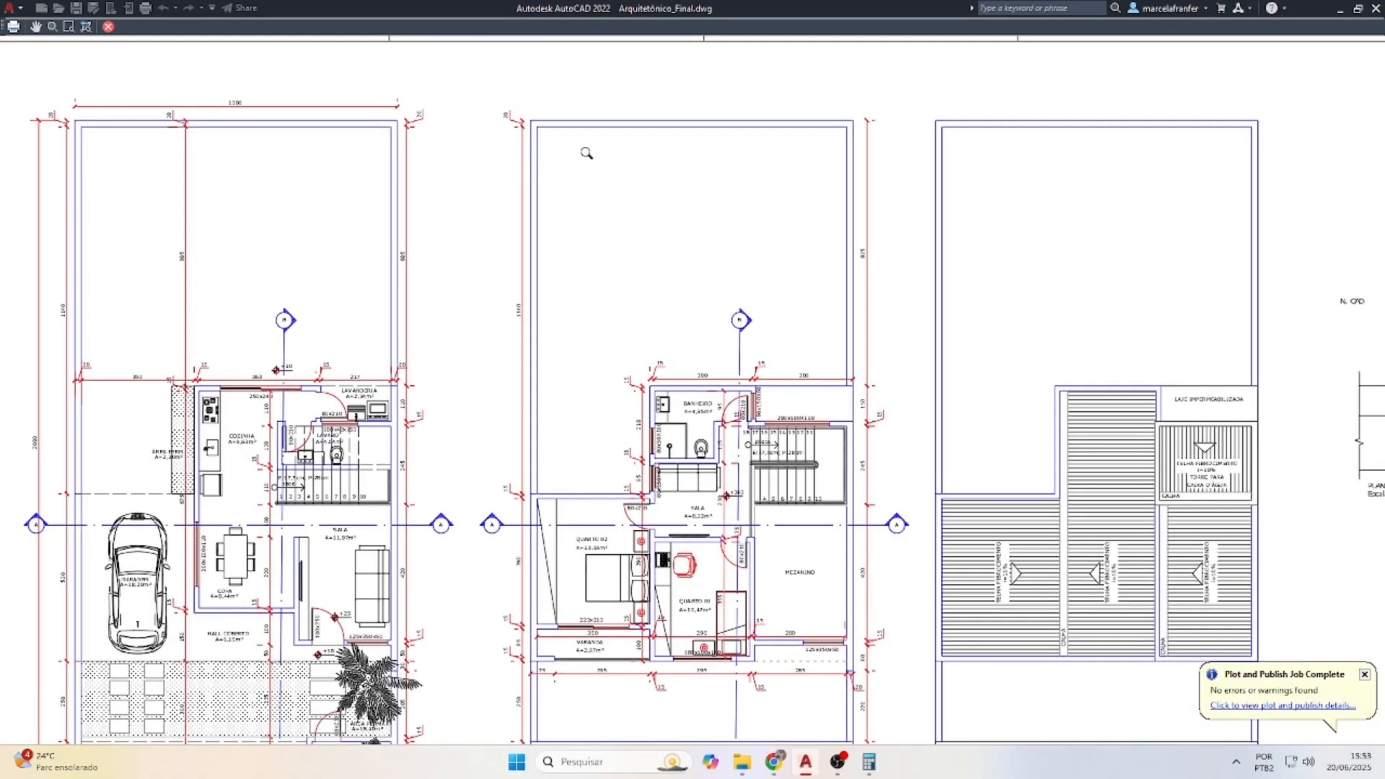
{"action": "scroll", "coordinate": [699, 149], "scroll_direction": "down", "scroll_amount": 4}
{"action": "scroll", "coordinate": [833, 615], "scroll_direction": "up", "scroll_amount": 2}
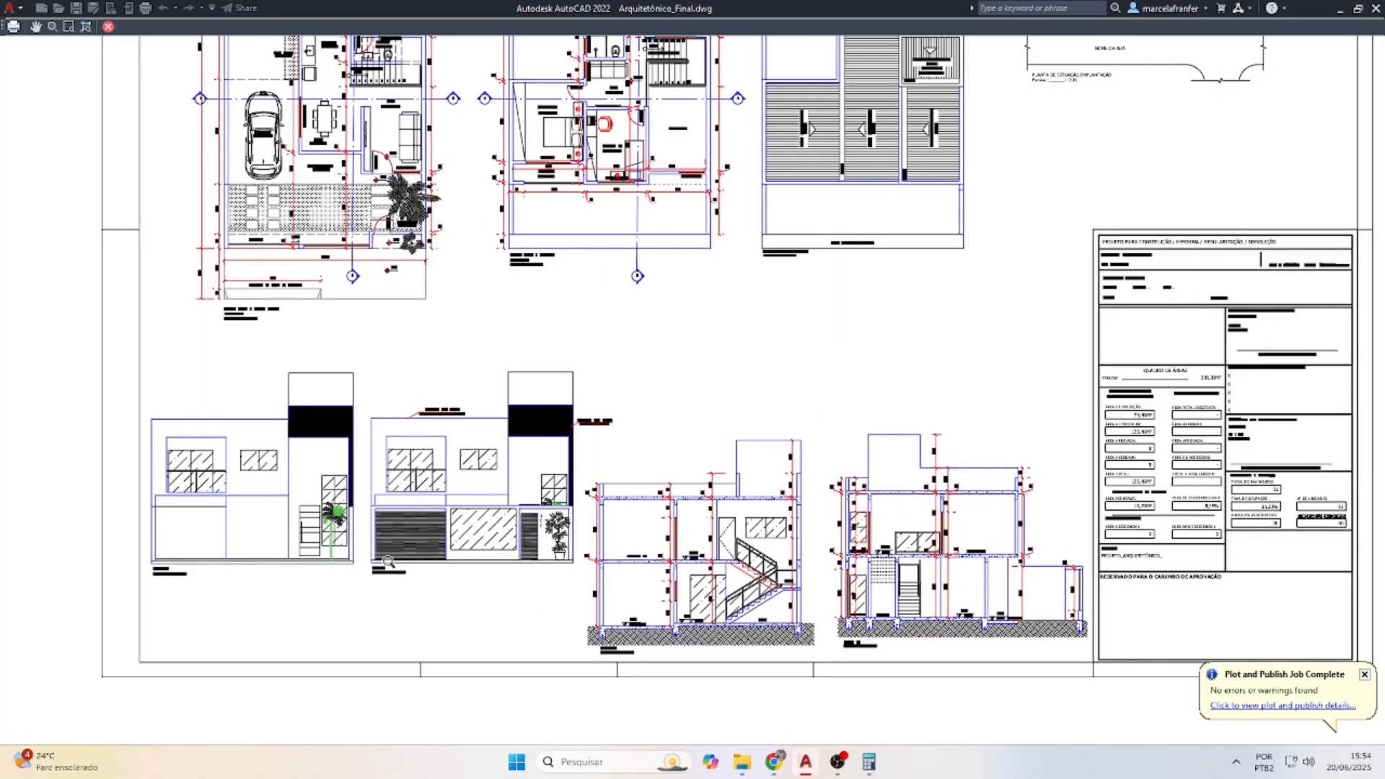
{"action": "scroll", "coordinate": [388, 561], "scroll_direction": "up", "scroll_amount": 4}
{"action": "scroll", "coordinate": [429, 559], "scroll_direction": "down", "scroll_amount": 8}
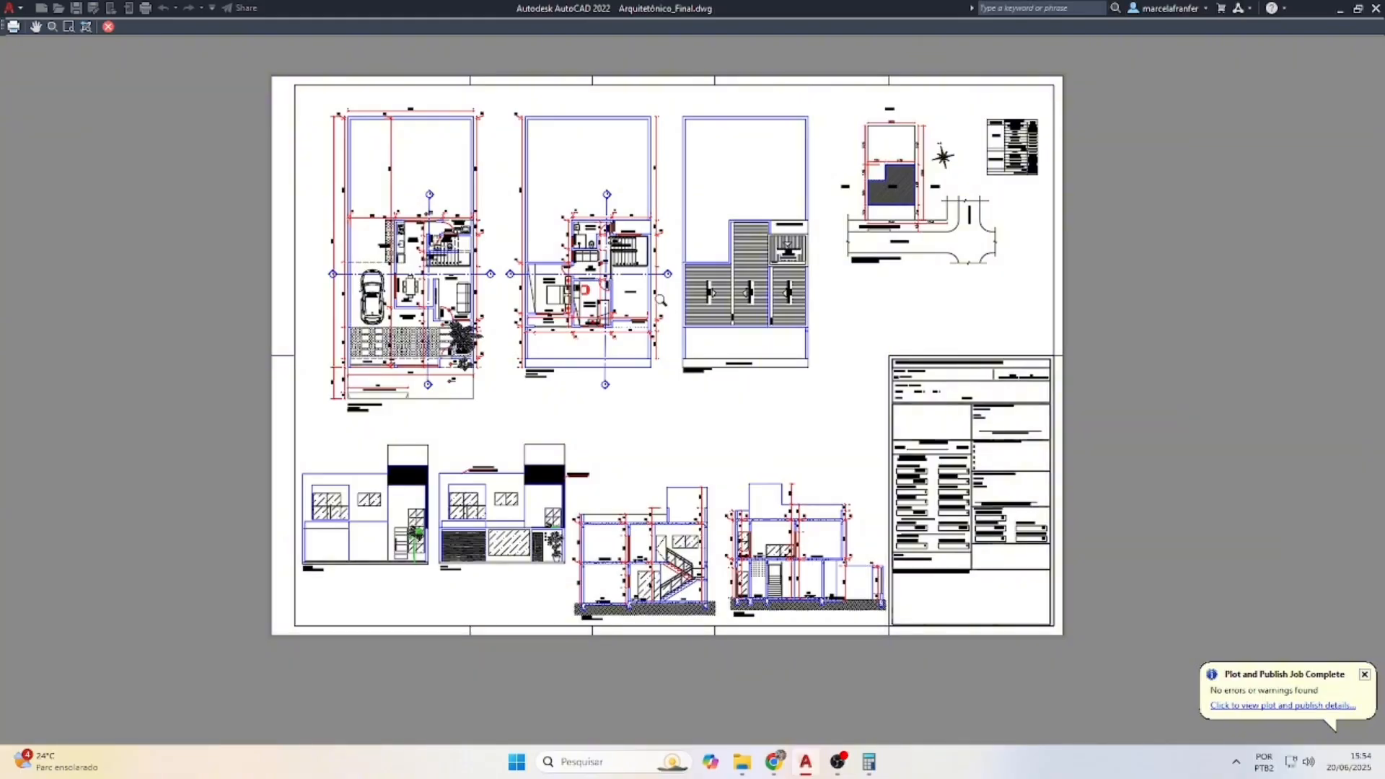
{"action": "scroll", "coordinate": [661, 300], "scroll_direction": "up", "scroll_amount": 4}
{"action": "scroll", "coordinate": [677, 366], "scroll_direction": "down", "scroll_amount": 2}
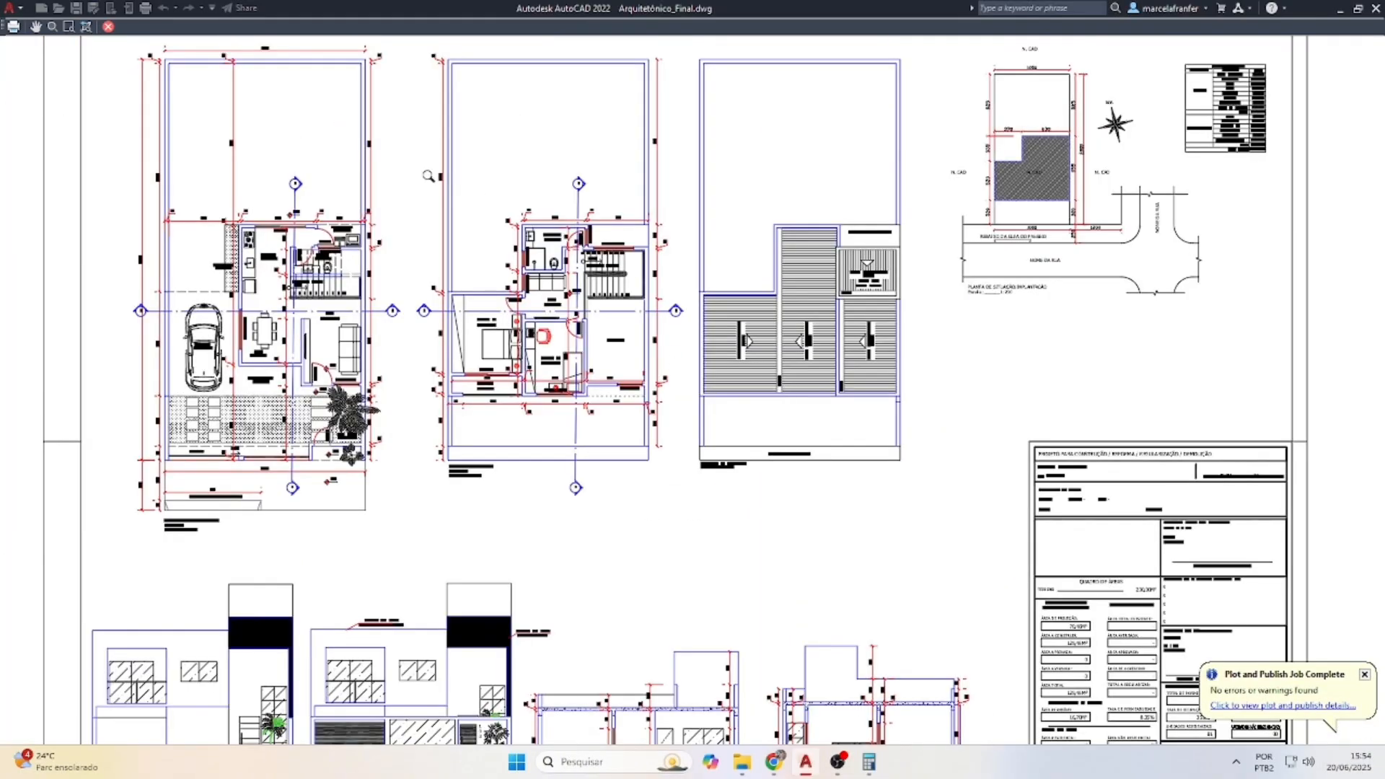
{"action": "scroll", "coordinate": [373, 242], "scroll_direction": "up", "scroll_amount": 3}
{"action": "scroll", "coordinate": [724, 302], "scroll_direction": "down", "scroll_amount": 1}
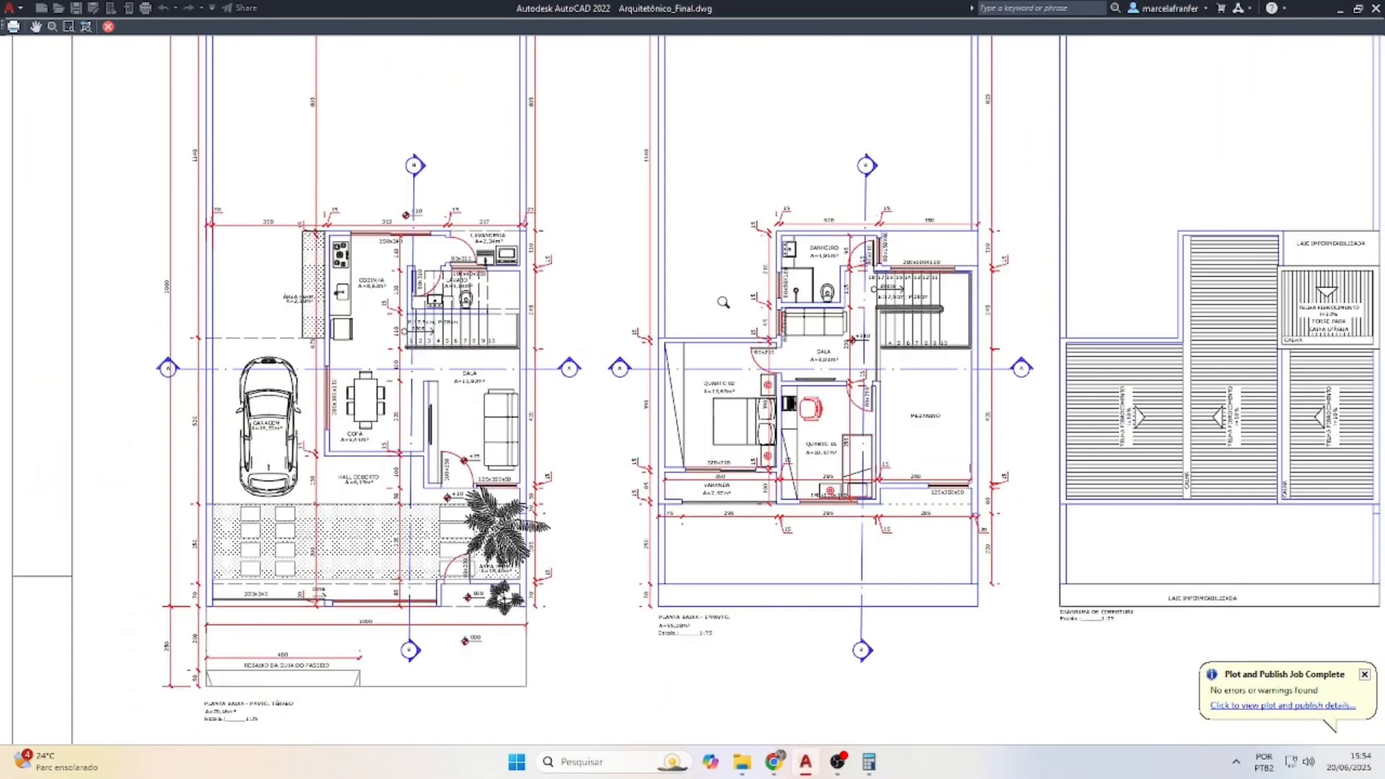
{"action": "scroll", "coordinate": [227, 389], "scroll_direction": "up", "scroll_amount": 2}
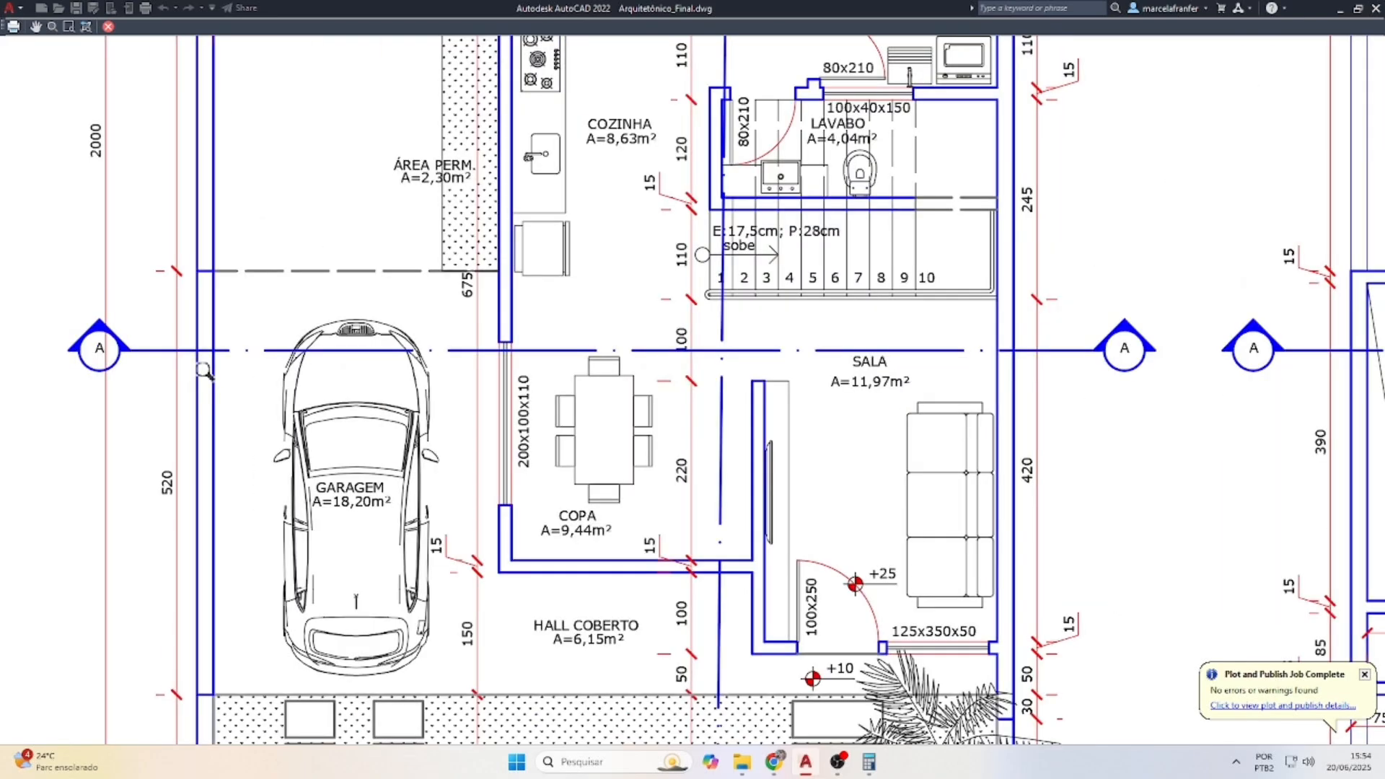
{"action": "scroll", "coordinate": [206, 364], "scroll_direction": "down", "scroll_amount": 2}
{"action": "scroll", "coordinate": [288, 364], "scroll_direction": "down", "scroll_amount": 1}
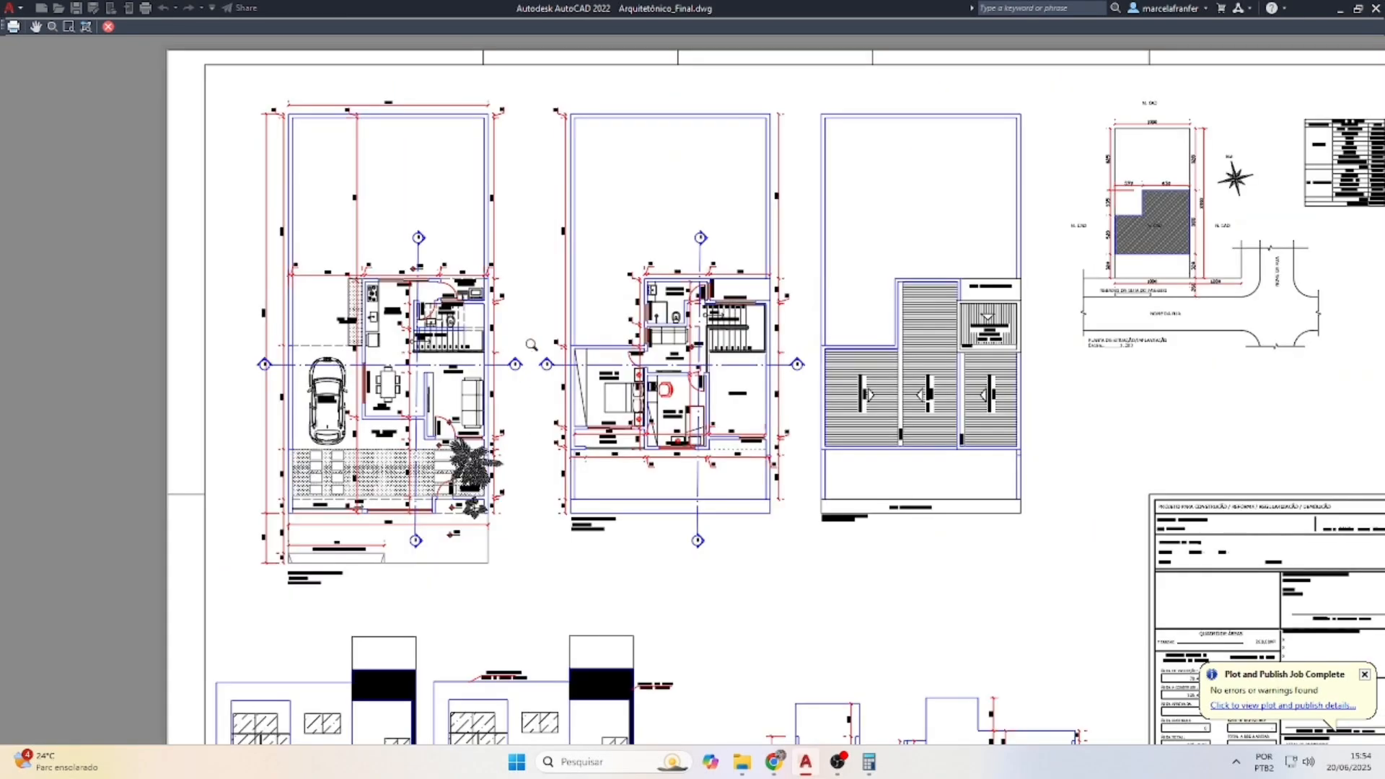
{"action": "scroll", "coordinate": [857, 311], "scroll_direction": "down", "scroll_amount": 1}
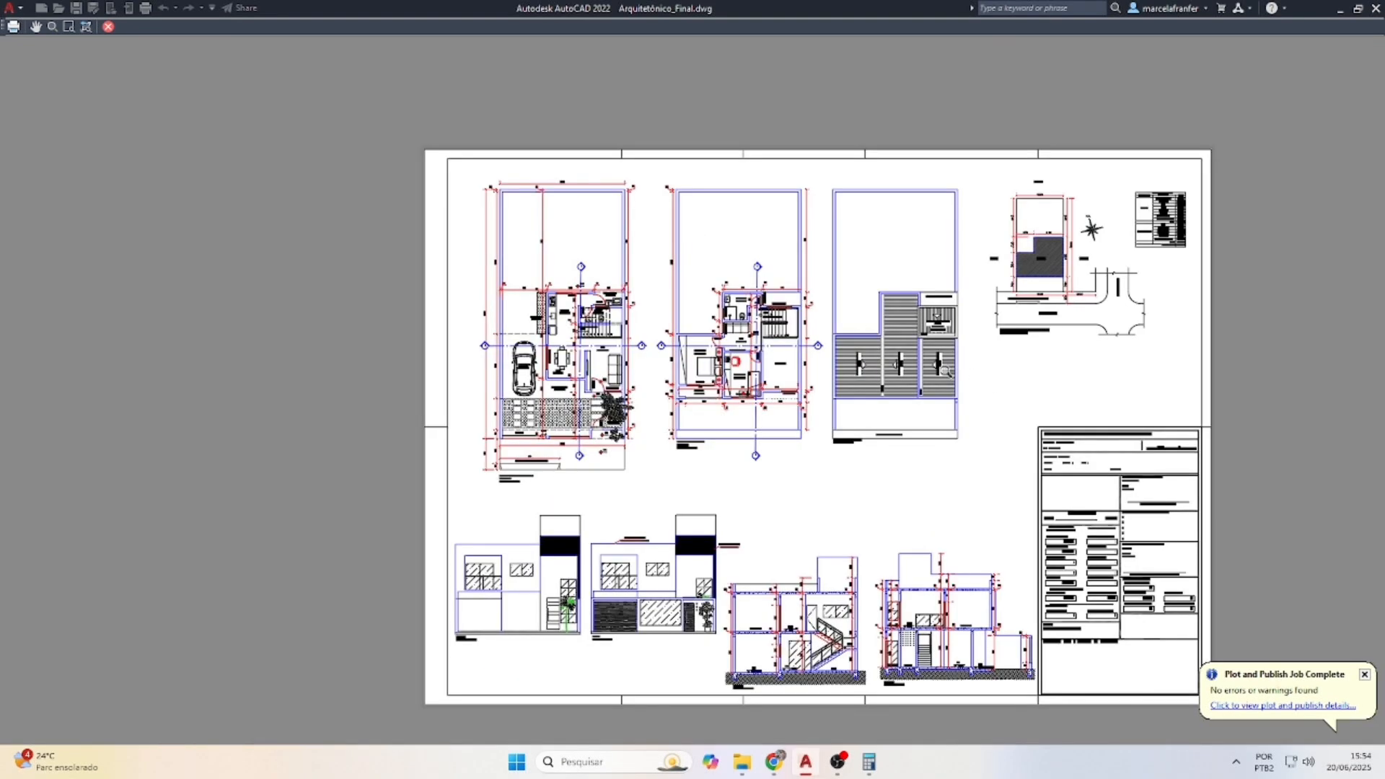
{"action": "key", "text": "Escape"}
{"action": "left_click", "coordinate": [854, 228]}
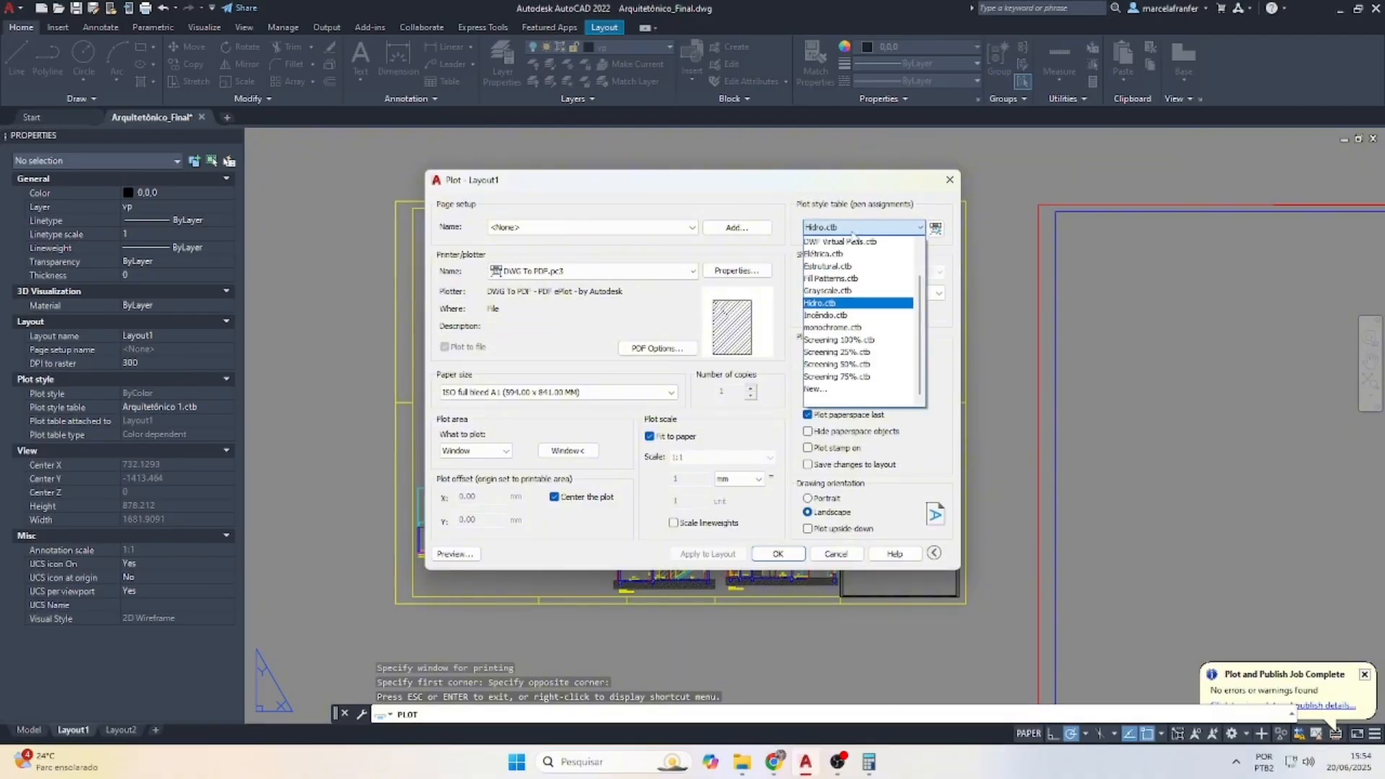
Preview the sheet with monochrome.ctb, zooming in on the floor and roof plans
{"action": "left_click", "coordinate": [833, 327]}
{"action": "left_click", "coordinate": [453, 554]}
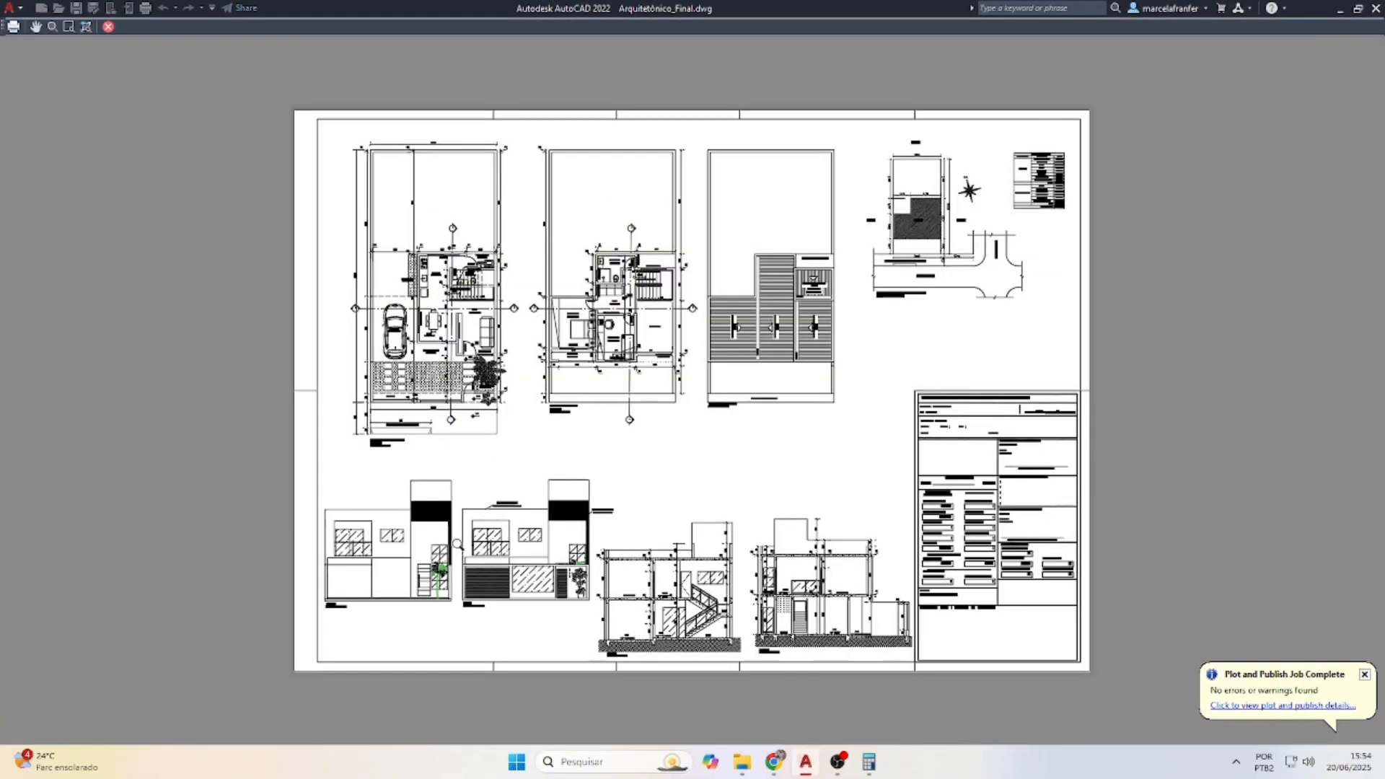
{"action": "left_click_drag", "start_coordinate": [822, 399], "coordinate": [709, 281]}
{"action": "scroll", "coordinate": [604, 327], "scroll_direction": "down", "scroll_amount": 6}
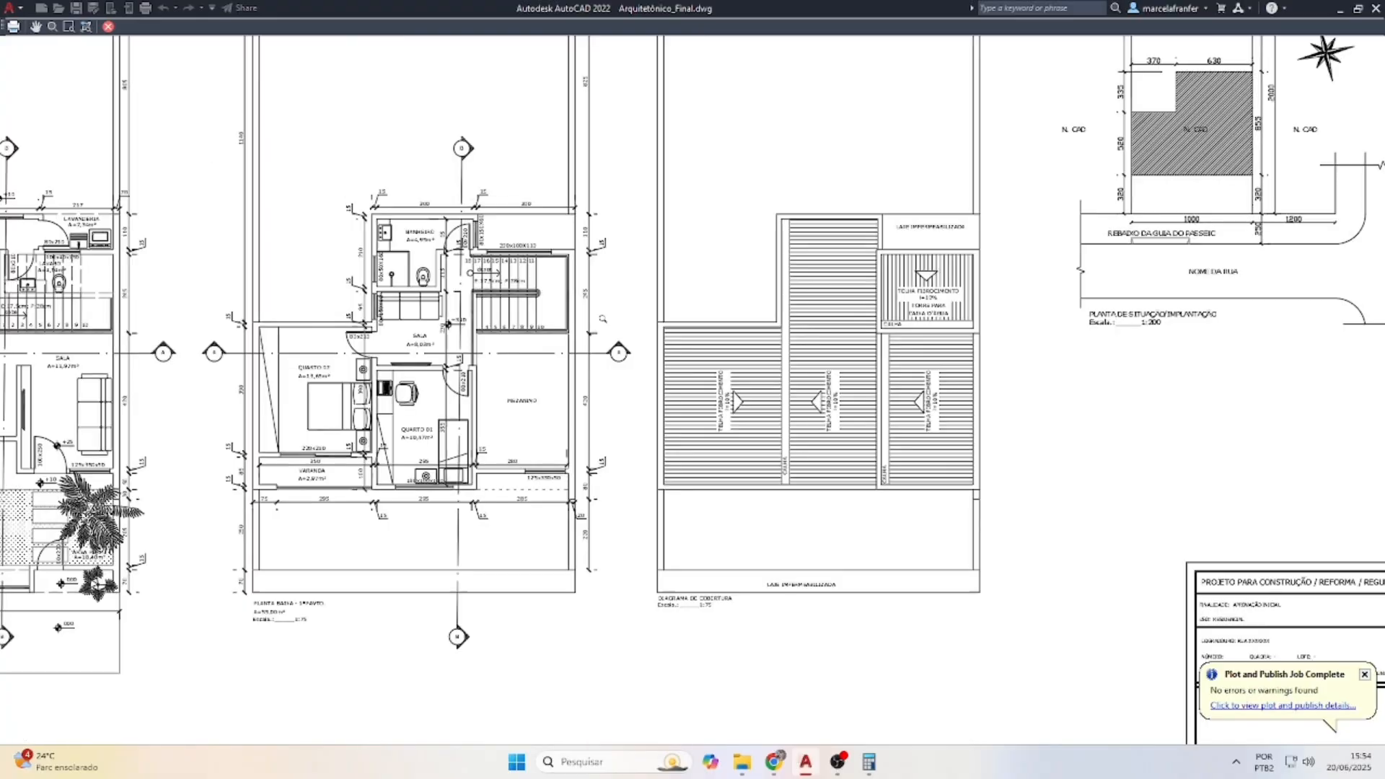
{"action": "key", "text": "Escape"}
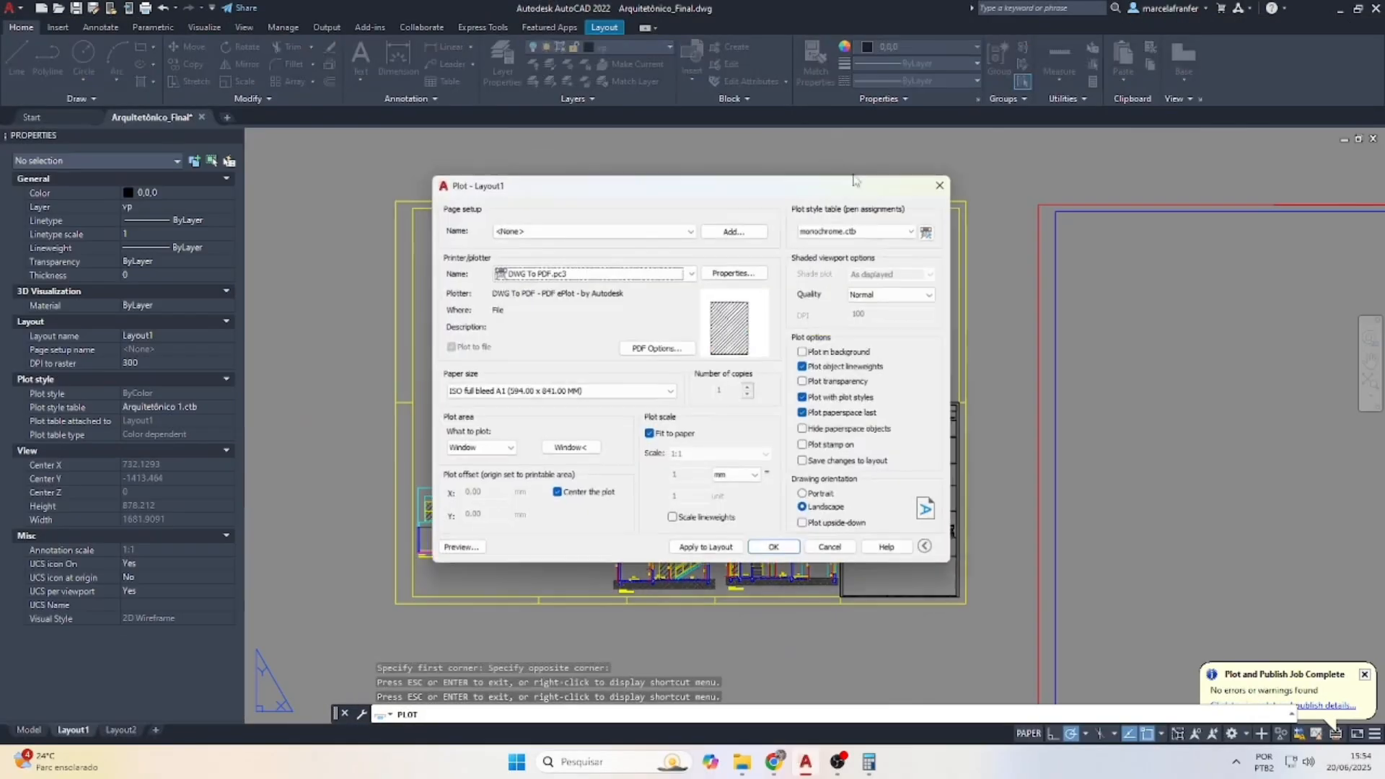
Switch the plot style table to Arquitetônico 1.ctb and preview the coloured sheet
{"action": "left_click", "coordinate": [860, 228]}
{"action": "scroll", "coordinate": [855, 259], "scroll_direction": "up", "scroll_amount": 3}
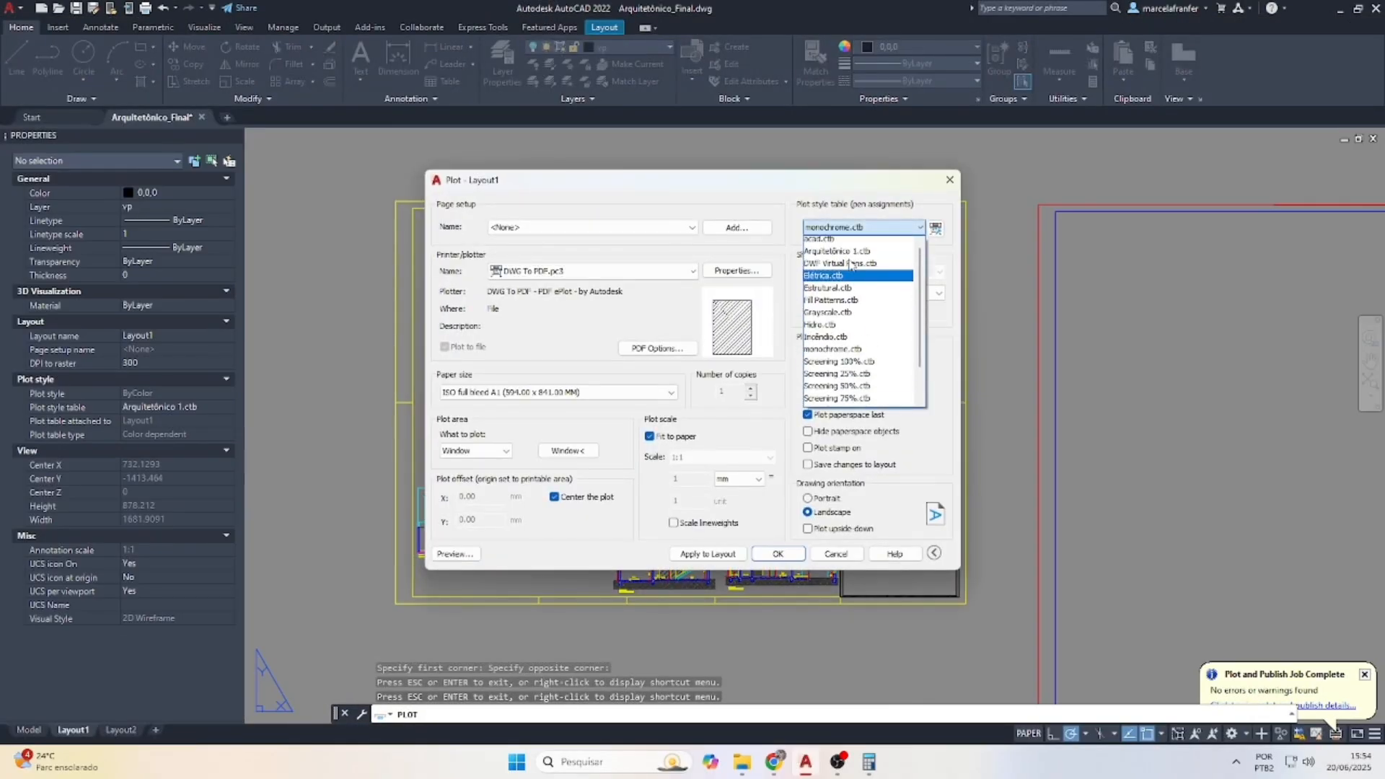
{"action": "left_click", "coordinate": [855, 266]}
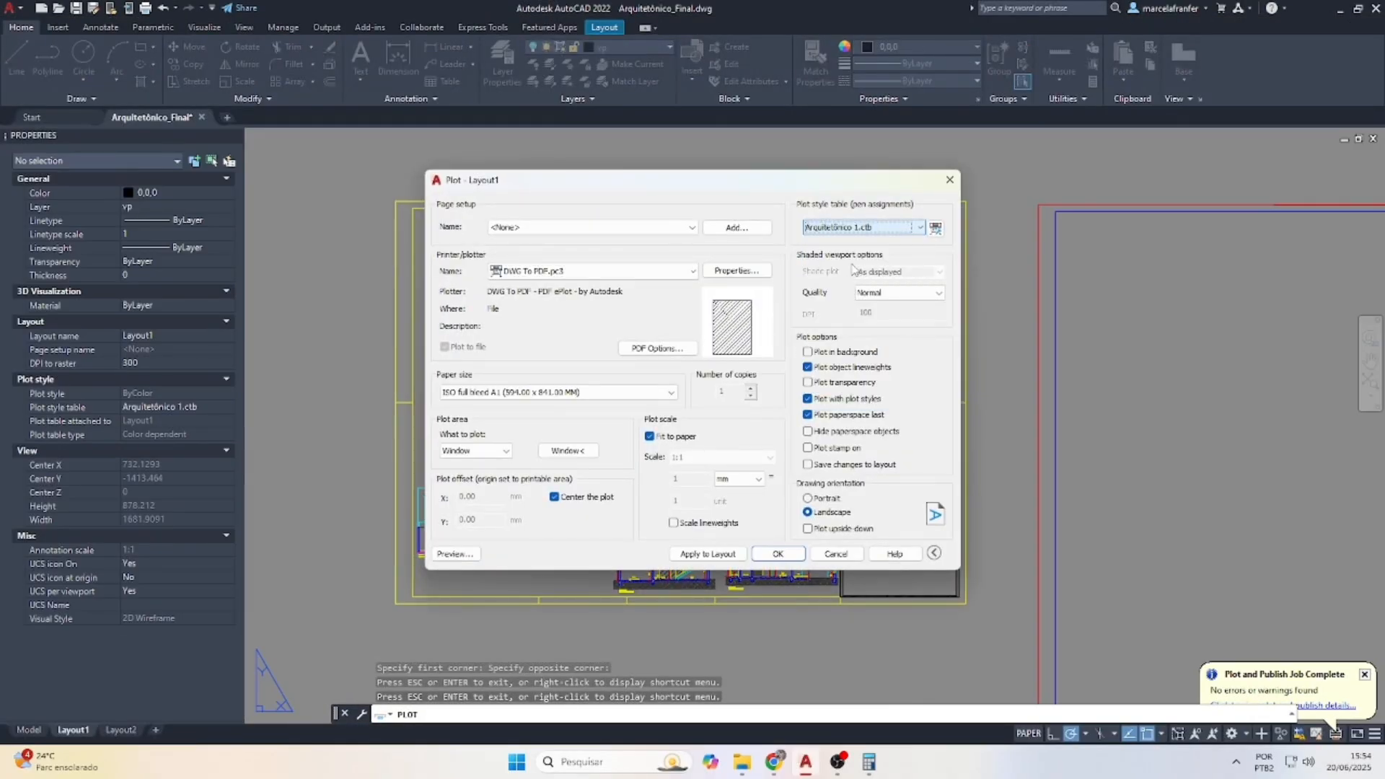
{"action": "left_click", "coordinate": [456, 554]}
{"action": "scroll", "coordinate": [691, 331], "scroll_direction": "down", "scroll_amount": 1}
{"action": "scroll", "coordinate": [932, 189], "scroll_direction": "up", "scroll_amount": 7}
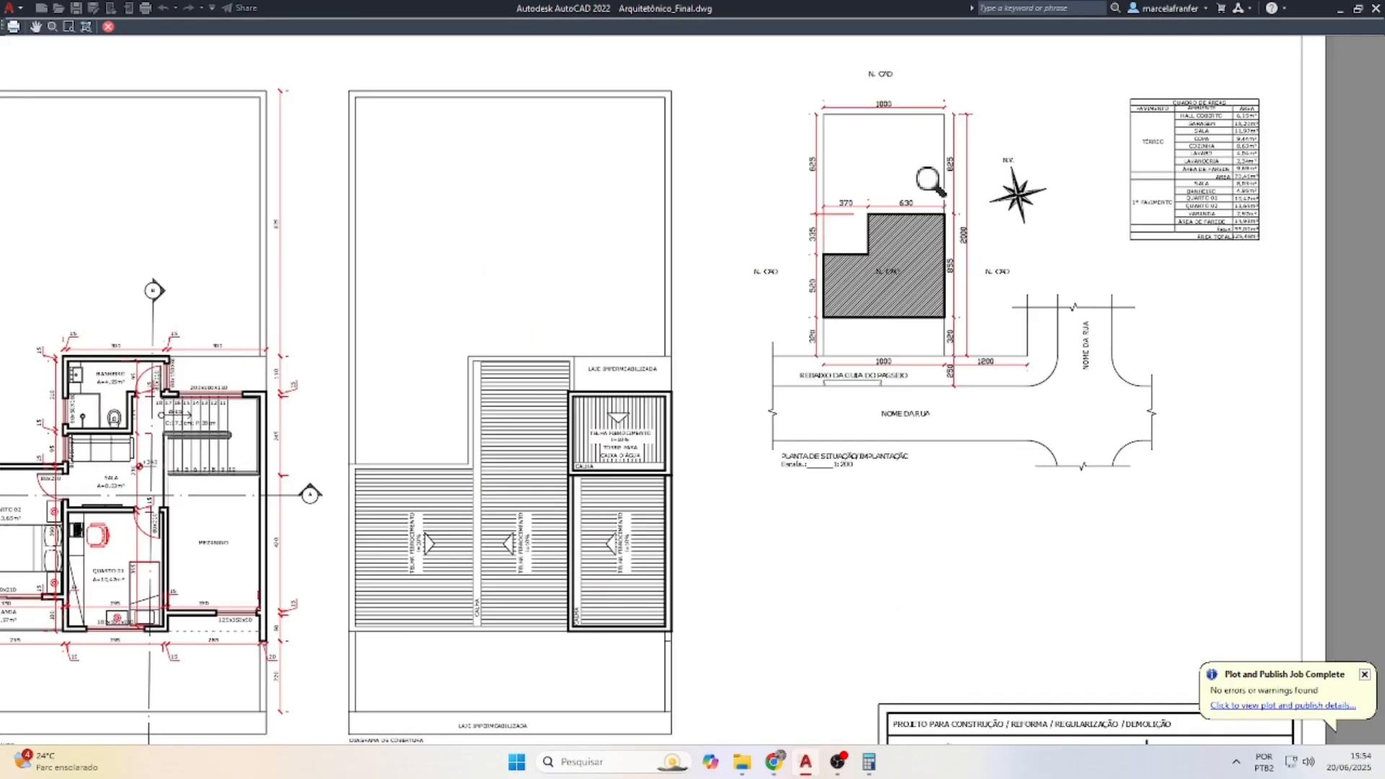
{"action": "scroll", "coordinate": [844, 245], "scroll_direction": "down", "scroll_amount": 7}
{"action": "scroll", "coordinate": [417, 373], "scroll_direction": "up", "scroll_amount": 5}
{"action": "key", "text": "Escape"}
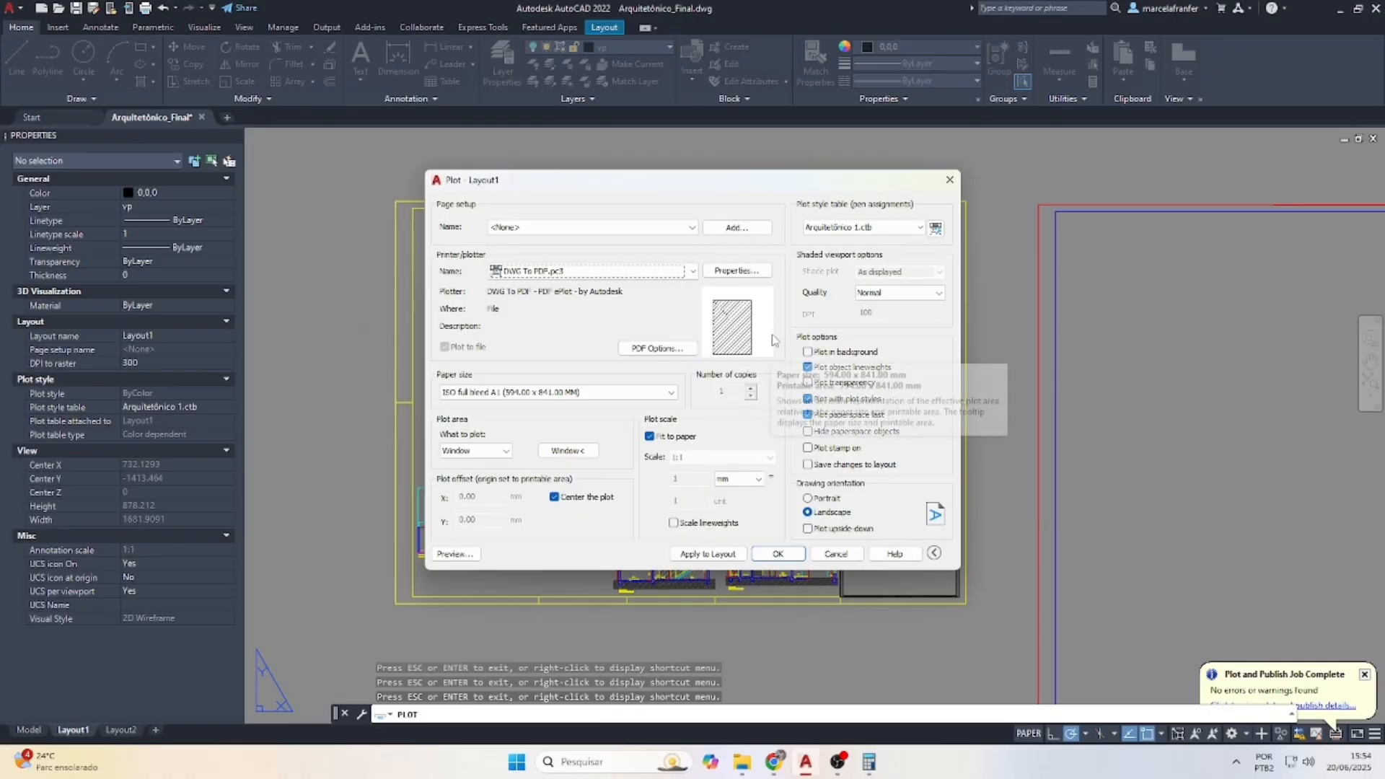
Review the Color 1–11 pen settings in the Arquitetônico 1.ctb plot style table
{"action": "left_click", "coordinate": [937, 229]}
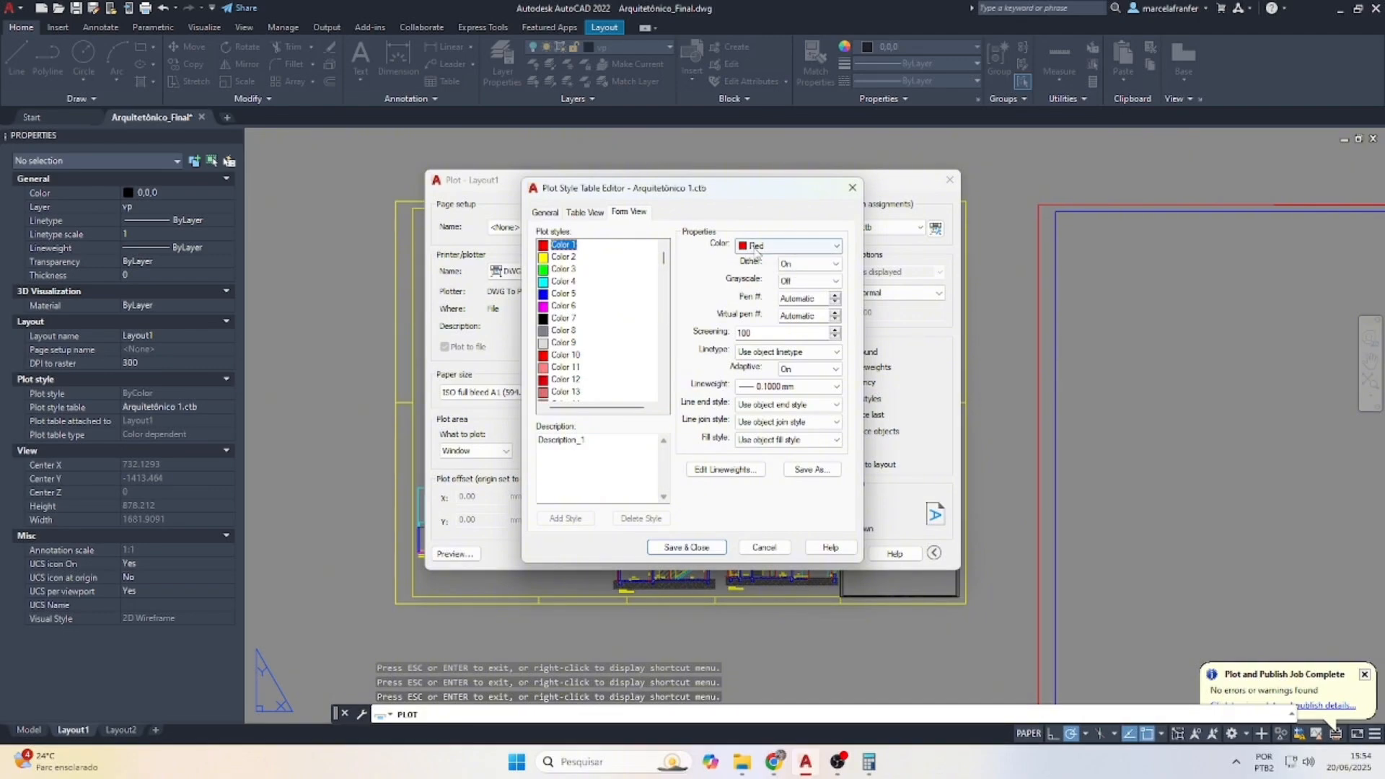
{"action": "left_click", "coordinate": [562, 258]}
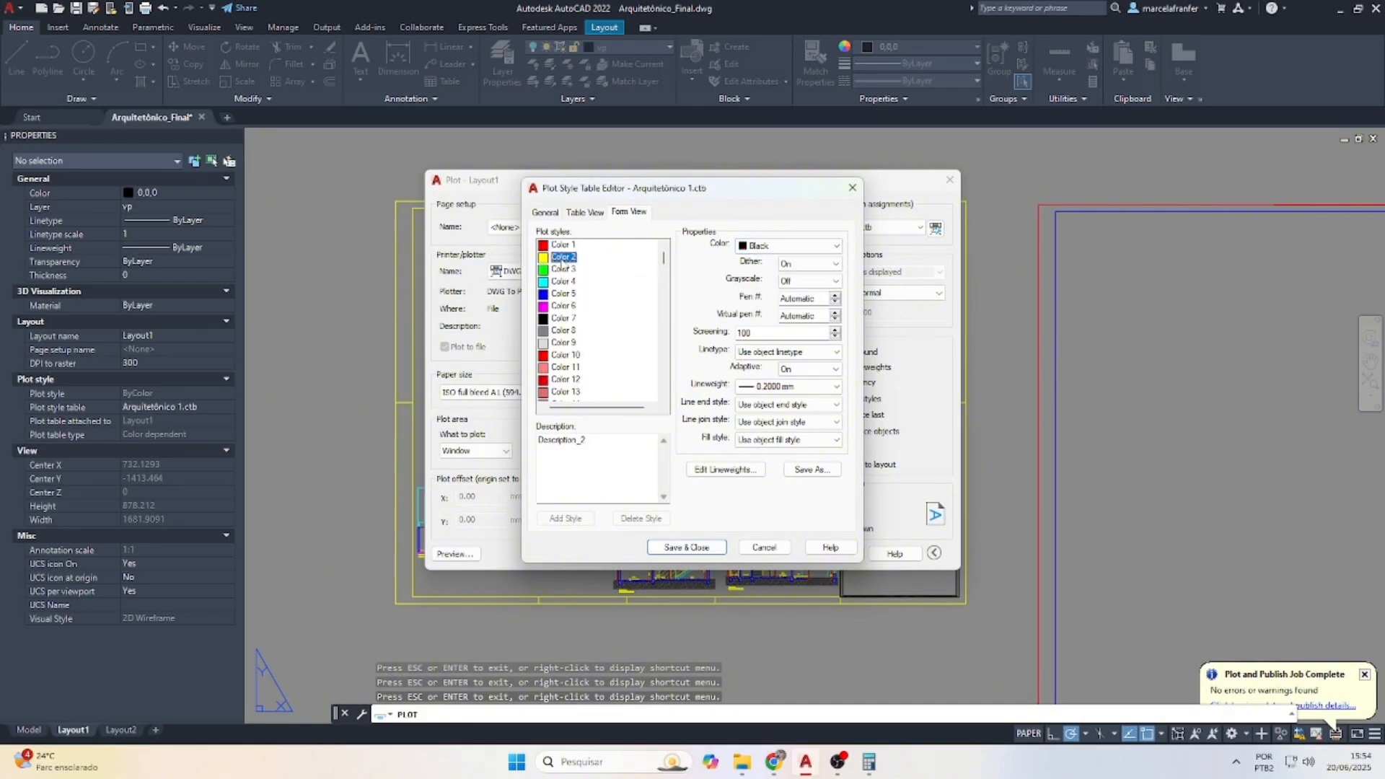
{"action": "left_click", "coordinate": [564, 269]}
{"action": "left_click", "coordinate": [563, 281]}
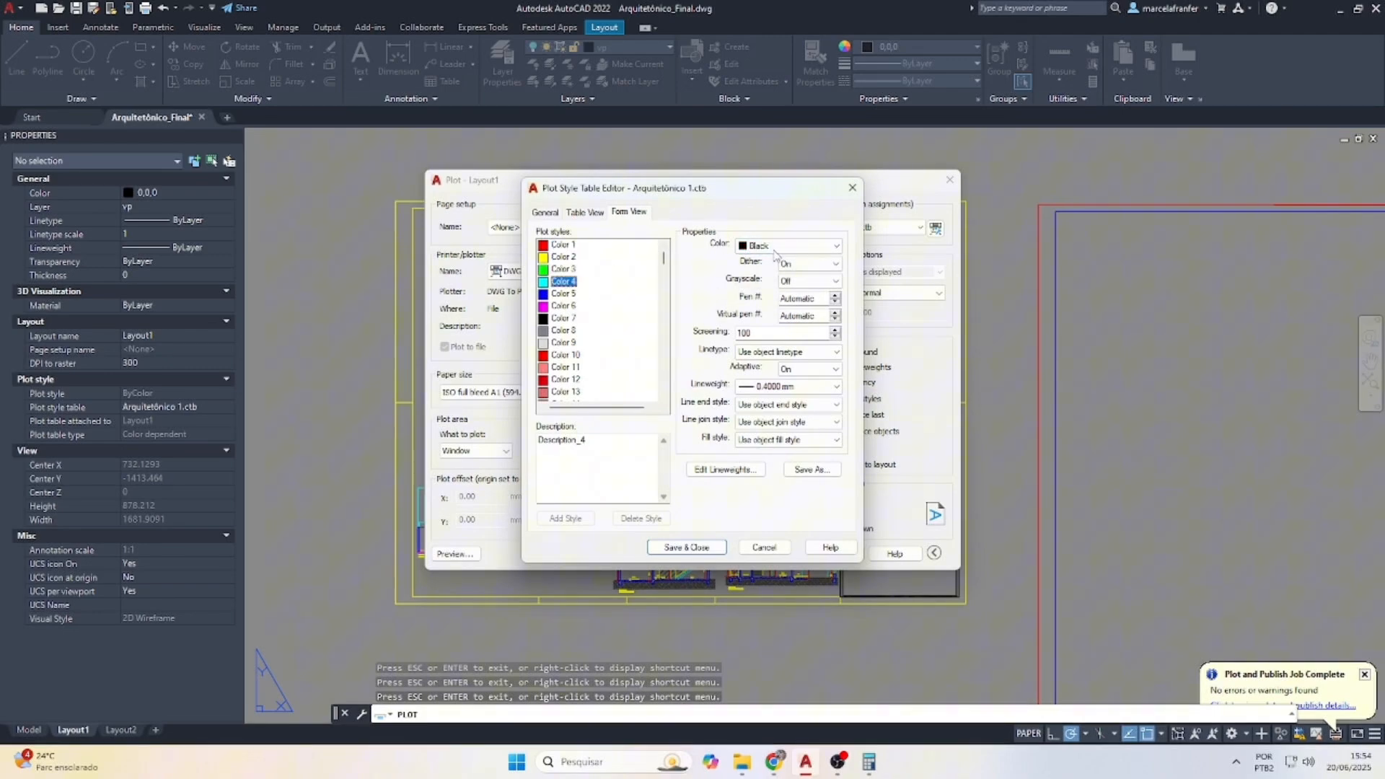
{"action": "left_click", "coordinate": [564, 293]}
{"action": "key", "text": "Down"}
{"action": "left_click", "coordinate": [562, 330]}
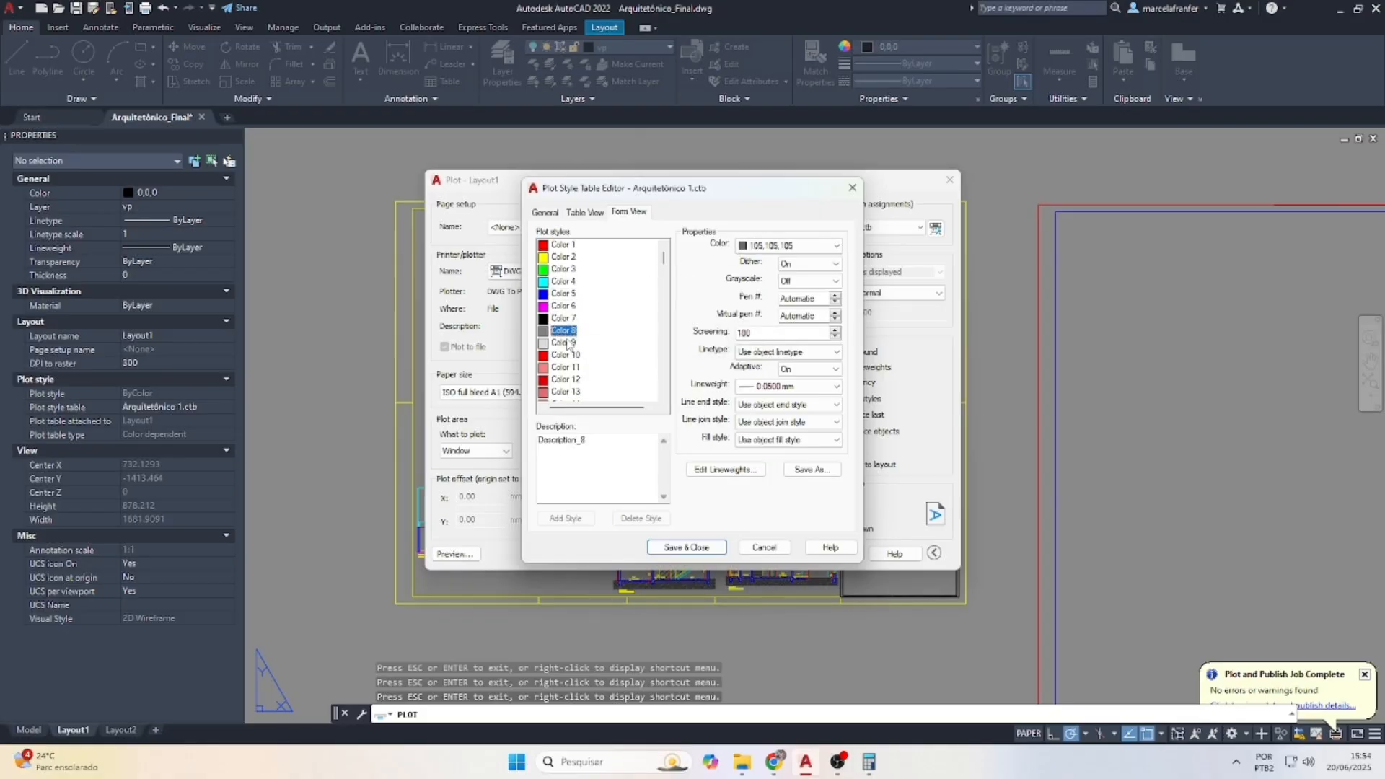
{"action": "left_click", "coordinate": [566, 342]}
{"action": "left_click", "coordinate": [567, 355]}
{"action": "left_click", "coordinate": [568, 367]}
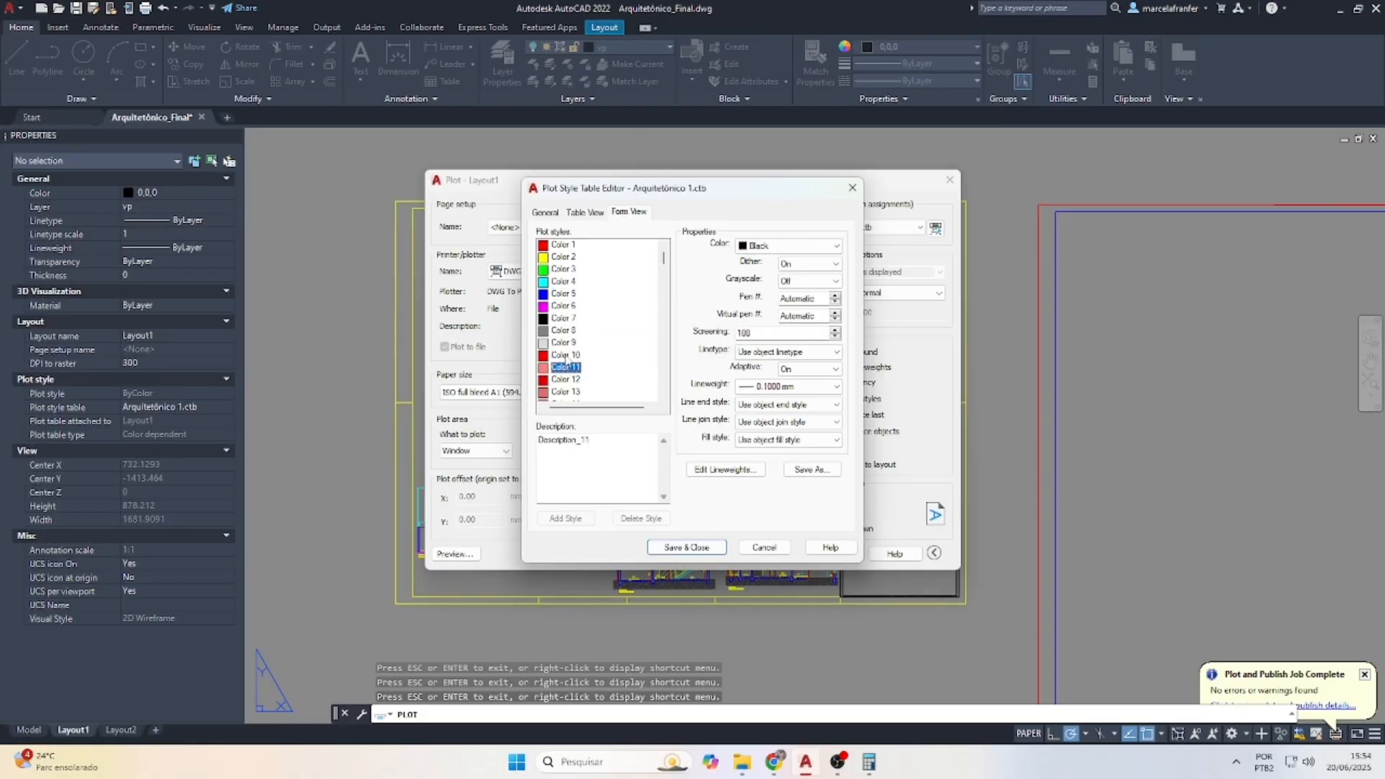
{"action": "left_click", "coordinate": [567, 356]}
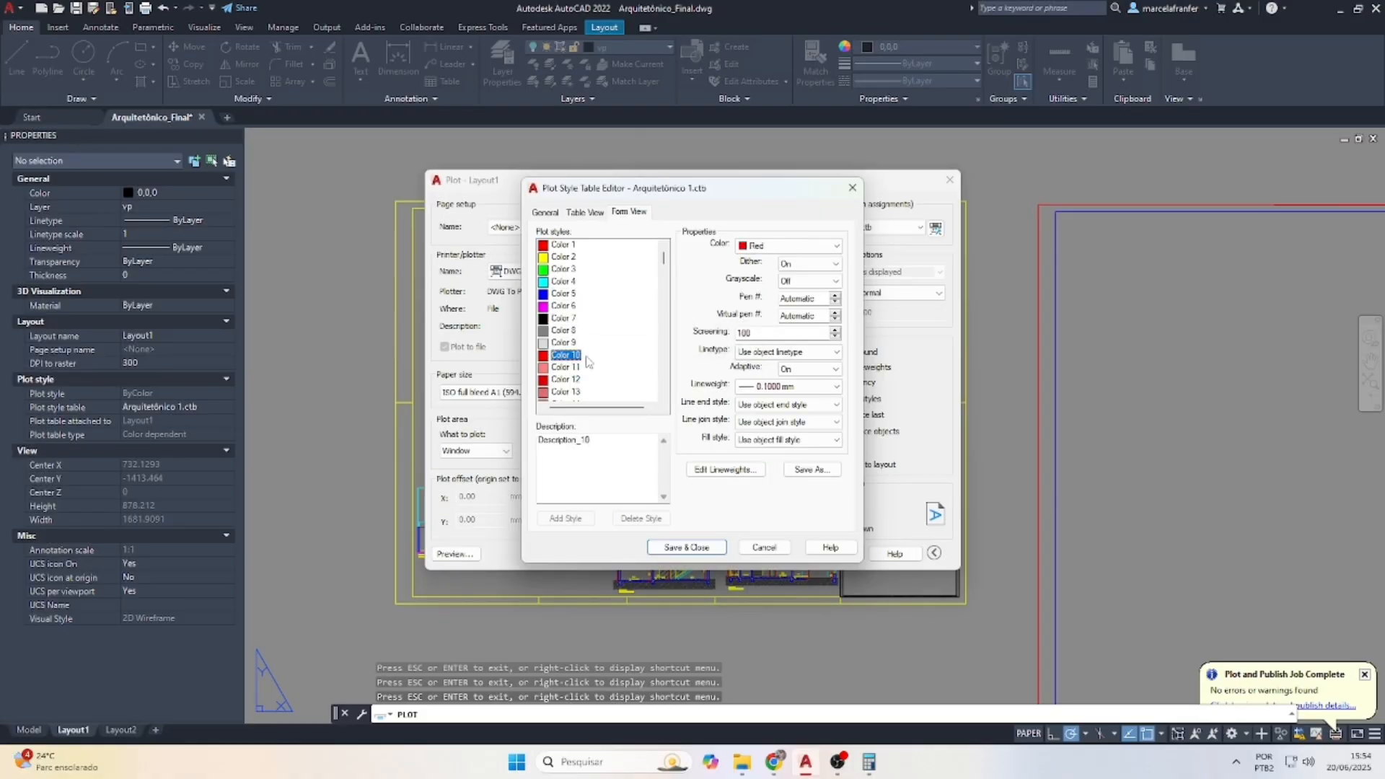
{"action": "left_click", "coordinate": [564, 246]}
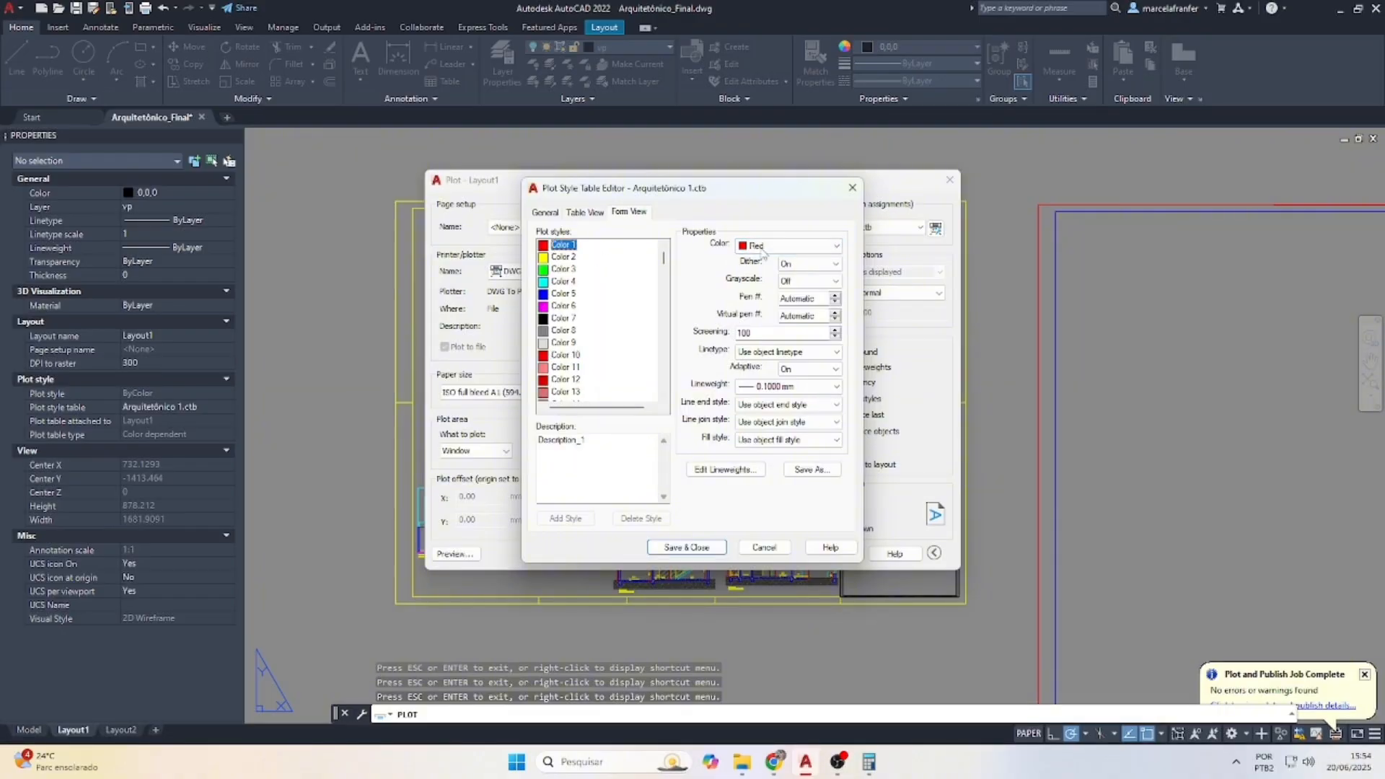
{"action": "left_click", "coordinate": [852, 187]}
Select Hidro.ctb and review its Color 1–6 pen settings
{"action": "left_click", "coordinate": [859, 228]}
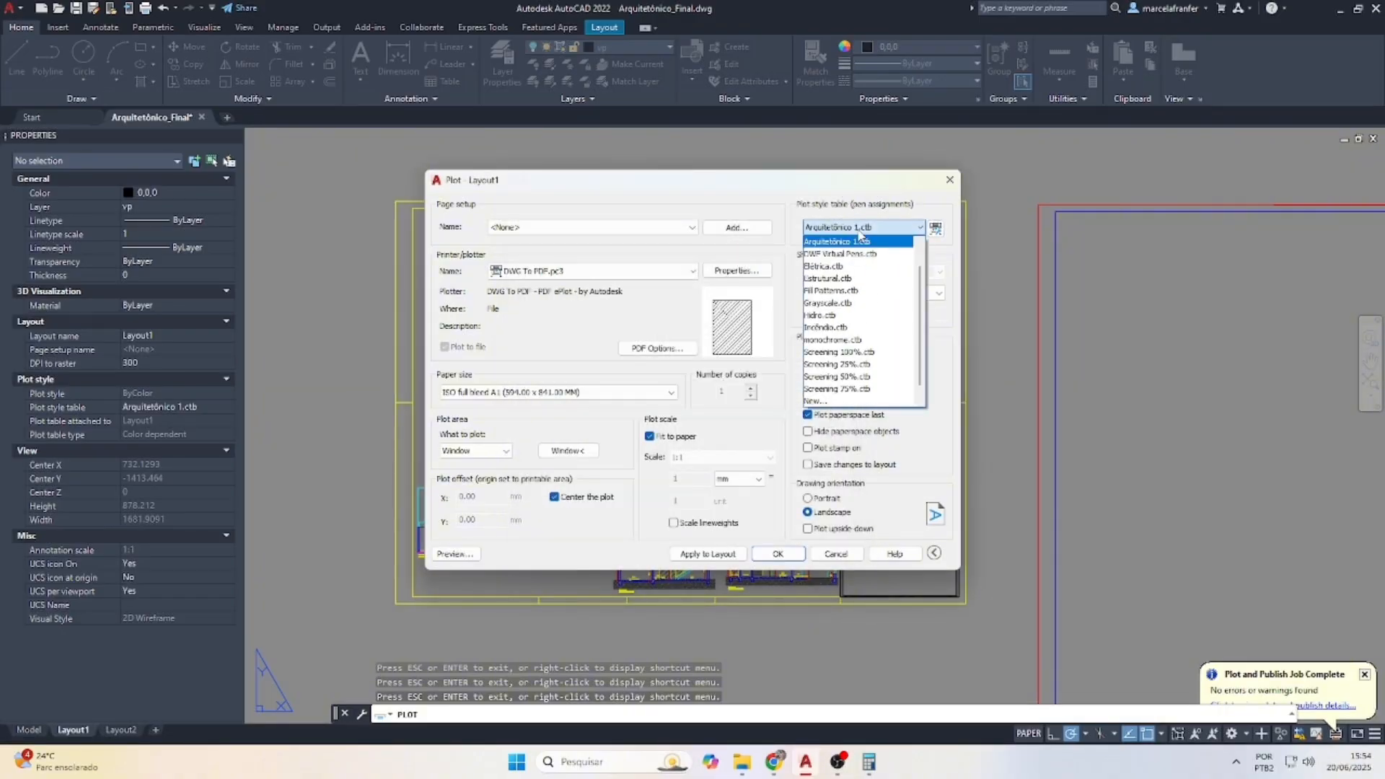
{"action": "left_click", "coordinate": [848, 315]}
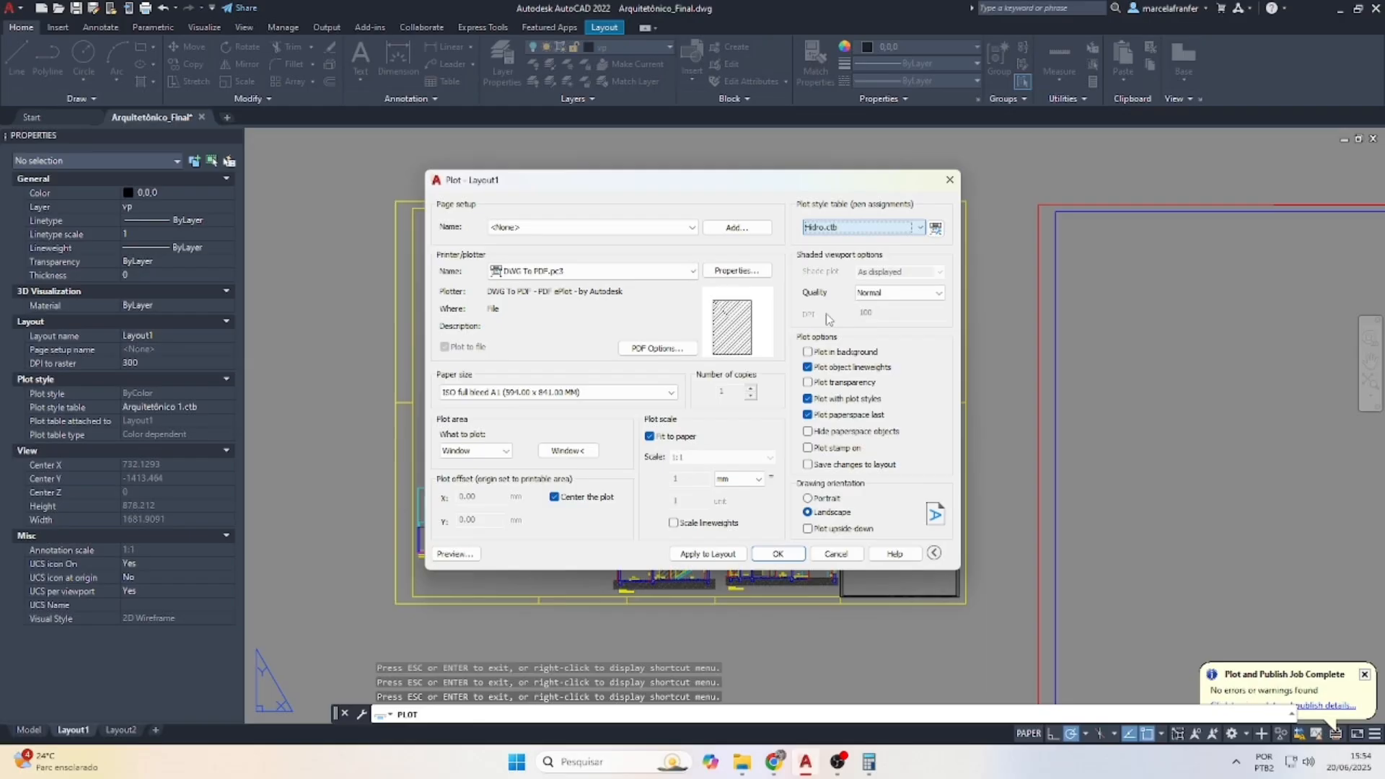
{"action": "left_click", "coordinate": [935, 228]}
{"action": "left_click", "coordinate": [564, 294]}
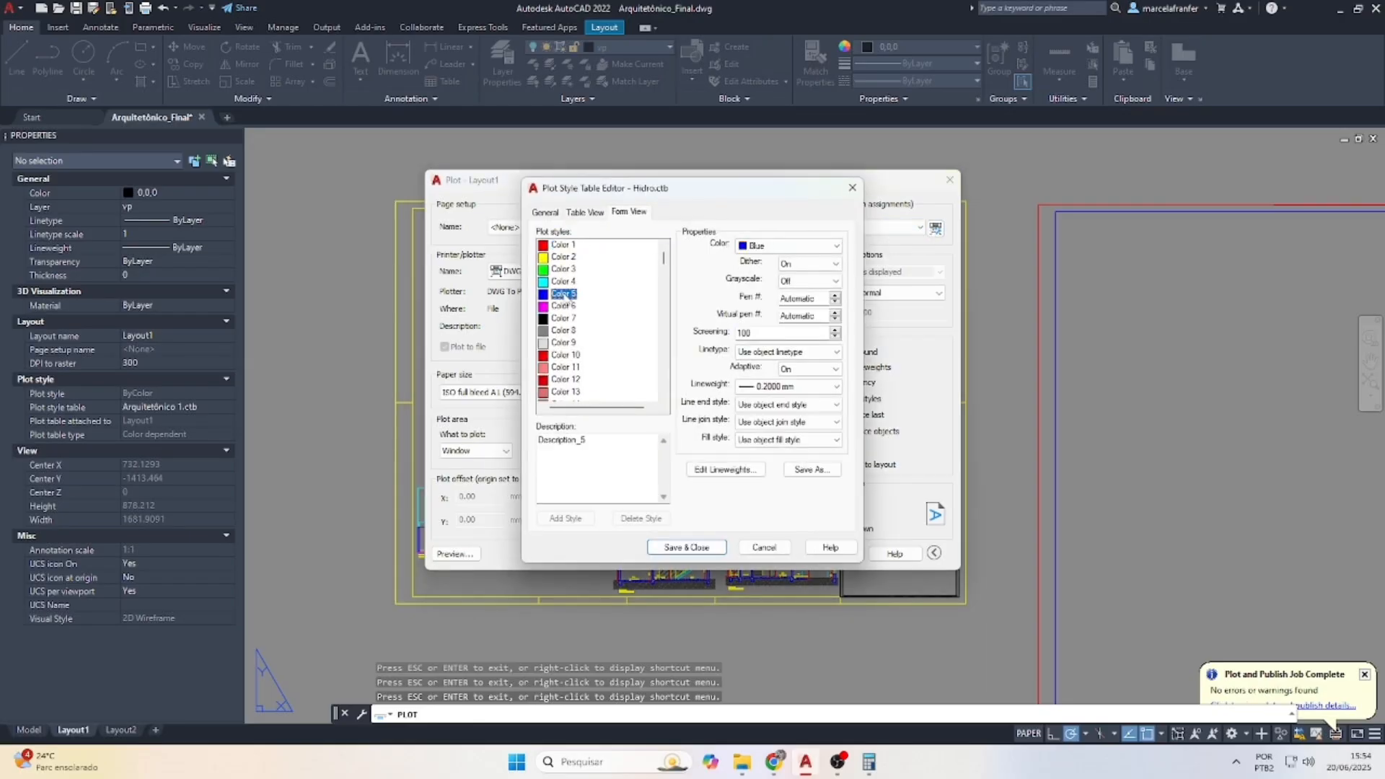
{"action": "left_click", "coordinate": [564, 245]}
{"action": "left_click", "coordinate": [573, 258]}
{"action": "left_click", "coordinate": [570, 269]}
{"action": "left_click", "coordinate": [567, 283]}
{"action": "left_click", "coordinate": [562, 294]}
{"action": "left_click", "coordinate": [565, 306]}
{"action": "left_click", "coordinate": [852, 188]}
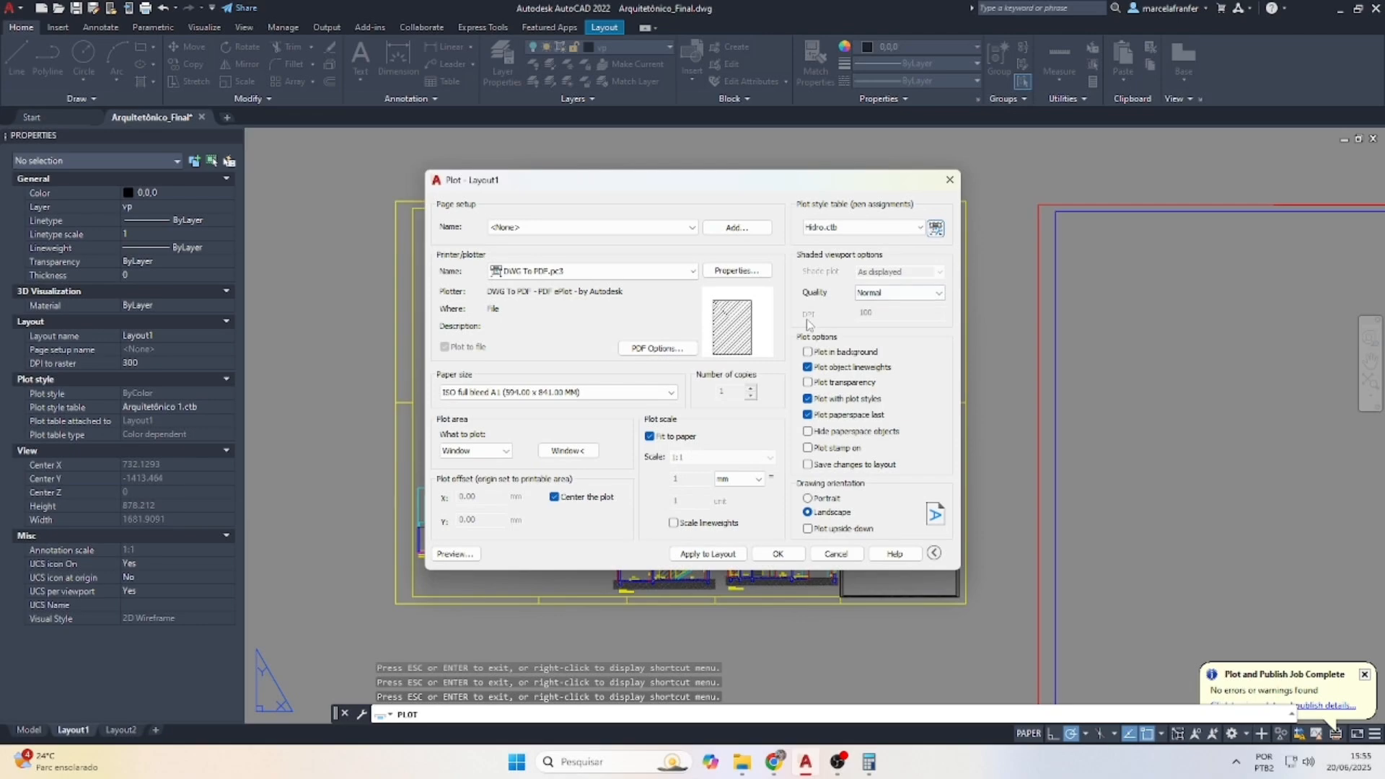
Keep landscape, reselect Arquitetônico 1.ctb, apply the settings to Layout1 and preview
{"action": "left_click", "coordinate": [808, 499]}
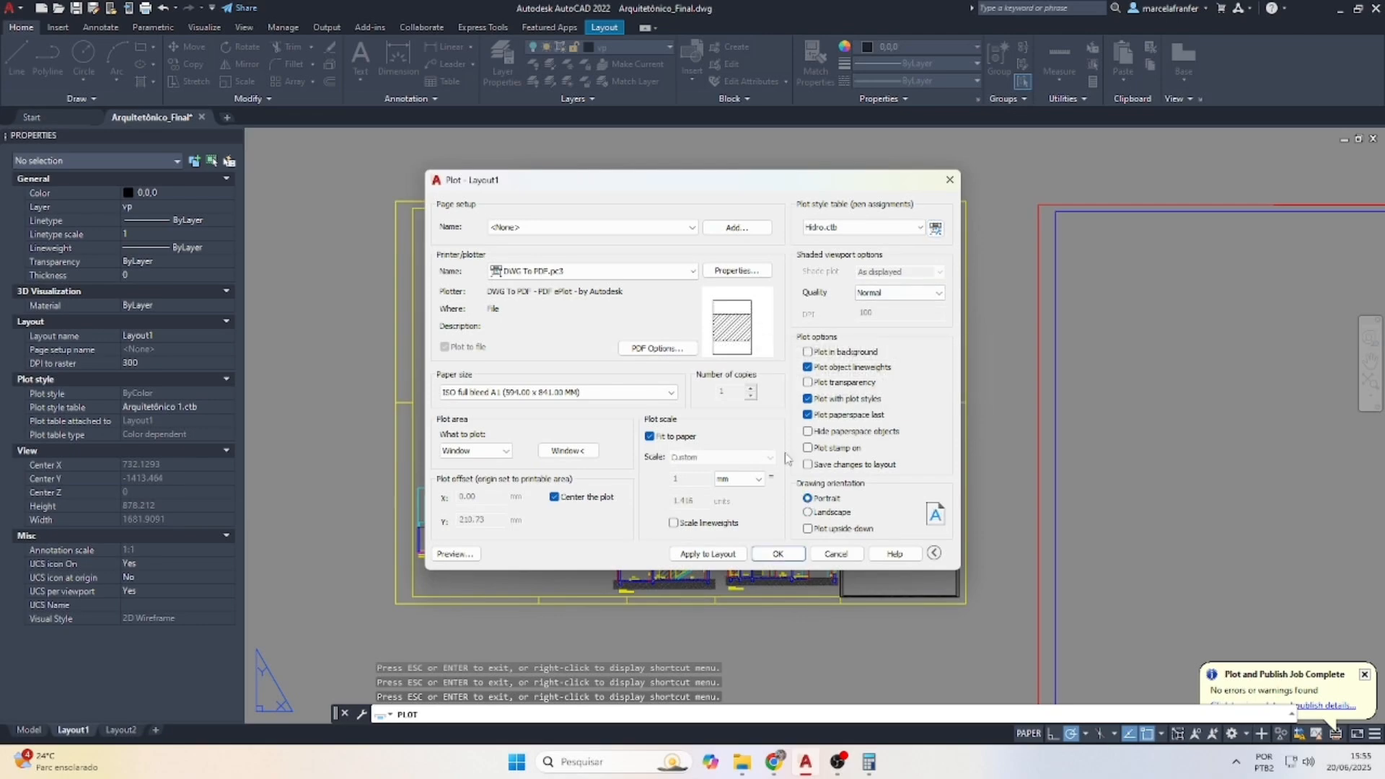
{"action": "left_click", "coordinate": [808, 512]}
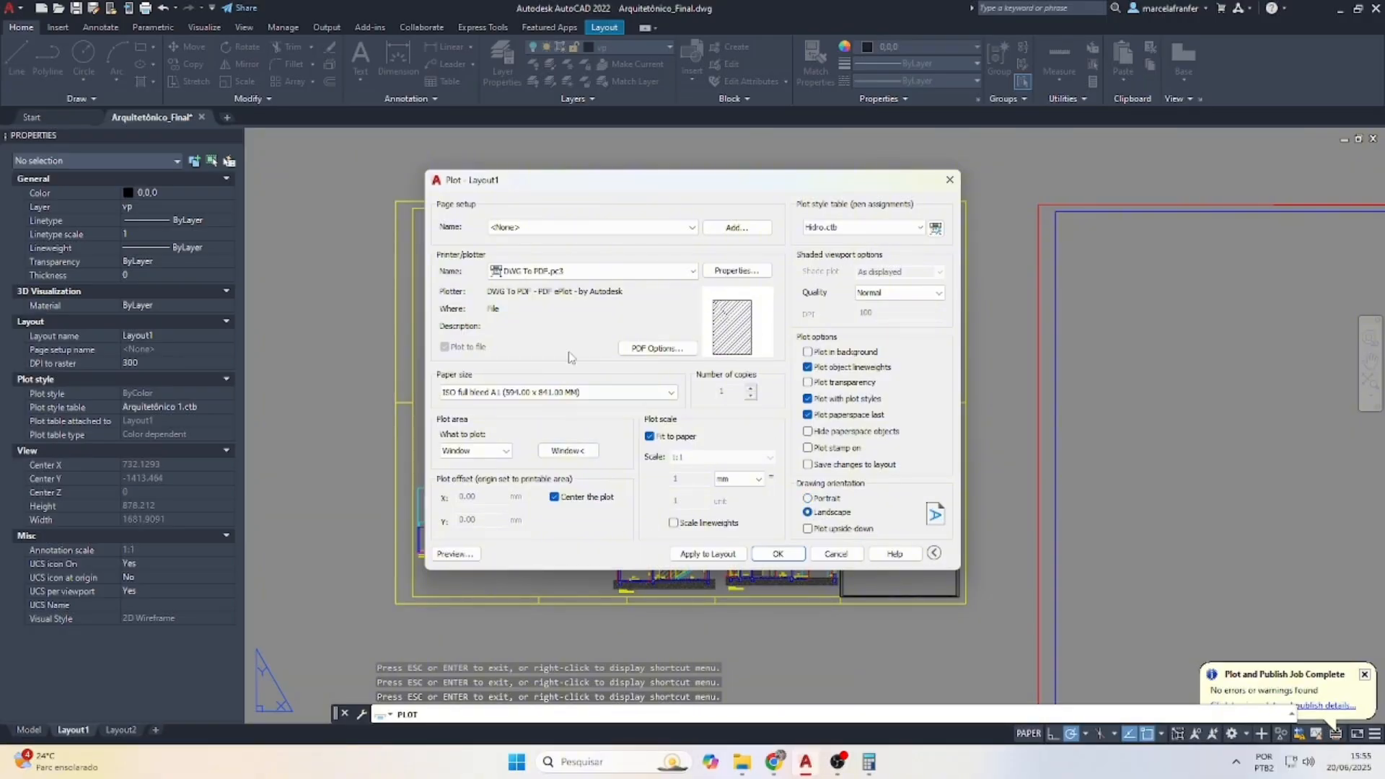
{"action": "left_click", "coordinate": [850, 228]}
{"action": "scroll", "coordinate": [851, 274], "scroll_direction": "up", "scroll_amount": 2}
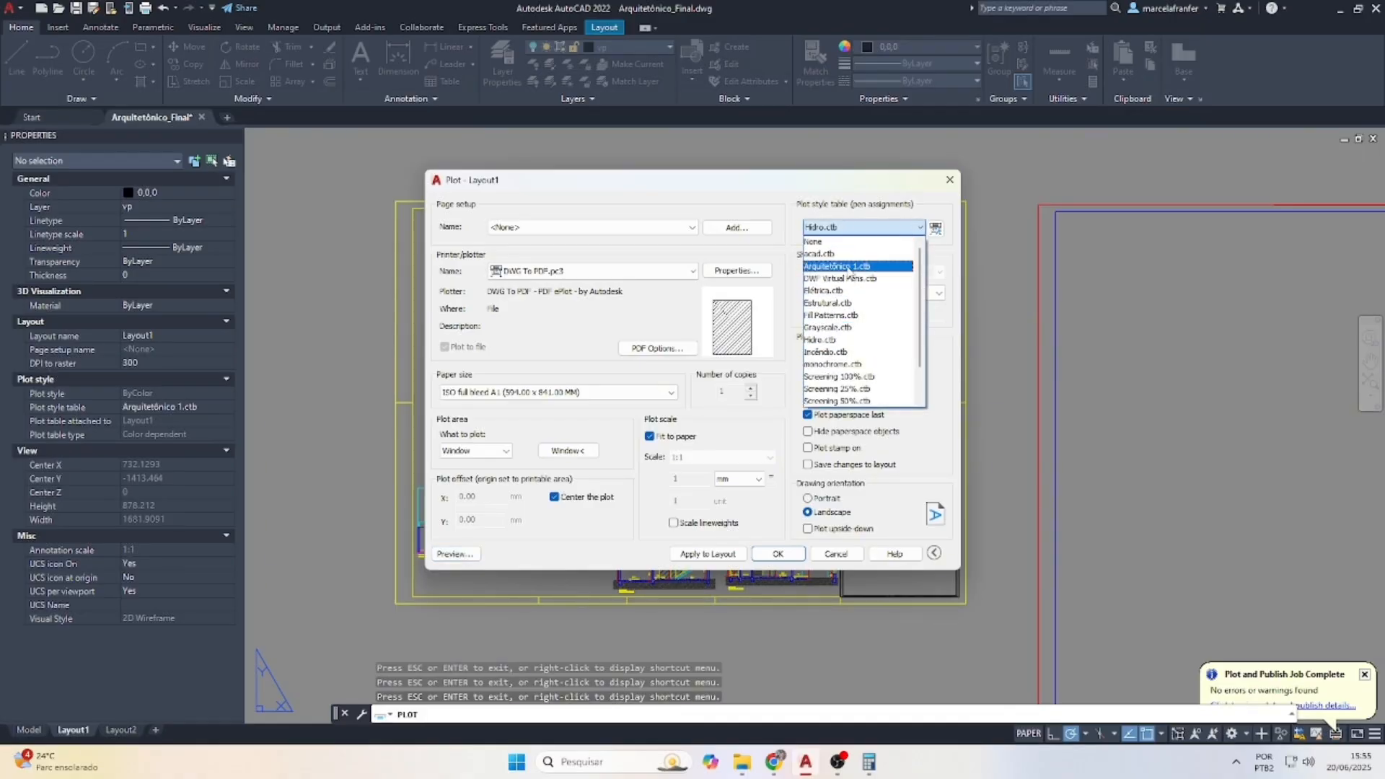
{"action": "left_click", "coordinate": [851, 269]}
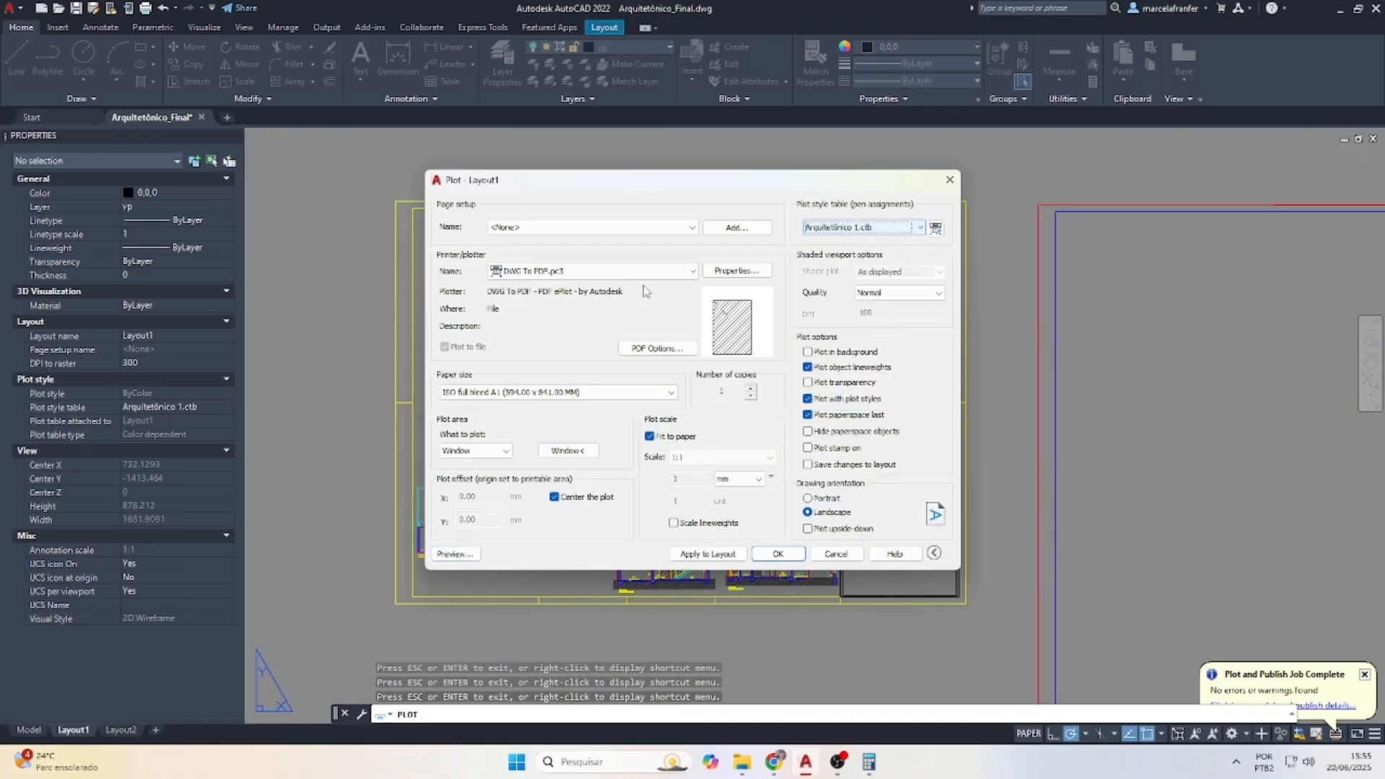
{"action": "left_click", "coordinate": [695, 555]}
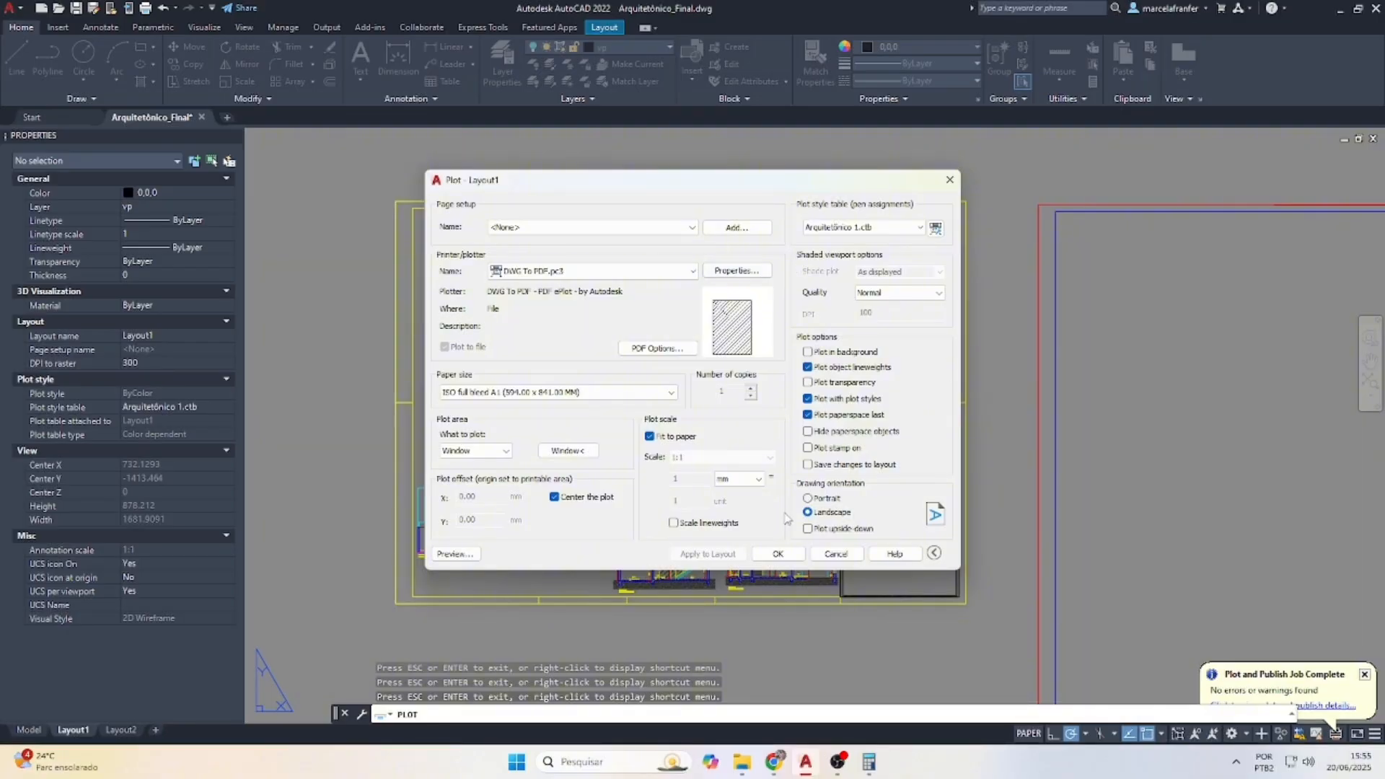
{"action": "left_click", "coordinate": [454, 554]}
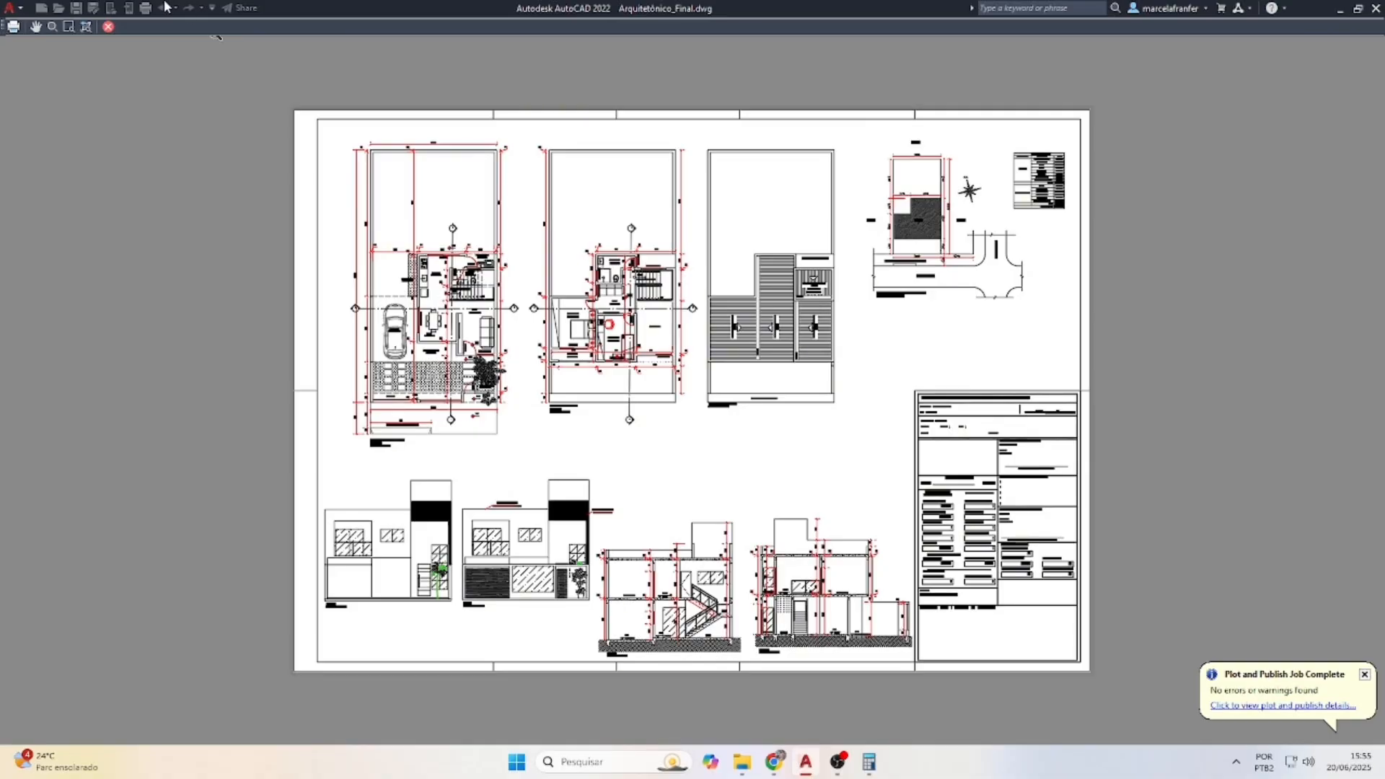
Plot the sheet to Arquitetônico_Final-Layout1.pdf in Downloads, overwriting the existing PDF
{"action": "left_click", "coordinate": [14, 29]}
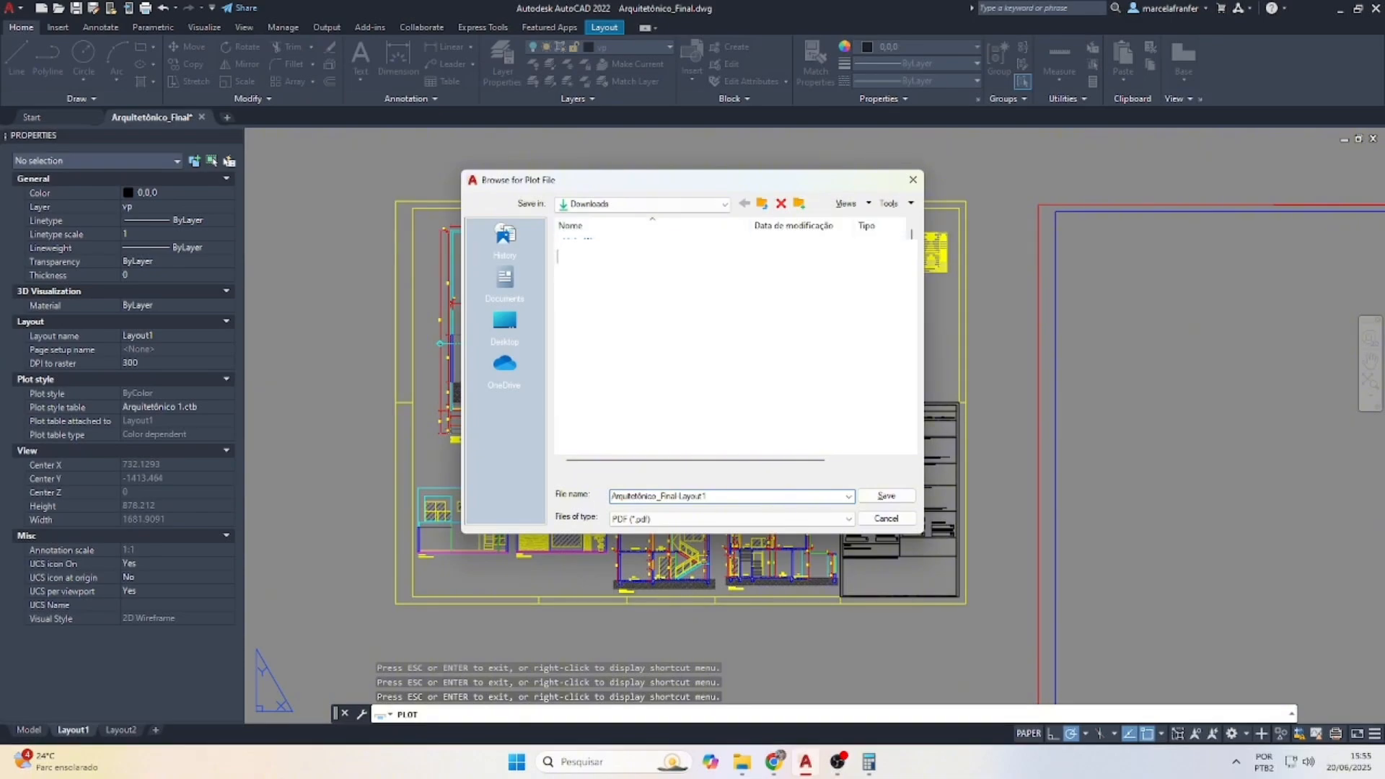
{"action": "left_click", "coordinate": [889, 498]}
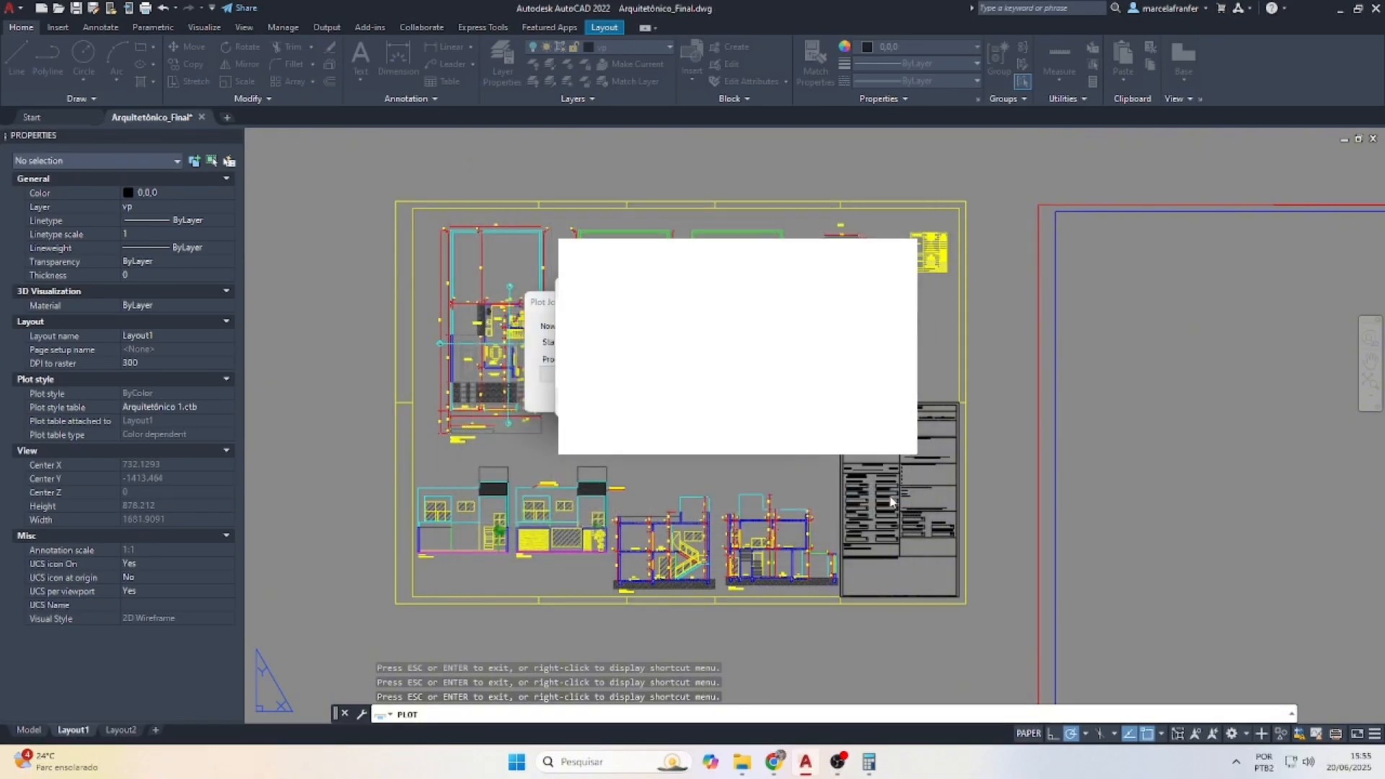
{"action": "left_click", "coordinate": [743, 401]}
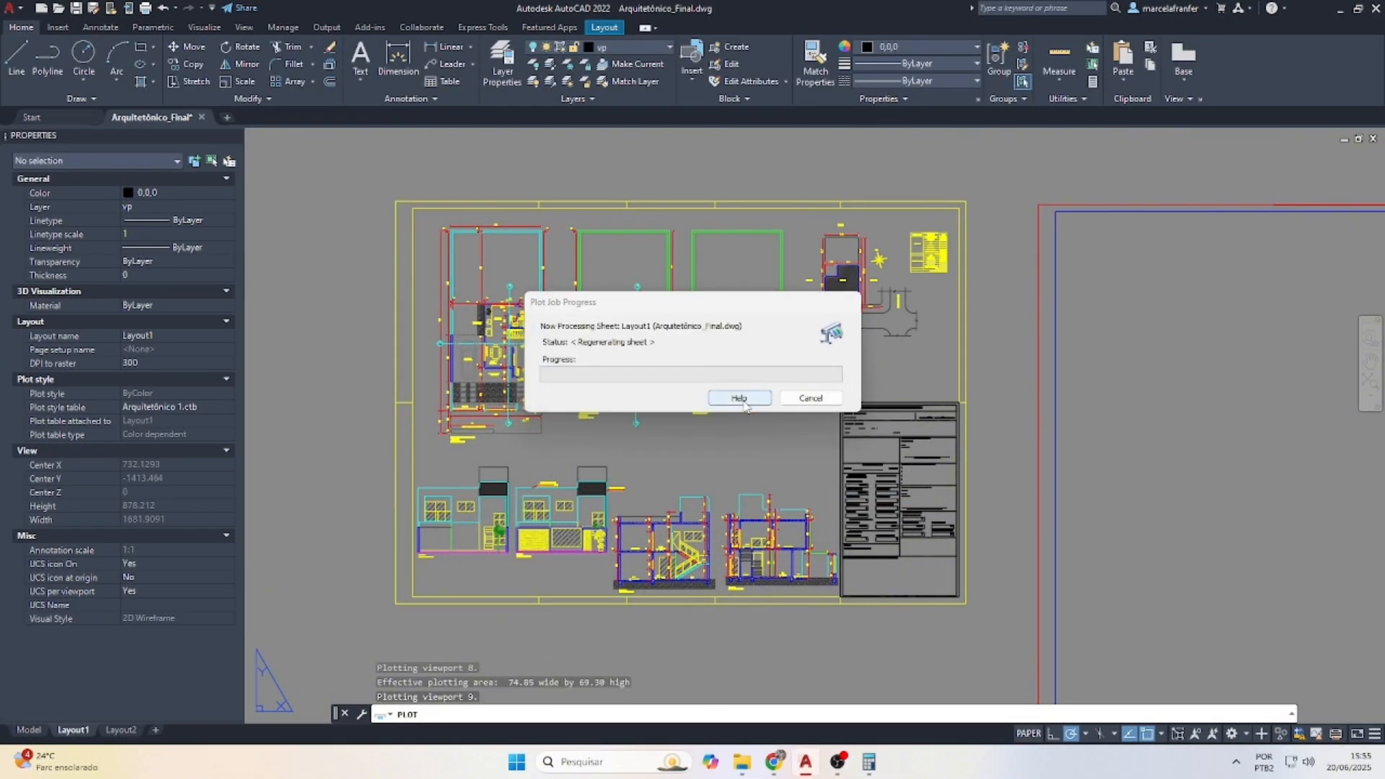
{"action": "scroll", "coordinate": [746, 406], "scroll_direction": "down", "scroll_amount": 5}
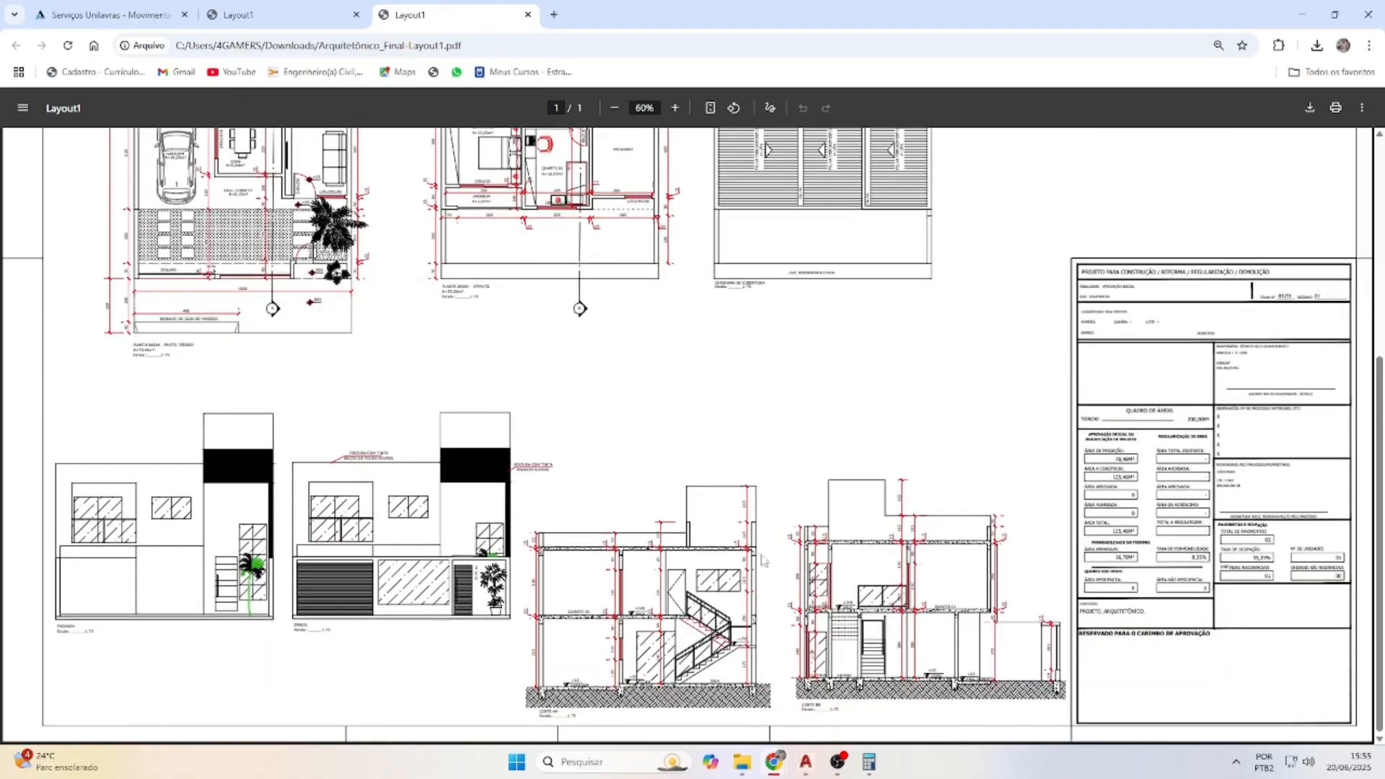